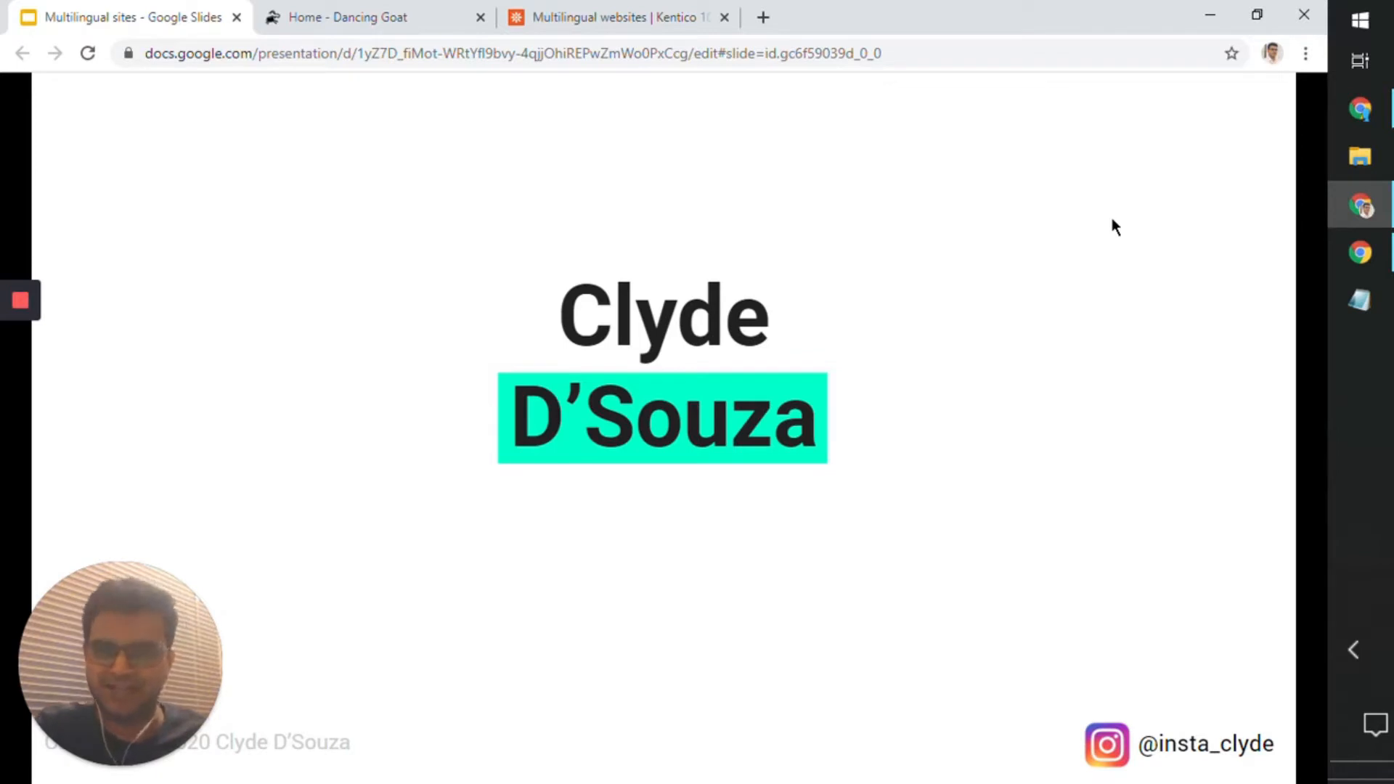
pyautogui.press('Right')
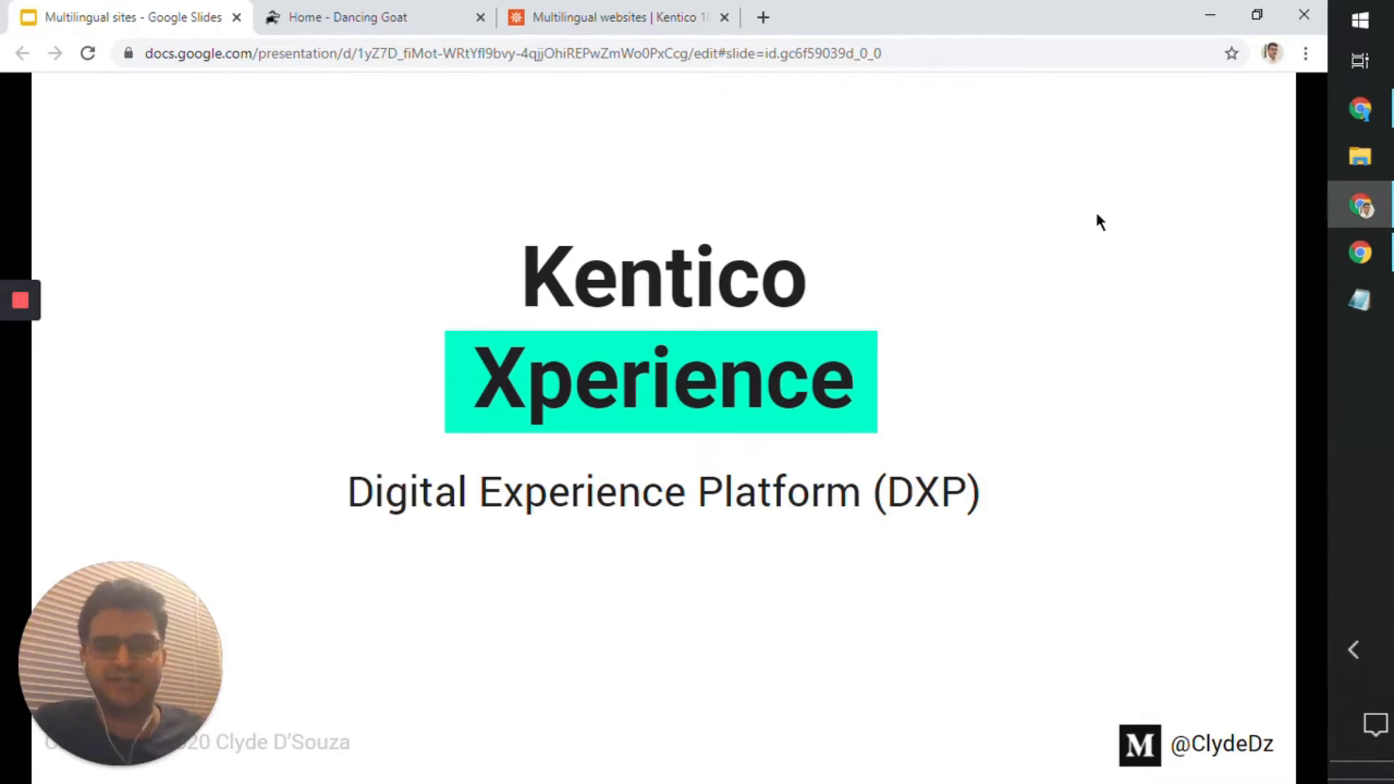
pyautogui.press('Right')
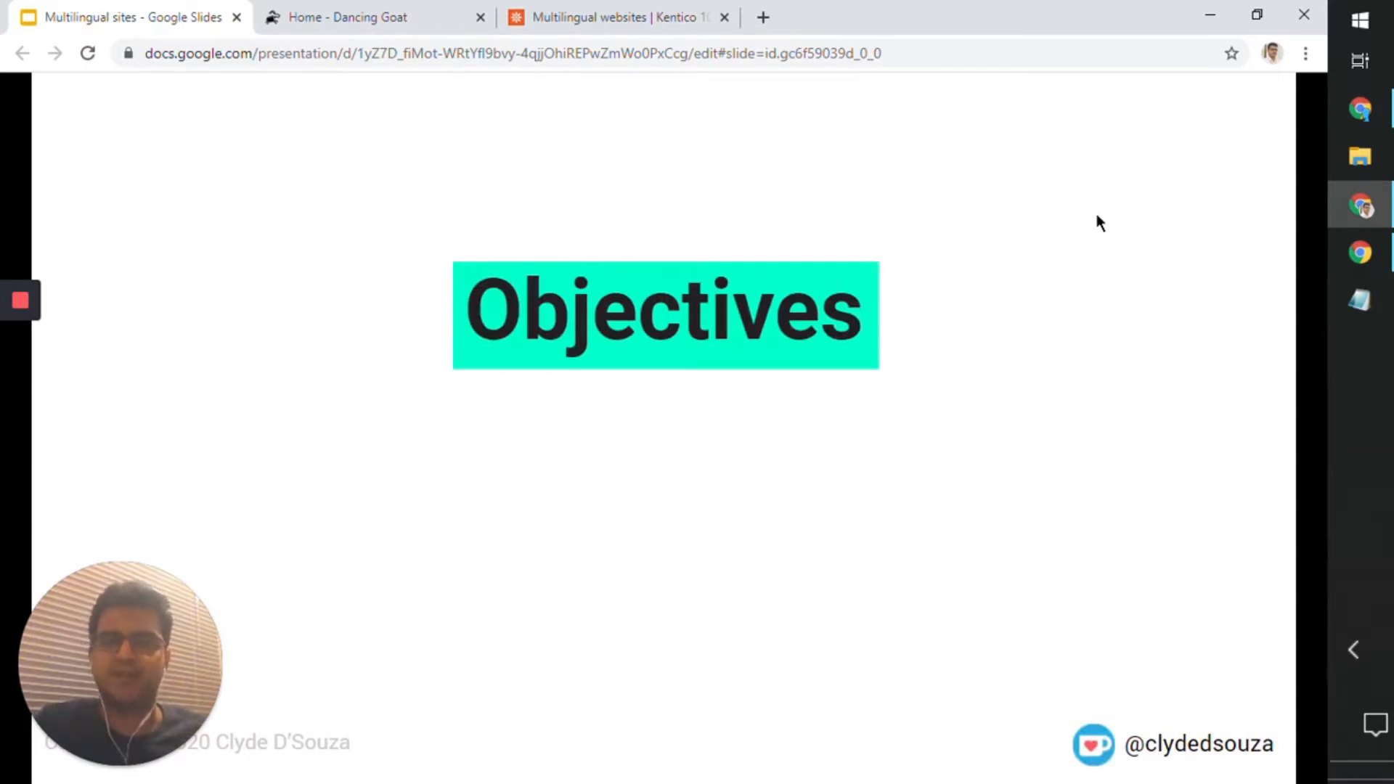
pyautogui.press('Right')
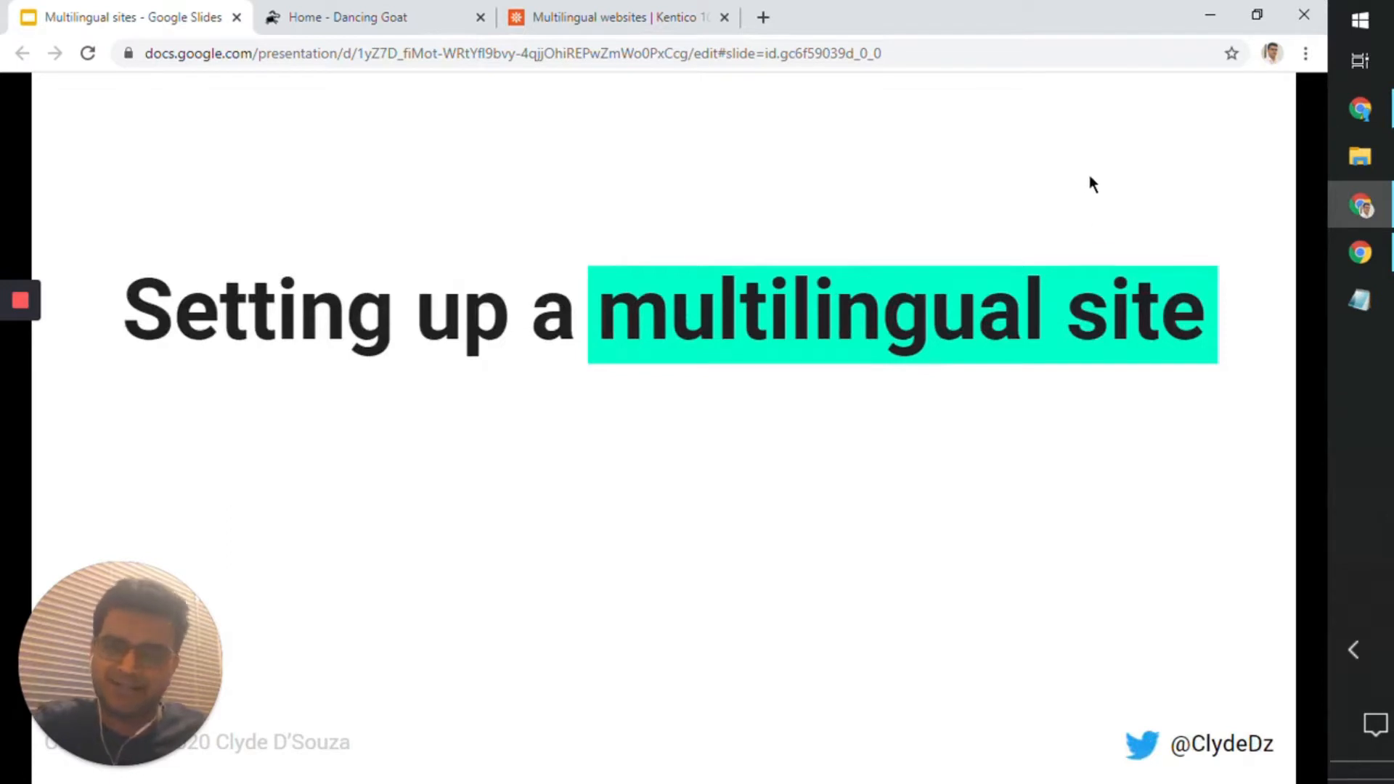
pyautogui.press('Right')
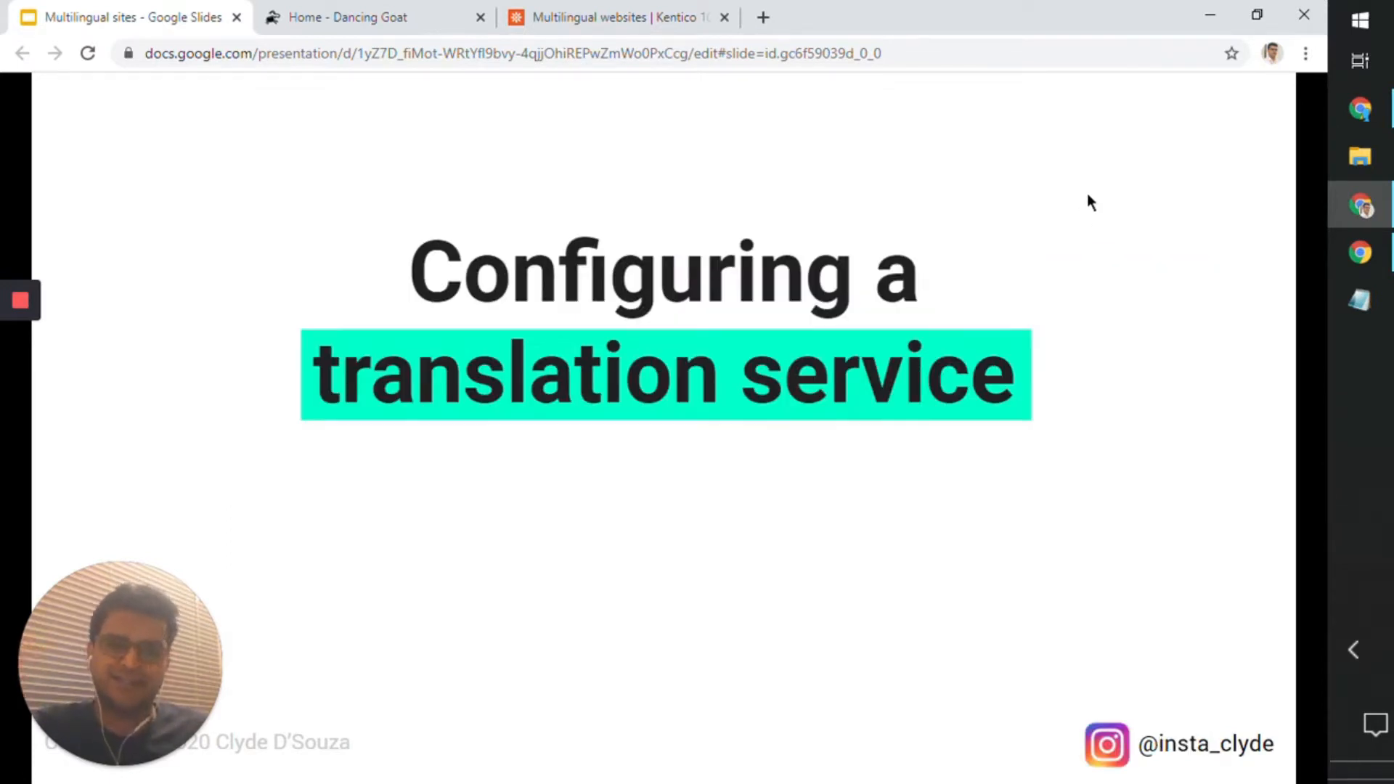
pyautogui.press('Right')
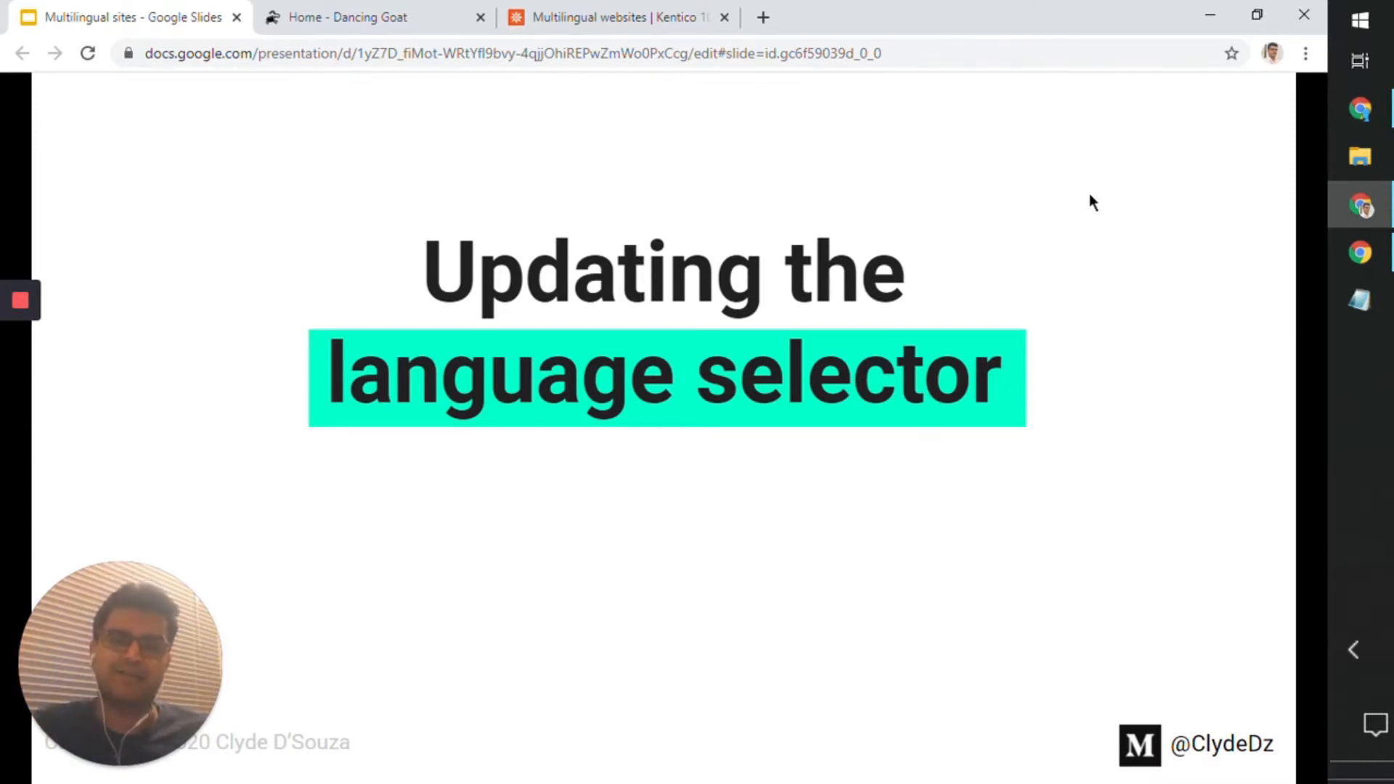
pyautogui.press('Right')
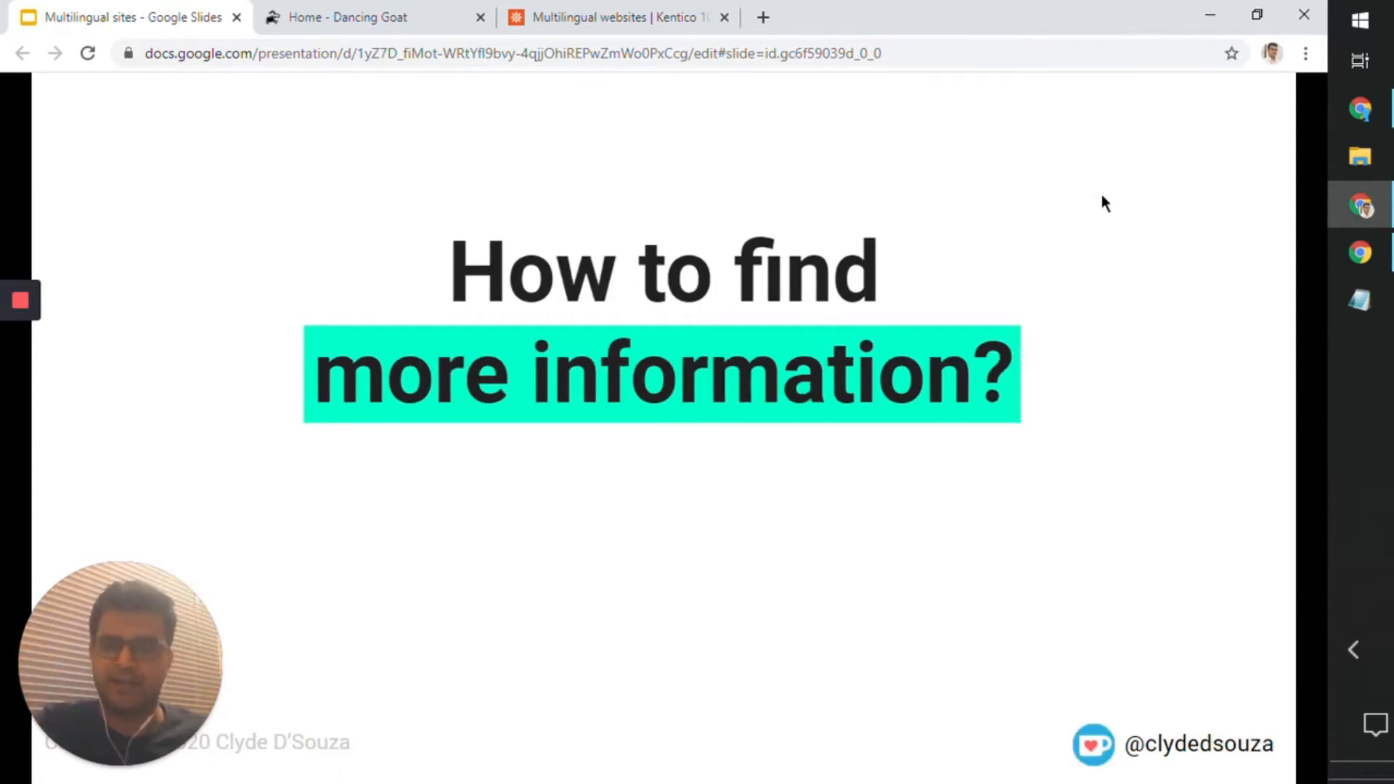
pyautogui.press('Left')
pyautogui.press('Left')
pyautogui.press('Left')
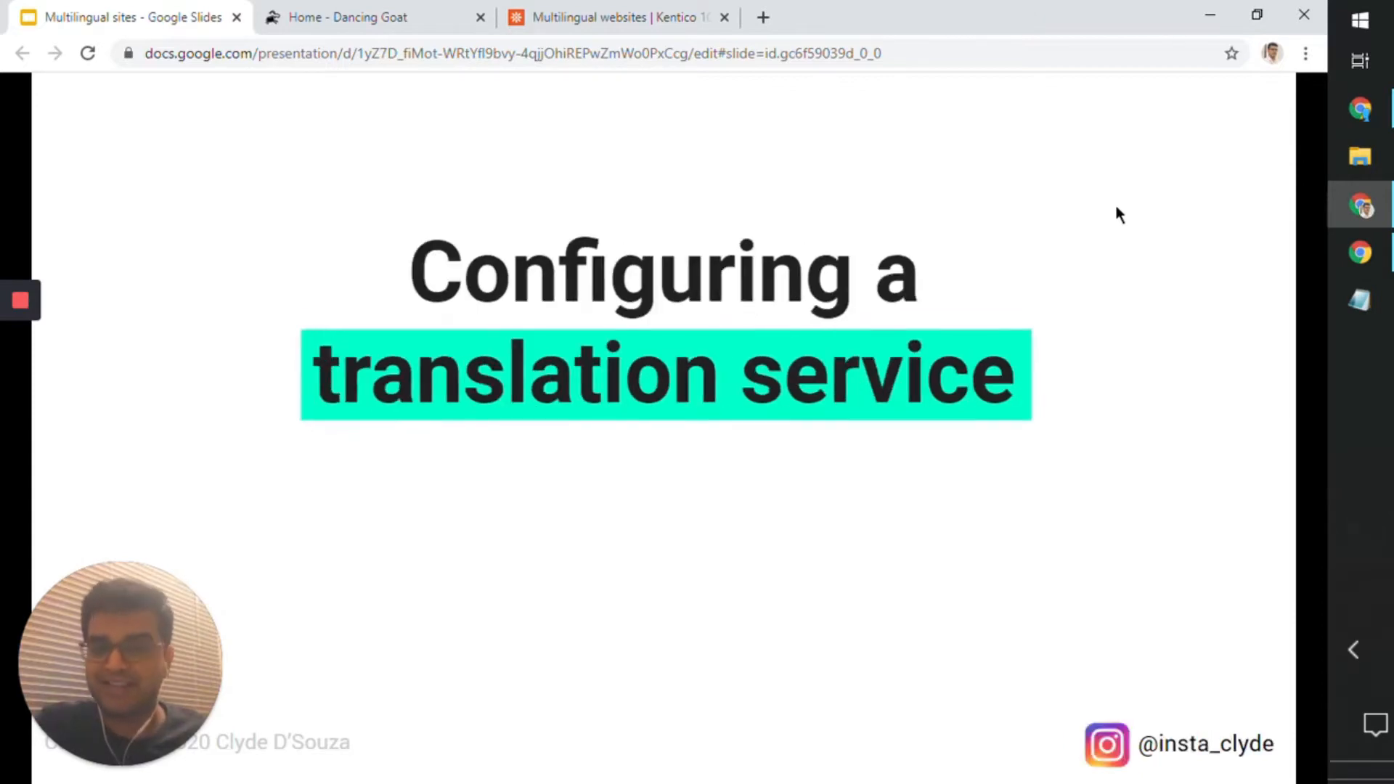
pyautogui.press('Left')
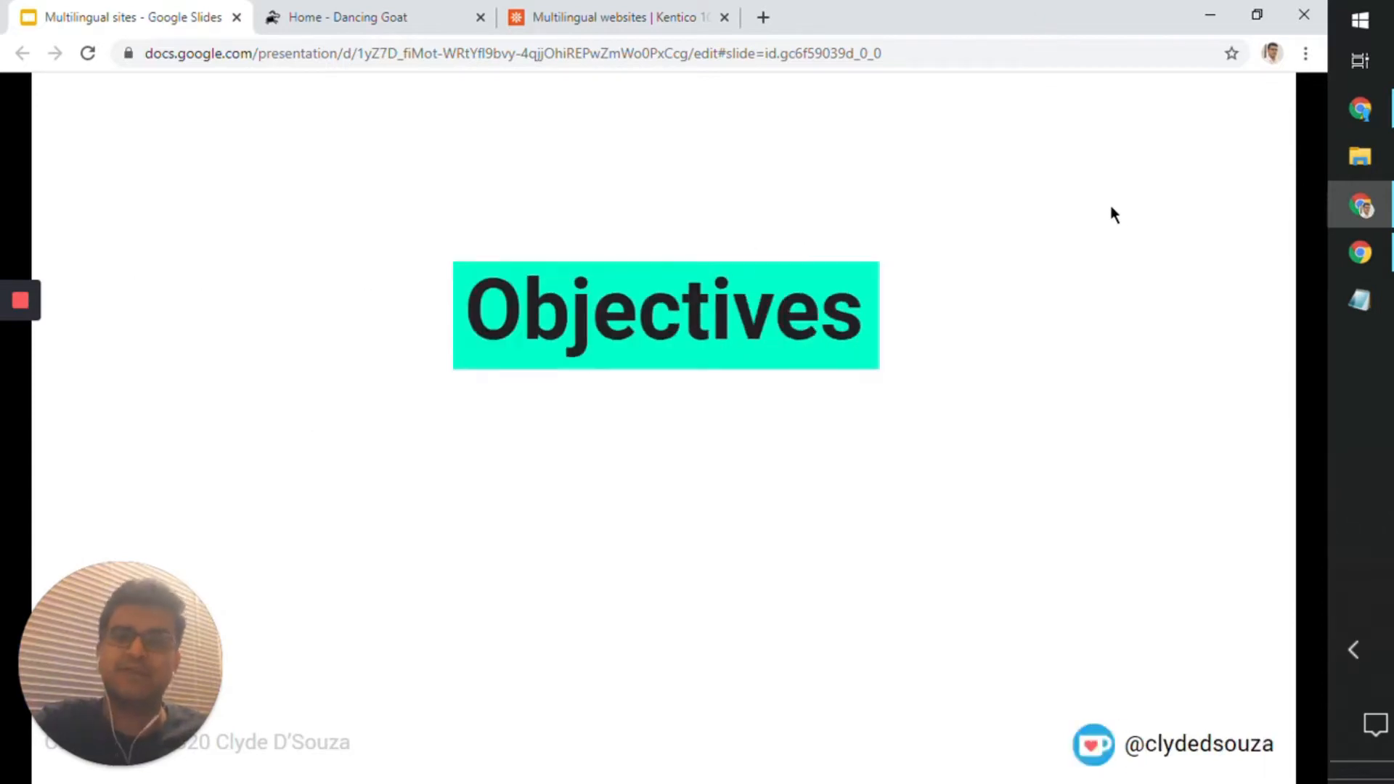
pyautogui.press('Right')
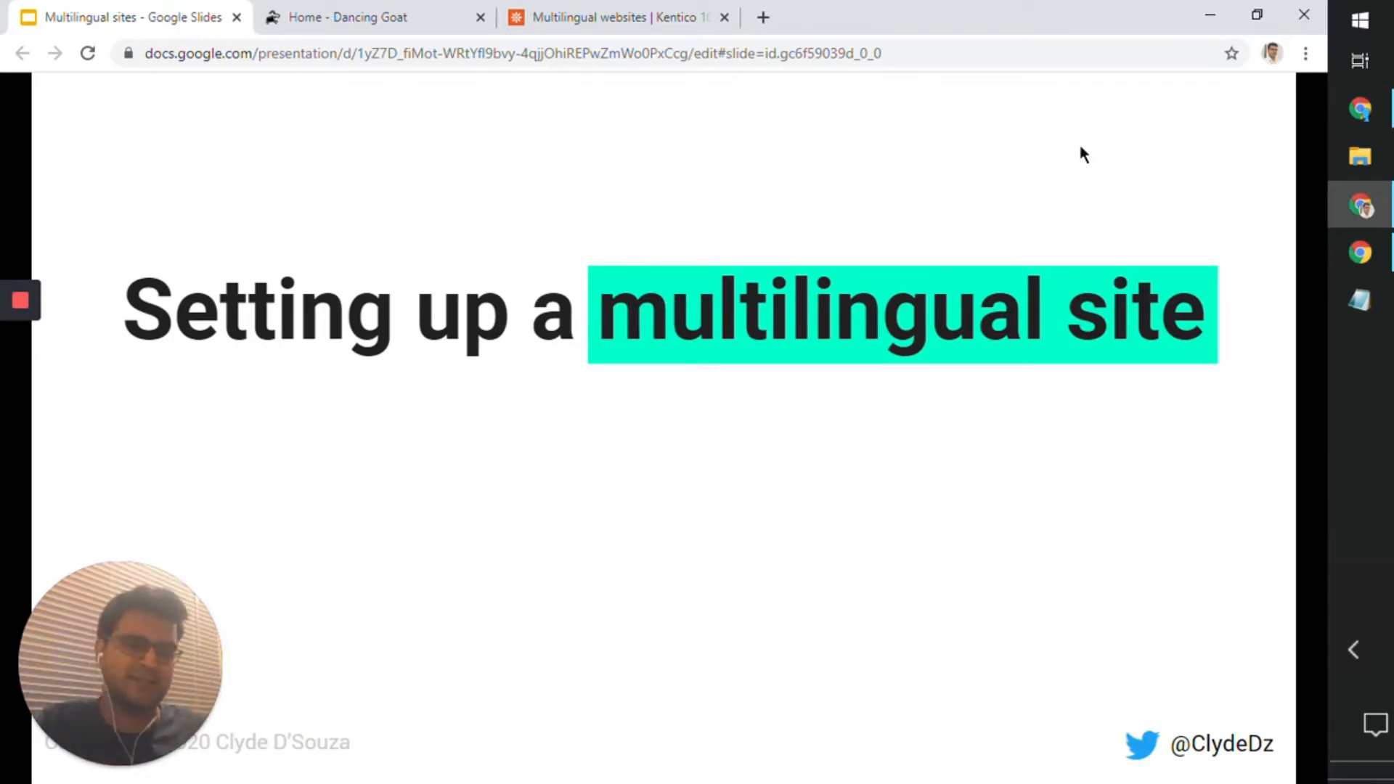
# Step: Switch to the browser window with the live Dancing Goat site and view the languages offered in its header selector
pyautogui.click(1359, 252)
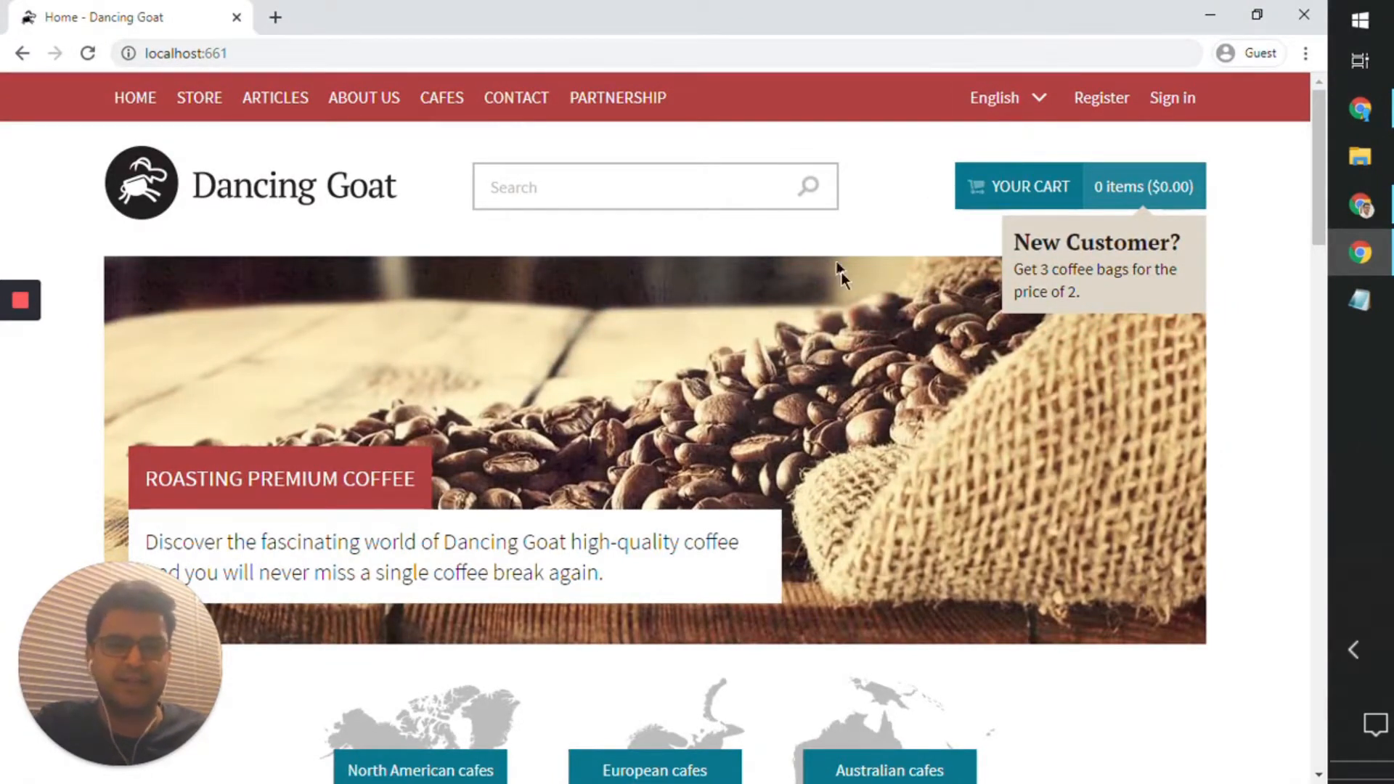
pyautogui.scroll(-10, 876, 334)
pyautogui.scroll(10, 876, 334)
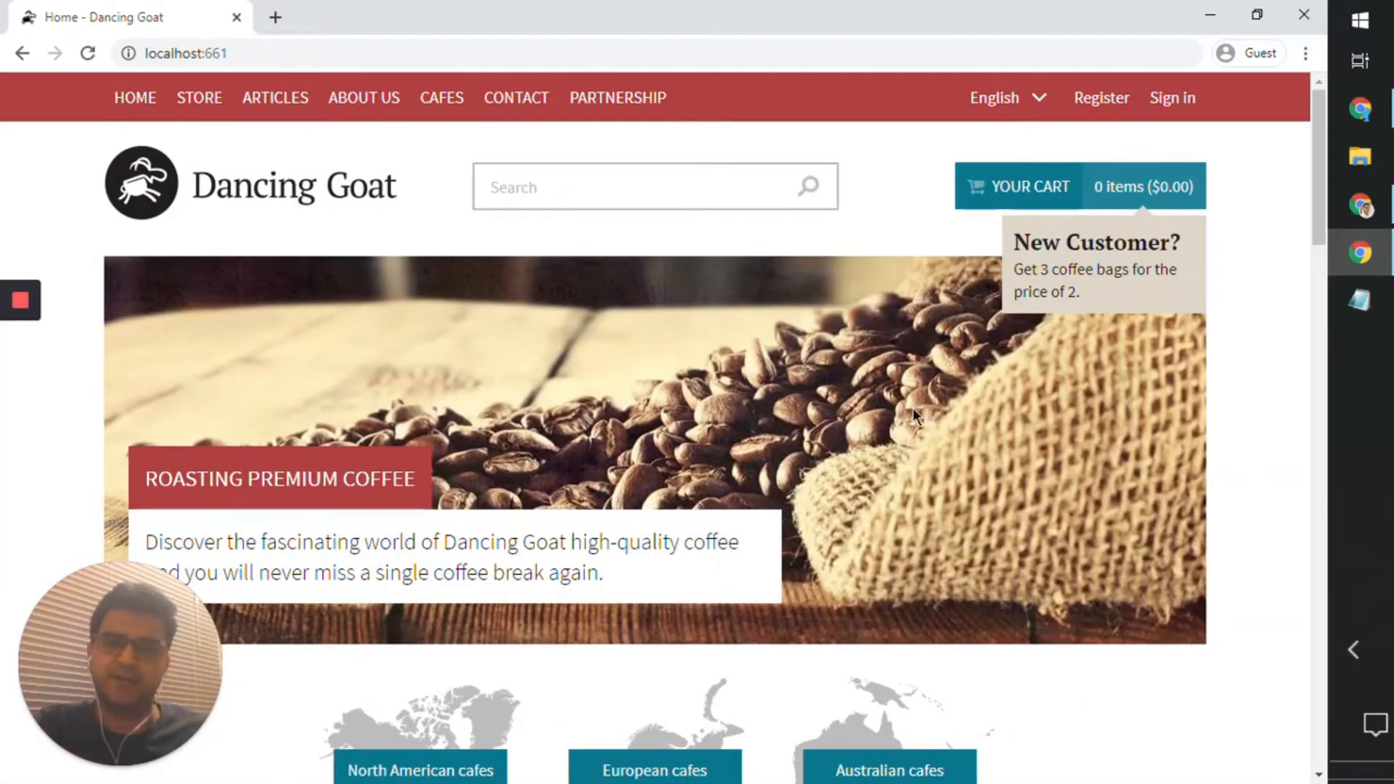
pyautogui.click(1035, 109)
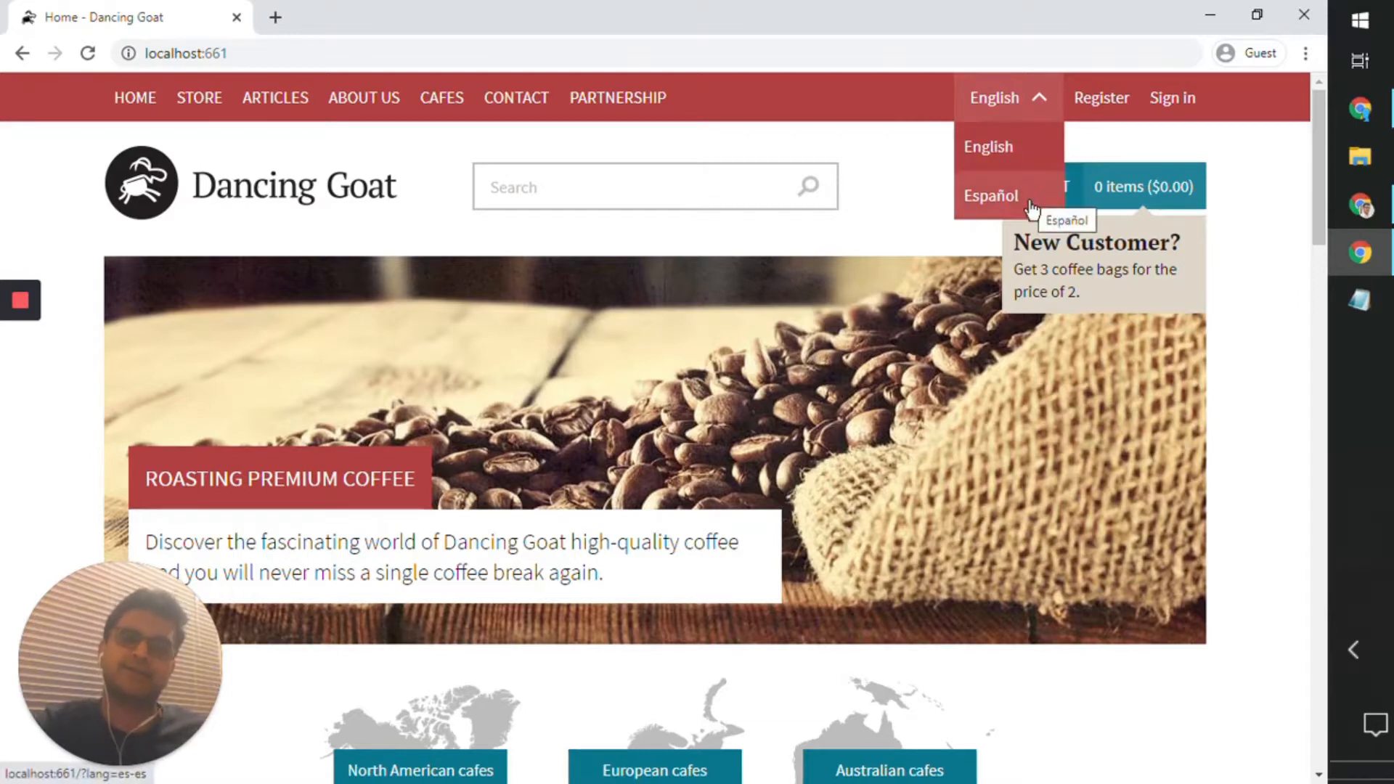
pyautogui.click(1034, 105)
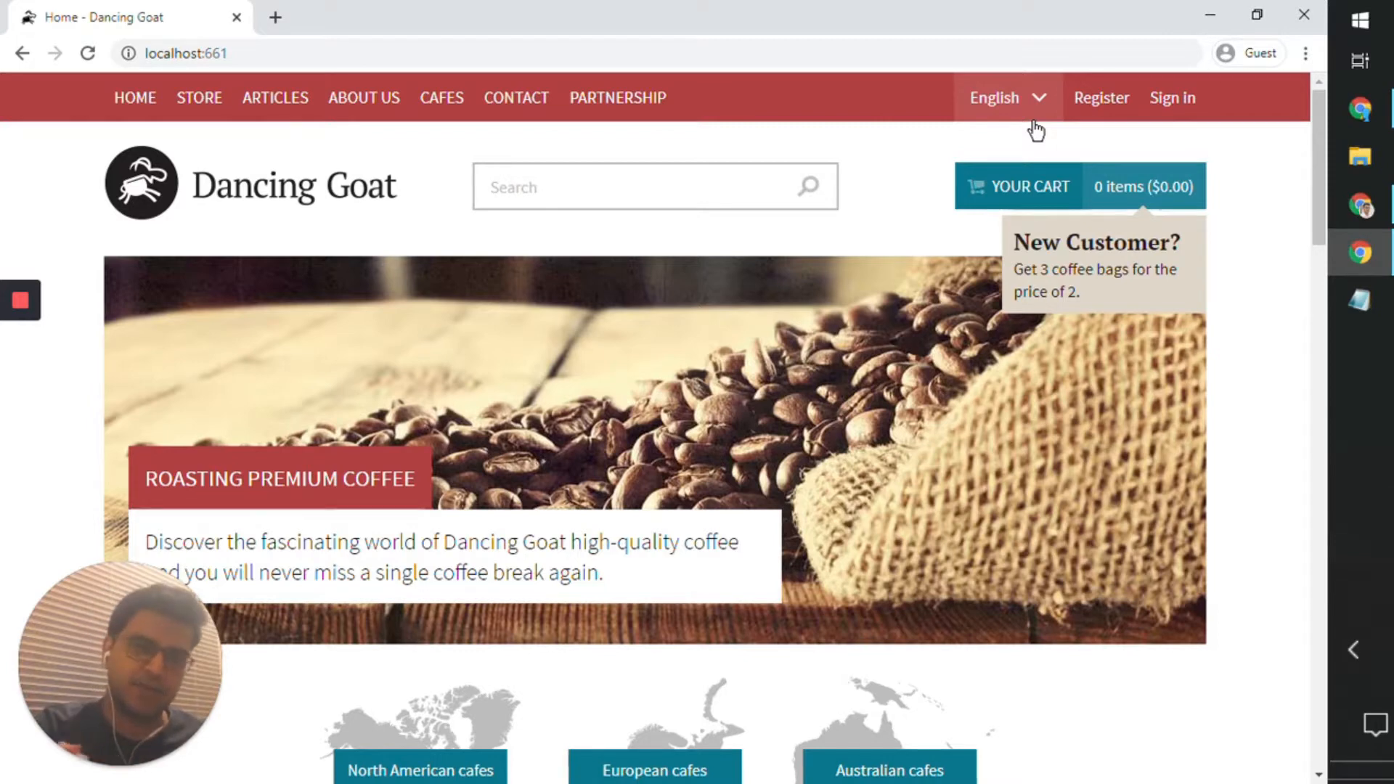
# Step: Open the Kentico administration sign-in page at localhost:661/admin from the Dancing Goat page in the slides' browser window
pyautogui.click(1350, 264)
pyautogui.click(398, 14)
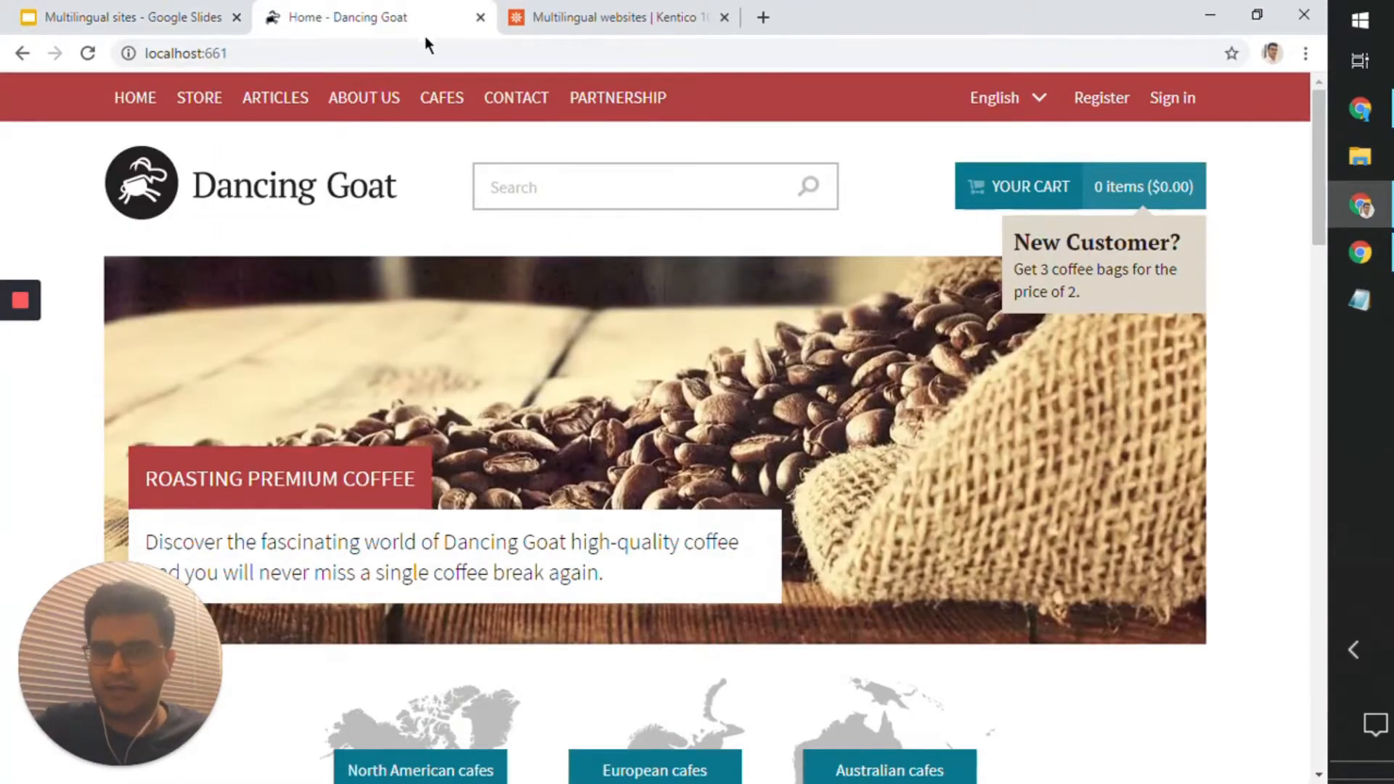
pyautogui.click(373, 59)
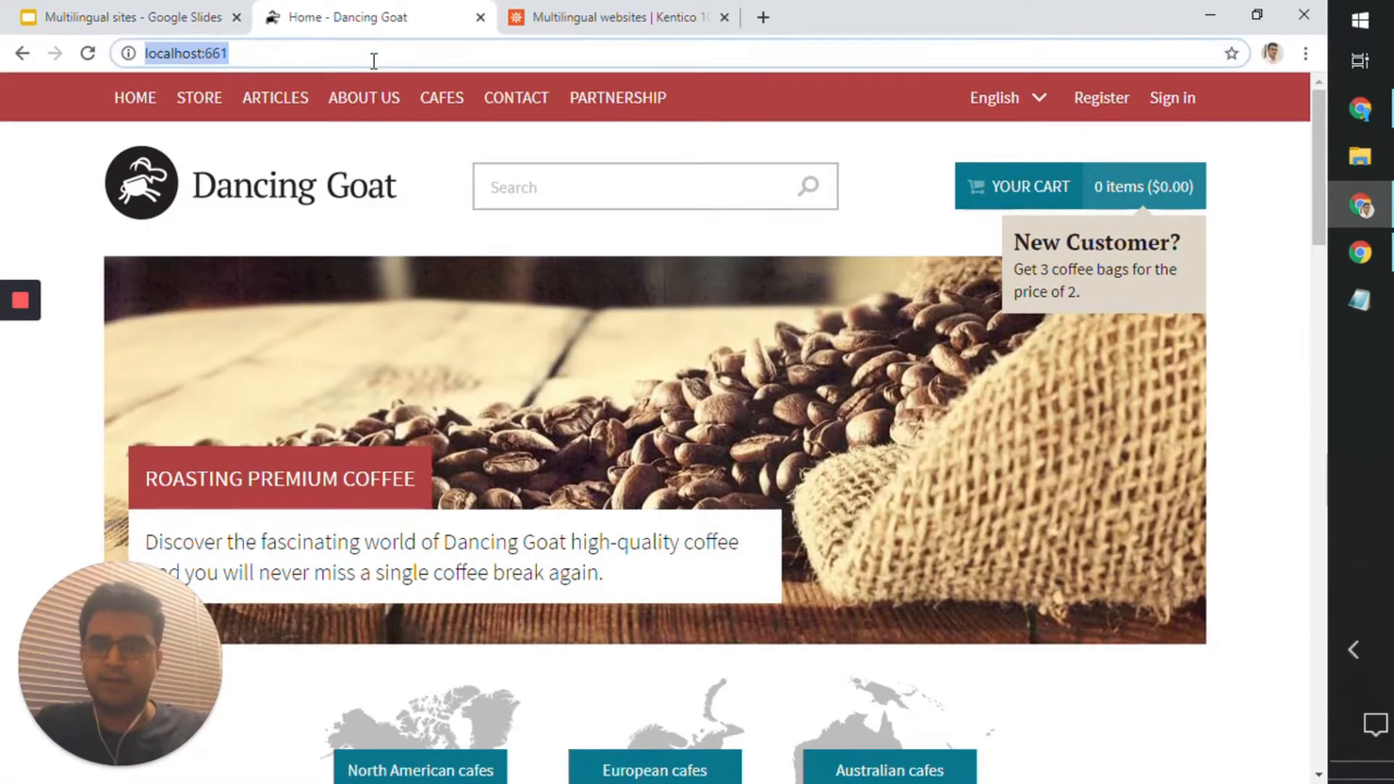
pyautogui.write('0')
pyautogui.hotkey('ctrl', 'z')
pyautogui.press('Right')
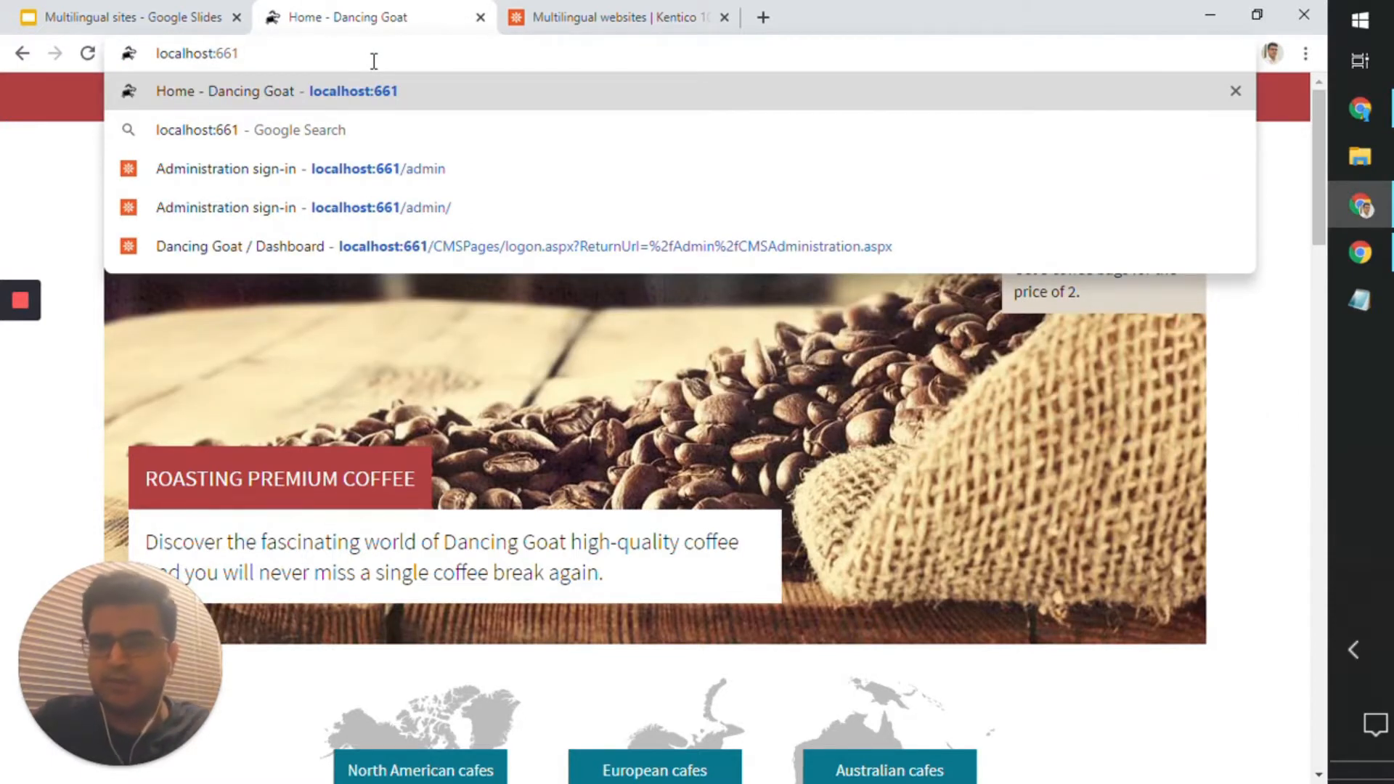
pyautogui.write('/')
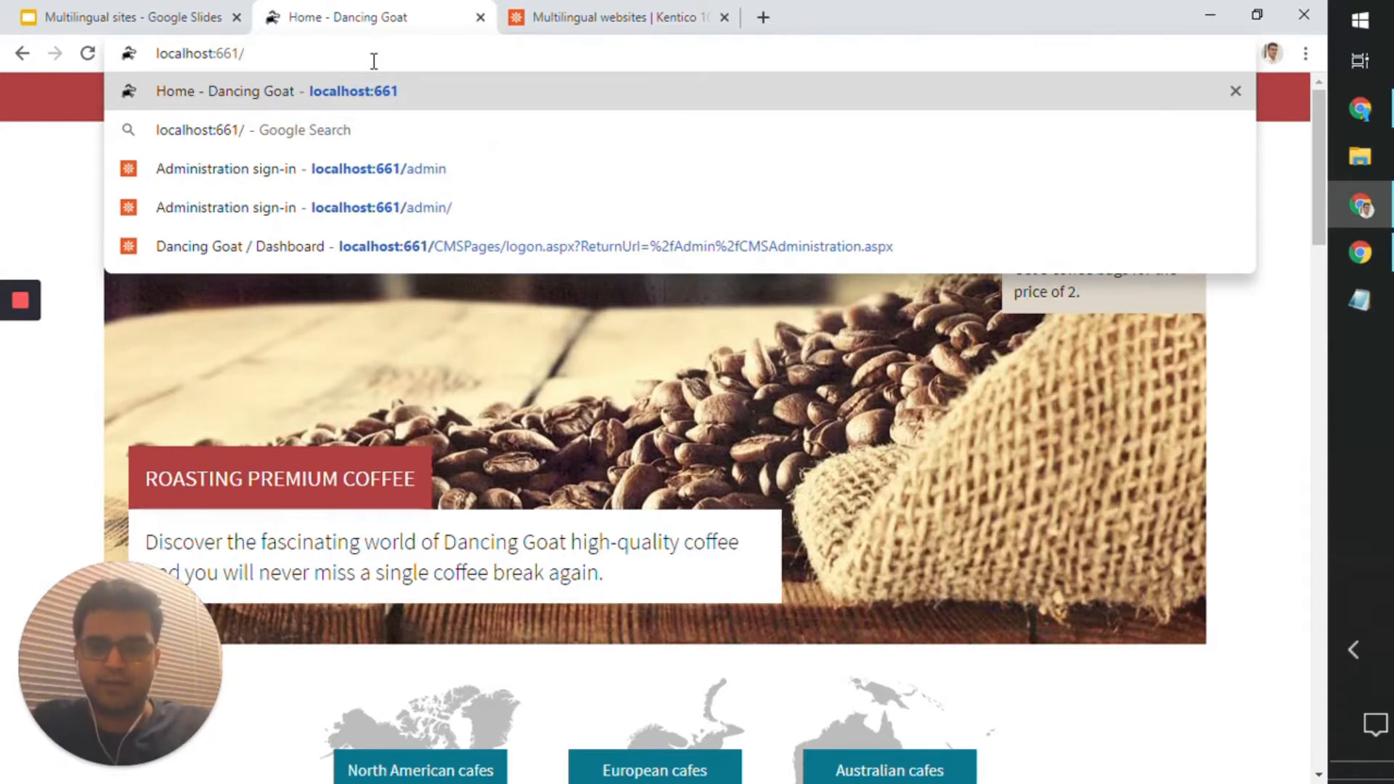
pyautogui.write('admin')
pyautogui.press('Return')
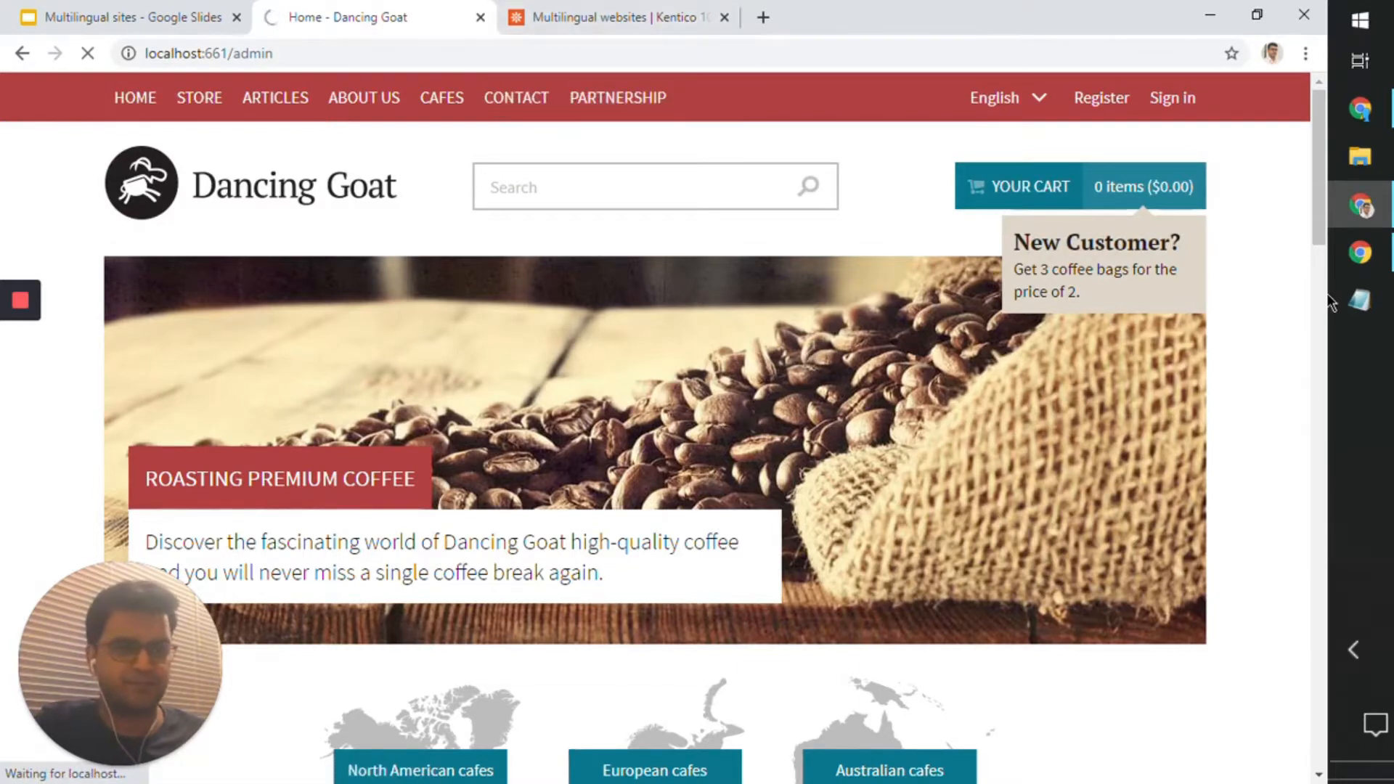
pyautogui.scroll(-10, 1303, 351)
pyautogui.scroll(10, 1303, 352)
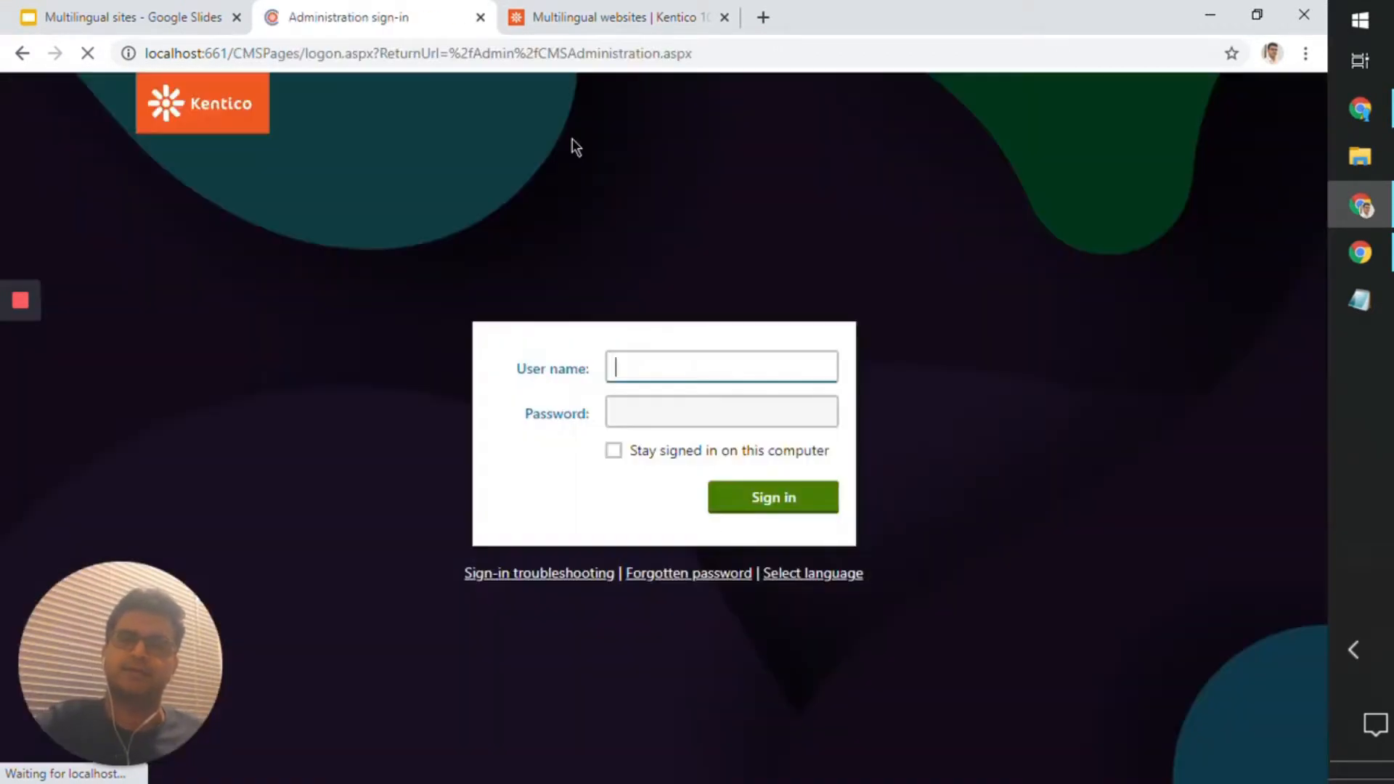
# Step: Sign in to the administration with the user name administrator and open the Pages application
pyautogui.click(669, 352)
pyautogui.write('administrator')
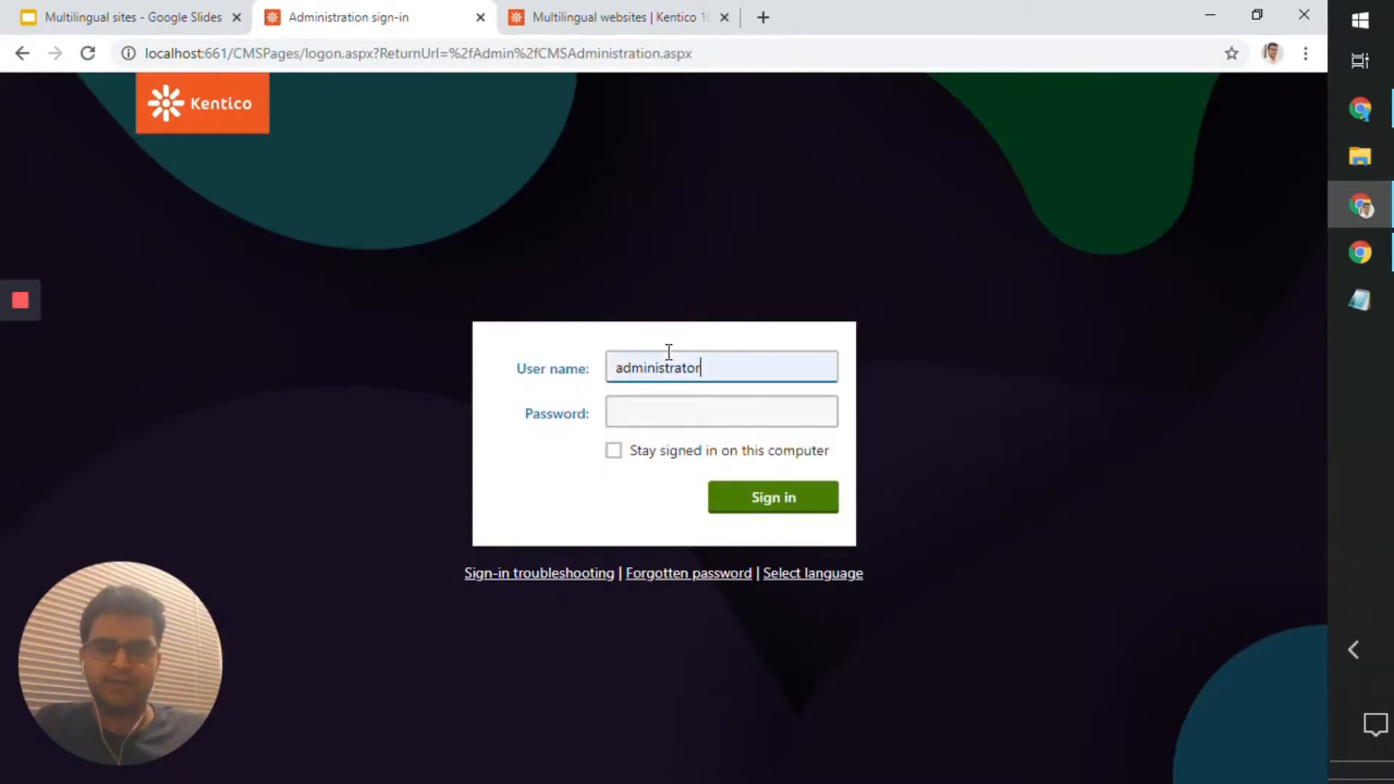
pyautogui.click(780, 504)
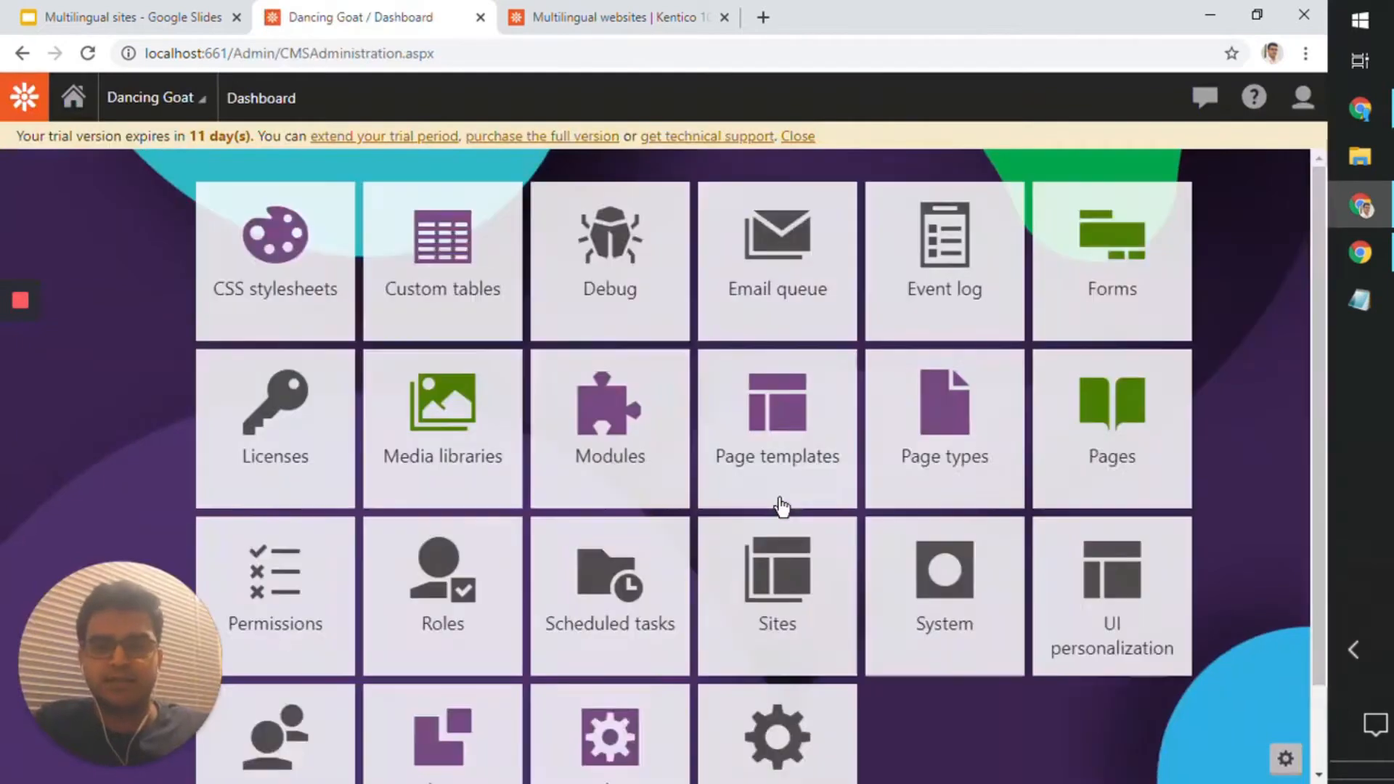
pyautogui.click(798, 135)
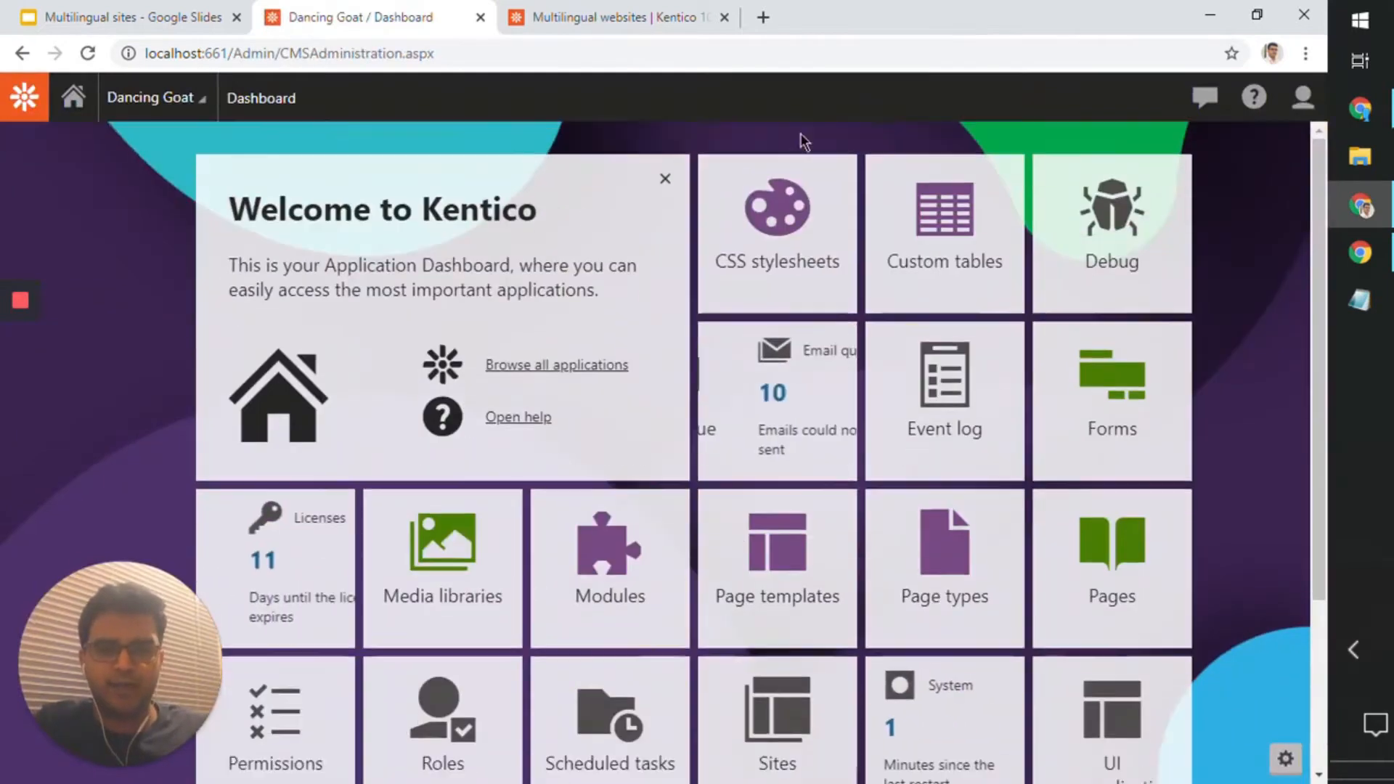
pyautogui.click(1114, 591)
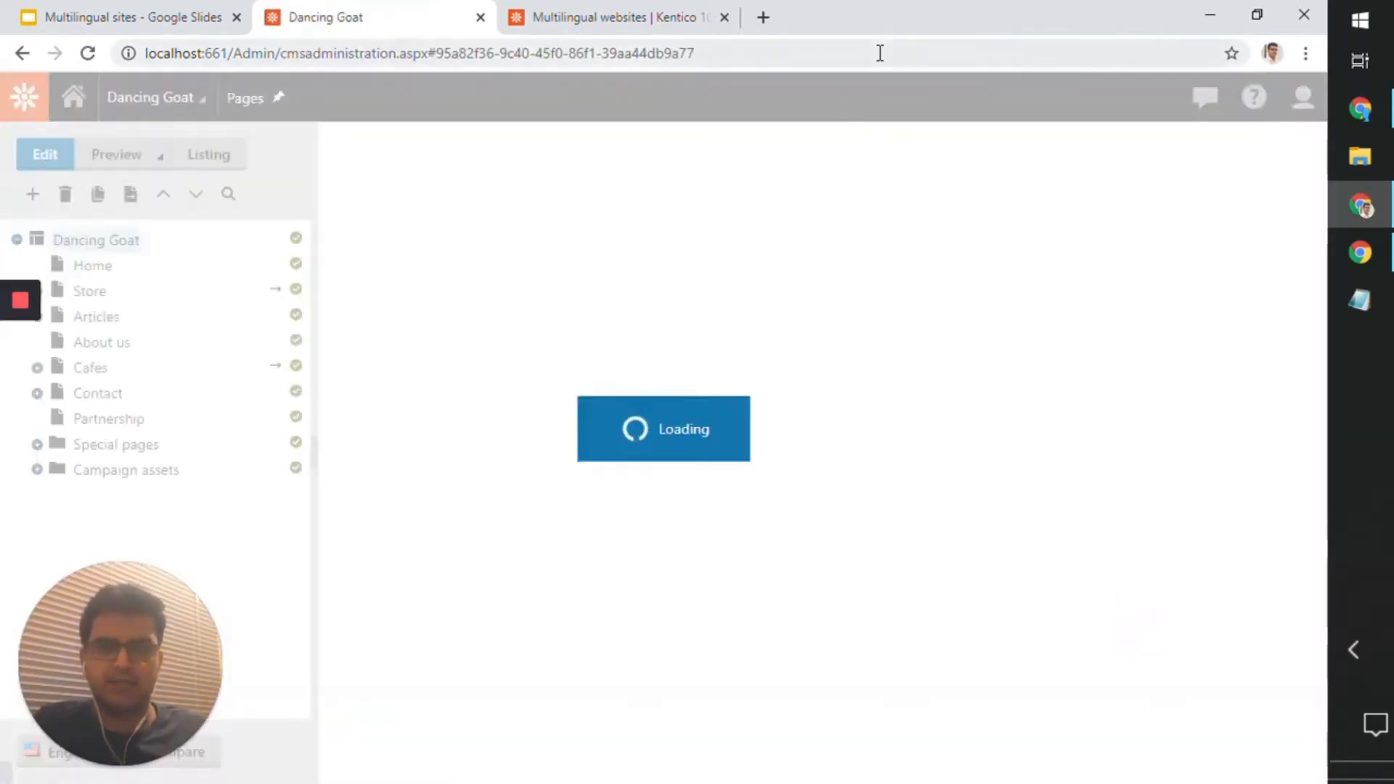
# Step: Shrink and reposition the browser window so the language selector below the page tree is unobstructed
pyautogui.moveTo(869, 23); pyautogui.dragTo(493, 47)
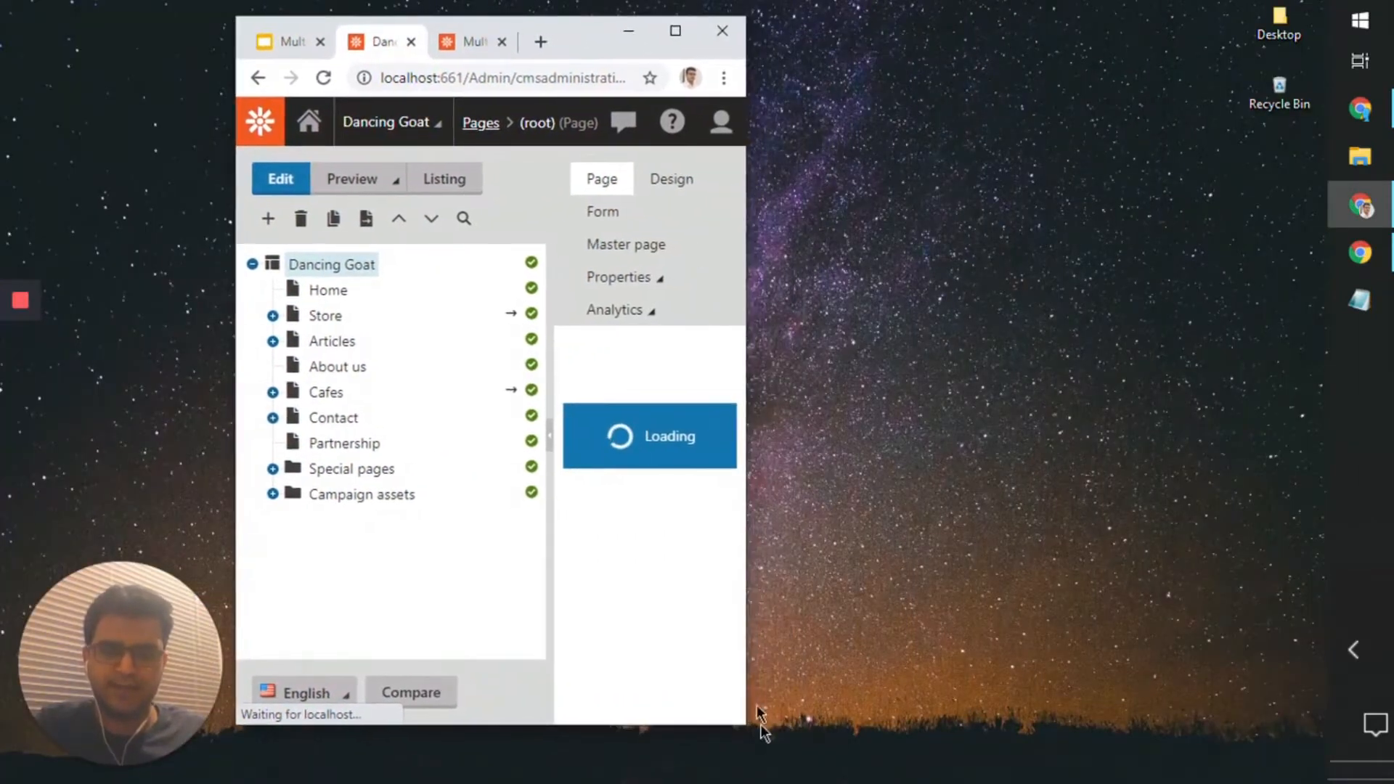
pyautogui.moveTo(745, 725); pyautogui.dragTo(1318, 728)
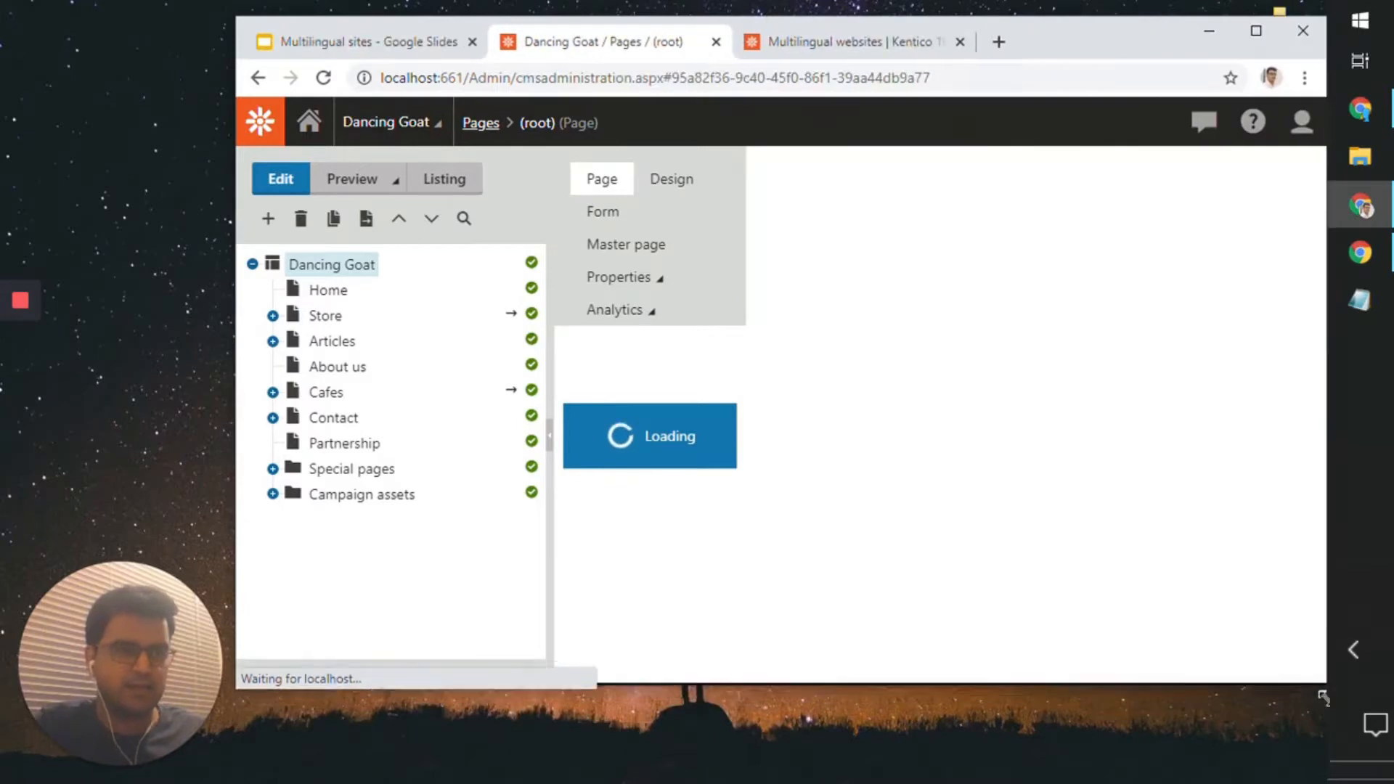
pyautogui.moveTo(1054, 37); pyautogui.dragTo(1037, 26)
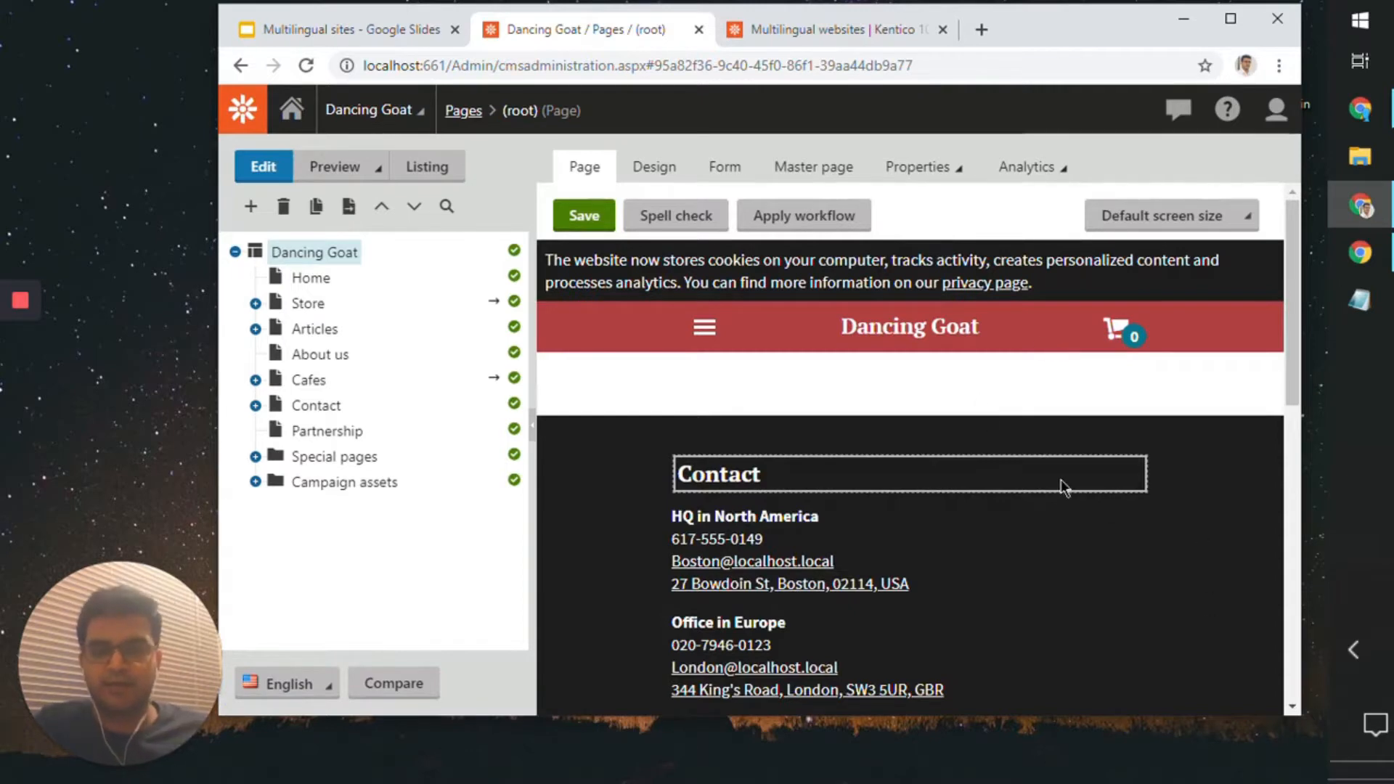
pyautogui.moveTo(1031, 25)
pyautogui.mouseDown()
pyautogui.moveTo(1016, 28)
pyautogui.moveTo(1035, 28)
pyautogui.mouseUp()
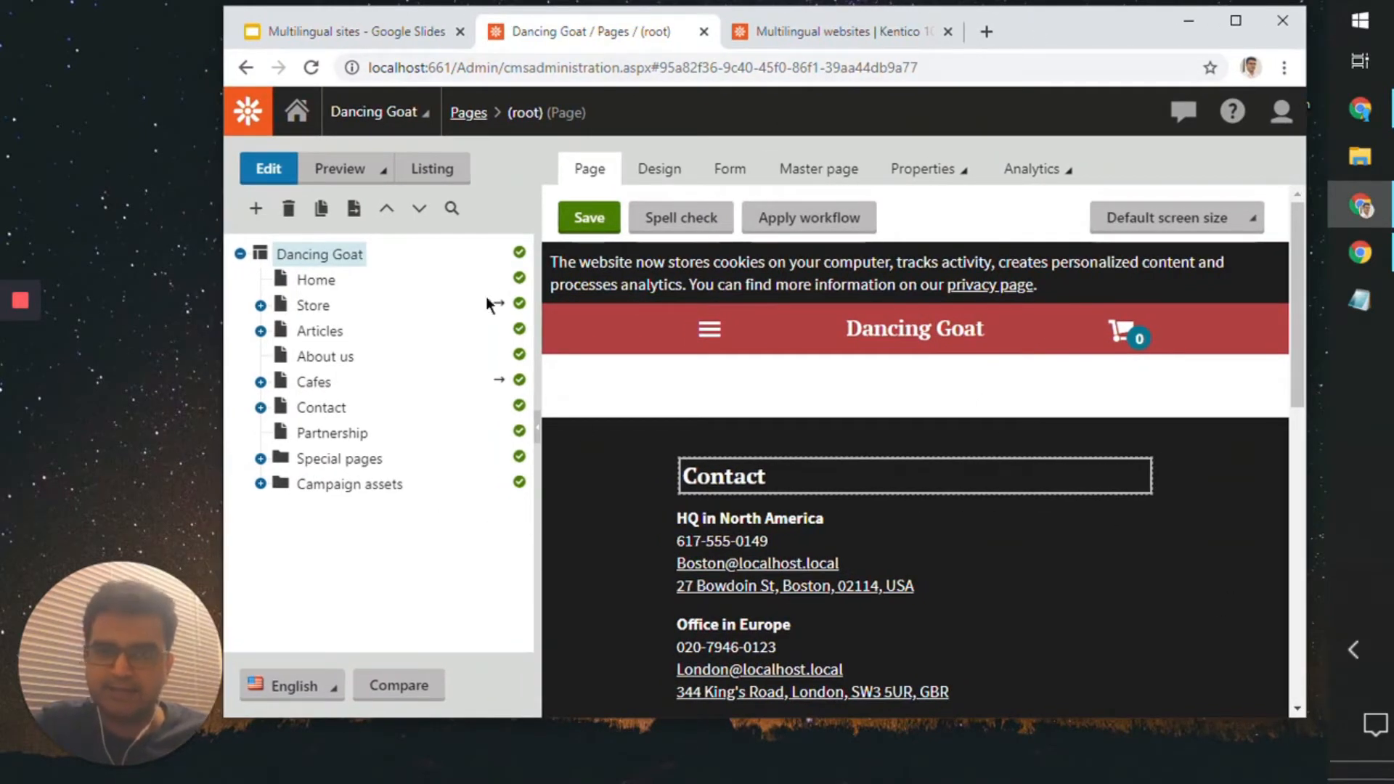
# Step: View the page tree in Spanish - Spain, return it to English - United States (default), and maximize the browser window
pyautogui.click(343, 688)
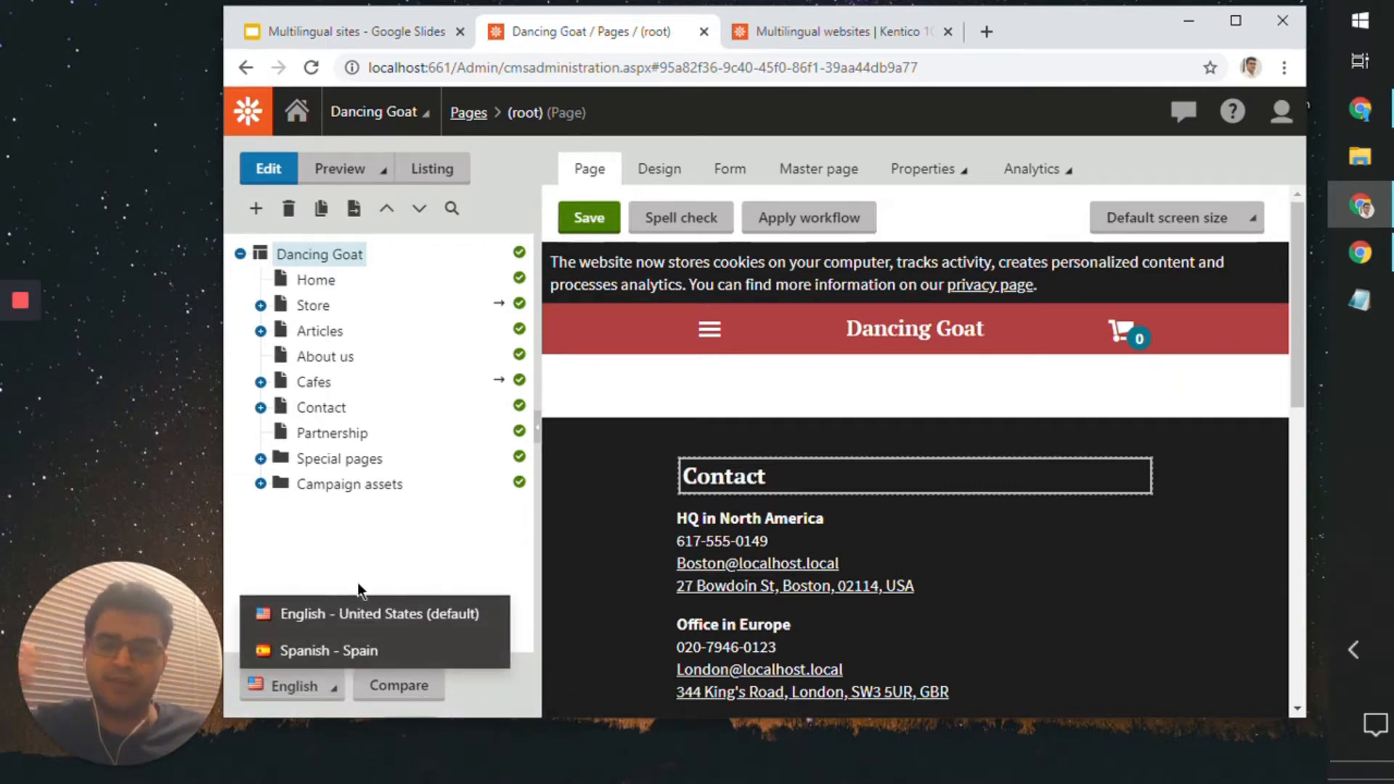
pyautogui.click(336, 649)
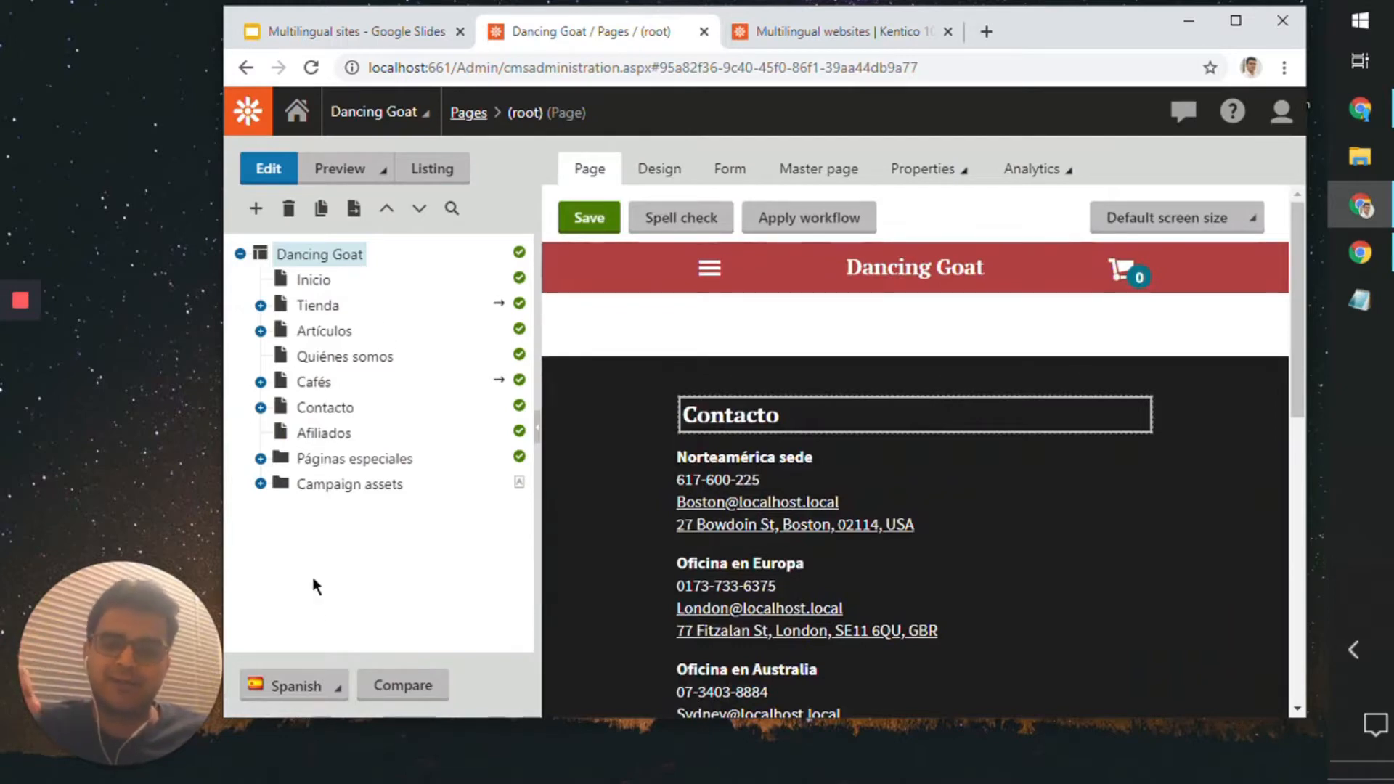
pyautogui.click(298, 685)
pyautogui.click(308, 617)
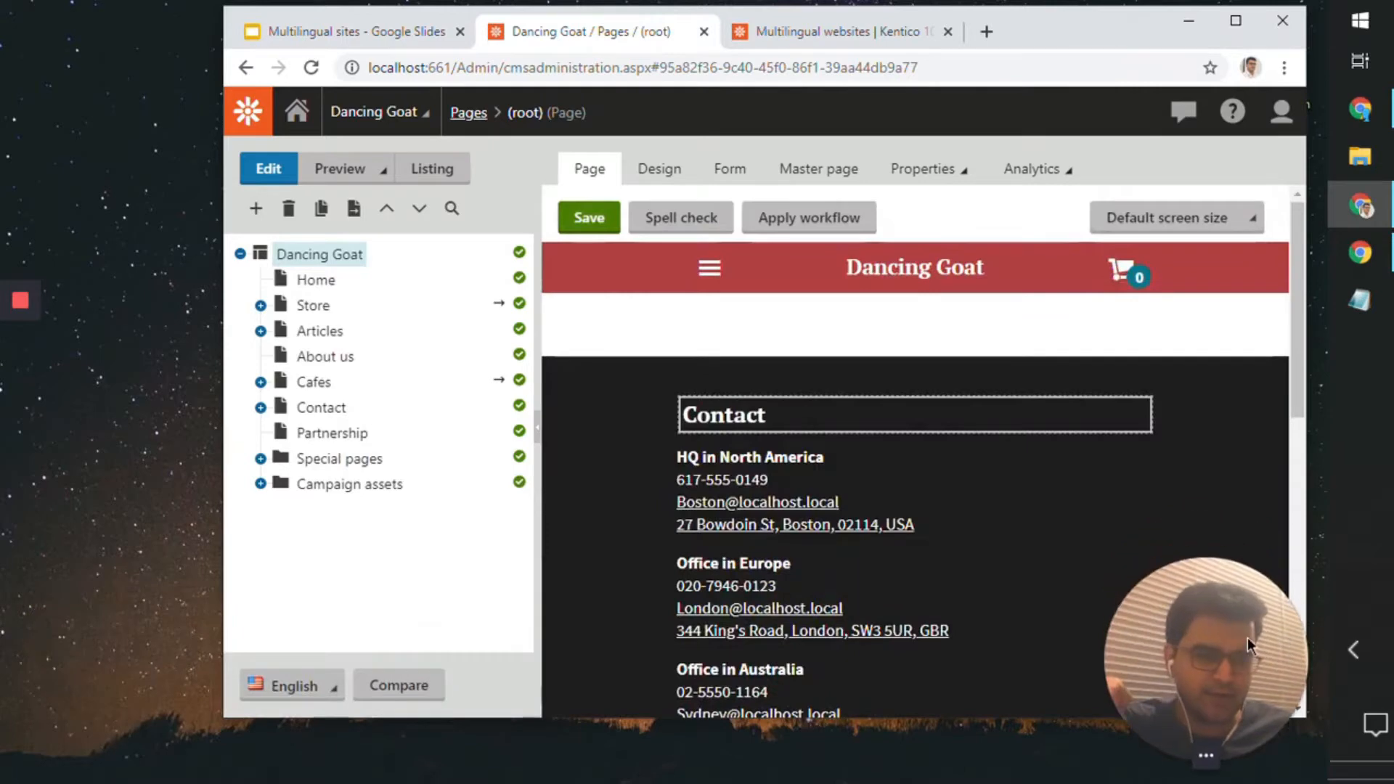
pyautogui.doubleClick(1040, 42)
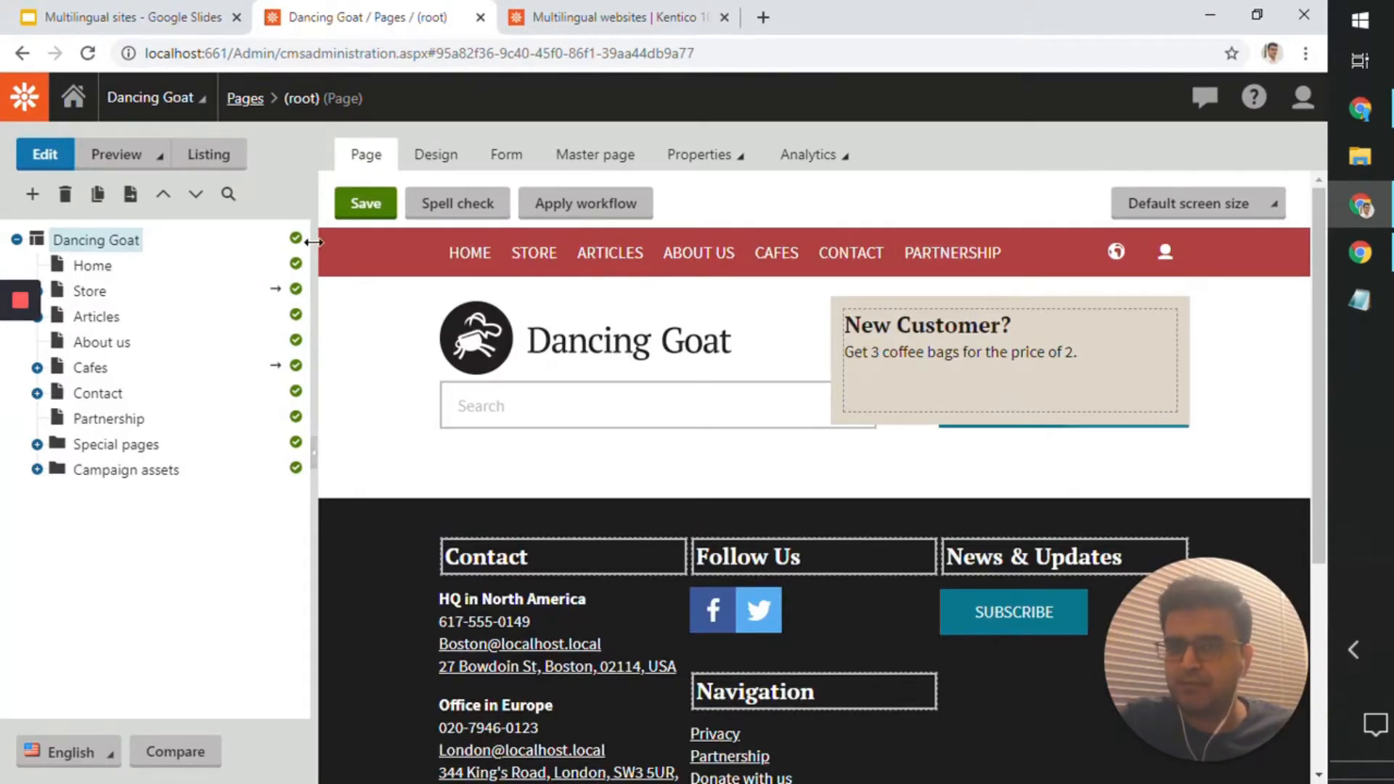
pyautogui.click(551, 16)
pyautogui.click(377, 16)
pyautogui.click(184, 10)
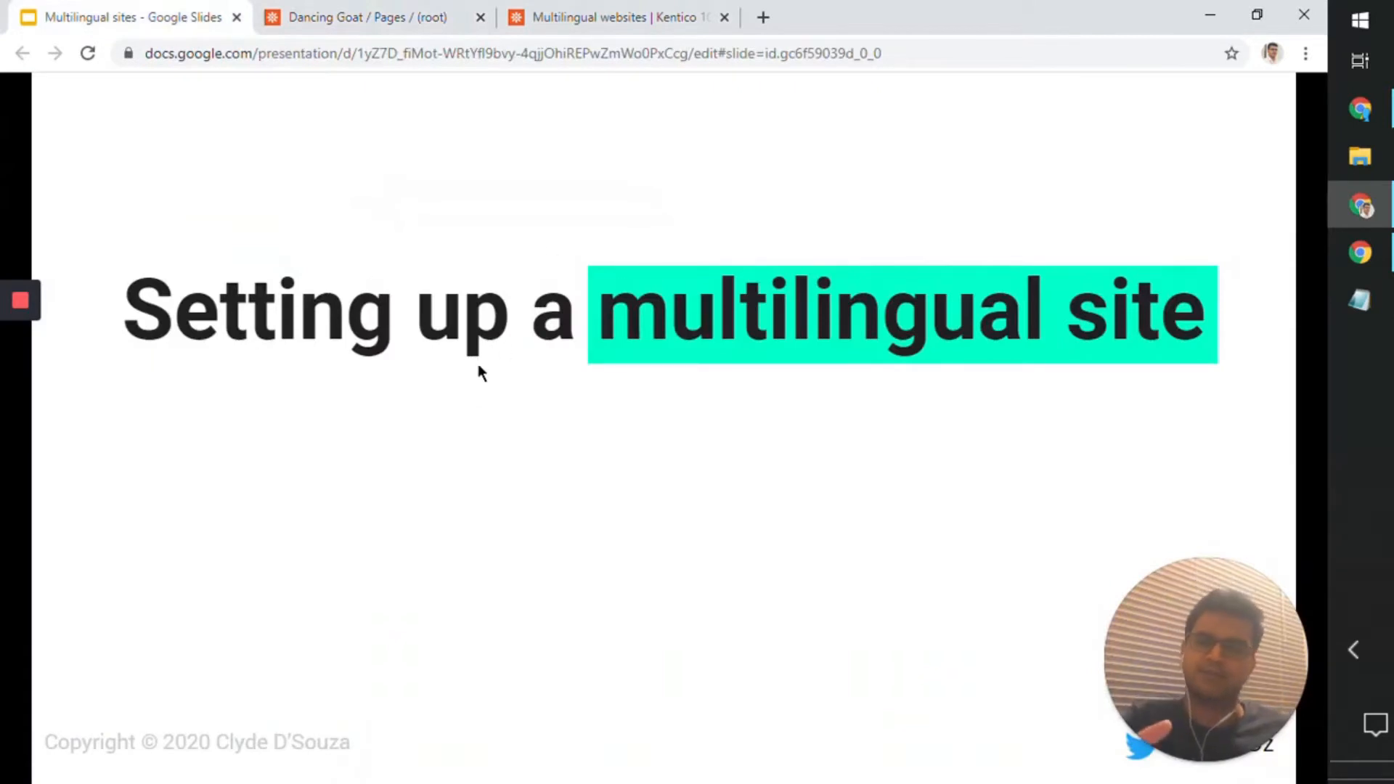
# Step: Return to the Dancing Goat administration and check which content languages the page tree offers
pyautogui.click(370, 16)
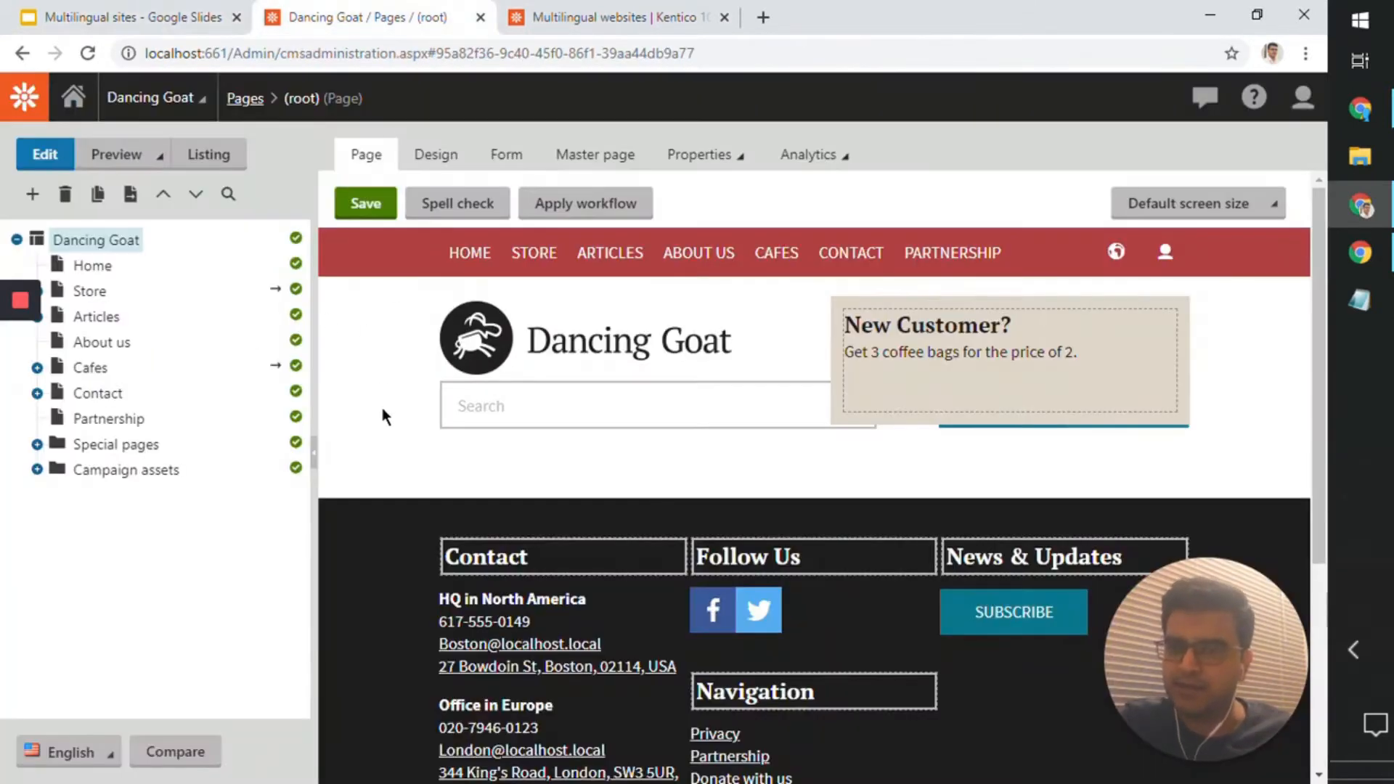
pyautogui.click(69, 752)
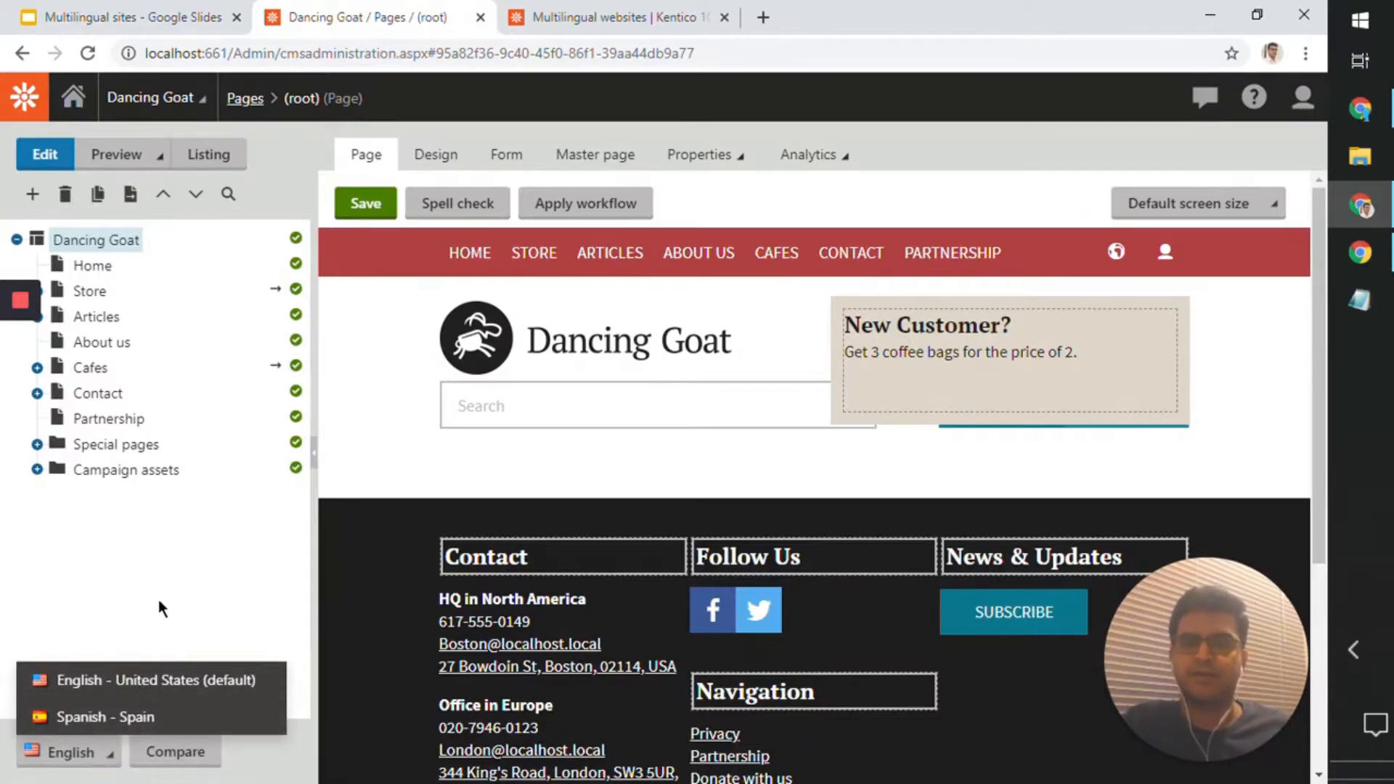
pyautogui.click(159, 563)
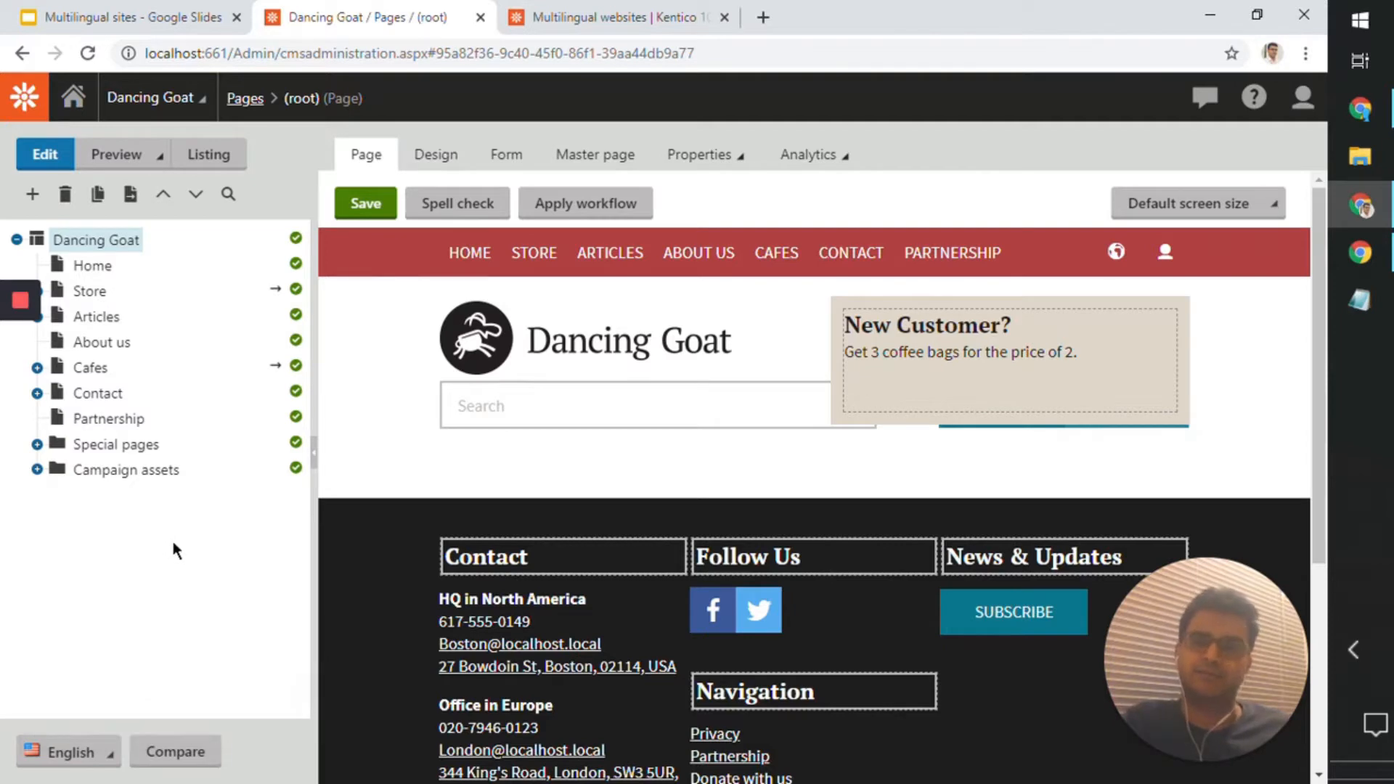
# Step: Find the Sites application with the search term "site", open the Dancing Goat site for editing, and display its assigned cultures
pyautogui.click(27, 106)
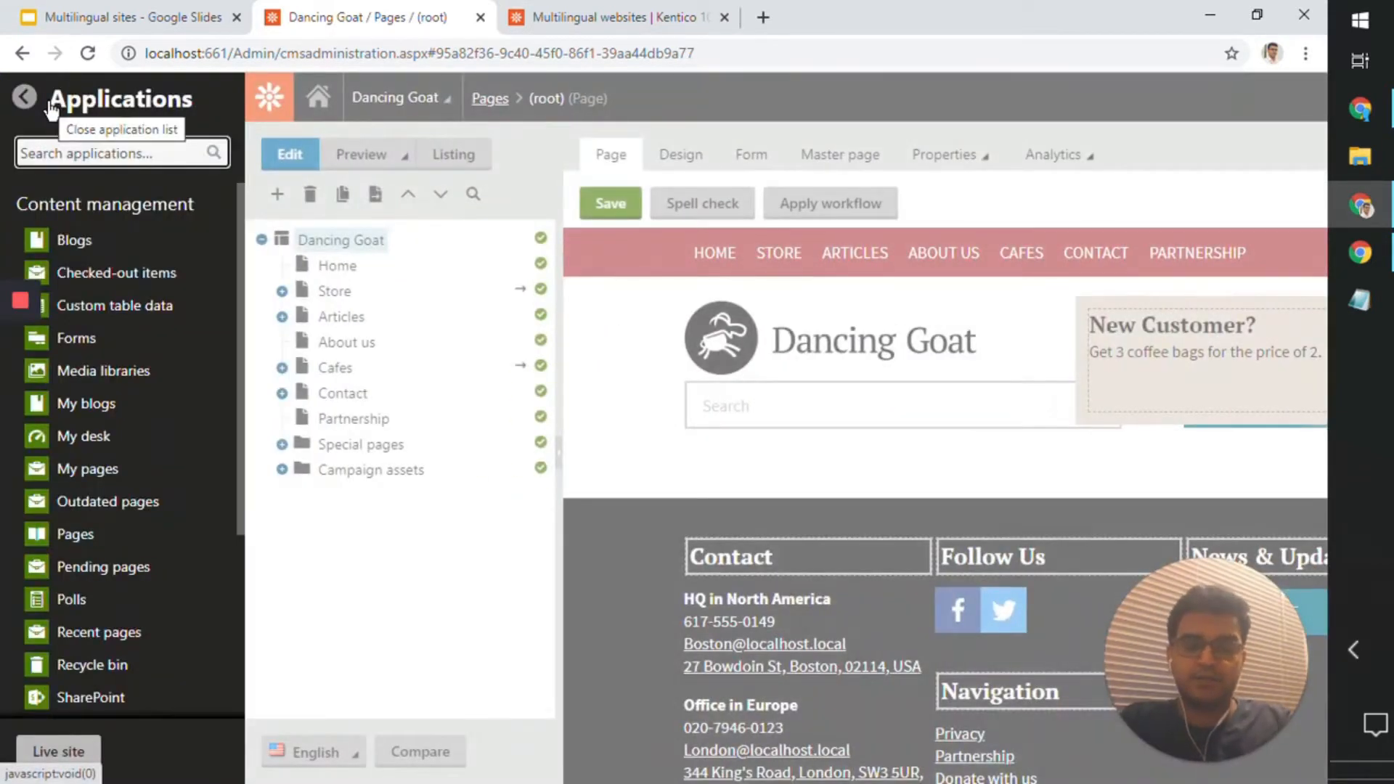
pyautogui.write('site')
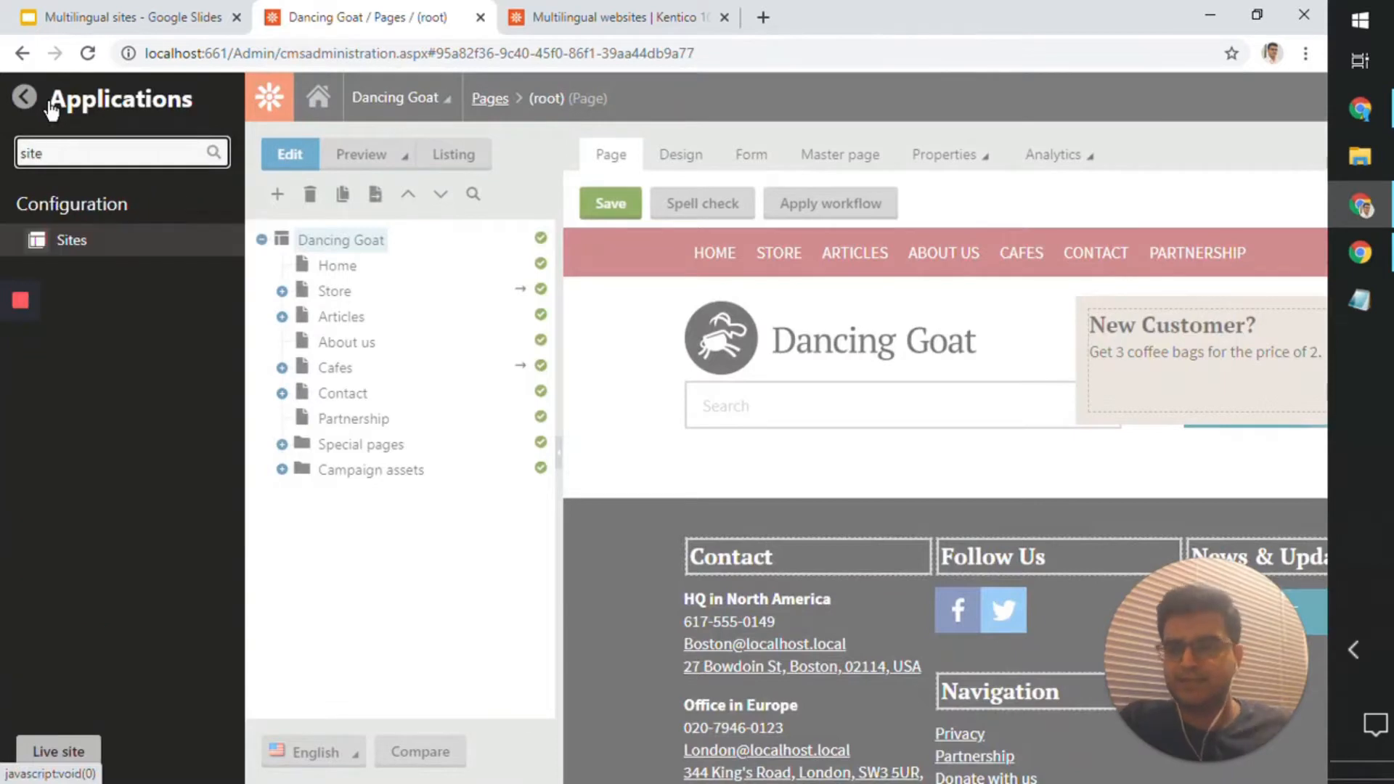
pyautogui.click(86, 244)
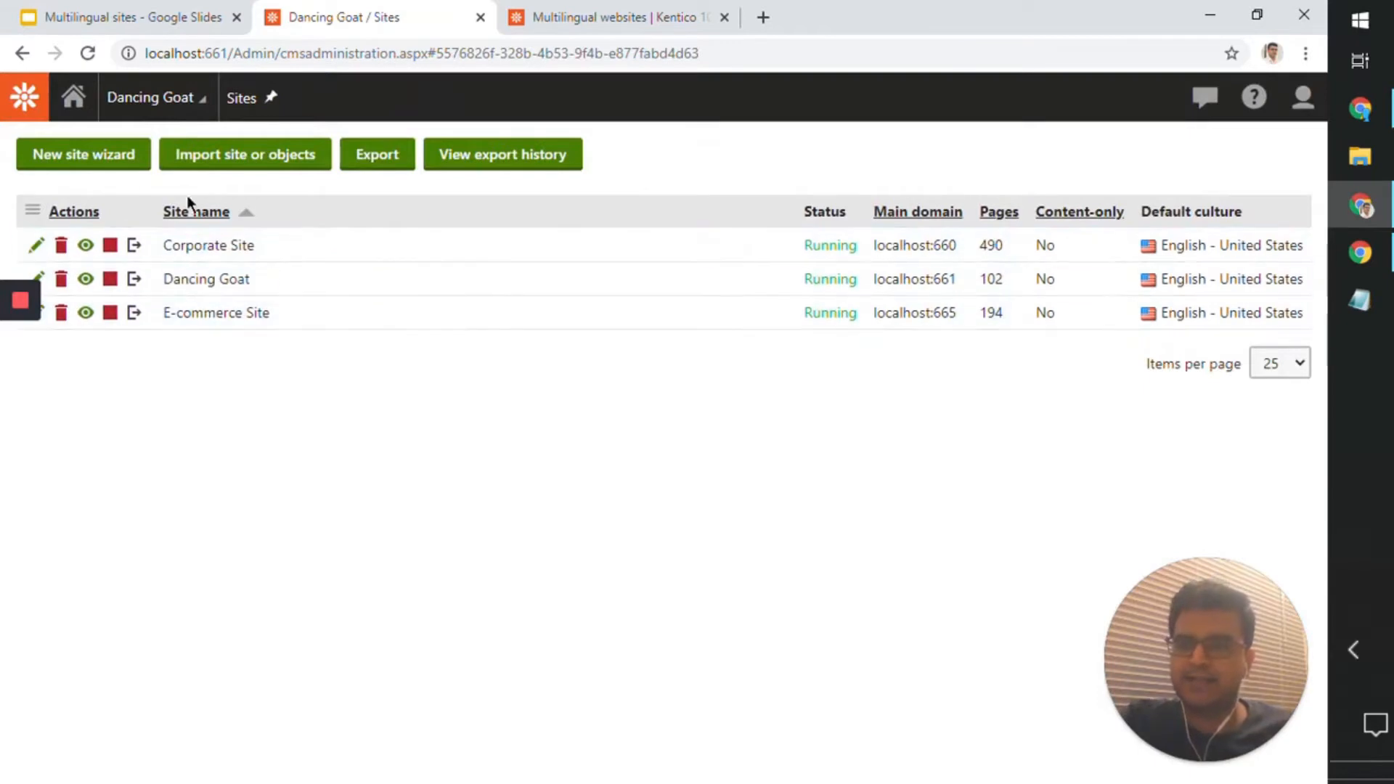
pyautogui.click(36, 279)
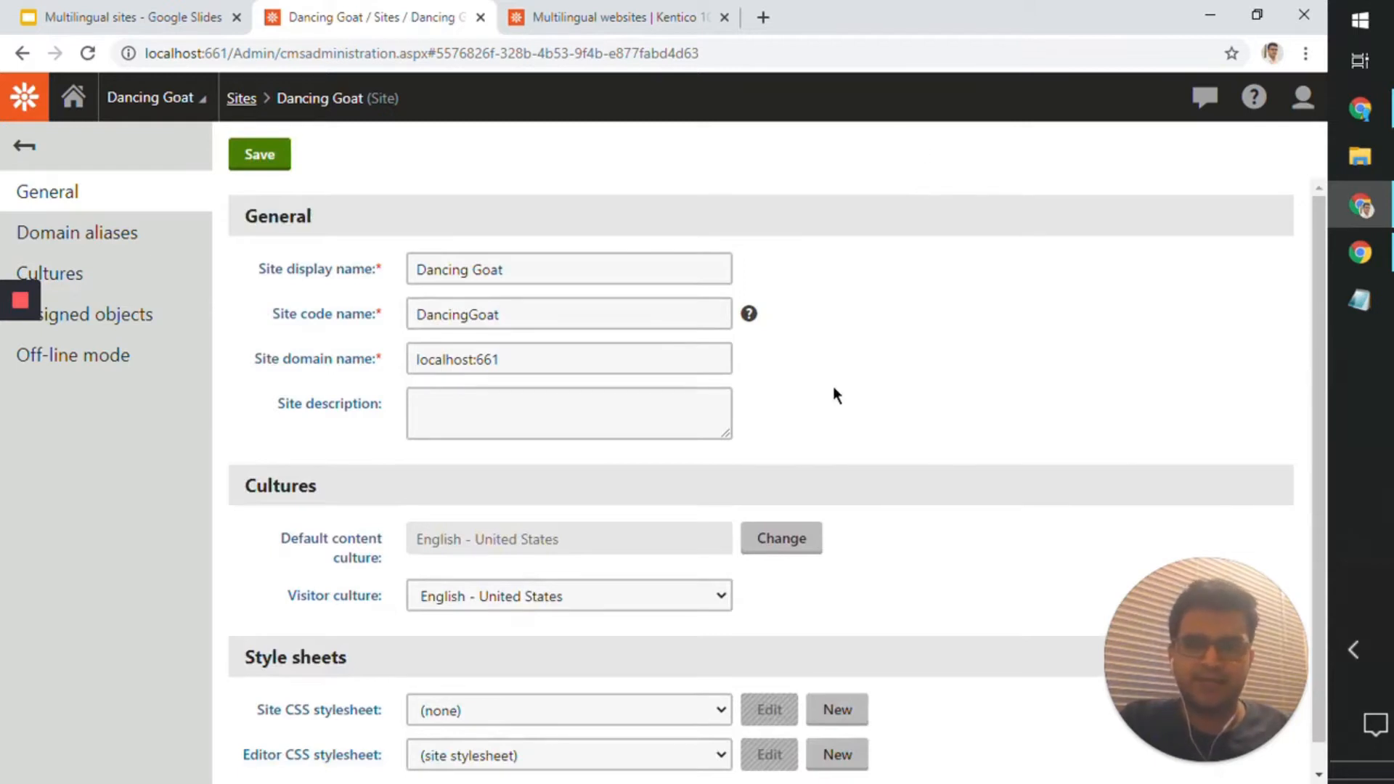
pyautogui.scroll(-1, 856, 421)
pyautogui.scroll(1, 857, 421)
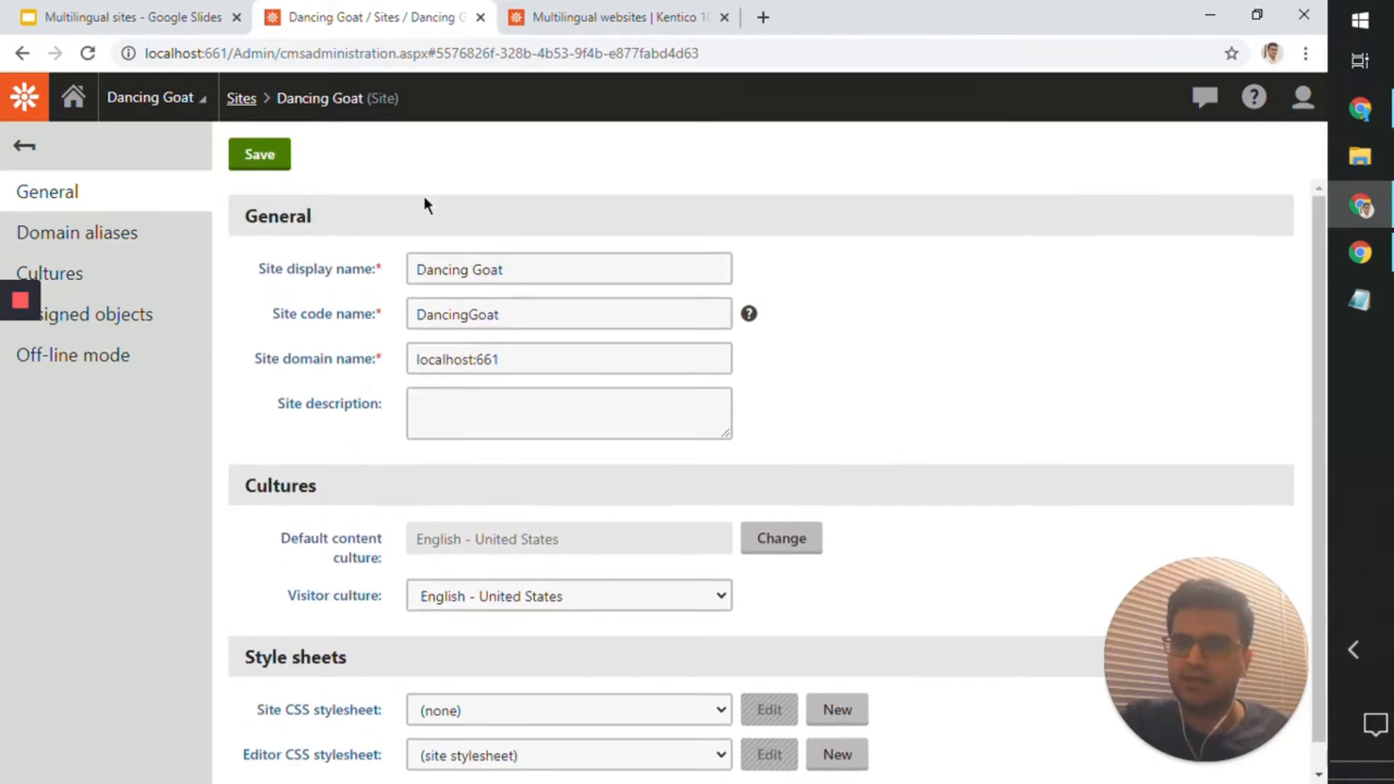
pyautogui.click(152, 274)
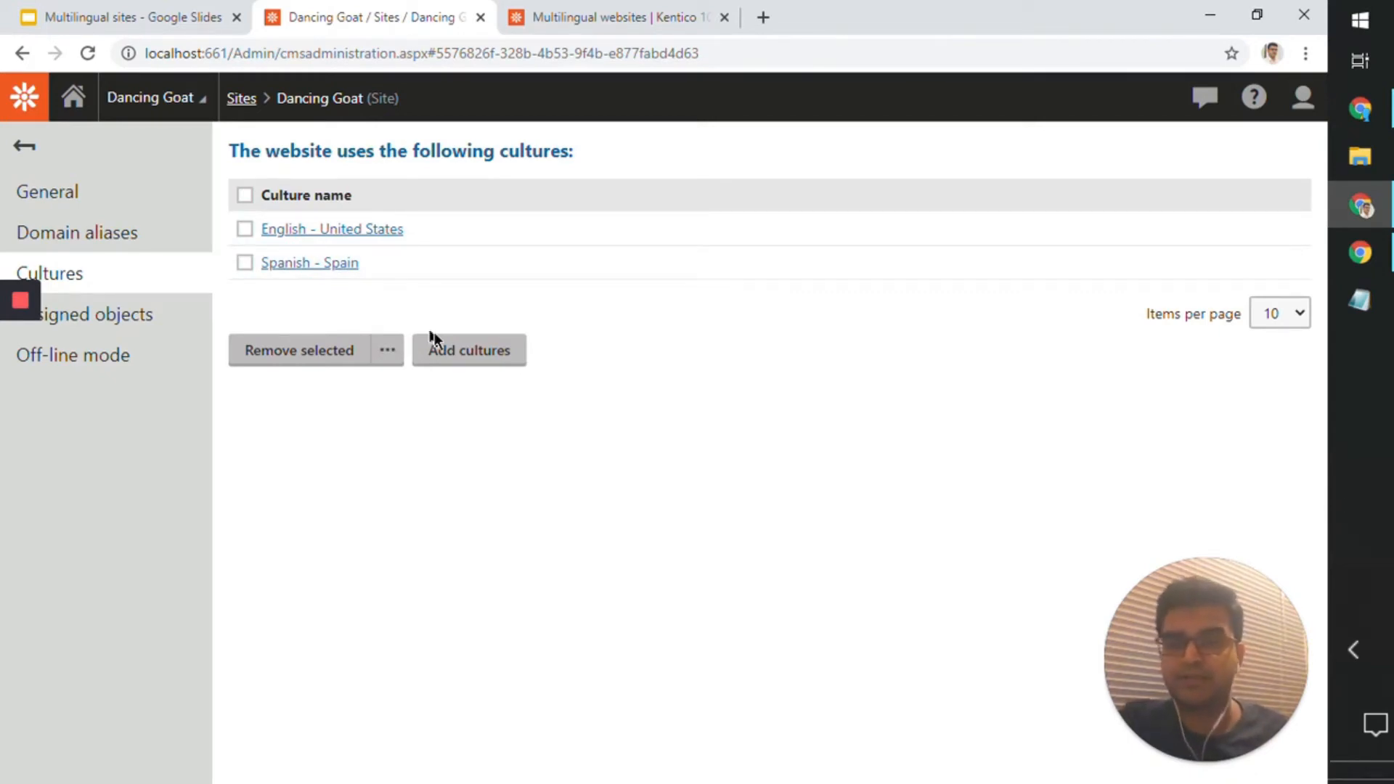
# Step: Start adding cultures to the site, show 100 items per page, and browse the available cultures
pyautogui.click(461, 371)
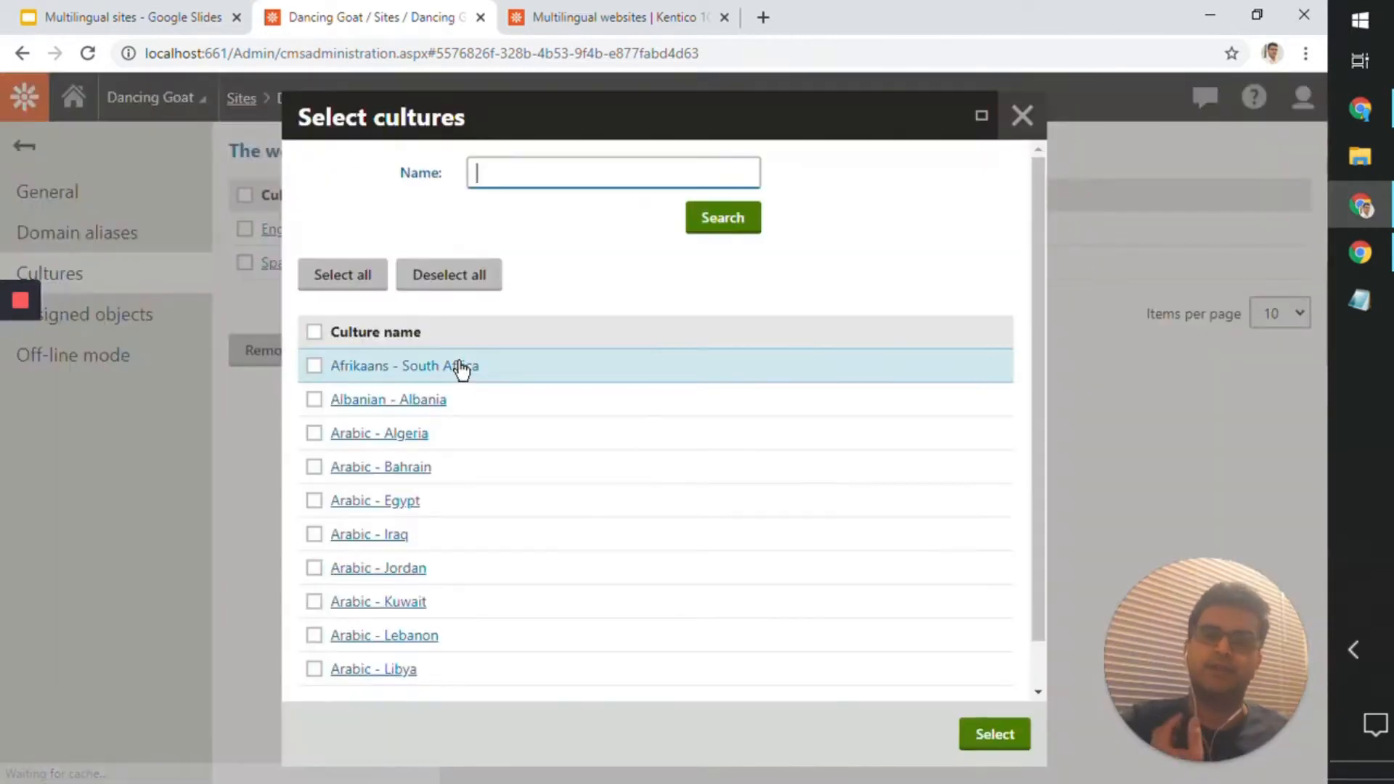
pyautogui.scroll(-1, 481, 552)
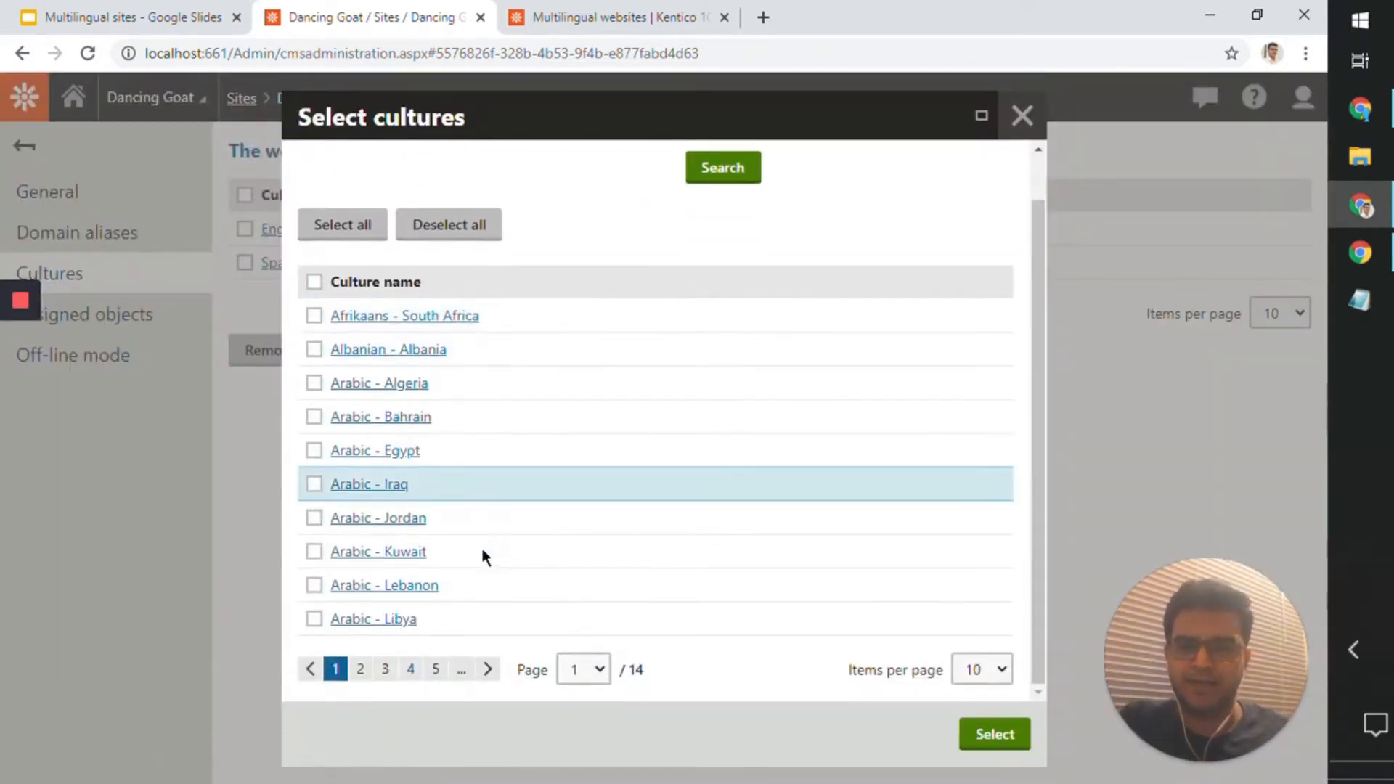
pyautogui.click(984, 669)
pyautogui.click(973, 738)
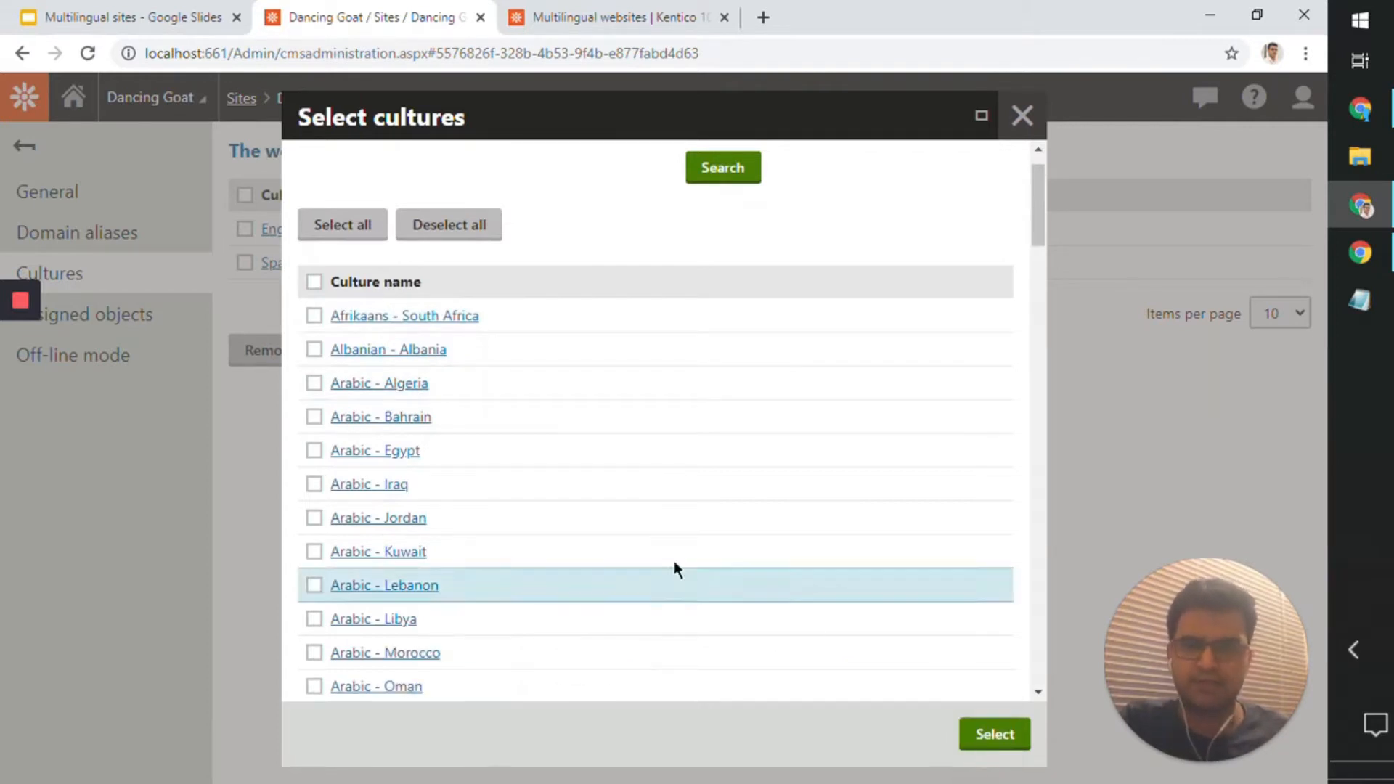
pyautogui.scroll(-15, 646, 552)
pyautogui.scroll(-20, 646, 551)
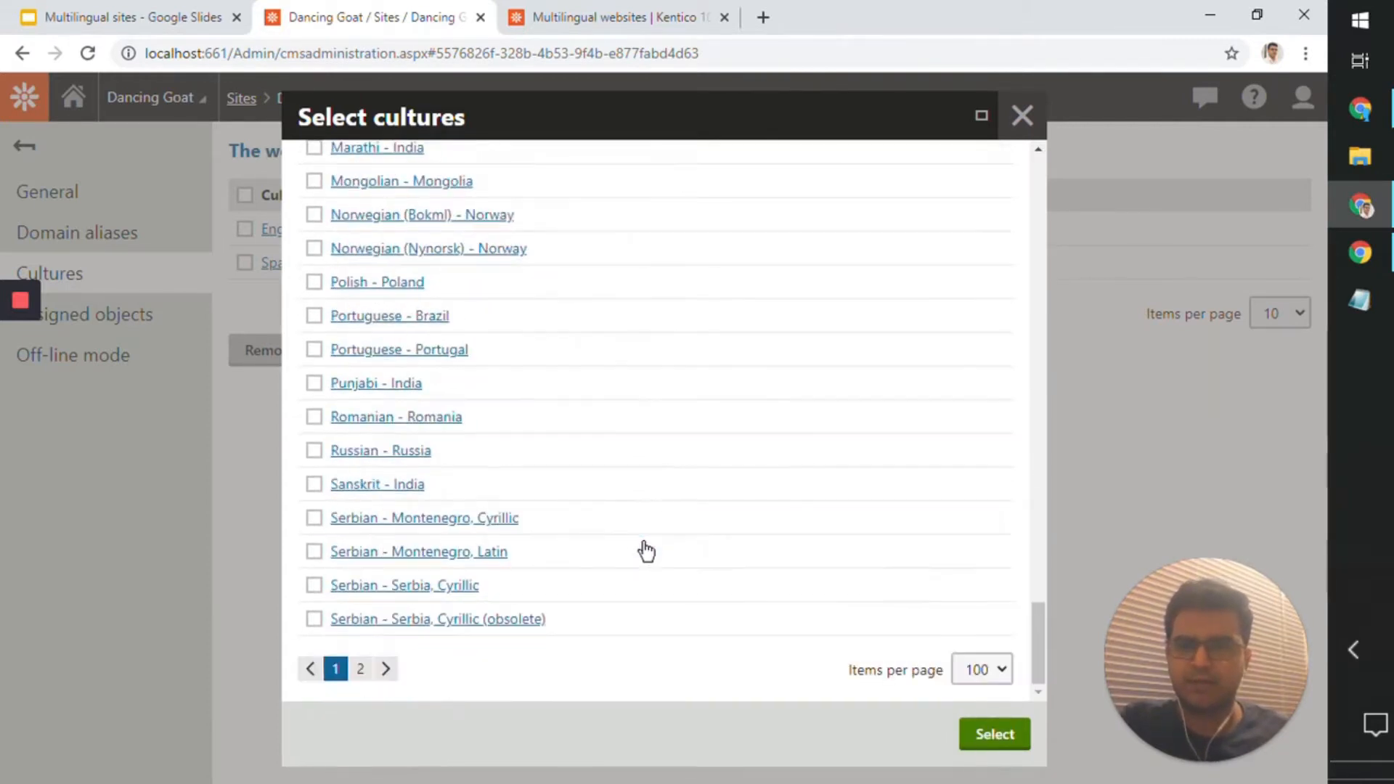
pyautogui.scroll(20, 646, 552)
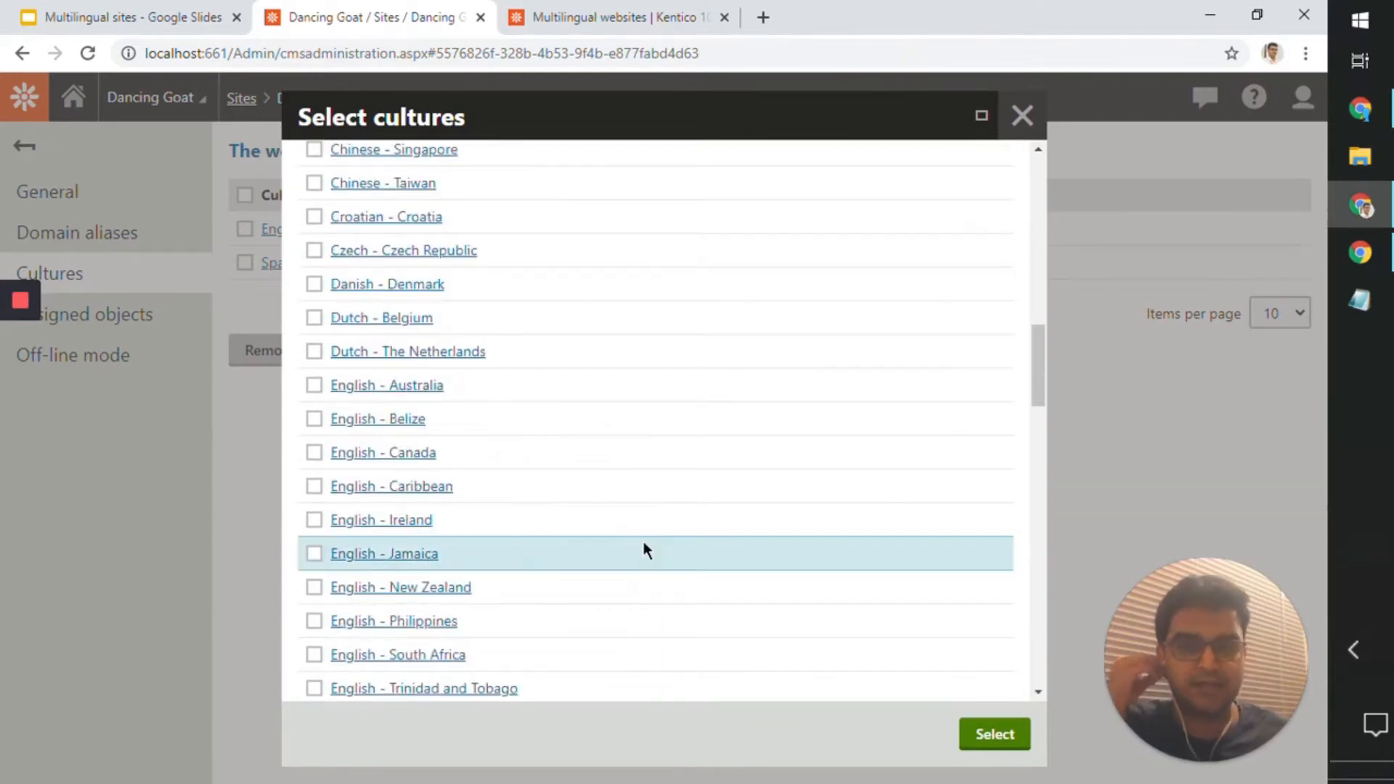
pyautogui.scroll(10, 644, 546)
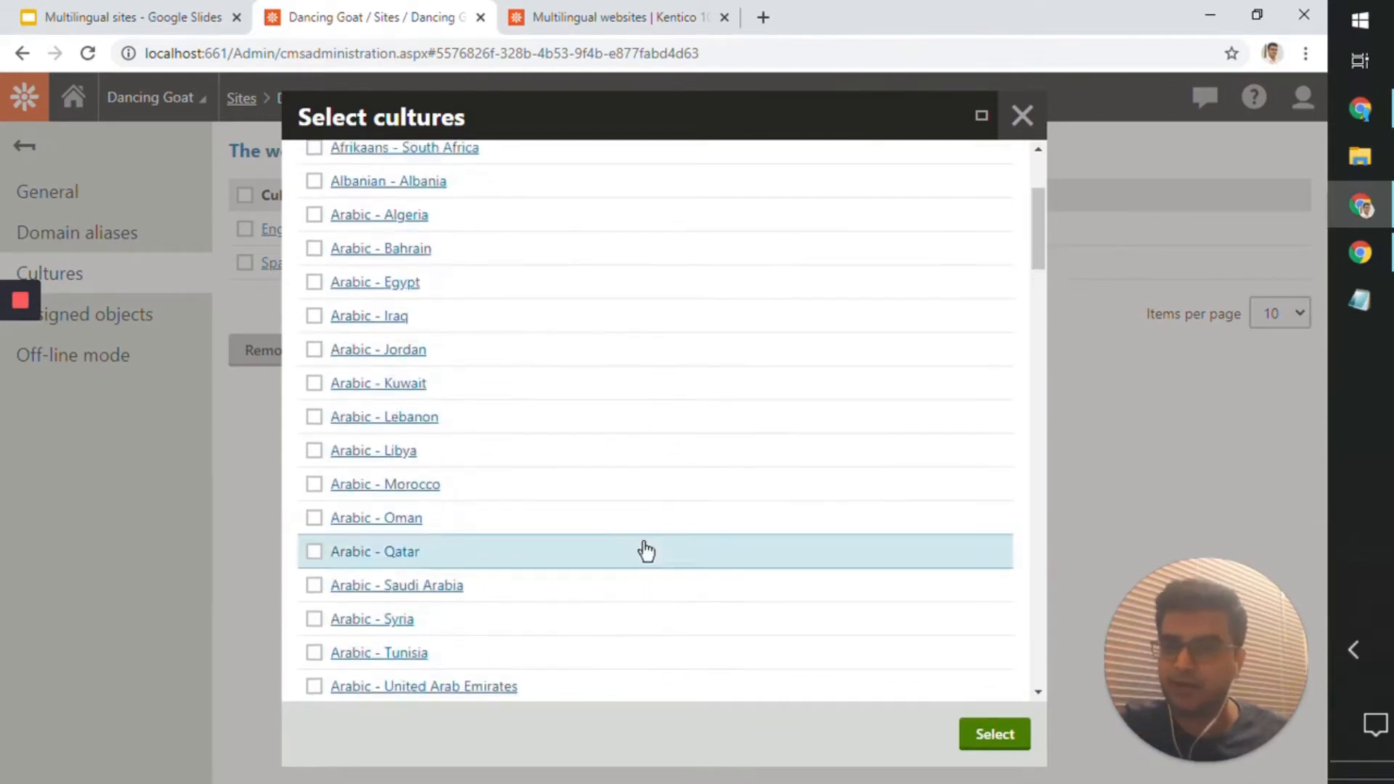
pyautogui.scroll(3, 645, 551)
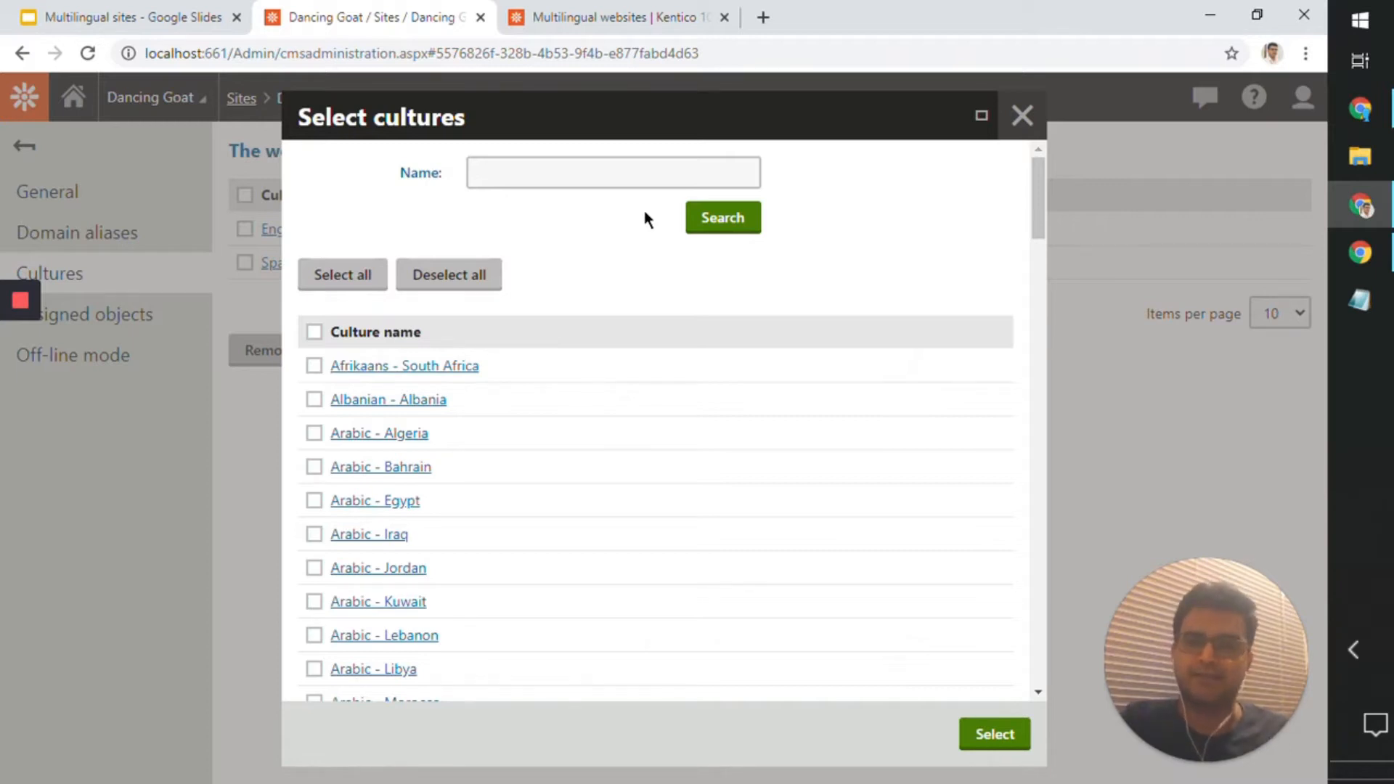
# Step: Search the cultures for "hindi" and add Hindi - India to the Dancing Goat site
pyautogui.click(646, 173)
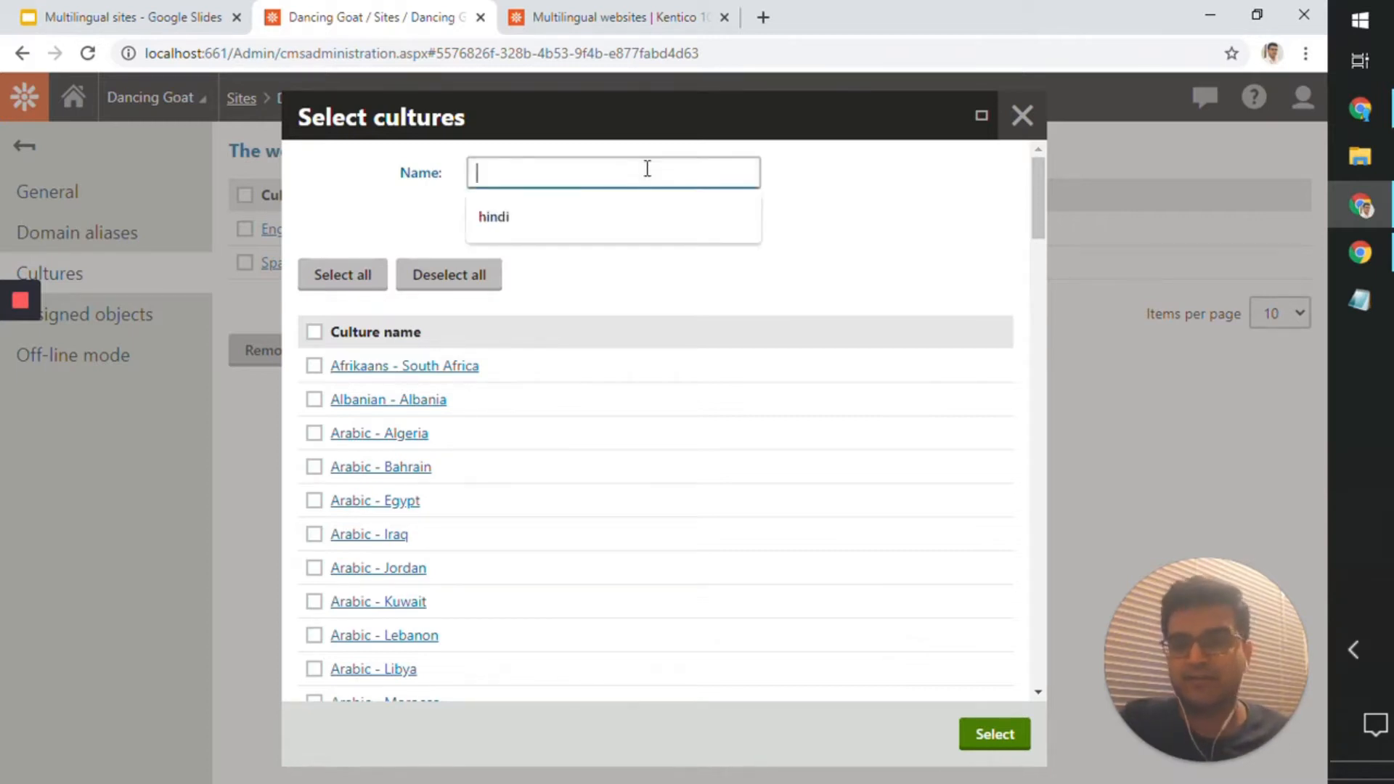
pyautogui.click(628, 203)
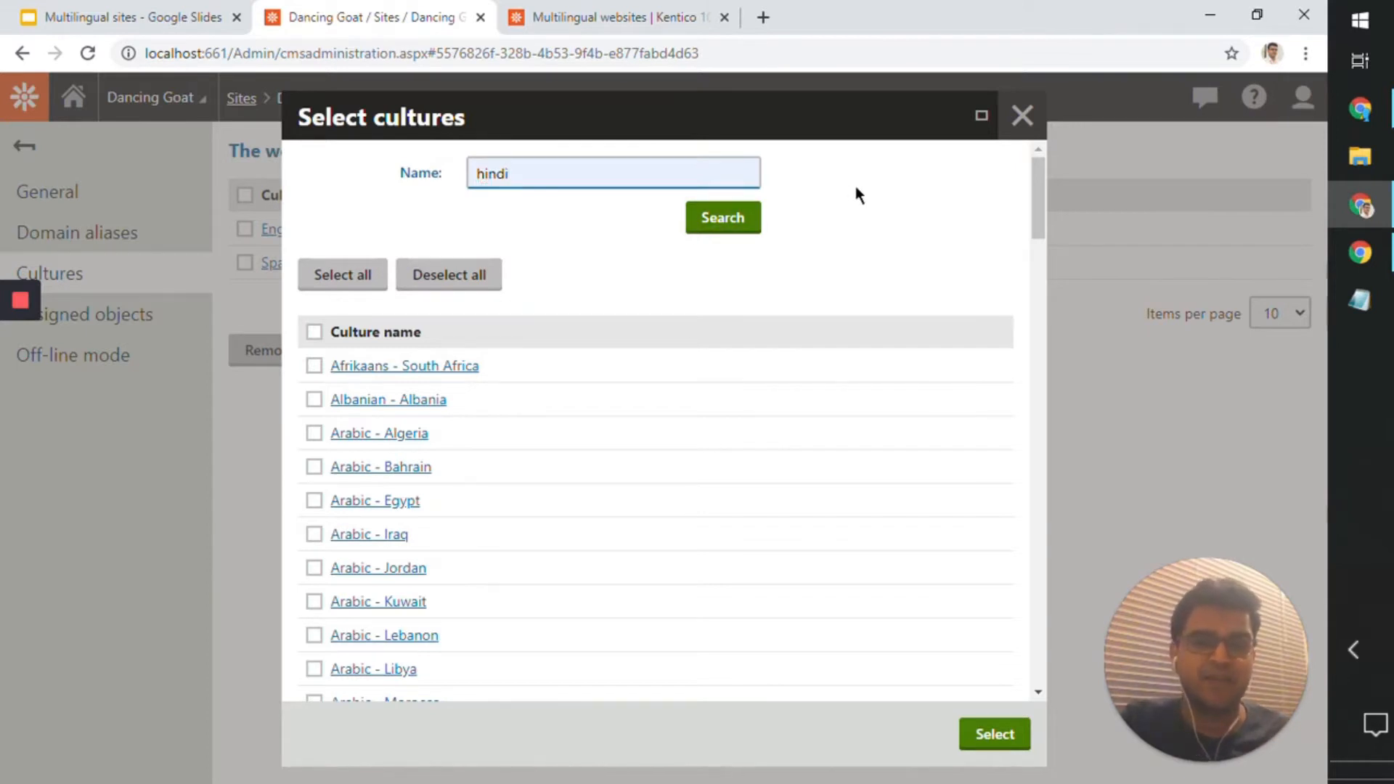
pyautogui.scroll(-10, 872, 241)
pyautogui.scroll(10, 873, 241)
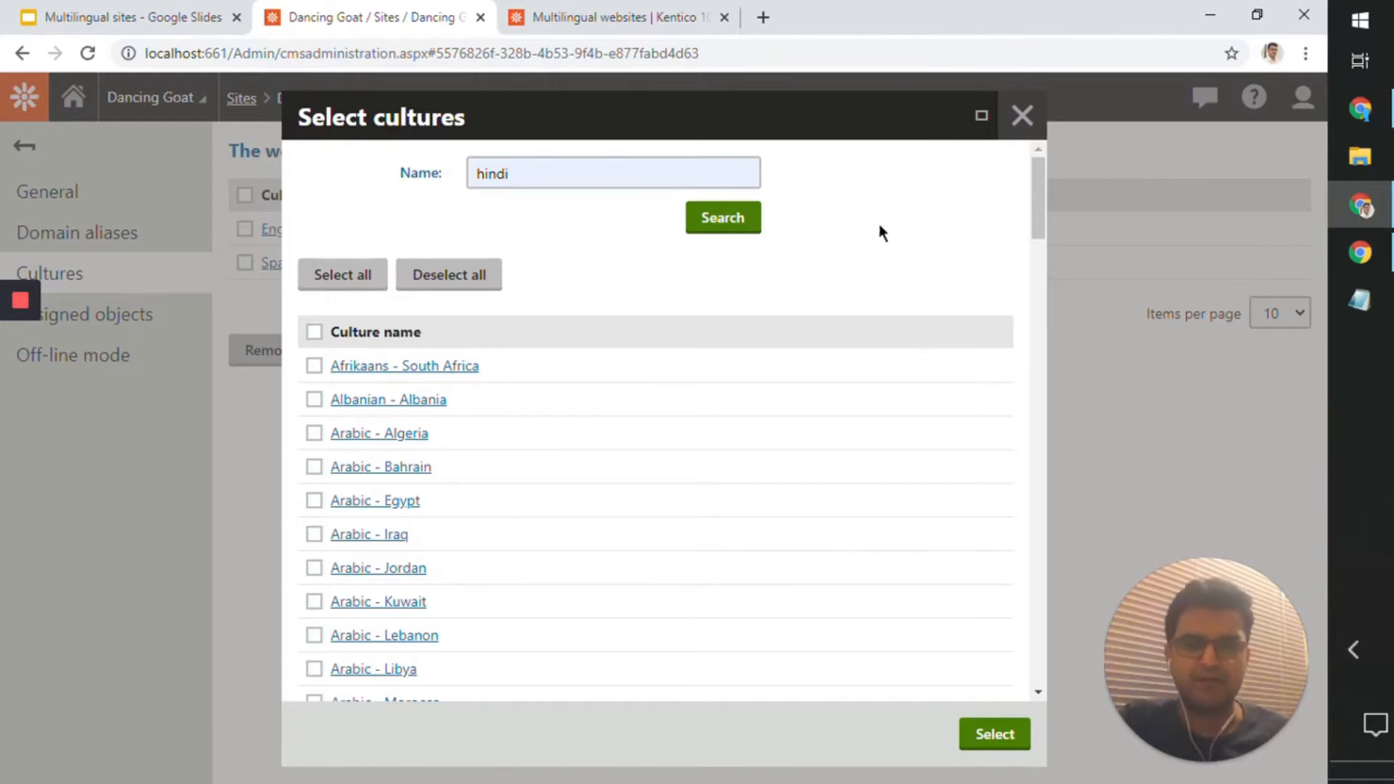
pyautogui.click(709, 222)
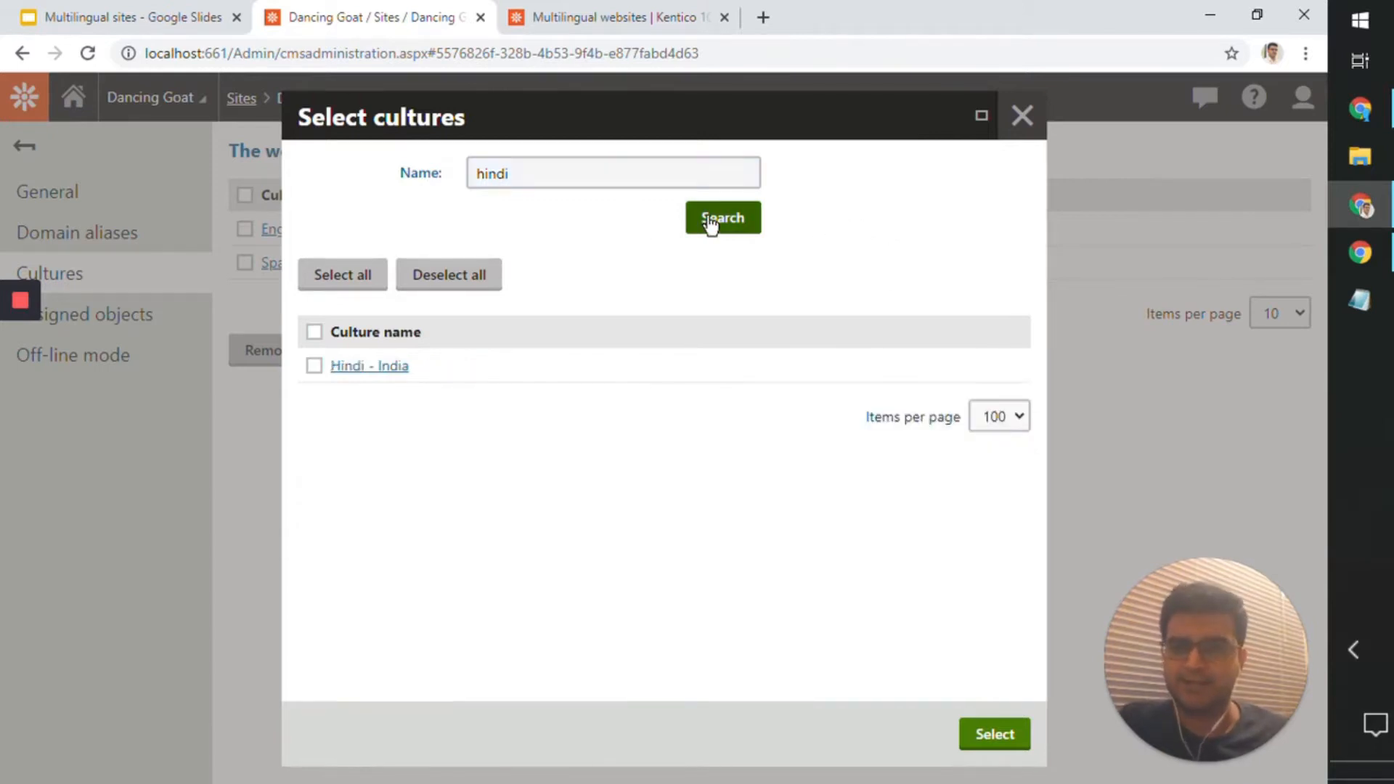
pyautogui.click(314, 366)
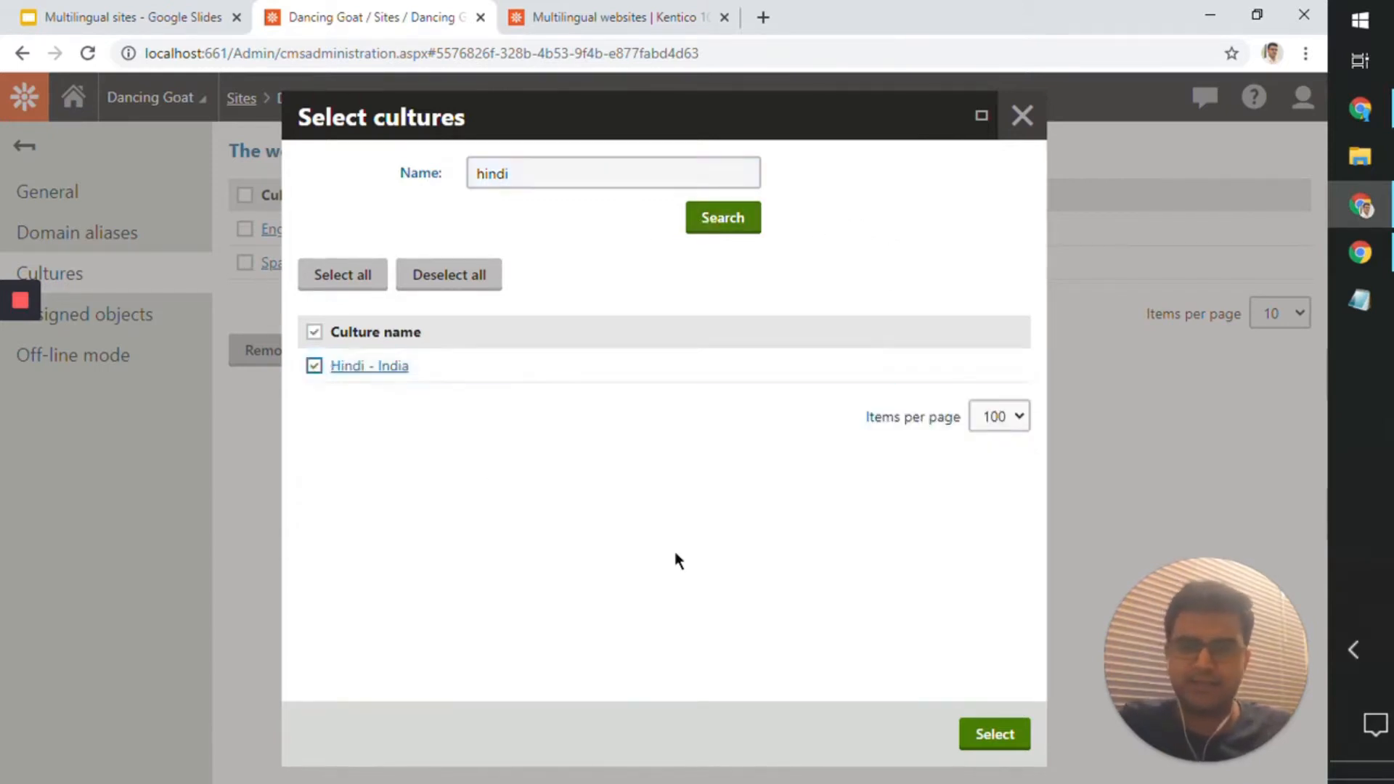
pyautogui.click(964, 735)
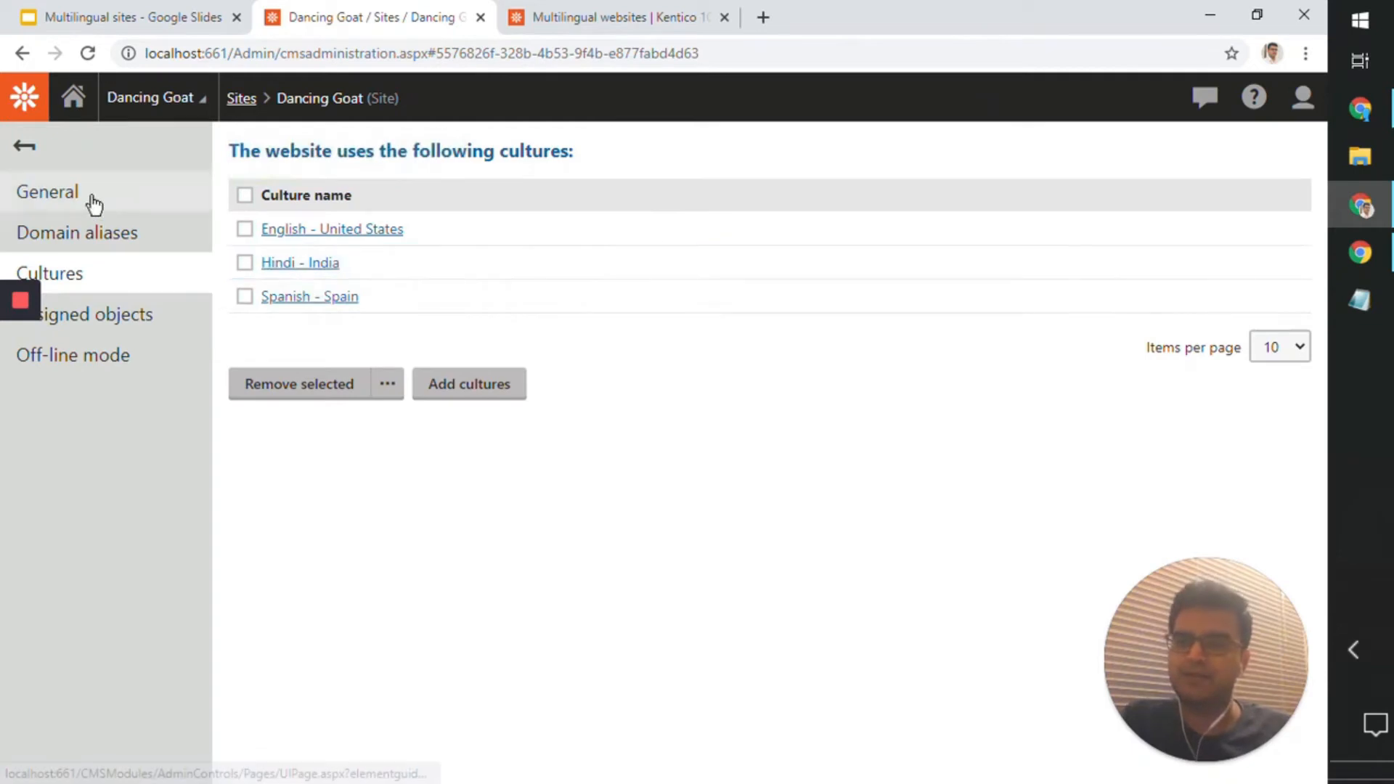
# Step: Leave the site settings, open the Pages application from the dashboard, and list the content languages of the page tree
pyautogui.click(29, 148)
pyautogui.click(72, 108)
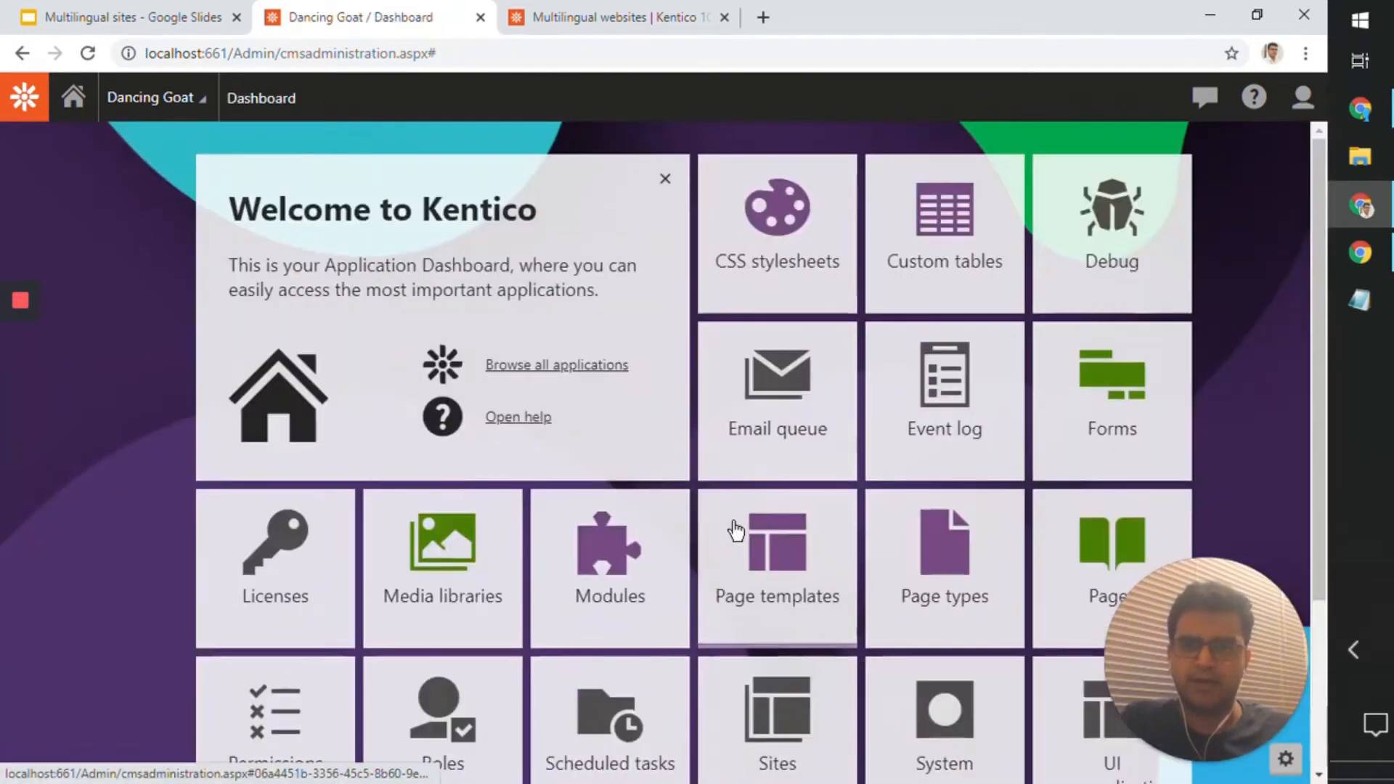
pyautogui.scroll(-3, 1042, 517)
pyautogui.click(1123, 323)
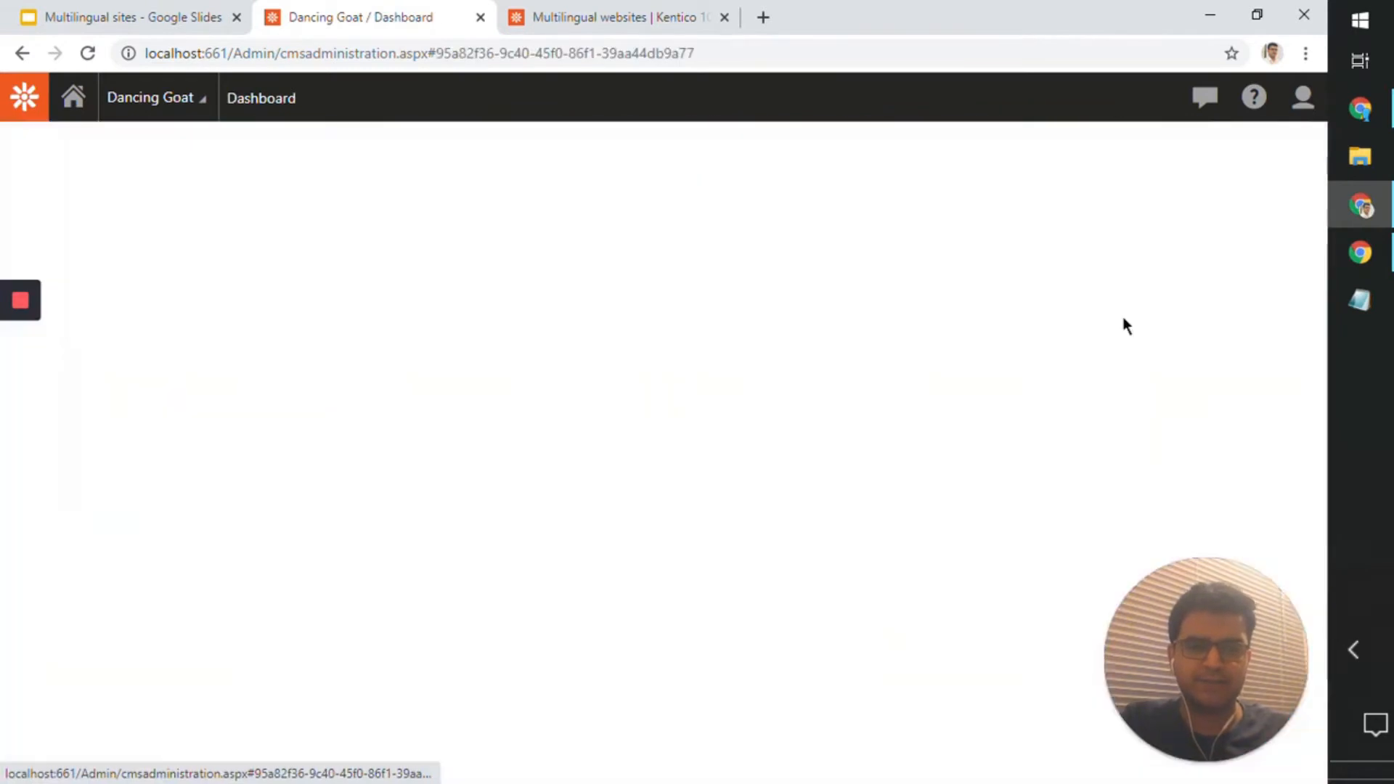
pyautogui.click(109, 752)
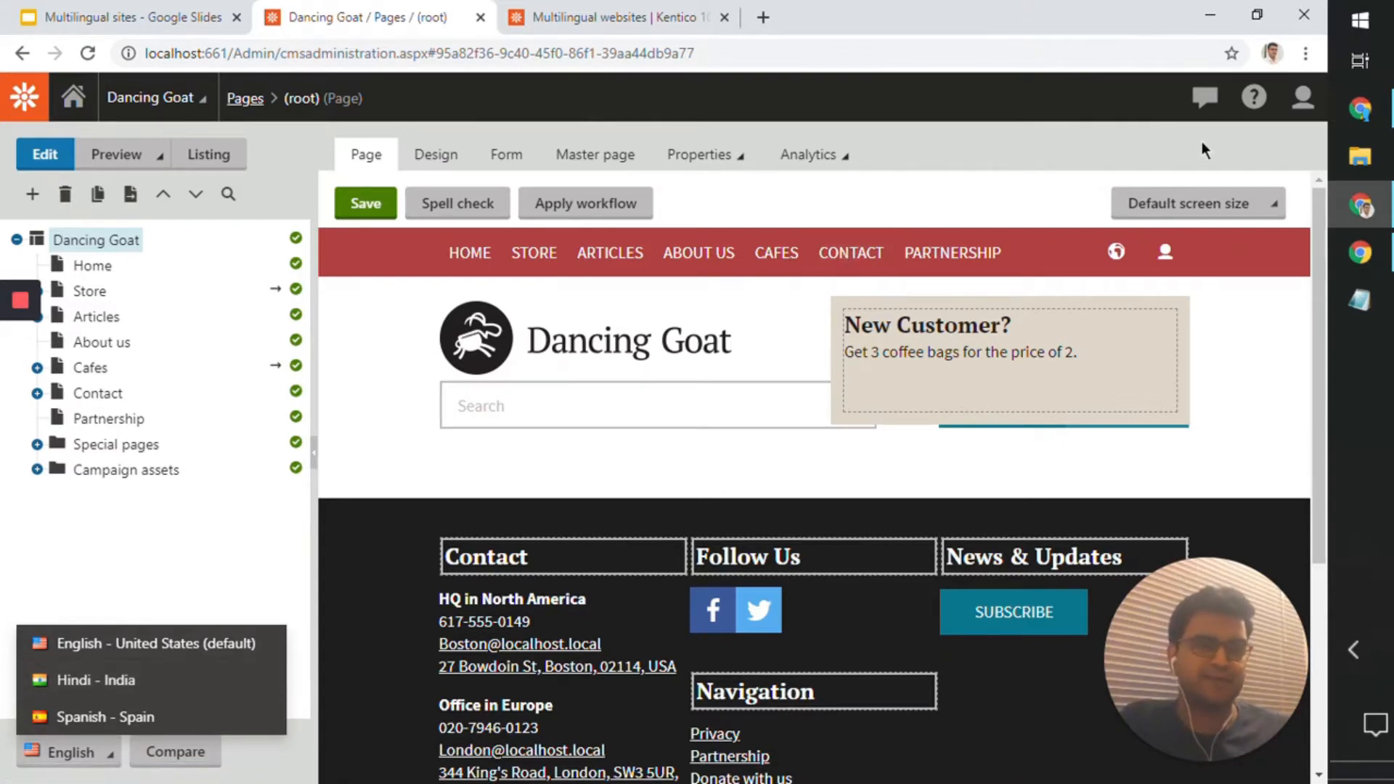
# Step: Switch to the live Dancing Goat site, refresh the home page, and check which languages its language selector offers
pyautogui.click(1360, 252)
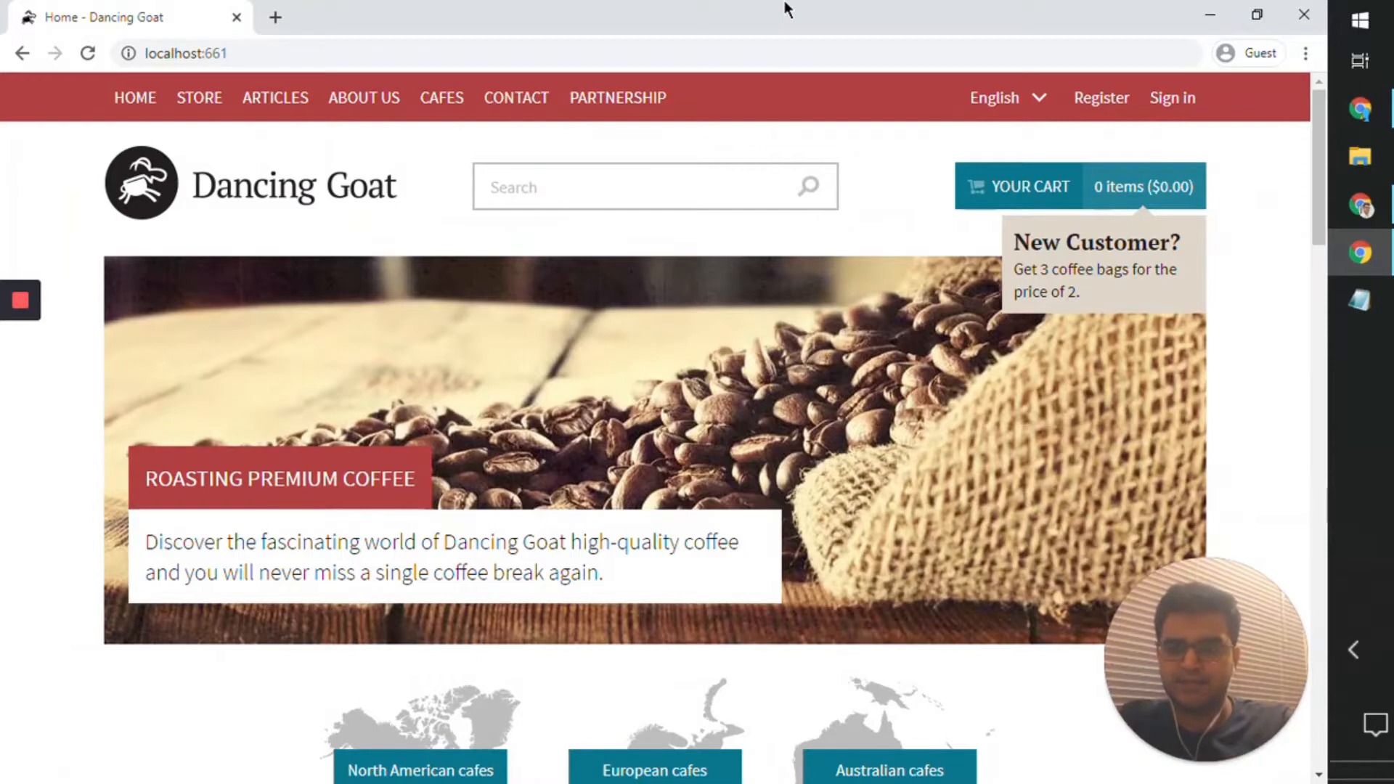
pyautogui.press('F5')
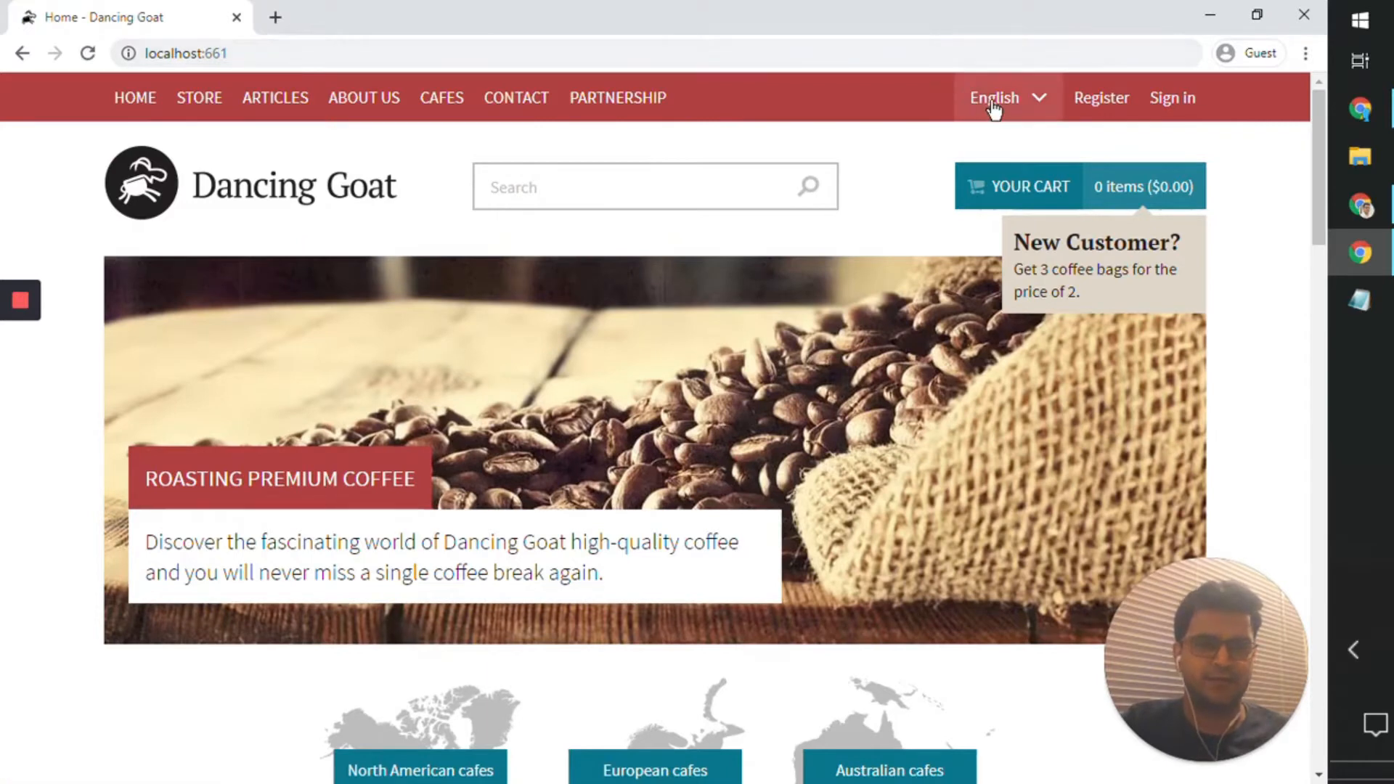
pyautogui.click(992, 104)
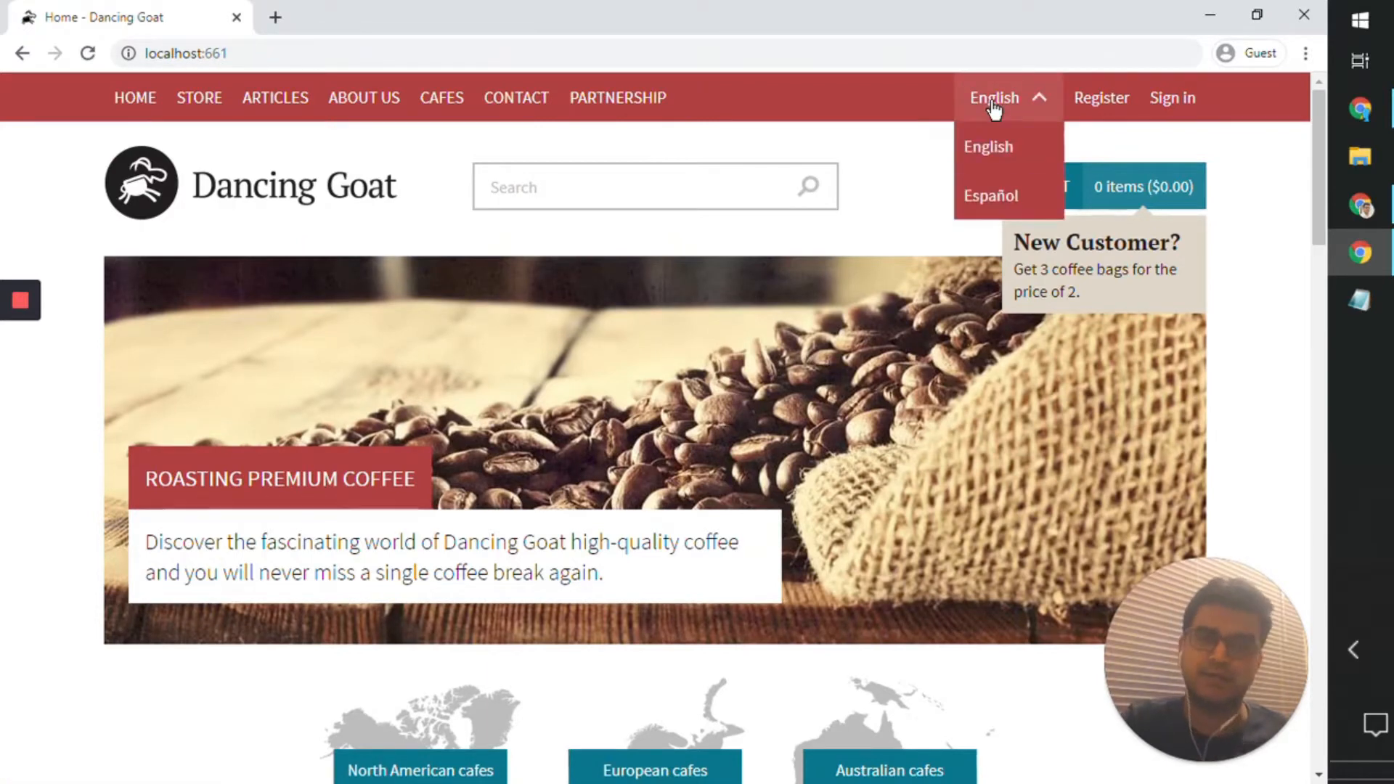
pyautogui.click(994, 105)
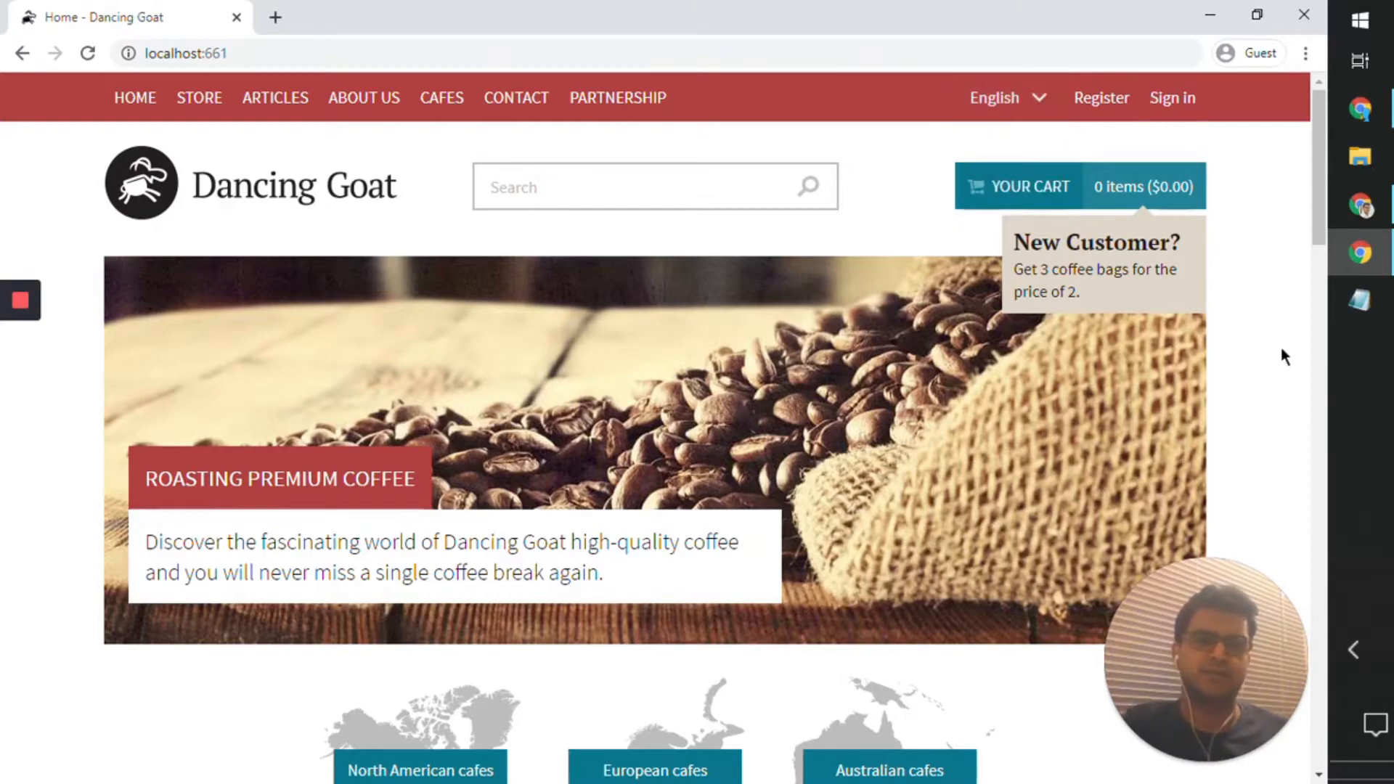
# Step: Return to the administration, switch the page tree to Hindi - India, and choose translating the root page using a translation service
pyautogui.click(1224, 13)
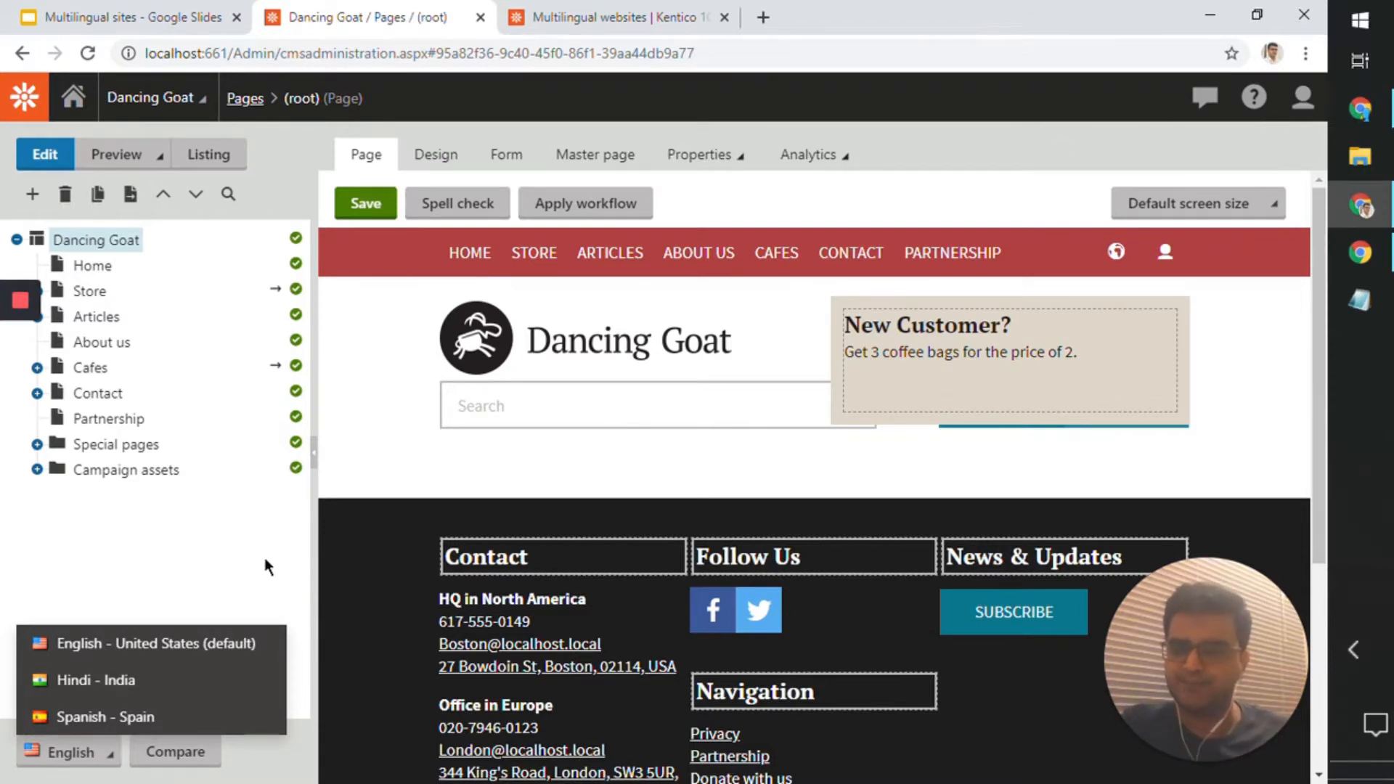
pyautogui.click(124, 678)
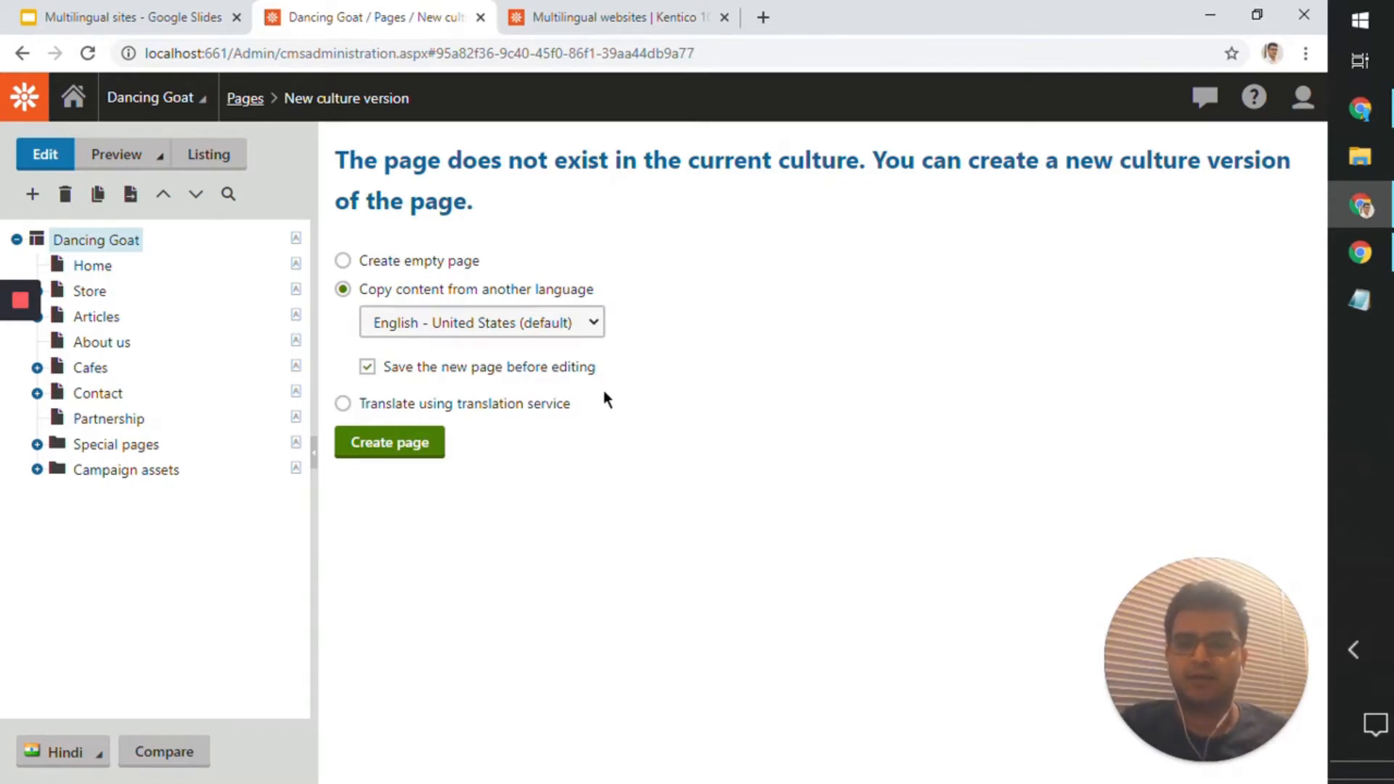
pyautogui.click(563, 407)
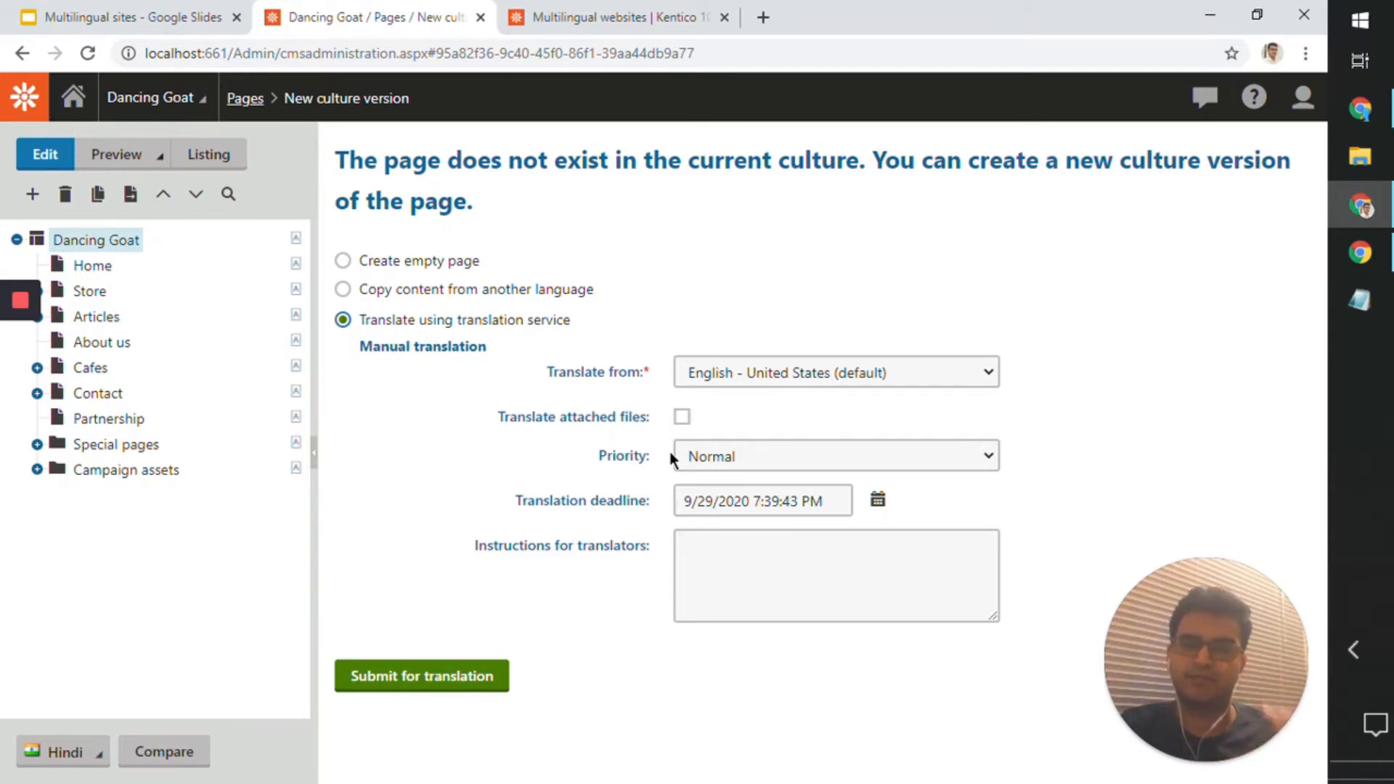
# Step: View the slide on configuring a translation service in the Multilingual sites presentation, and return to the Dancing Goat administration
pyautogui.click(166, 8)
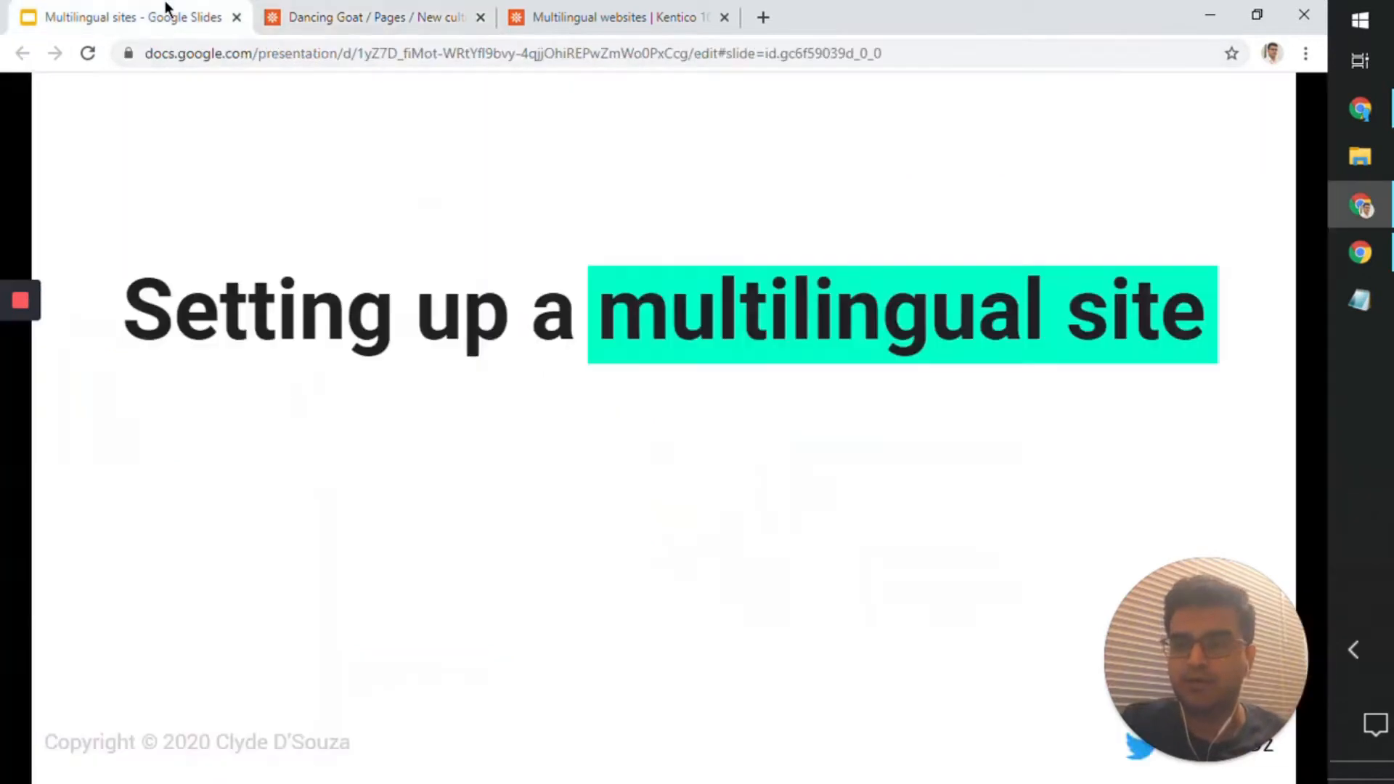
pyautogui.click(392, 299)
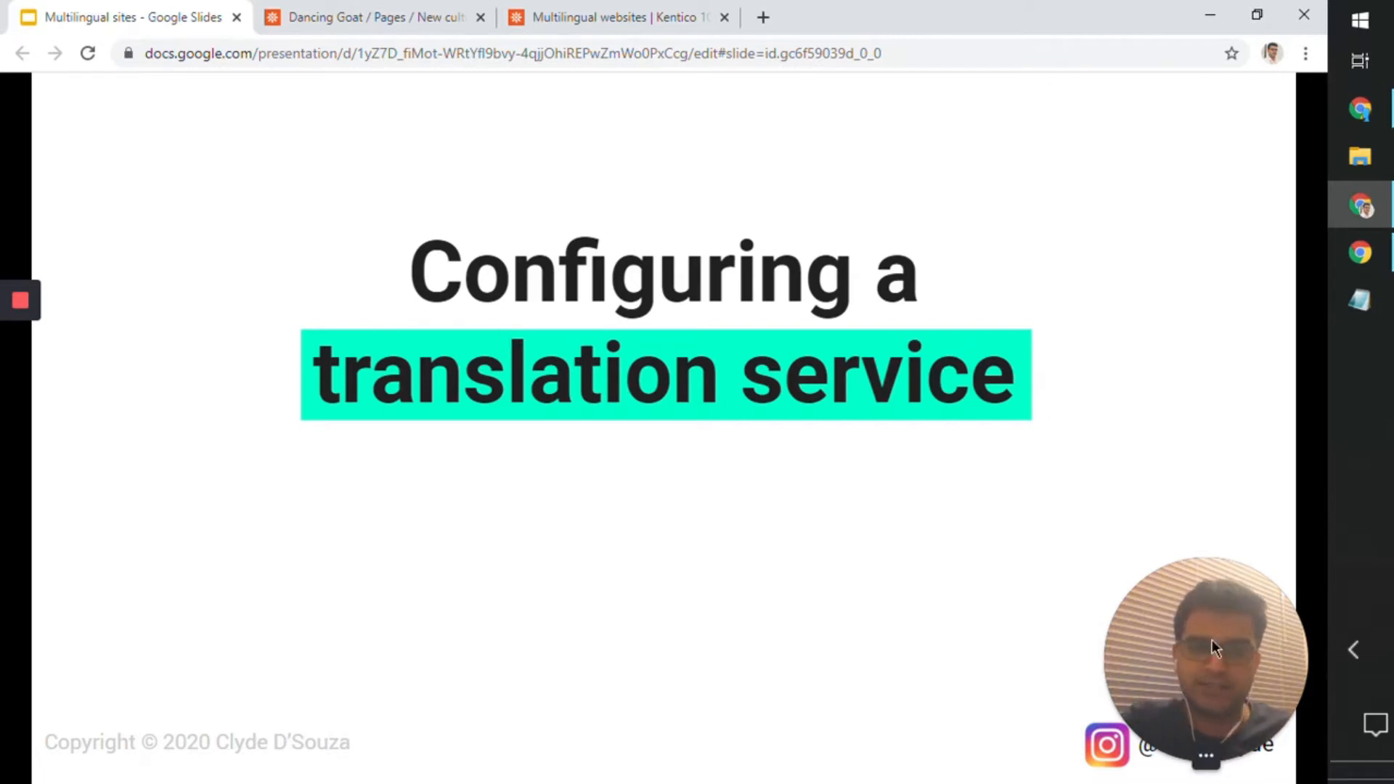
pyautogui.moveTo(1211, 640); pyautogui.dragTo(1241, 557)
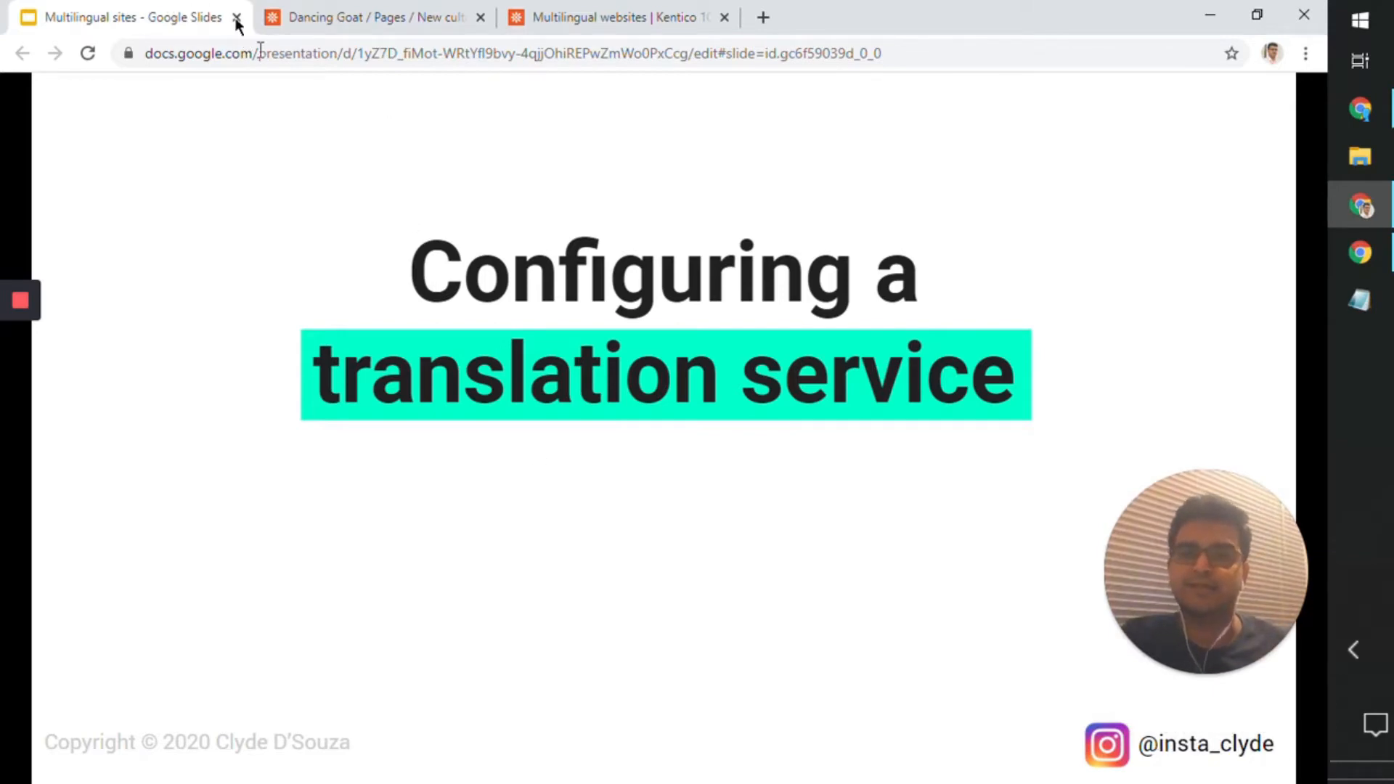
pyautogui.click(398, 19)
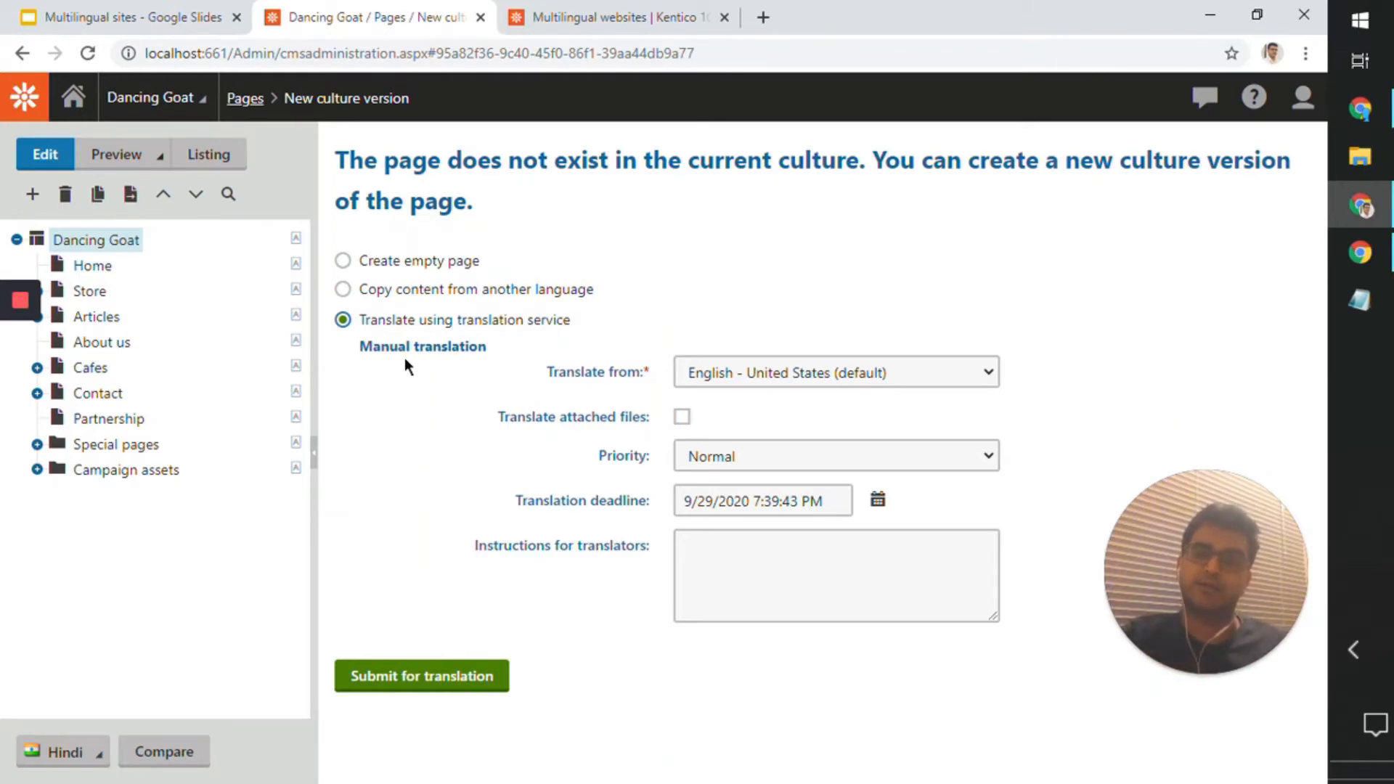
# Step: Search the applications for "trans" and open the Translations application to view the submitted translations
pyautogui.click(37, 109)
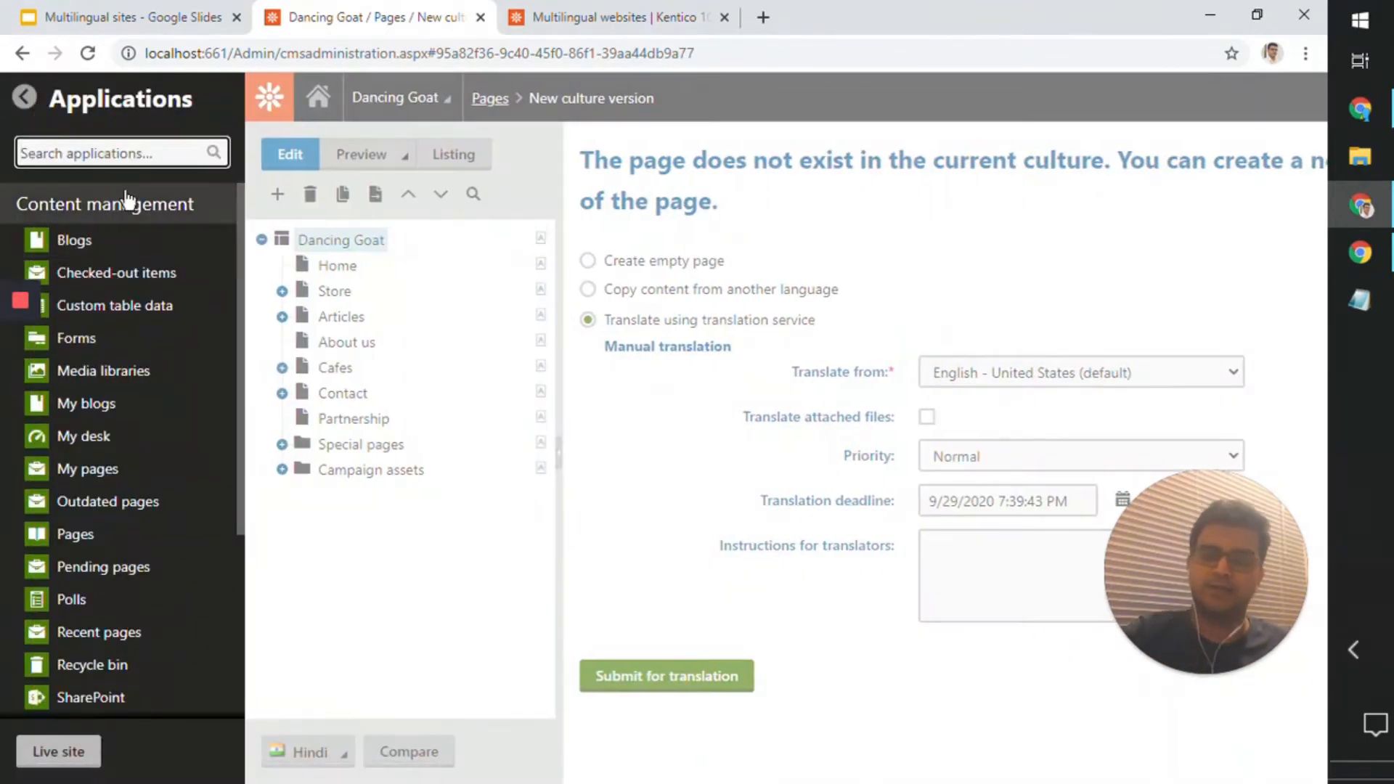
pyautogui.write('trans')
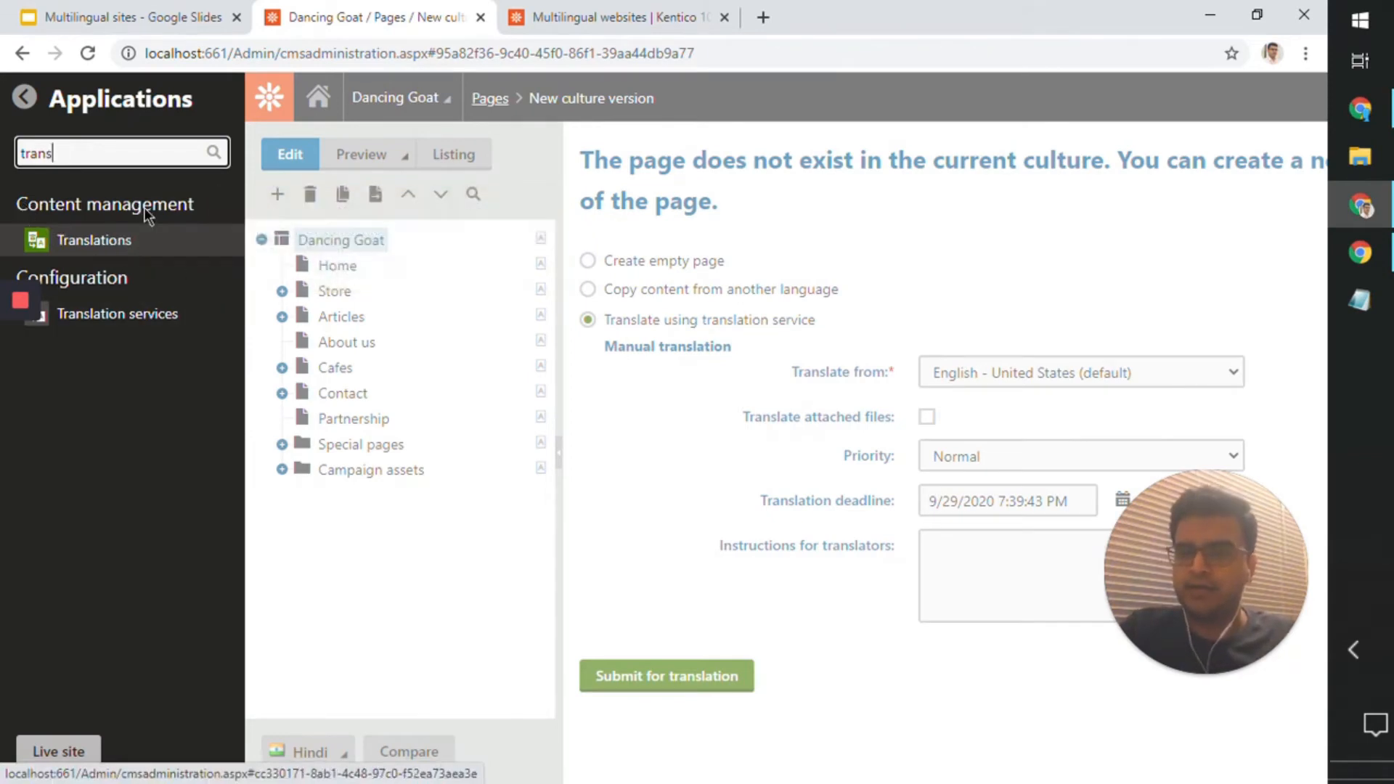
pyautogui.click(131, 258)
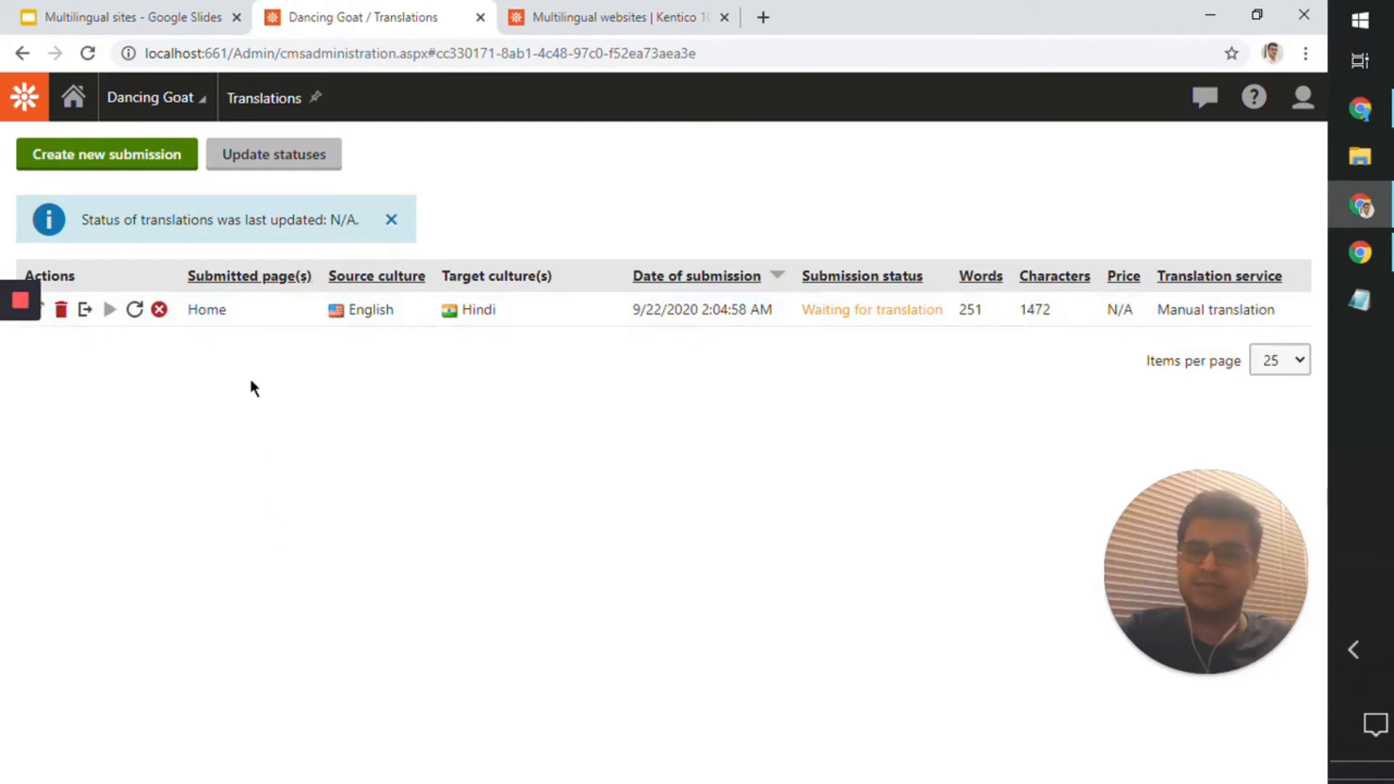
# Step: Search the applications for "tran" and open the Translation services application
pyautogui.click(24, 97)
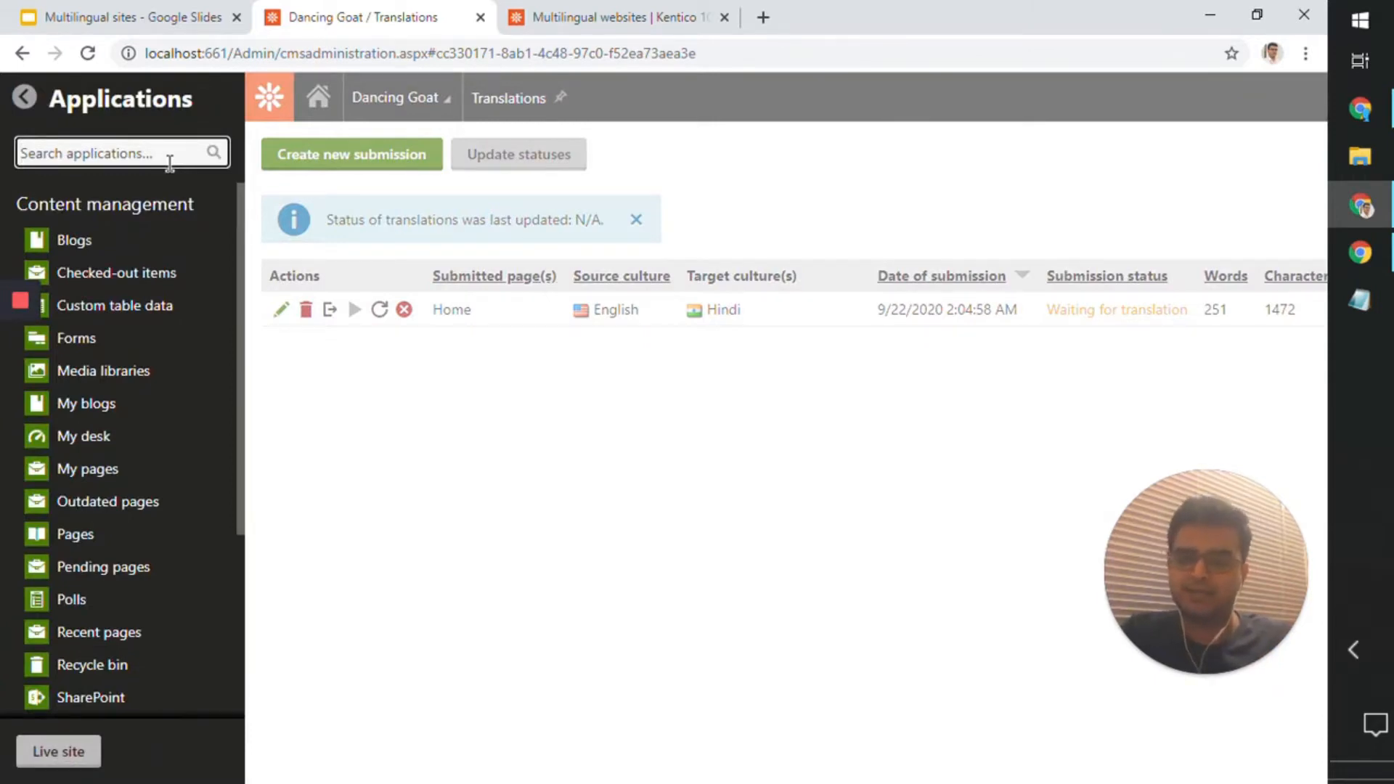
pyautogui.write('tran')
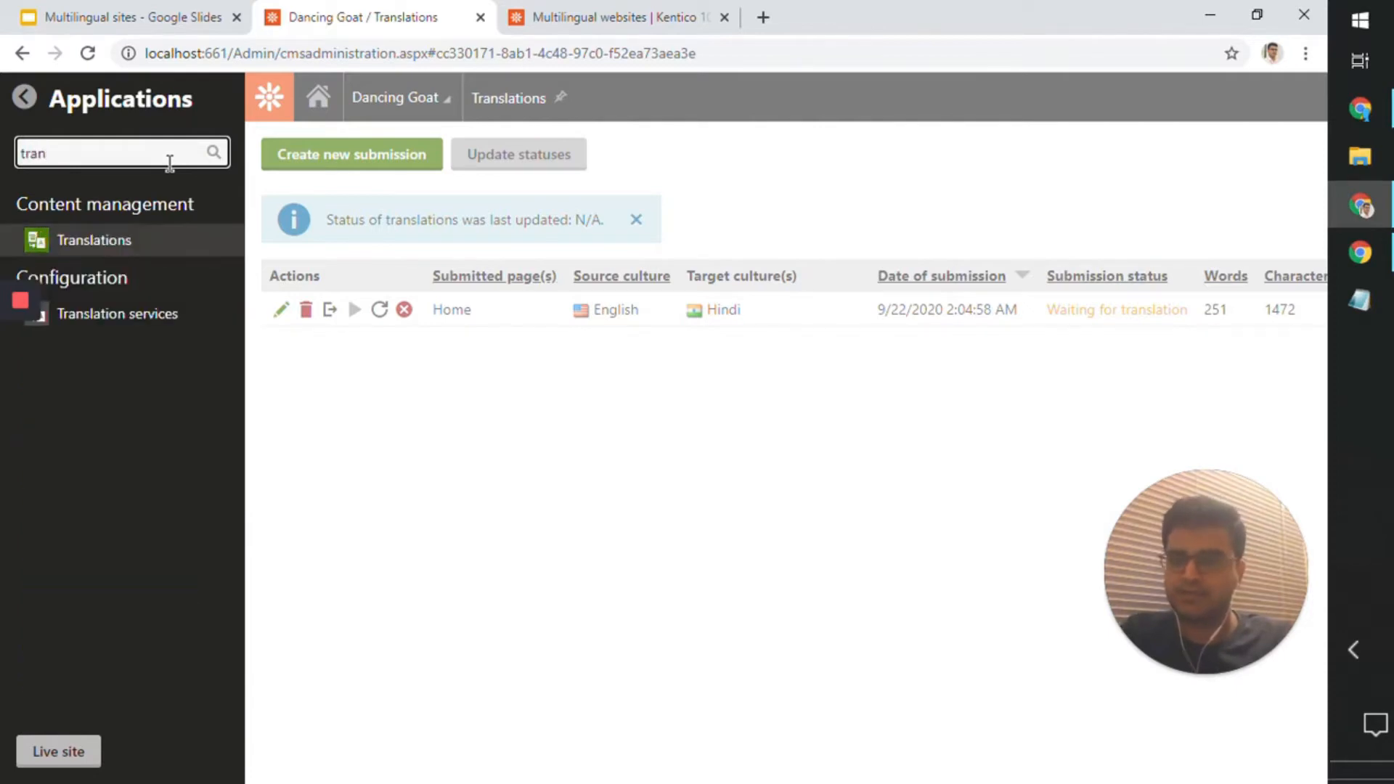
pyautogui.click(160, 331)
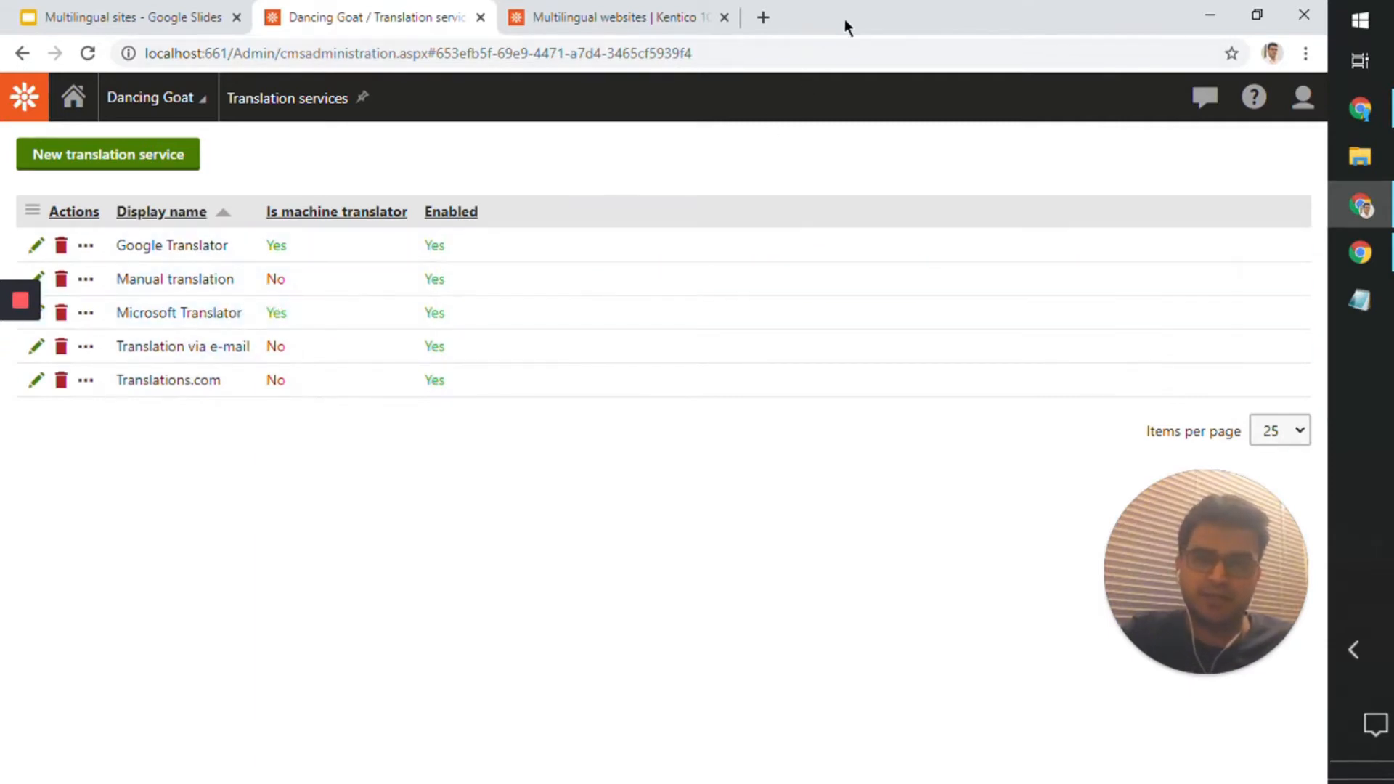
# Step: Open the Microsoft Translator service and examine its general and advanced settings and where its site configuration is located
pyautogui.moveTo(844, 18)
pyautogui.mouseDown()
pyautogui.moveTo(832, 32)
pyautogui.moveTo(863, 29)
pyautogui.mouseUp()
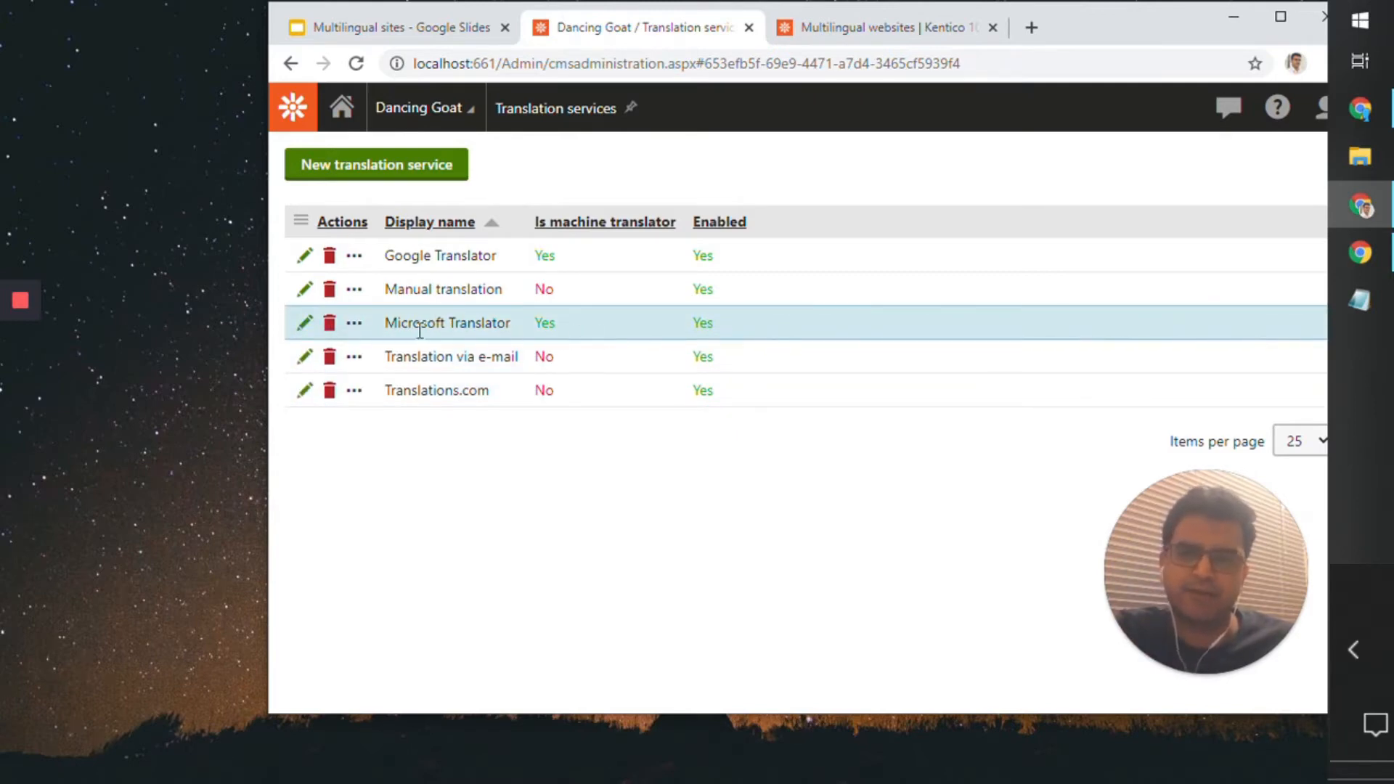
pyautogui.click(305, 324)
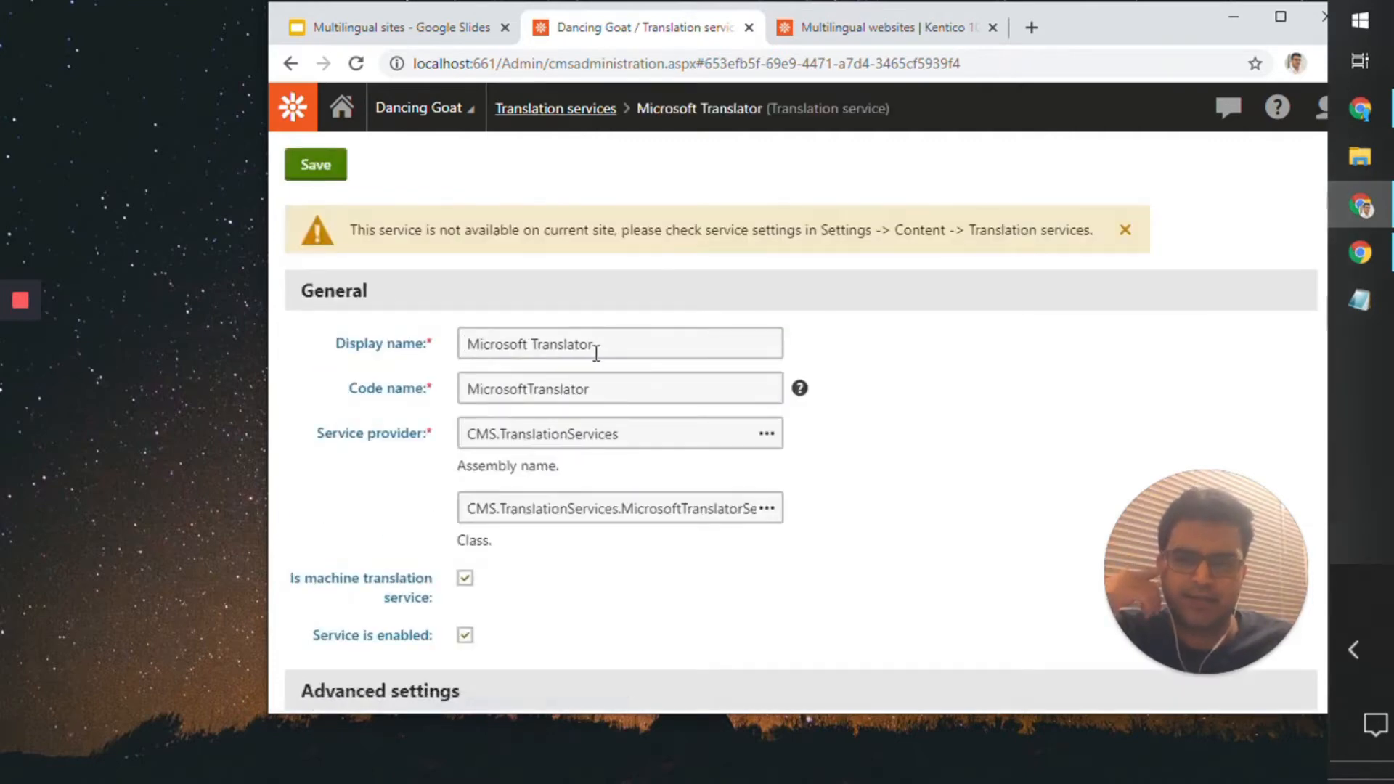
pyautogui.scroll(-4, 592, 348)
pyautogui.scroll(4, 594, 351)
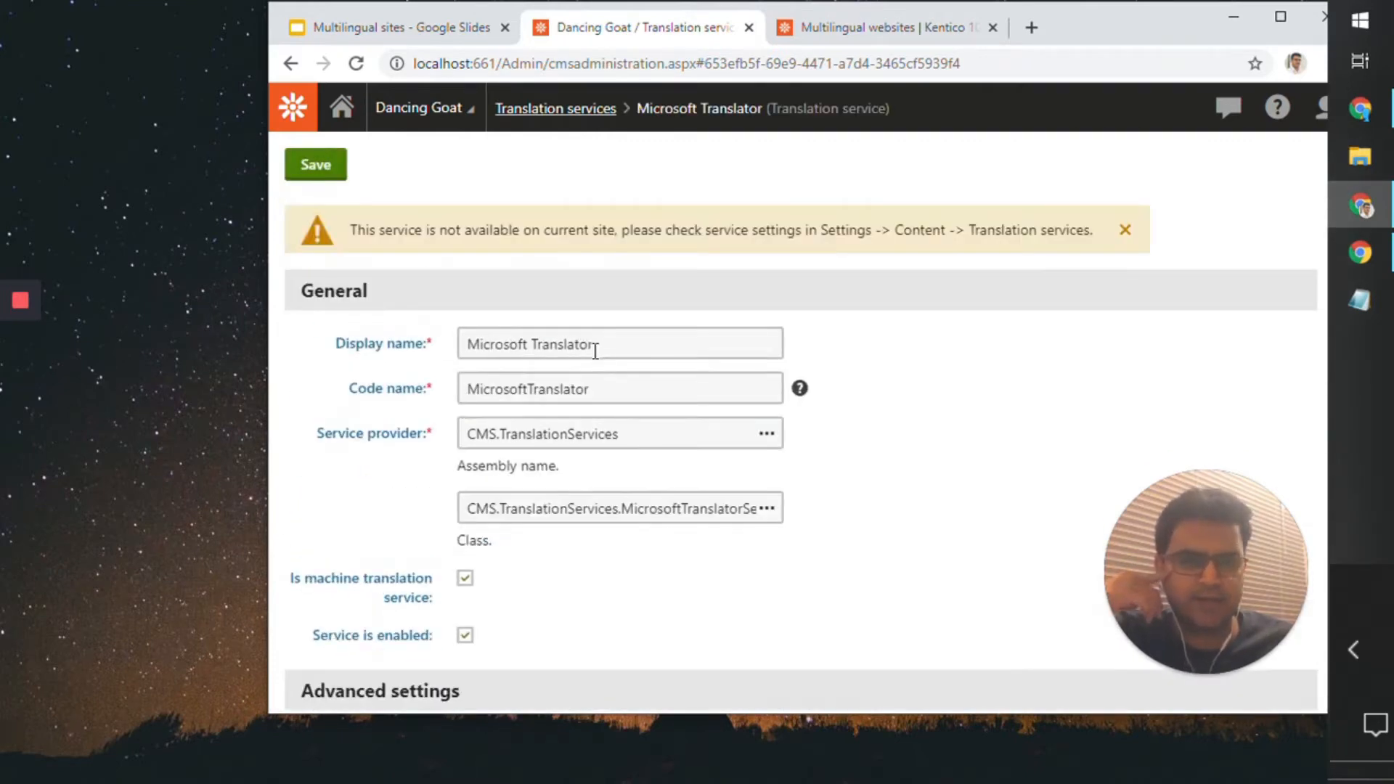
pyautogui.scroll(-4, 591, 351)
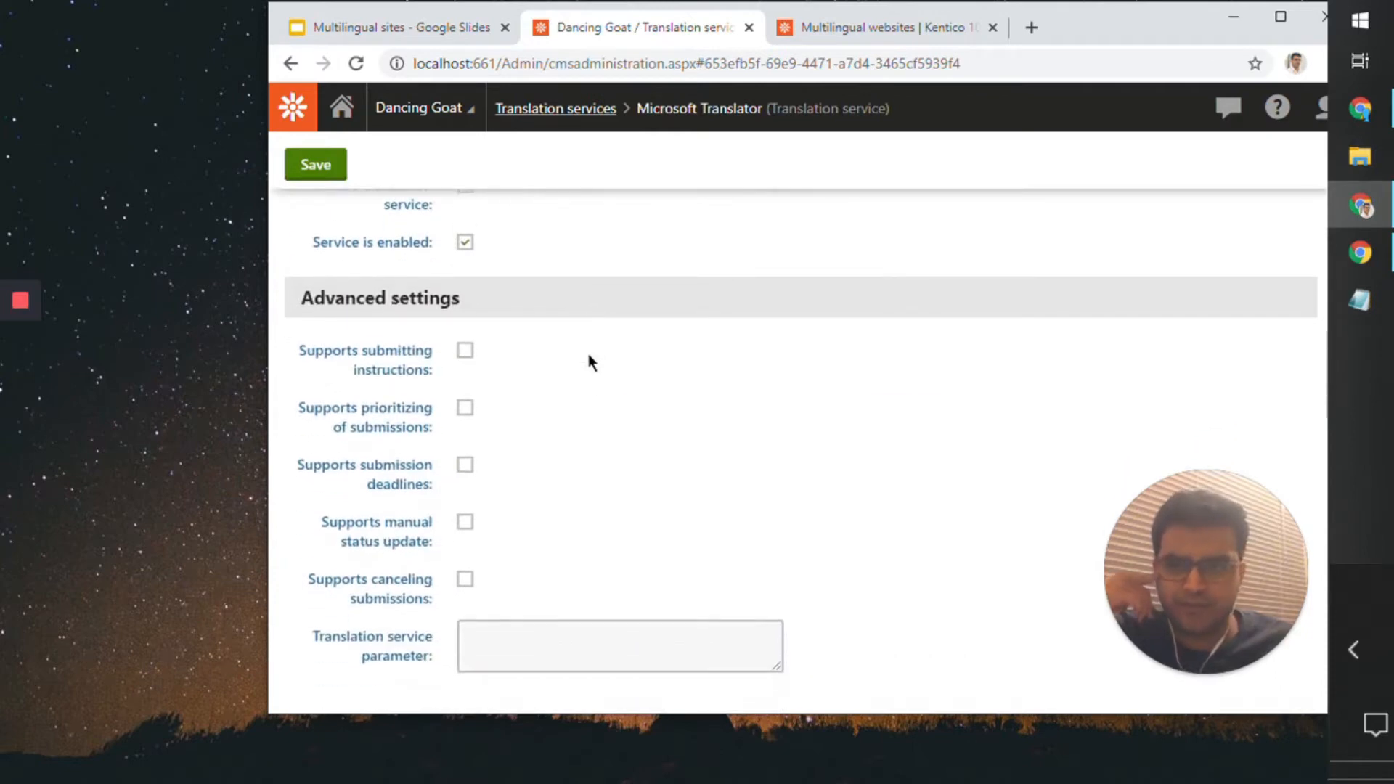
pyautogui.scroll(3, 588, 354)
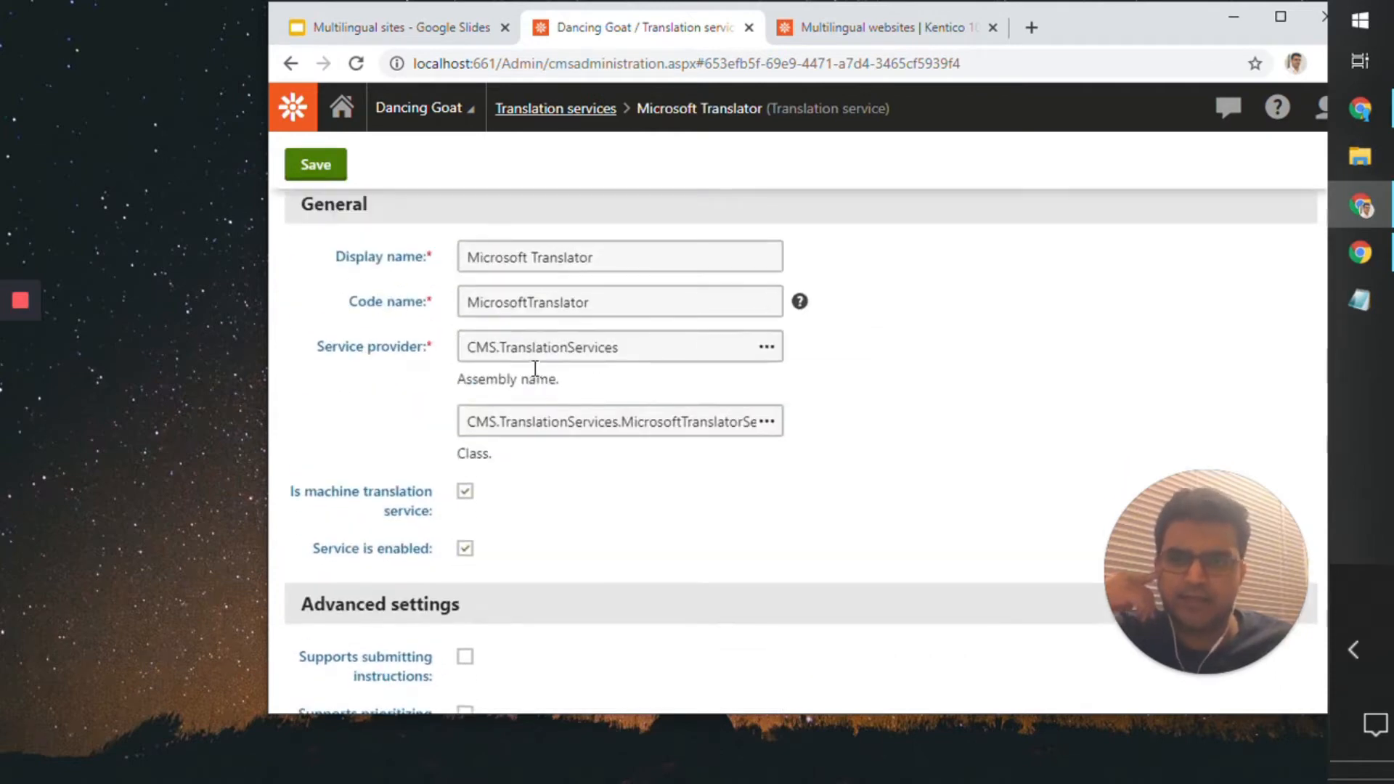
pyautogui.scroll(-3, 537, 372)
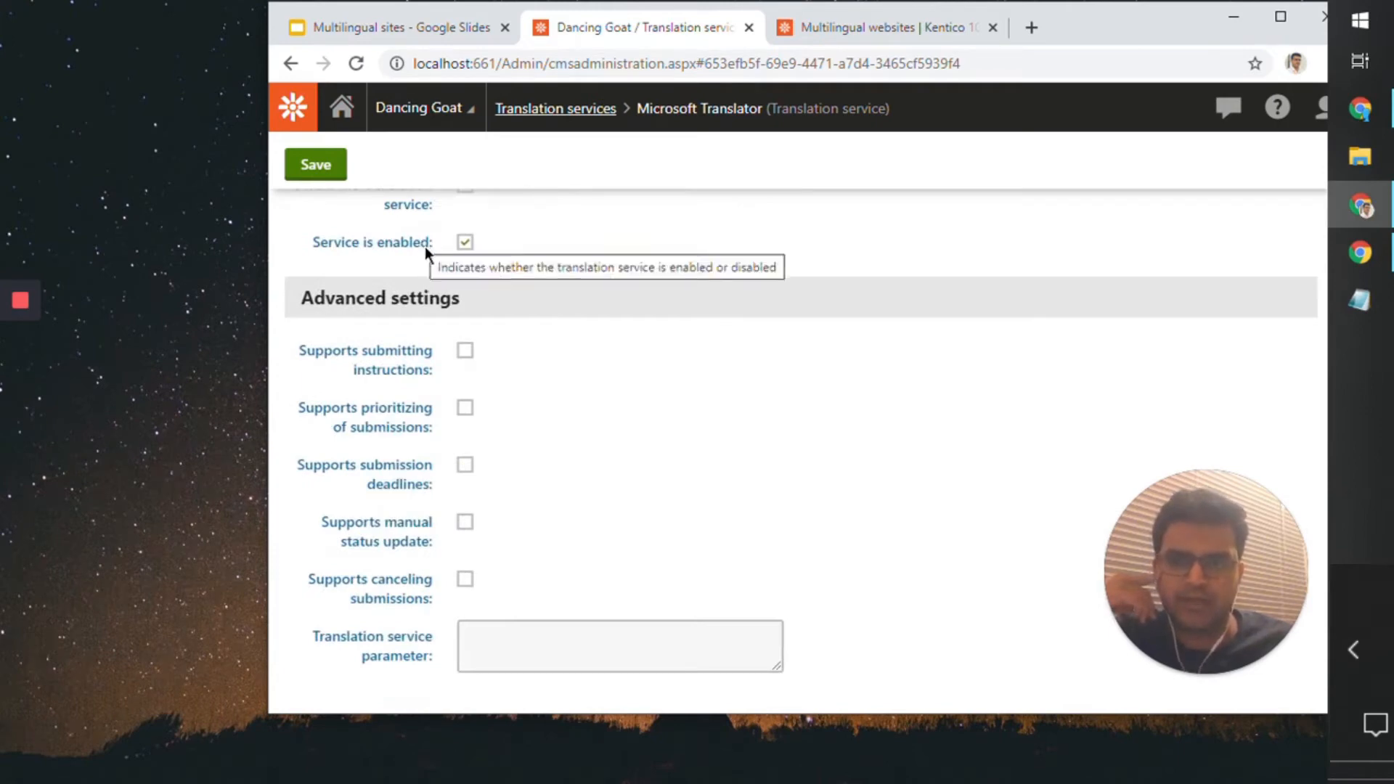
pyautogui.scroll(4, 505, 312)
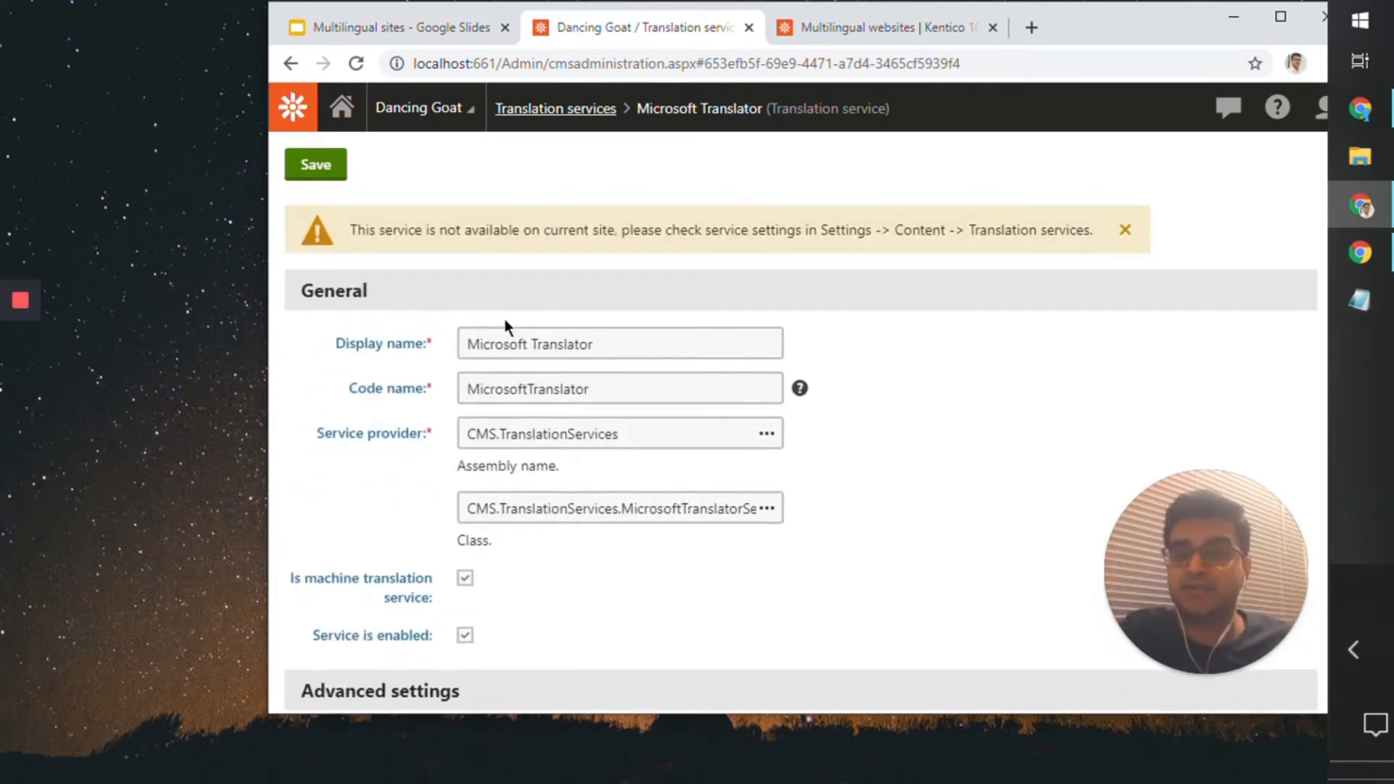
pyautogui.moveTo(365, 229); pyautogui.dragTo(816, 229)
pyautogui.moveTo(906, 232); pyautogui.dragTo(1082, 231)
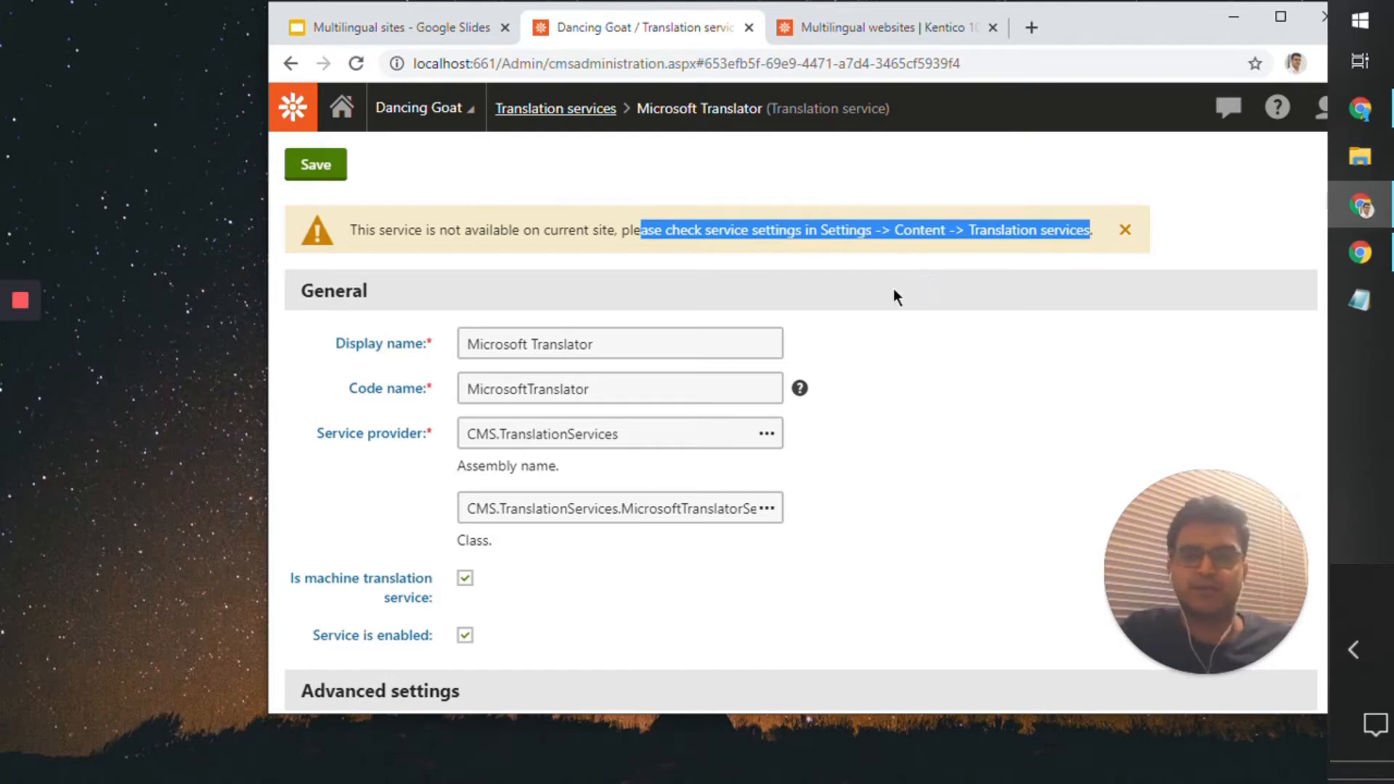
# Step: Open the Settings application and go to the global Translation services settings under Content
pyautogui.click(292, 107)
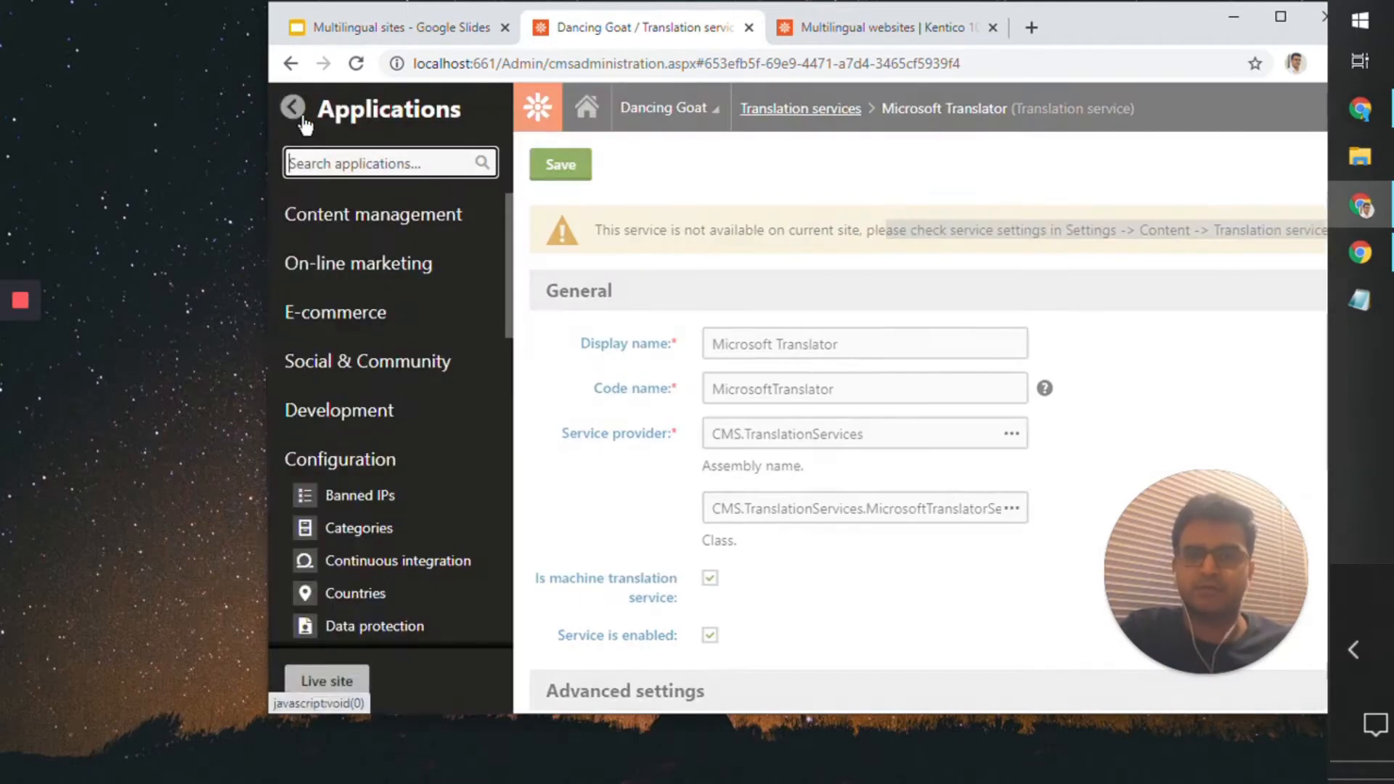
pyautogui.write('sett')
pyautogui.press('Return')
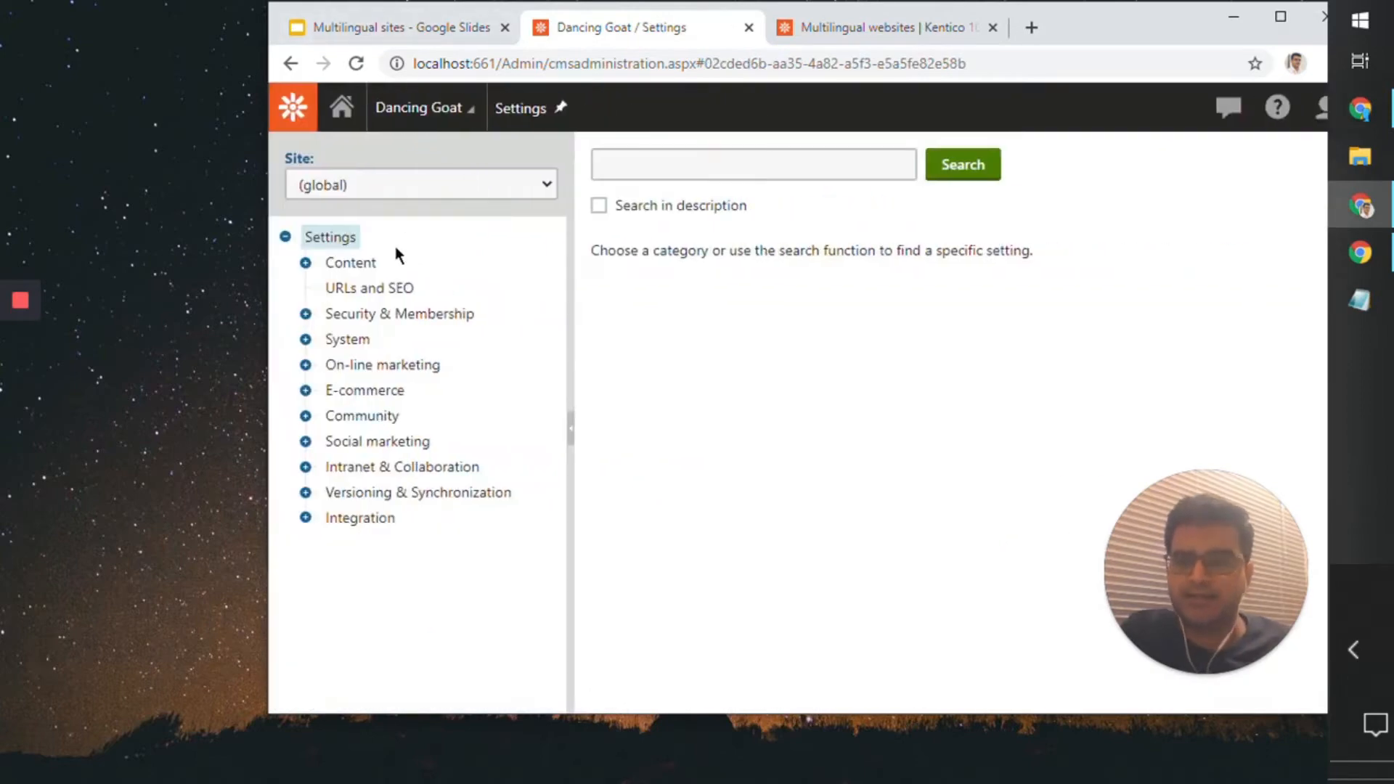
pyautogui.click(356, 263)
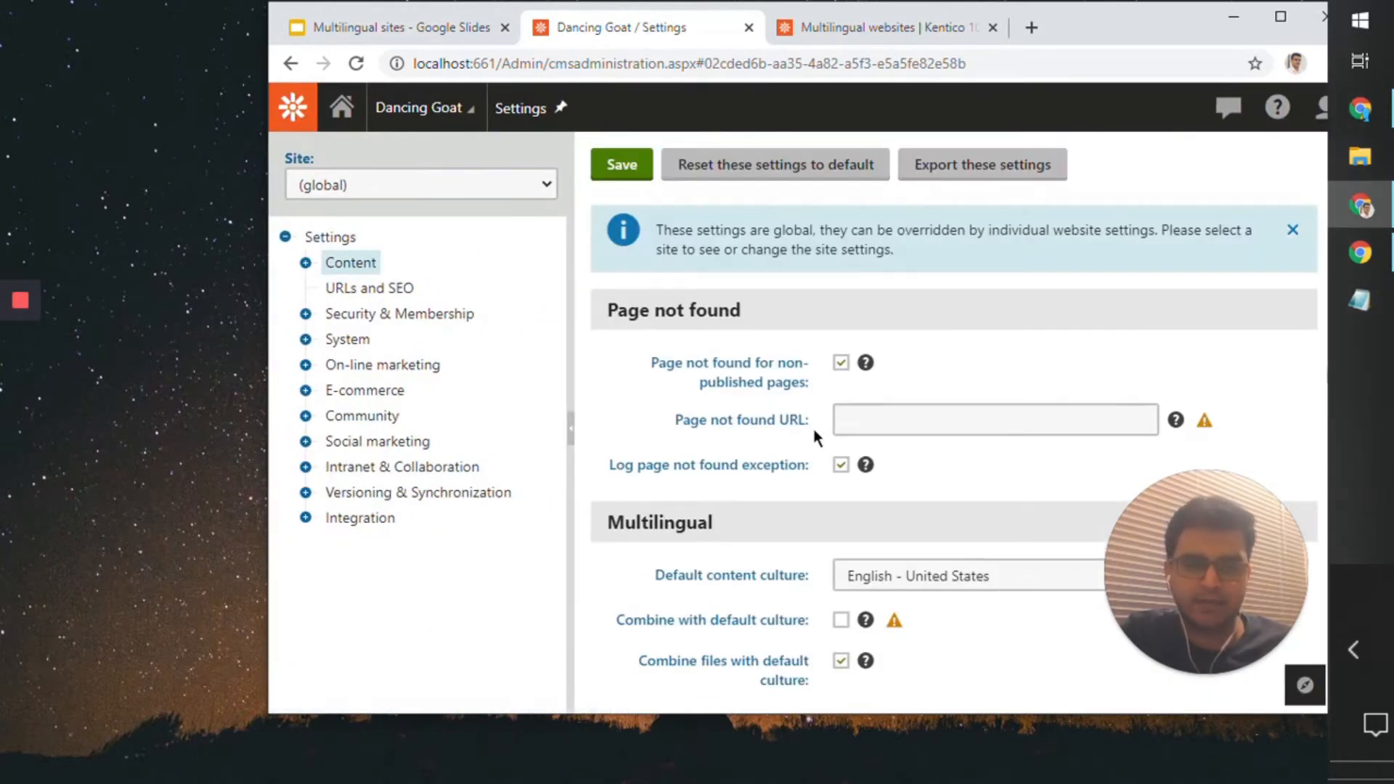
pyautogui.scroll(-4, 813, 429)
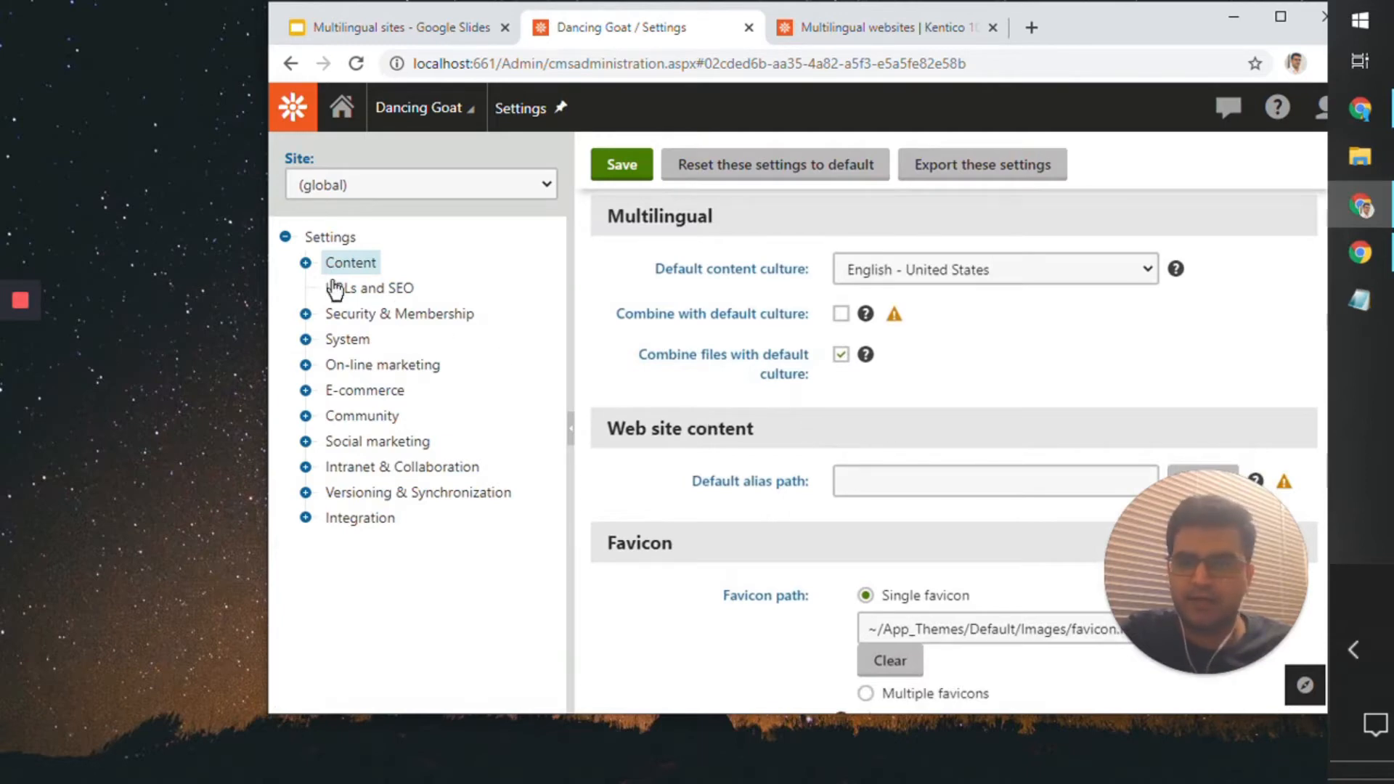
pyautogui.click(305, 263)
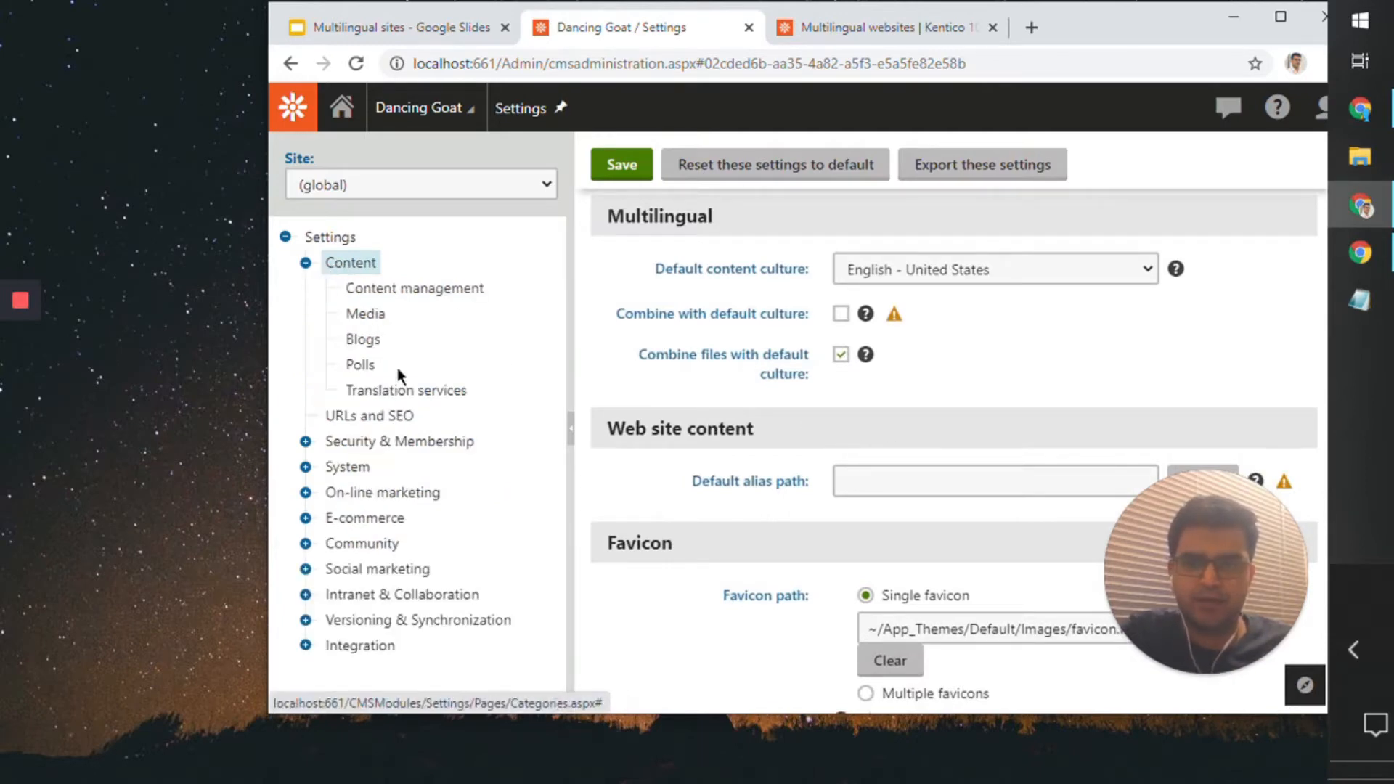
pyautogui.click(399, 392)
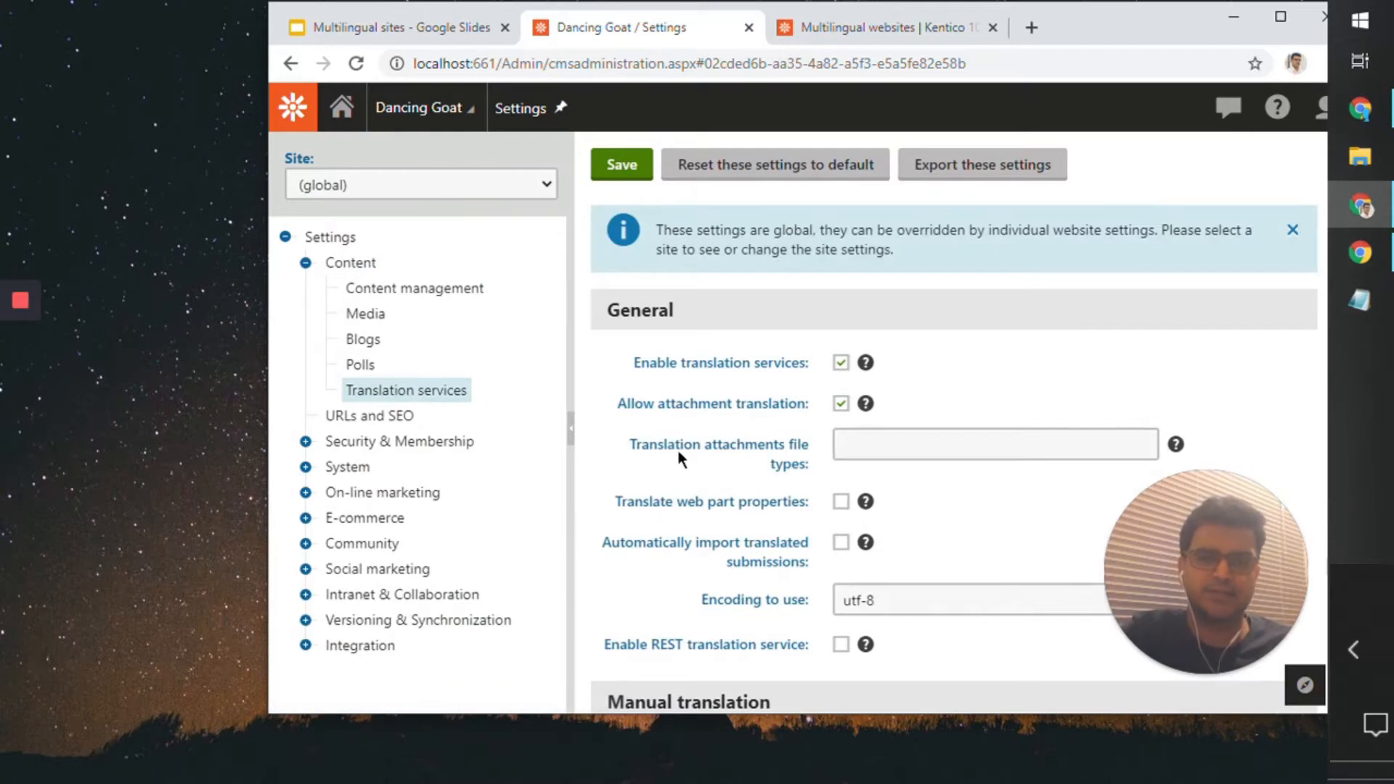
# Step: Examine the global translation settings, from the general and manual translation options through email, Microsoft Translator, Google Translator and Translations.com
pyautogui.scroll(-4, 681, 451)
pyautogui.moveTo(686, 453)
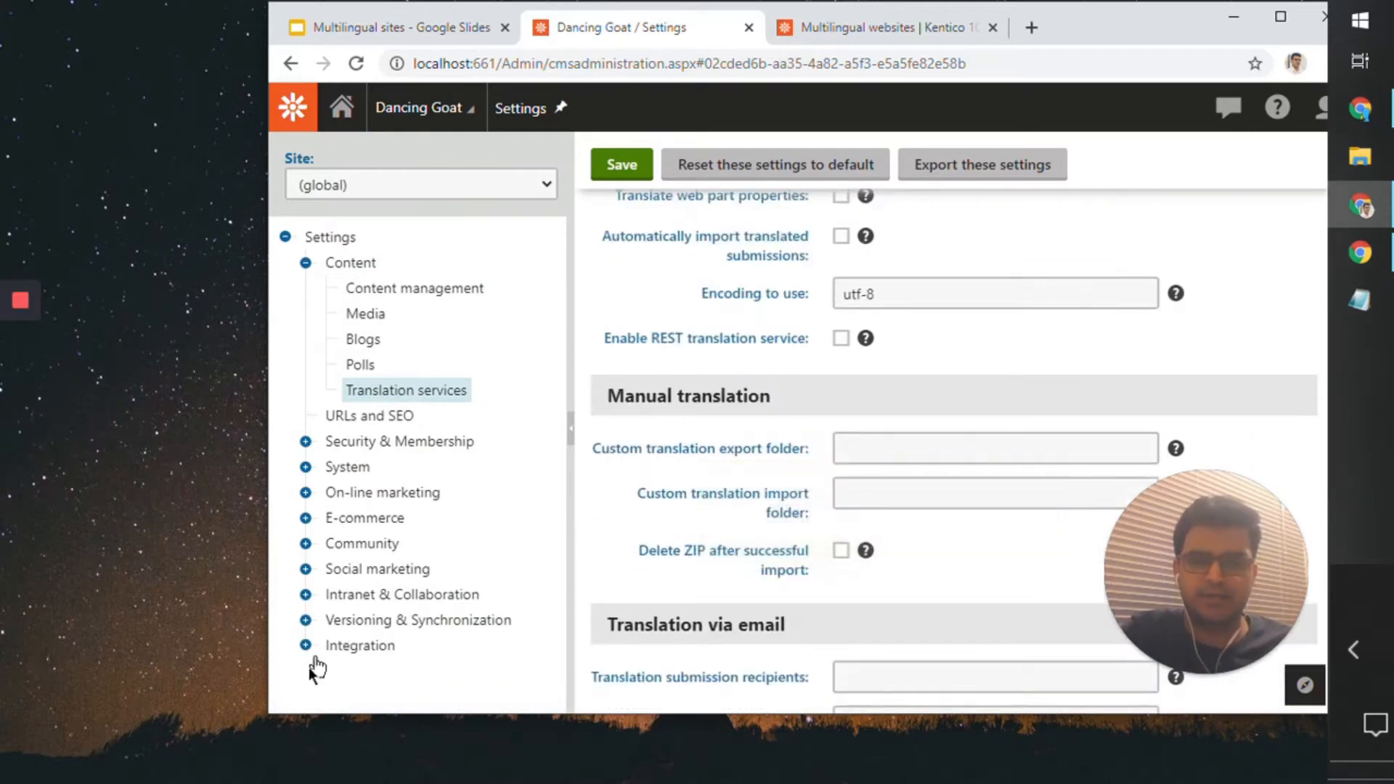
pyautogui.moveTo(257, 704); pyautogui.dragTo(61, 704)
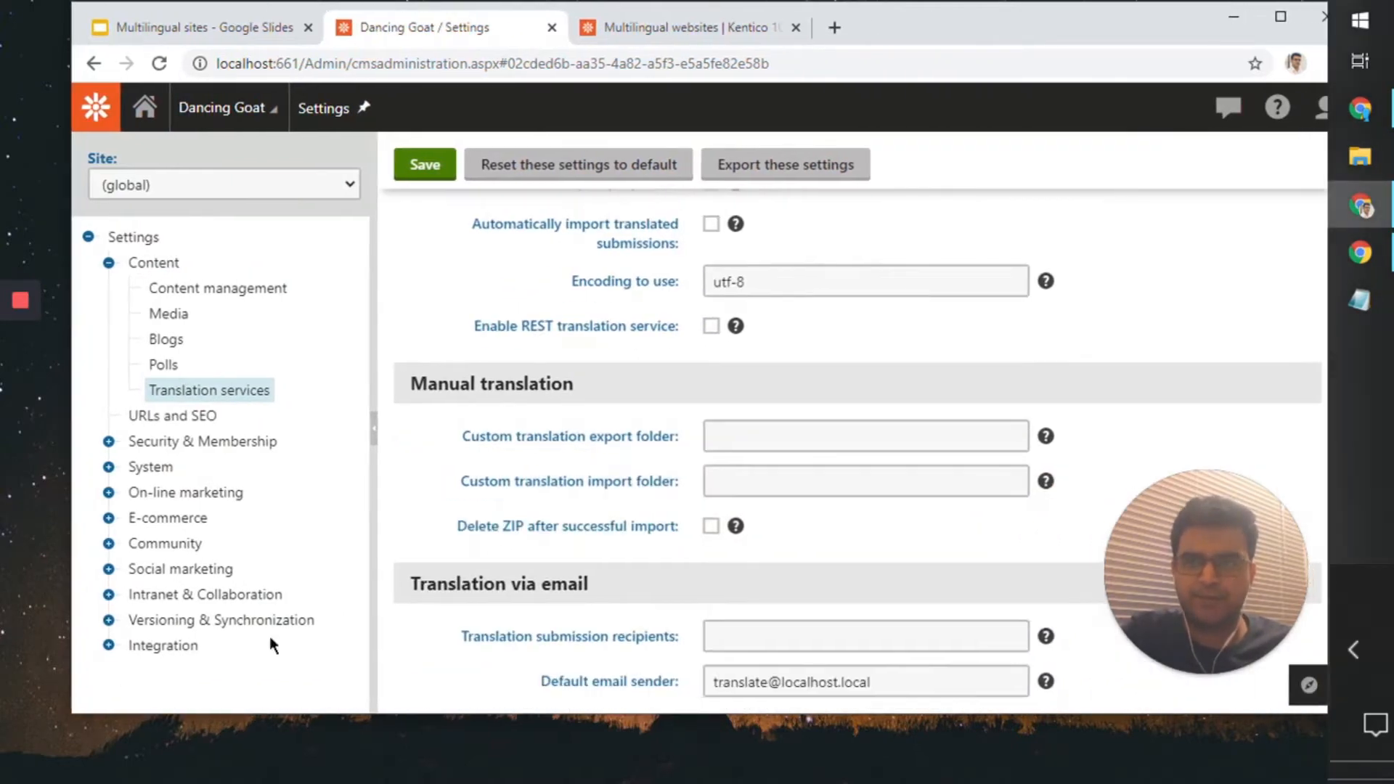
pyautogui.scroll(-7, 820, 407)
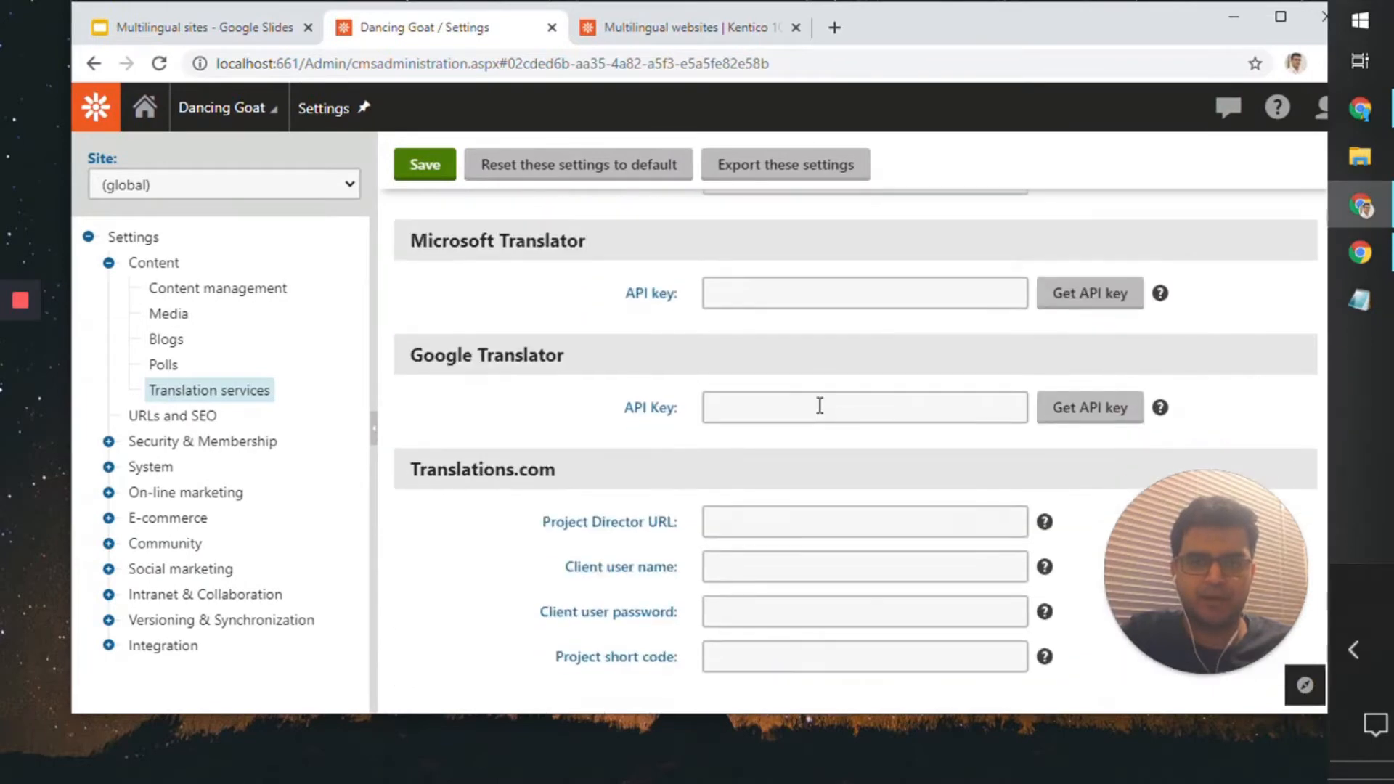
pyautogui.scroll(8, 818, 401)
pyautogui.scroll(-4, 818, 400)
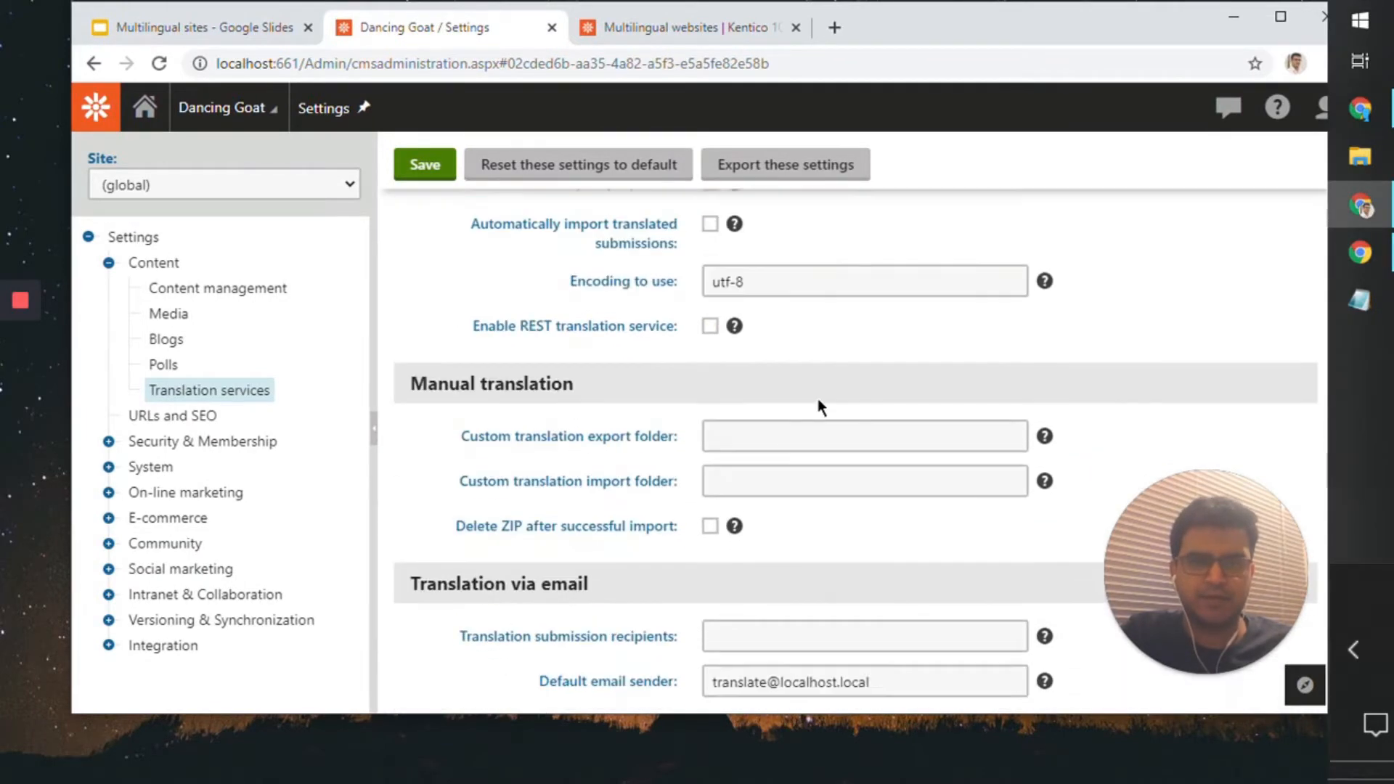
pyautogui.scroll(4, 818, 400)
pyautogui.scroll(-4, 821, 407)
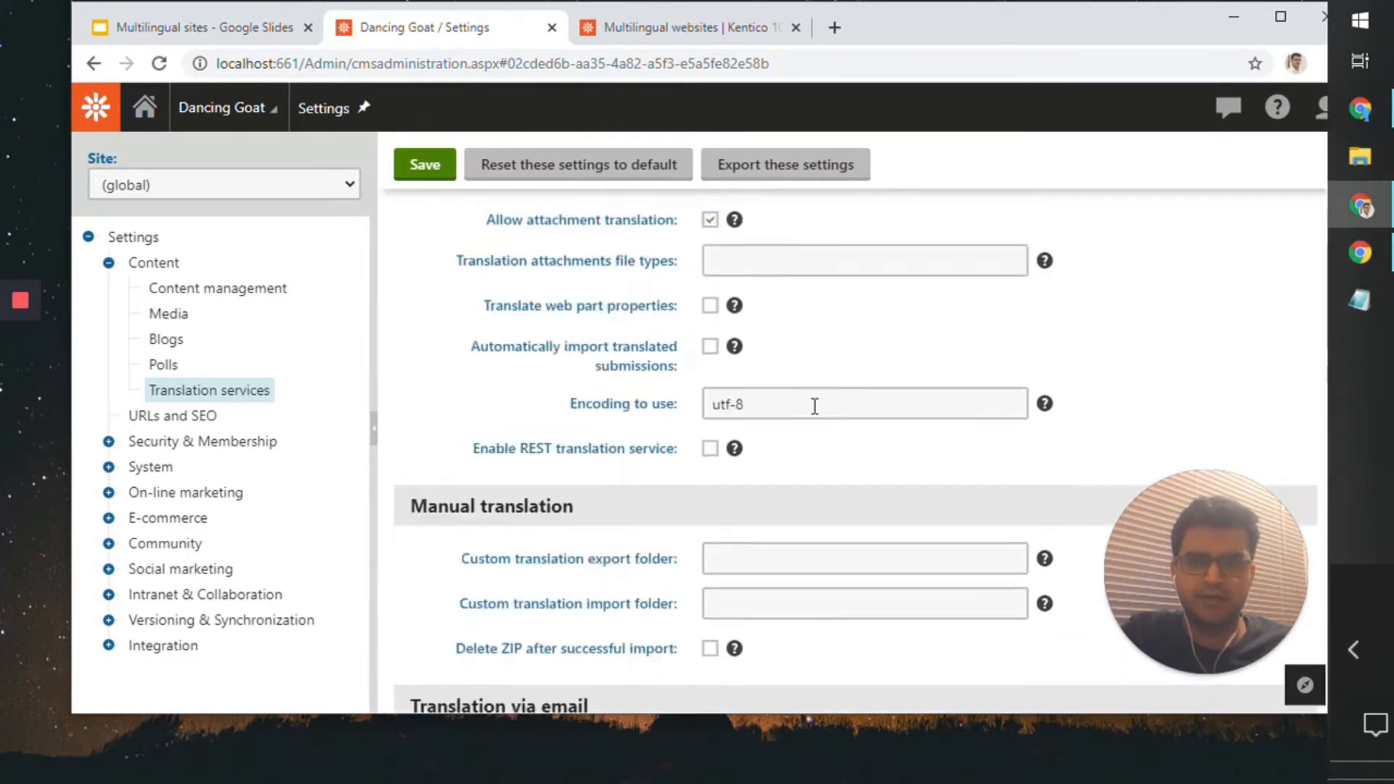
pyautogui.scroll(-4, 813, 415)
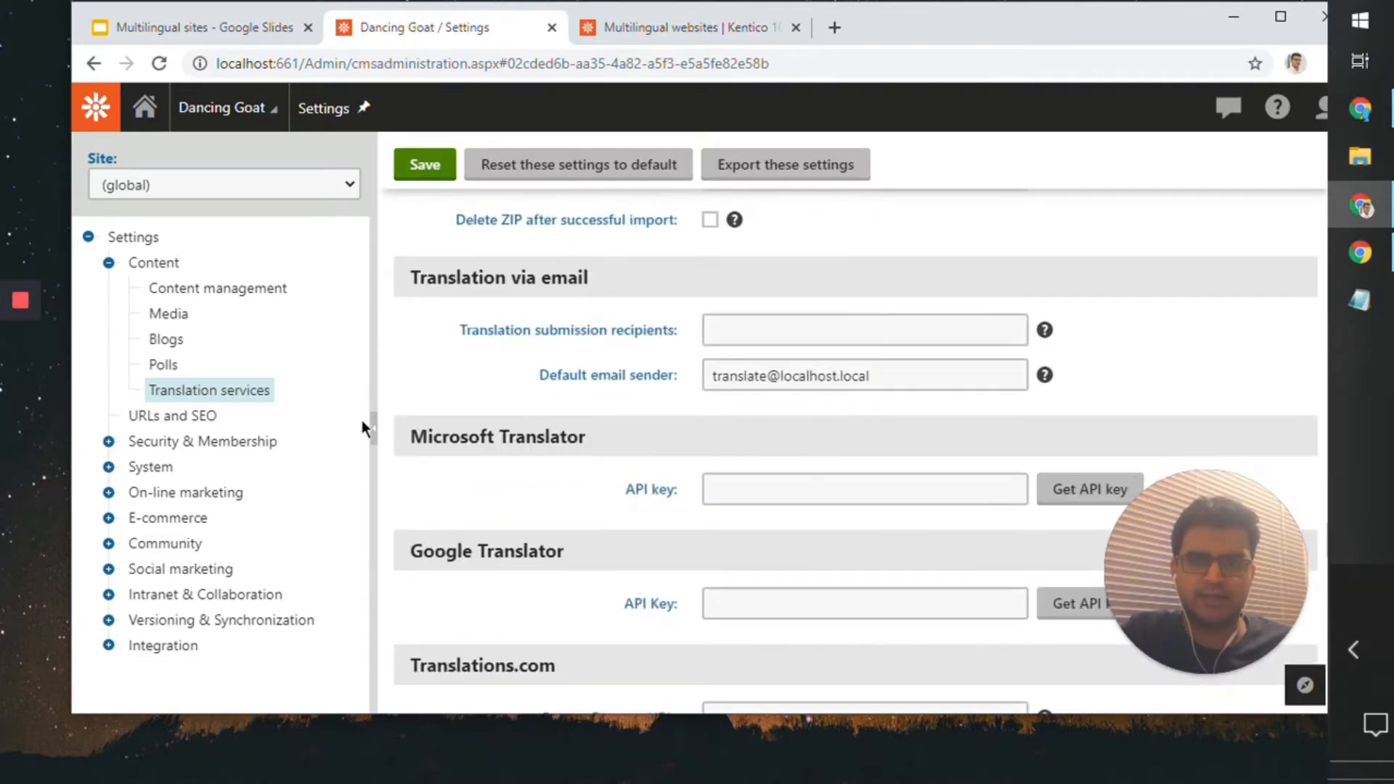
pyautogui.scroll(-3, 501, 476)
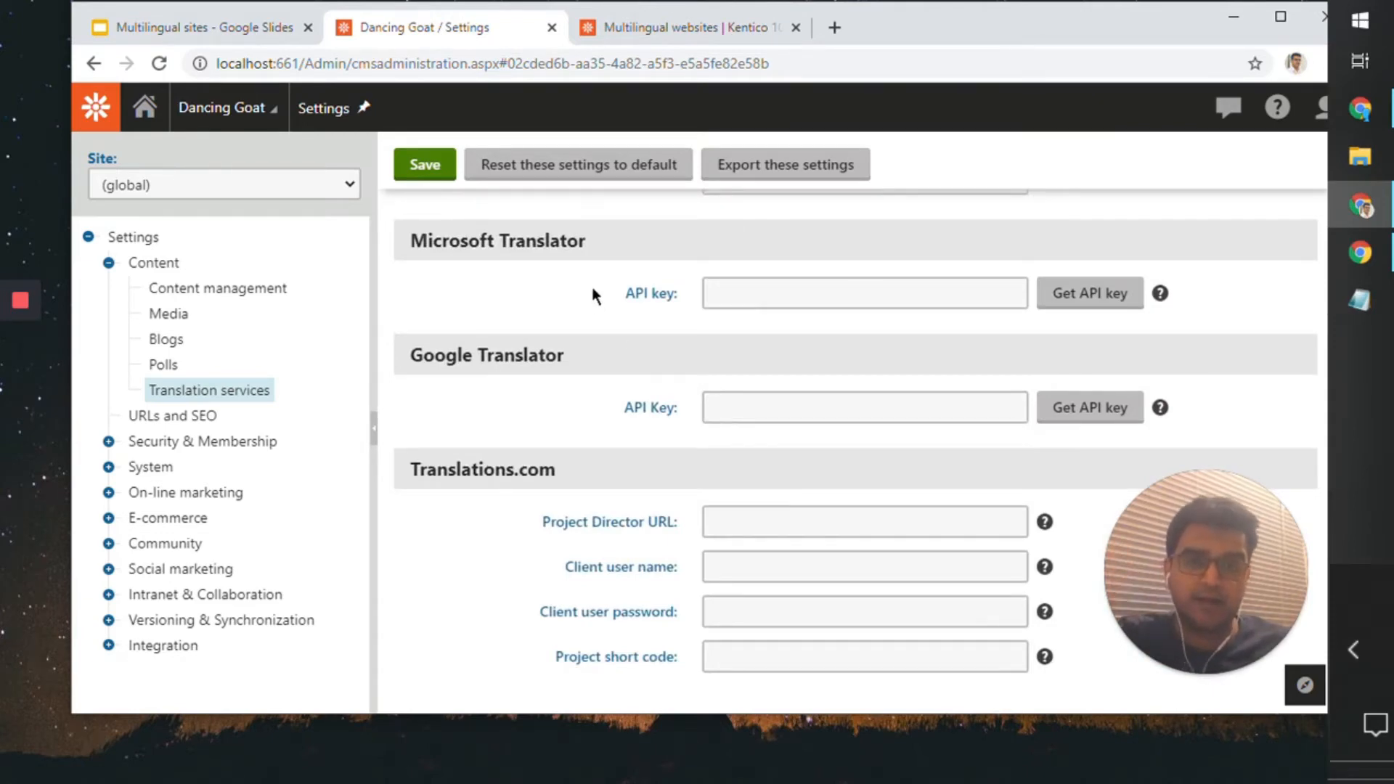
# Step: Locate the Microsoft Translator section and check its API key field without entering a key
pyautogui.moveTo(608, 251); pyautogui.dragTo(431, 235)
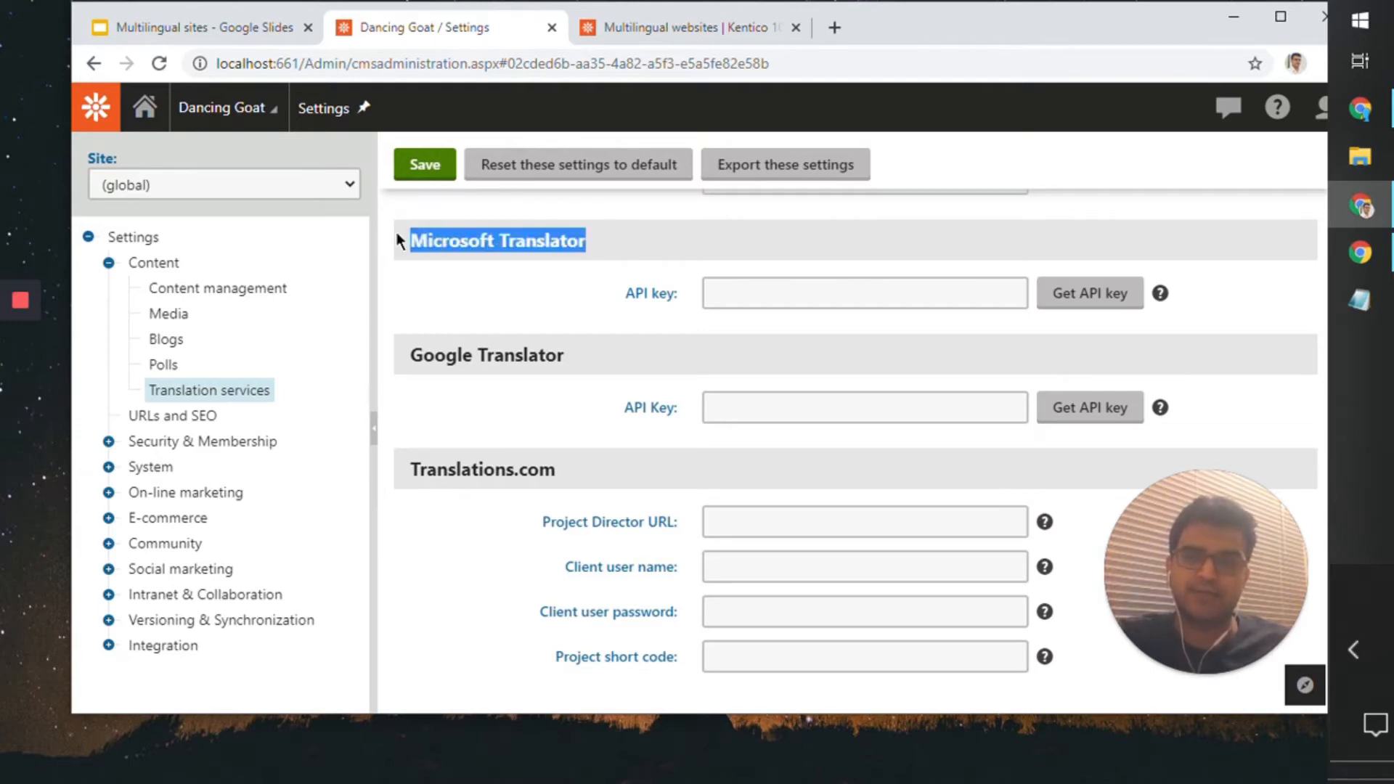
pyautogui.click(764, 294)
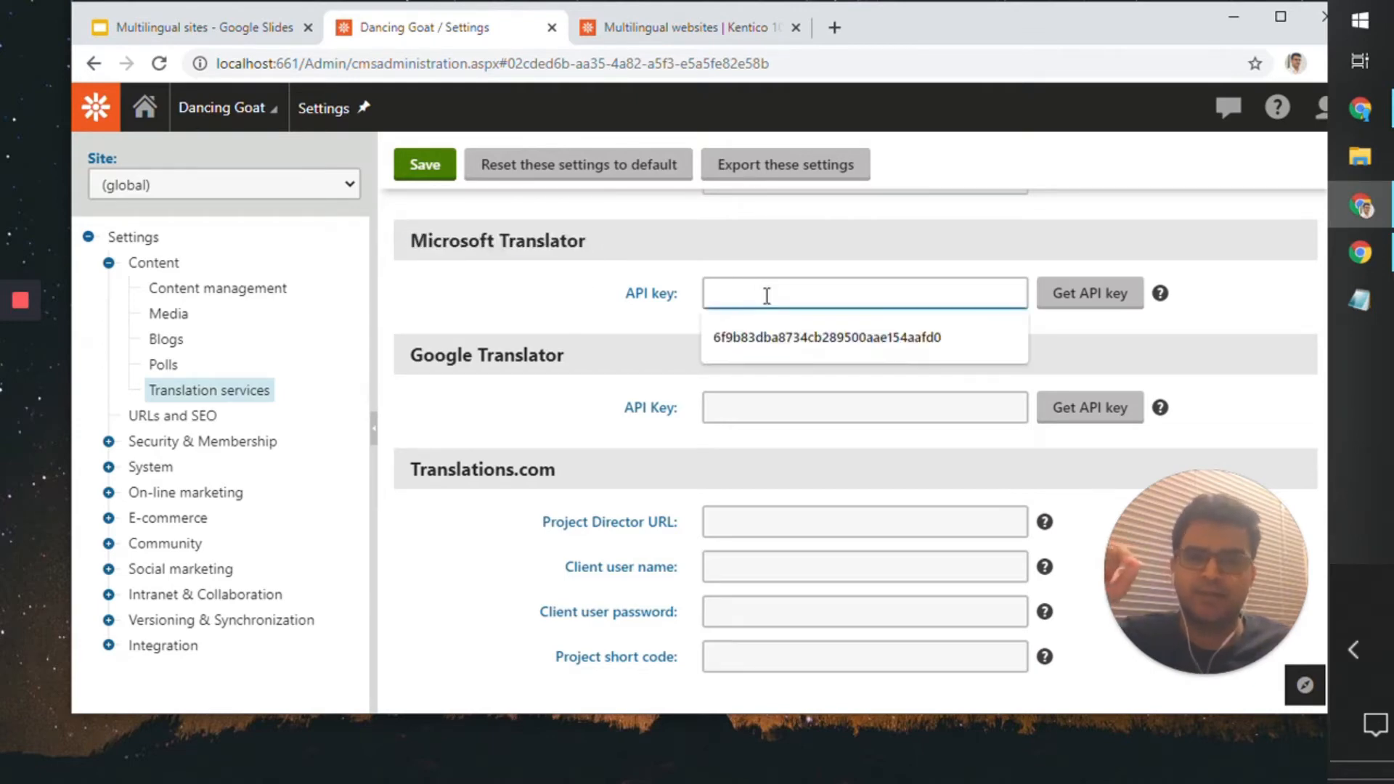
pyautogui.click(797, 270)
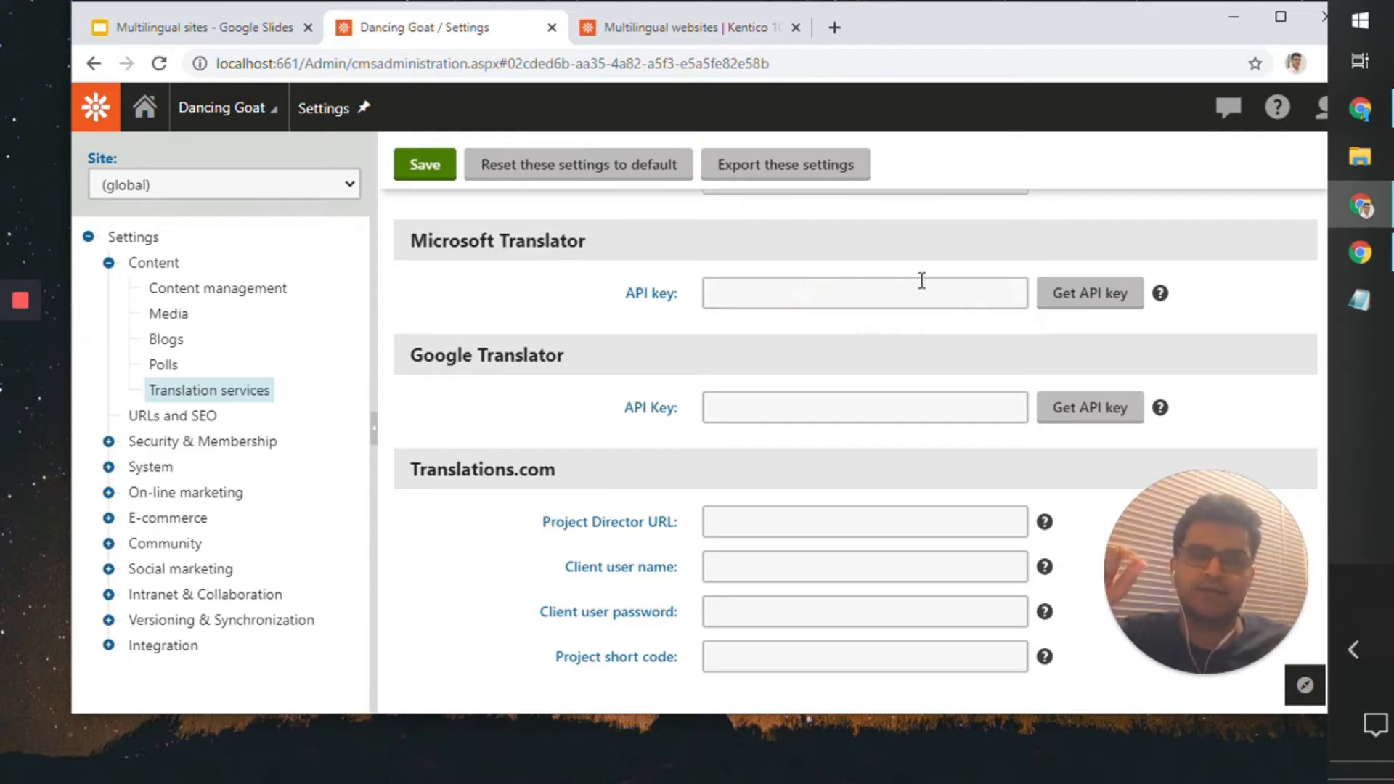
# Step: Switch to the browser window with the Microsoft Docs article on signing up for Translator, view it, and return to the Microsoft Translator settings
pyautogui.scroll(10, 817, 342)
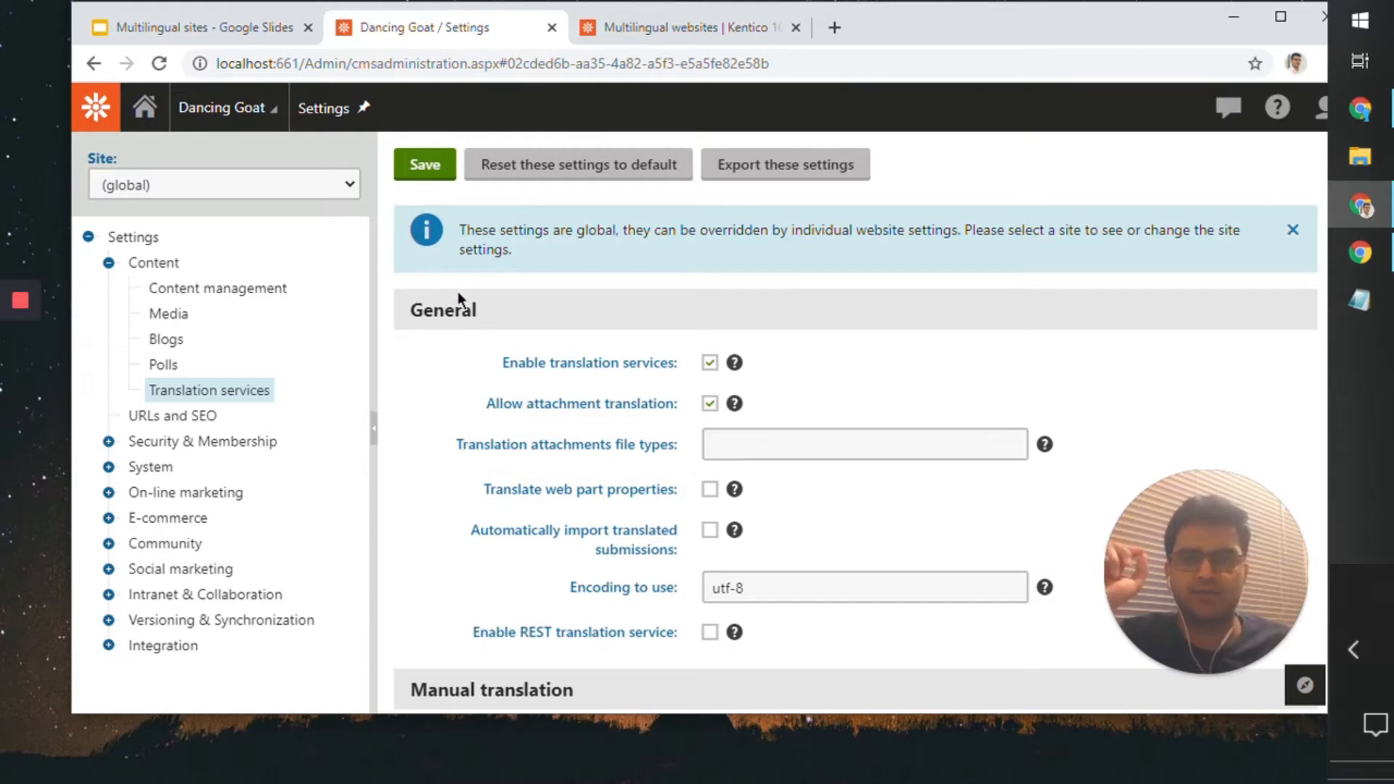
pyautogui.scroll(-4, 649, 352)
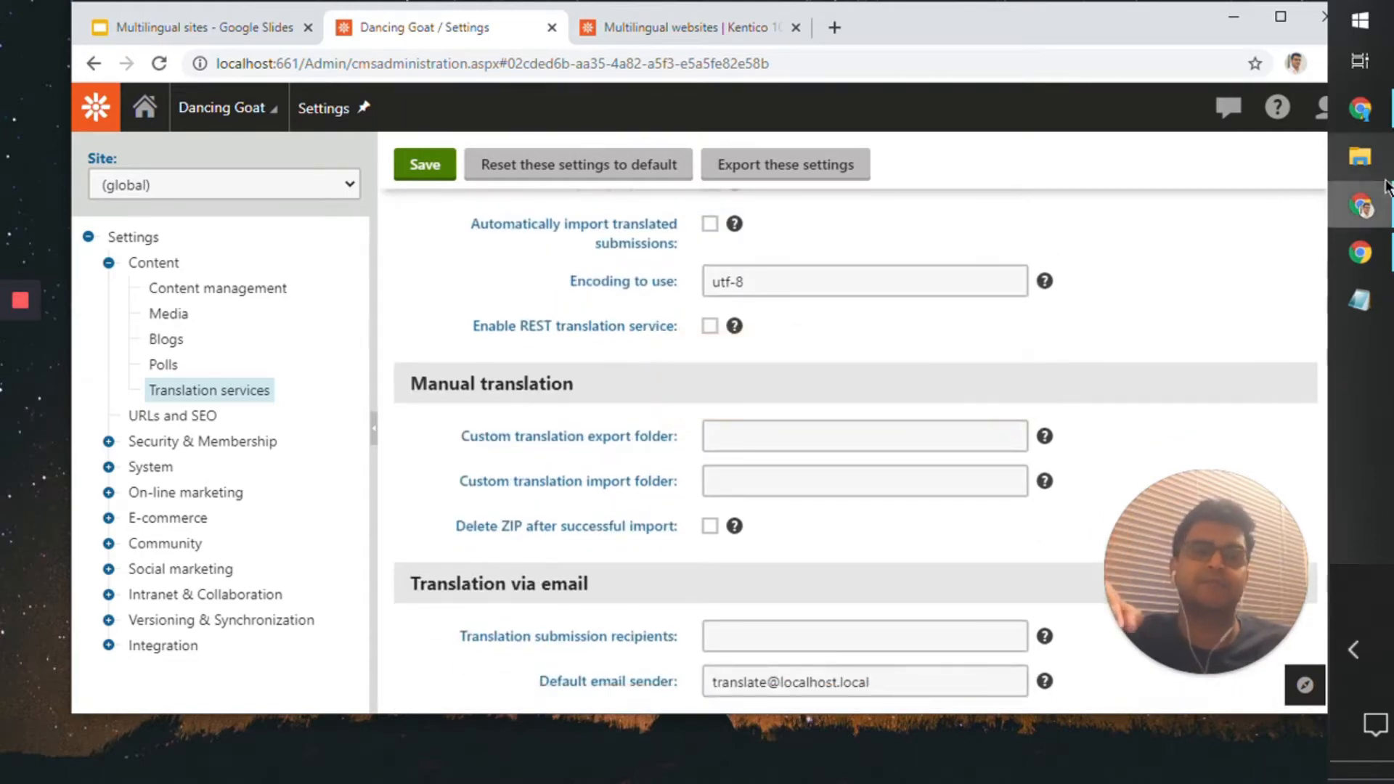
pyautogui.click(1360, 109)
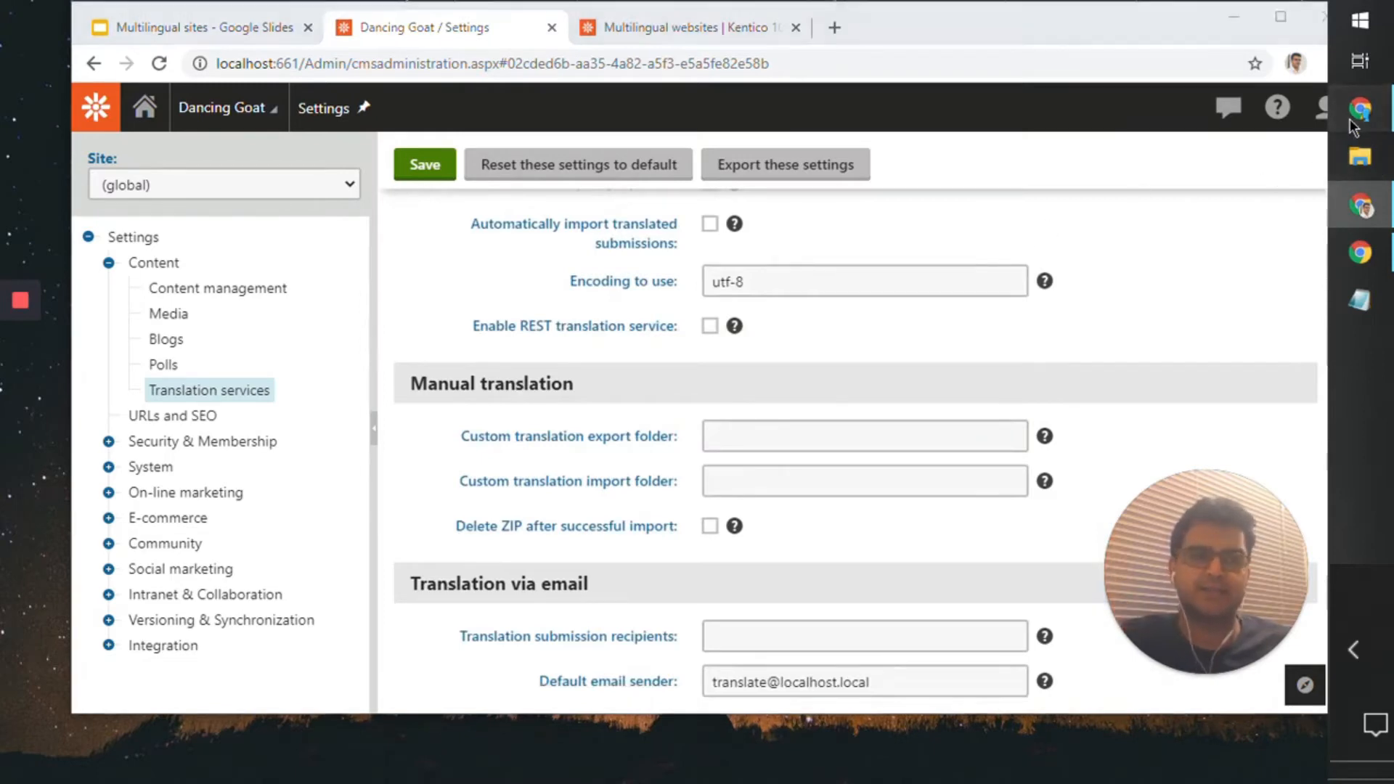
pyautogui.click(416, 22)
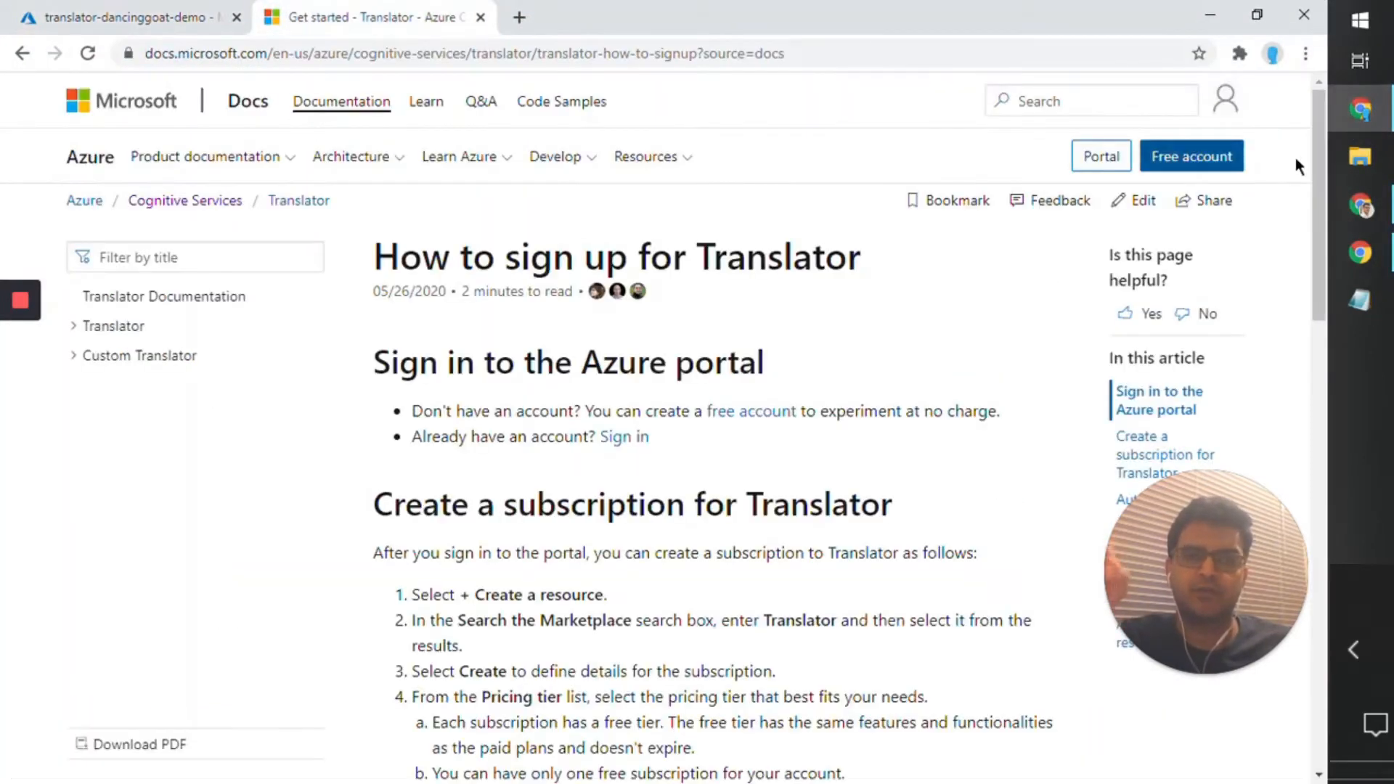
pyautogui.moveTo(1389, 216)
pyautogui.click(1216, 218)
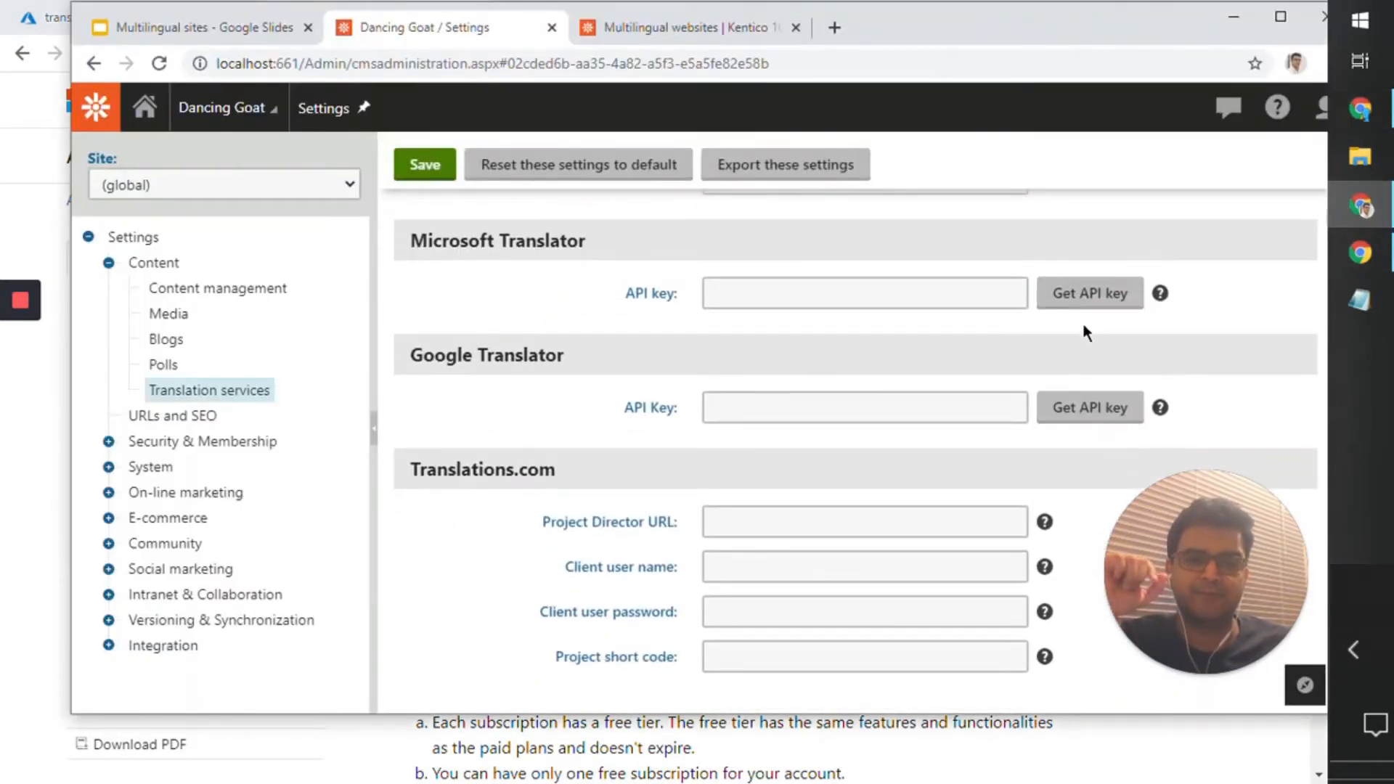
# Step: Open the Translator sign-up article for getting a Microsoft Translator API key and read its instructions for creating a Translator subscription
pyautogui.click(1118, 294)
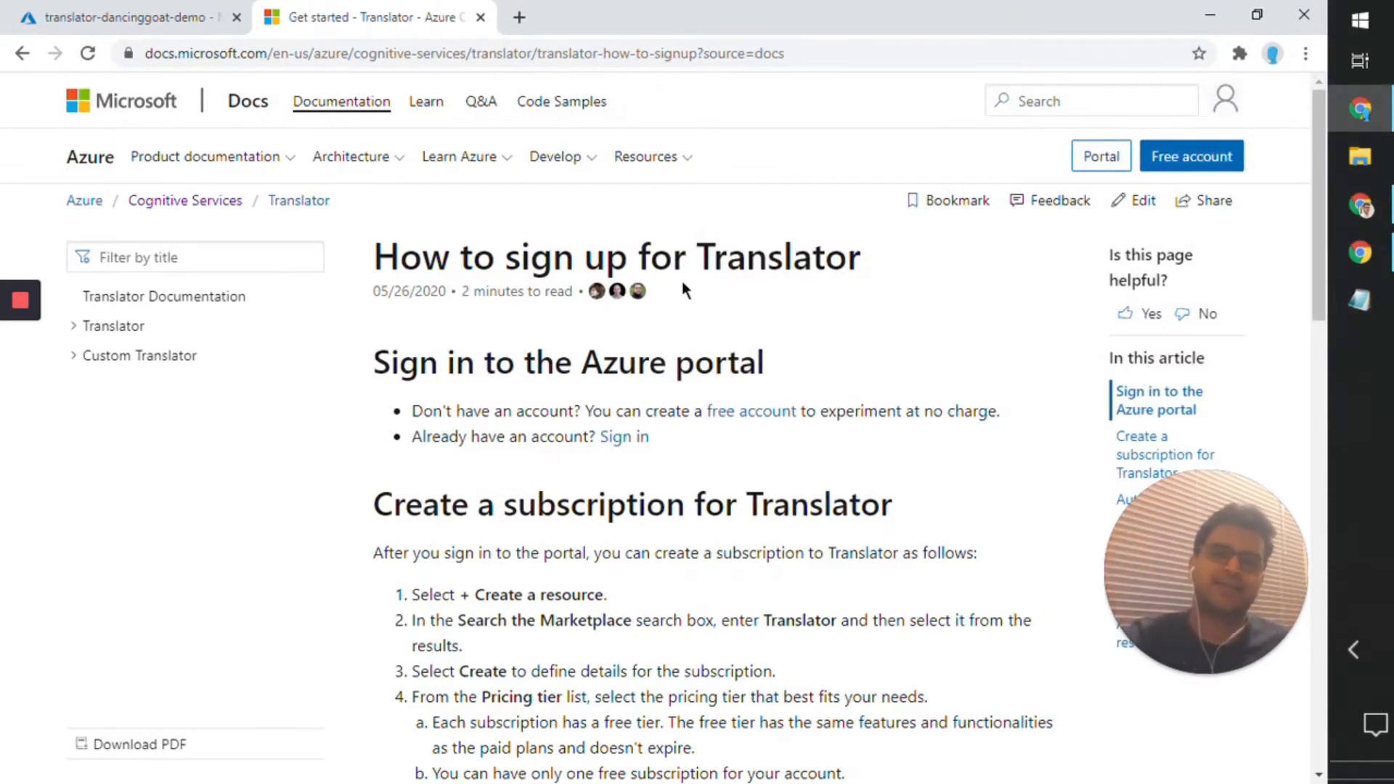
pyautogui.moveTo(1318, 120); pyautogui.dragTo(1317, 132)
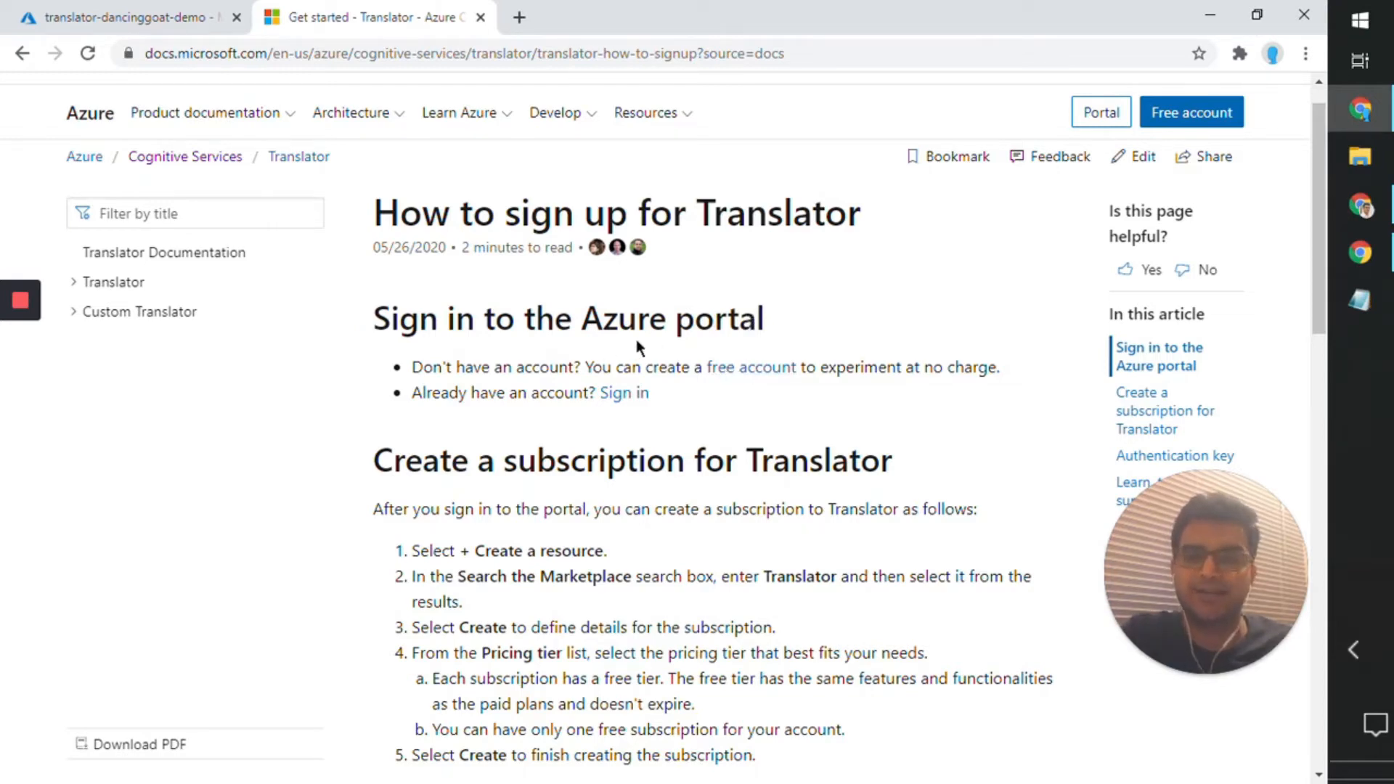
pyautogui.scroll(-3, 1313, 128)
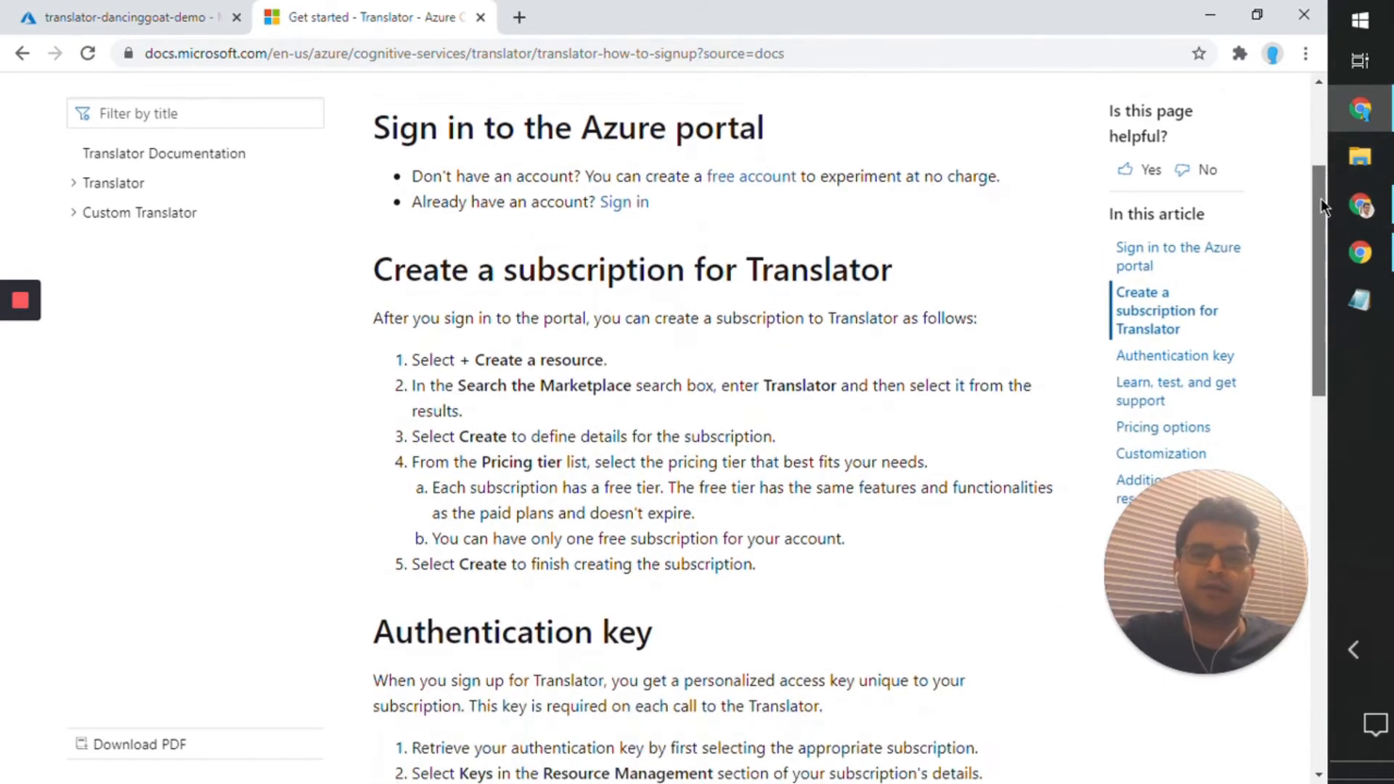
pyautogui.moveTo(392, 249); pyautogui.dragTo(814, 287)
pyautogui.click(723, 504)
pyautogui.moveTo(744, 533); pyautogui.dragTo(355, 230)
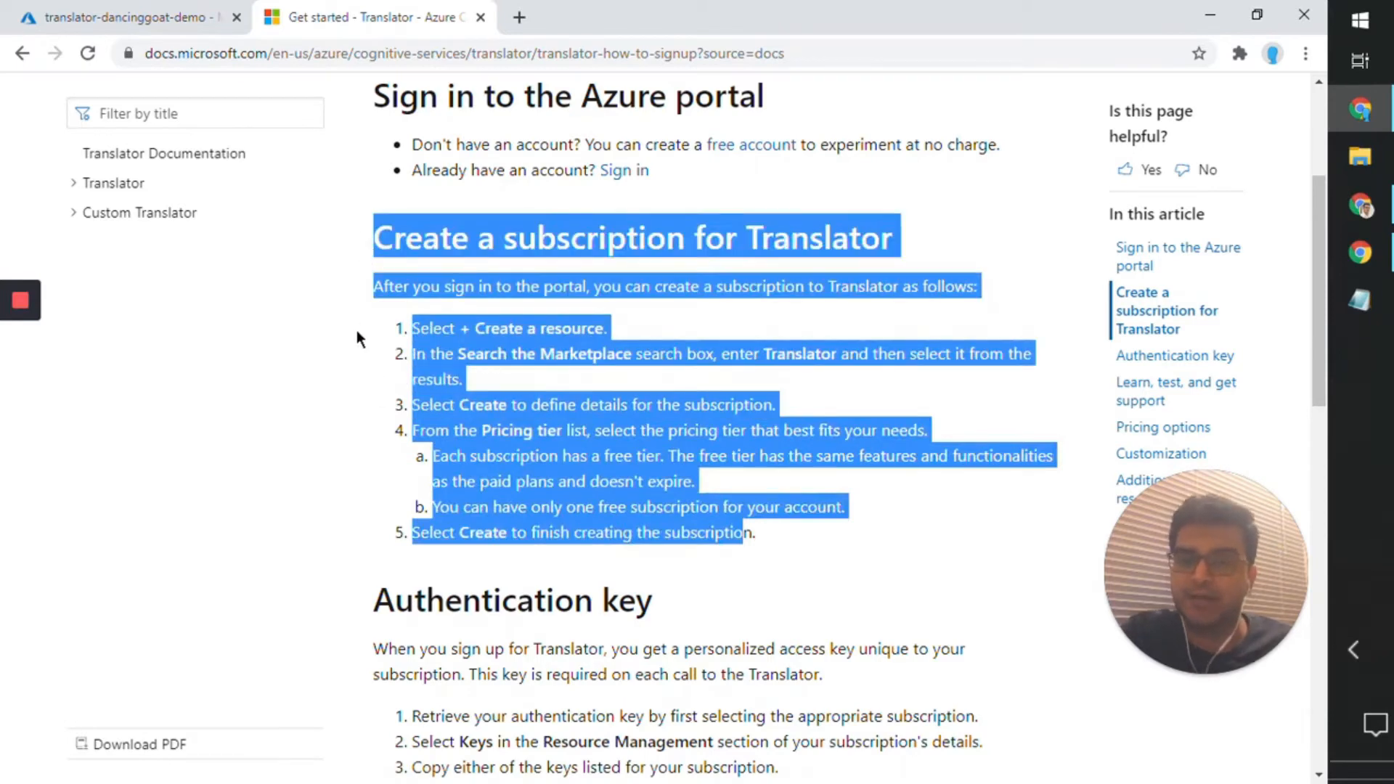
pyautogui.click(506, 336)
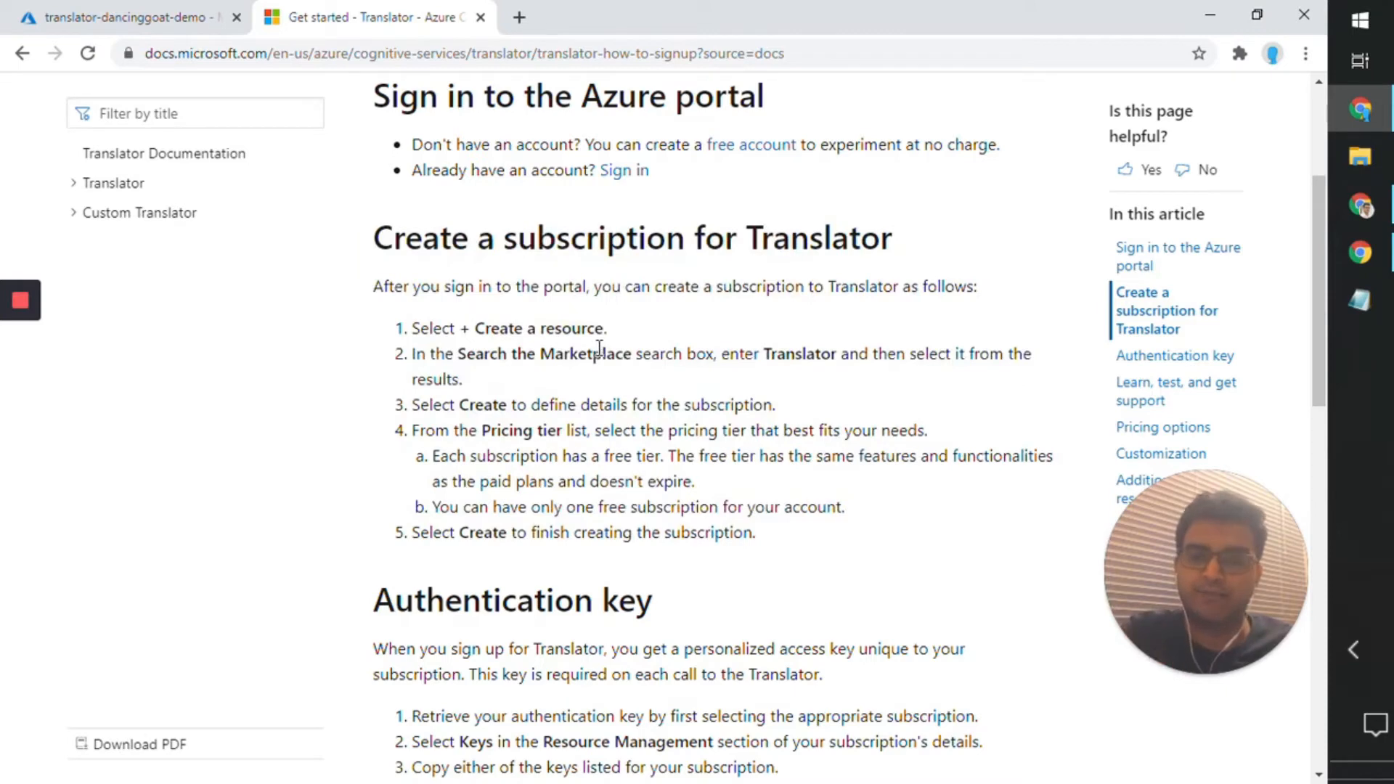
pyautogui.doubleClick(780, 349)
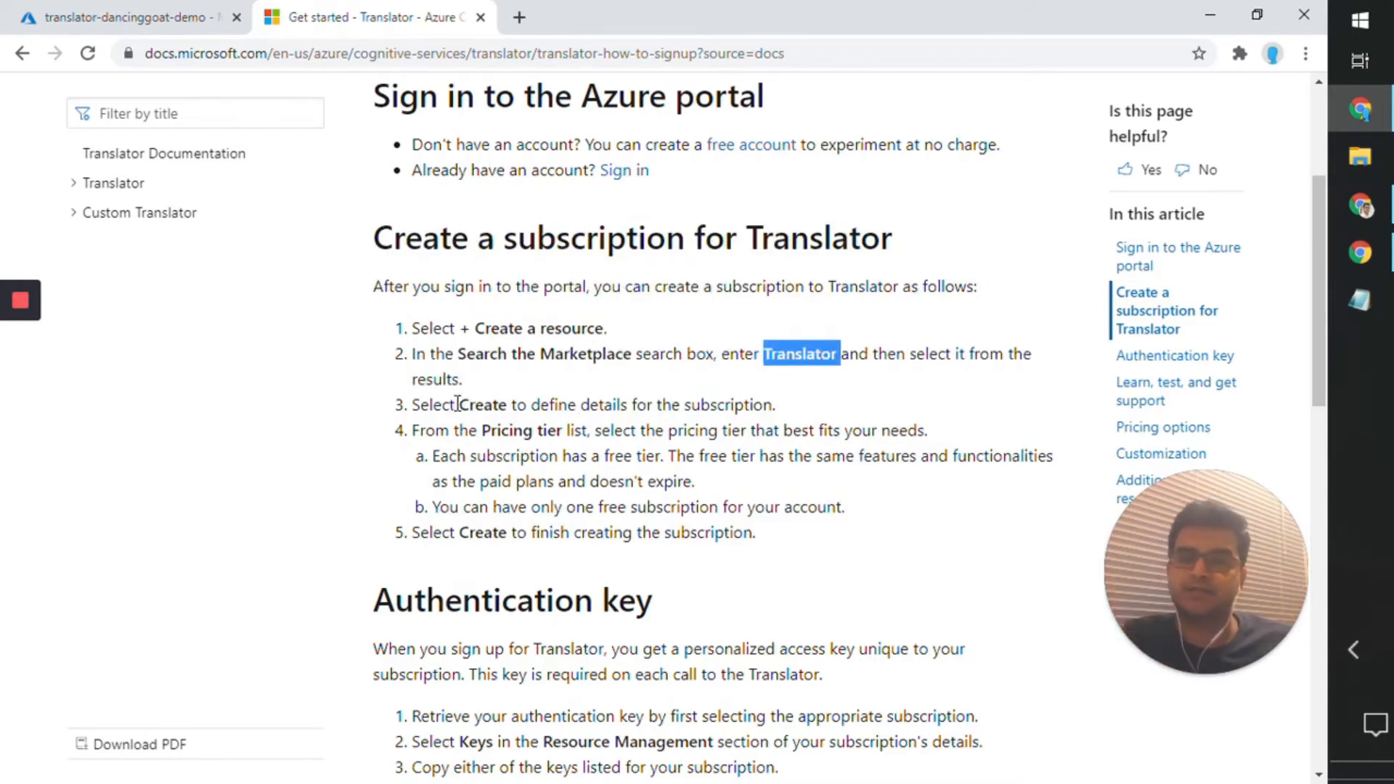
pyautogui.moveTo(459, 404); pyautogui.dragTo(539, 524)
pyautogui.click(540, 484)
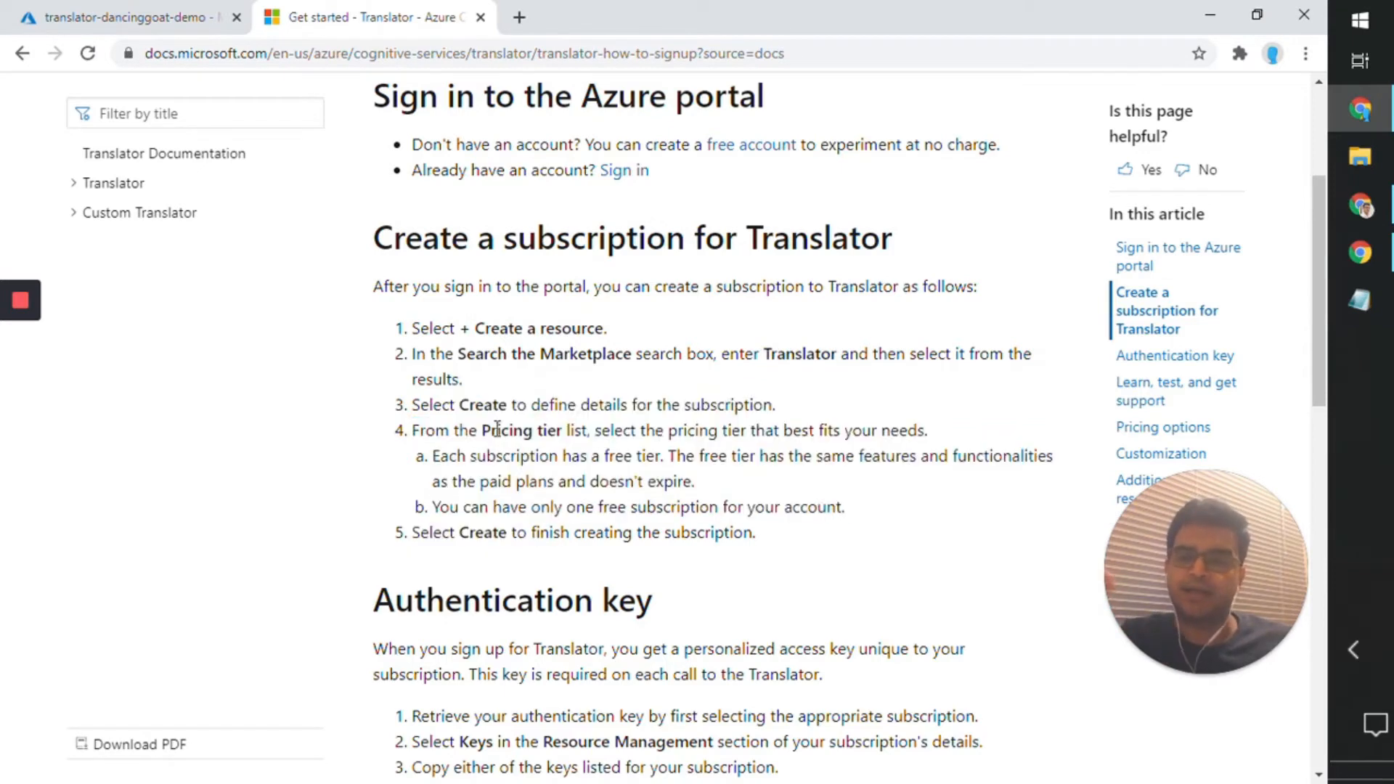
pyautogui.moveTo(483, 405); pyautogui.dragTo(622, 534)
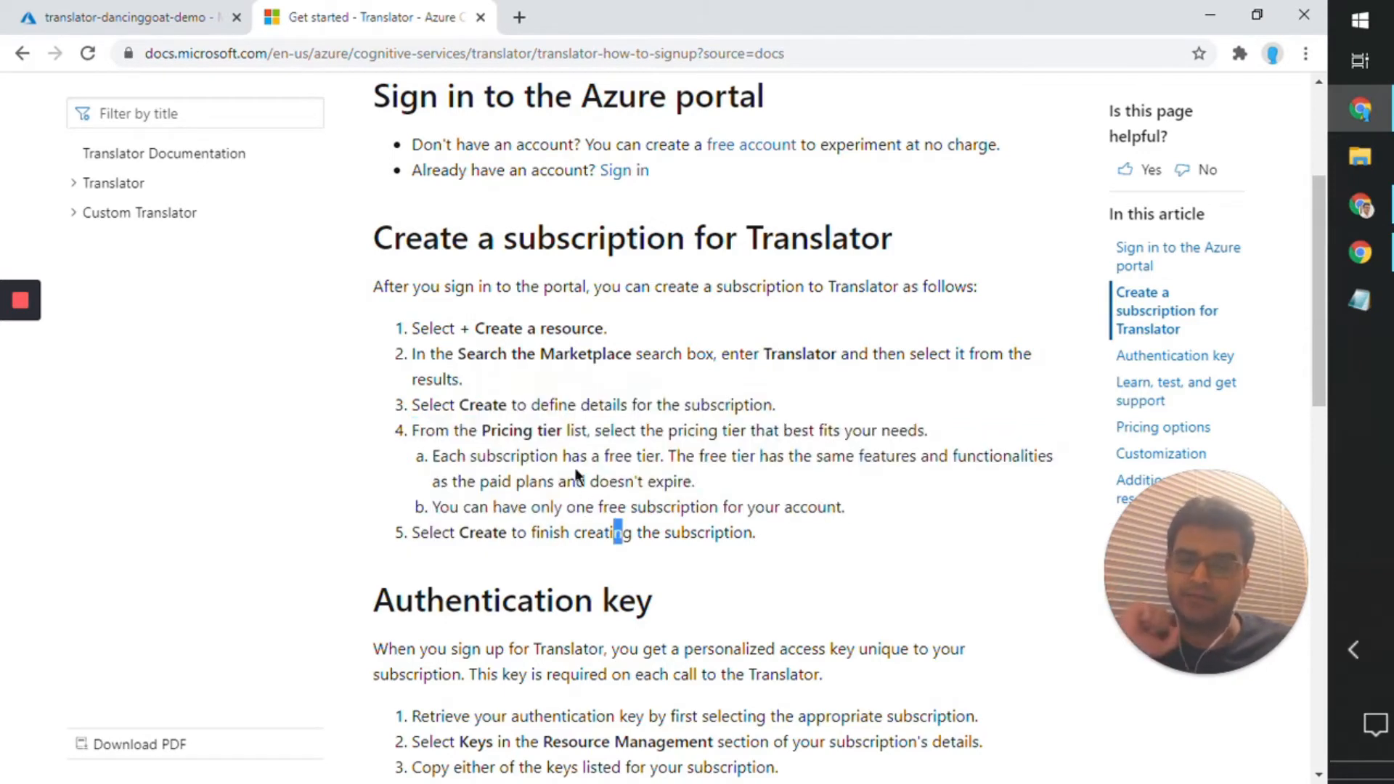
# Step: Switch to the Azure portal, review the Keys and Endpoint page of translator-dancinggoat-demo, and copy Key 1
pyautogui.click(185, 22)
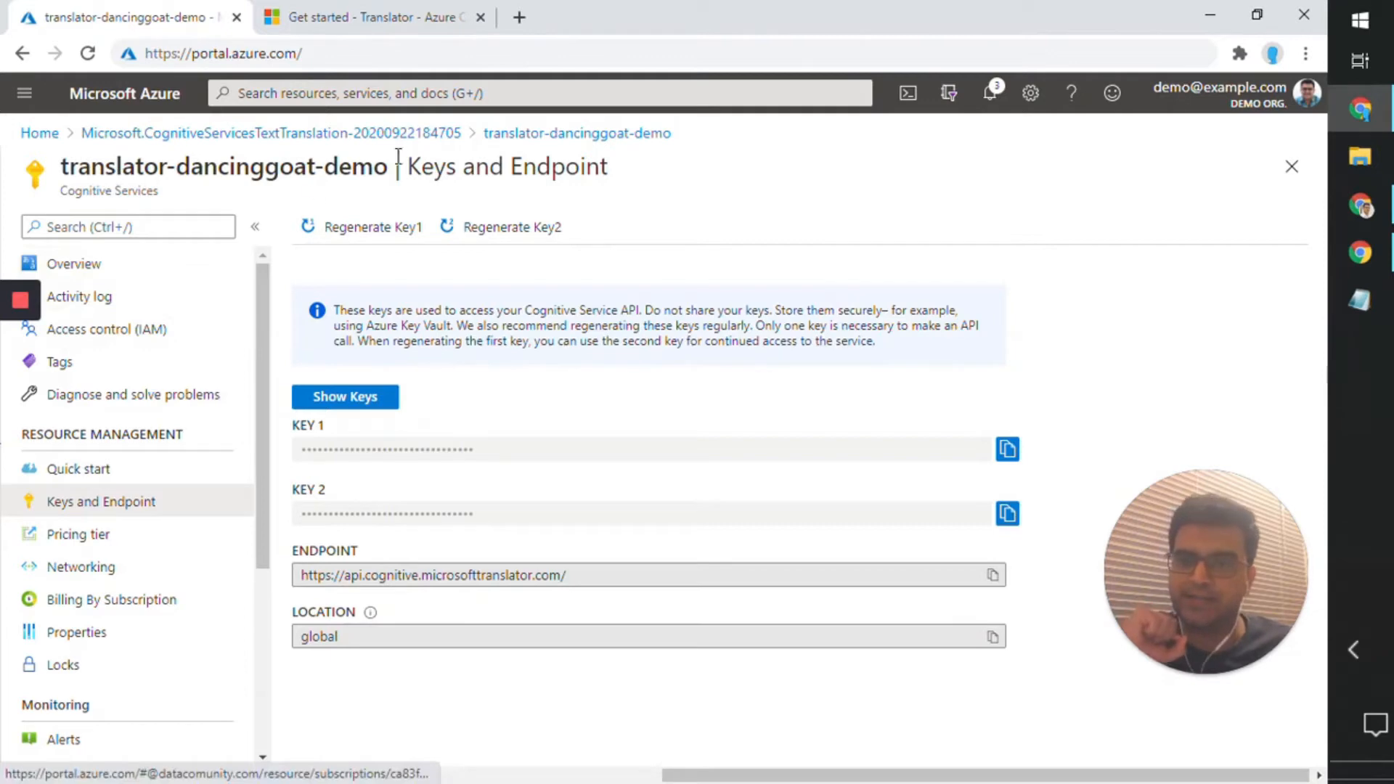
pyautogui.moveTo(393, 170); pyautogui.dragTo(68, 179)
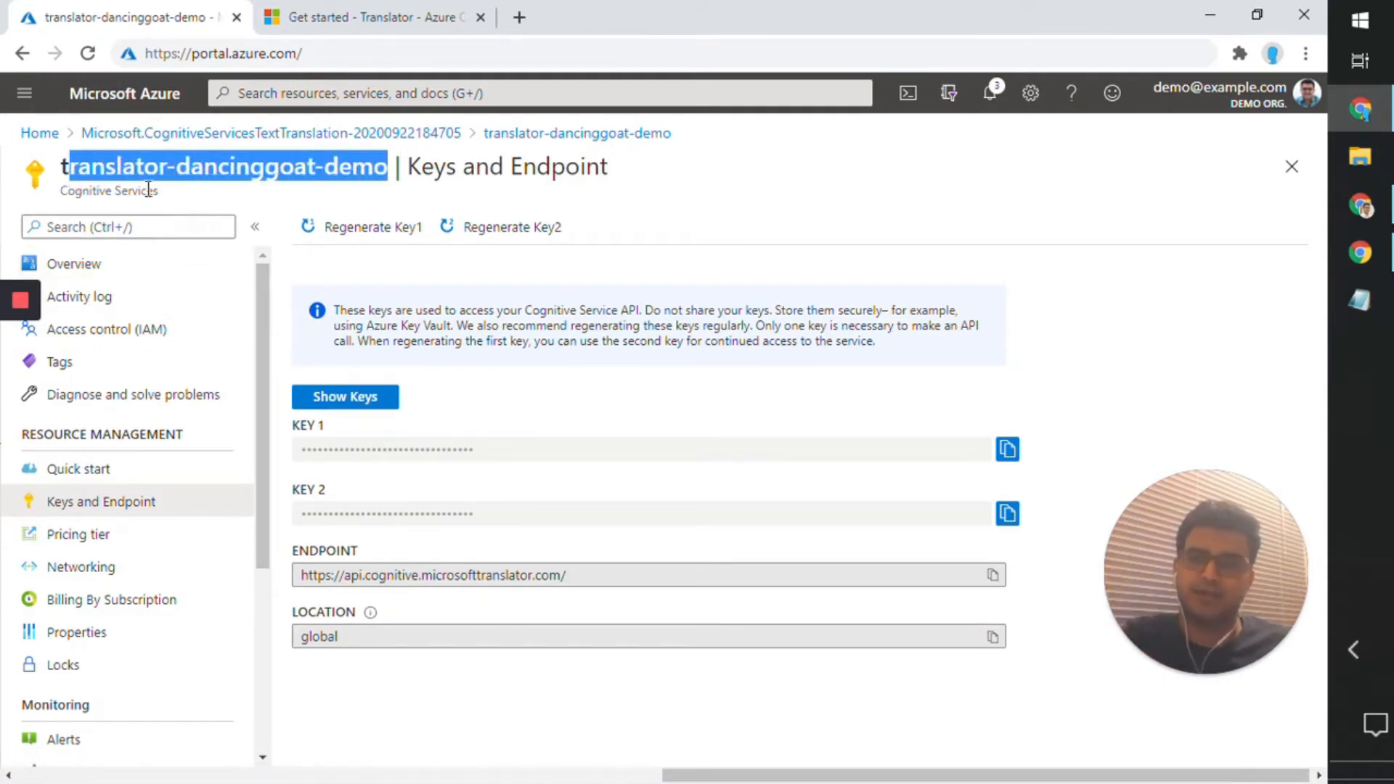
pyautogui.moveTo(160, 190); pyautogui.dragTo(69, 195)
pyautogui.click(463, 352)
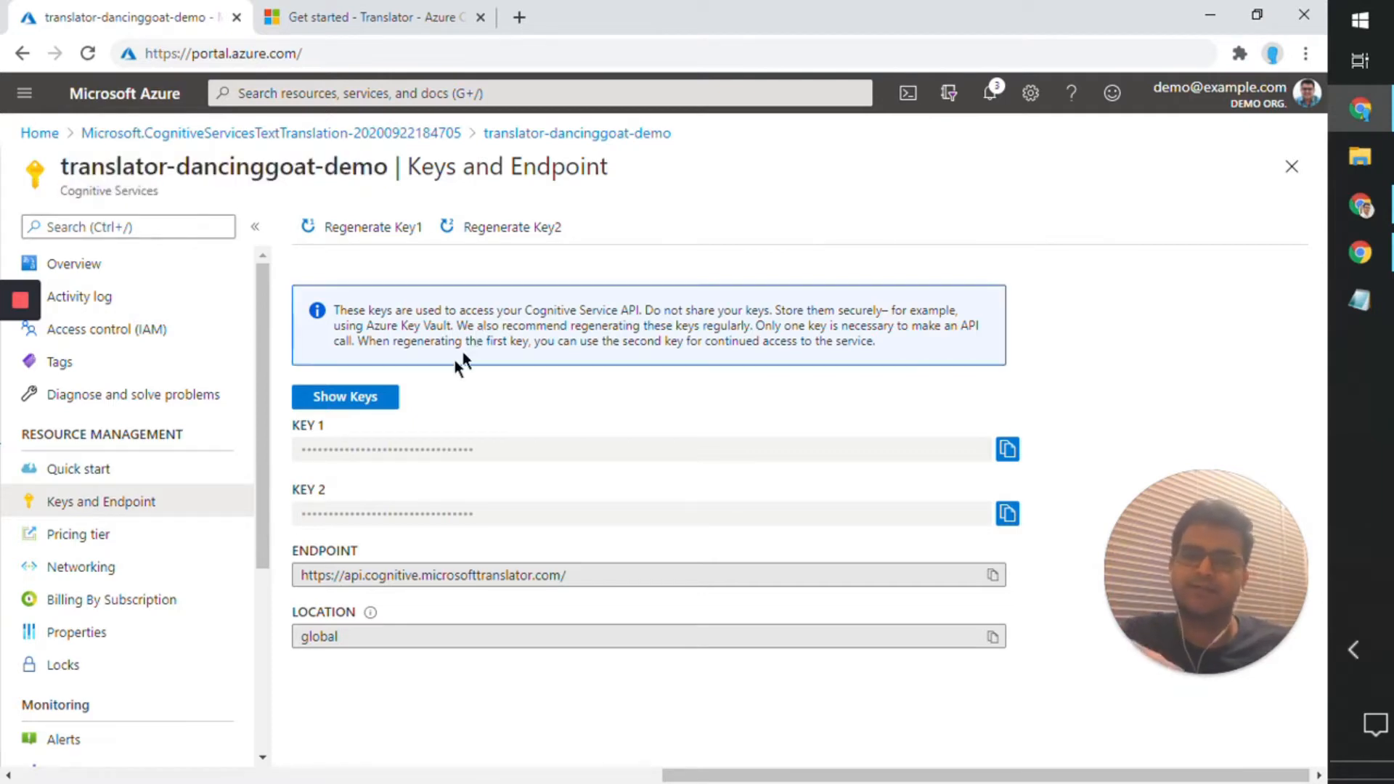
pyautogui.click(262, 273)
pyautogui.moveTo(262, 273); pyautogui.dragTo(214, 290)
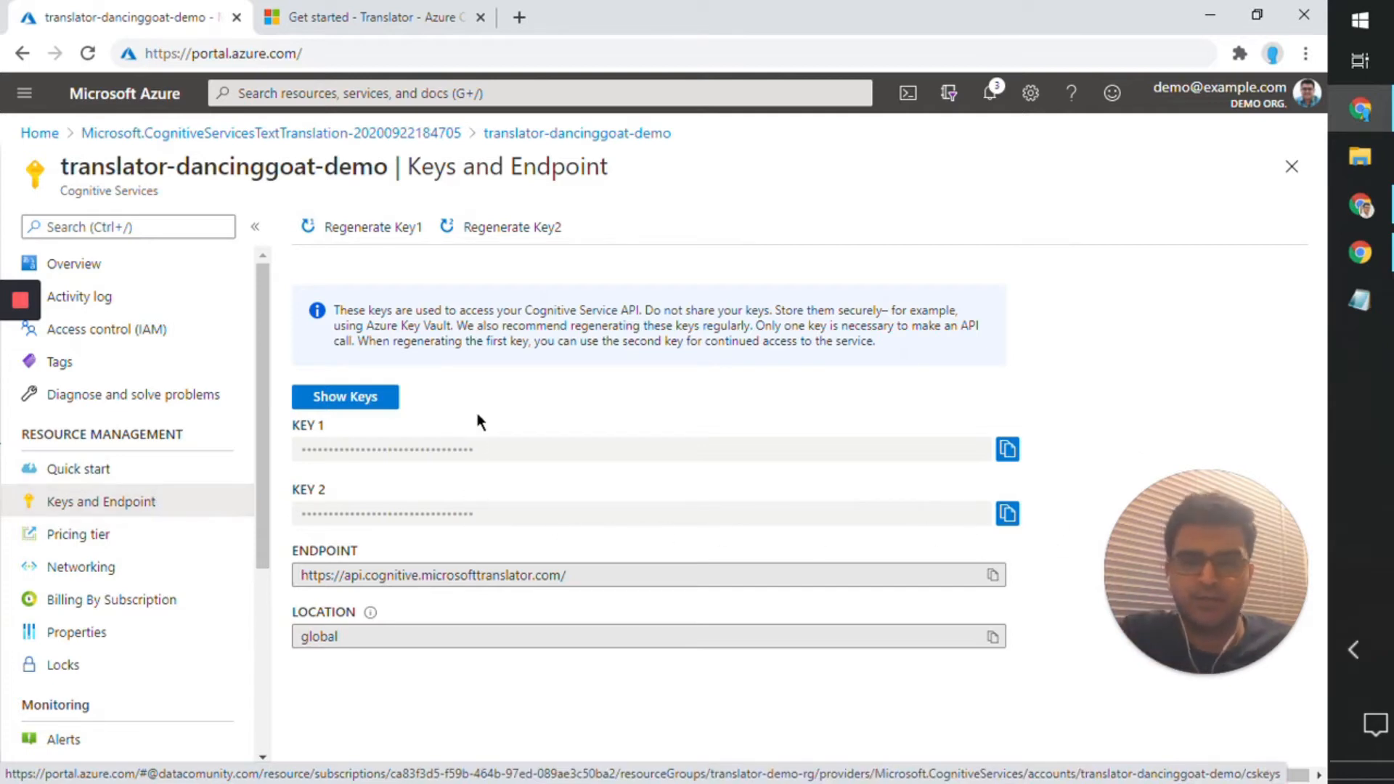
pyautogui.click(1008, 449)
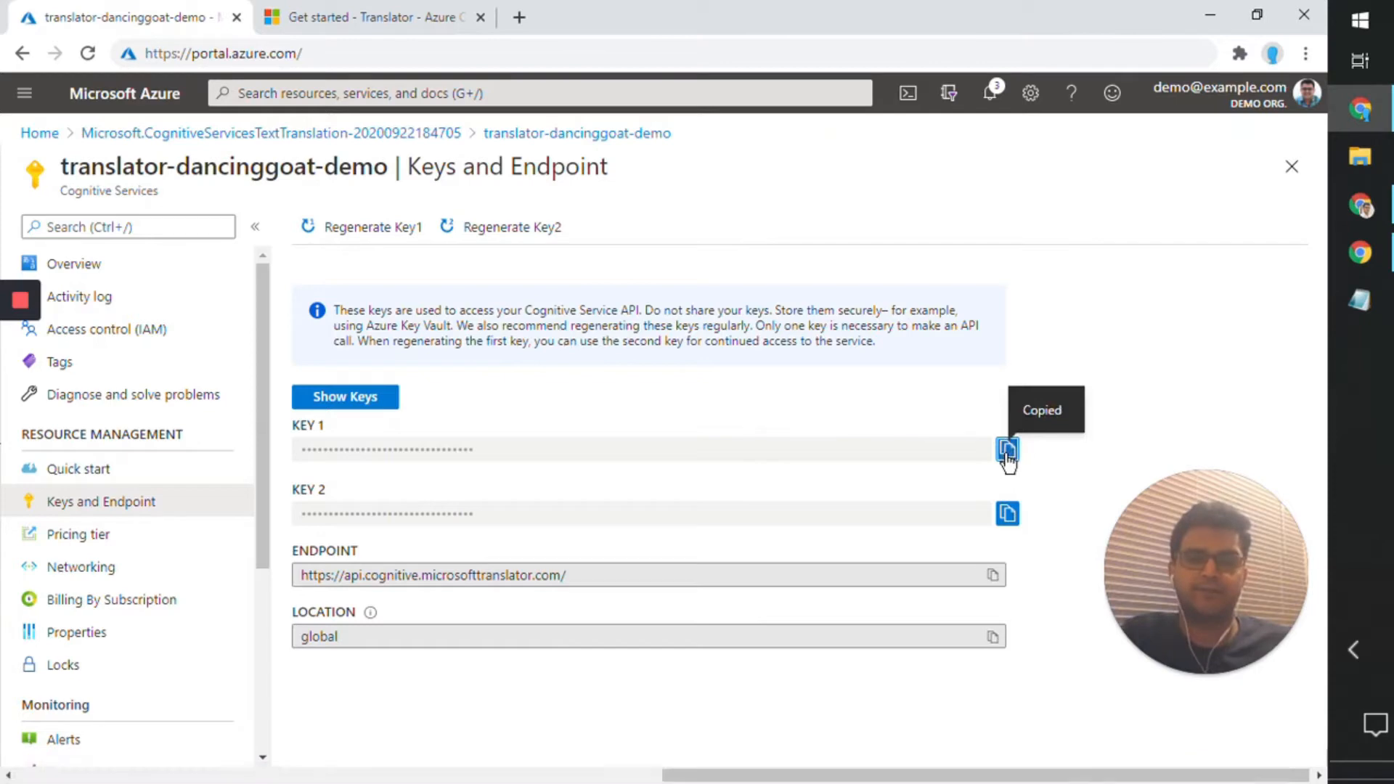
# Step: Return to the Translator sign-up article in the other browser window and review its subscription instructions again
pyautogui.click(1360, 206)
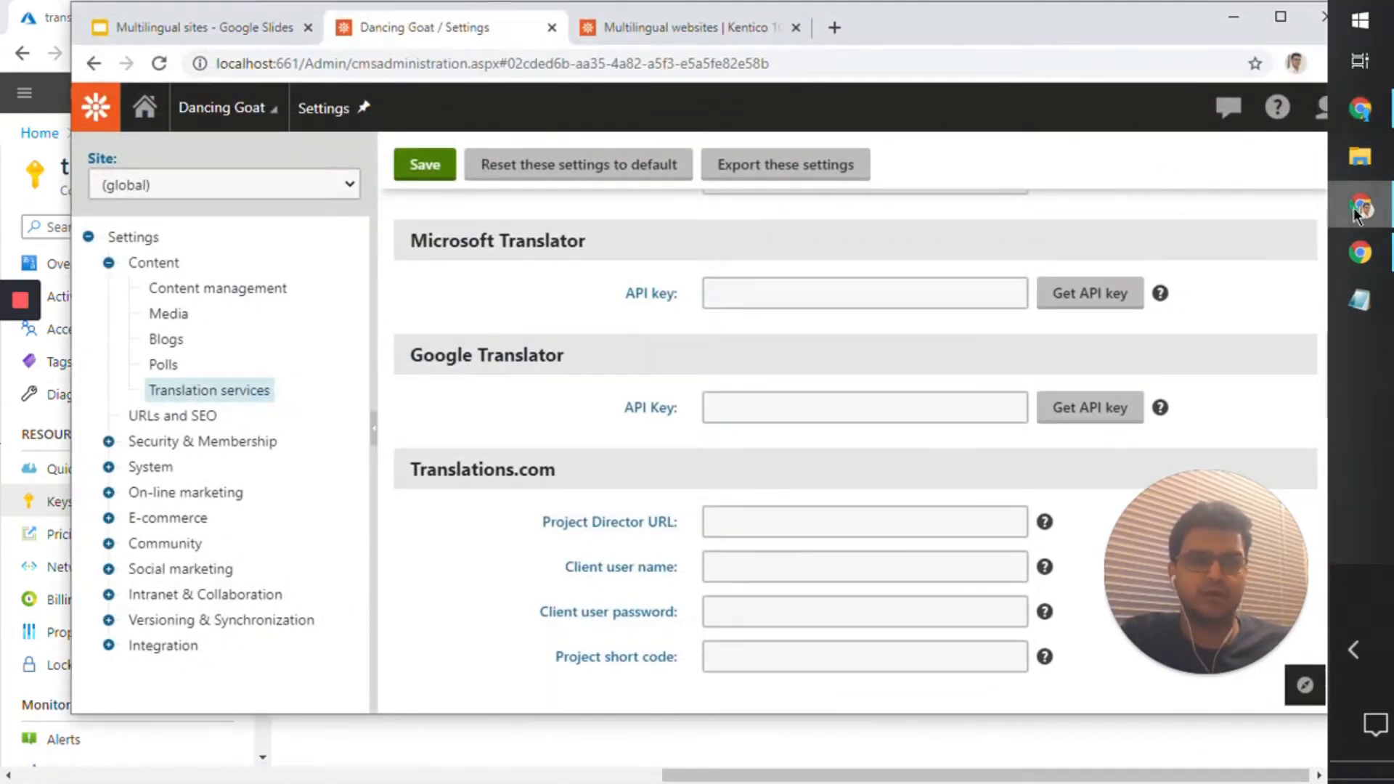
pyautogui.click(1233, 16)
pyautogui.click(1210, 23)
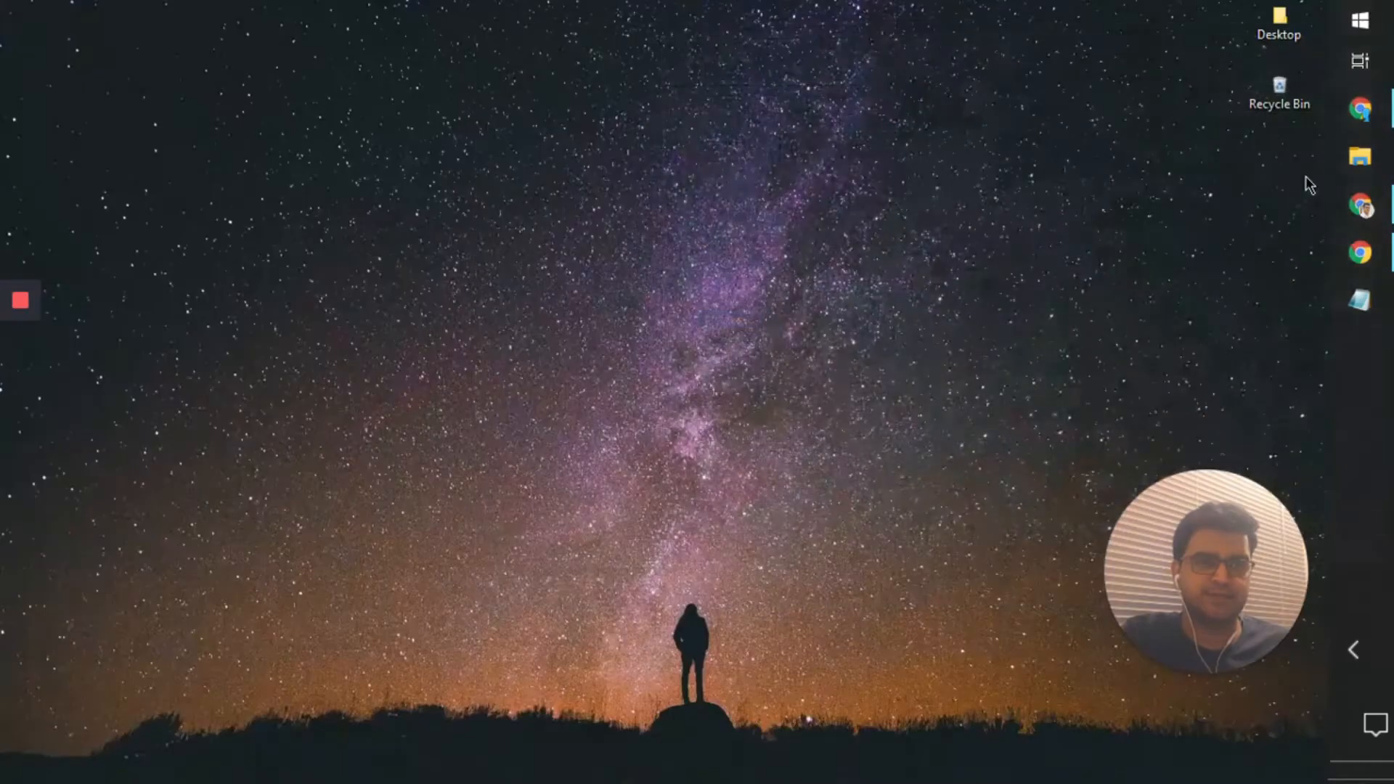
pyautogui.click(1351, 113)
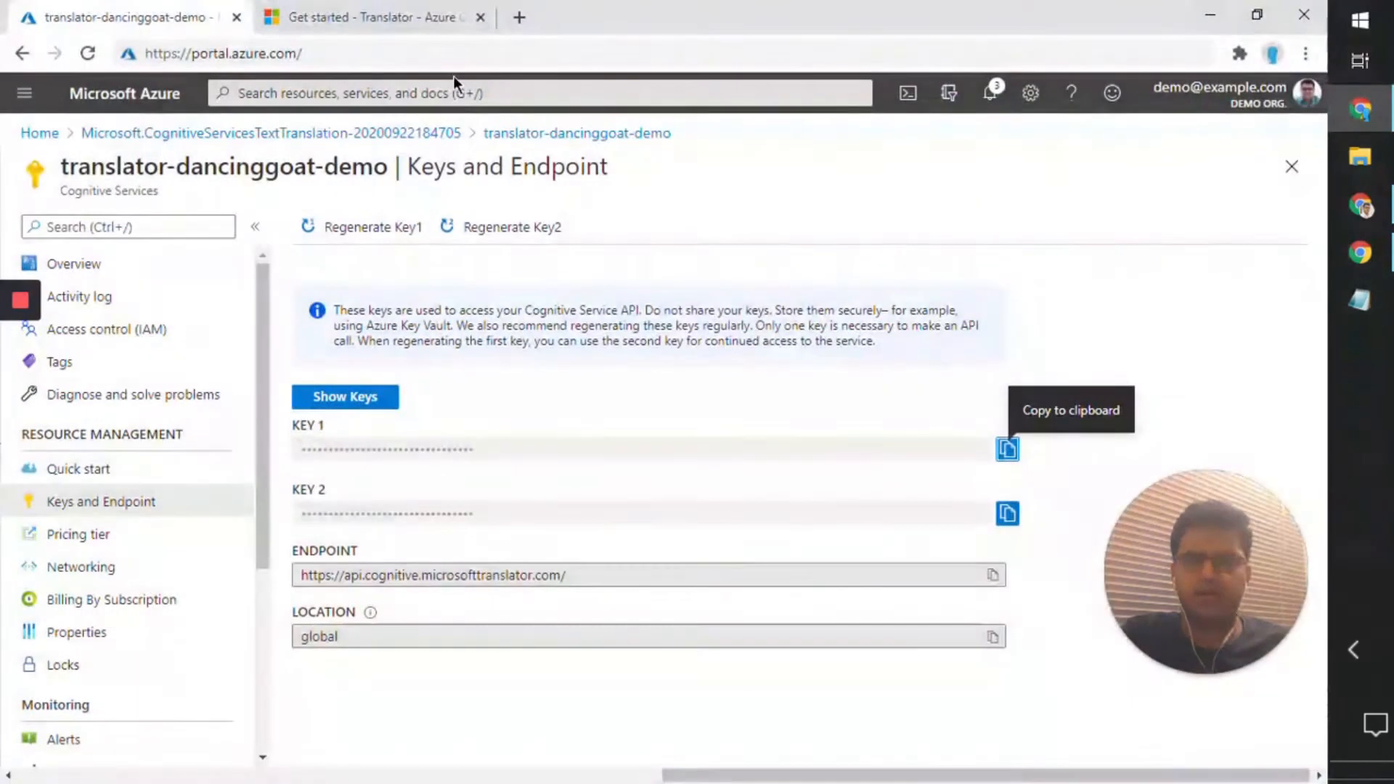
pyautogui.click(393, 11)
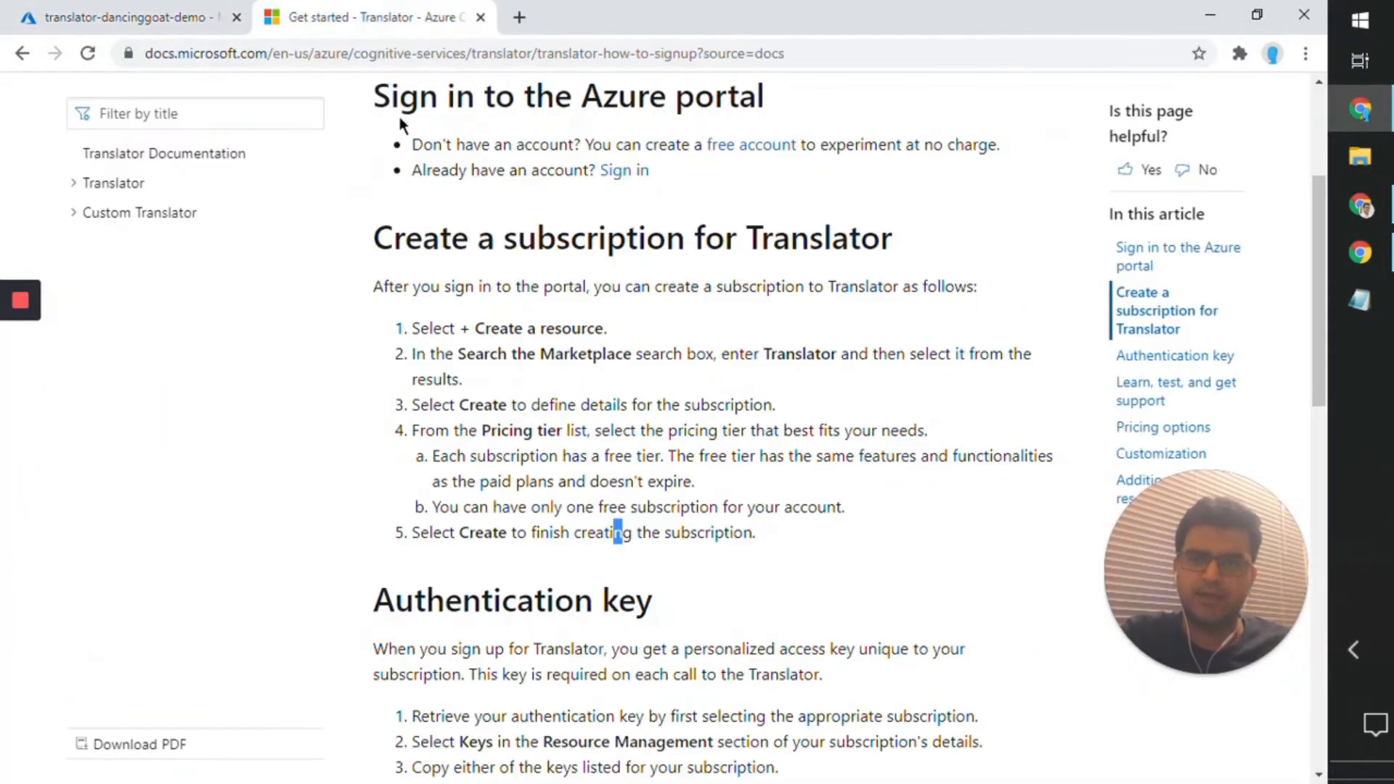
pyautogui.click(1222, 23)
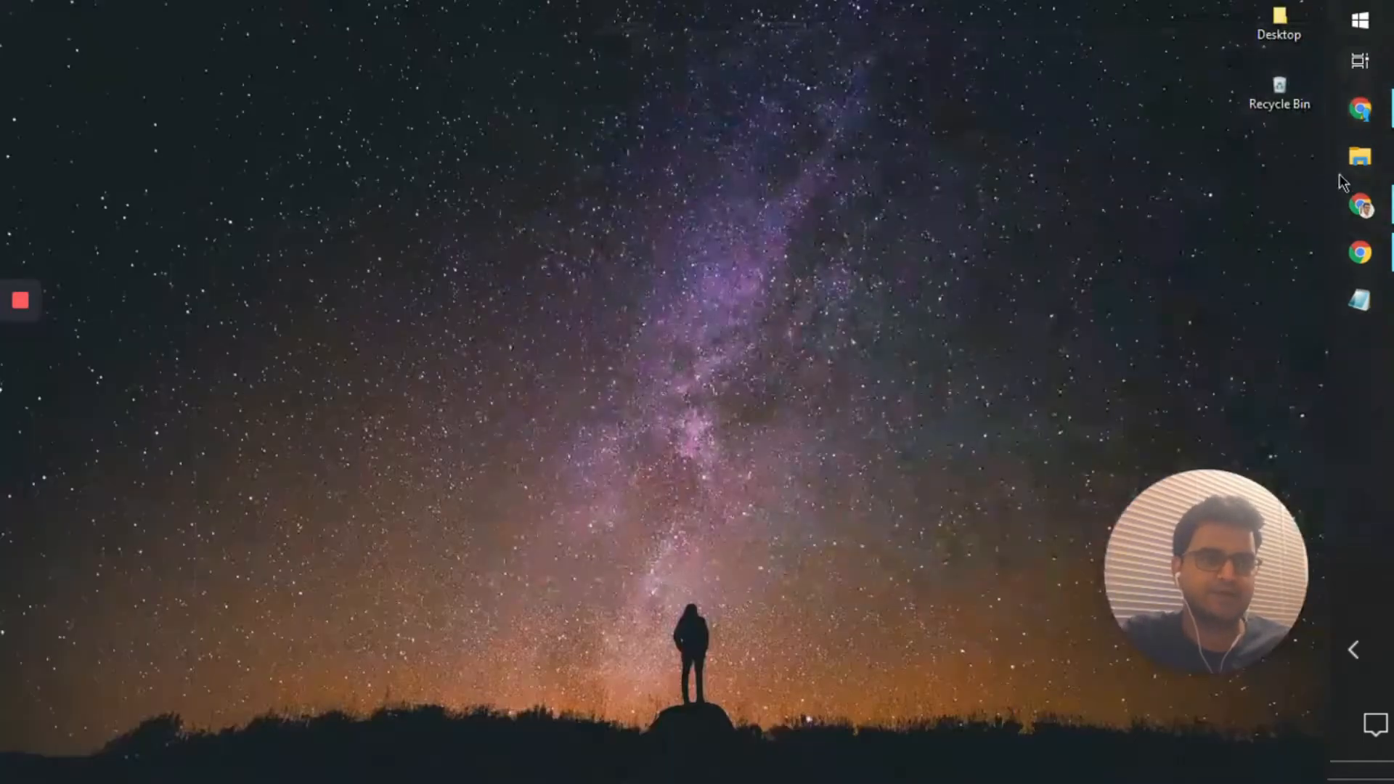
# Step: Return to the Kentico settings window, paste the copied key as the Microsoft Translator API key, and save the global settings
pyautogui.click(1359, 205)
pyautogui.moveTo(973, 23); pyautogui.dragTo(919, 31)
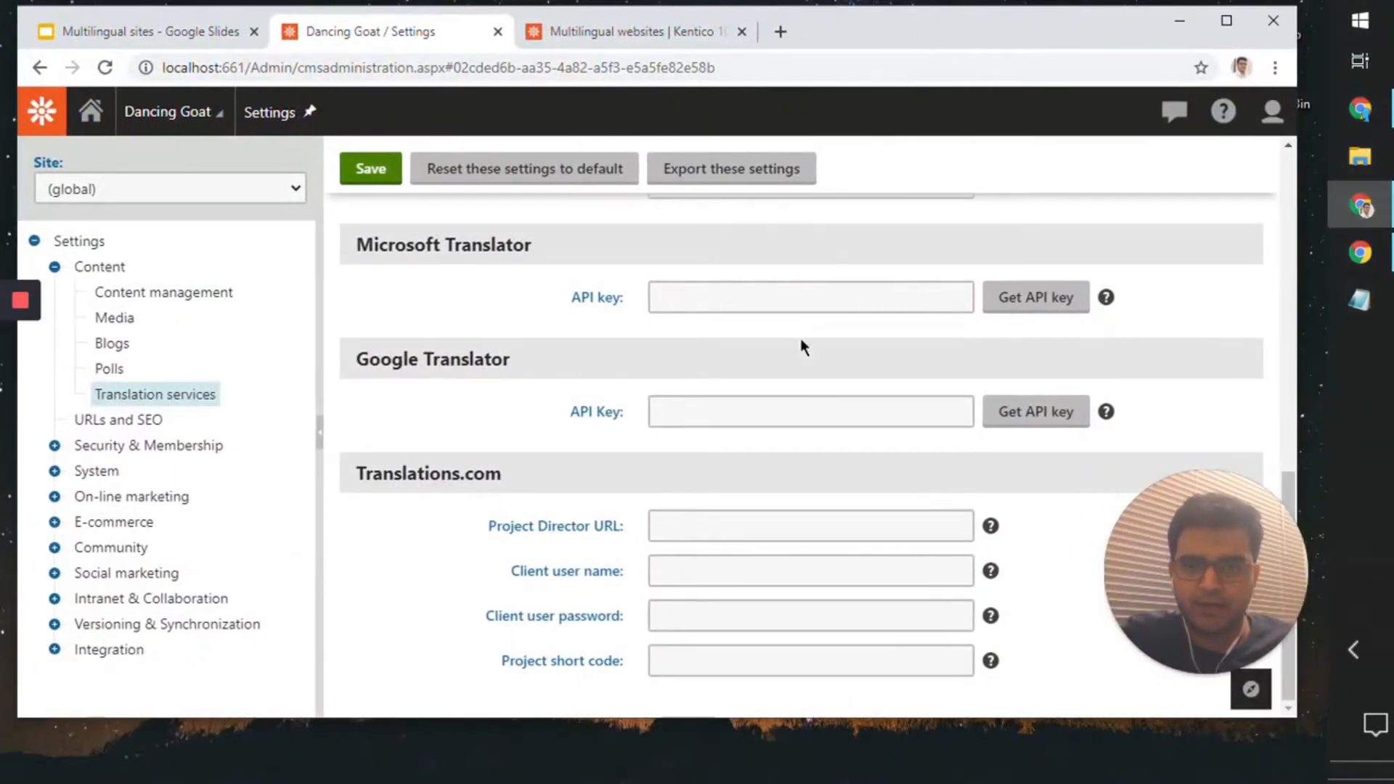
pyautogui.click(785, 301)
pyautogui.hotkey('ctrl', 'v')
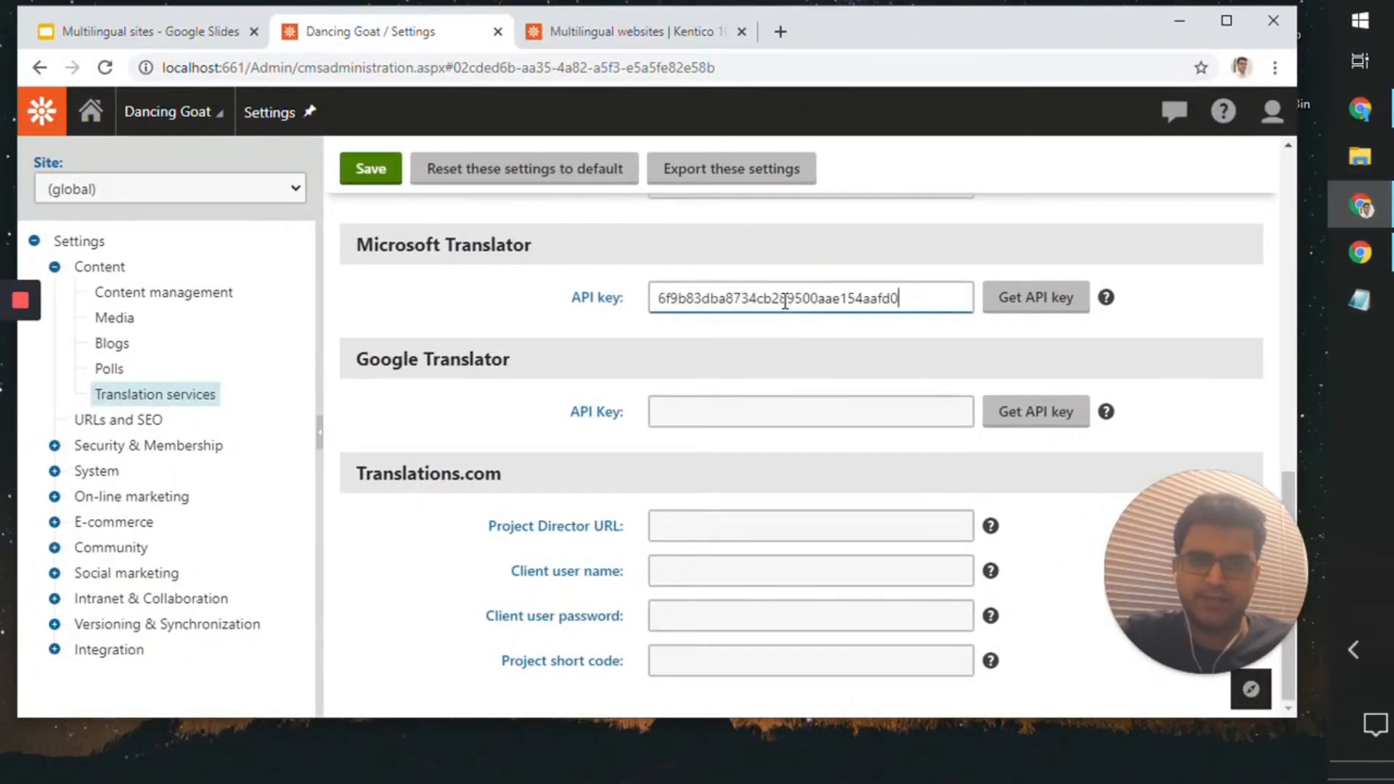
pyautogui.click(748, 335)
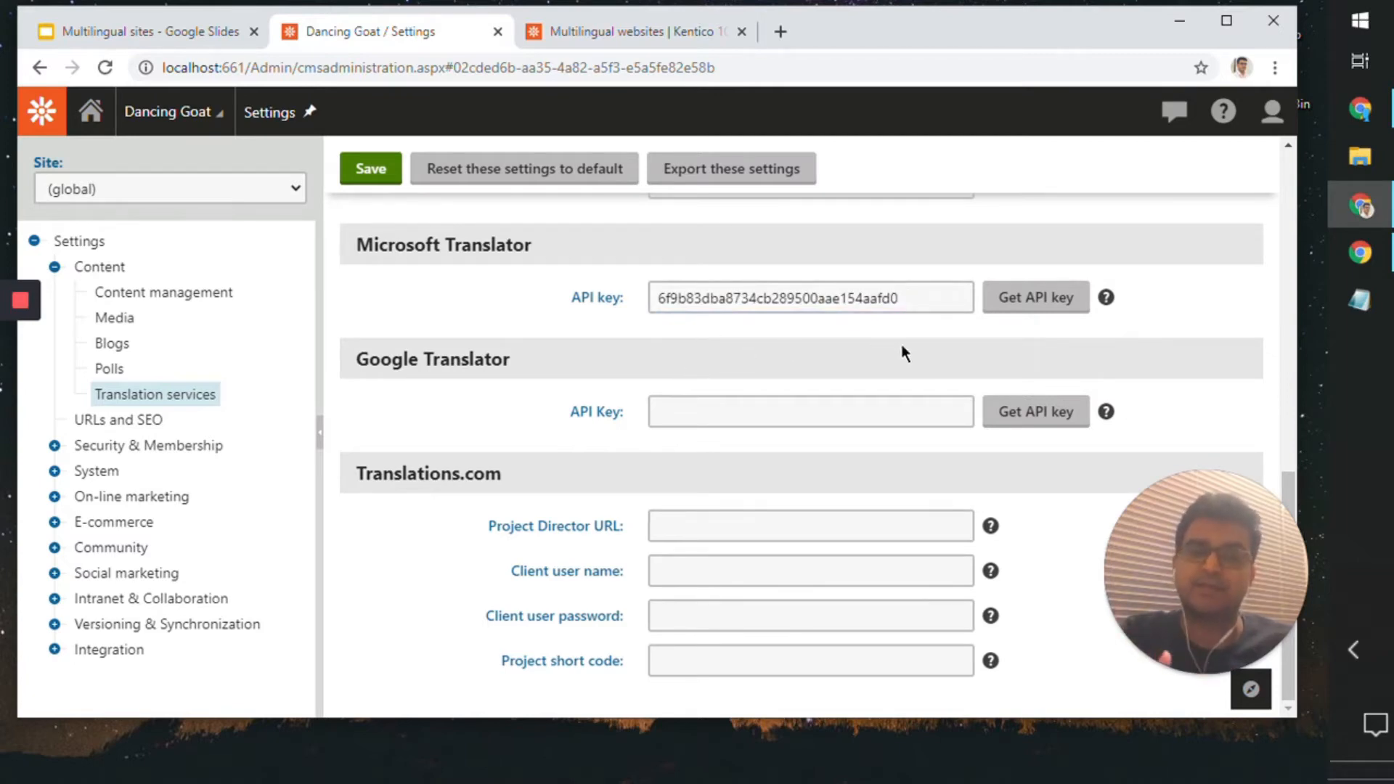
pyautogui.moveTo(916, 298); pyautogui.dragTo(559, 319)
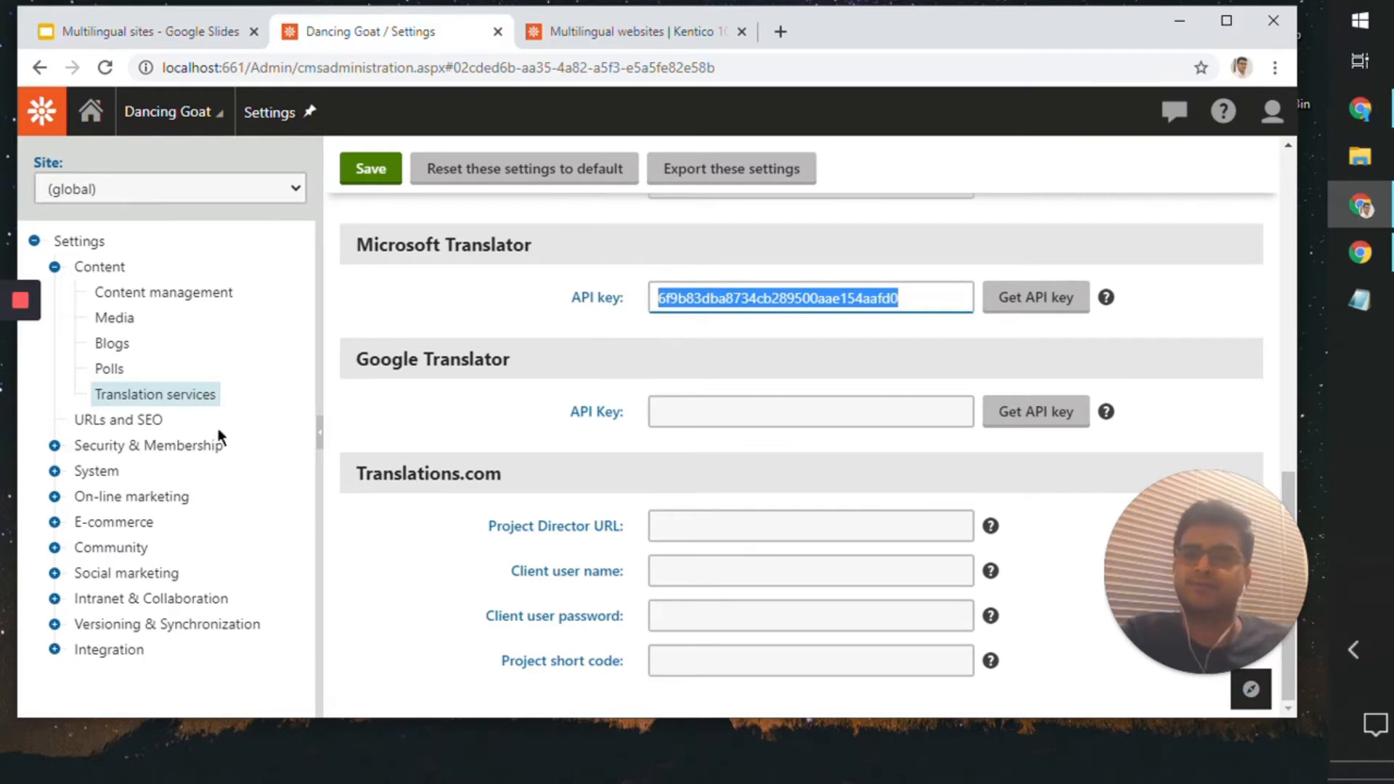
pyautogui.click(351, 185)
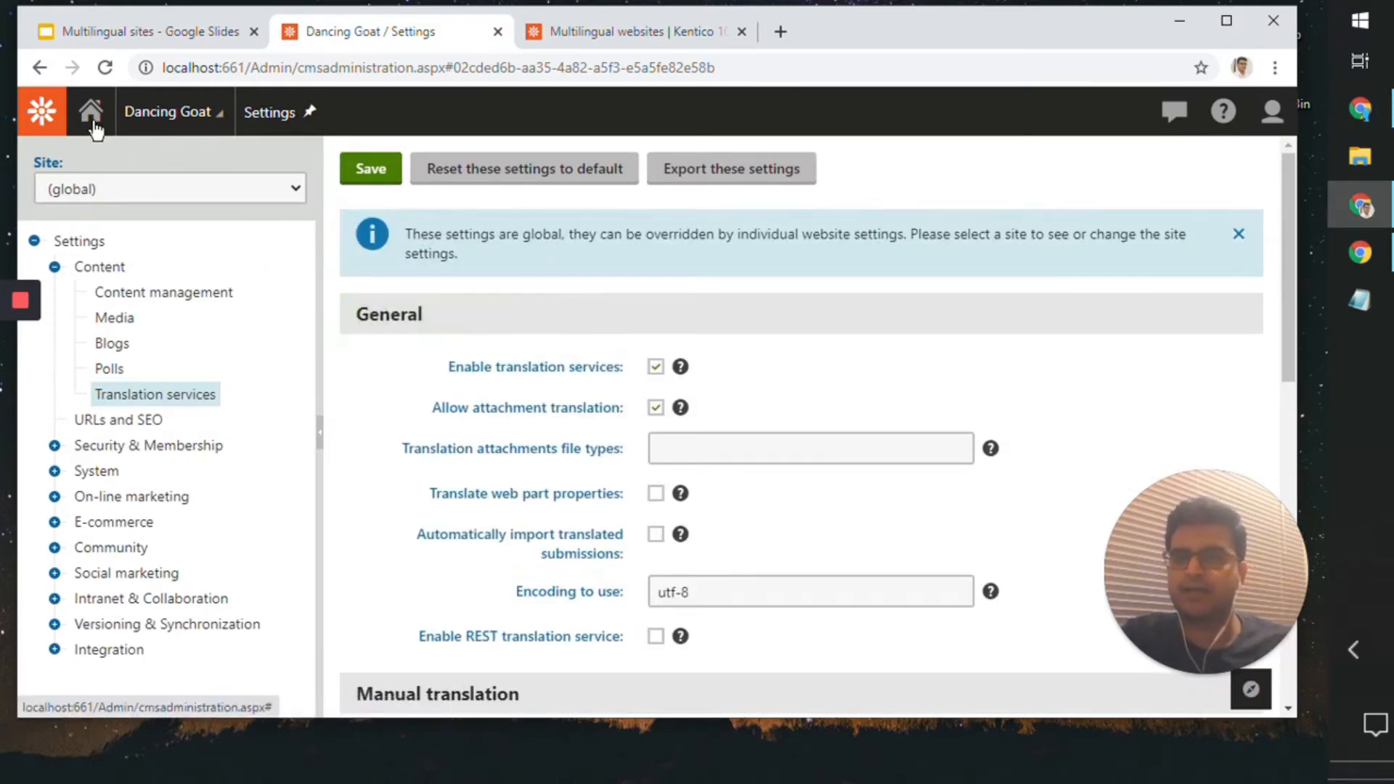
# Step: Find and open the Translation services application under Configuration
pyautogui.click(45, 114)
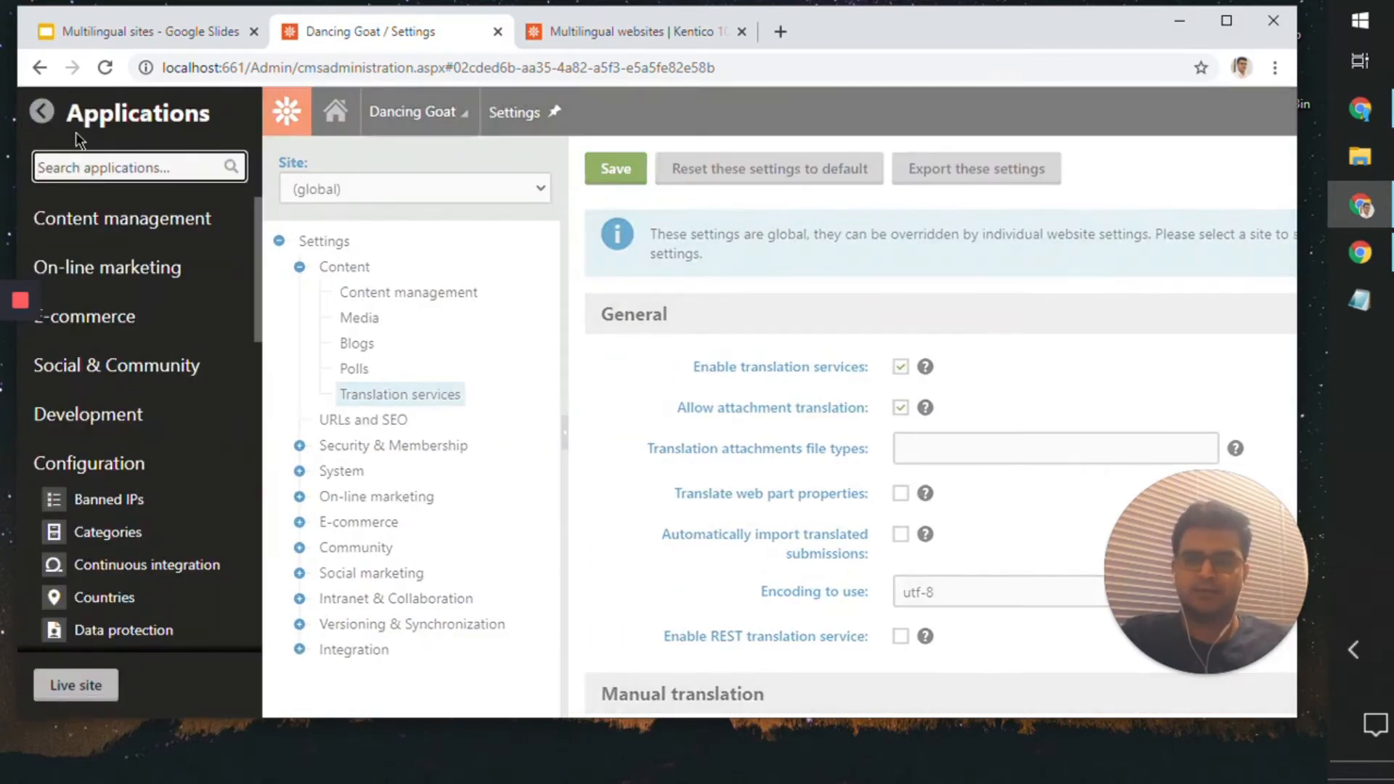
pyautogui.write('tra')
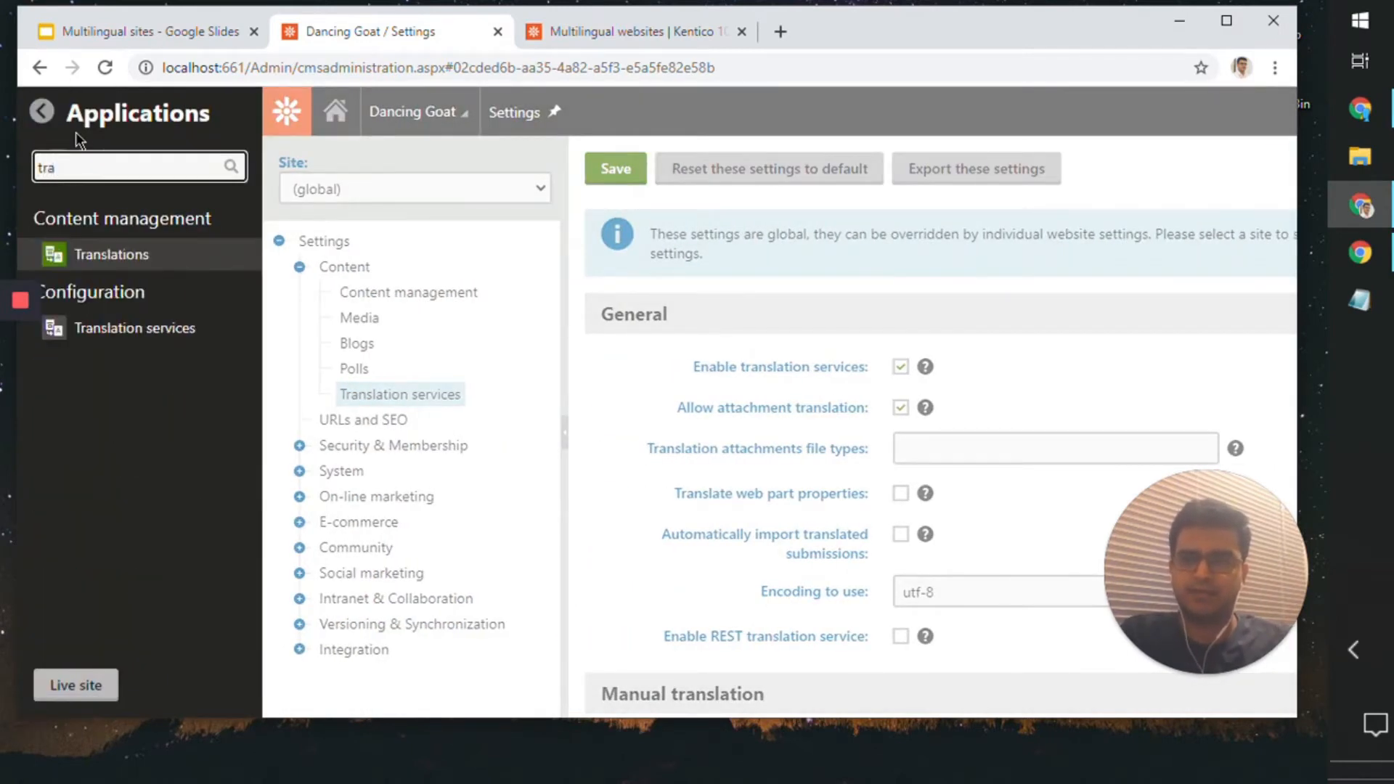
pyautogui.click(192, 333)
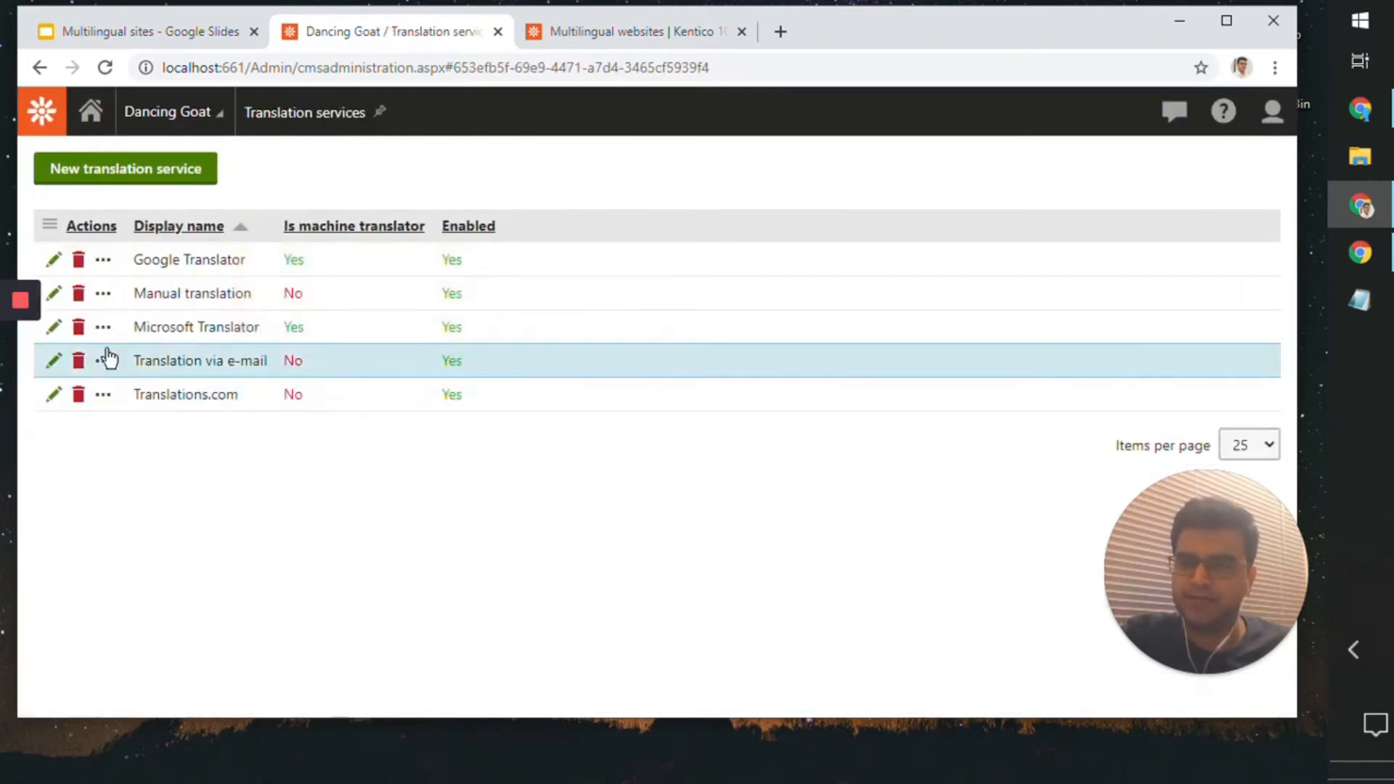
# Step: Open the Microsoft Translator service for editing and review its general and advanced settings
pyautogui.click(58, 328)
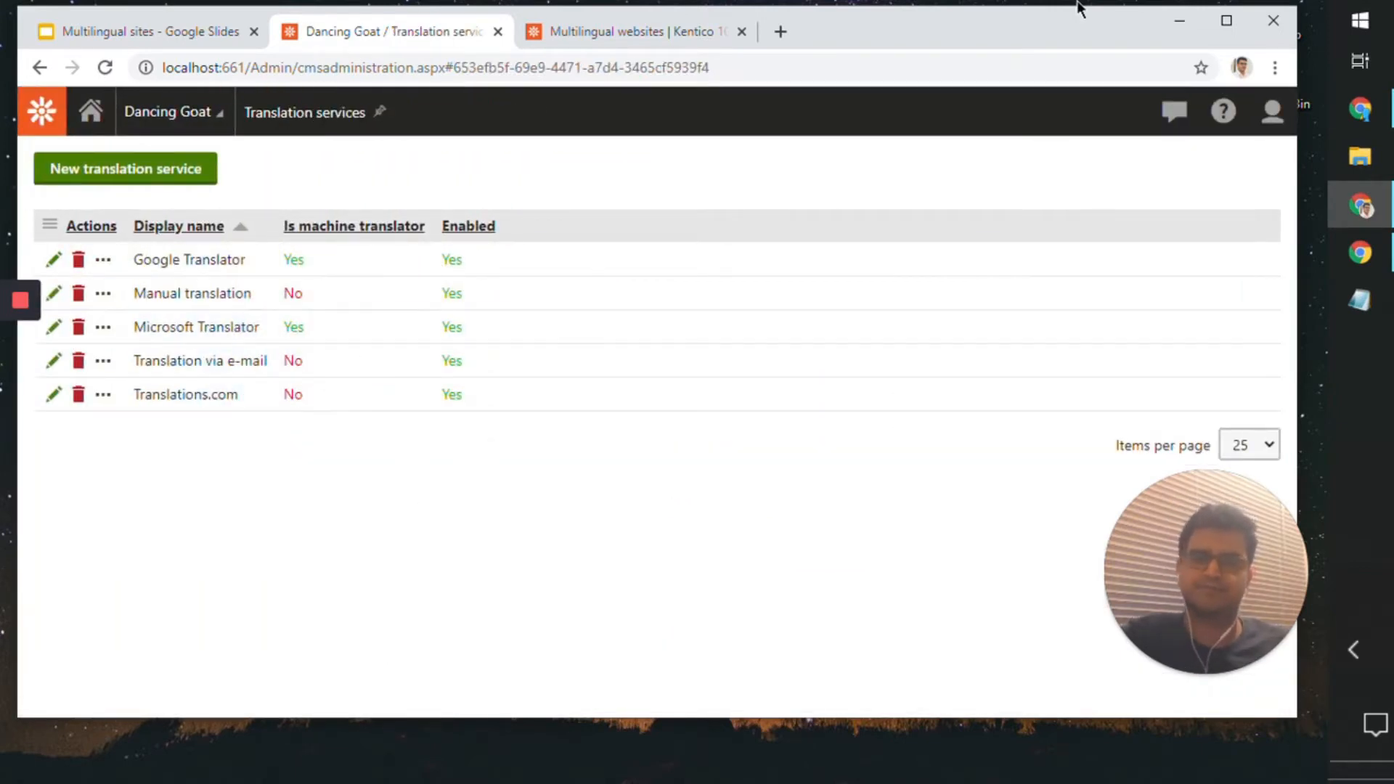
pyautogui.moveTo(998, 43); pyautogui.dragTo(1020, 56)
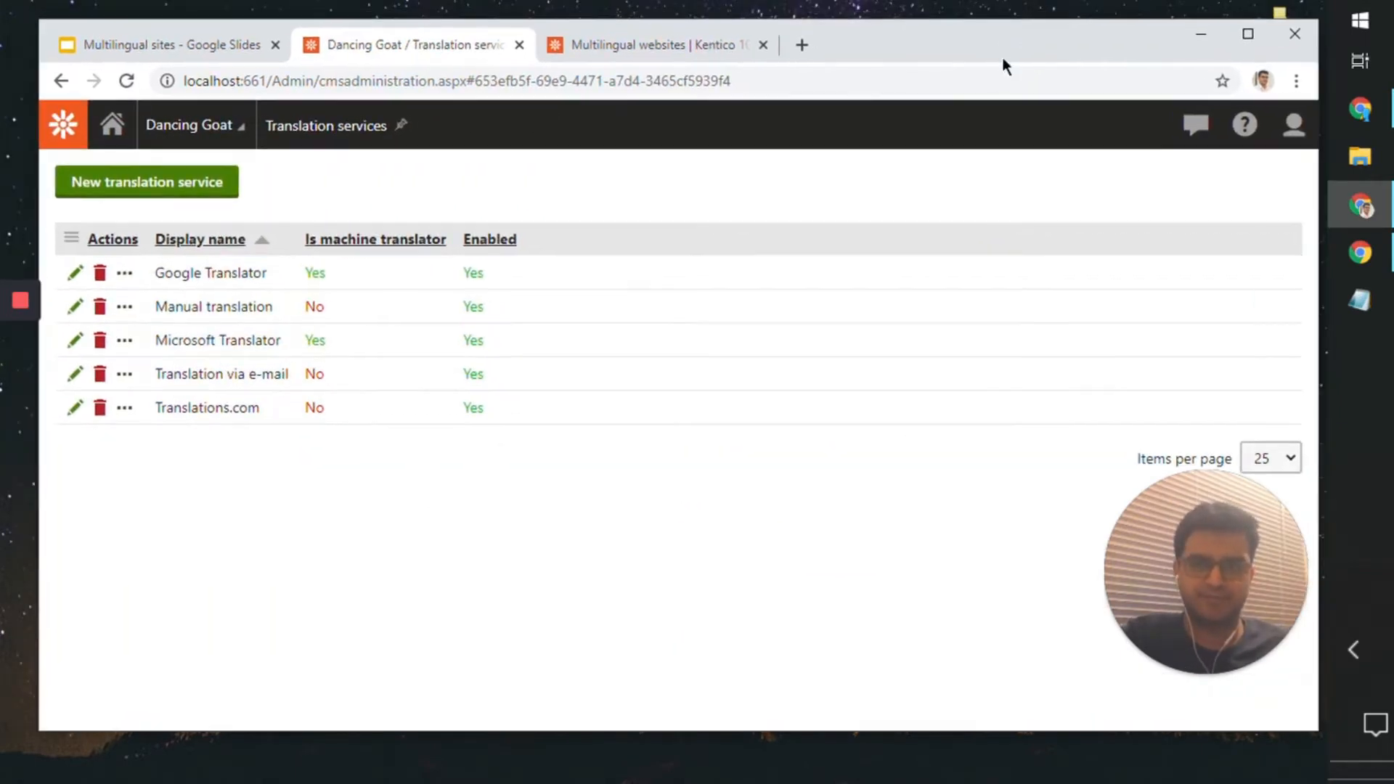
pyautogui.click(82, 336)
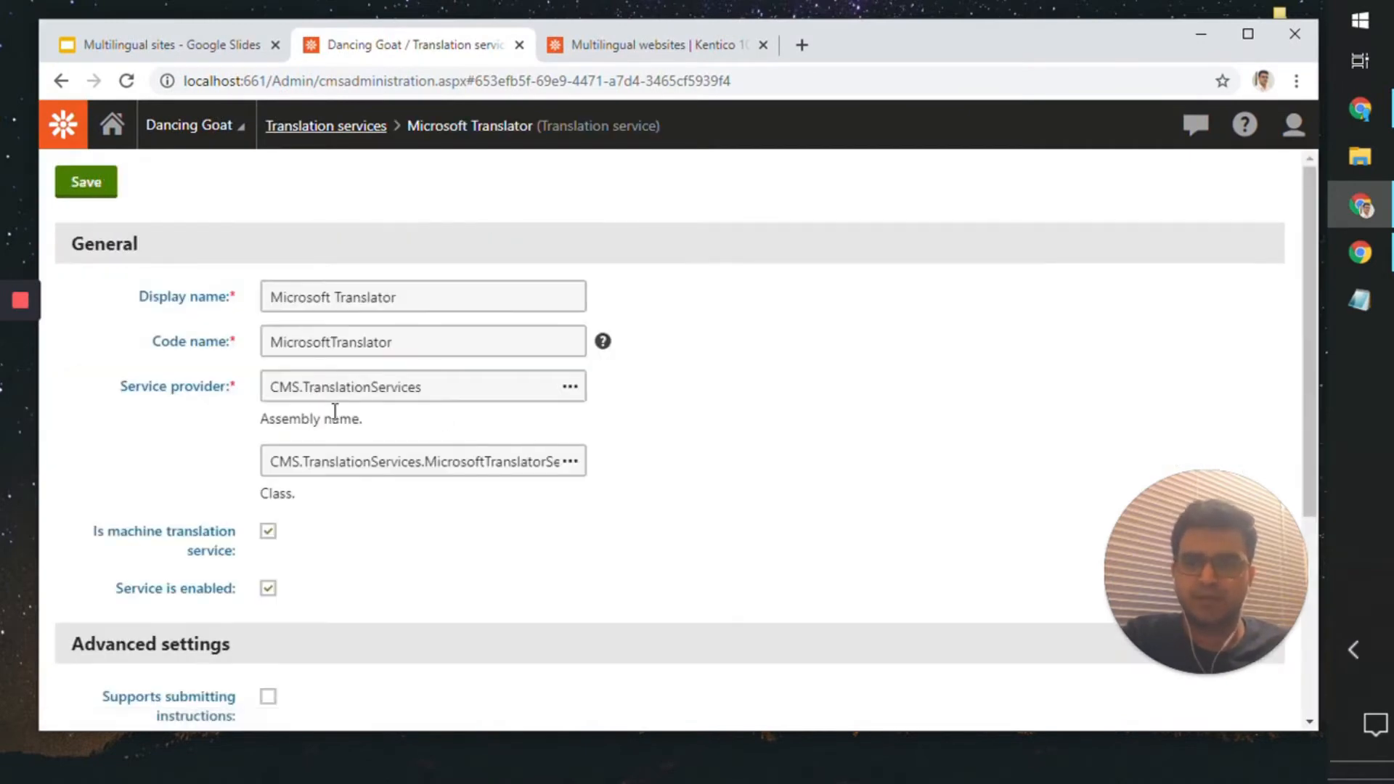
pyautogui.scroll(-4, 333, 312)
pyautogui.scroll(4, 320, 363)
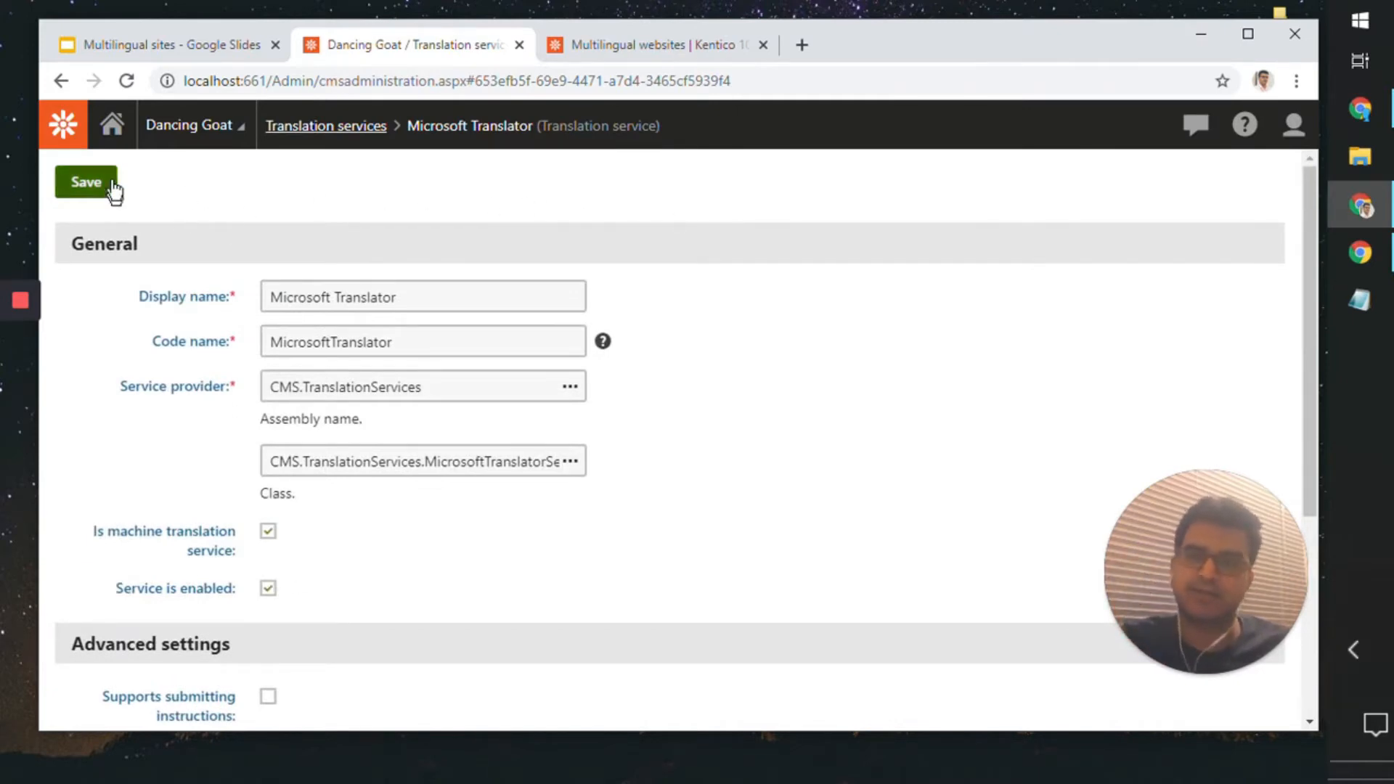
# Step: In the Pages application, create the Hindi version of the Dancing Goat root page by submitting it to Microsoft Translator from English - United States
pyautogui.click(112, 130)
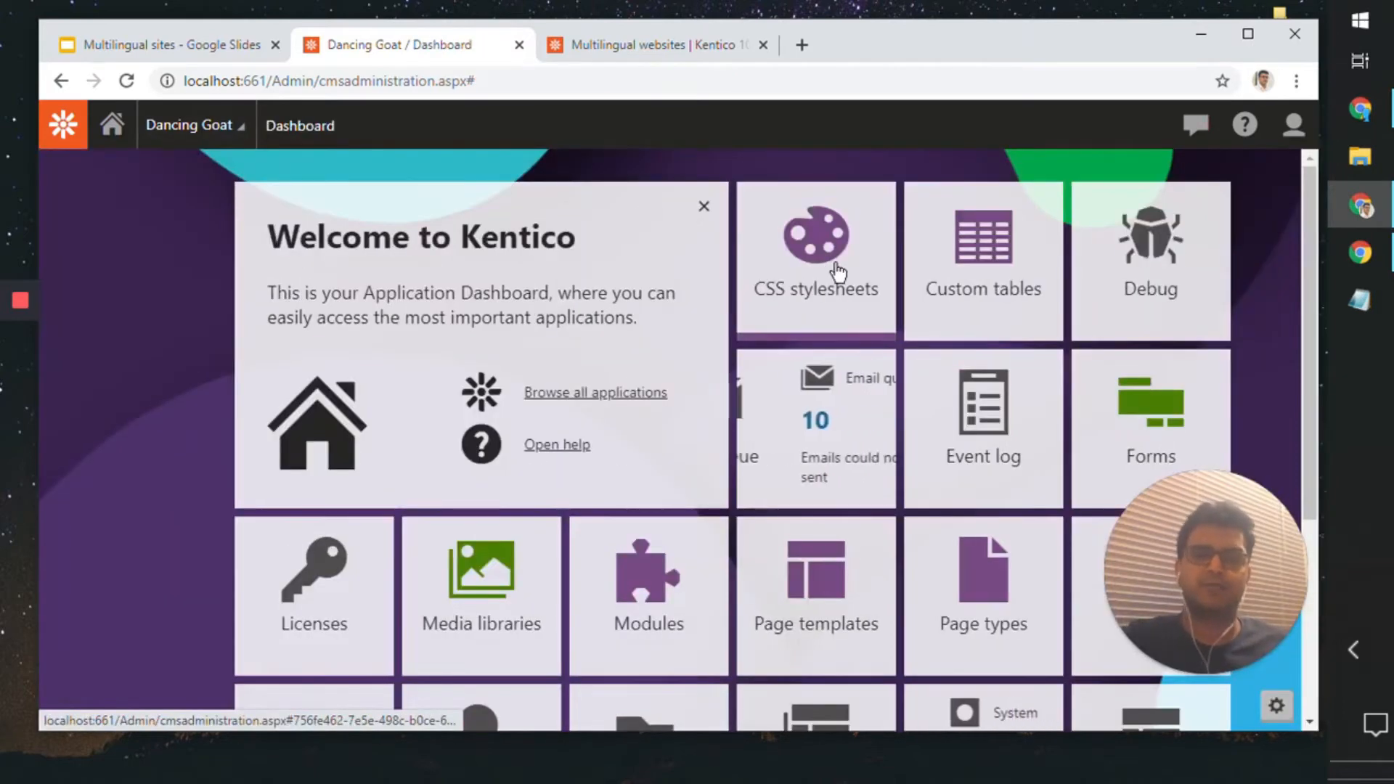
pyautogui.scroll(-4, 991, 455)
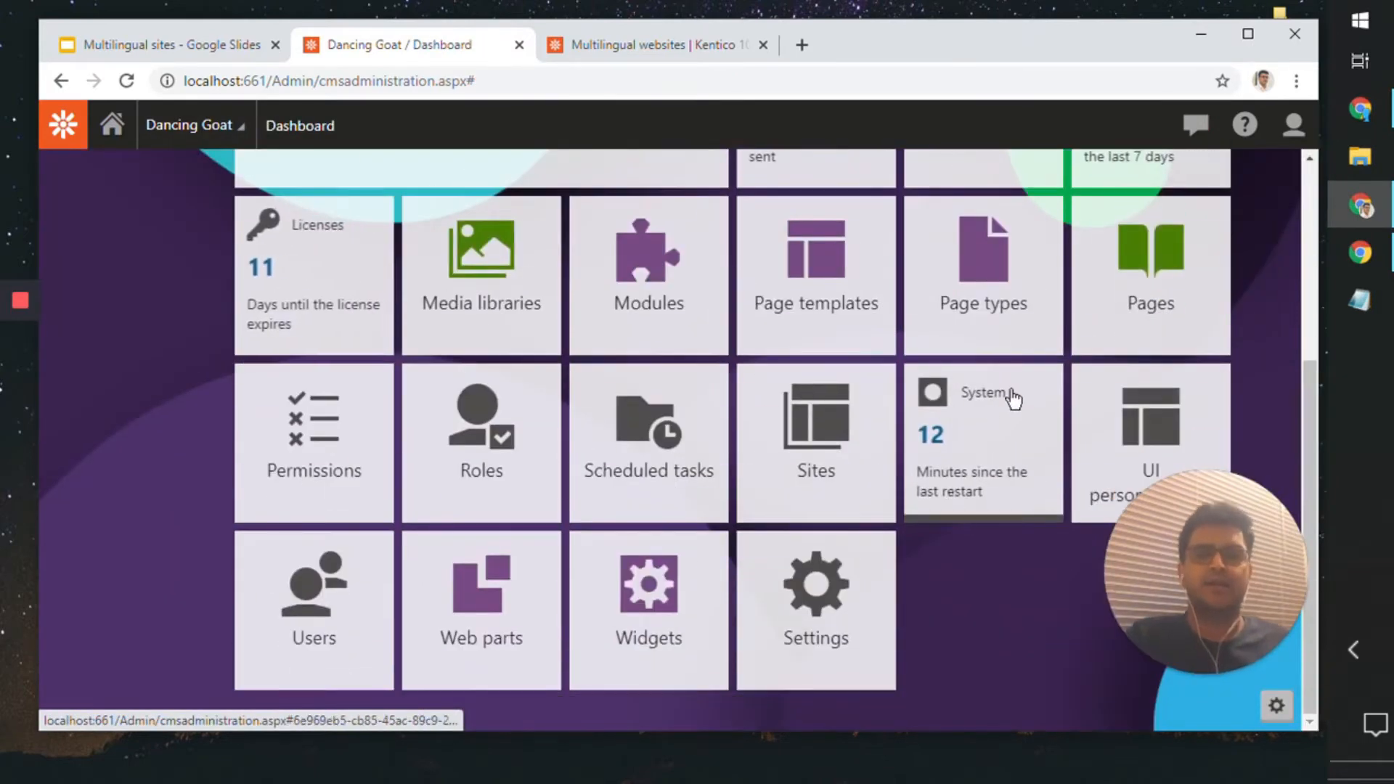
pyautogui.click(1114, 329)
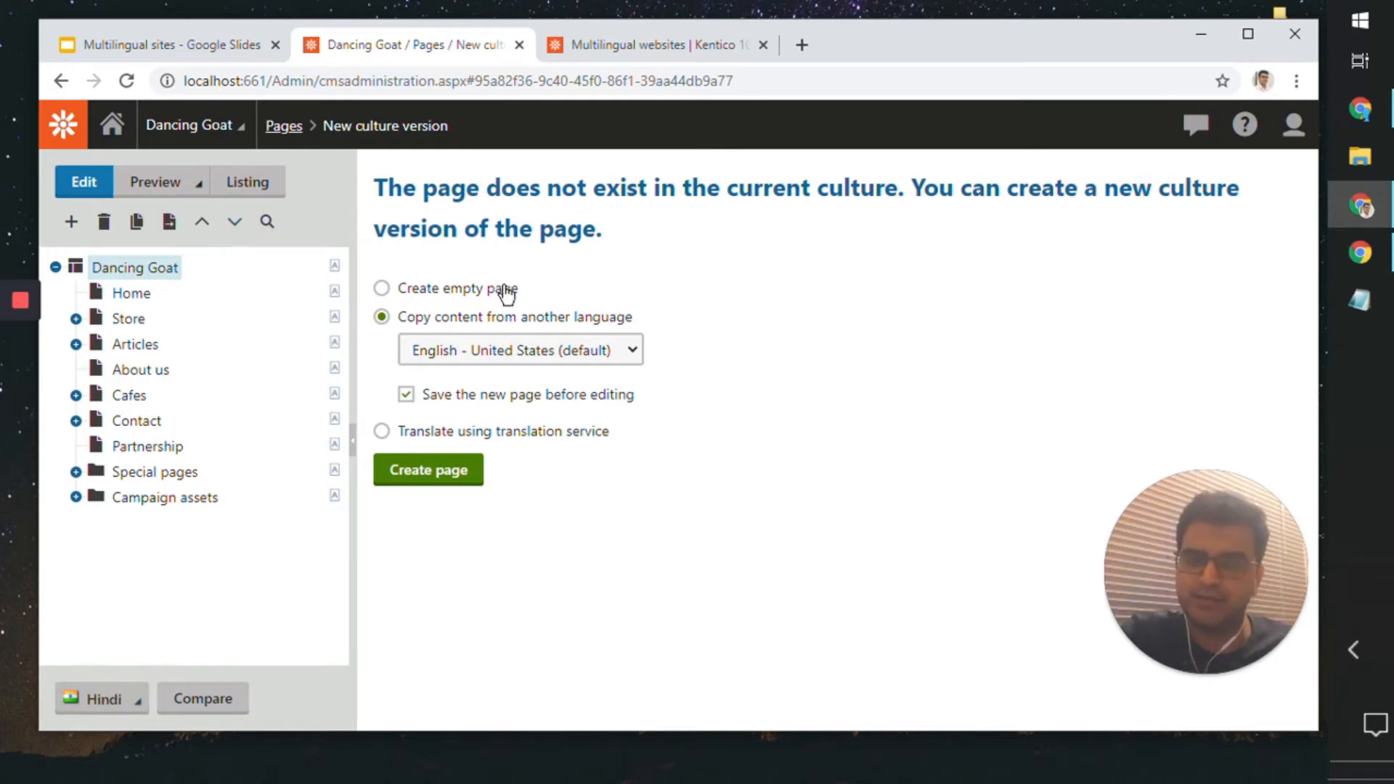
pyautogui.click(563, 431)
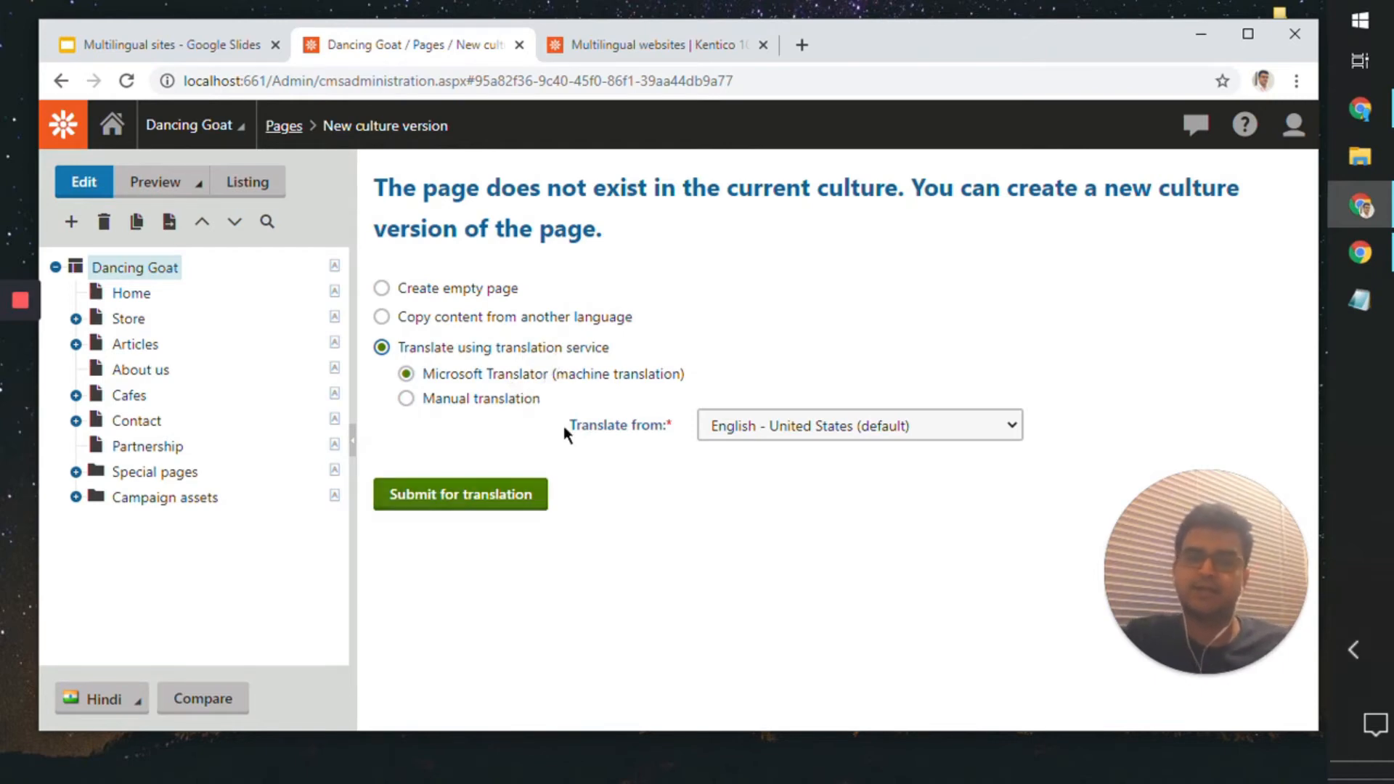
pyautogui.click(532, 501)
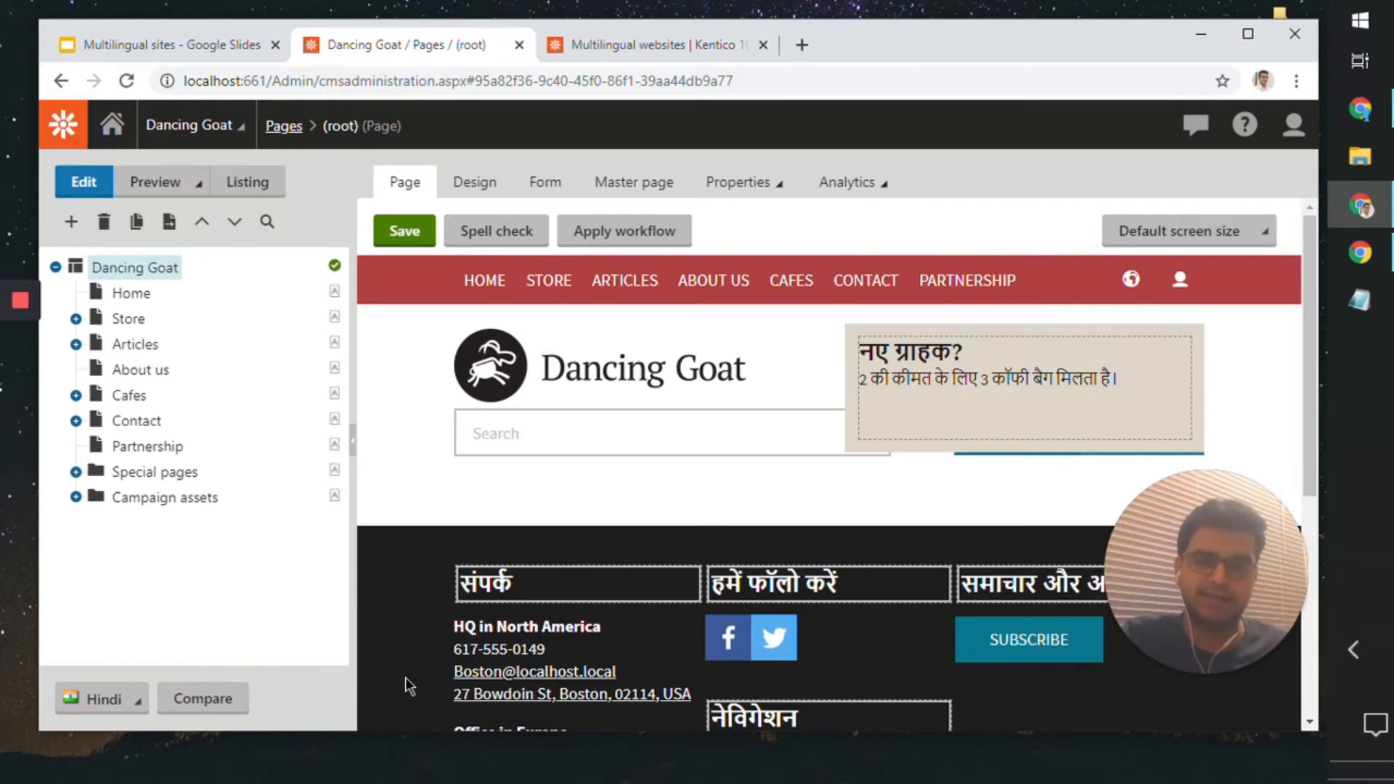
# Step: Review the machine-translated header, footer headings and copyright text on the Hindi root page, and save the page
pyautogui.scroll(-5, 401, 591)
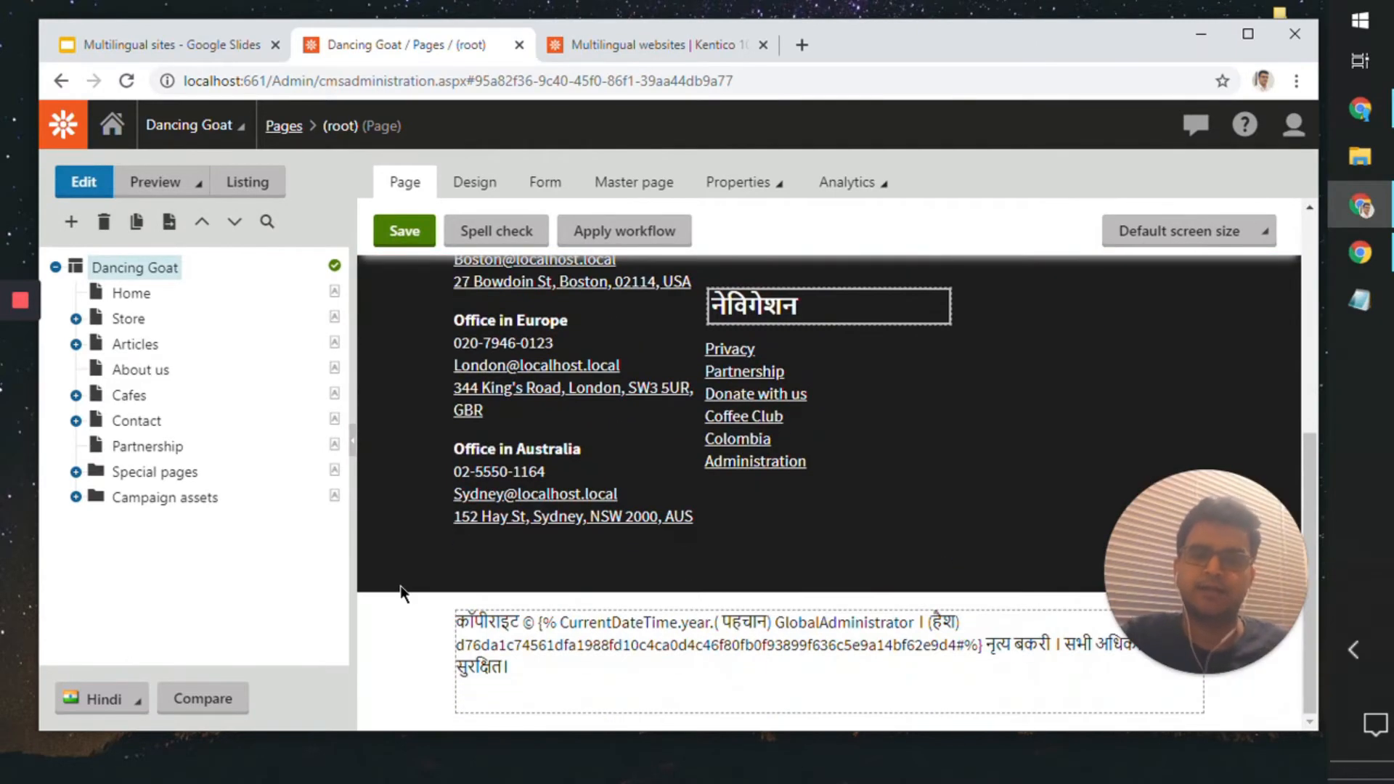
pyautogui.scroll(5, 401, 591)
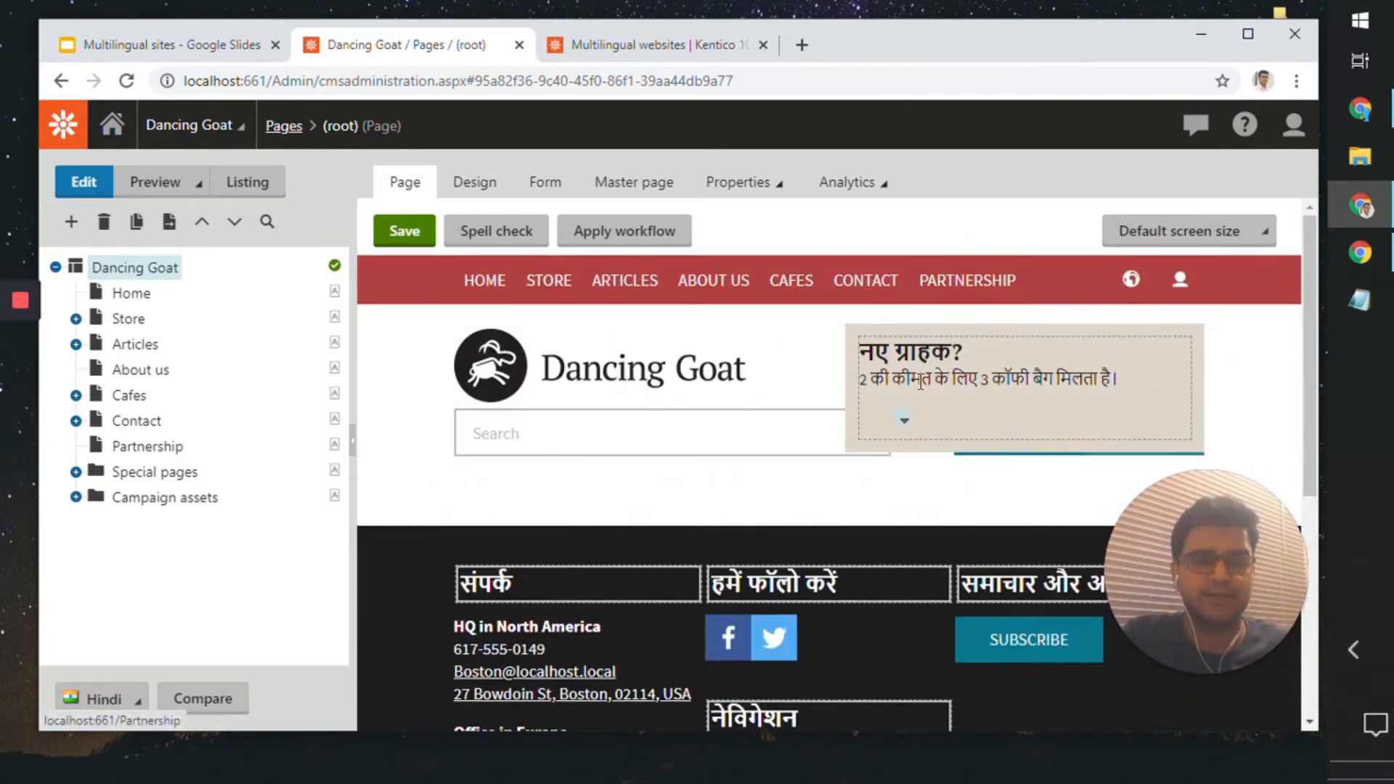
pyautogui.scroll(-5, 433, 413)
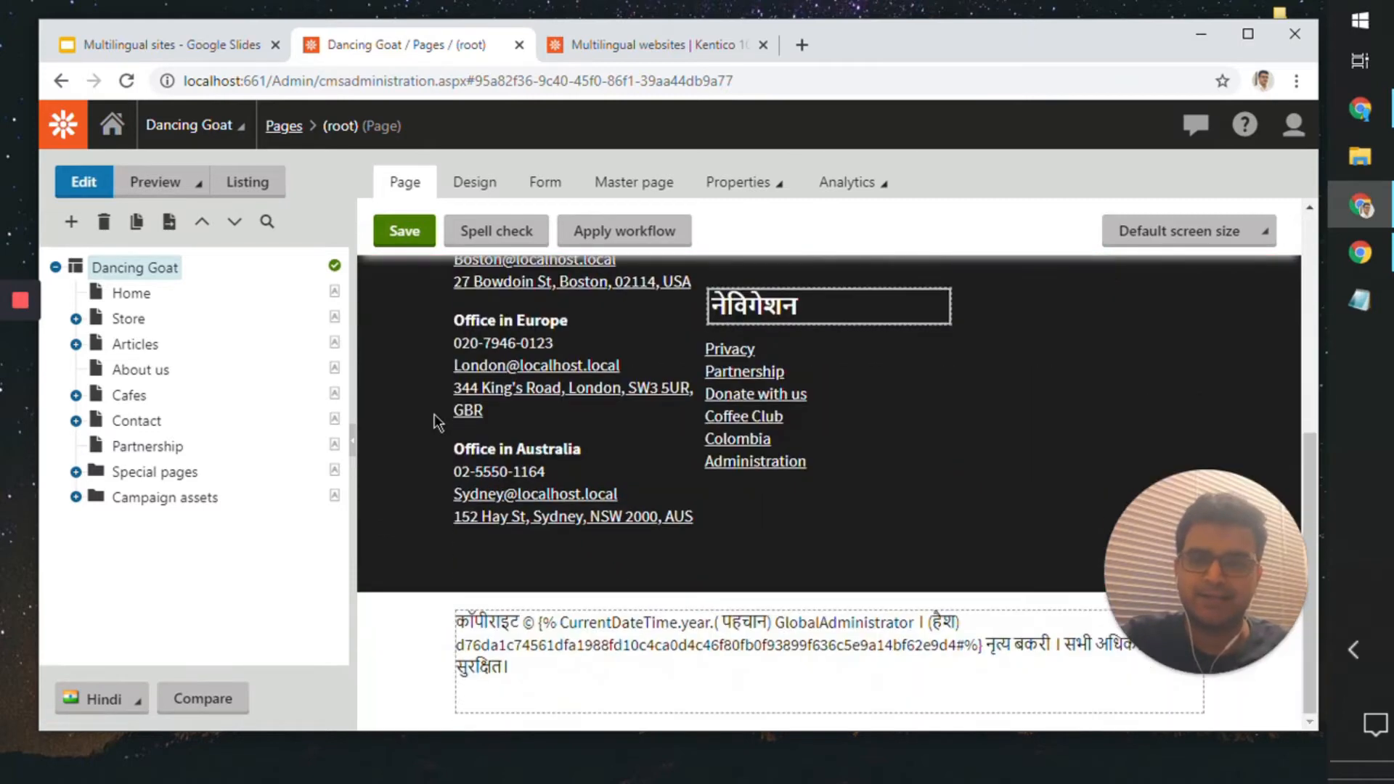
pyautogui.scroll(5, 434, 414)
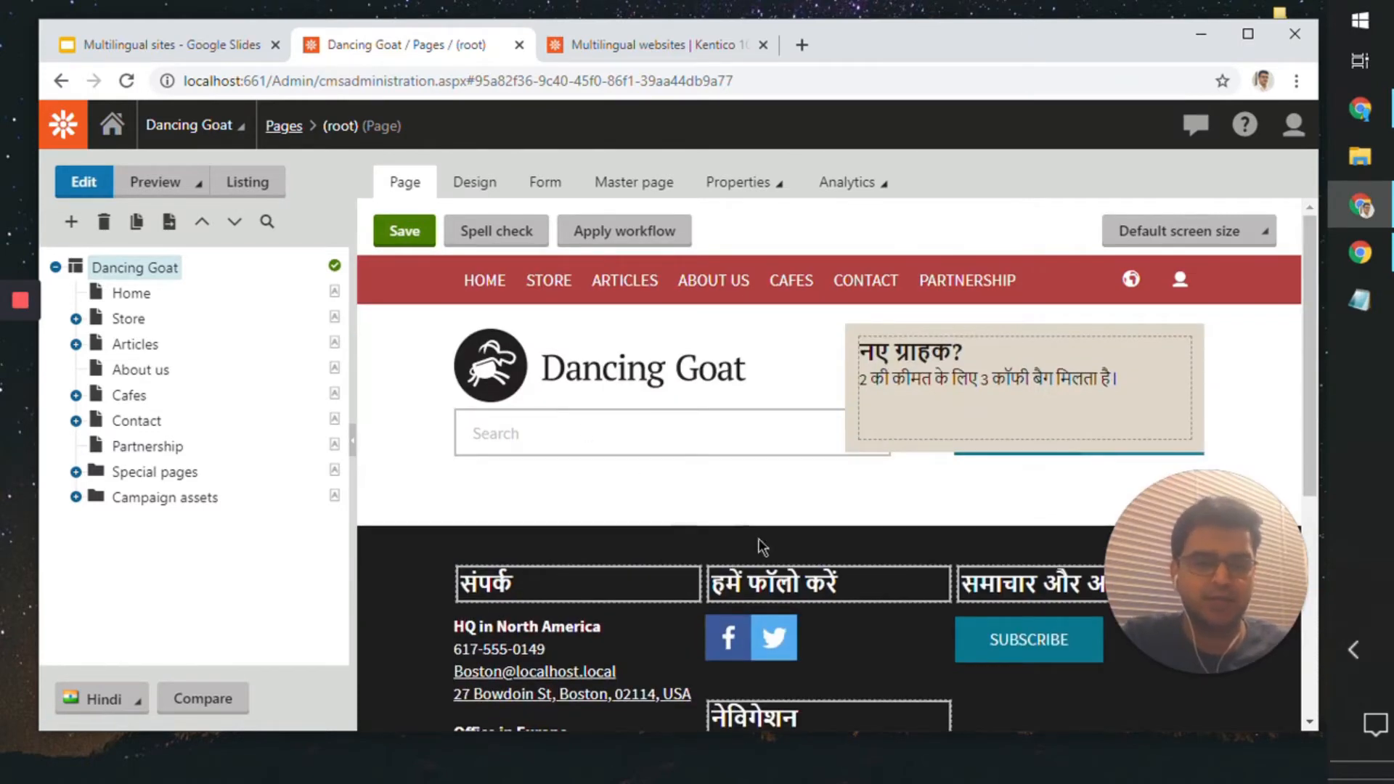
pyautogui.click(857, 578)
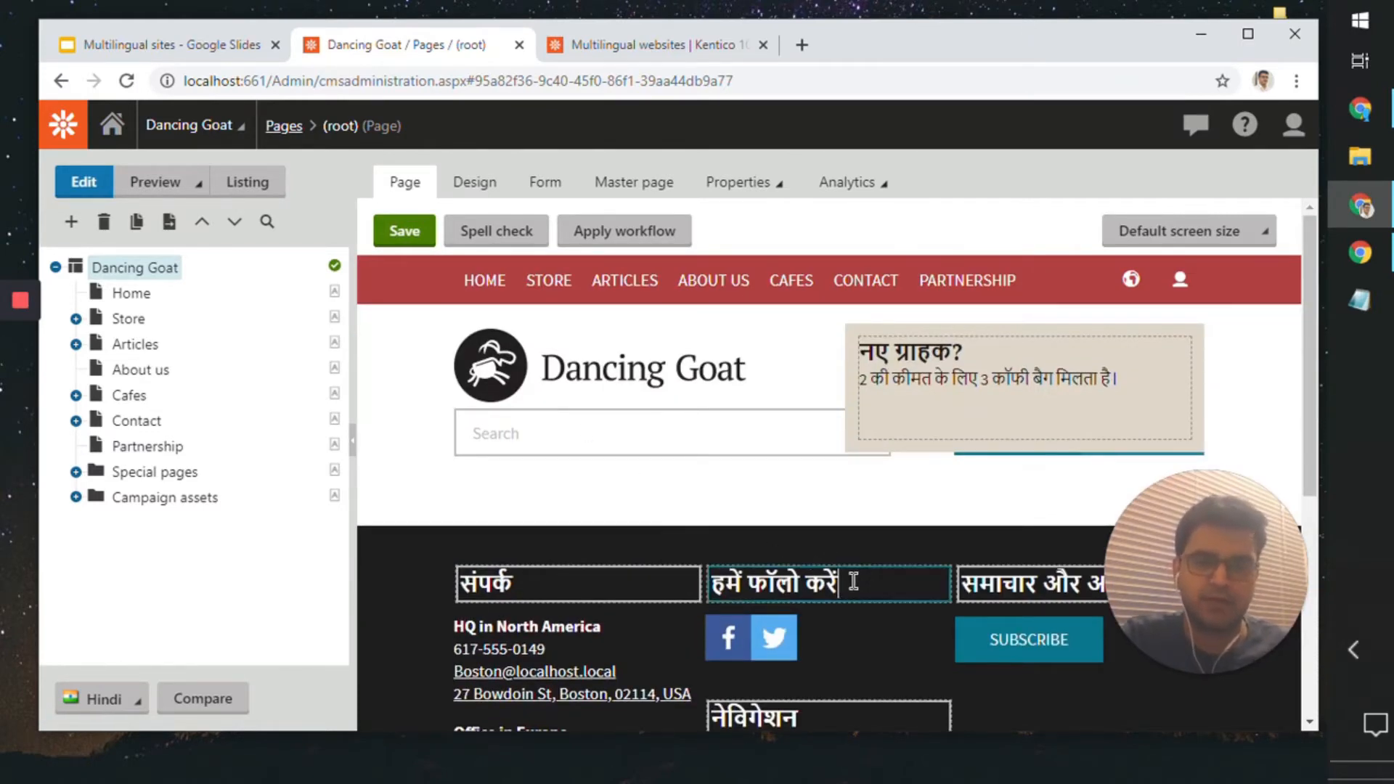
pyautogui.moveTo(855, 578); pyautogui.dragTo(712, 574)
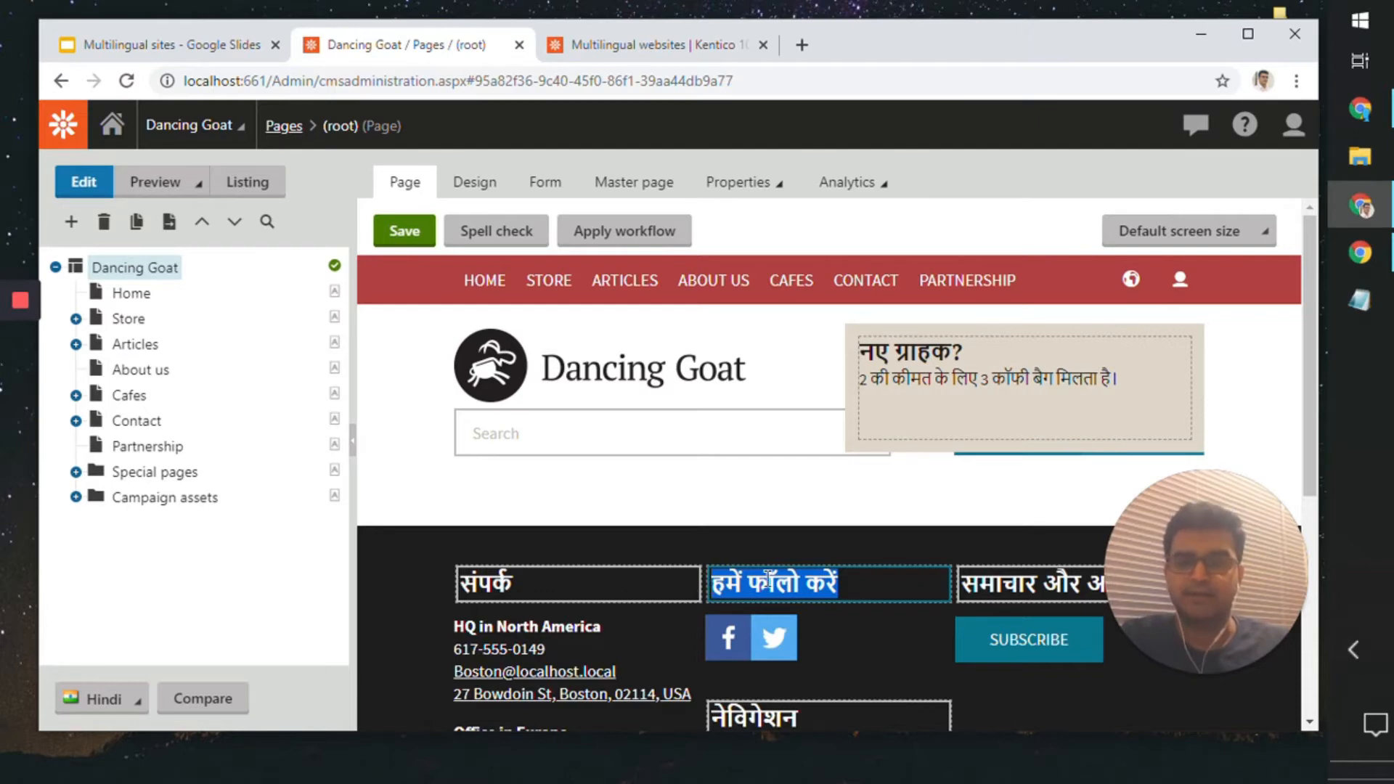
pyautogui.scroll(-9, 767, 579)
pyautogui.scroll(7, 767, 579)
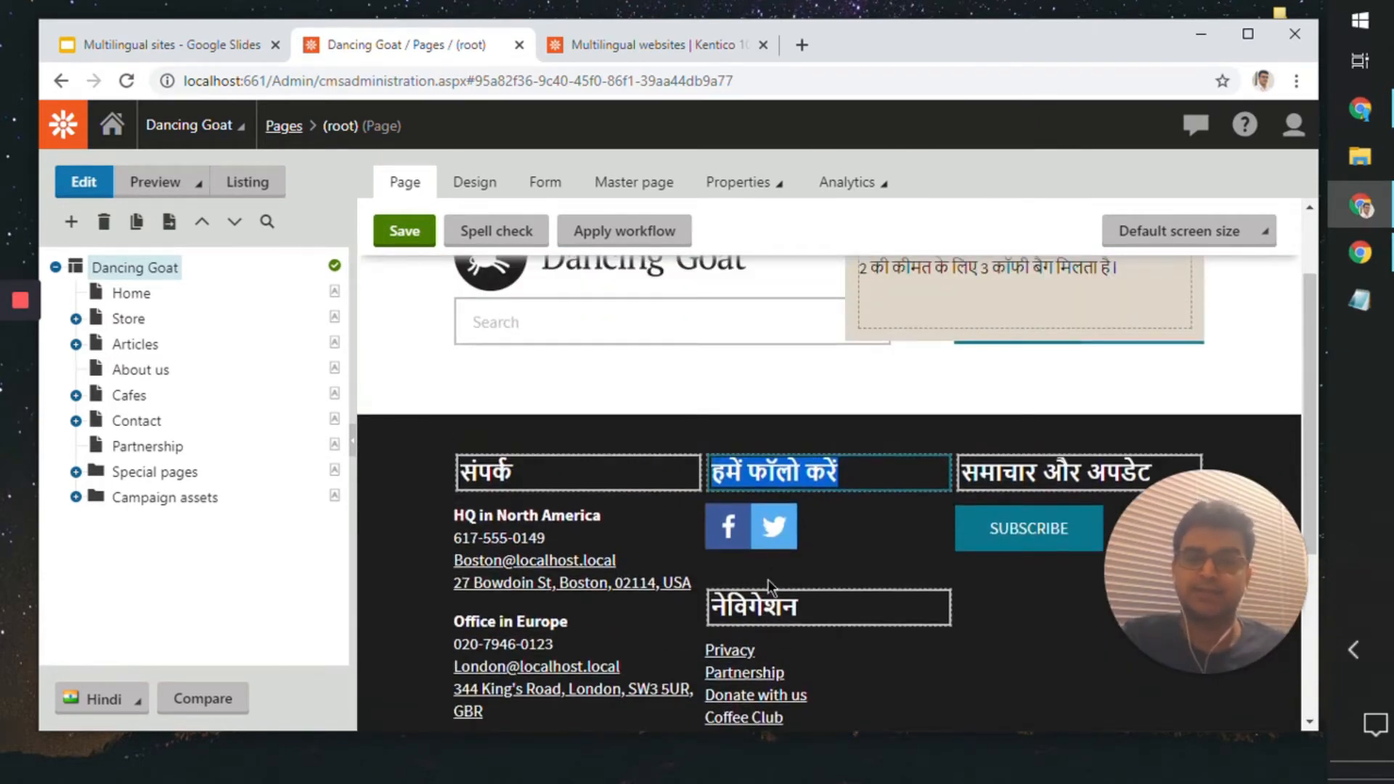
pyautogui.scroll(1, 768, 584)
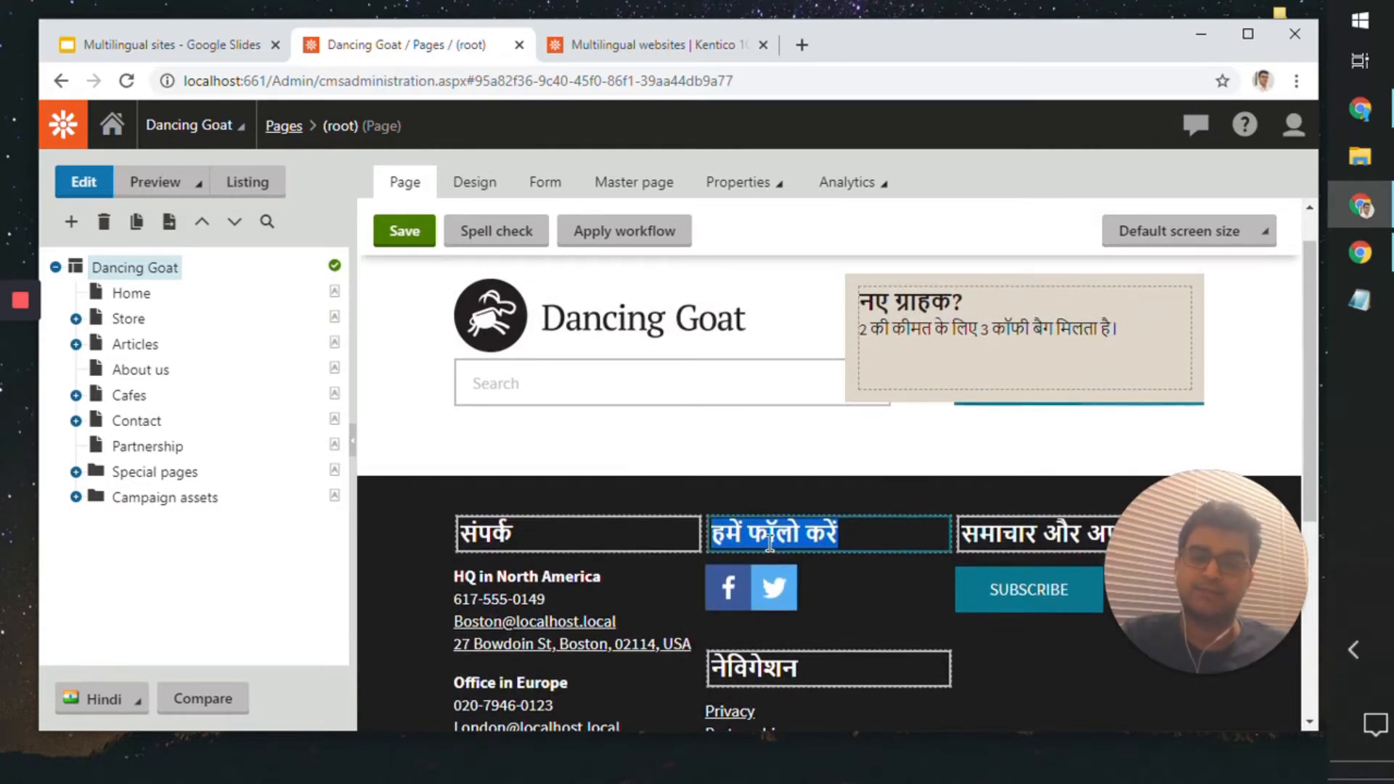
pyautogui.click(873, 533)
pyautogui.scroll(1, 873, 535)
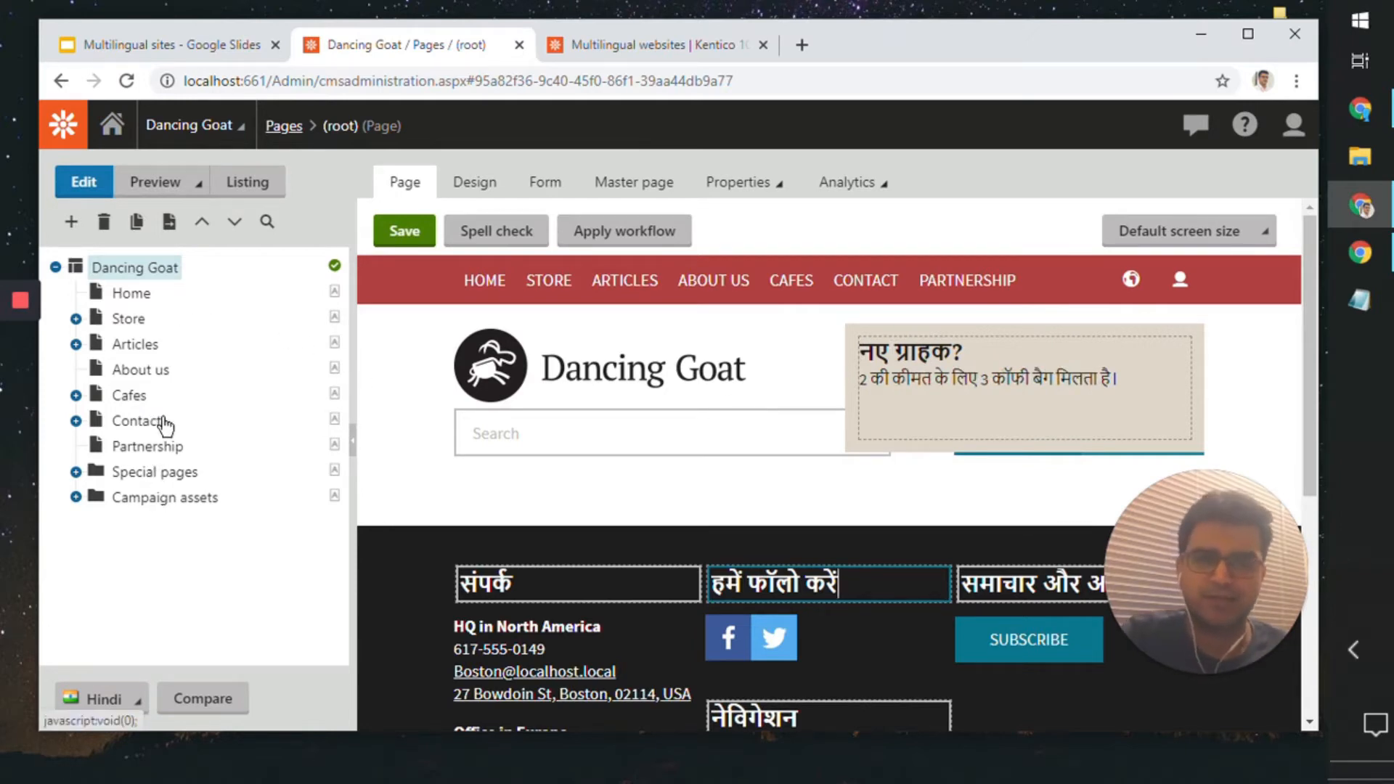
pyautogui.click(425, 230)
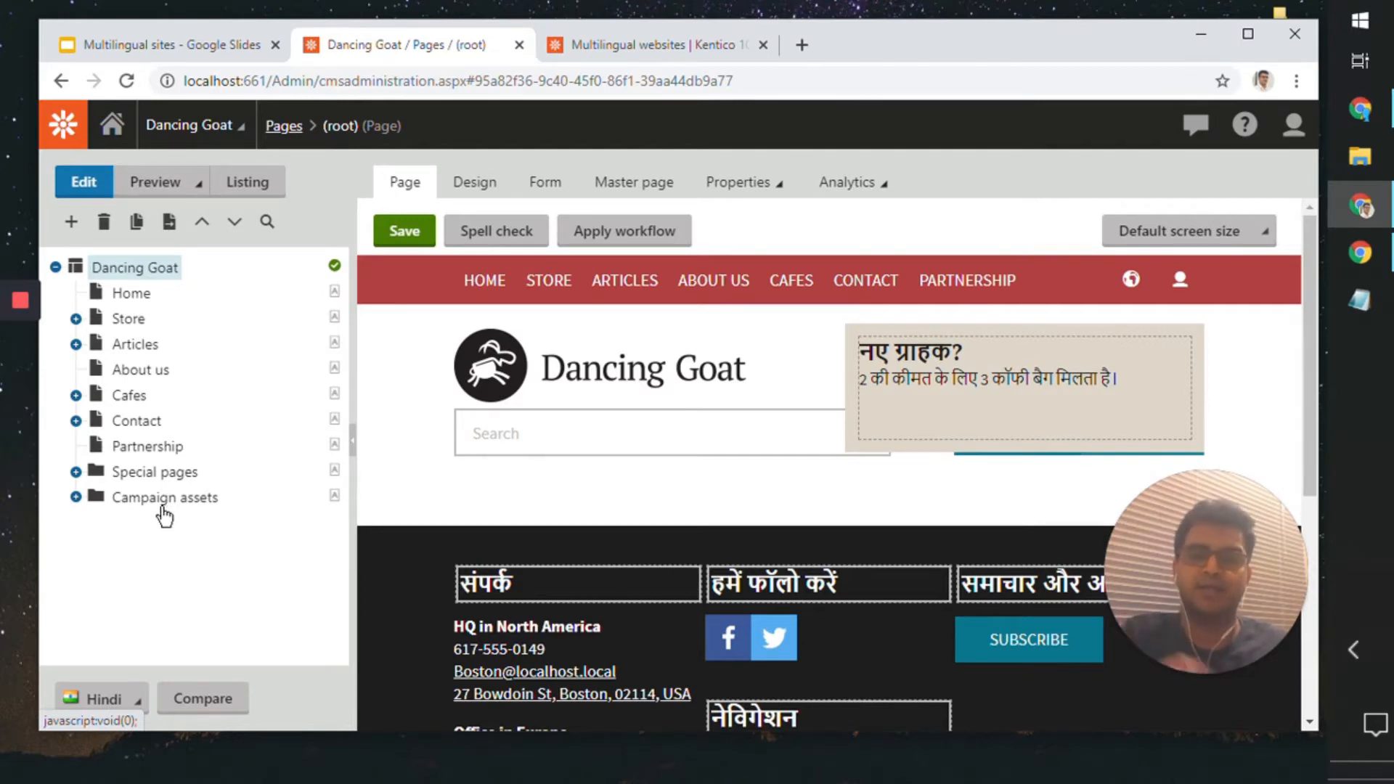
# Step: Create the Hindi version of the Home page by submitting it to Microsoft Translator from English - United States (default)
pyautogui.click(141, 291)
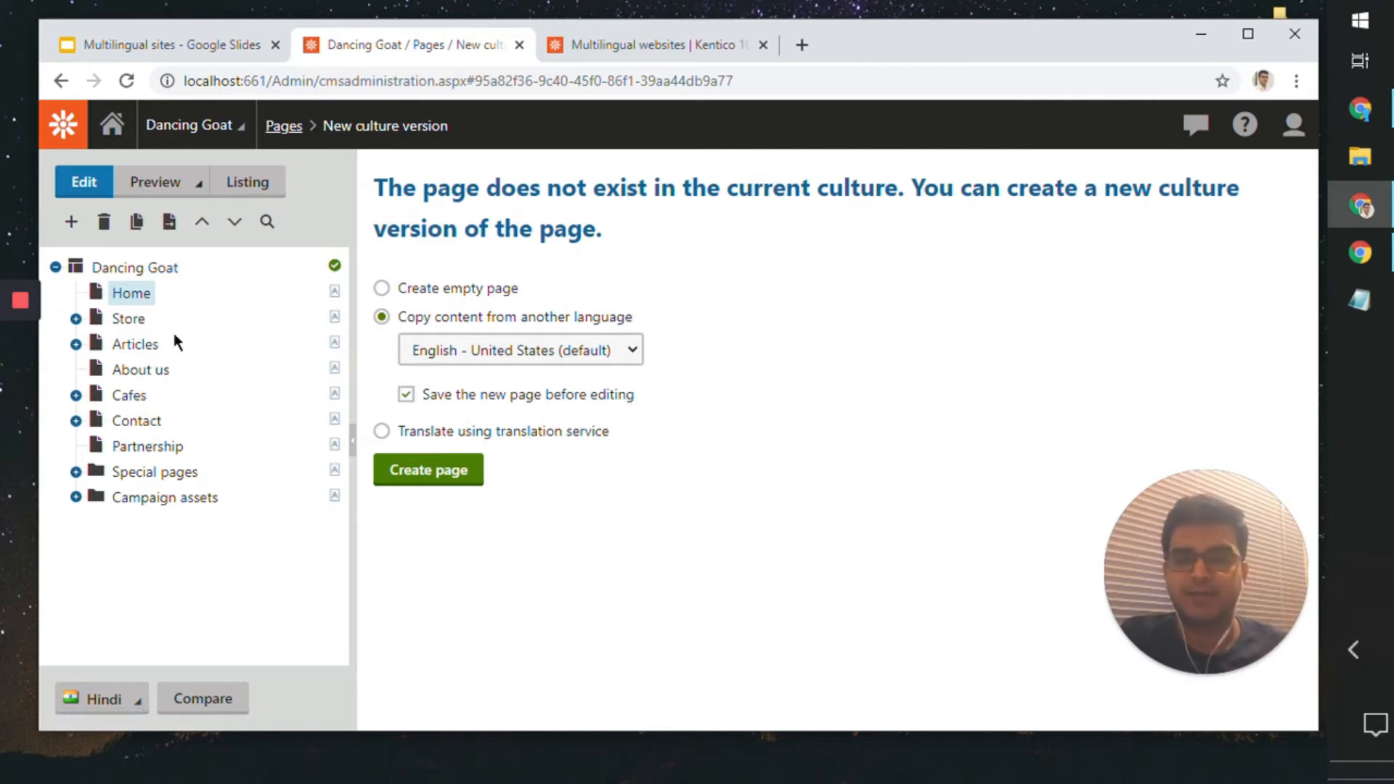
pyautogui.click(566, 434)
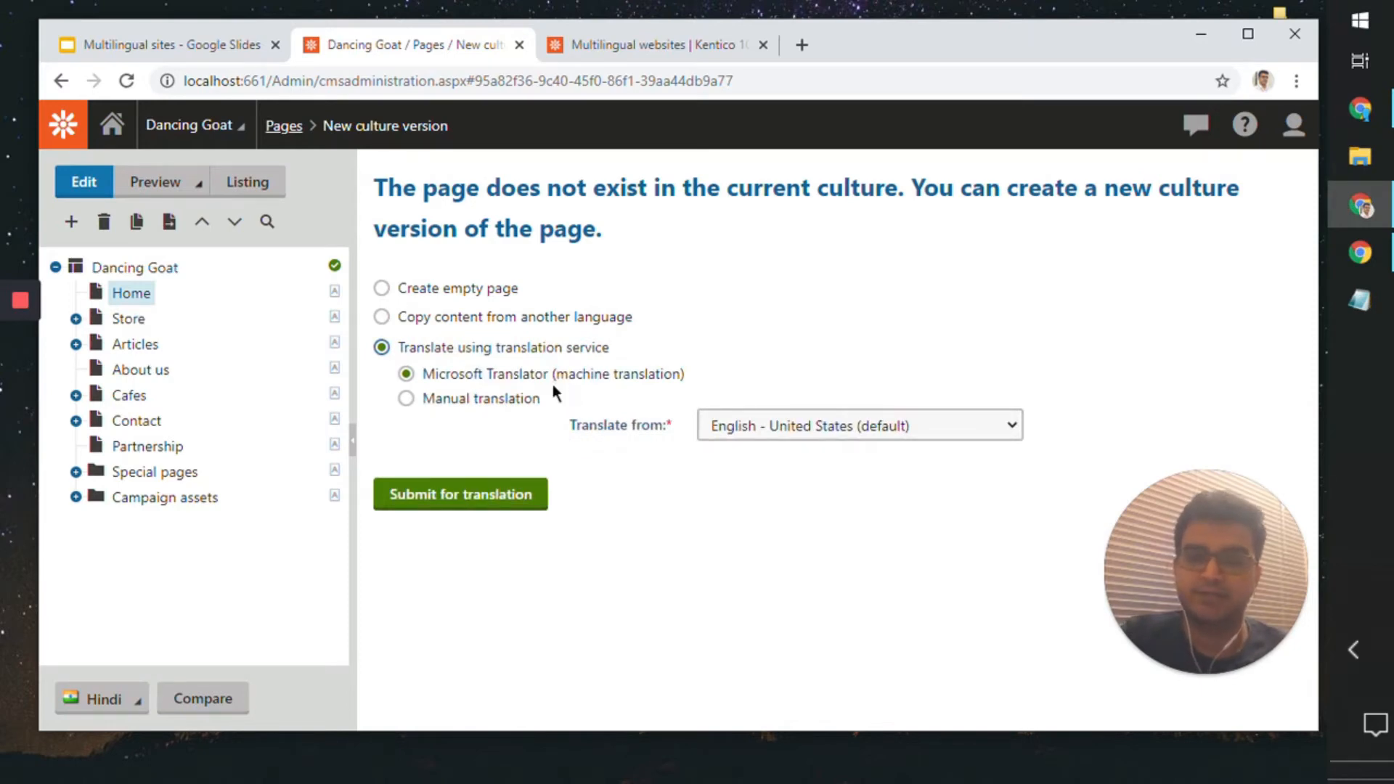
pyautogui.click(526, 507)
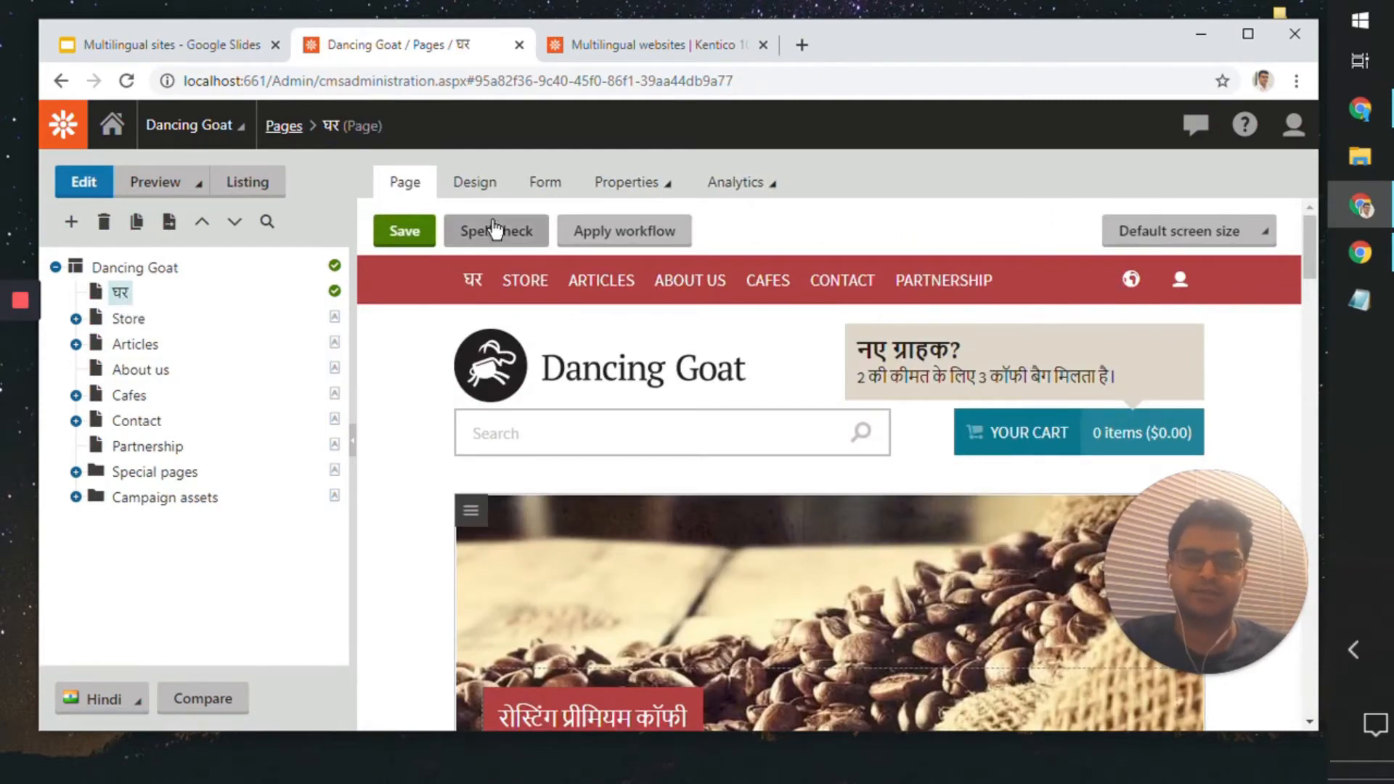
# Step: Review the translated Hindi Home page from banner to footer and save it
pyautogui.scroll(-10, 625, 409)
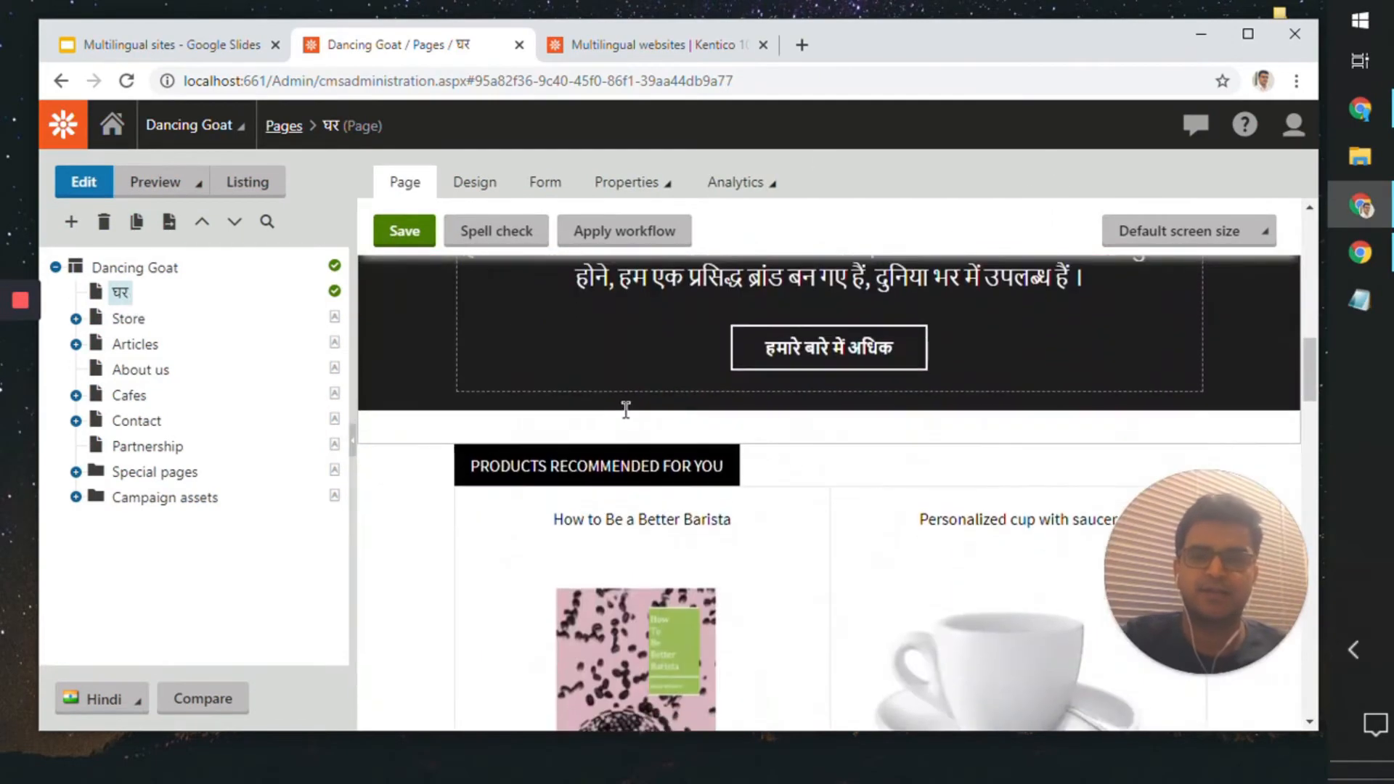
pyautogui.scroll(-10, 626, 410)
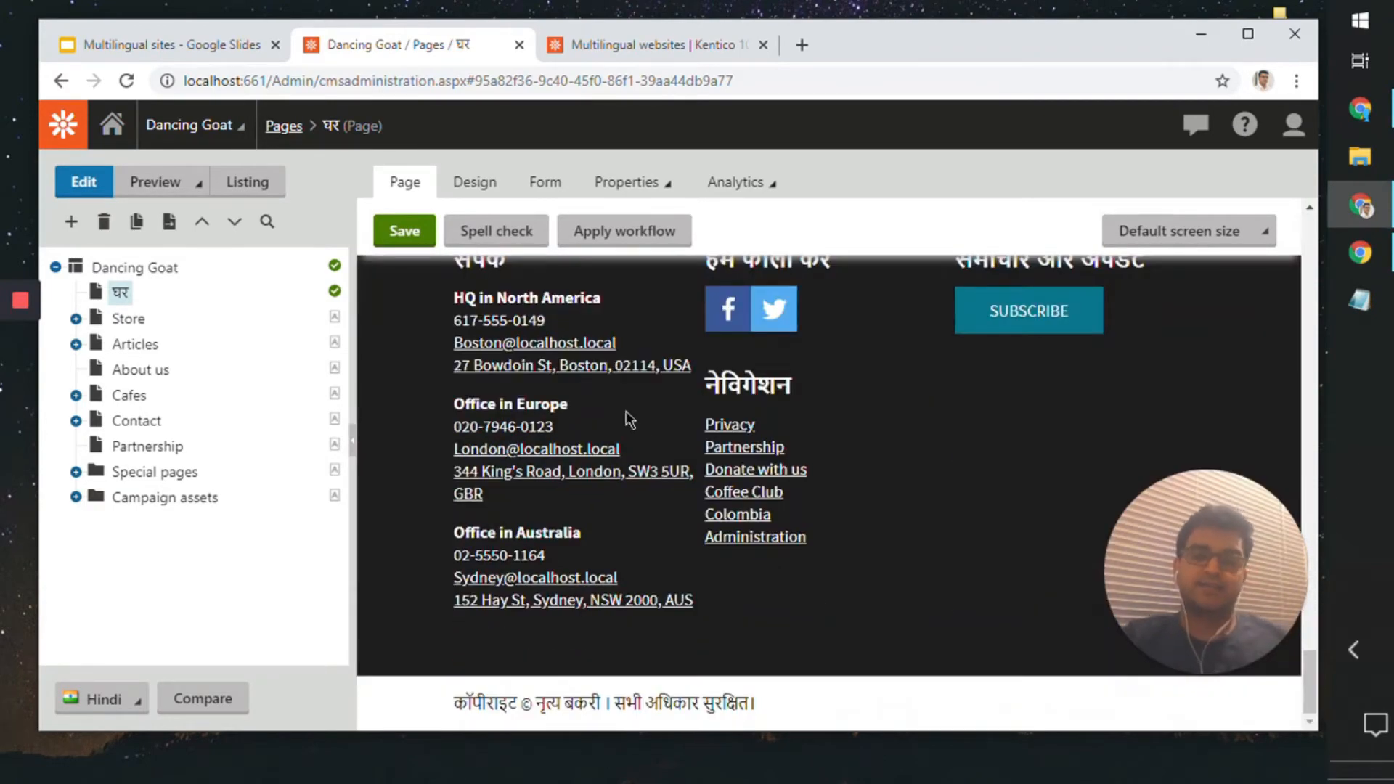
pyautogui.scroll(20, 628, 419)
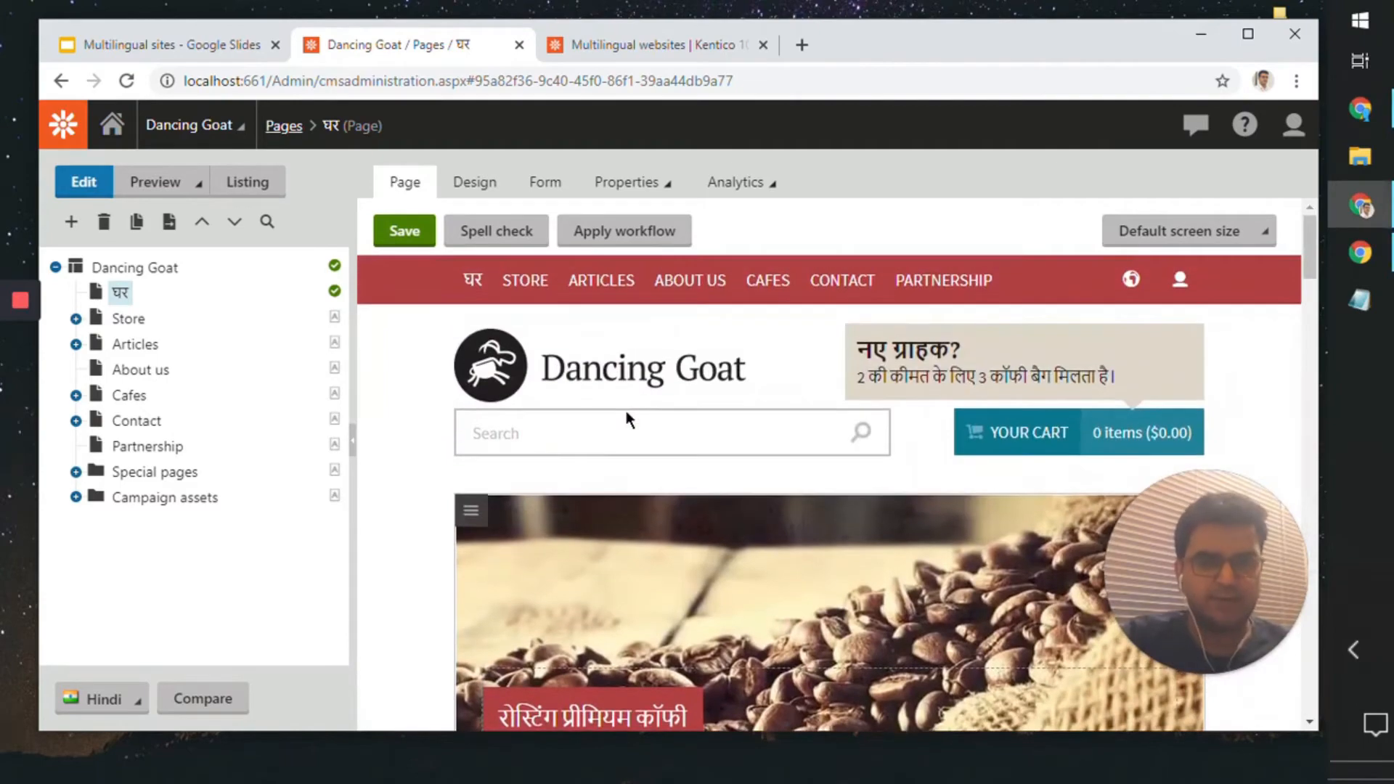
pyautogui.scroll(-5, 628, 419)
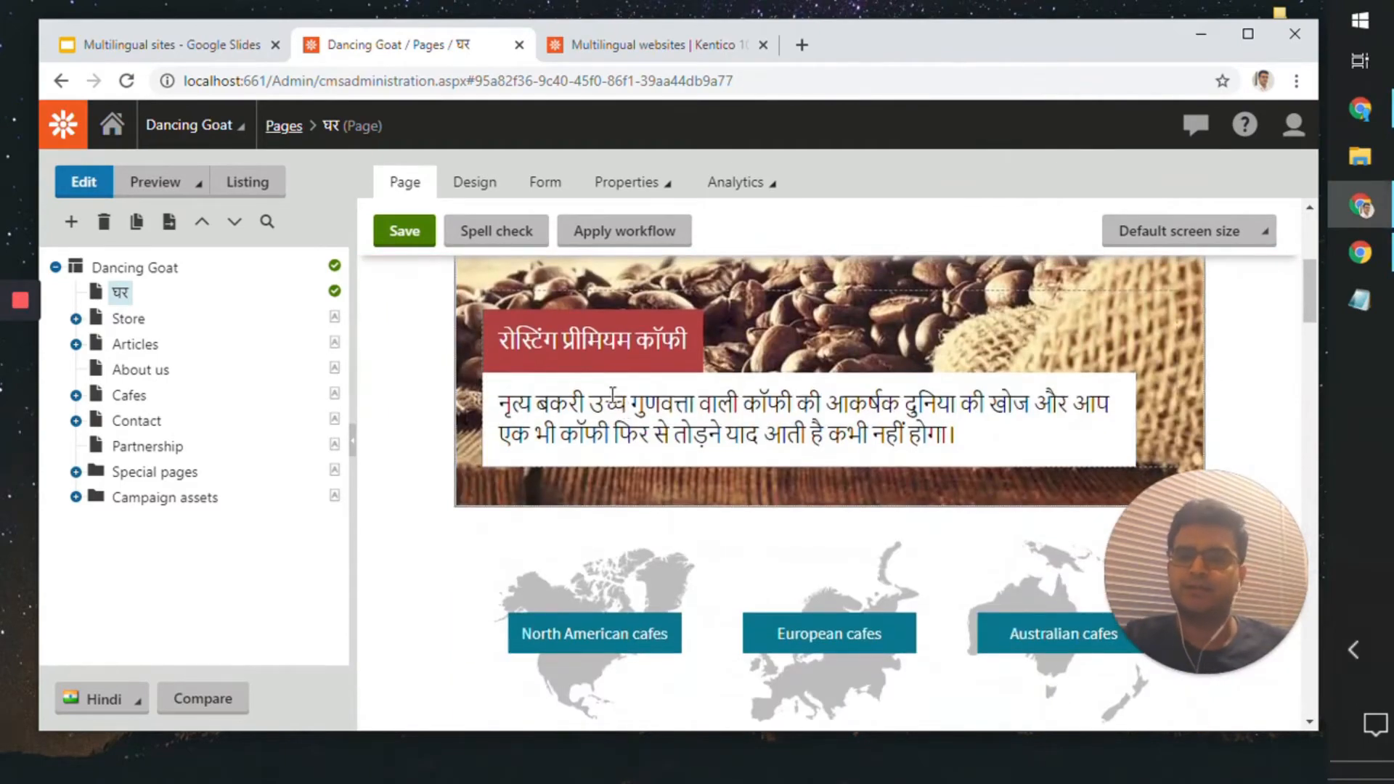
pyautogui.click(405, 231)
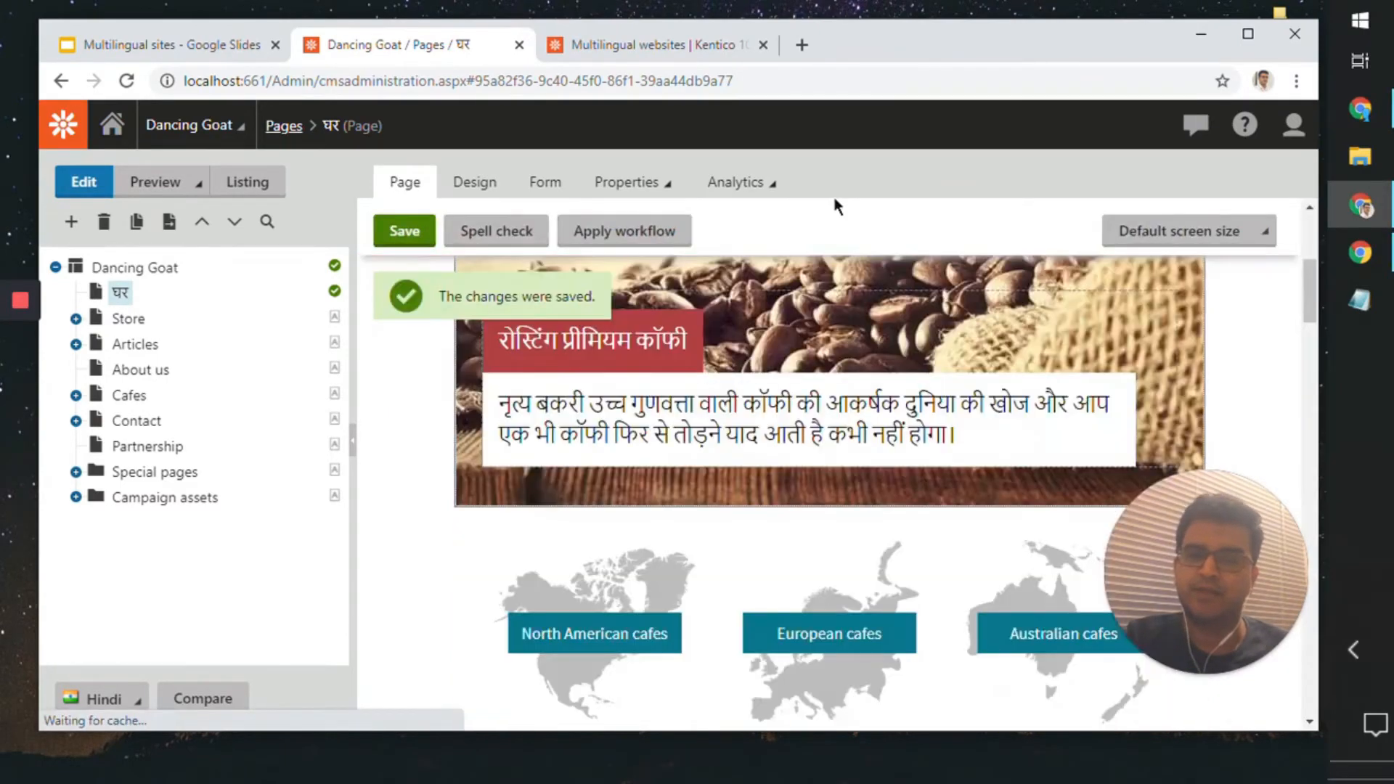
# Step: Switch to the guest browser window with the live Dancing Goat site, reload it, and change its language to dancinggoat.hi-in
pyautogui.click(1348, 257)
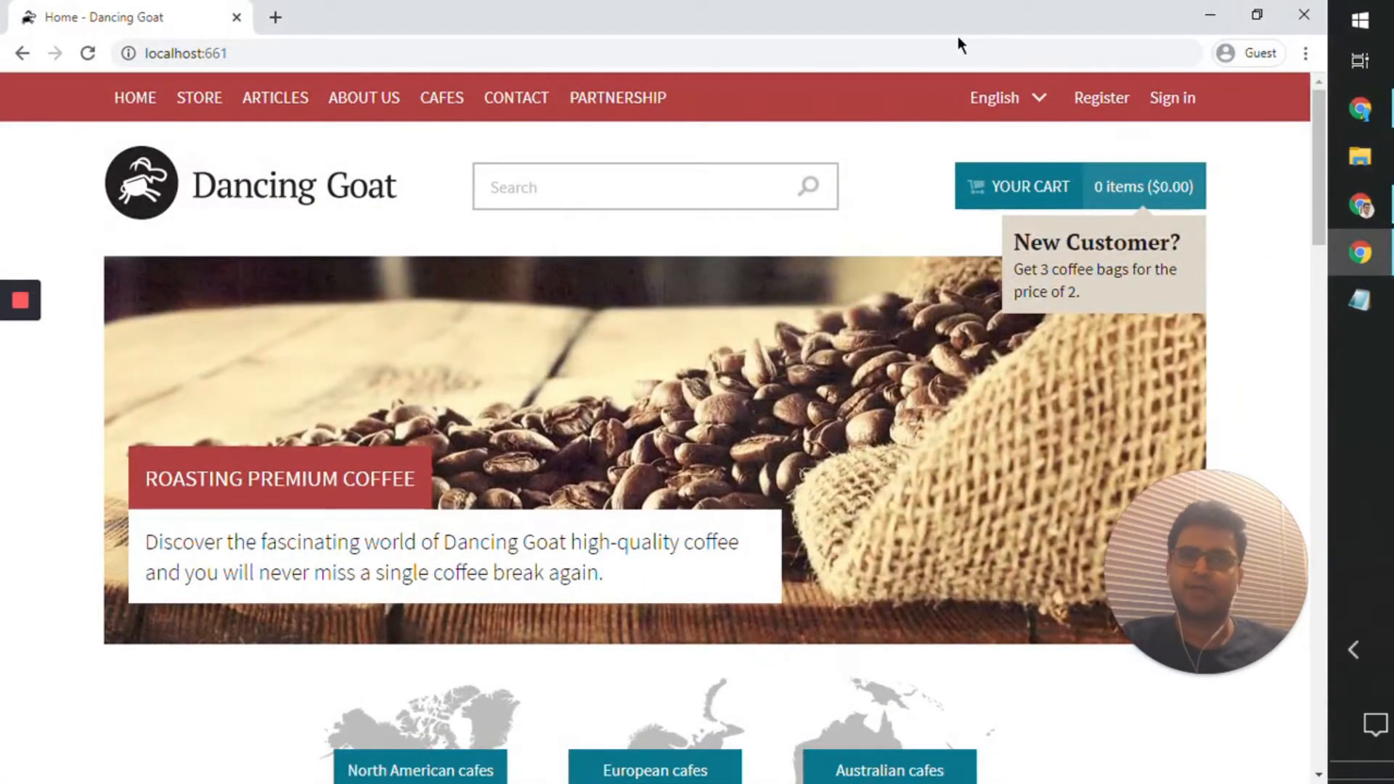
pyautogui.press('F5')
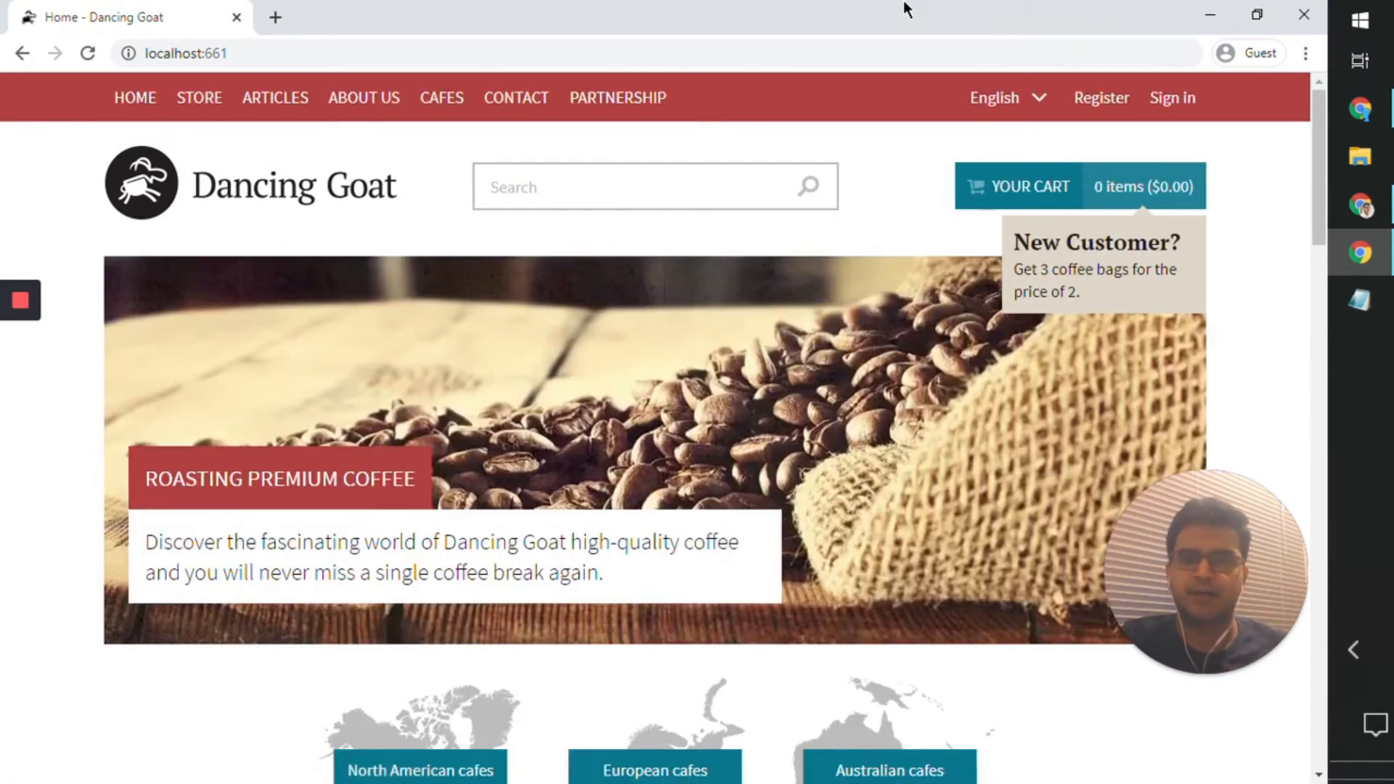
pyautogui.click(1020, 96)
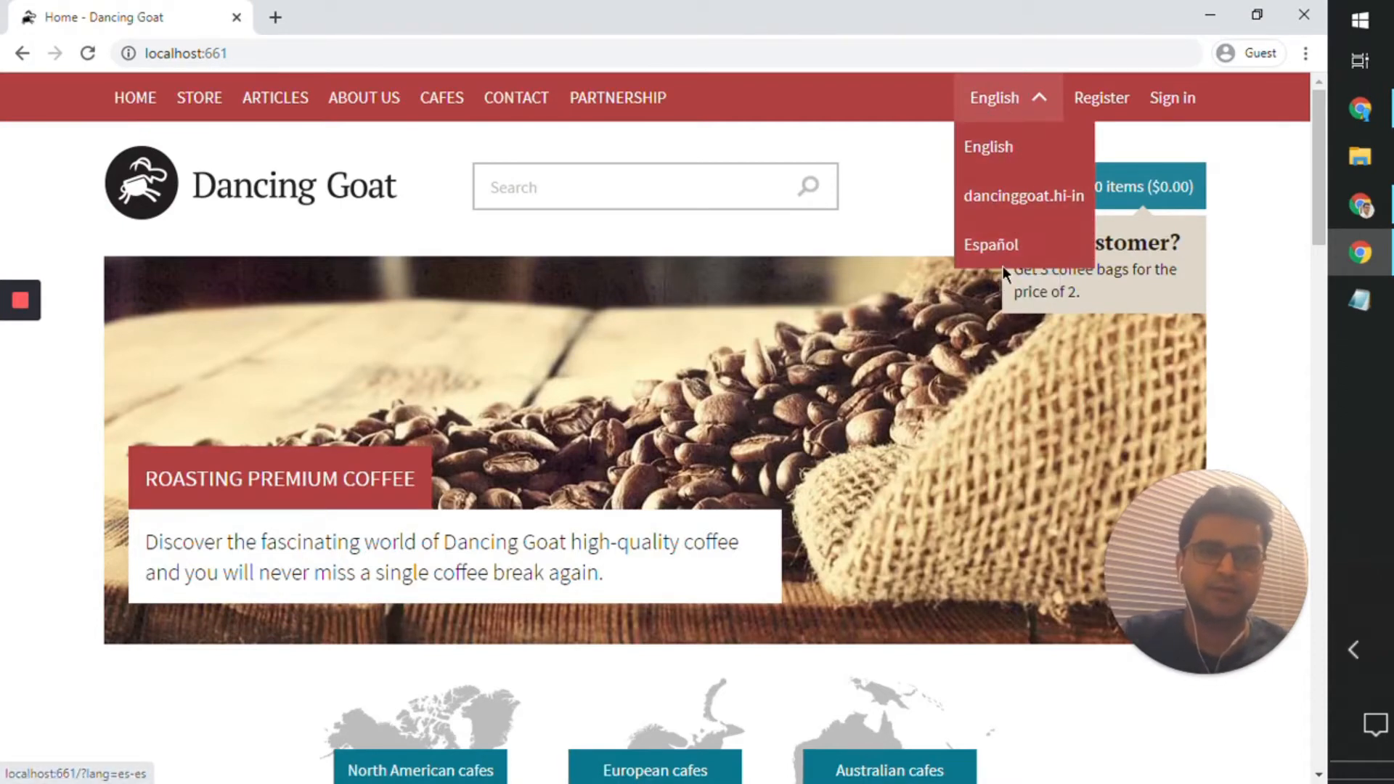
pyautogui.click(1024, 205)
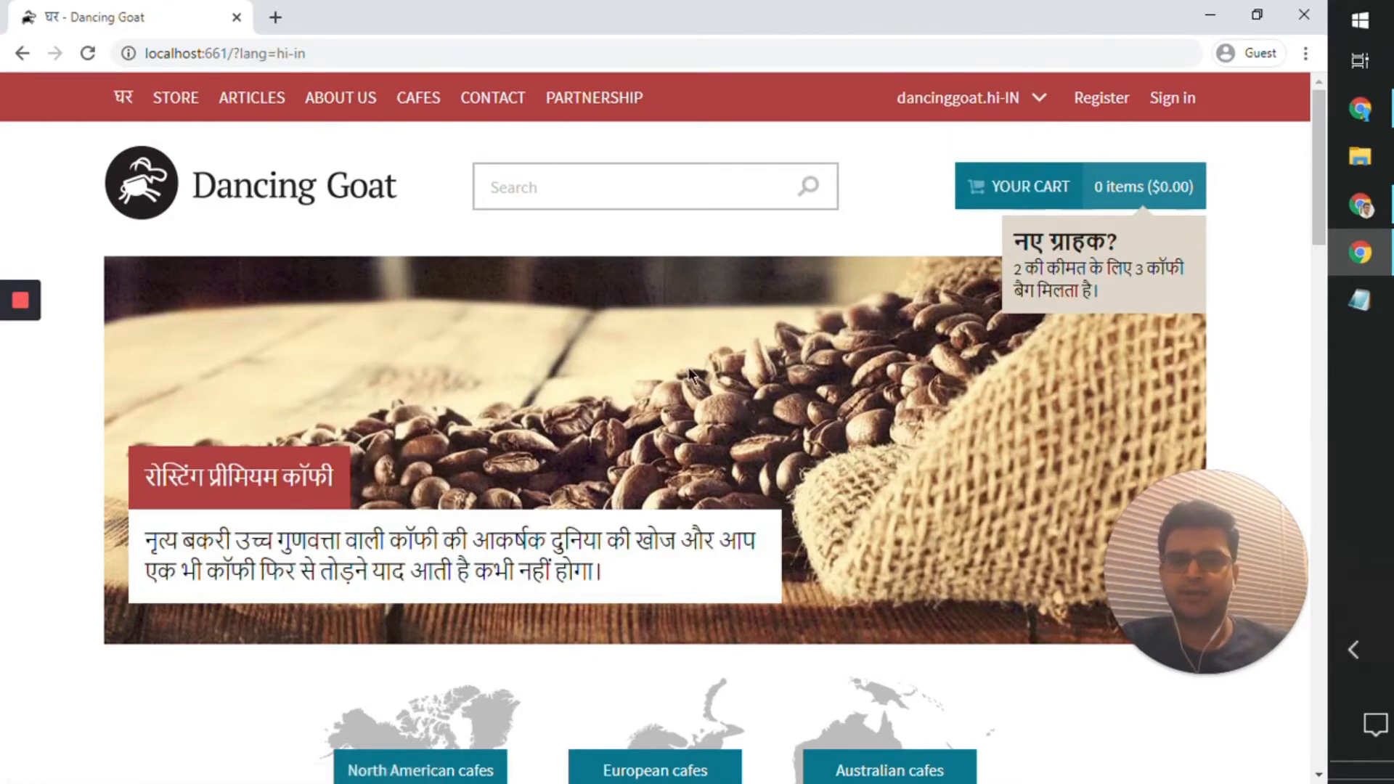
# Step: Look through the live Hindi home page down to the footer to check which content is translated
pyautogui.scroll(-10, 690, 374)
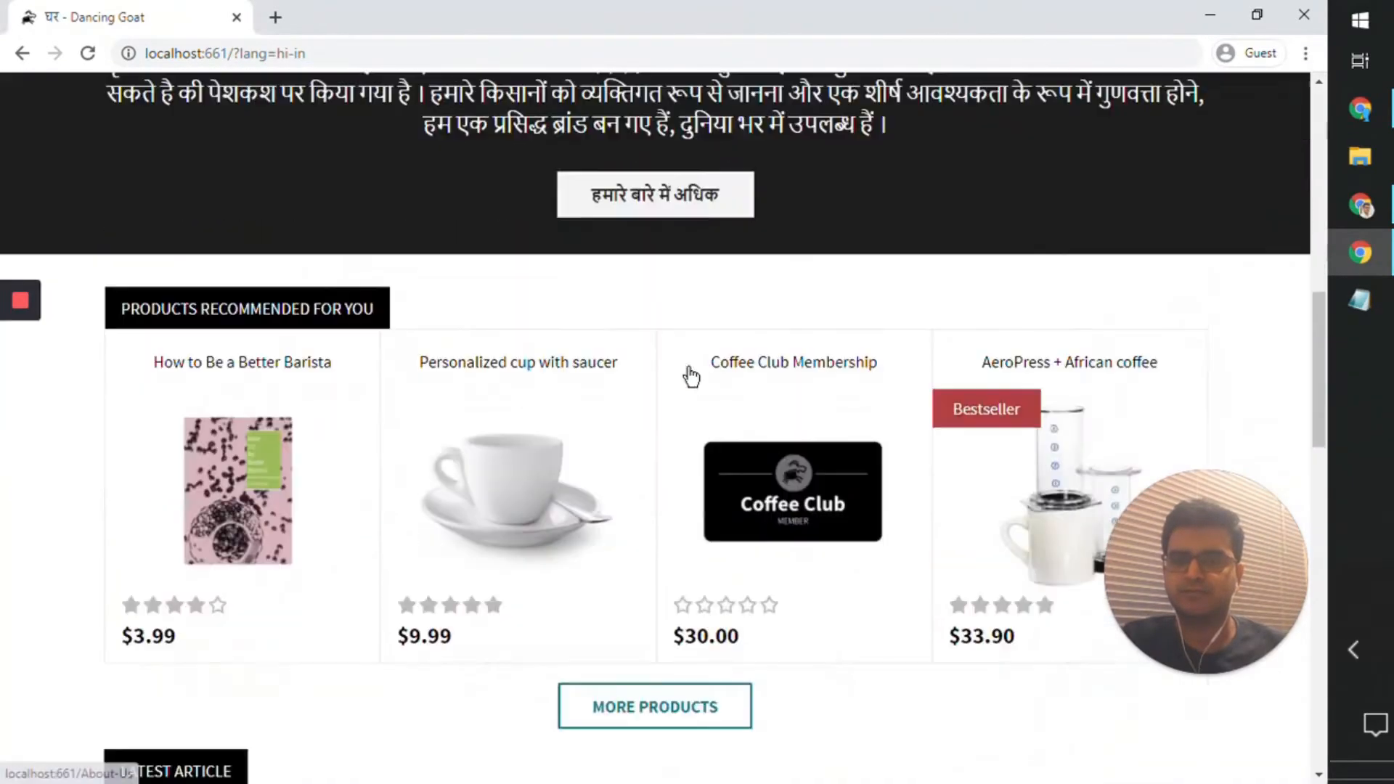
pyautogui.scroll(-15, 690, 375)
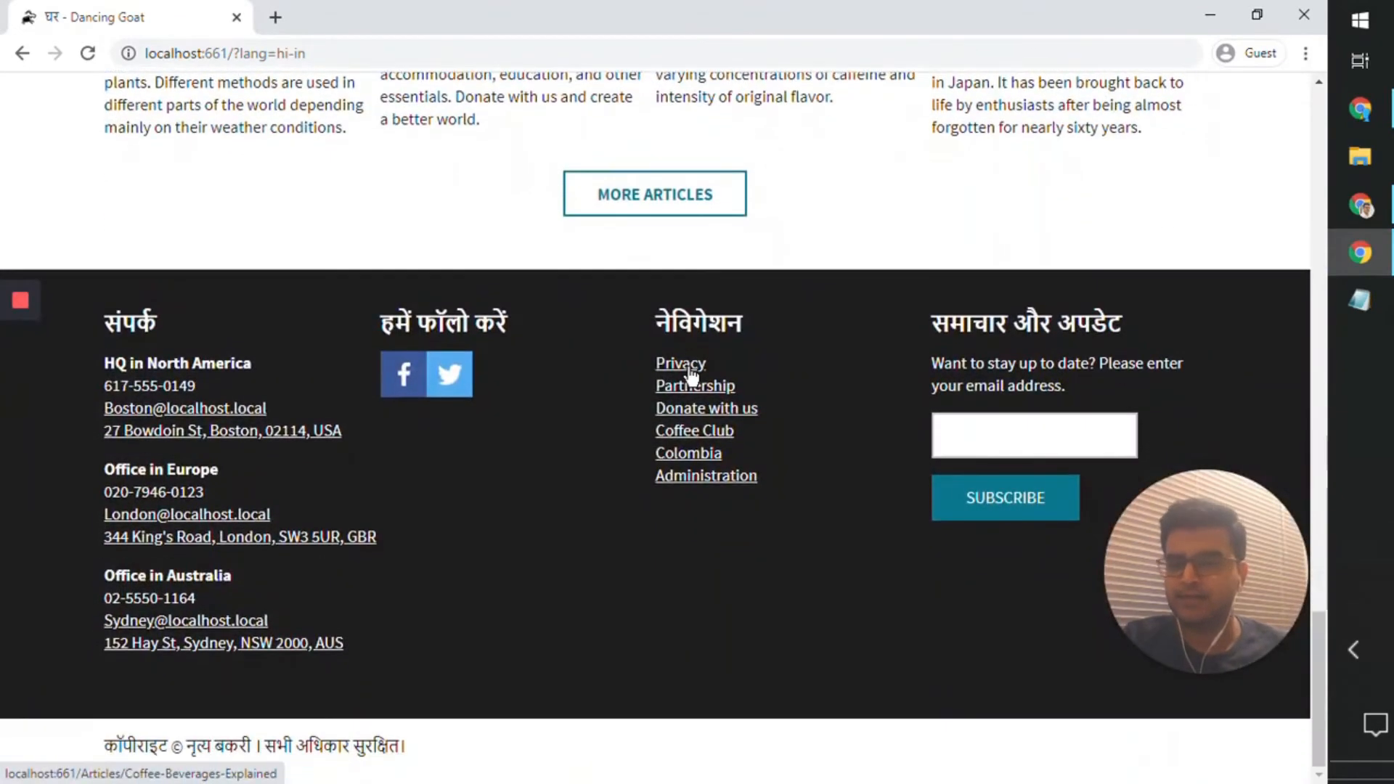
pyautogui.scroll(20, 690, 374)
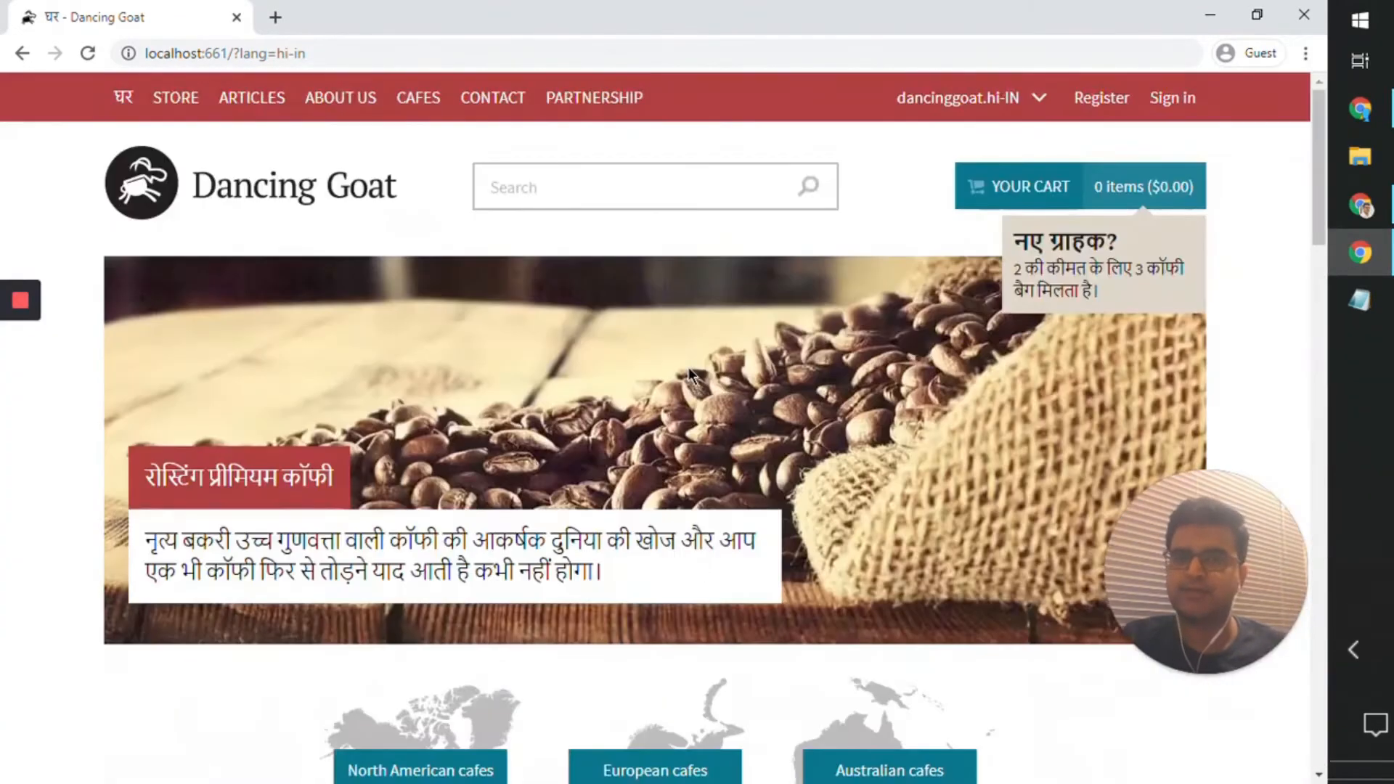
pyautogui.scroll(-8, 688, 369)
pyautogui.scroll(8, 688, 370)
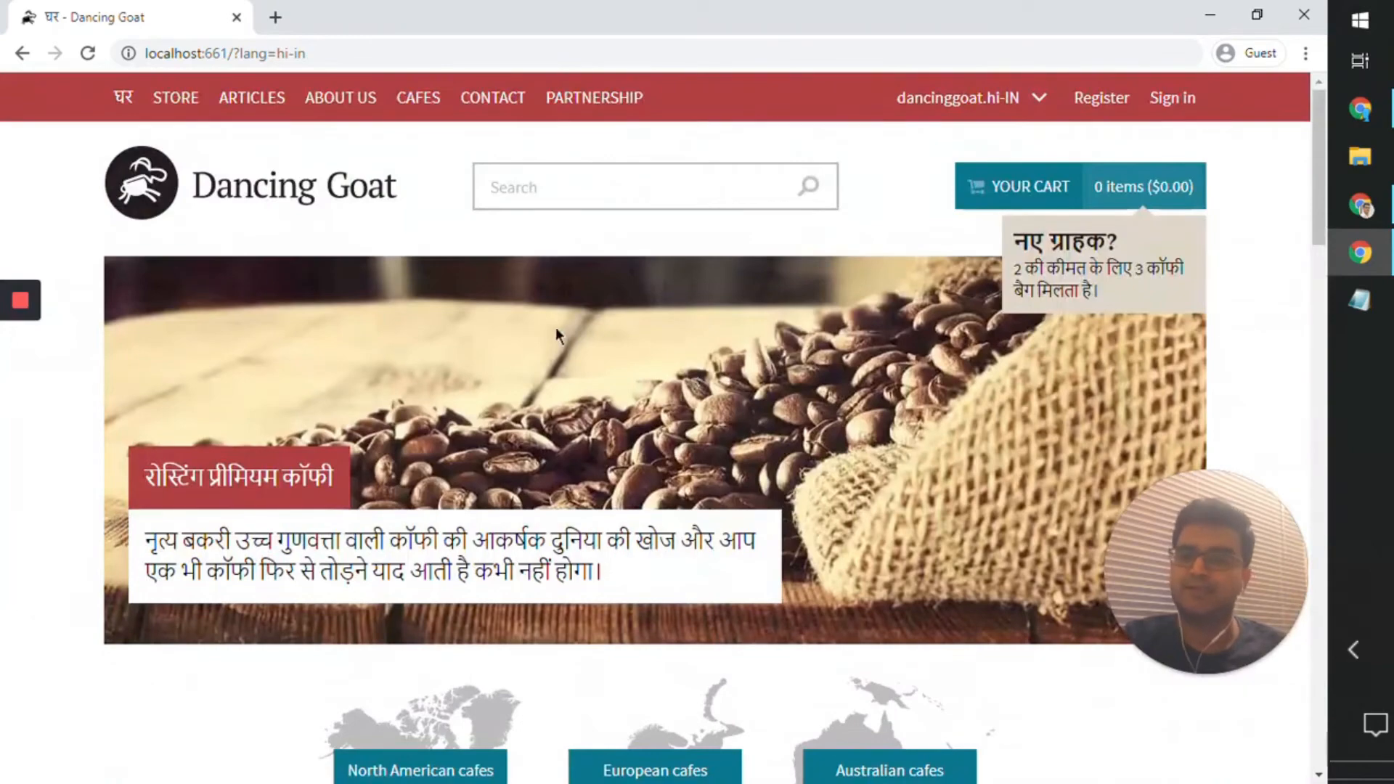
# Step: Open the Articles page of the live site and examine the language of its articles, dates and footer
pyautogui.click(256, 109)
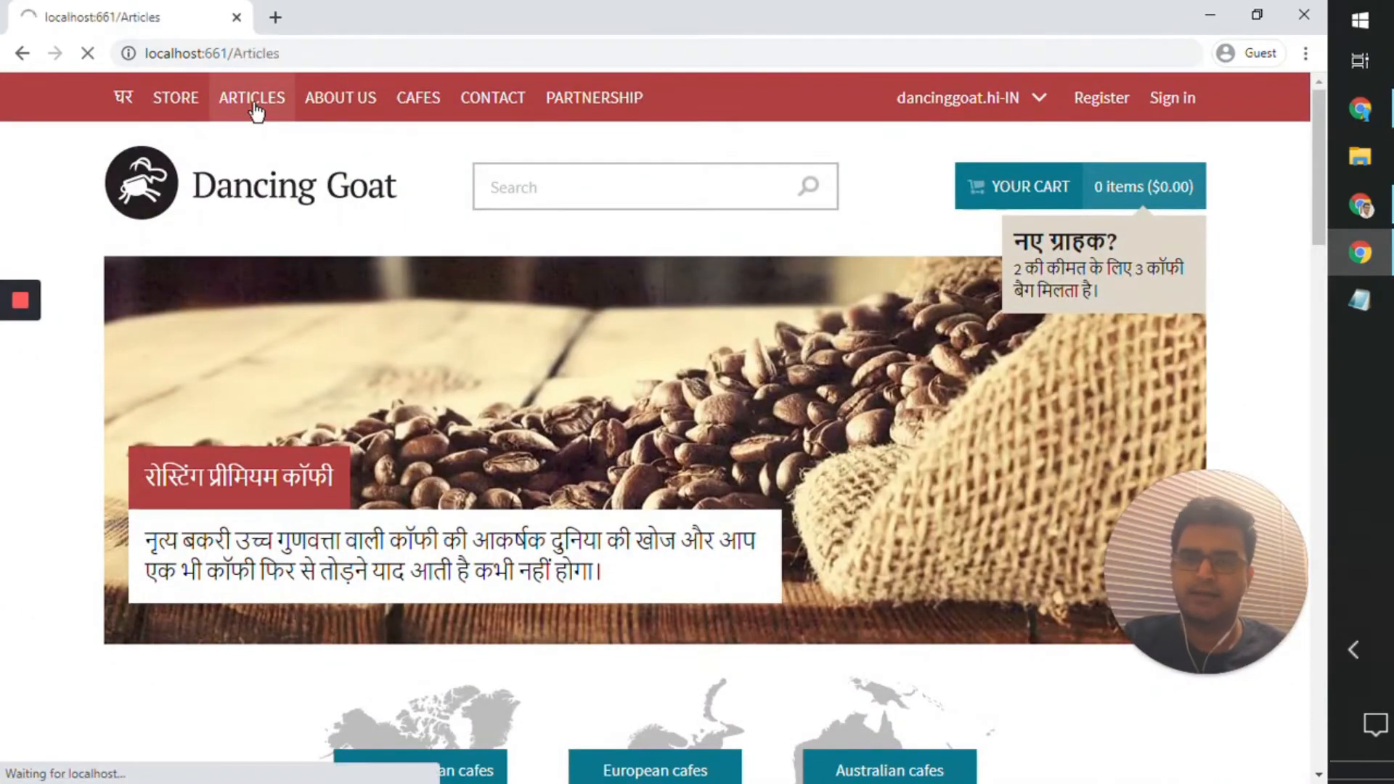
pyautogui.scroll(-12, 360, 411)
pyautogui.scroll(5, 365, 412)
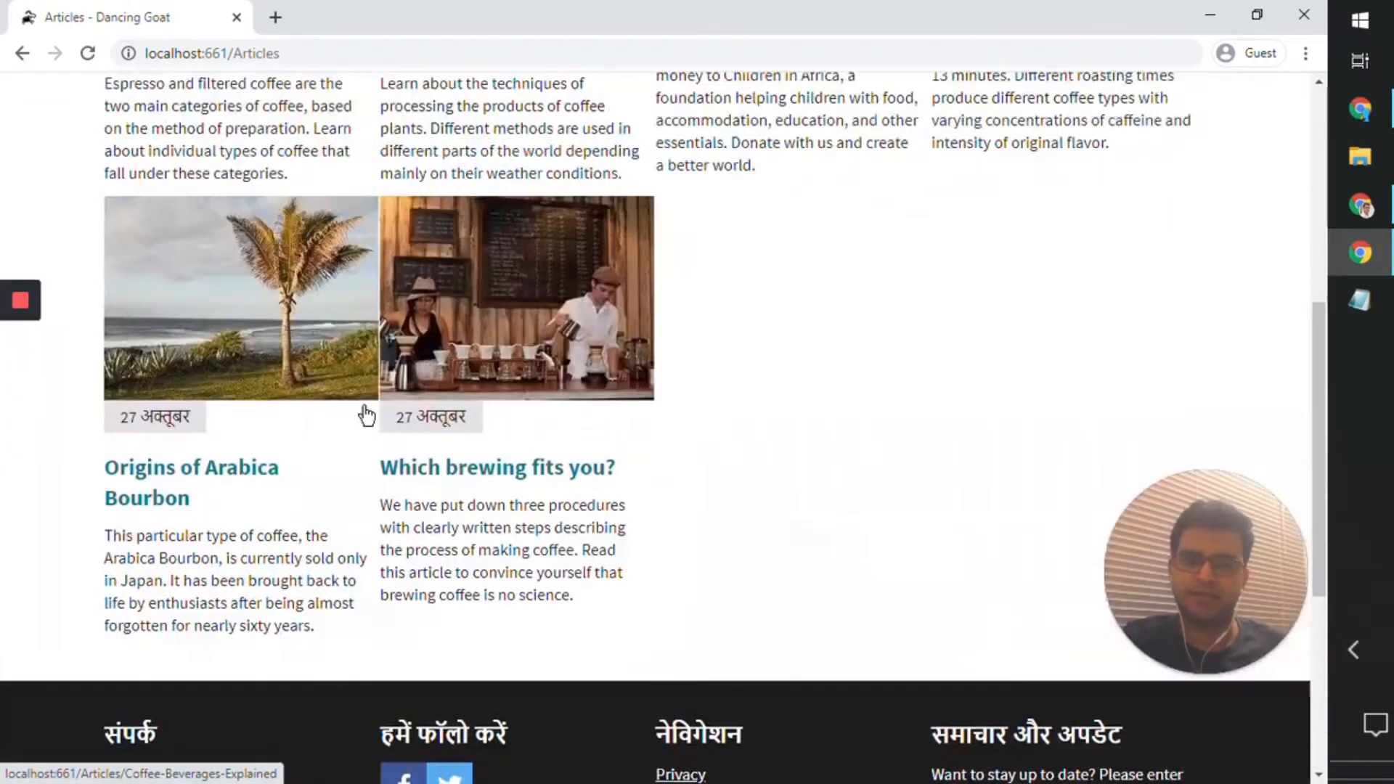
pyautogui.scroll(7, 365, 413)
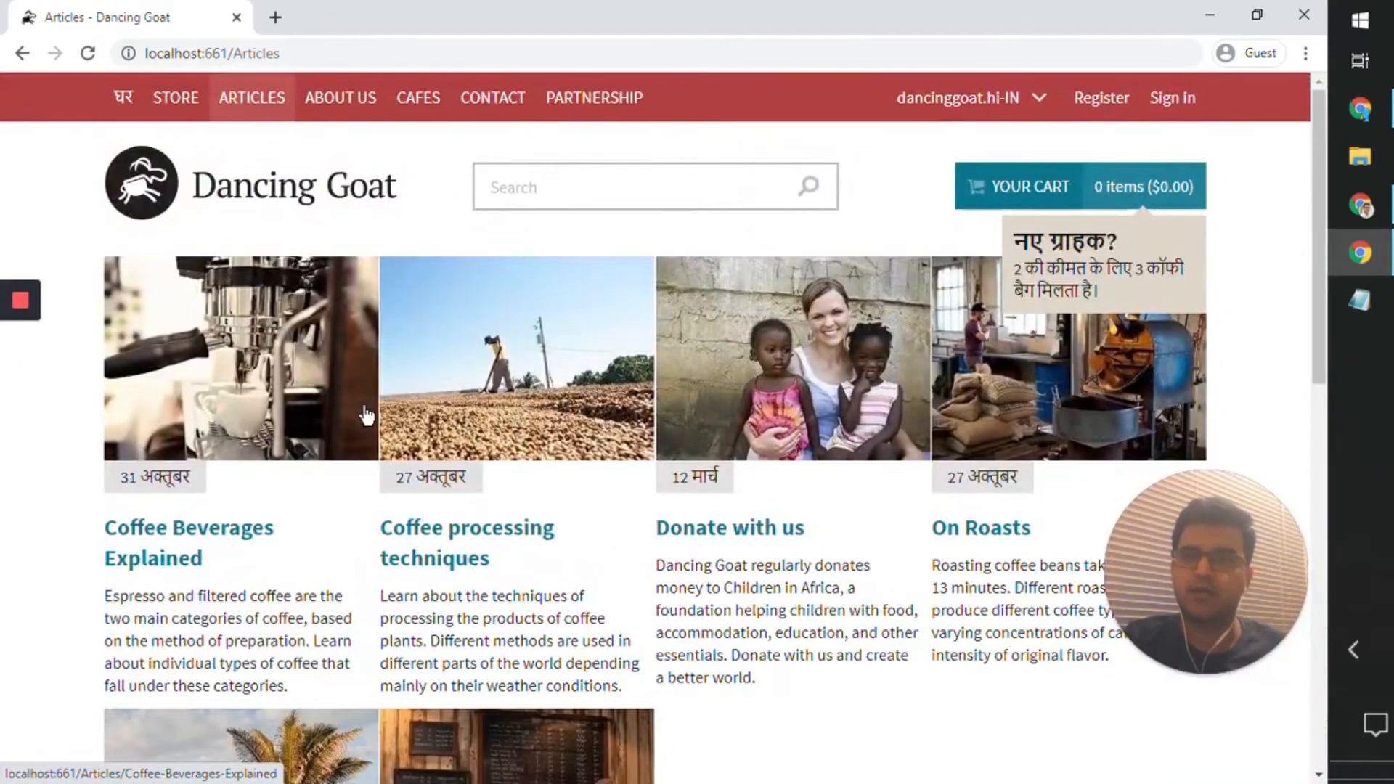
pyautogui.scroll(-12, 366, 414)
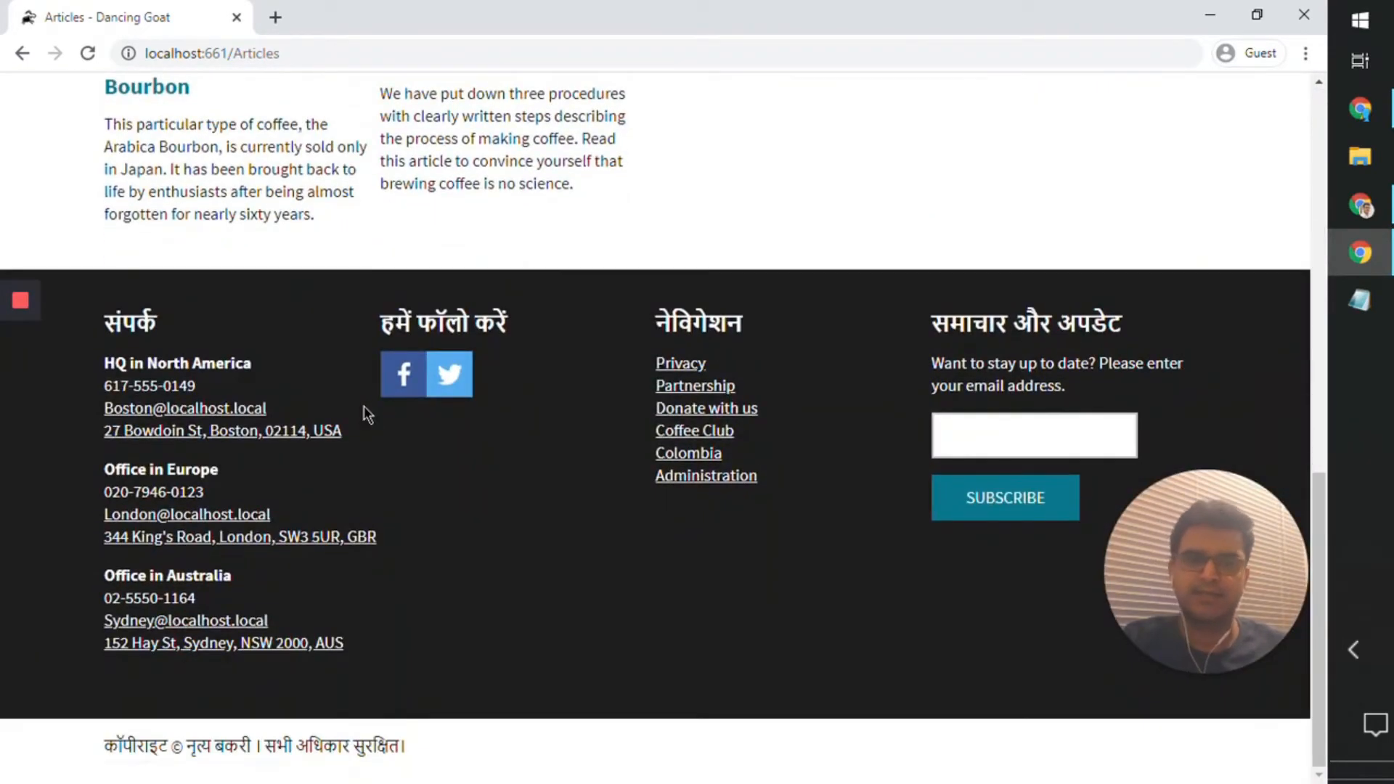
pyautogui.scroll(10, 561, 496)
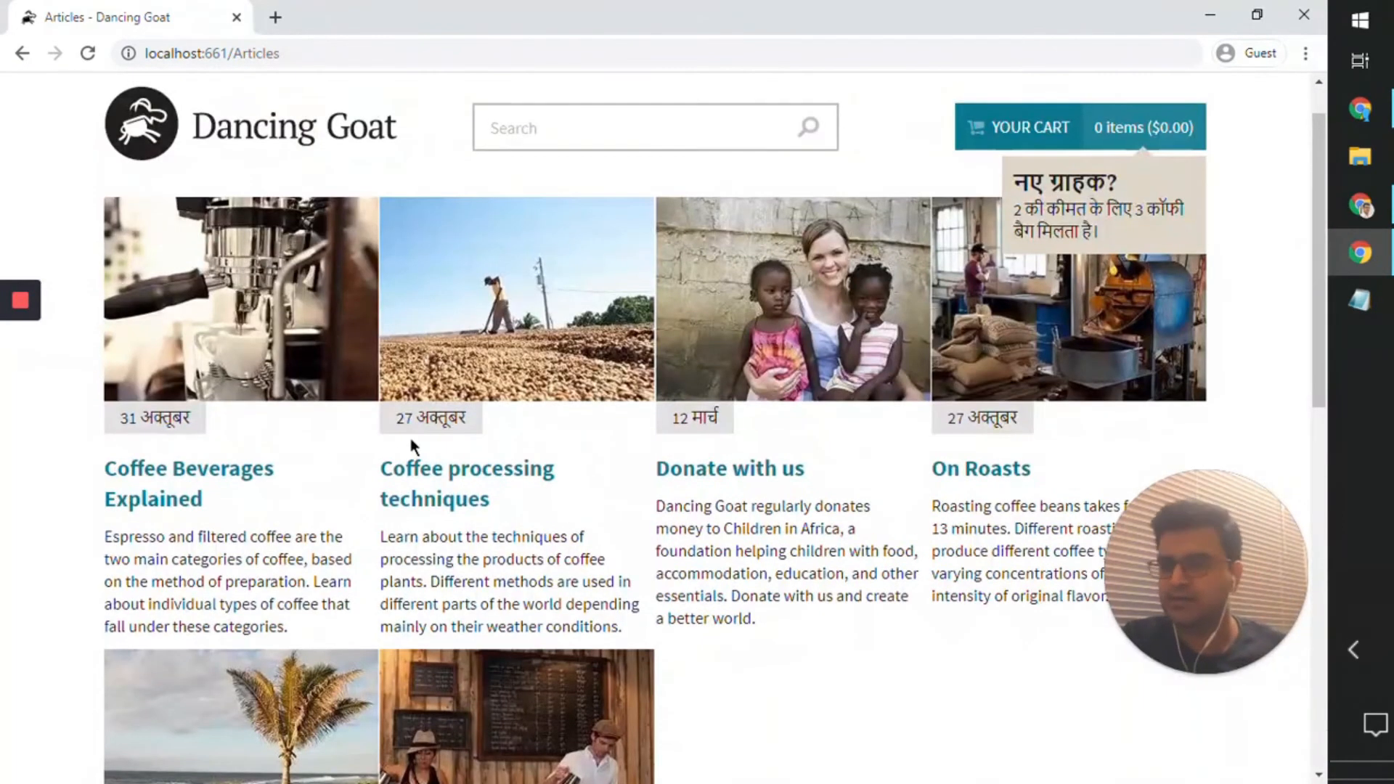
pyautogui.scroll(1, 410, 226)
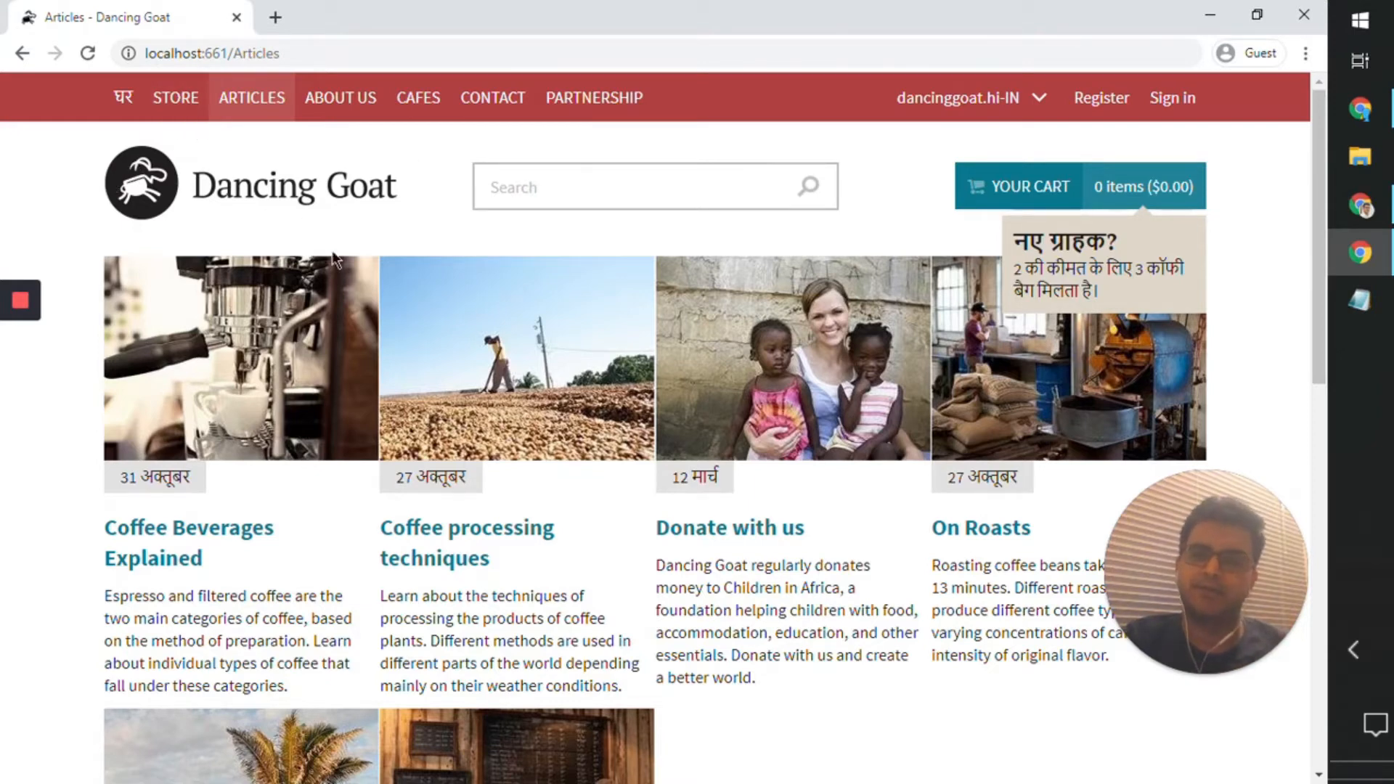
# Step: Return to the live Hindi home page and review its translated banner and story section
pyautogui.click(125, 100)
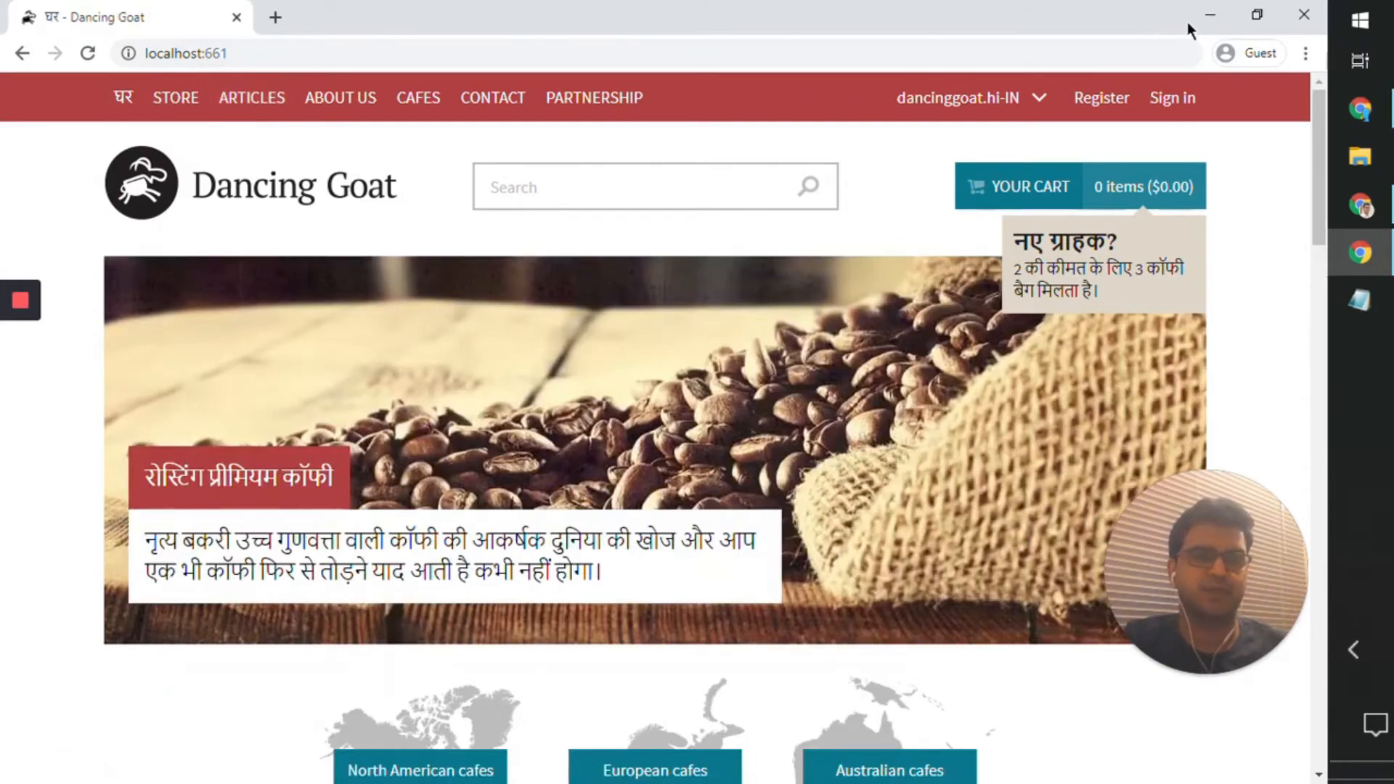
pyautogui.scroll(-9, 826, 385)
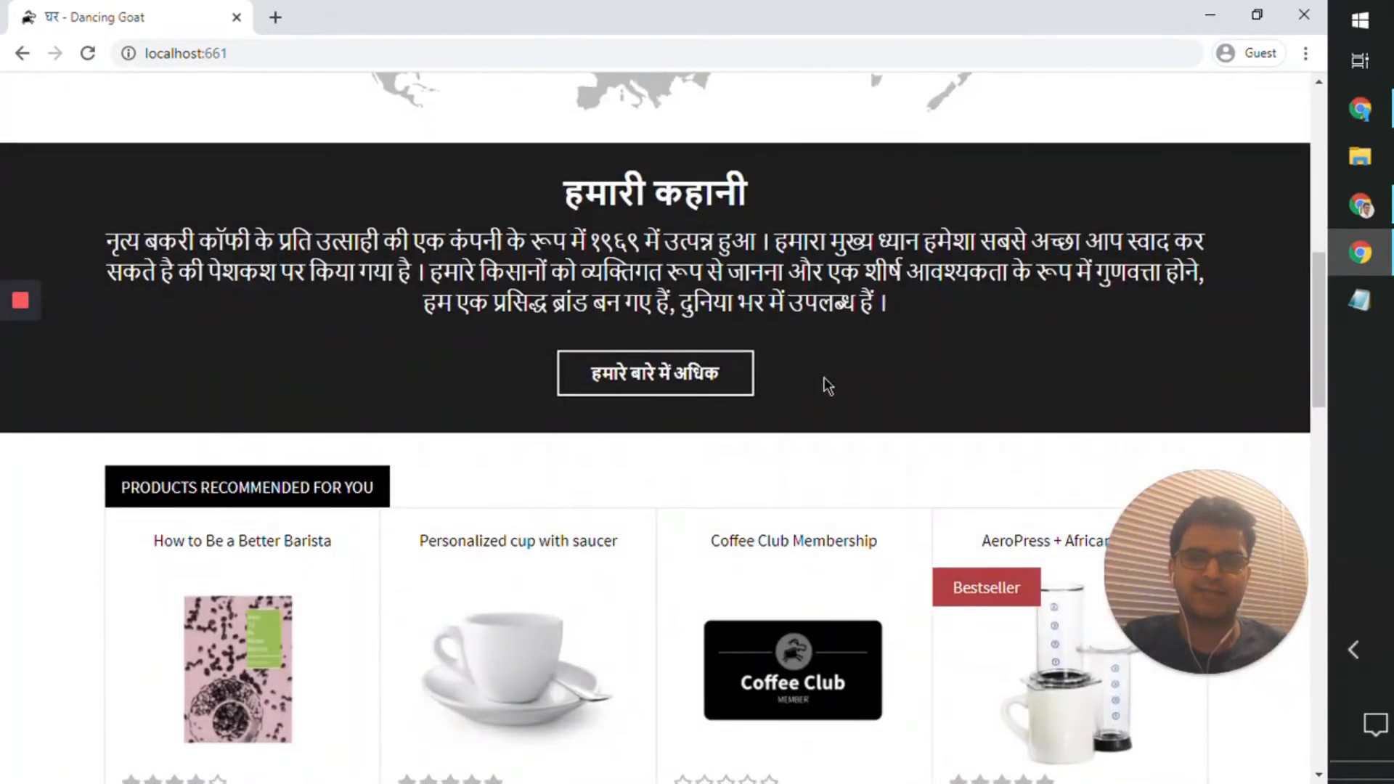
pyautogui.scroll(5, 826, 385)
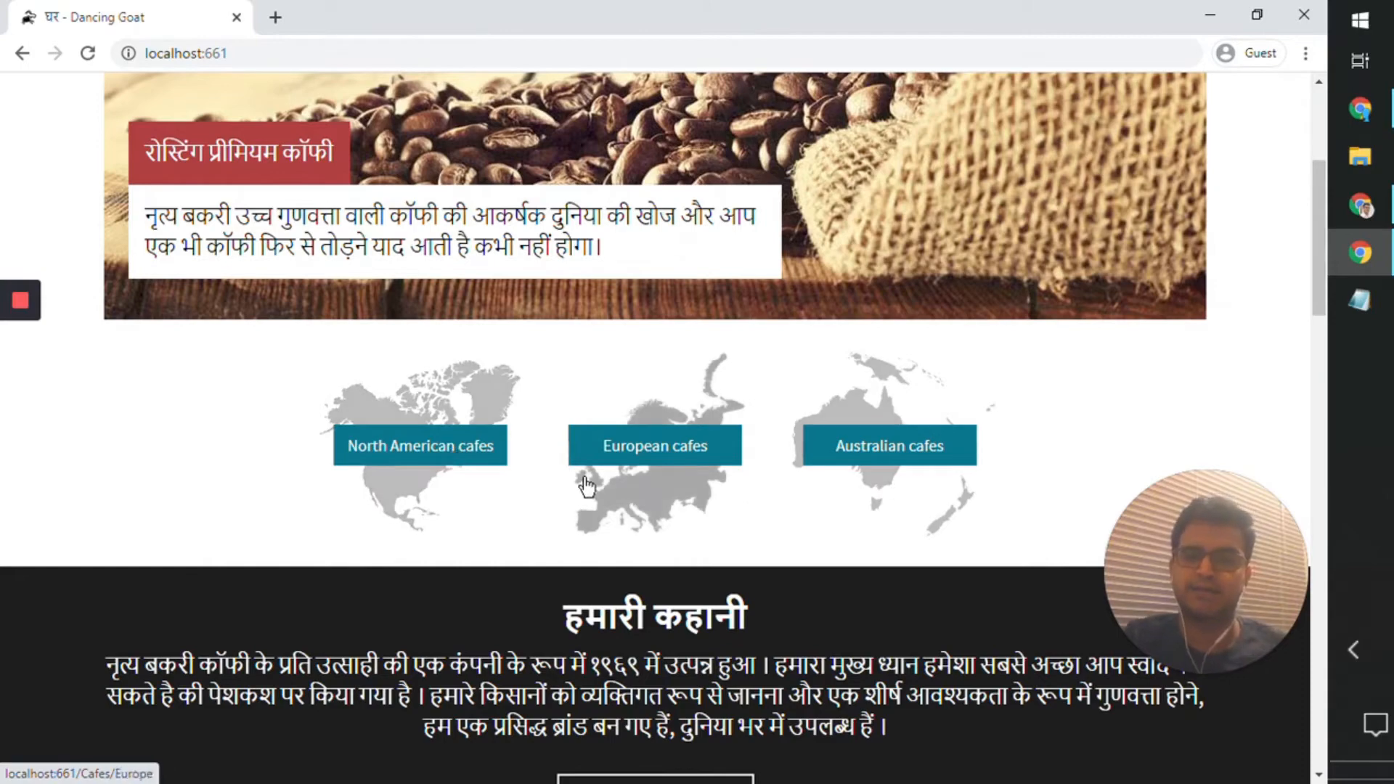
# Step: Look through the recommended products and latest articles on the live Hindi home page to check their language
pyautogui.scroll(-15, 587, 485)
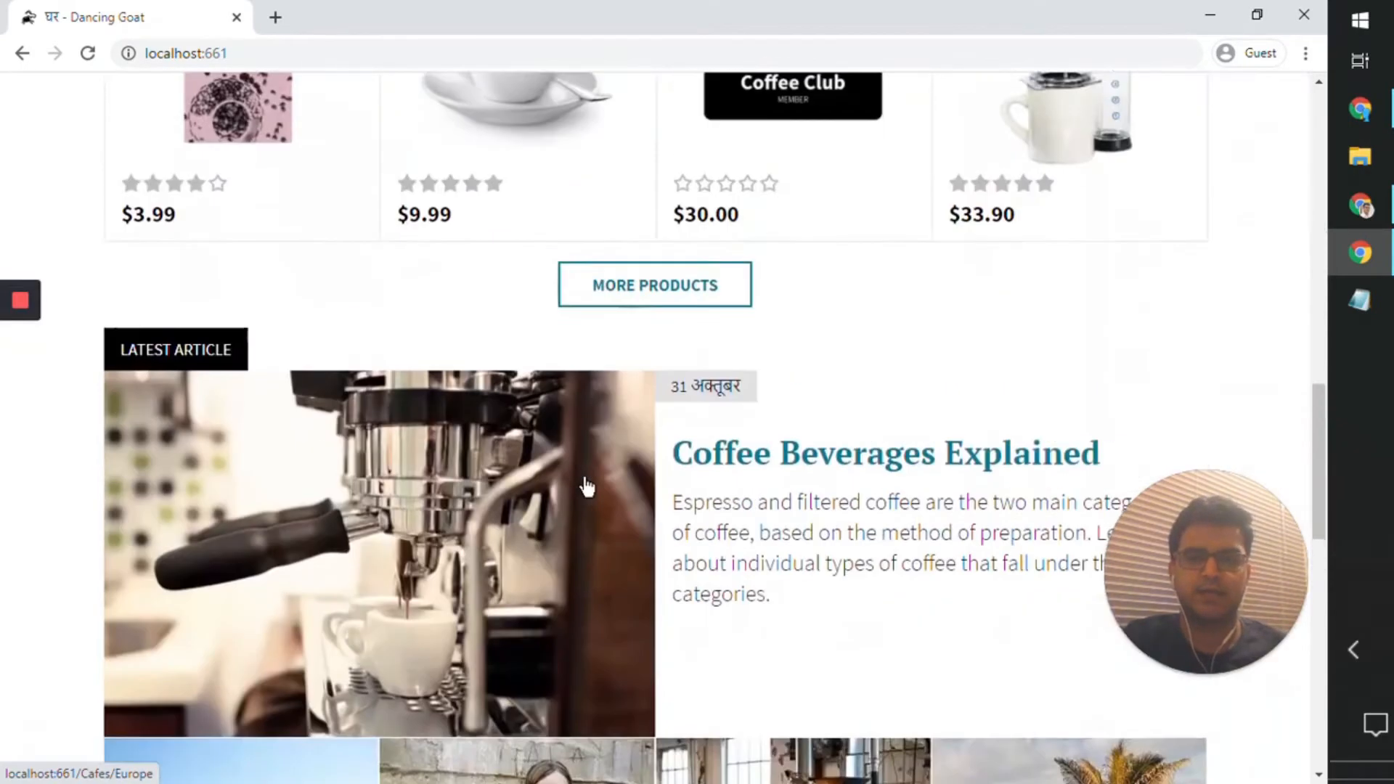
pyautogui.scroll(3, 587, 485)
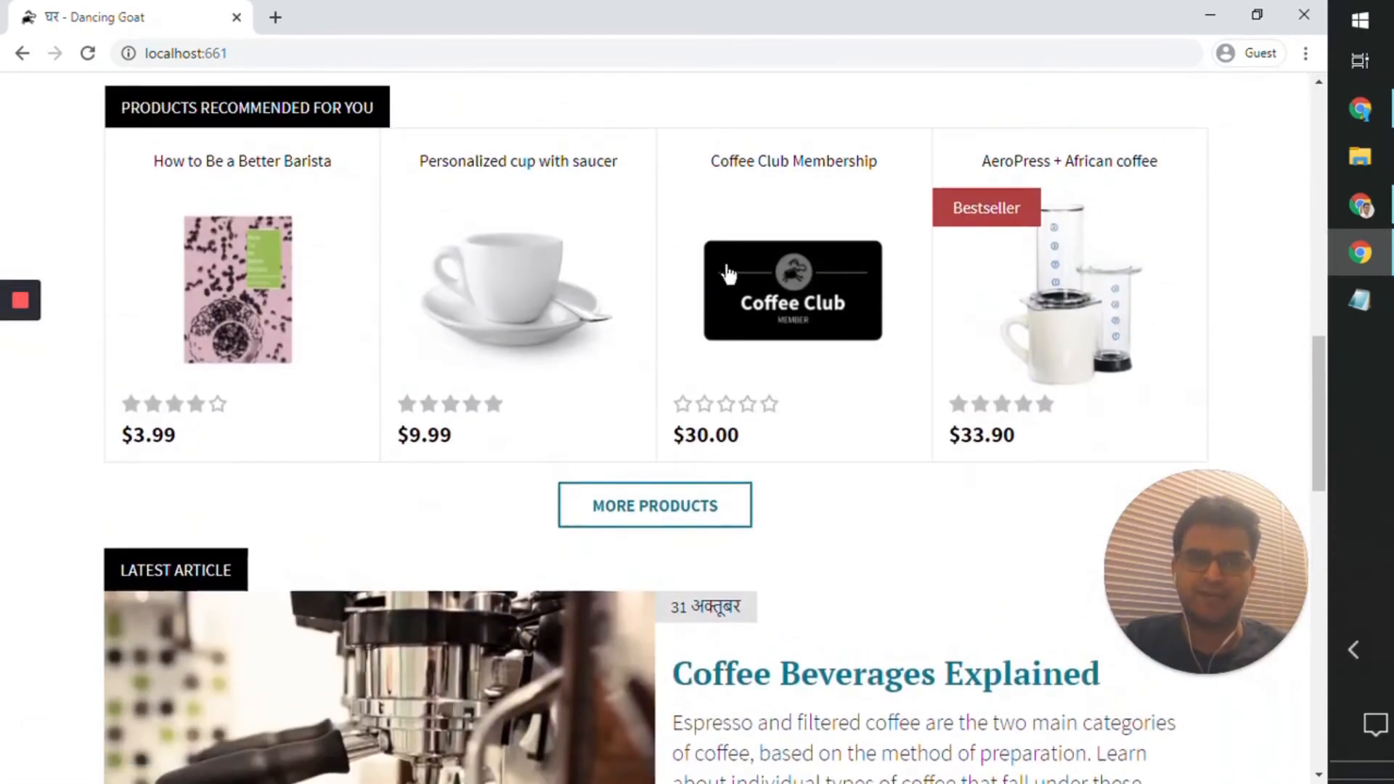
pyautogui.scroll(-5, 684, 406)
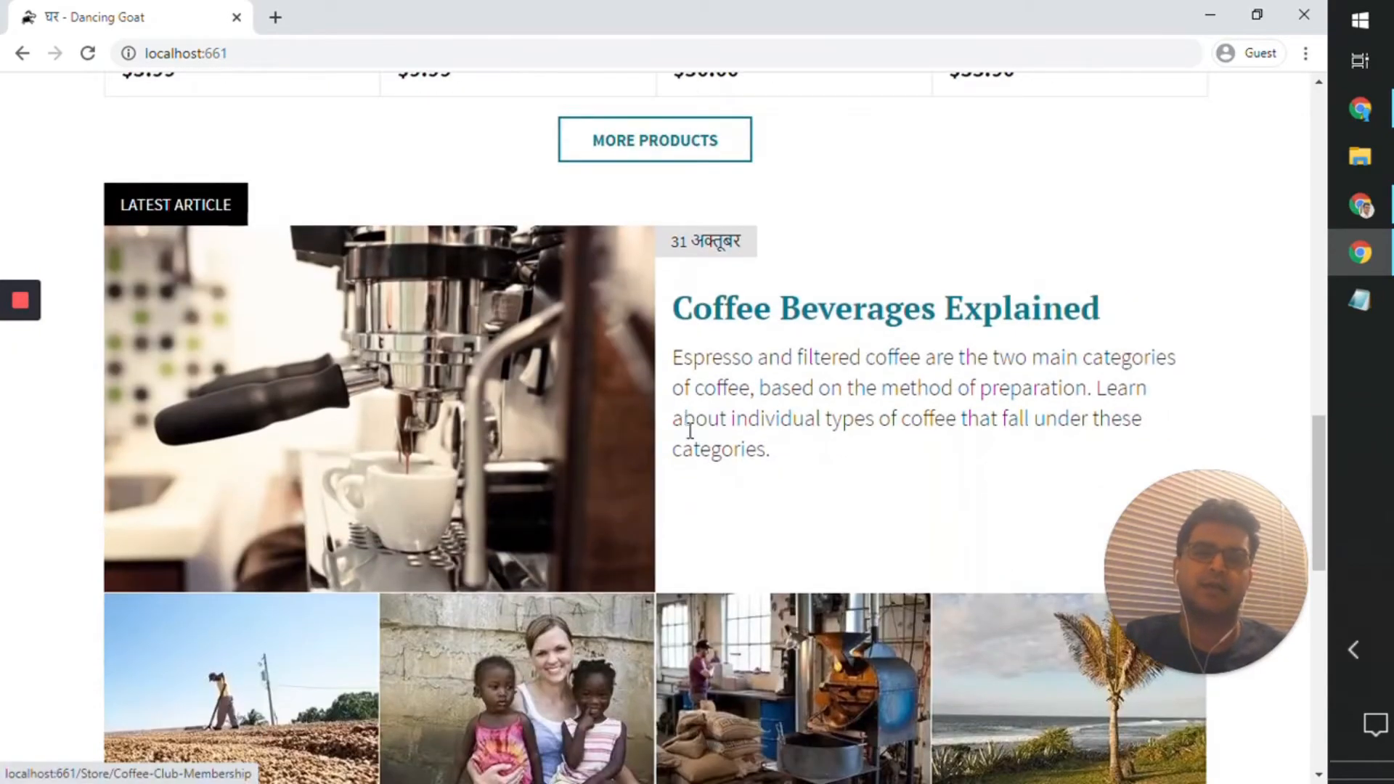
pyautogui.scroll(-6, 726, 583)
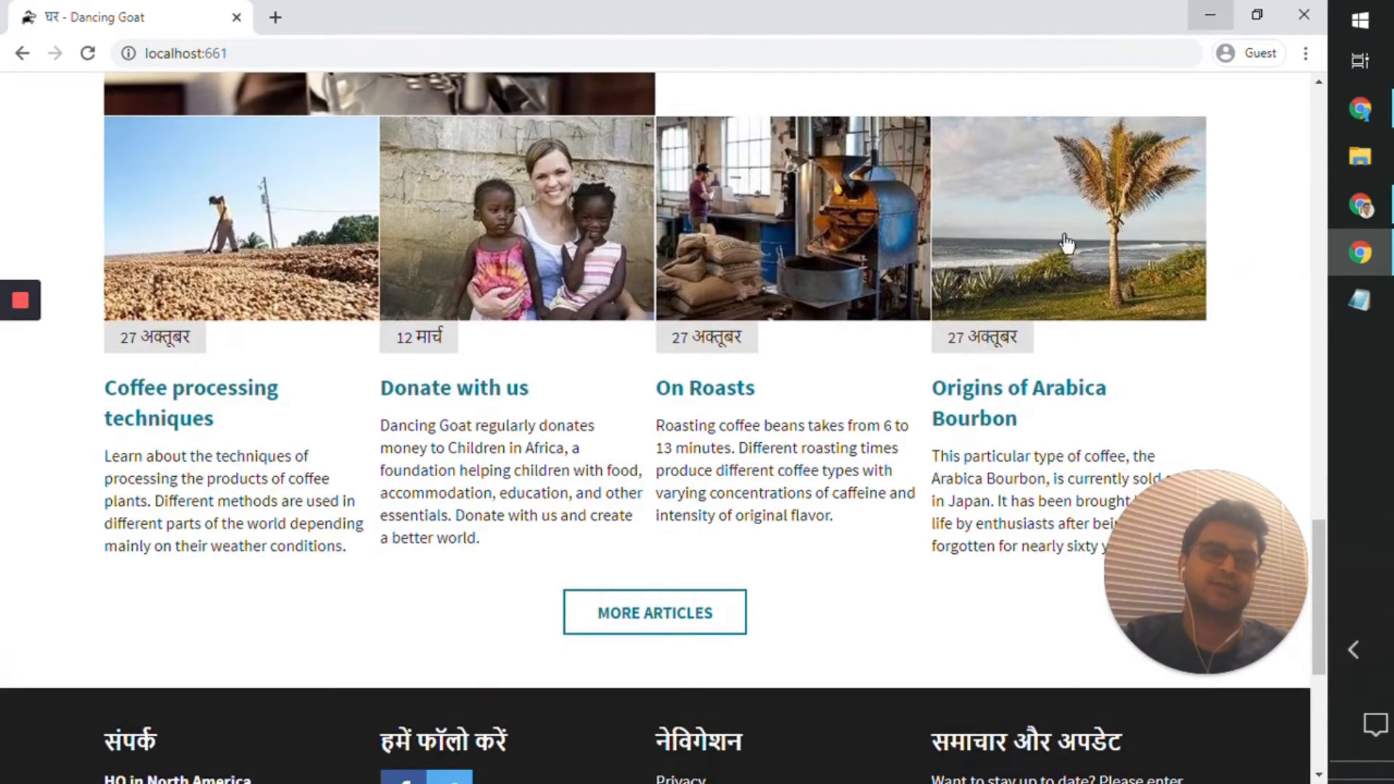
# Step: Switch back to the Kentico administration window and collapse the content tree beside the Hindi home page
pyautogui.click(1200, 20)
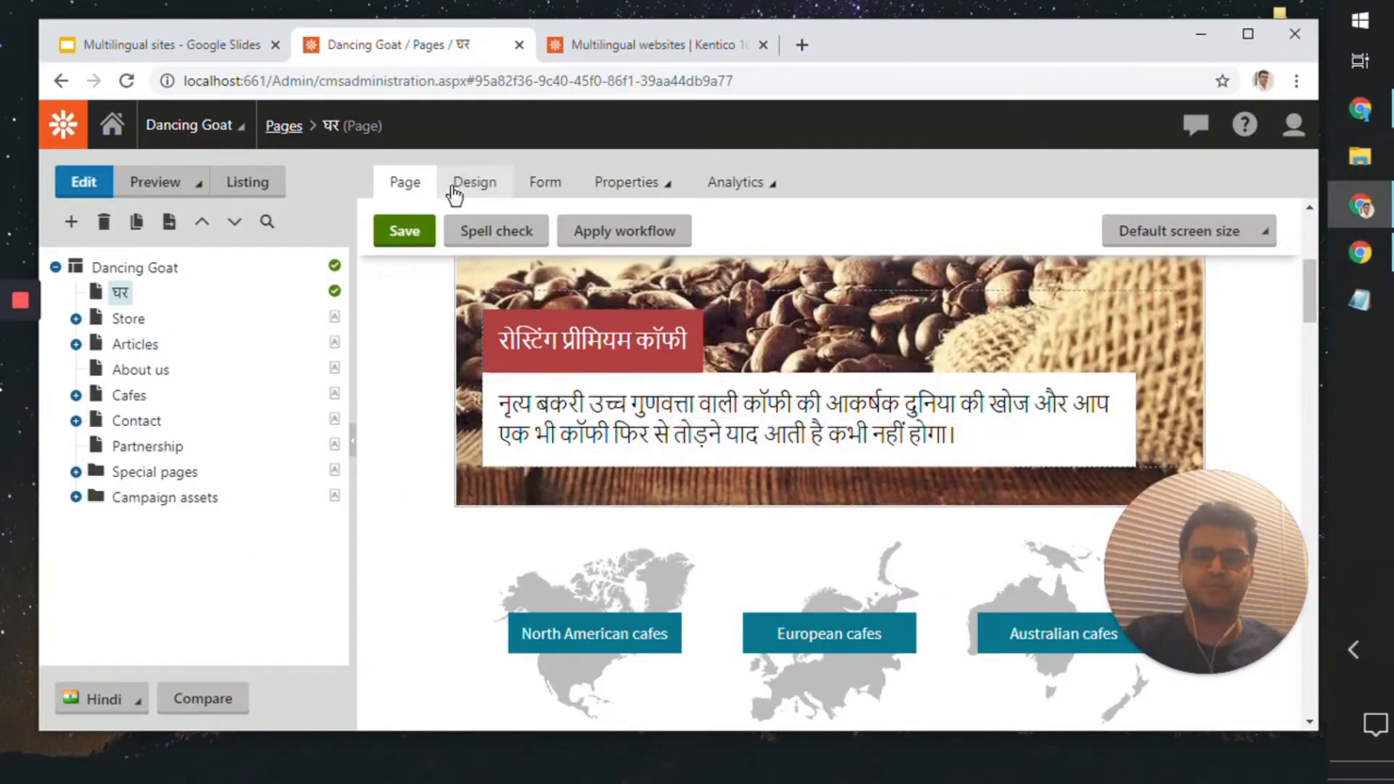
pyautogui.scroll(-8, 482, 441)
pyautogui.scroll(3, 481, 442)
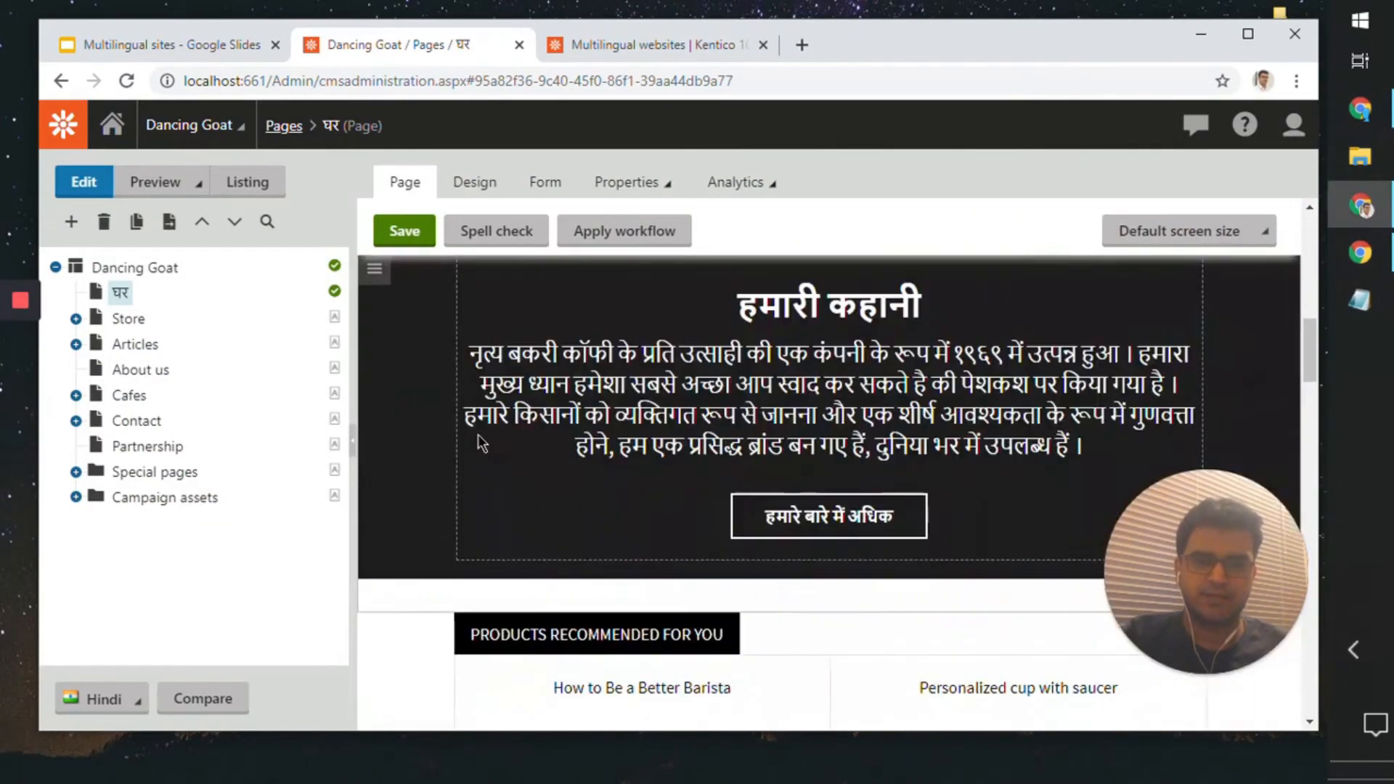
pyautogui.scroll(6, 478, 435)
pyautogui.scroll(-3, 478, 434)
pyautogui.scroll(-3, 477, 434)
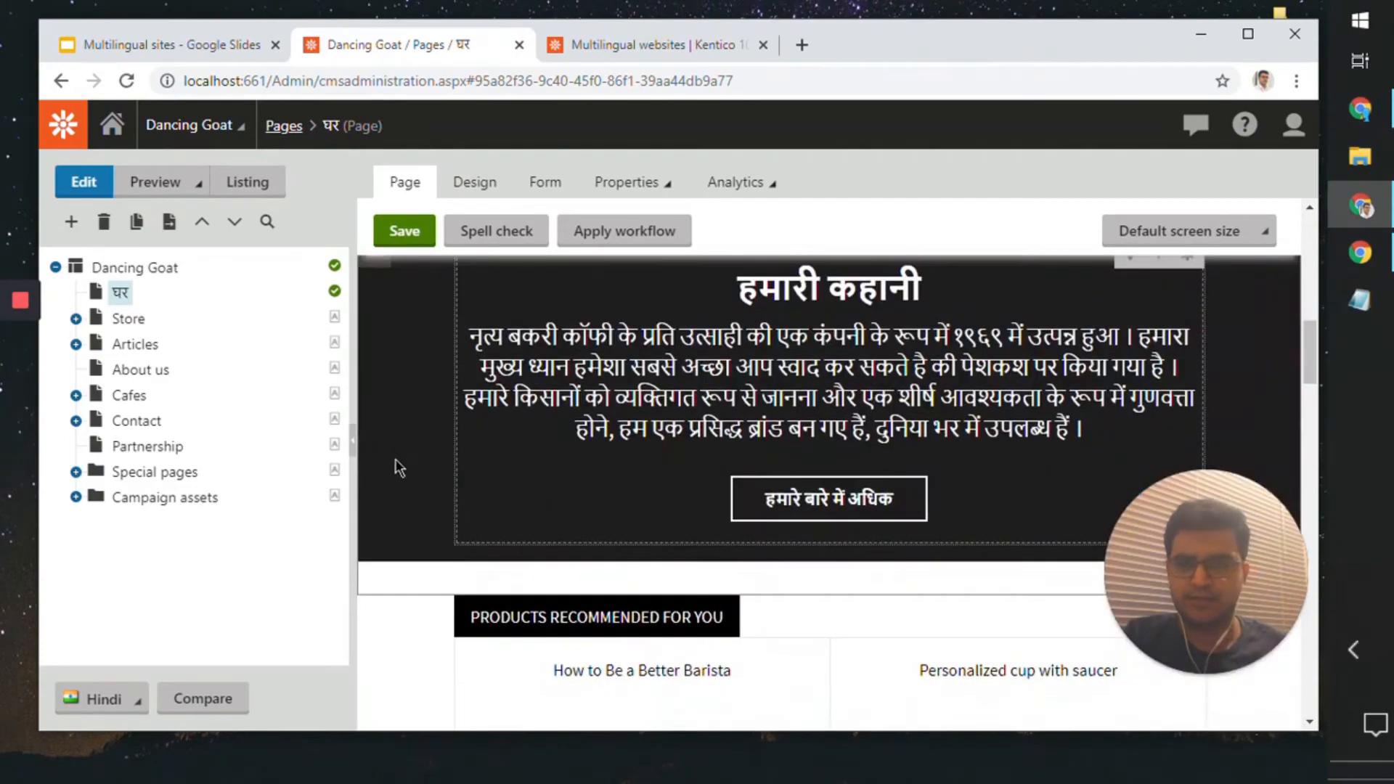
pyautogui.click(356, 444)
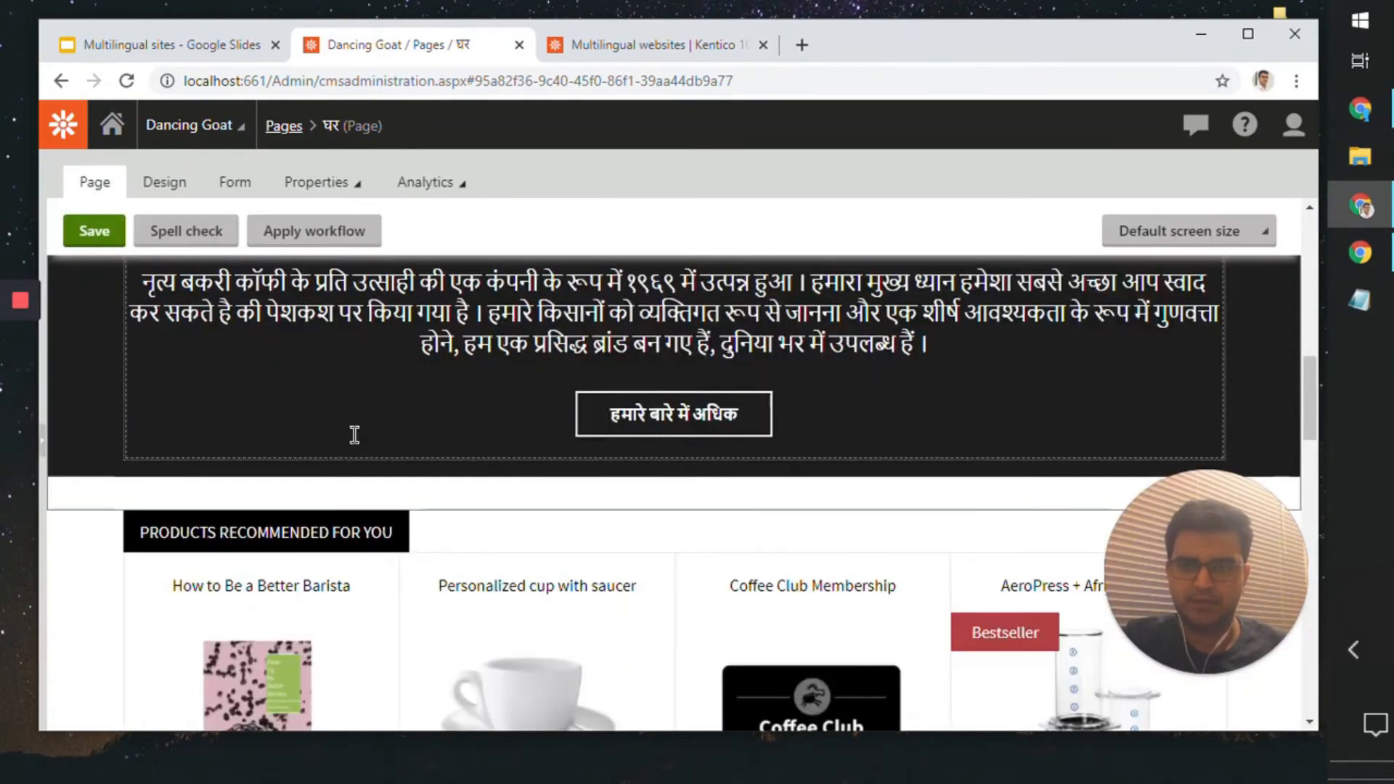
# Step: Examine the story section, cafe links, recommended products and articles of the Hindi home page in the page editor
pyautogui.scroll(-4, 522, 528)
pyautogui.scroll(-10, 521, 520)
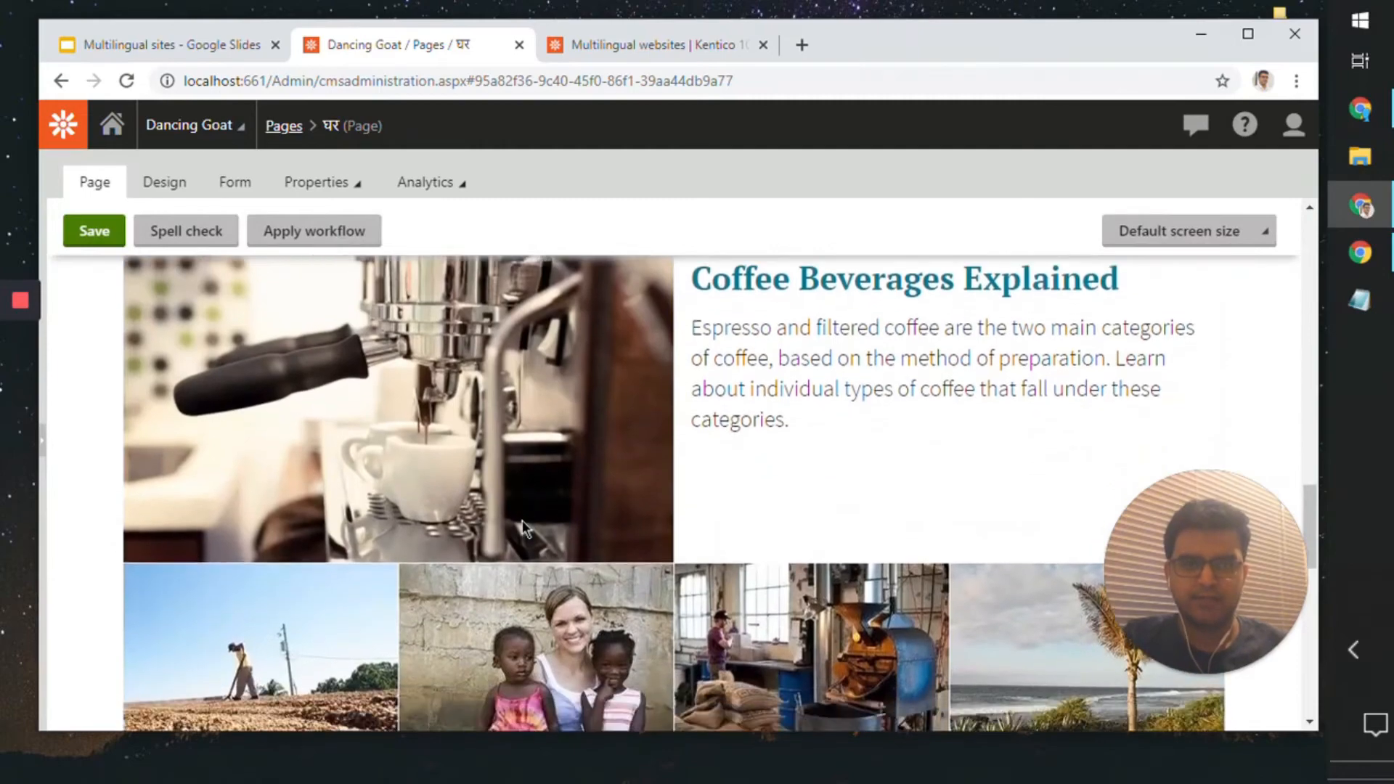
pyautogui.scroll(10, 521, 521)
pyautogui.scroll(5, 522, 521)
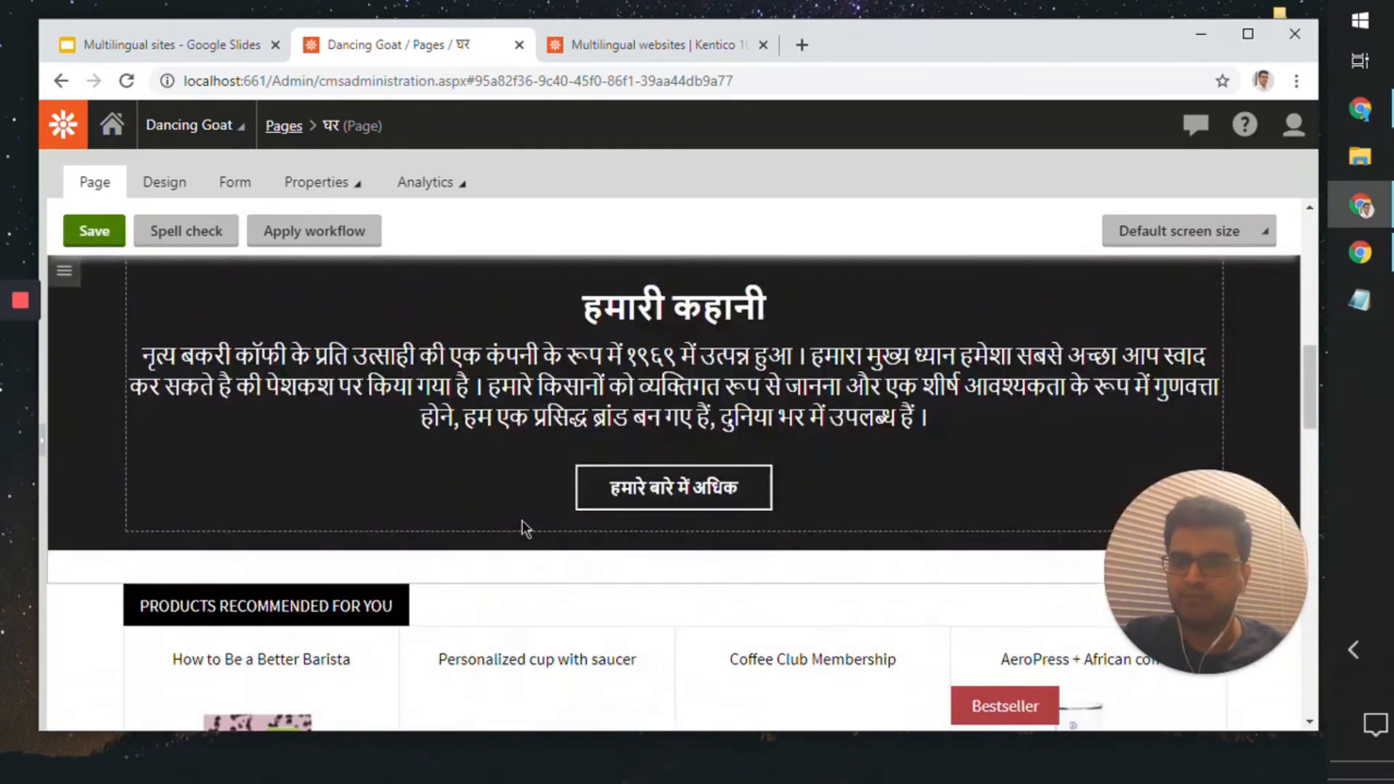
pyautogui.scroll(3, 521, 520)
pyautogui.scroll(-5, 522, 520)
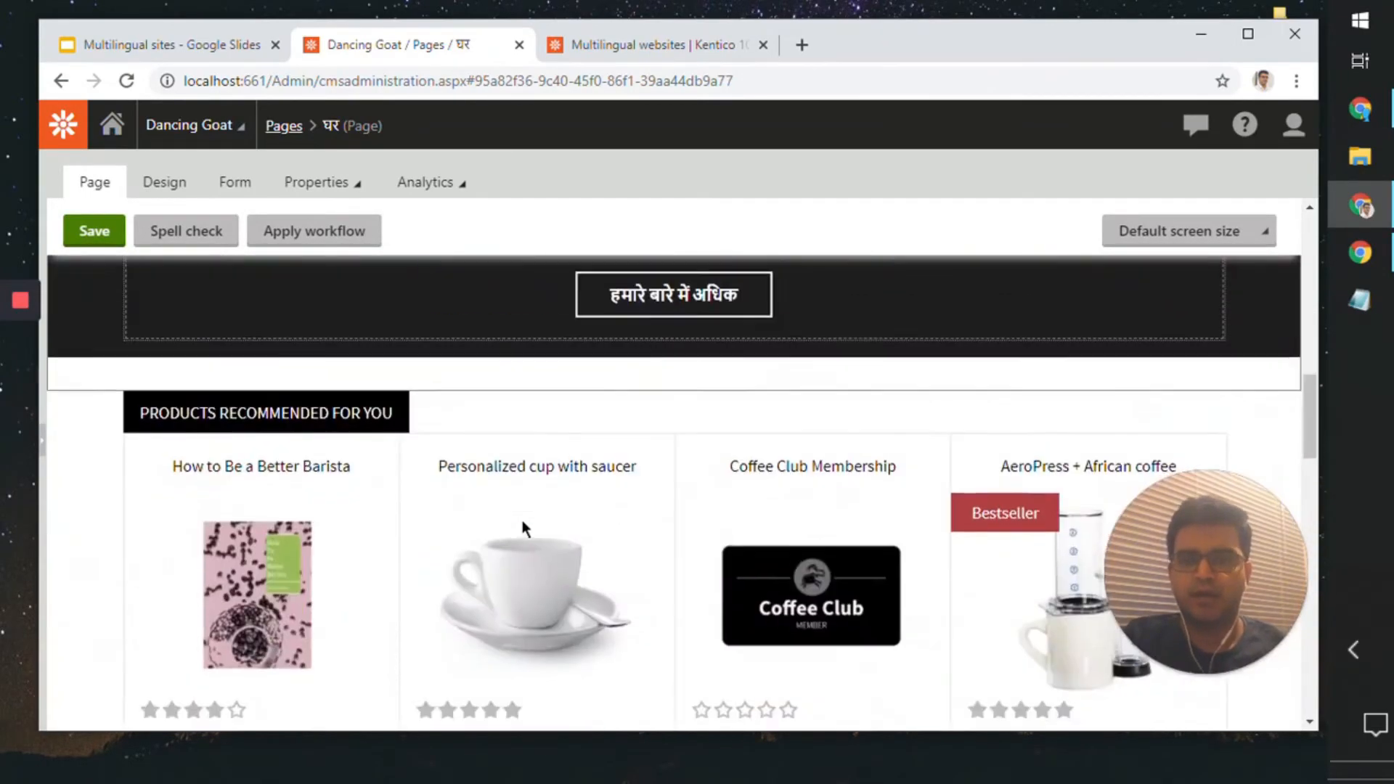
pyautogui.scroll(6, 522, 521)
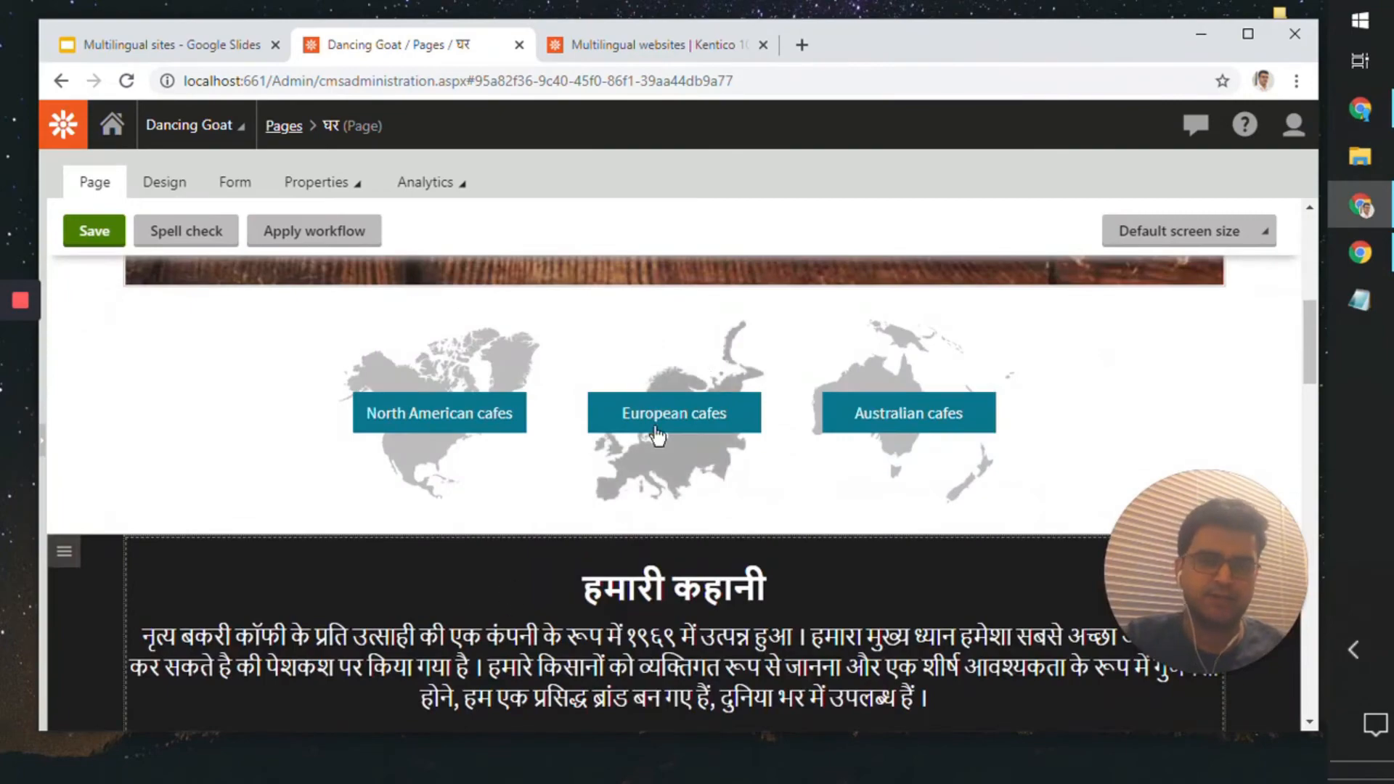
pyautogui.scroll(-5, 683, 400)
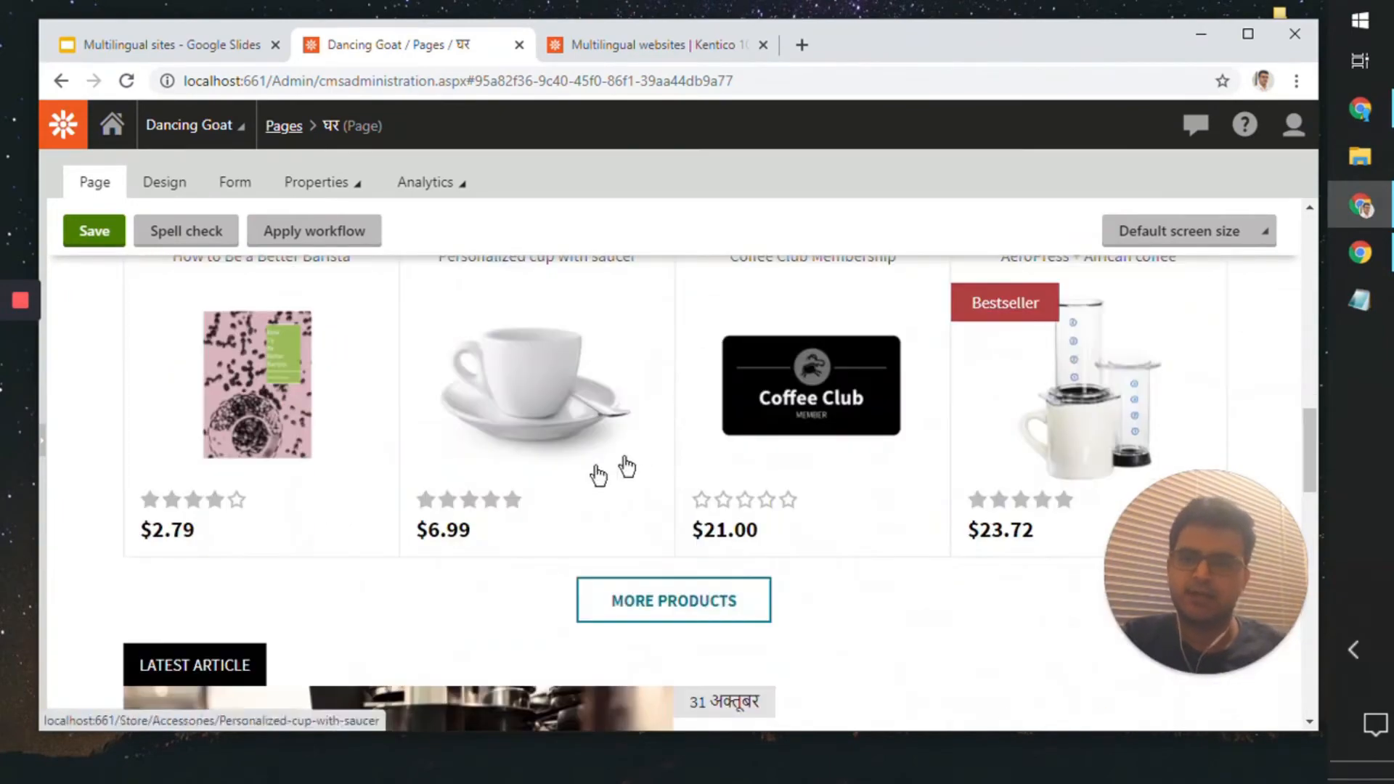
pyautogui.scroll(-5, 560, 647)
pyautogui.scroll(-5, 560, 647)
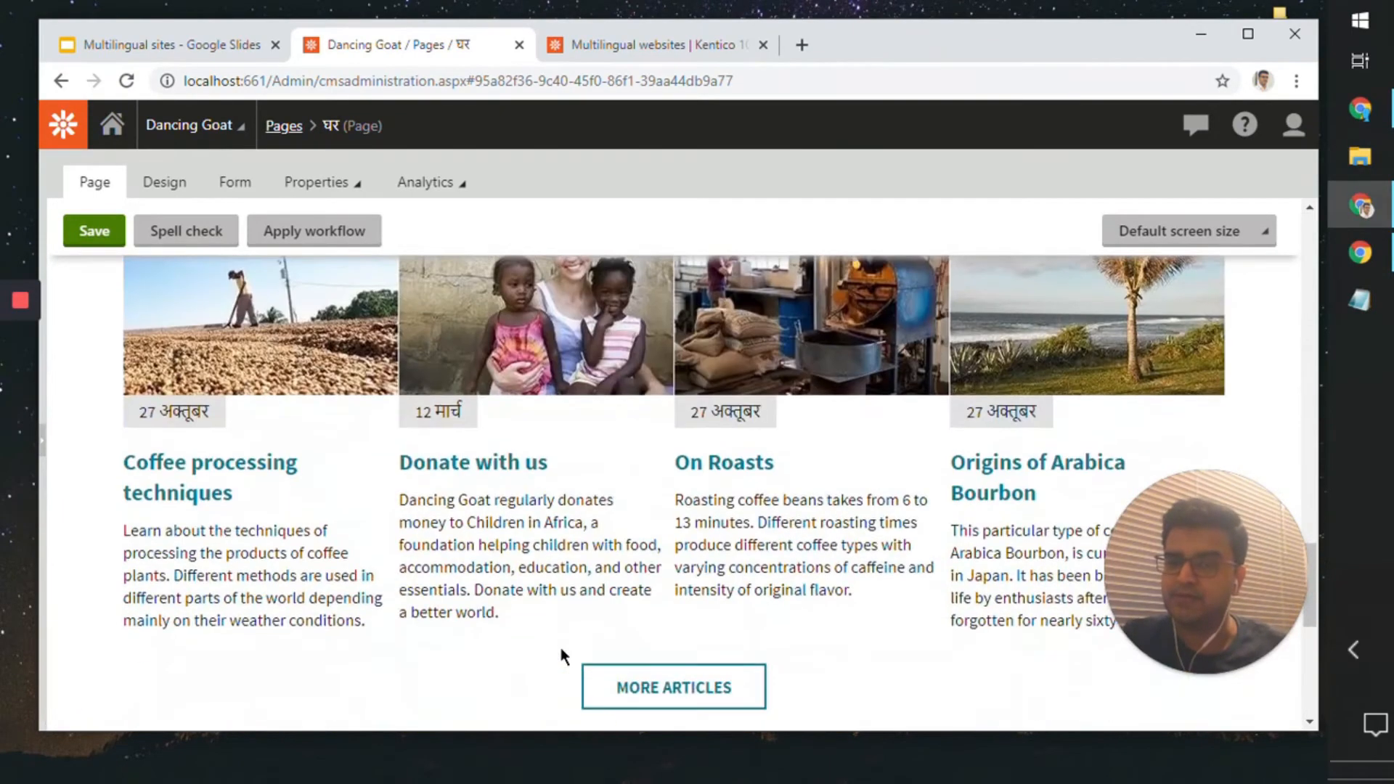
pyautogui.scroll(10, 463, 596)
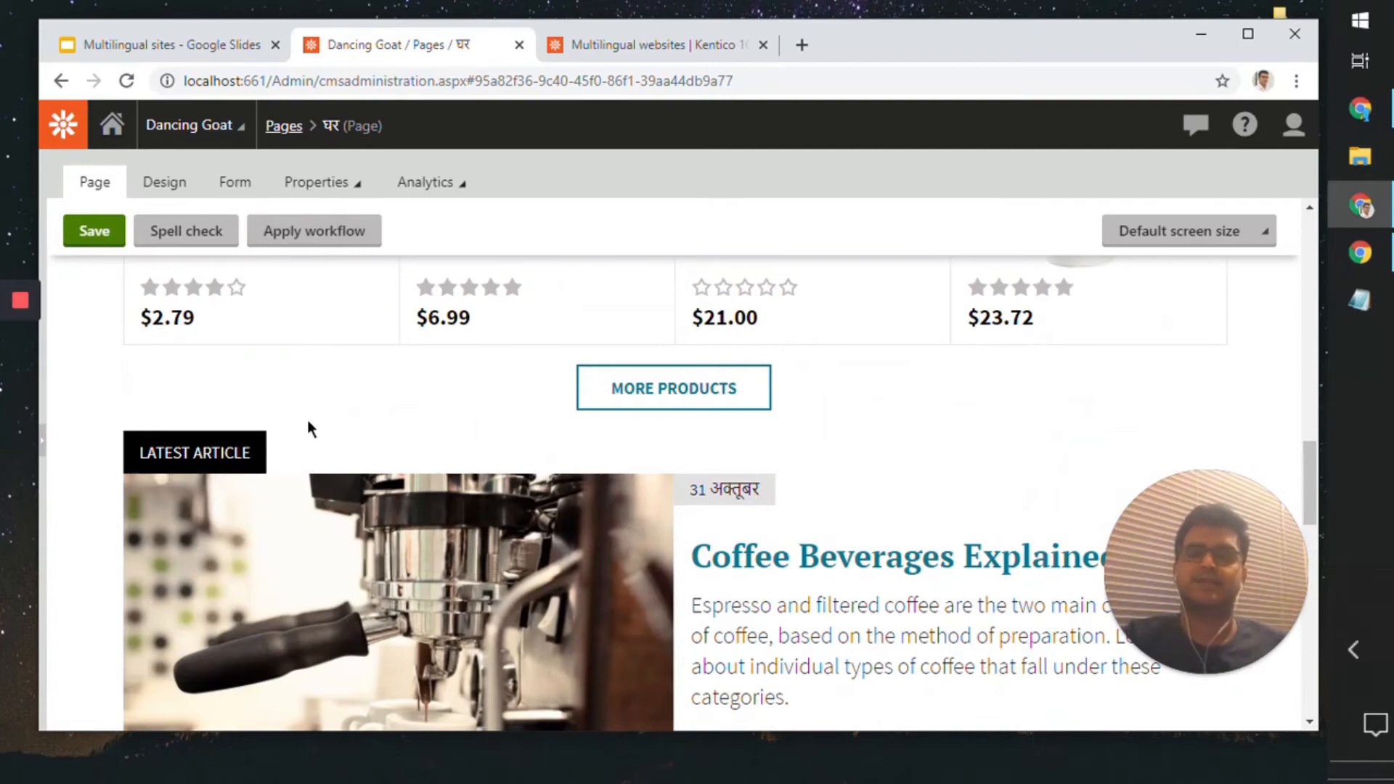
pyautogui.scroll(5, 309, 424)
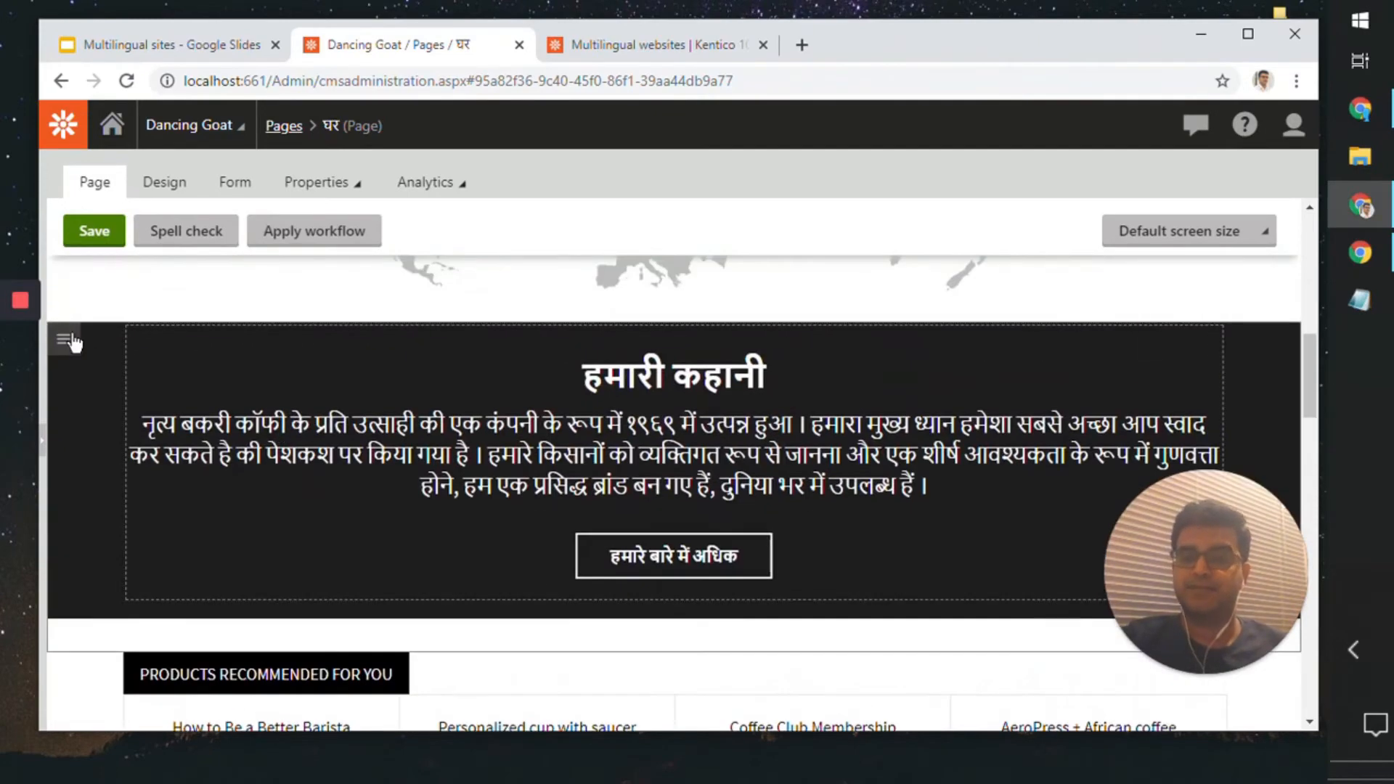
pyautogui.scroll(-5, 156, 533)
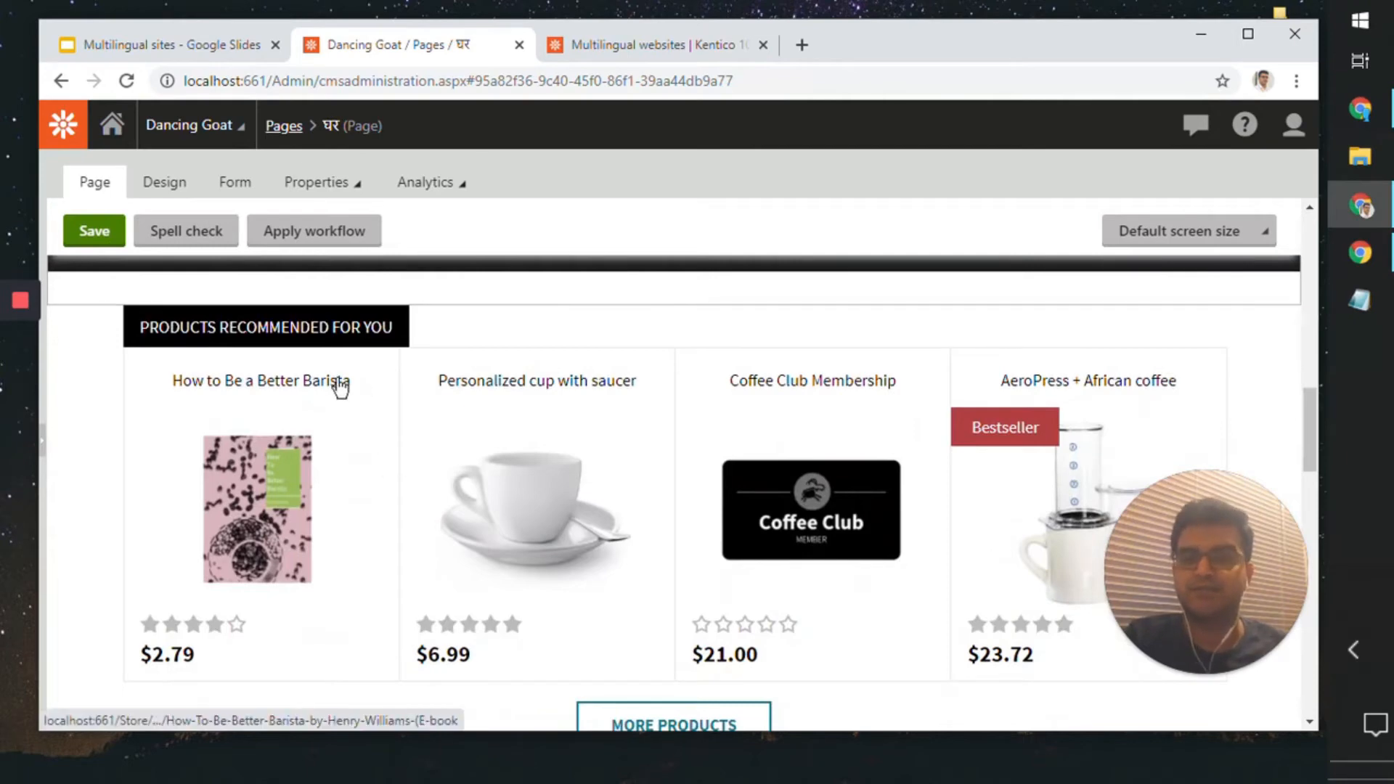
# Step: Open the Hindi home page in design view and locate its ProductRecommendations web part
pyautogui.click(165, 183)
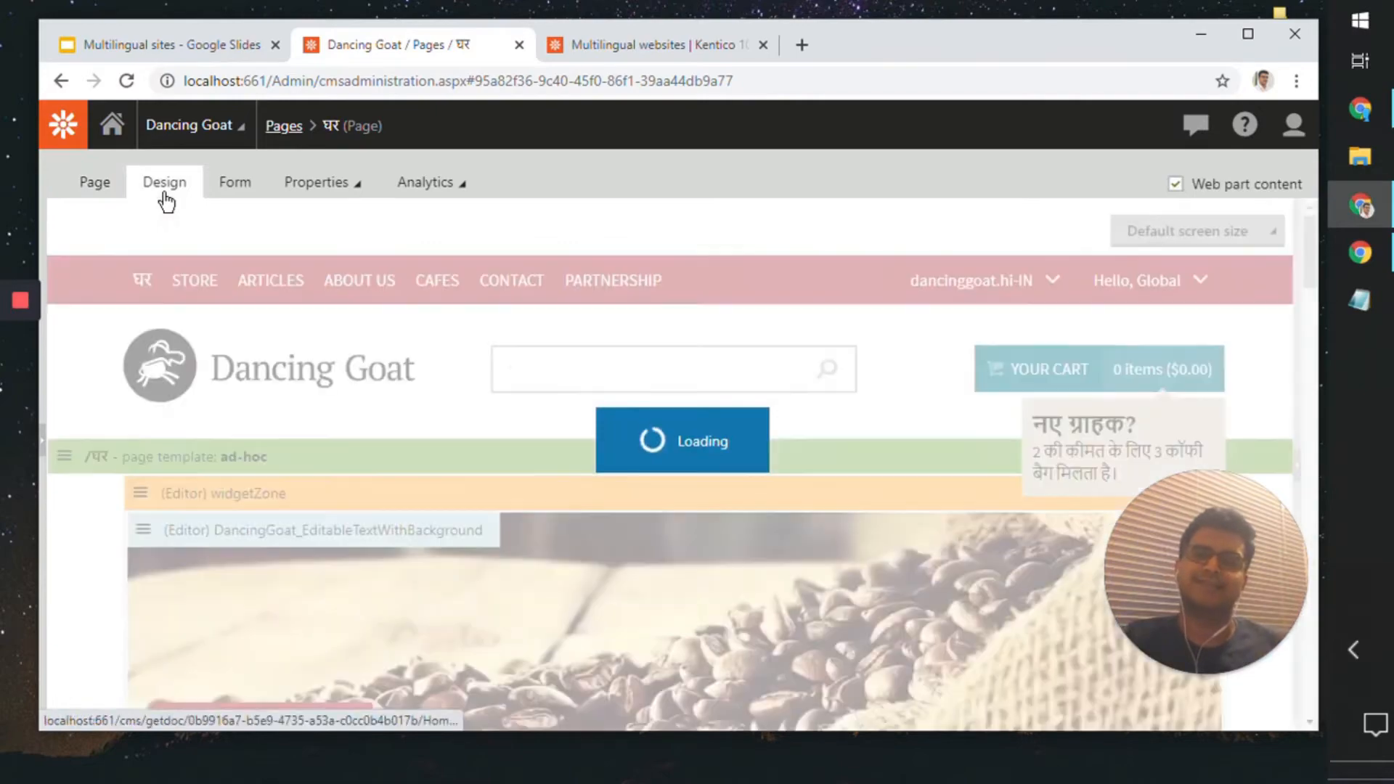
pyautogui.scroll(-1, 344, 542)
pyautogui.scroll(-10, 344, 542)
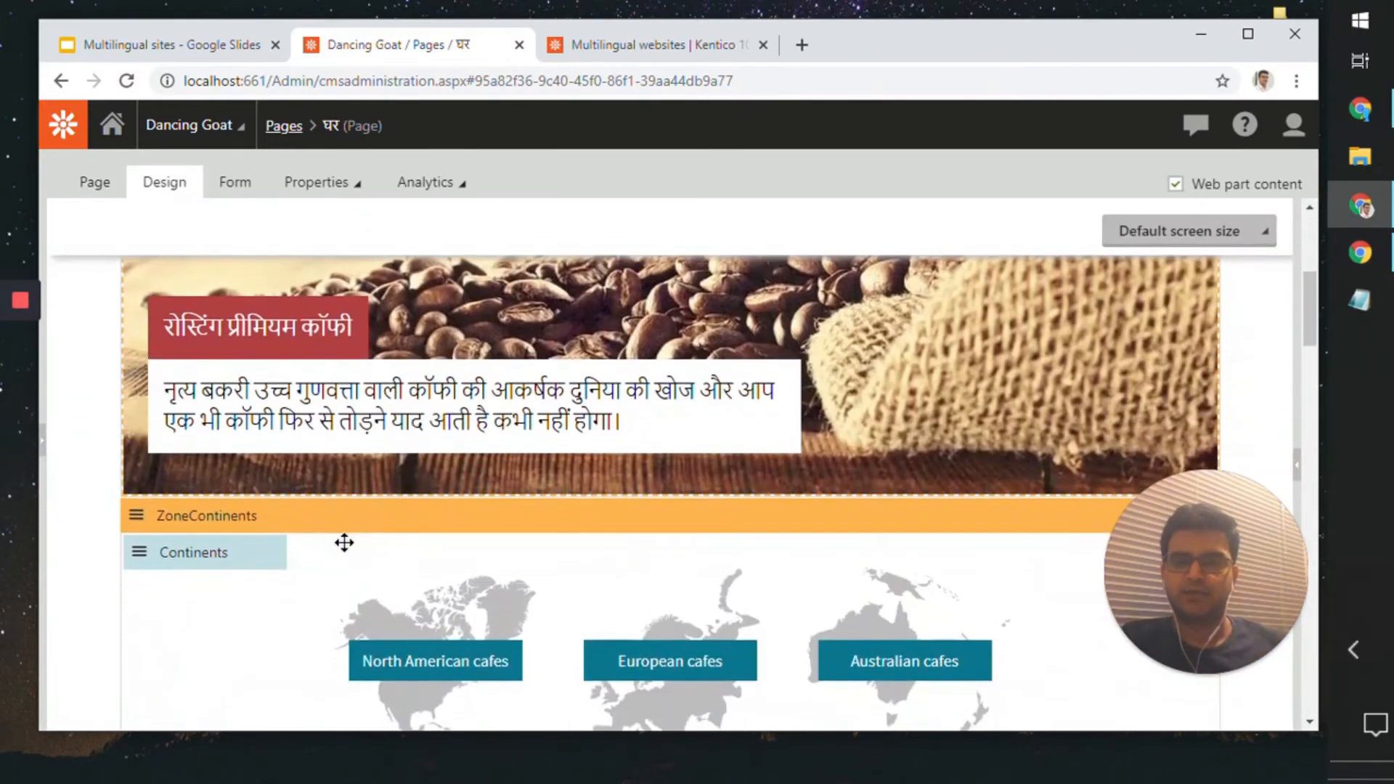
pyautogui.scroll(-5, 344, 542)
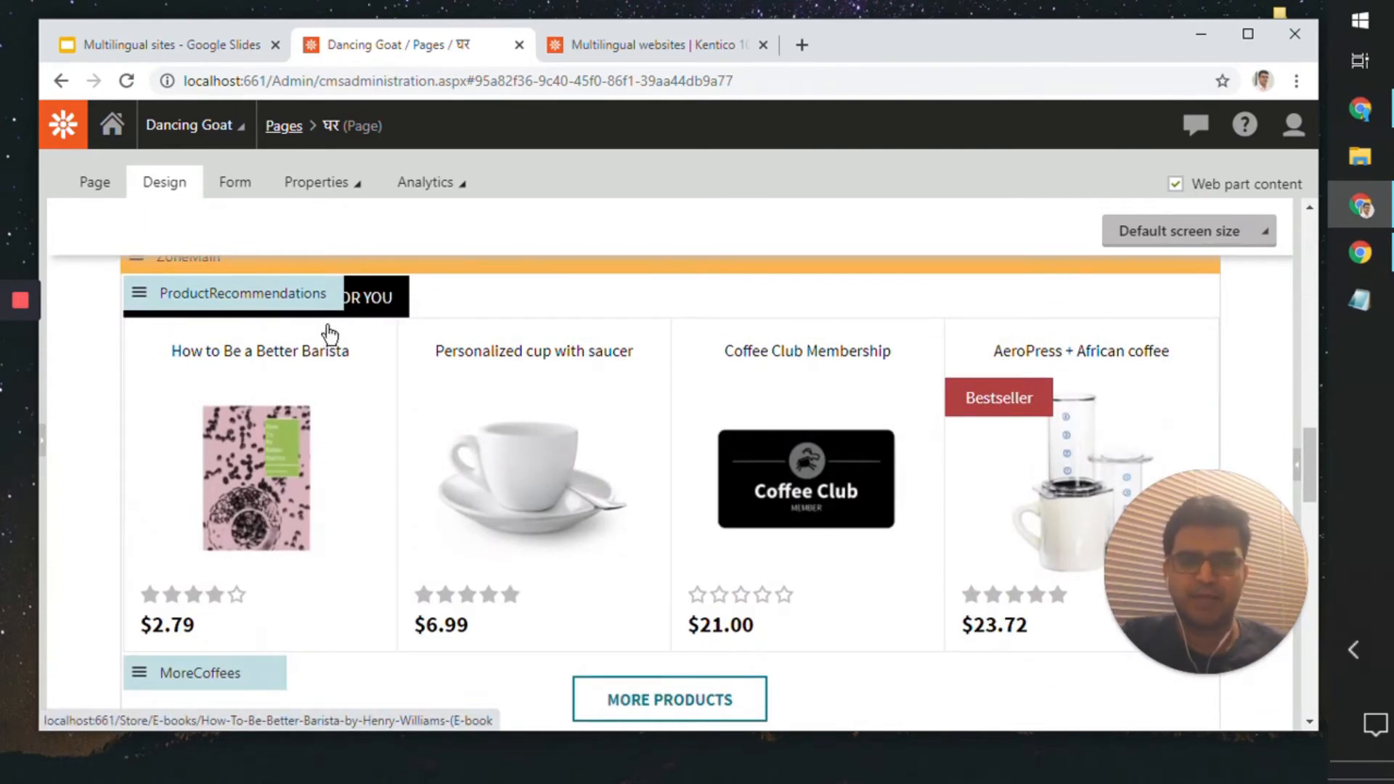
# Step: Inspect the content path and culture filter properties of the ProductRecommendations web part, then close them without saving
pyautogui.doubleClick(262, 300)
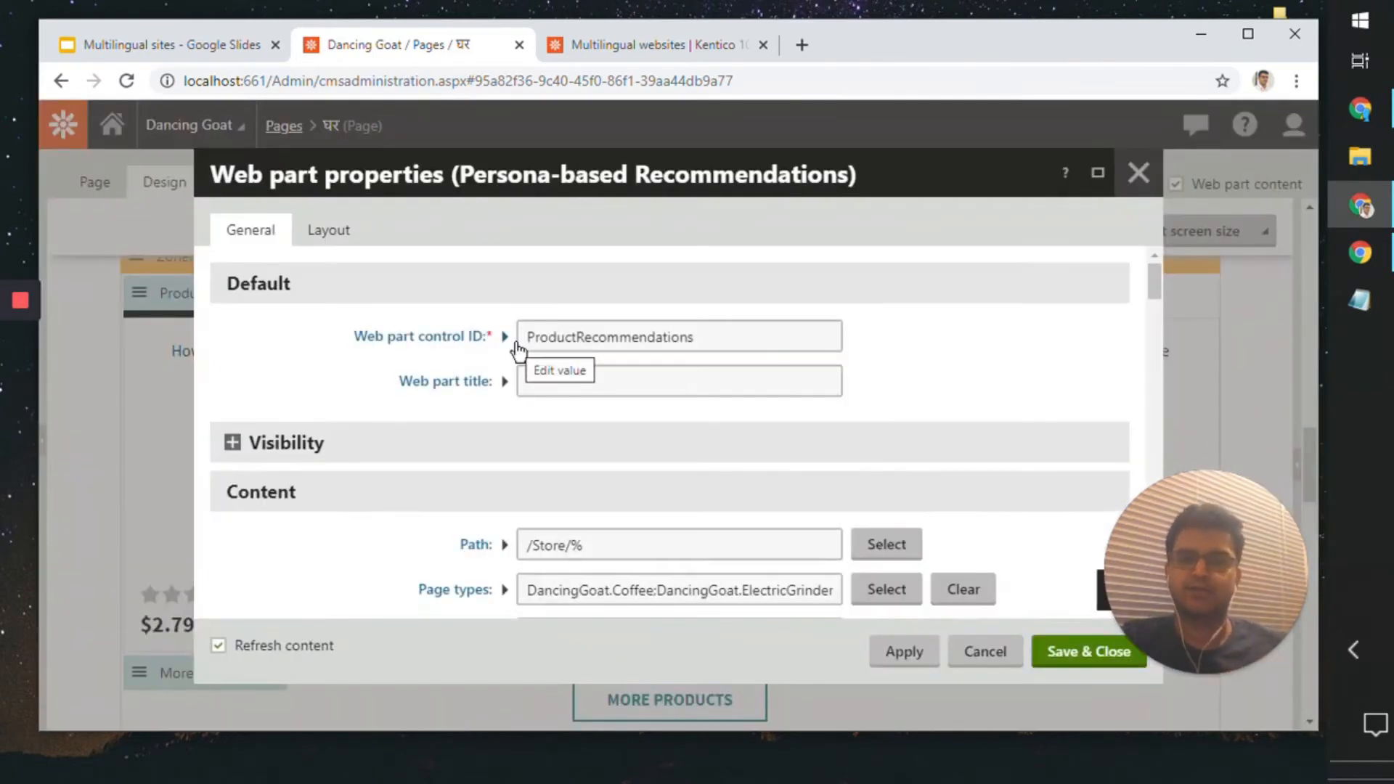
pyautogui.scroll(-5, 533, 515)
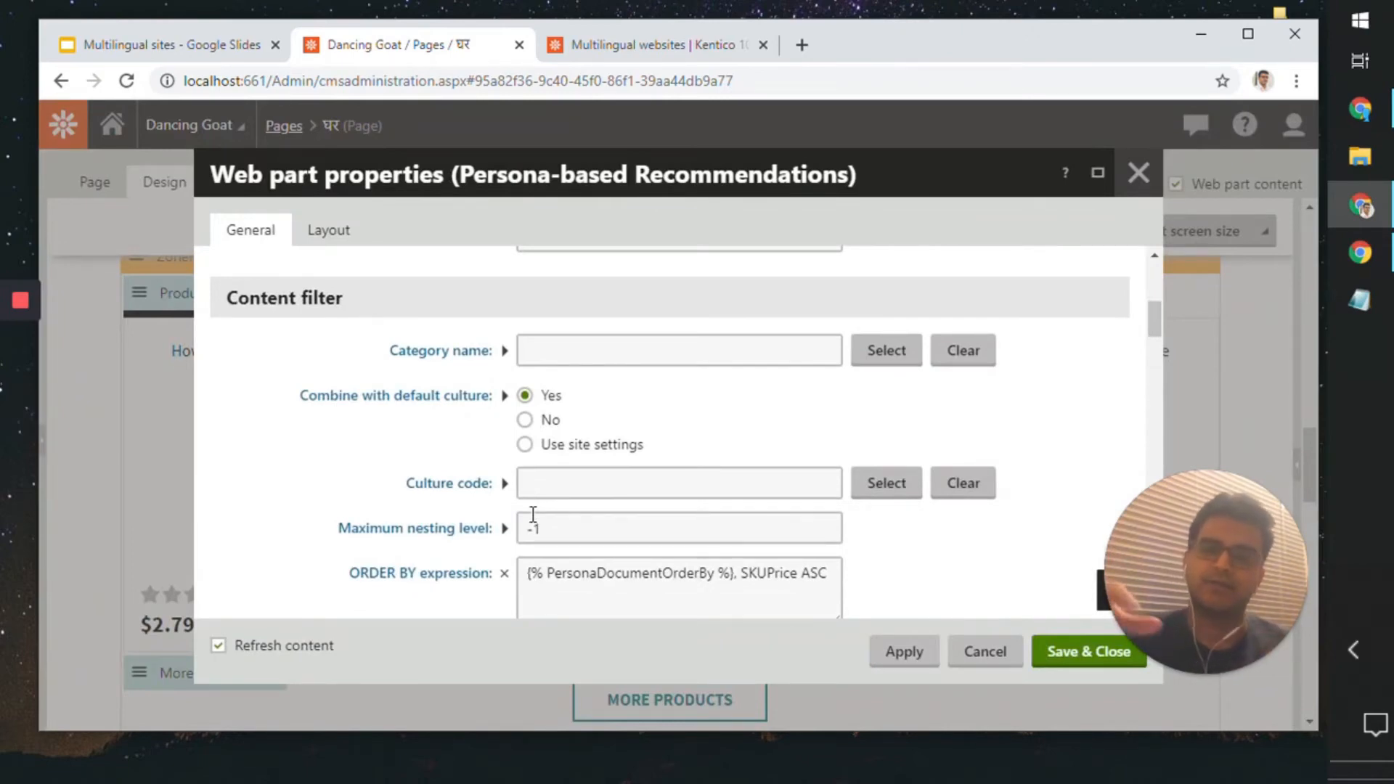
pyautogui.scroll(-5, 533, 513)
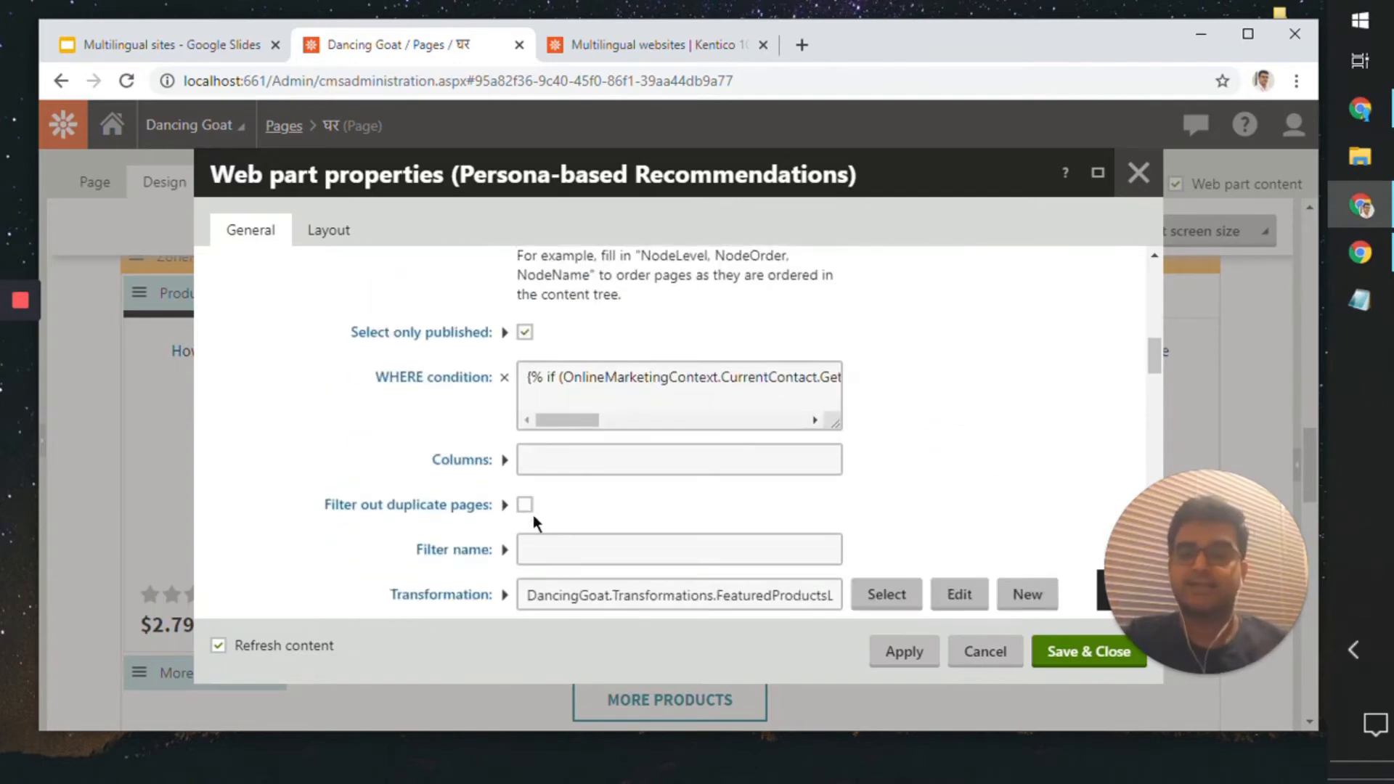
pyautogui.scroll(6, 532, 516)
pyautogui.scroll(3, 533, 516)
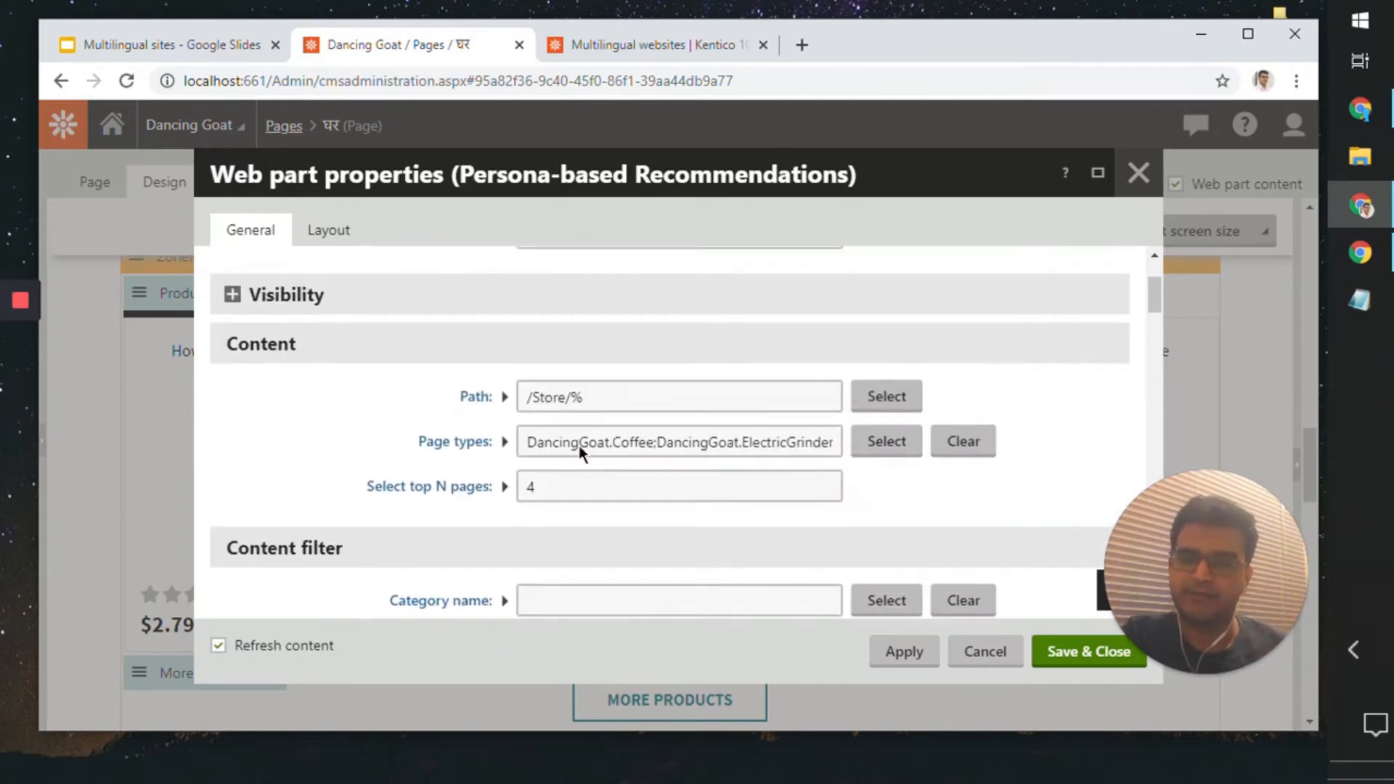
pyautogui.moveTo(600, 399); pyautogui.dragTo(501, 401)
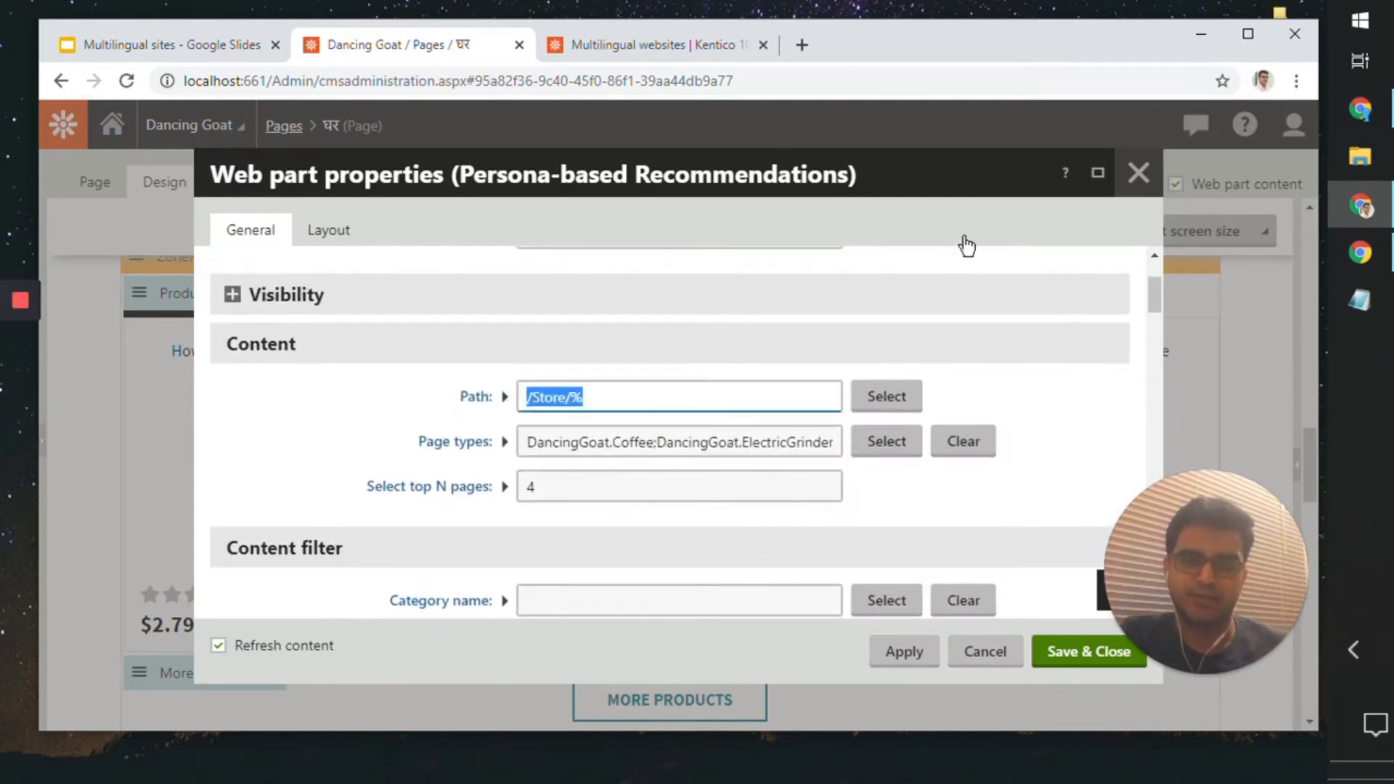
pyautogui.click(1131, 186)
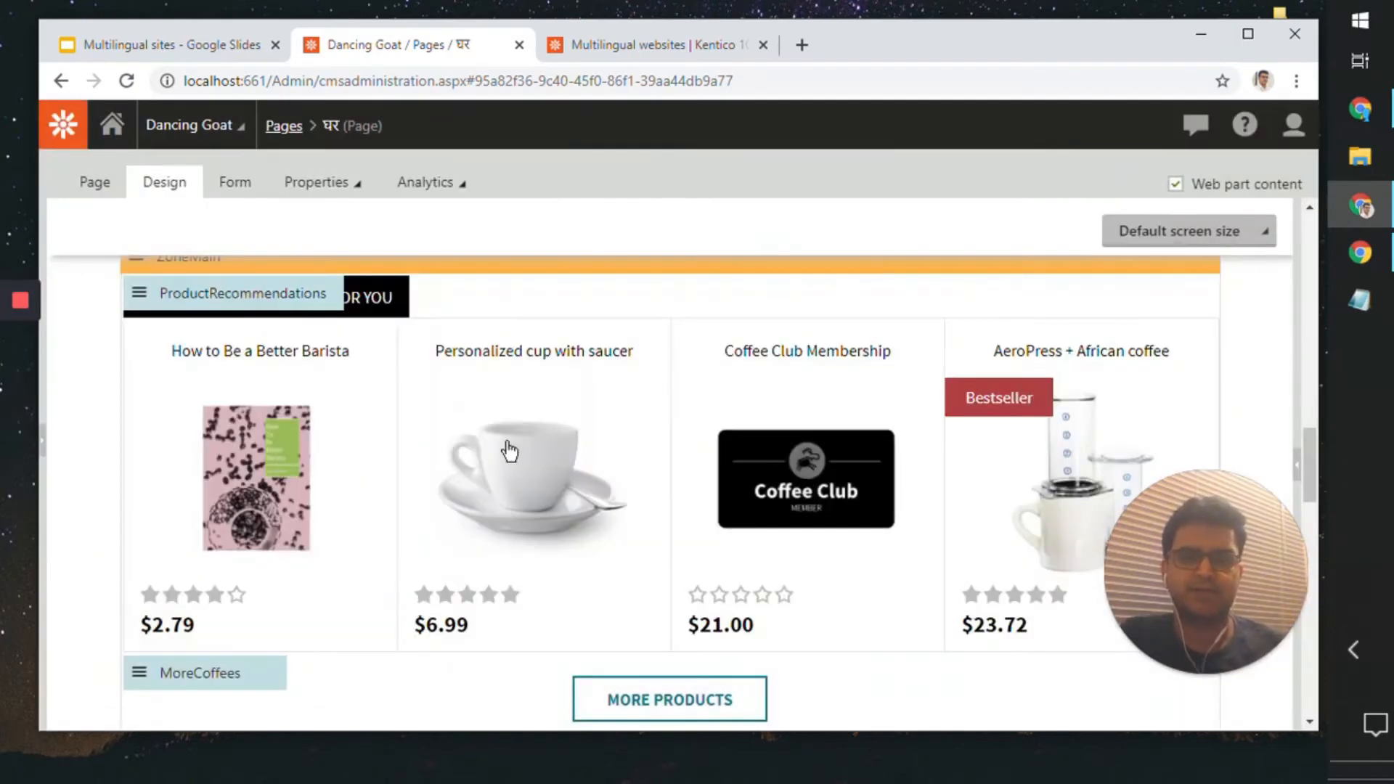
# Step: Inspect the content path and content filter of the home page's Articles web part, closing its properties without saving
pyautogui.scroll(-5, 507, 451)
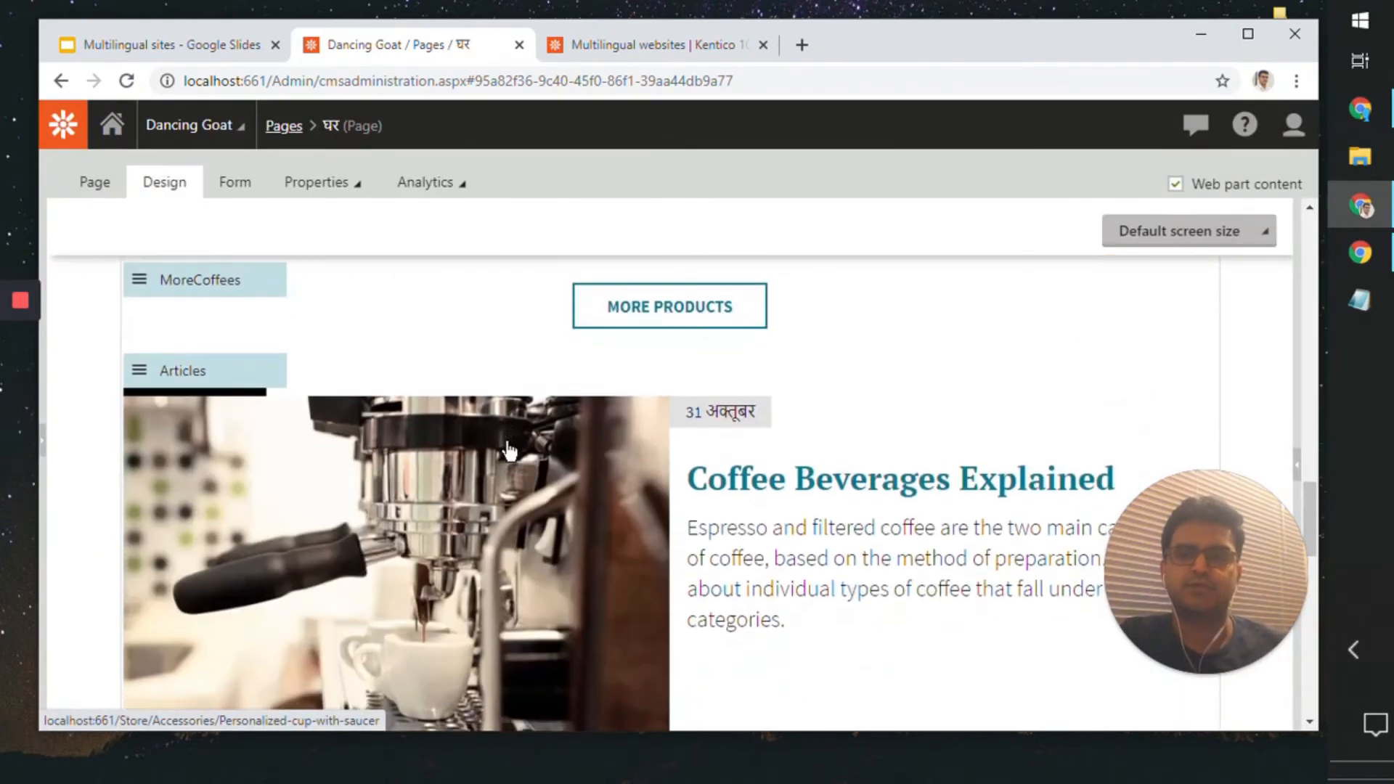
pyautogui.doubleClick(142, 375)
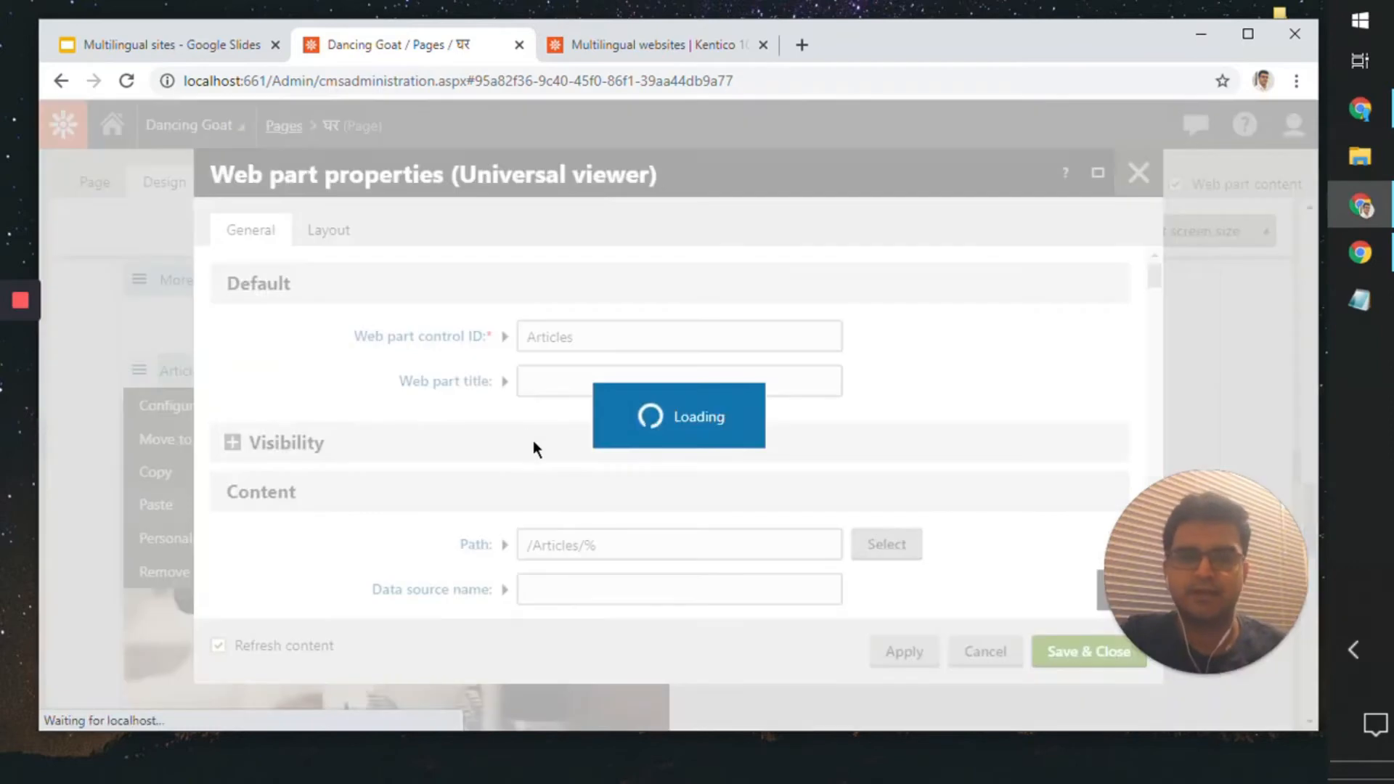
pyautogui.scroll(-4, 366, 380)
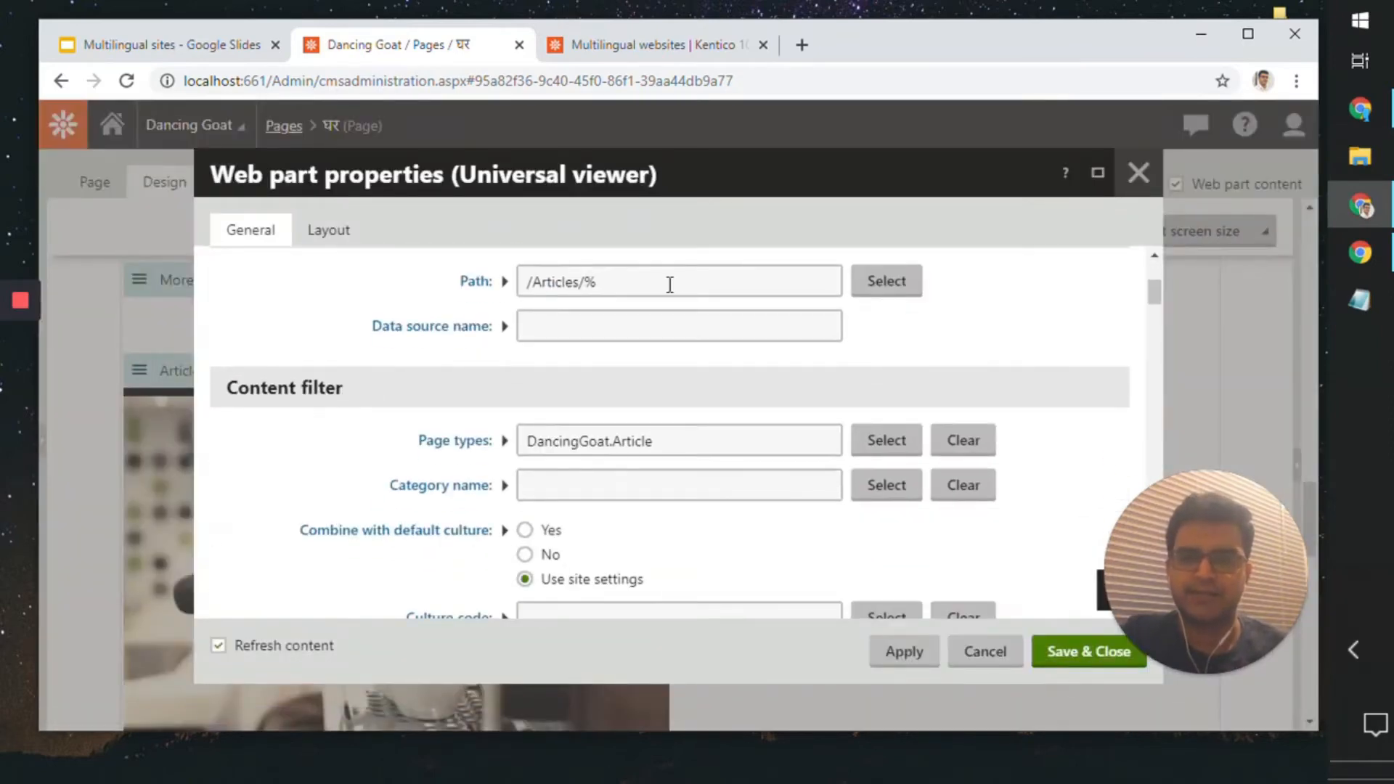
pyautogui.moveTo(668, 283); pyautogui.dragTo(532, 269)
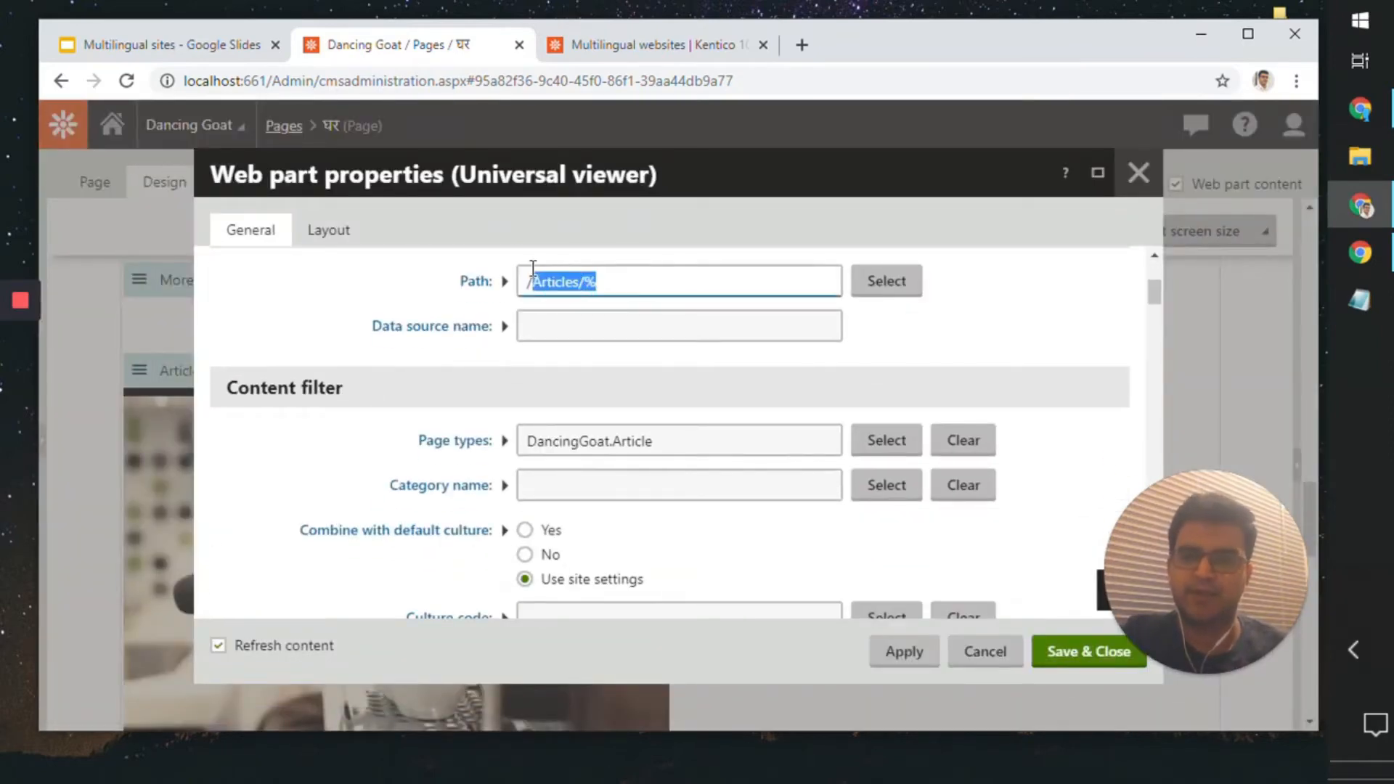
pyautogui.click(1129, 183)
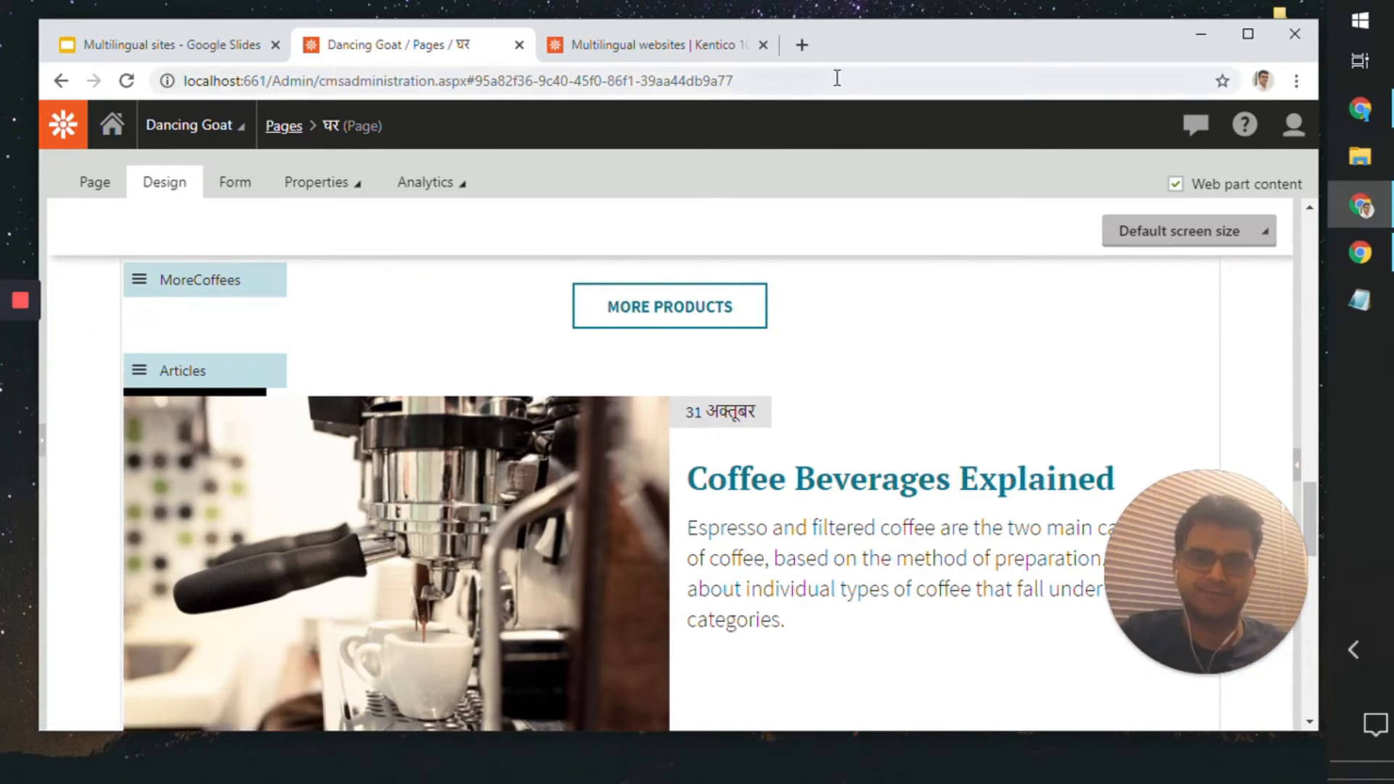
# Step: Expand the content tree again and review the product and article sections of the home page in design view
pyautogui.moveTo(863, 45); pyautogui.dragTo(885, 46)
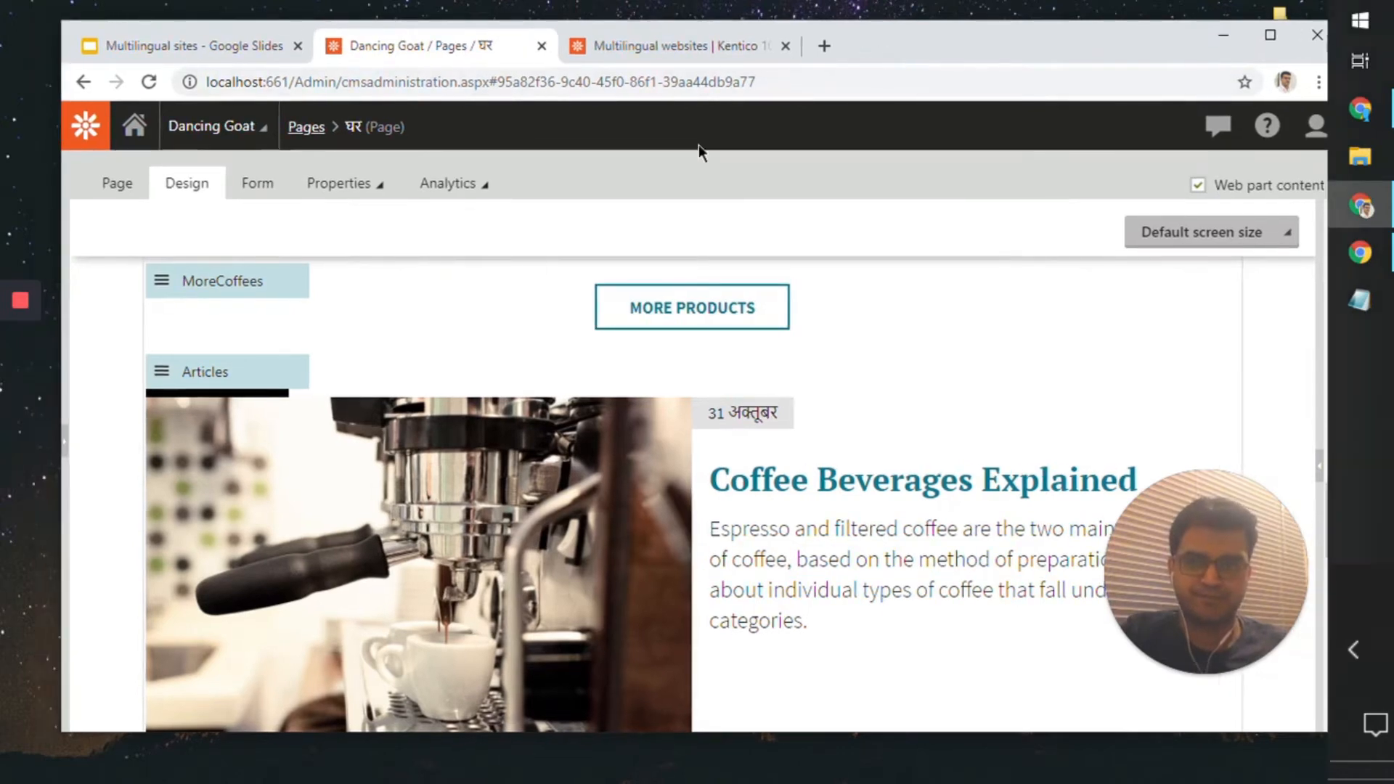
pyautogui.click(68, 444)
pyautogui.scroll(5, 498, 432)
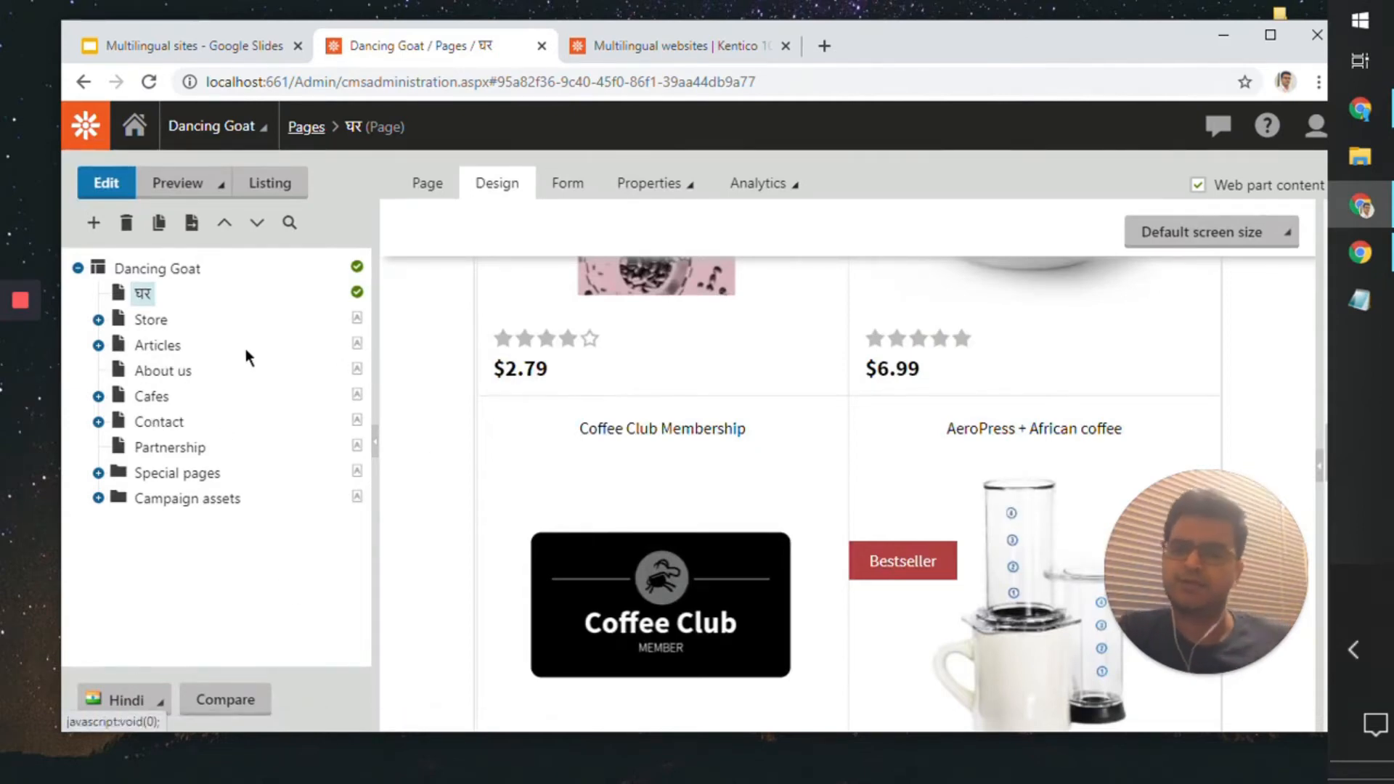
pyautogui.scroll(-3, 573, 479)
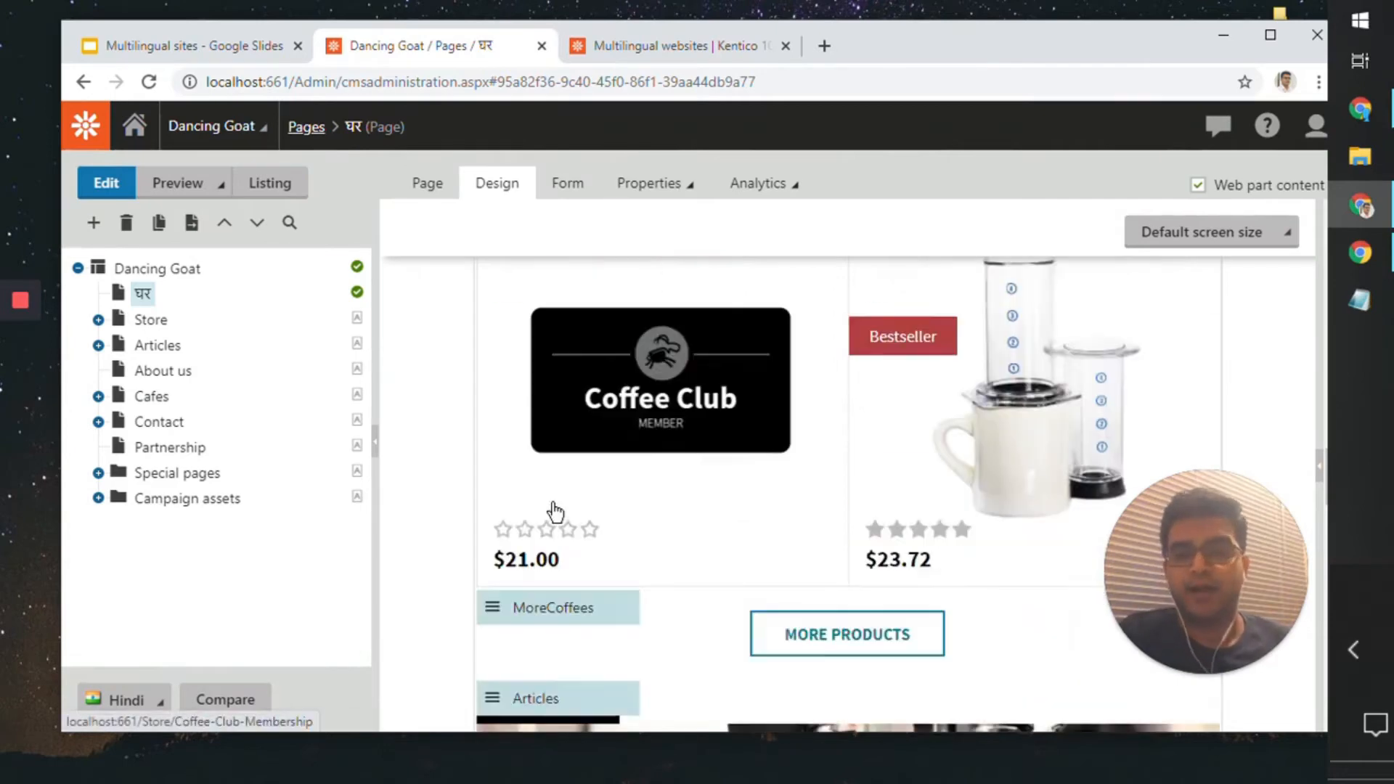
pyautogui.scroll(-9, 553, 509)
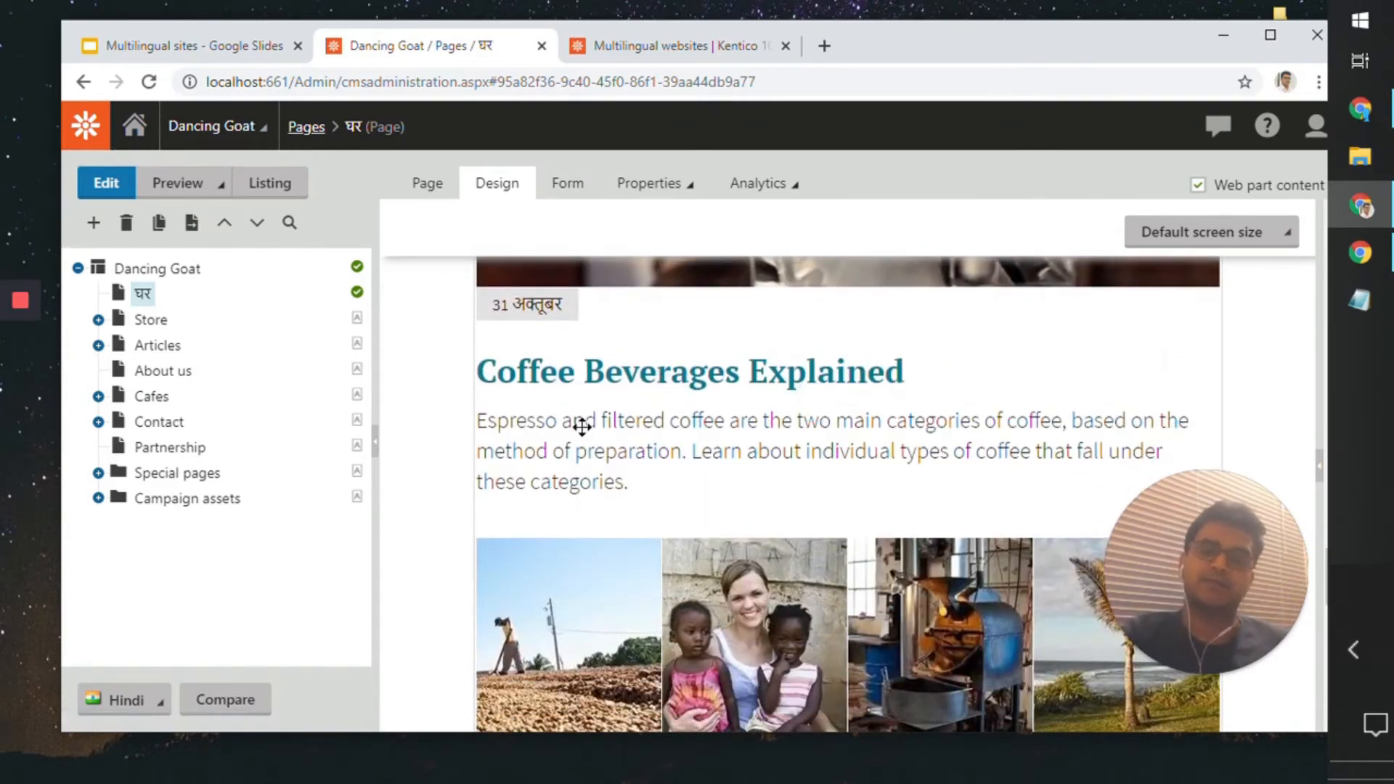
# Step: Create the Hindi version of the Coffee Beverages Explained article with Microsoft Translator, translating from English - United States
pyautogui.click(98, 346)
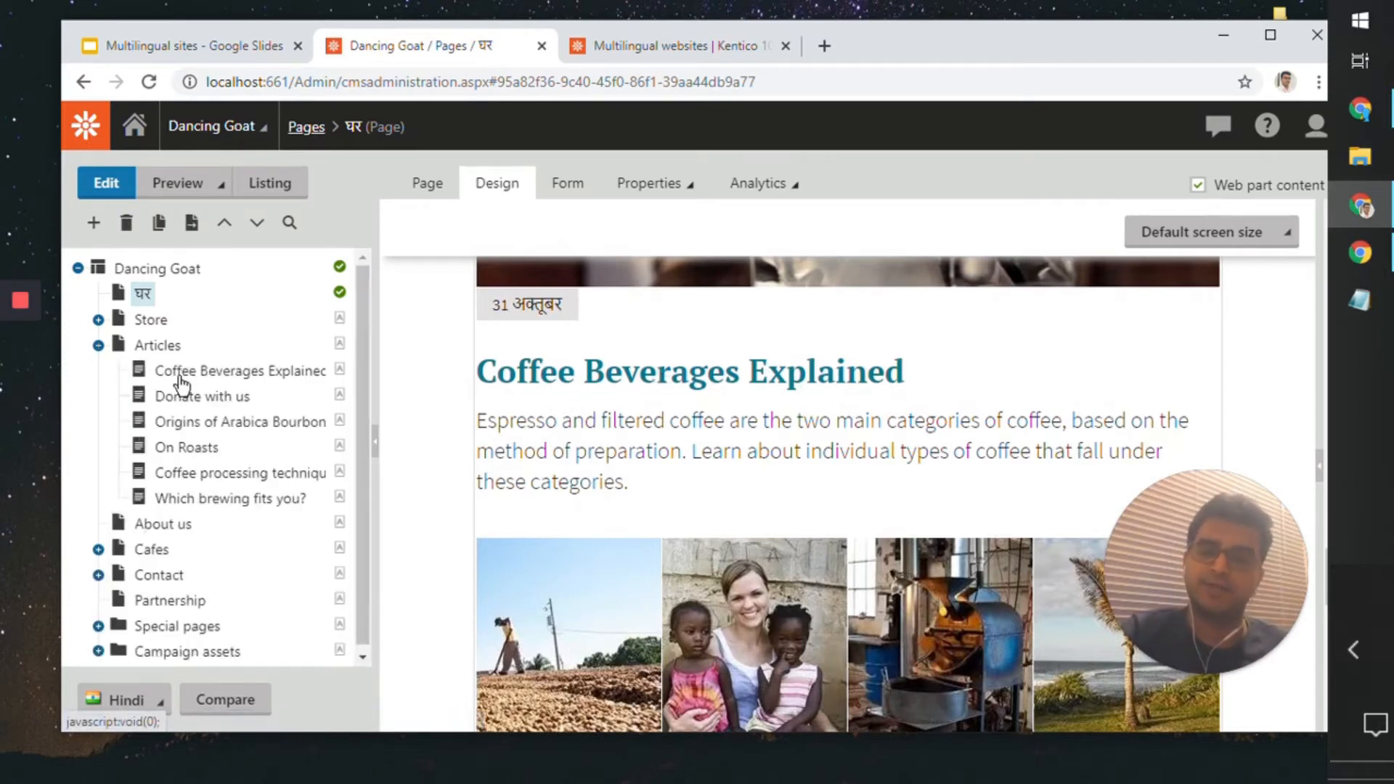
pyautogui.click(205, 376)
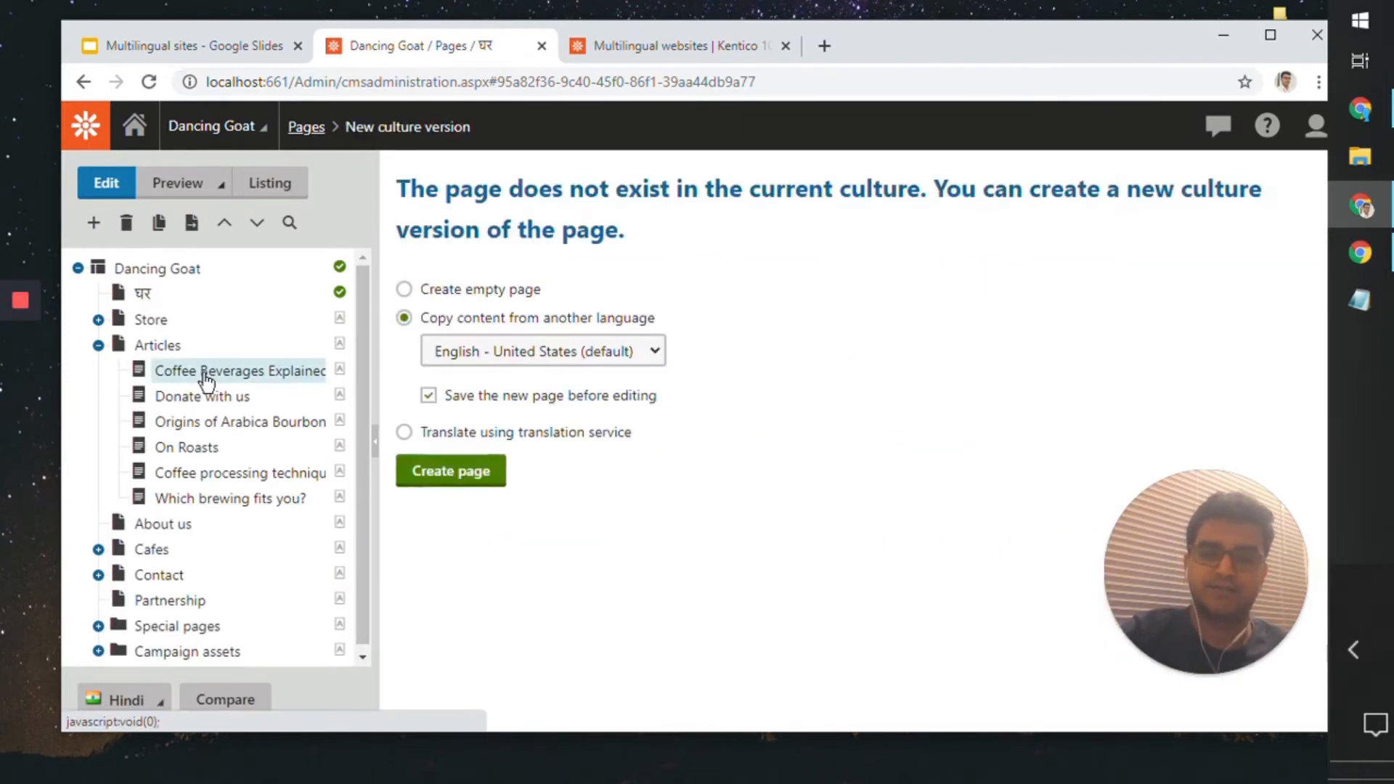
pyautogui.click(581, 435)
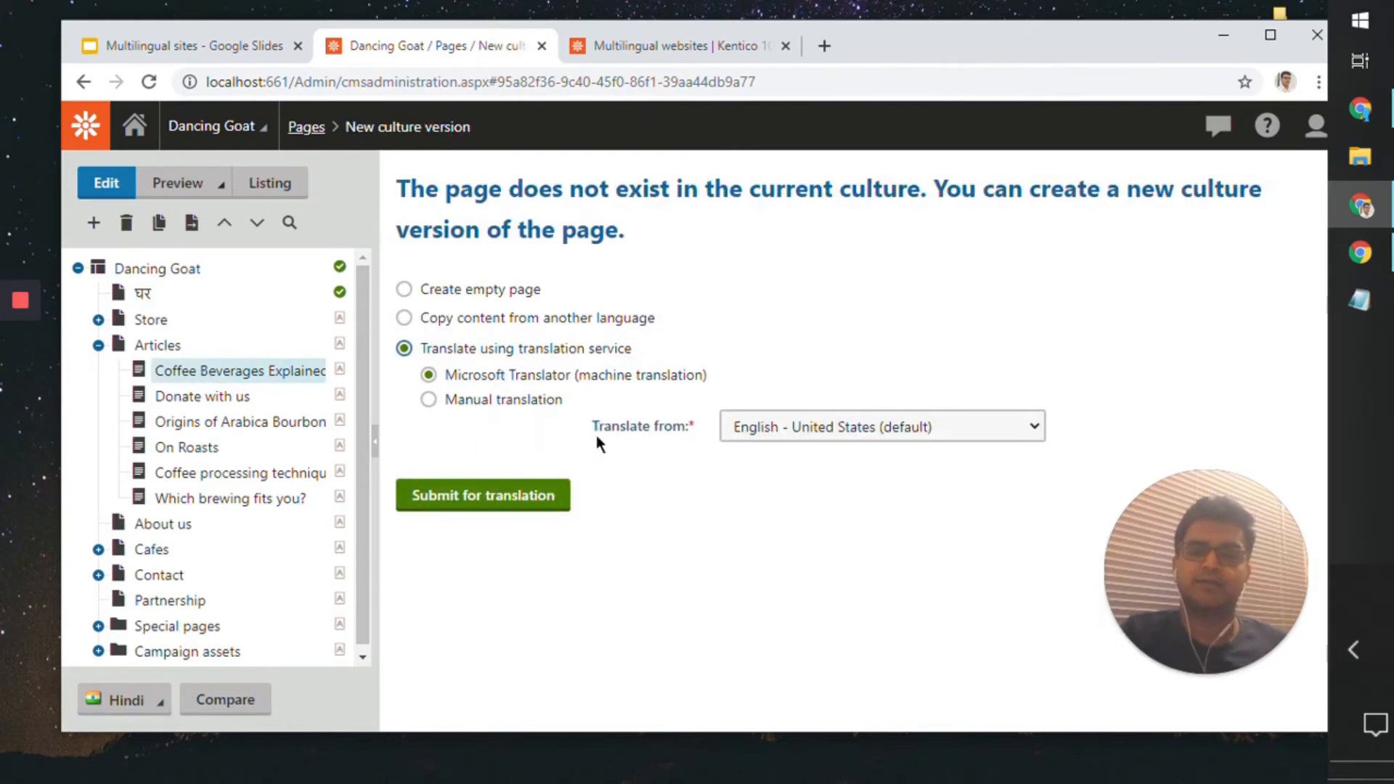
pyautogui.click(535, 493)
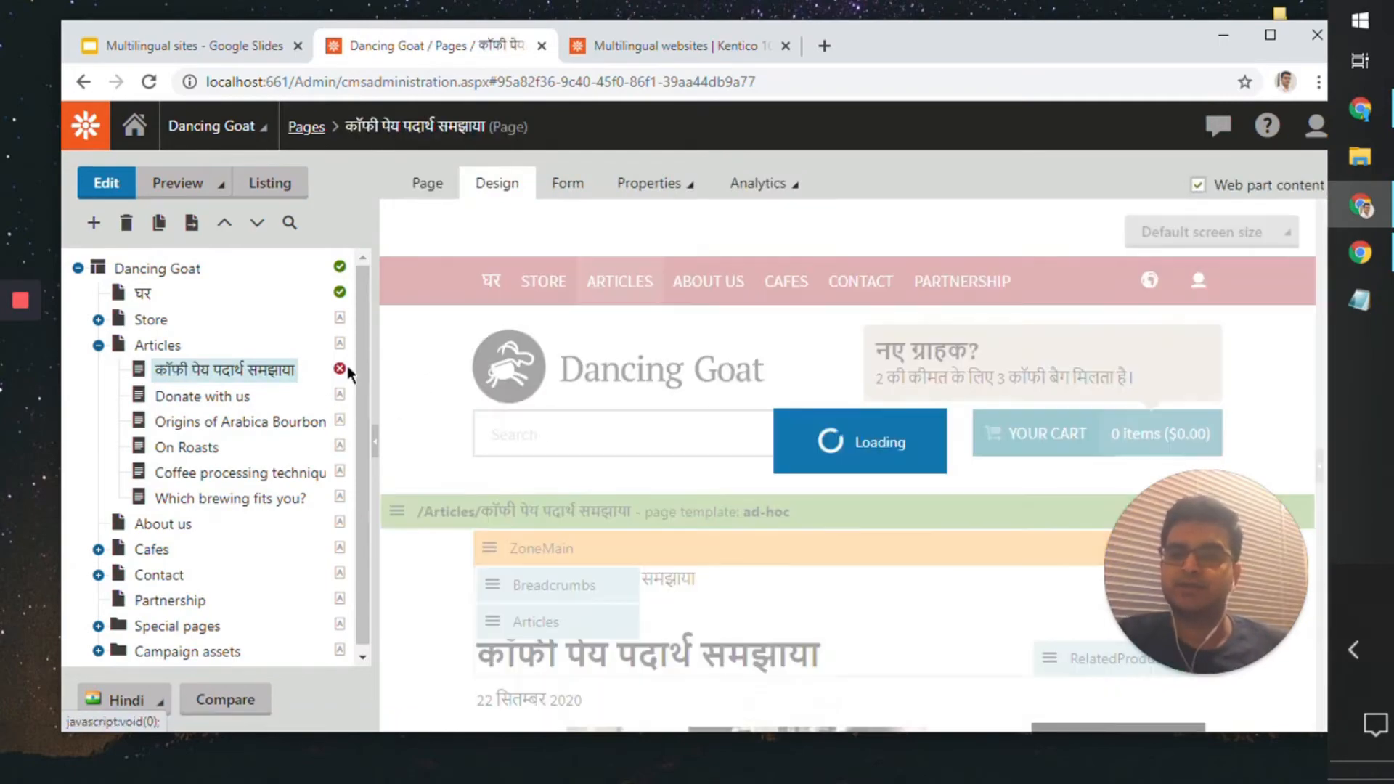
pyautogui.scroll(-8, 487, 573)
pyautogui.scroll(-5, 487, 573)
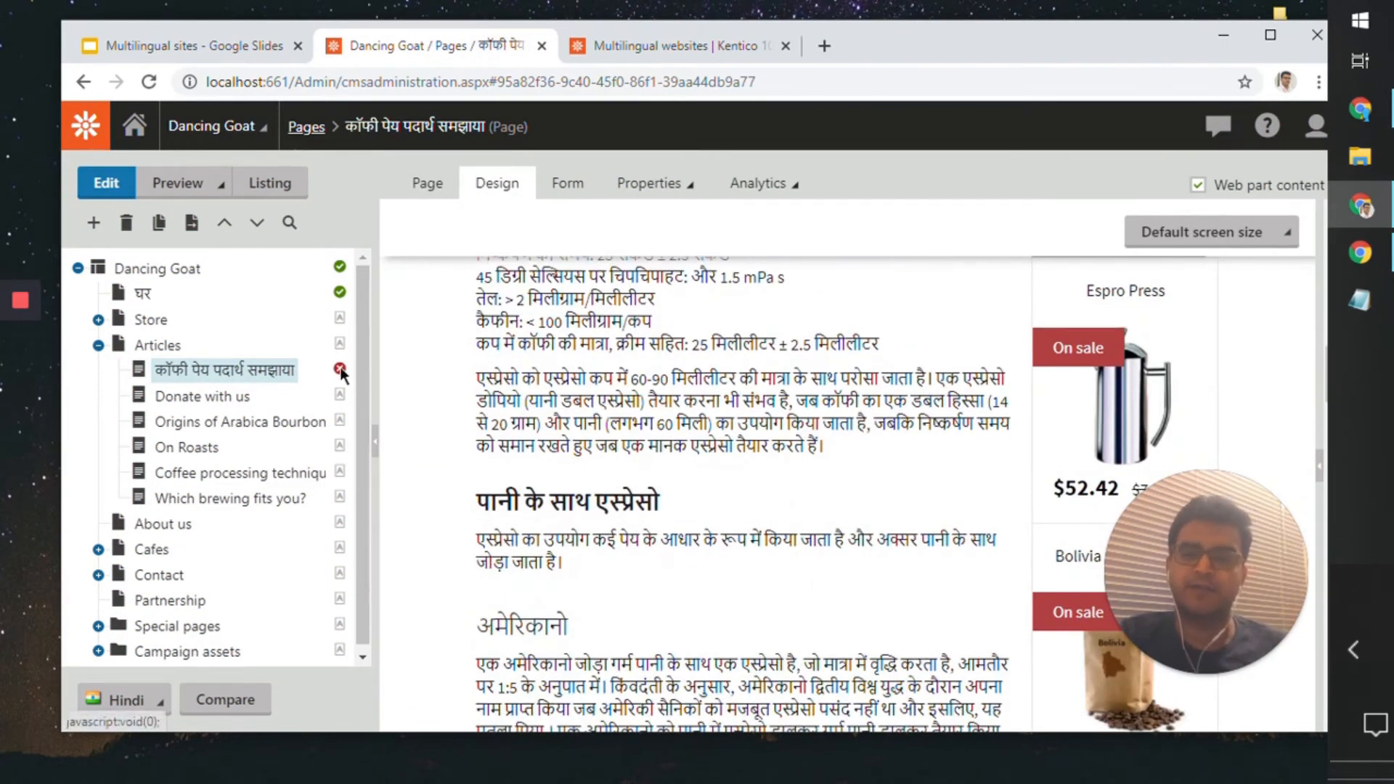
# Step: Save the translated Coffee Beverages article and submit it for approval to publish it through the Social media workflow
pyautogui.click(442, 186)
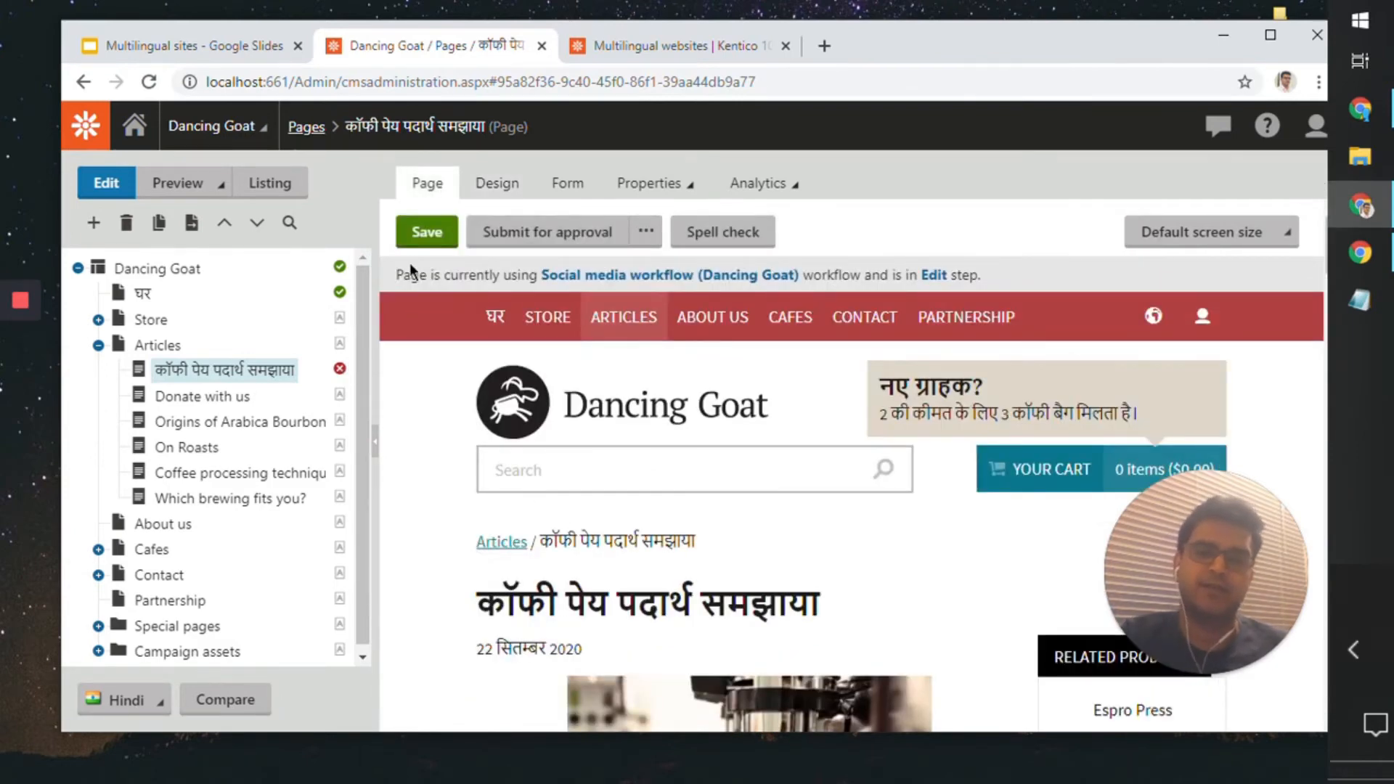
pyautogui.click(413, 244)
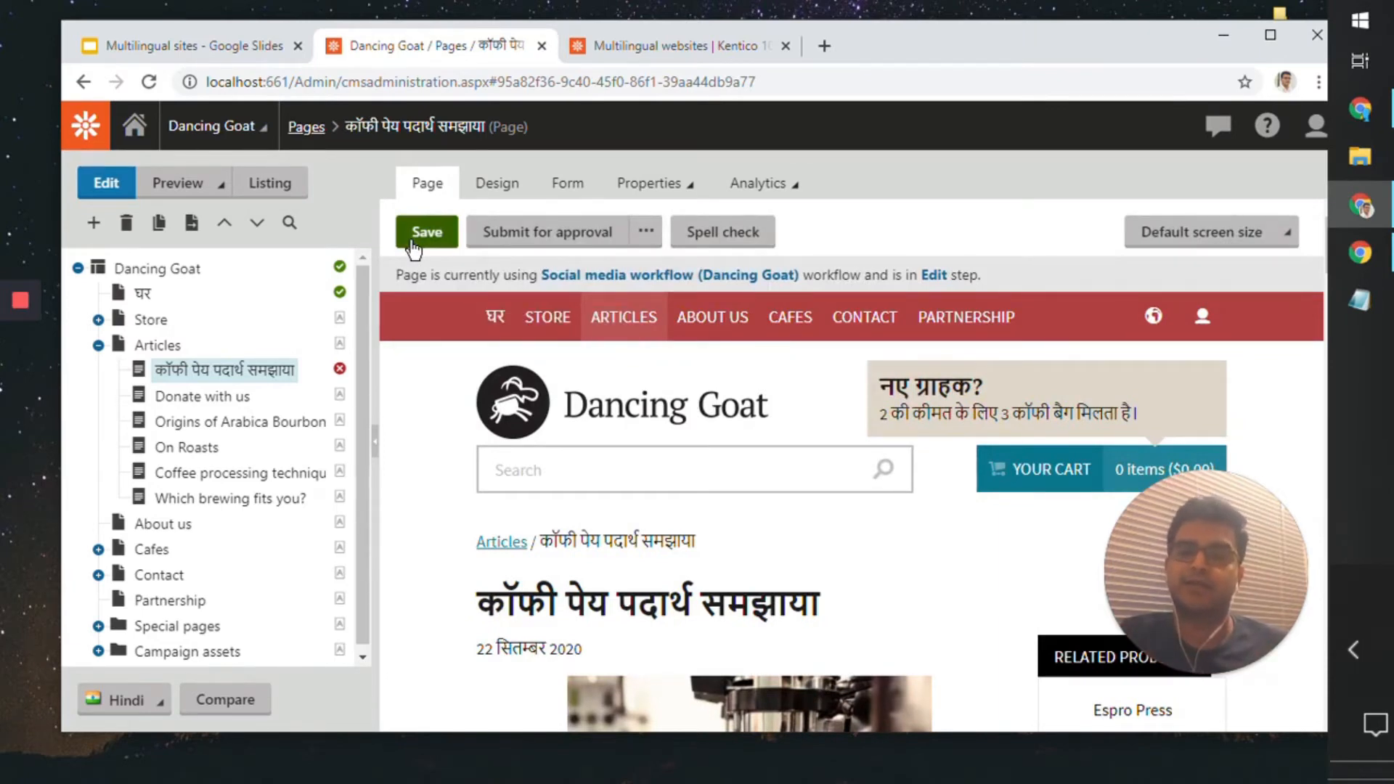
pyautogui.scroll(-8, 582, 528)
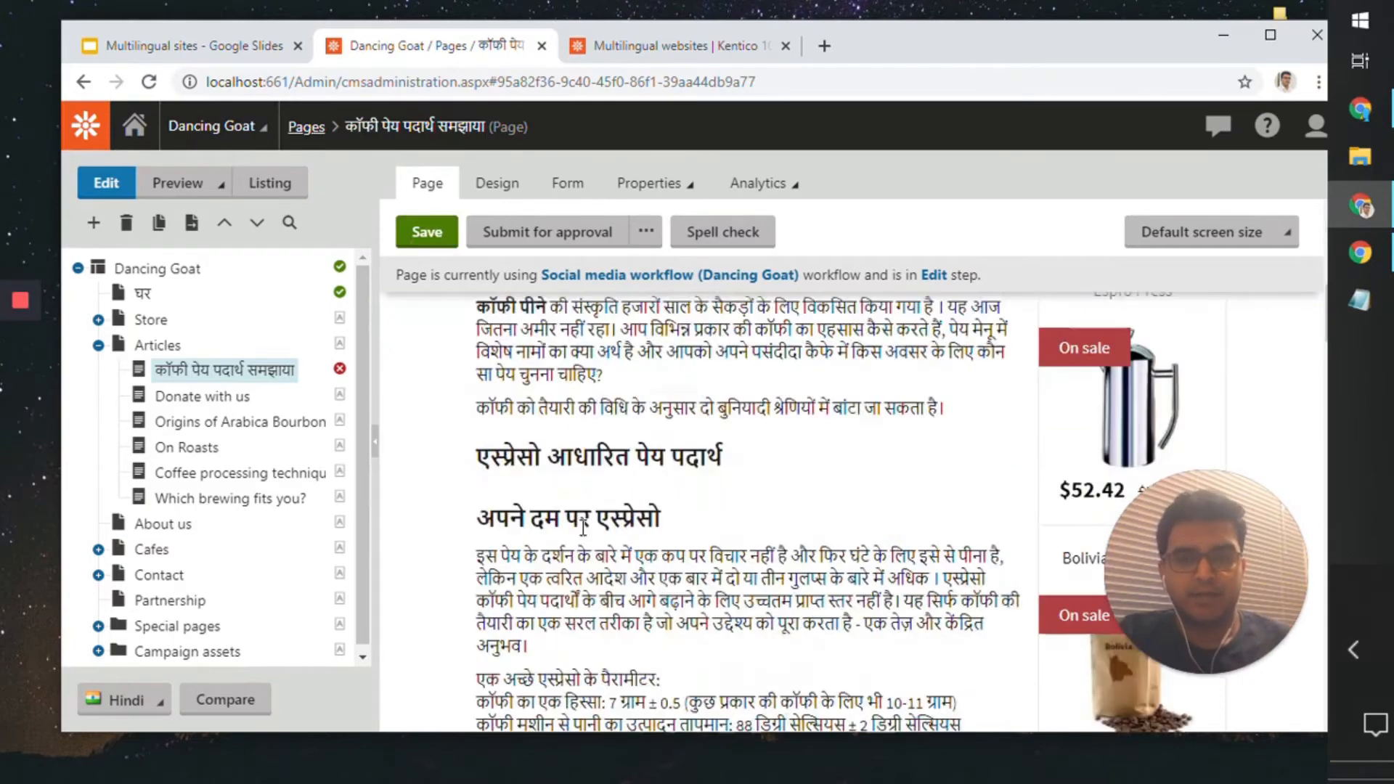
pyautogui.scroll(8, 582, 528)
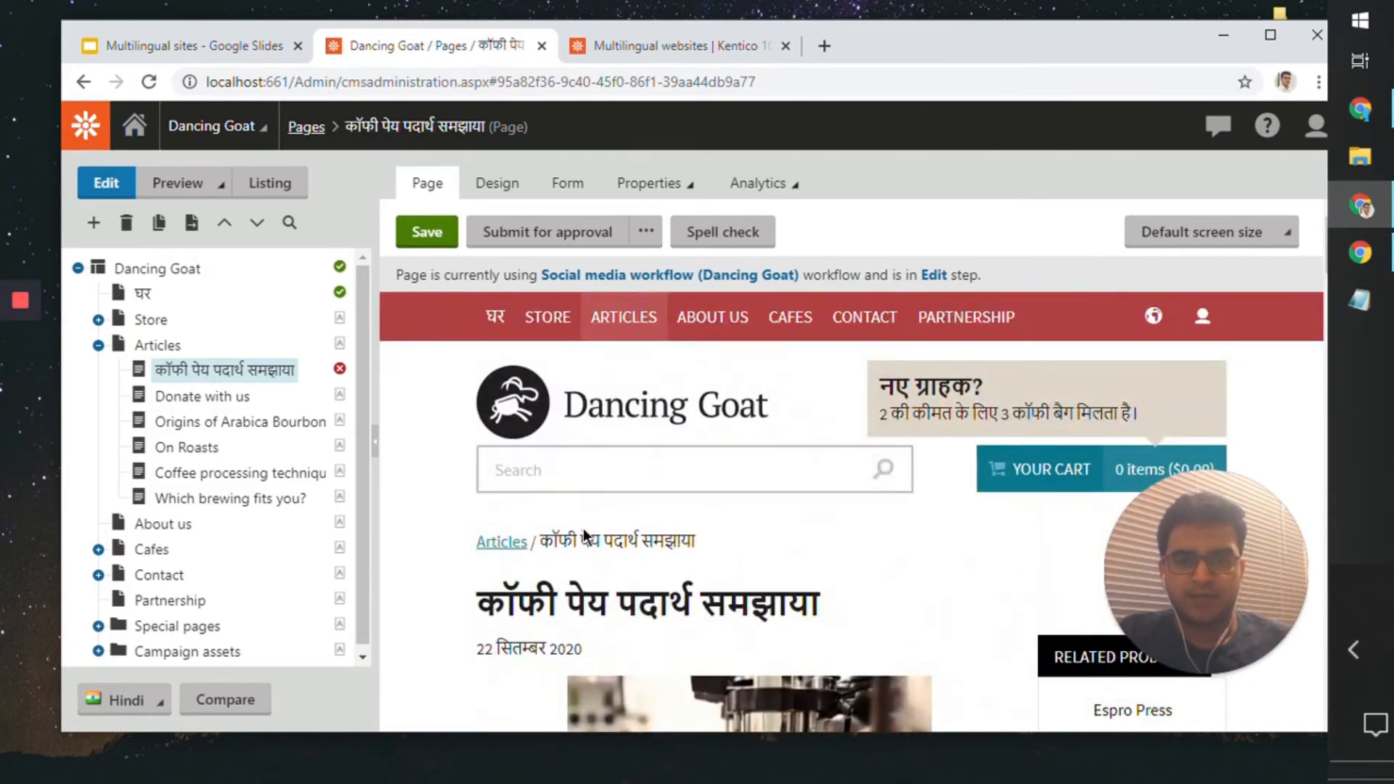
pyautogui.click(567, 234)
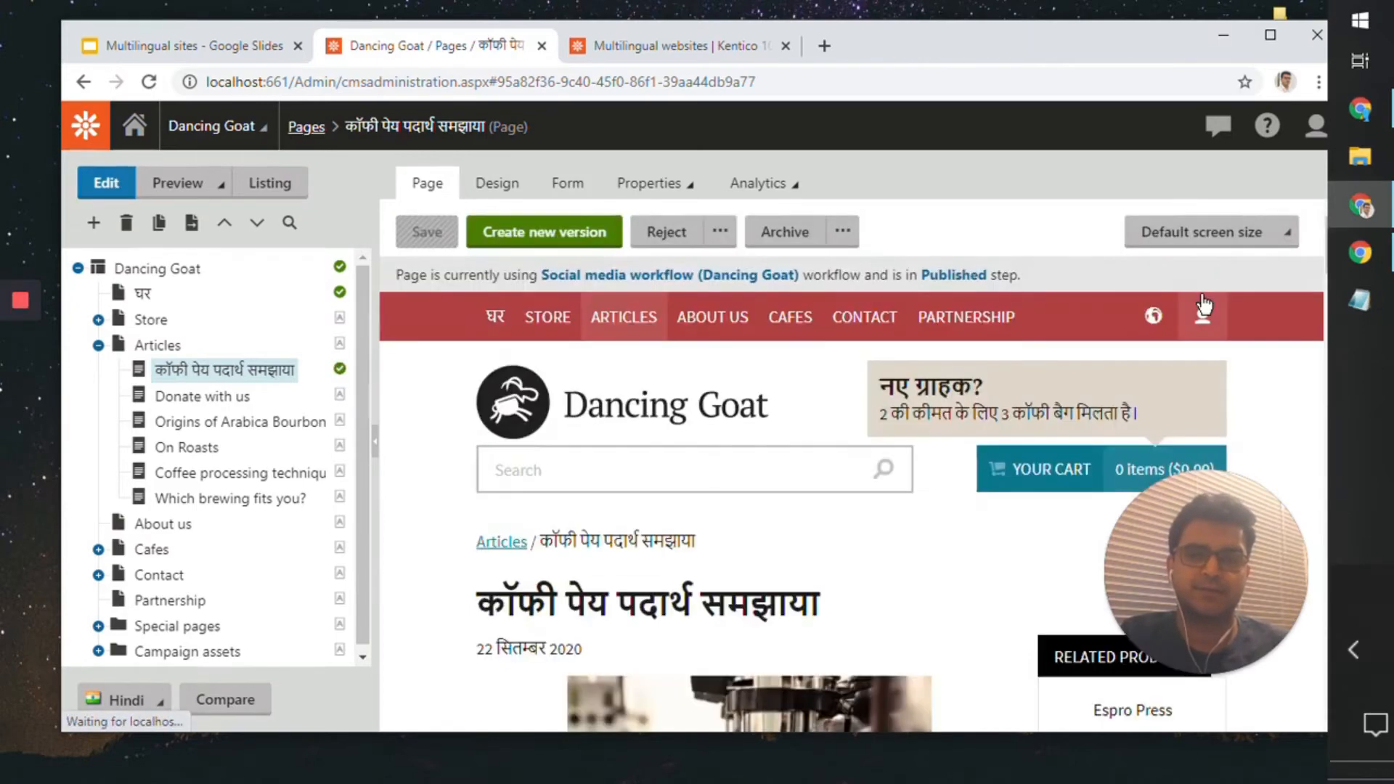
# Step: Switch to the live site in the guest browser, refresh the Hindi home page and check its article listing for the translated article
pyautogui.click(1367, 267)
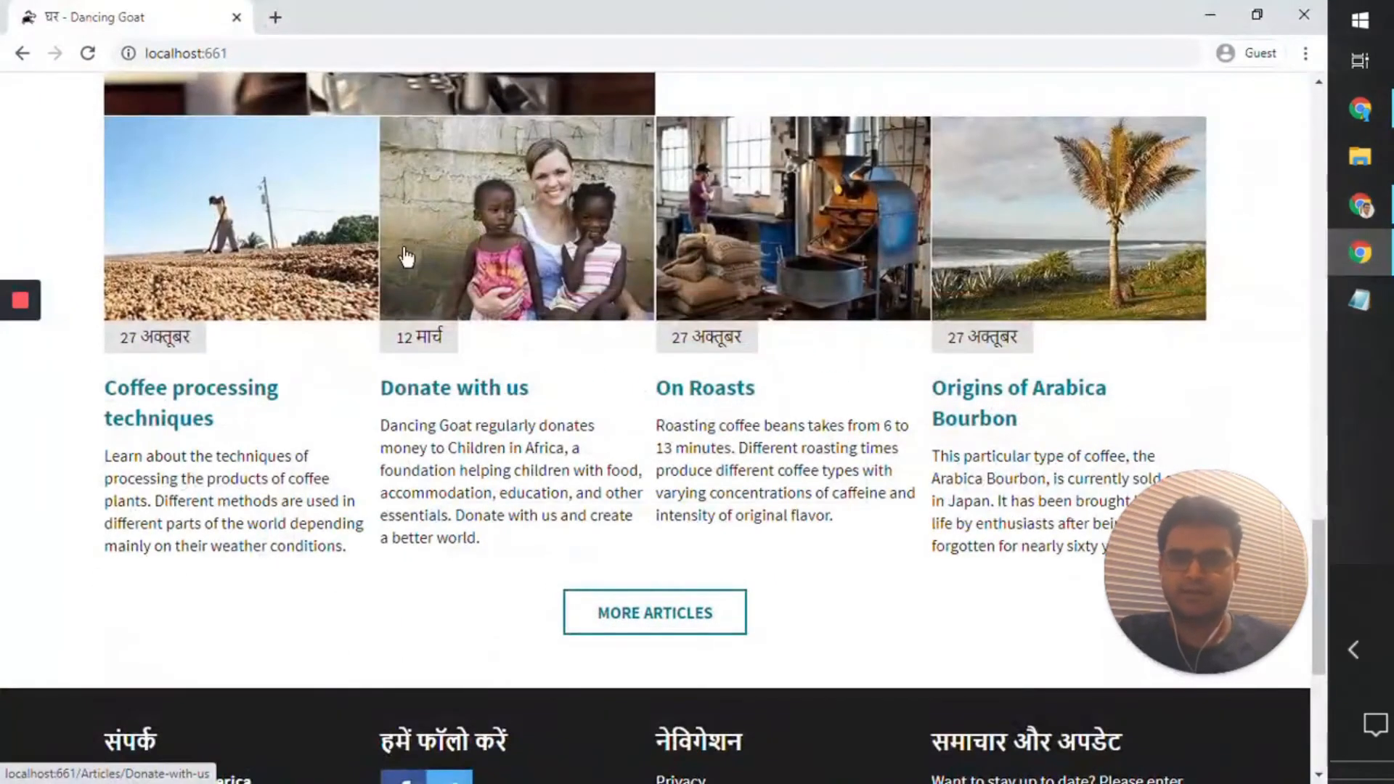
pyautogui.press('F5')
pyautogui.scroll(6, 407, 255)
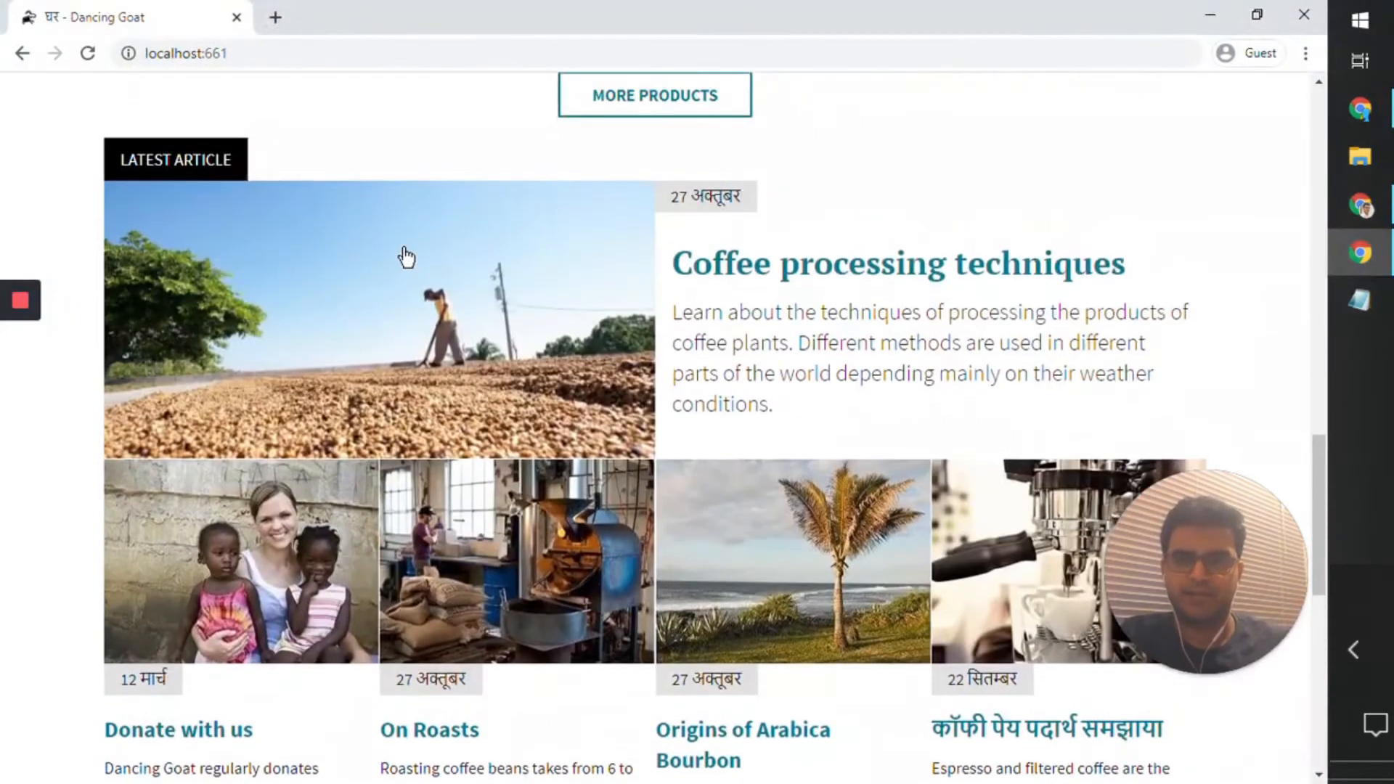
pyautogui.scroll(5, 403, 255)
pyautogui.scroll(-6, 401, 257)
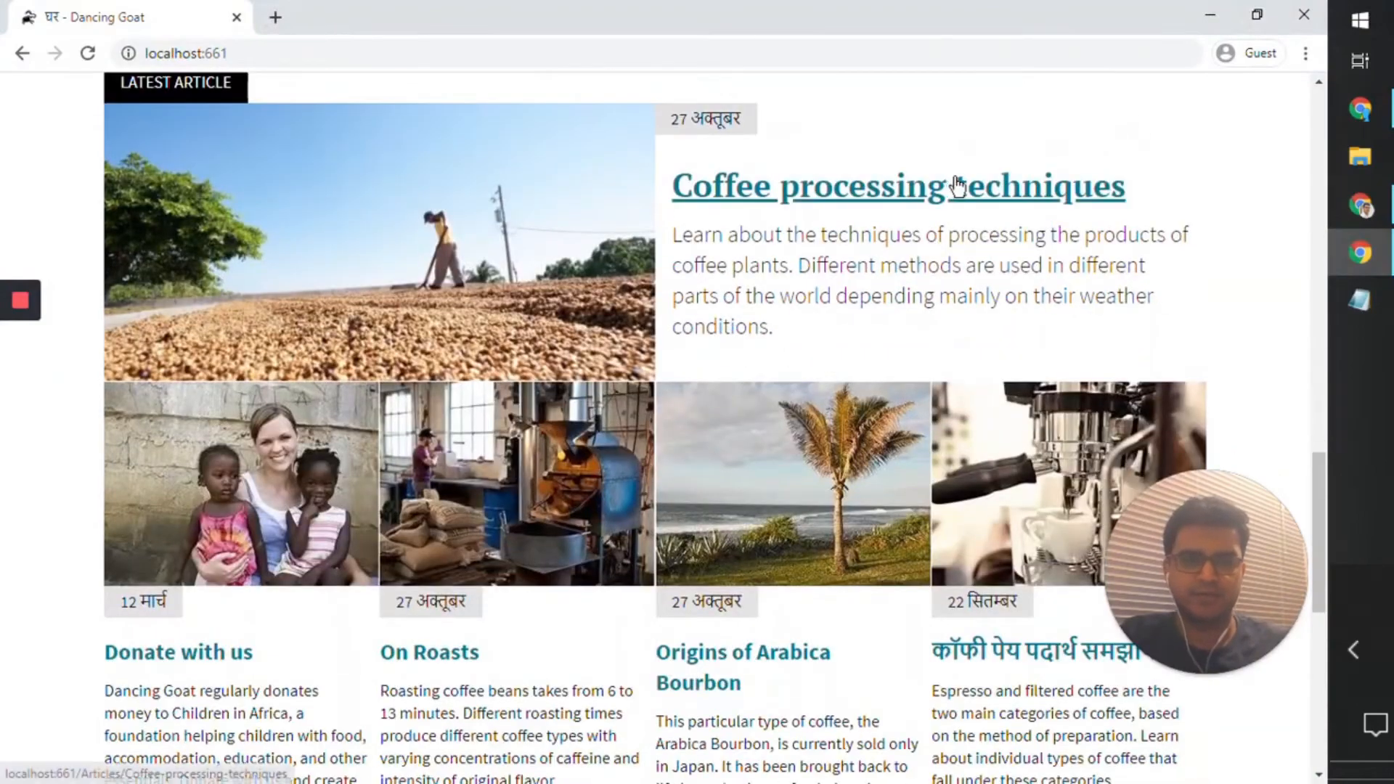
pyautogui.scroll(-5, 1117, 376)
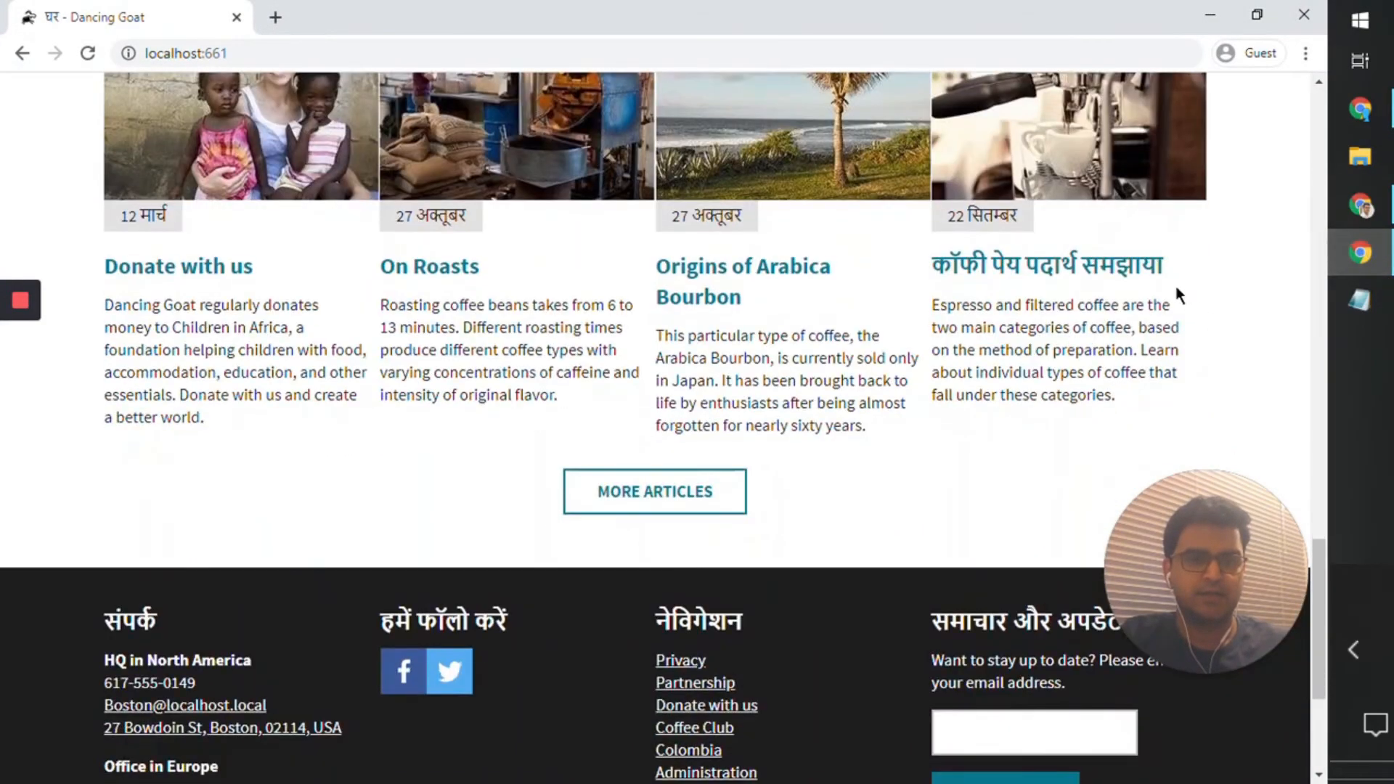
pyautogui.click(1372, 256)
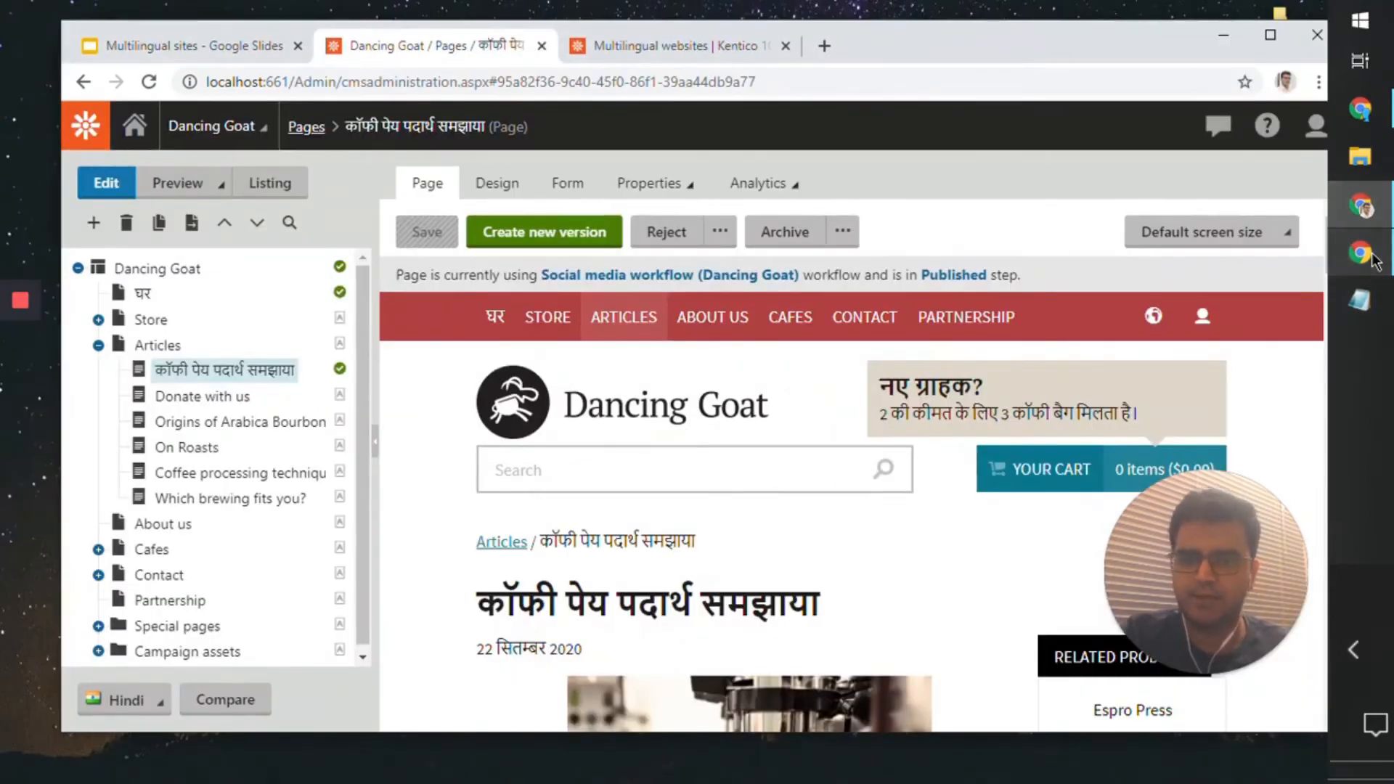
pyautogui.click(1372, 257)
# Step: Open the translated Coffee Beverages article on the live site and review its Hindi content before returning to the home page
pyautogui.click(1065, 267)
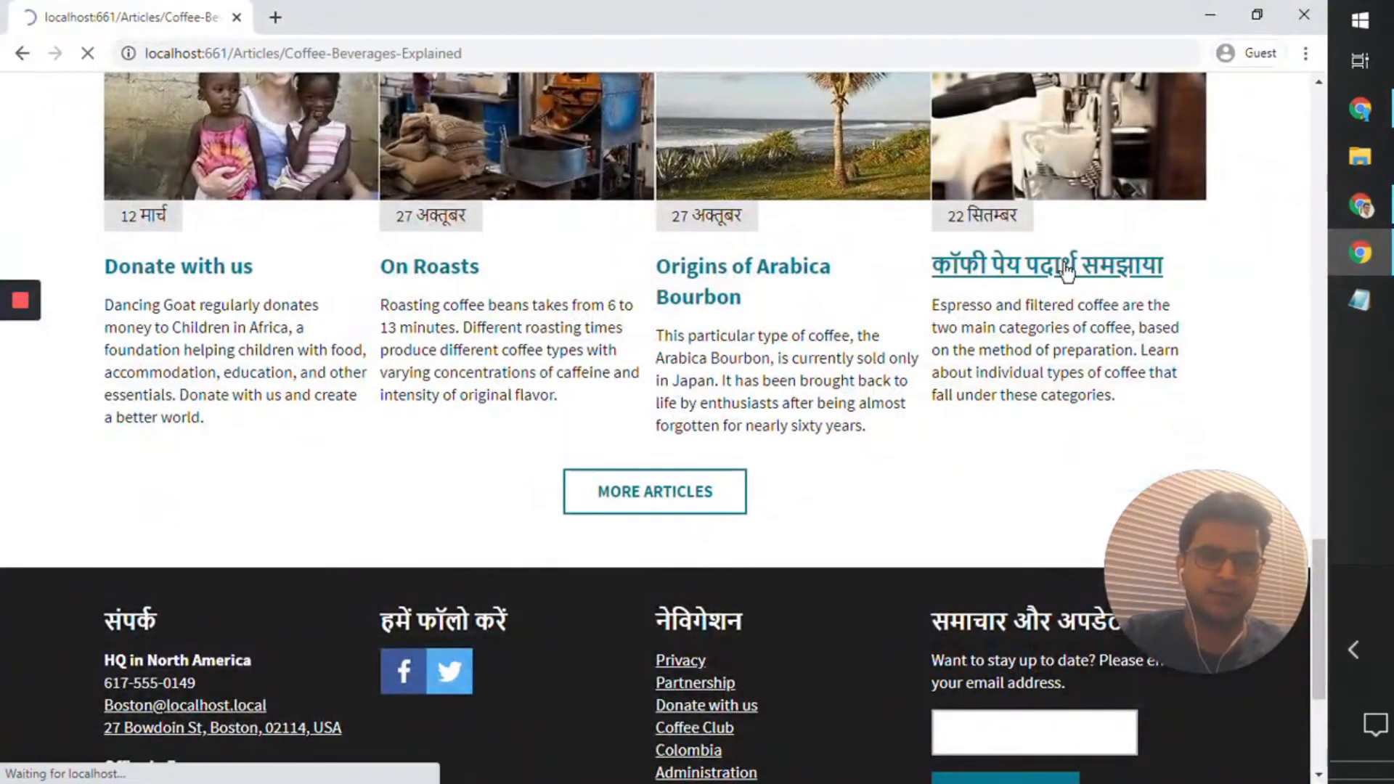
pyautogui.scroll(-10, 753, 411)
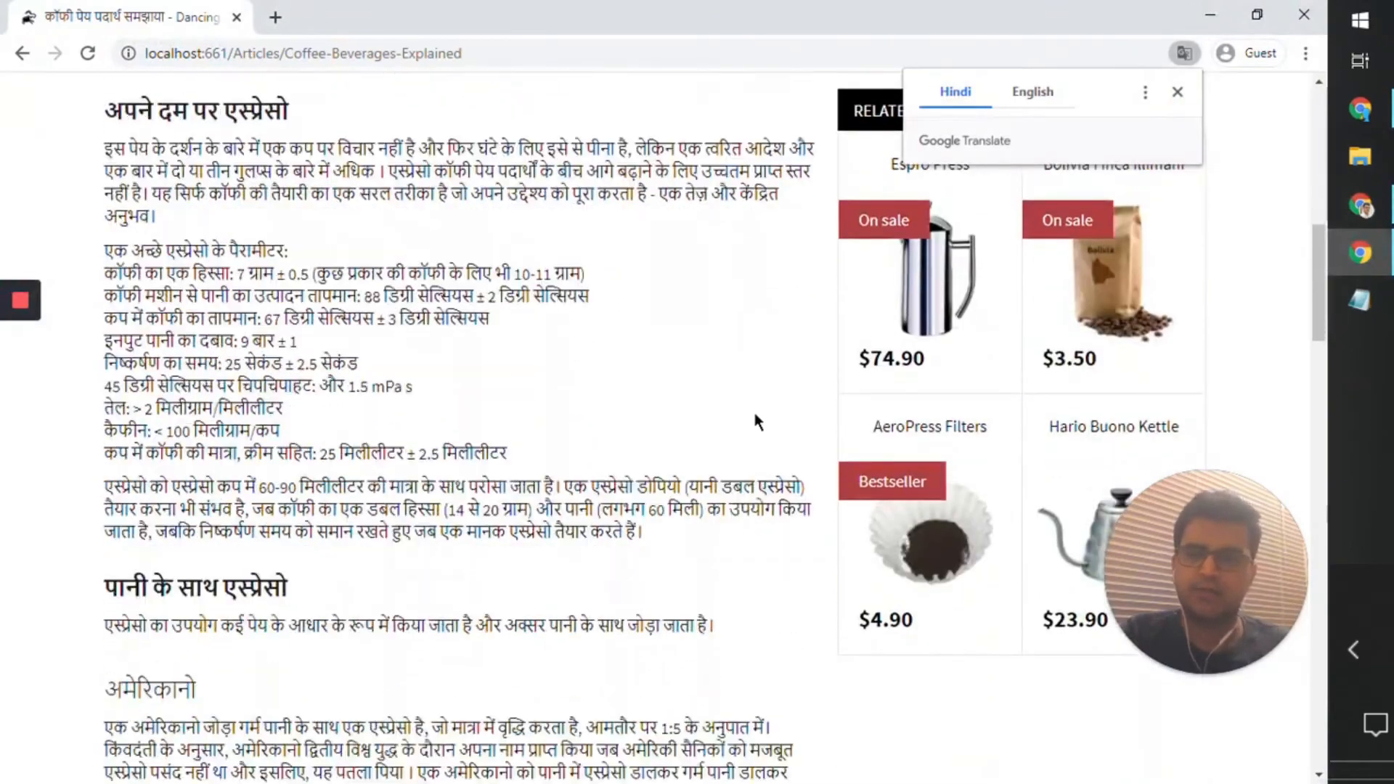
pyautogui.scroll(-20, 754, 411)
pyautogui.scroll(15, 755, 413)
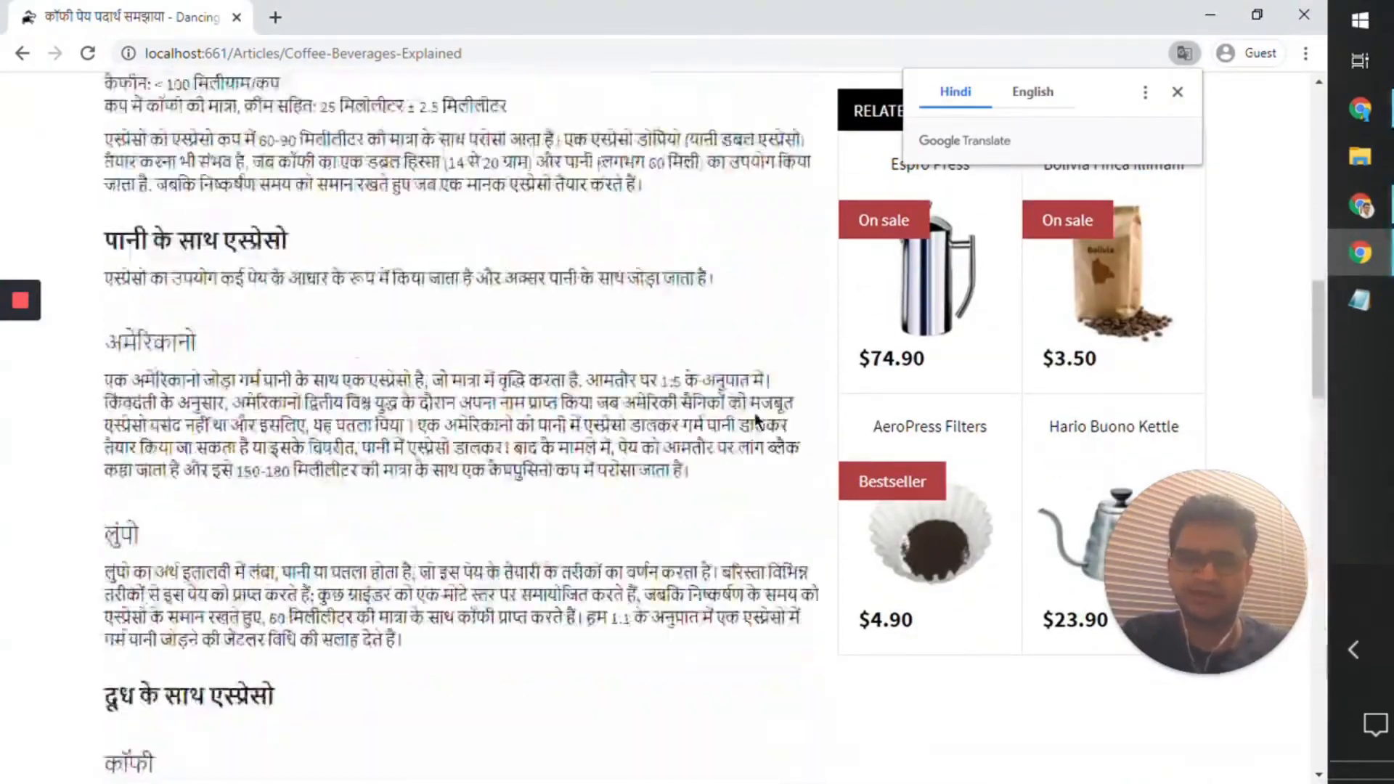
pyautogui.scroll(10, 755, 419)
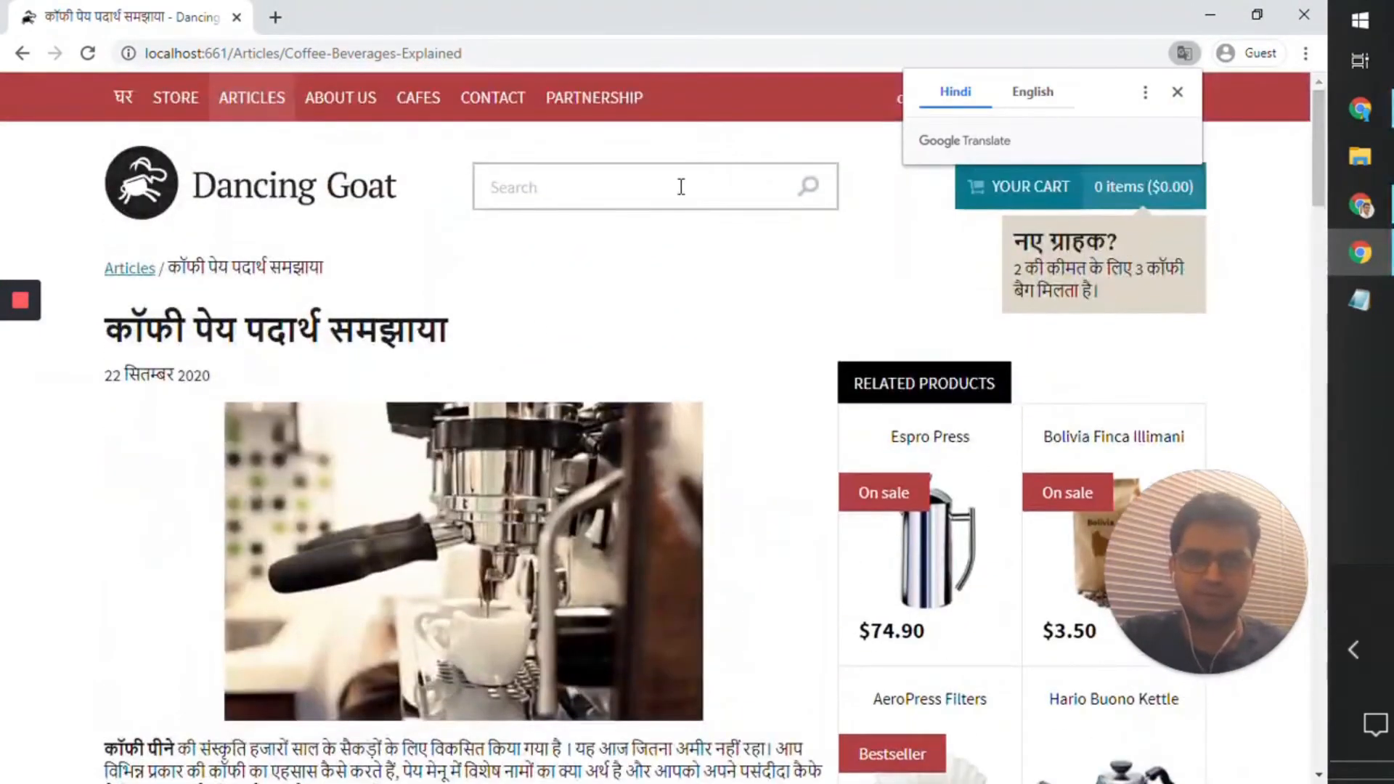
pyautogui.scroll(-15, 390, 519)
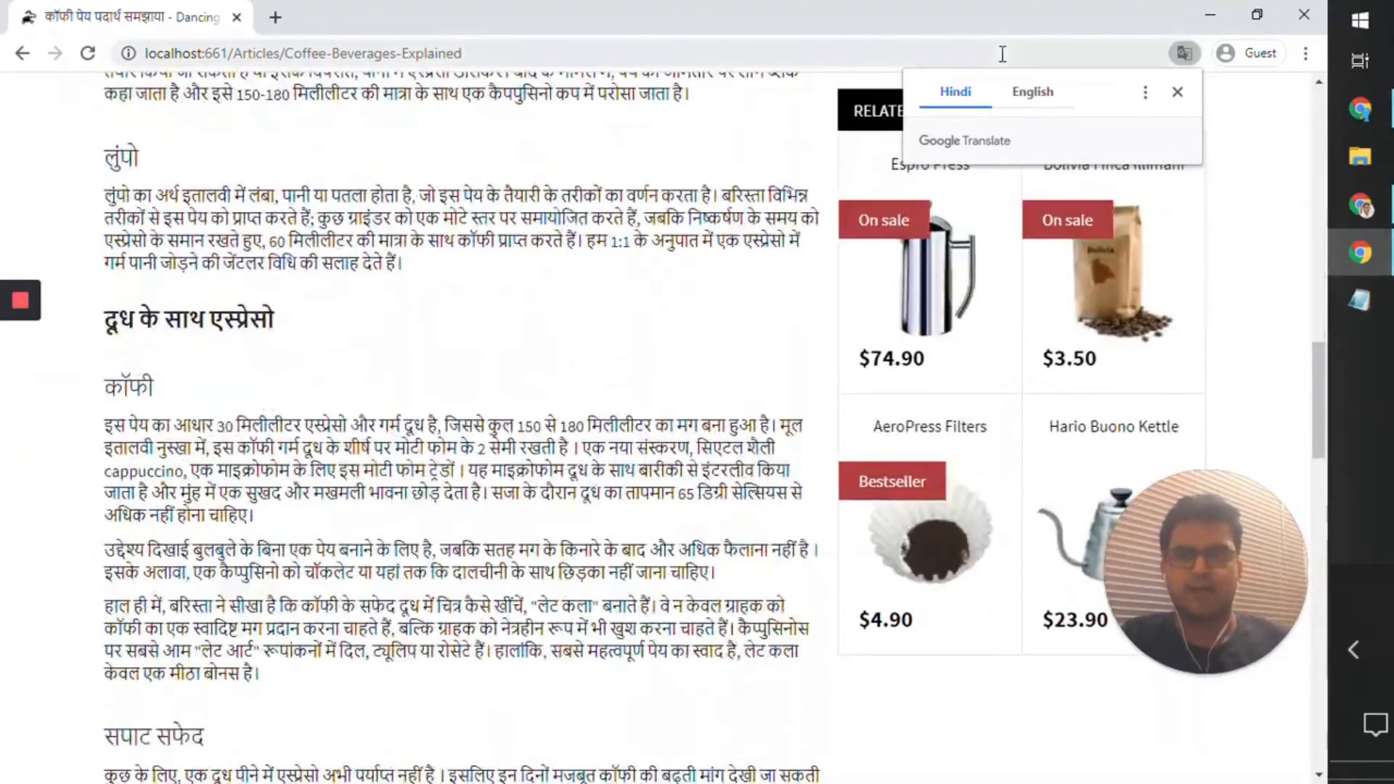
pyautogui.scroll(15, 485, 426)
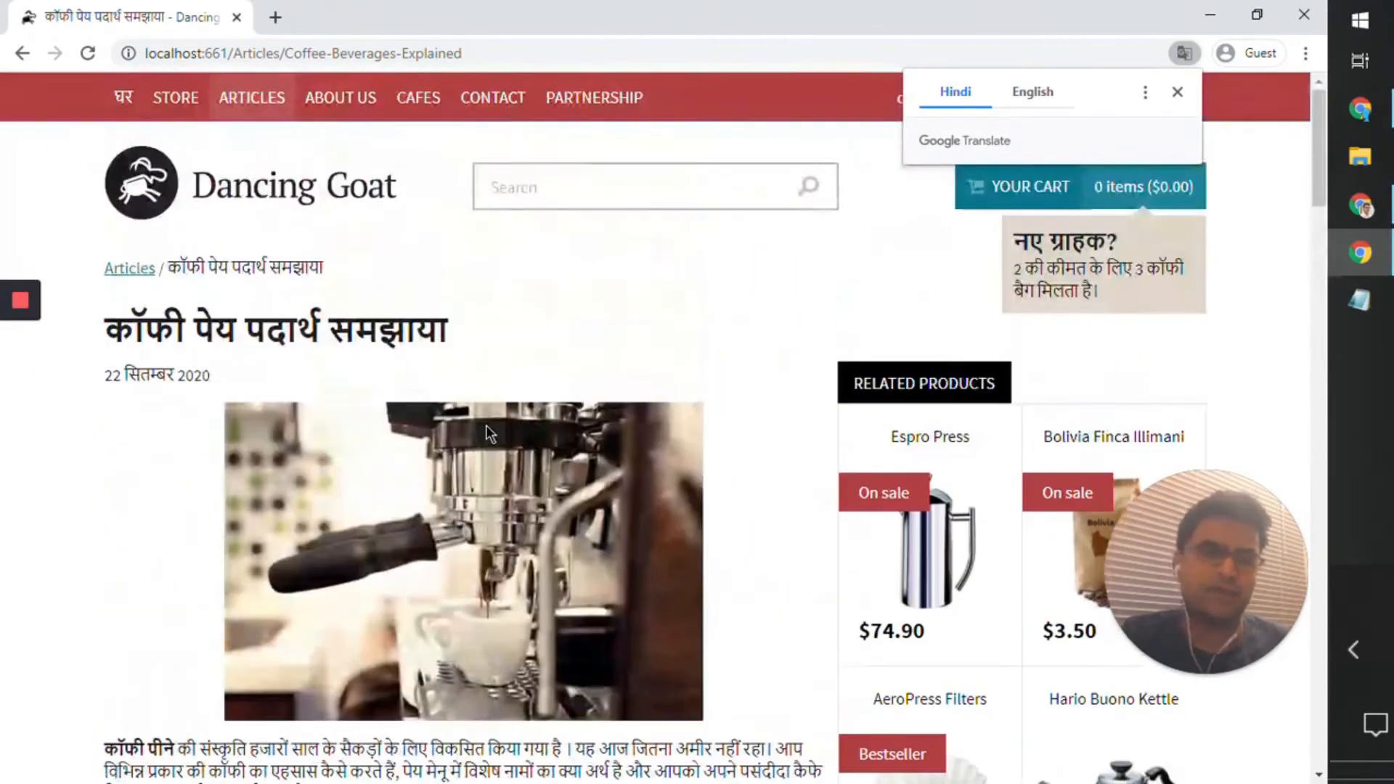
pyautogui.click(145, 188)
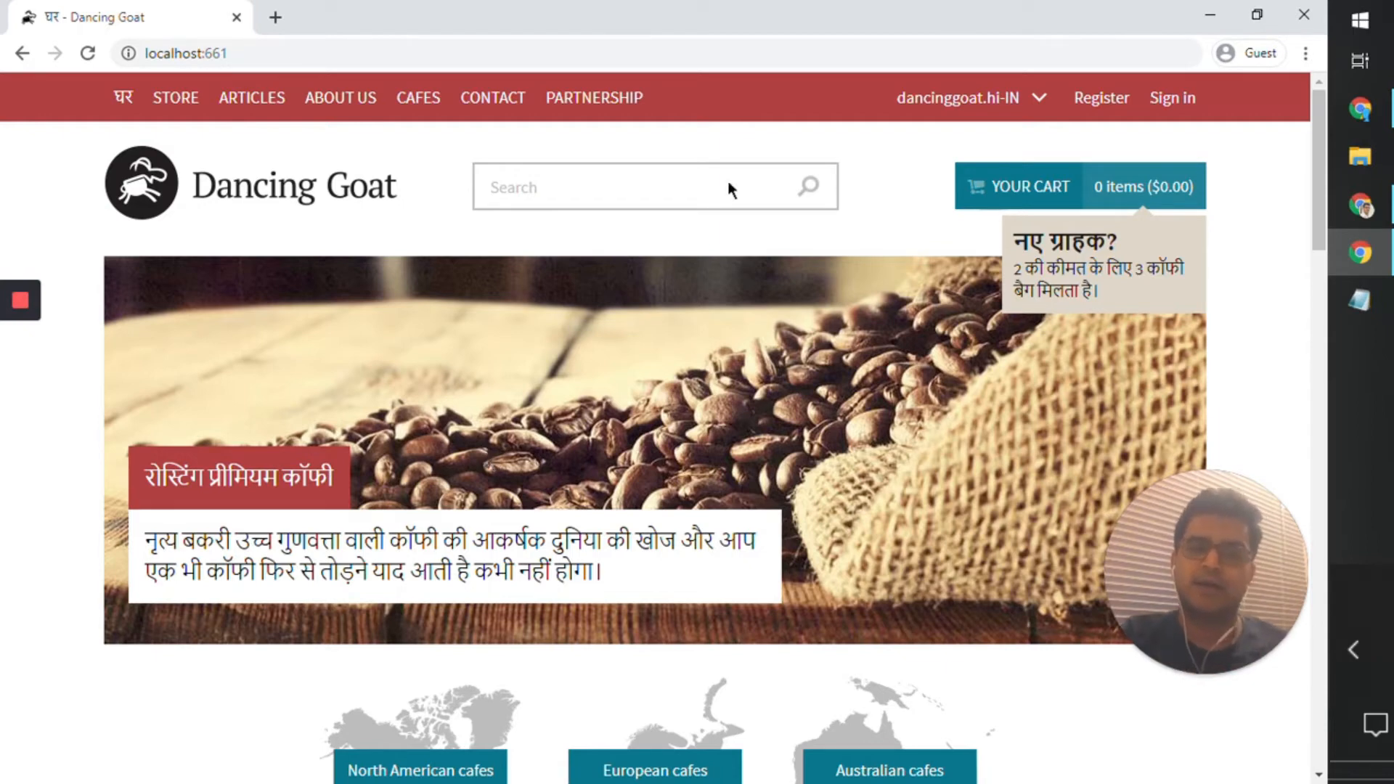
# Step: Switch to the Multilingual sites presentation in Google Slides and advance to the slide on updating the language selector
pyautogui.click(1210, 10)
pyautogui.click(139, 45)
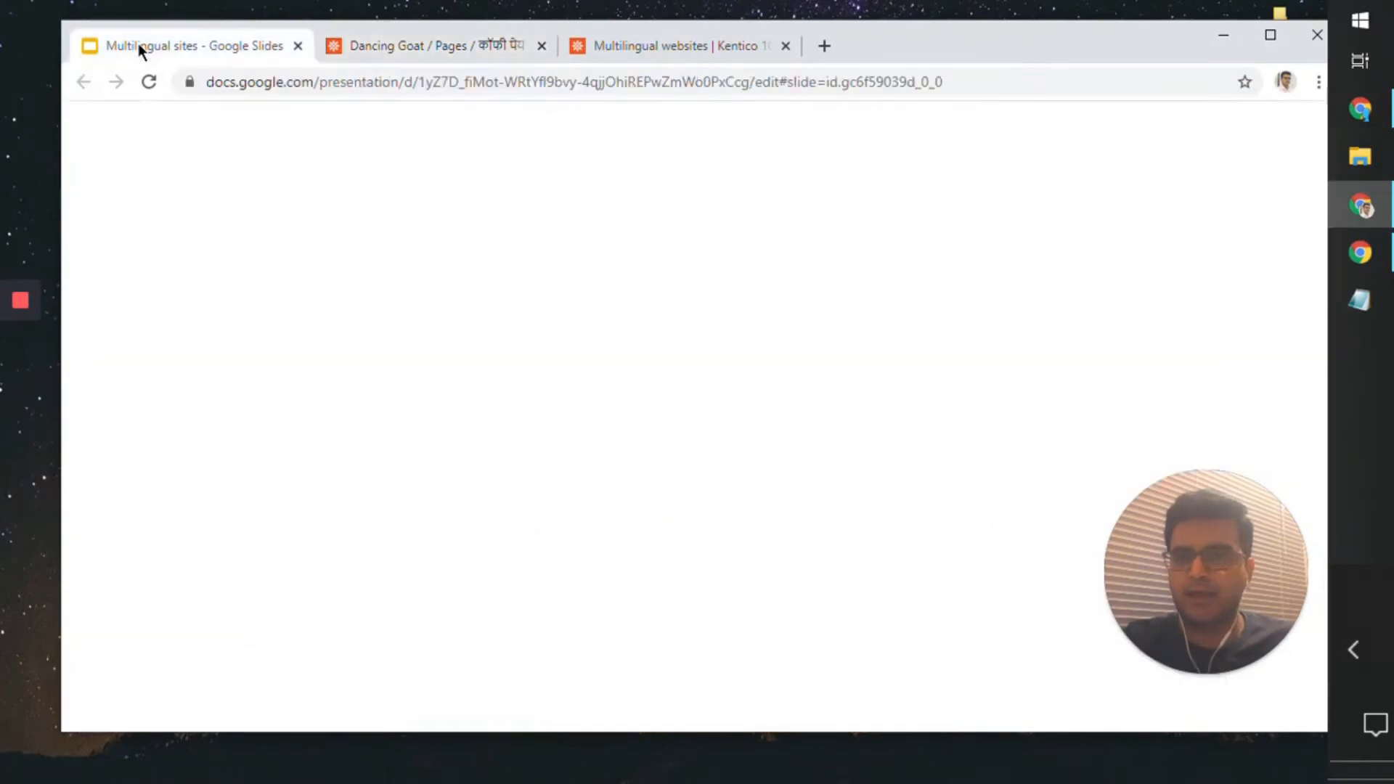
pyautogui.click(652, 317)
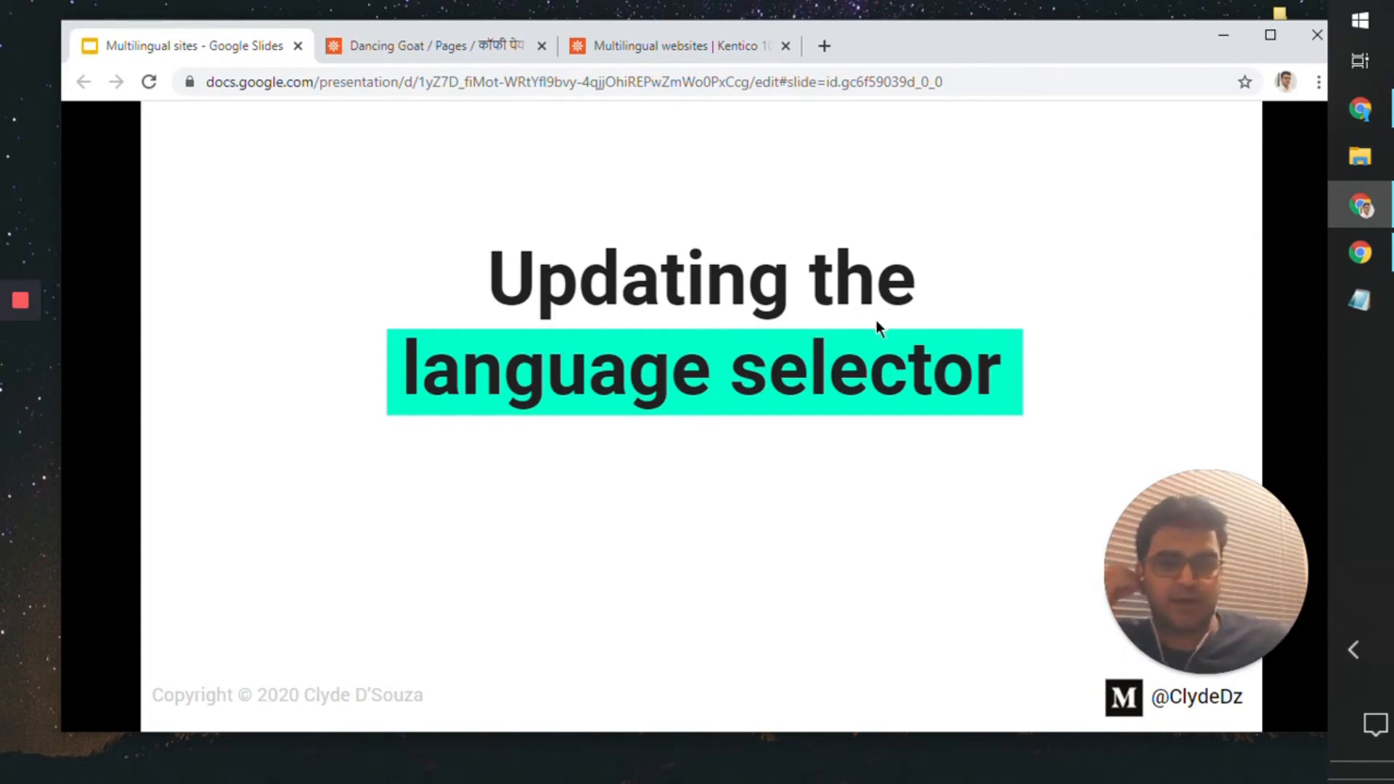
# Step: Switch back to the live Dancing Goat site and expand the language selector to inspect its language names
pyautogui.click(1360, 252)
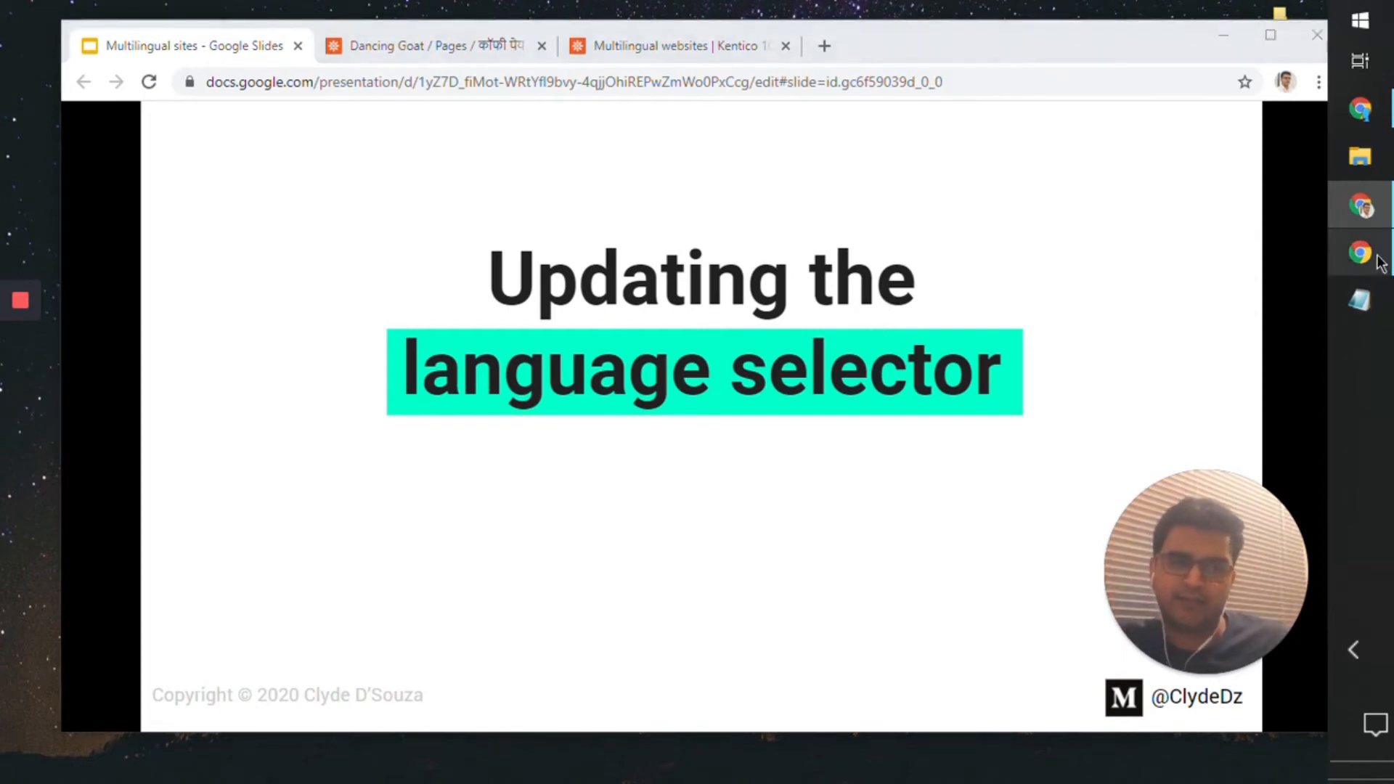
pyautogui.click(1011, 110)
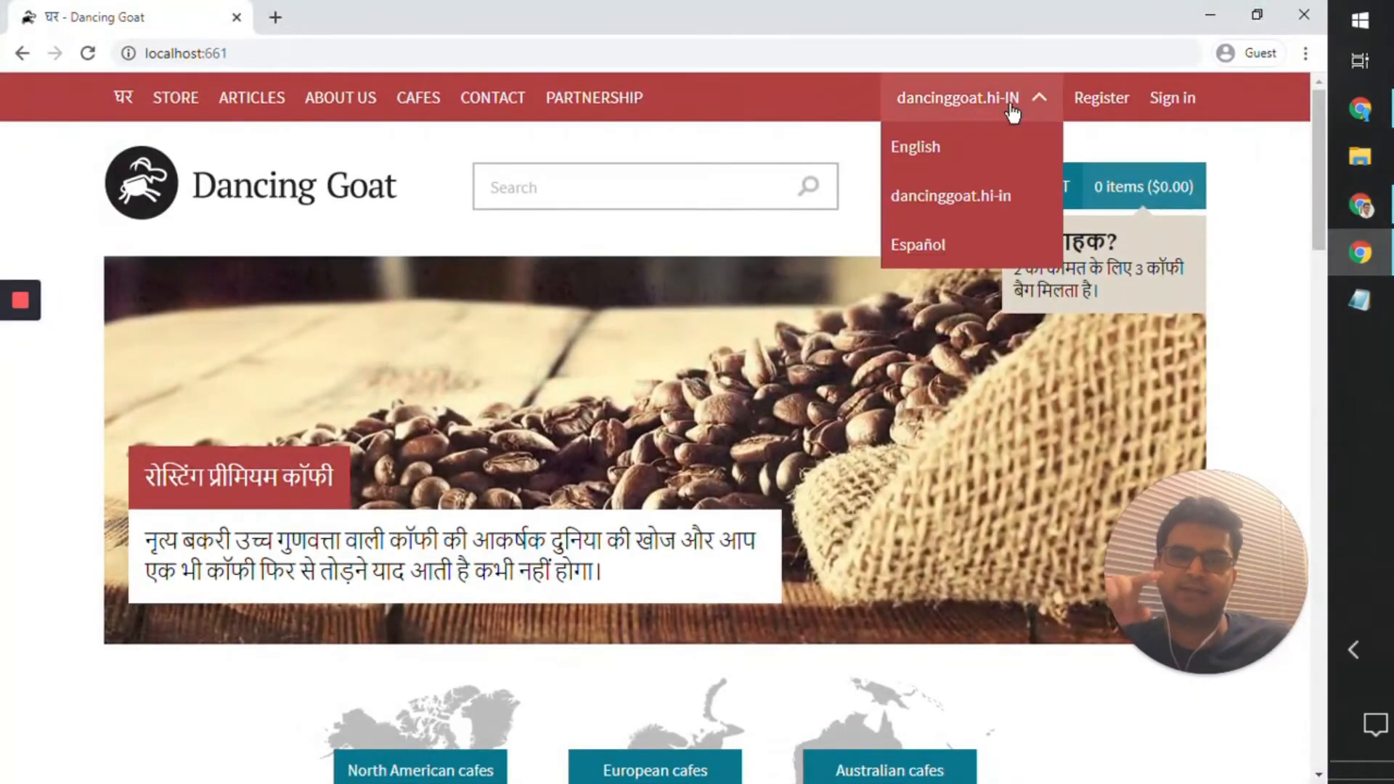
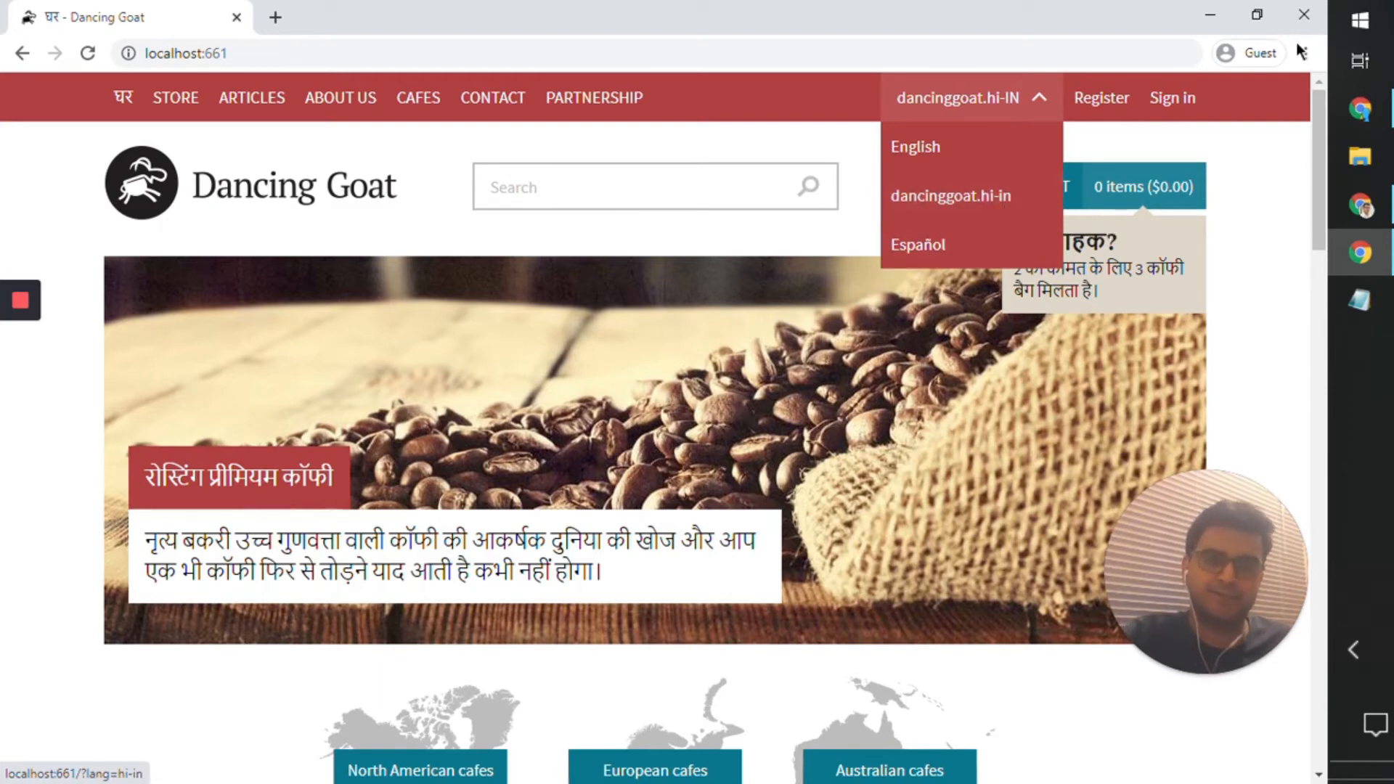
# Step: Switch from the live site to the Kentico administration and change the content language to English - United States
pyautogui.click(1209, 14)
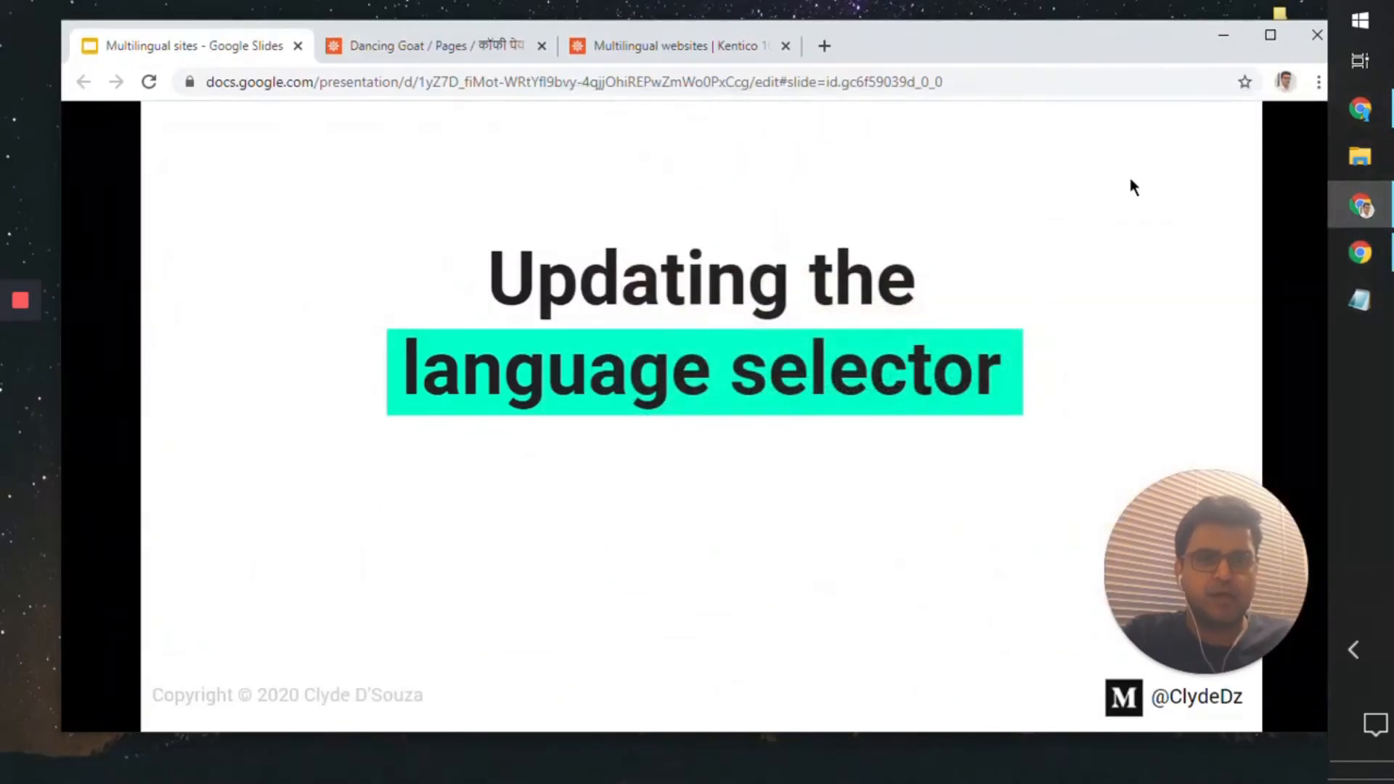
pyautogui.click(433, 52)
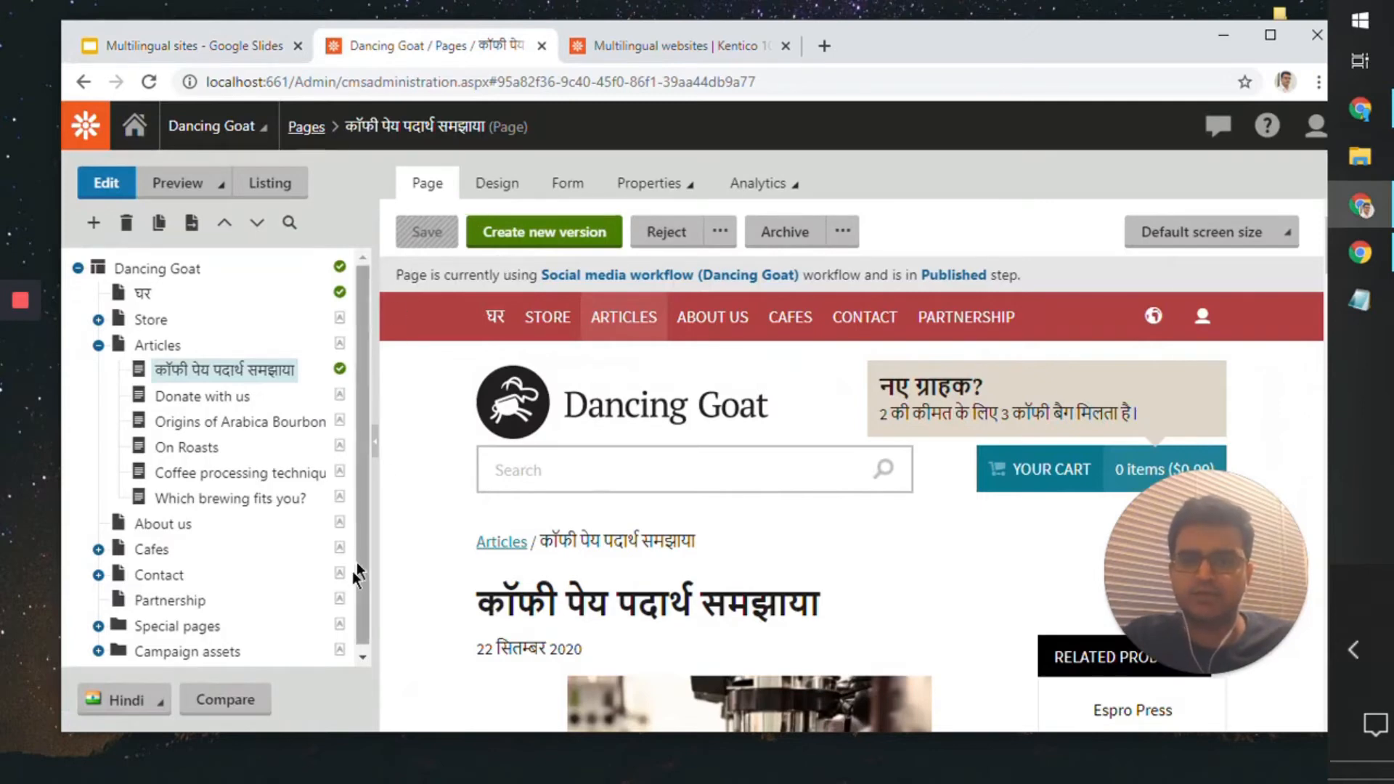
pyautogui.click(149, 700)
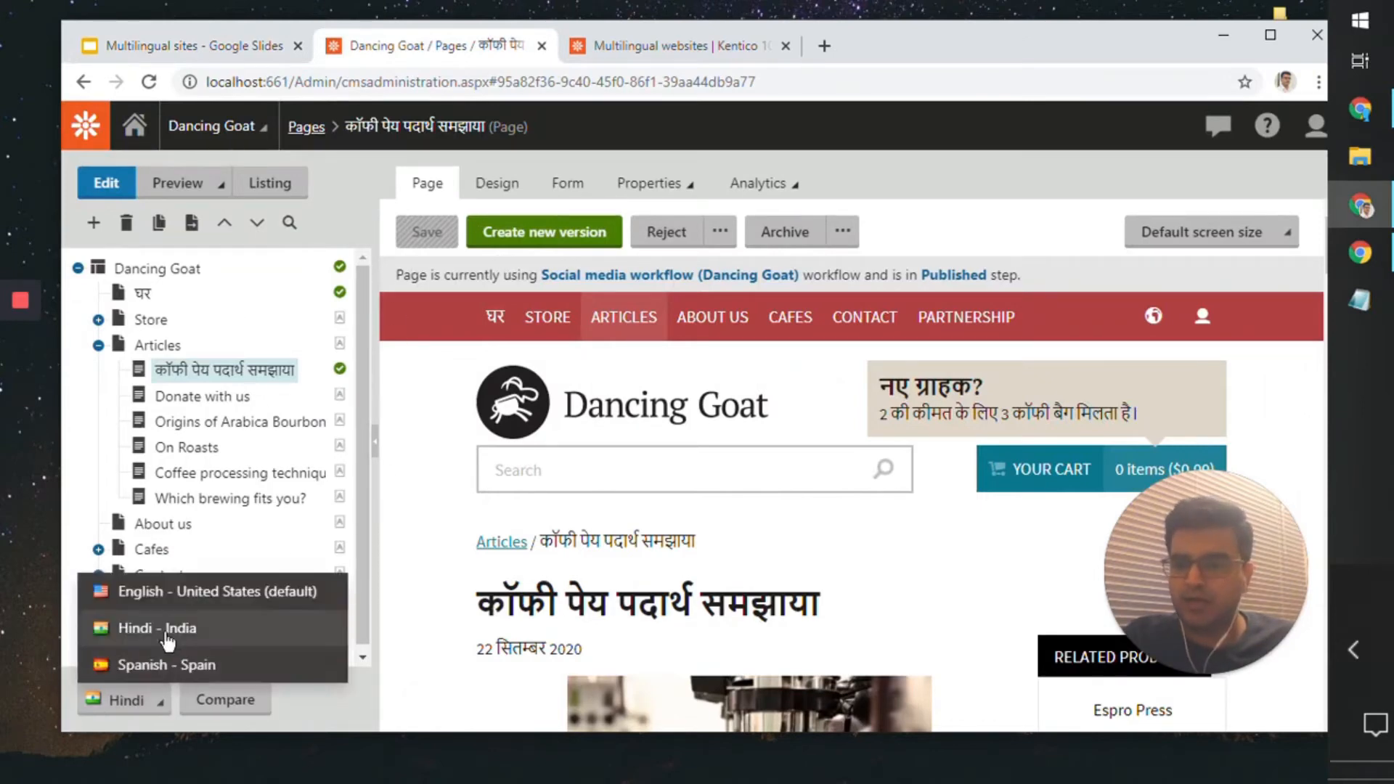
pyautogui.click(190, 596)
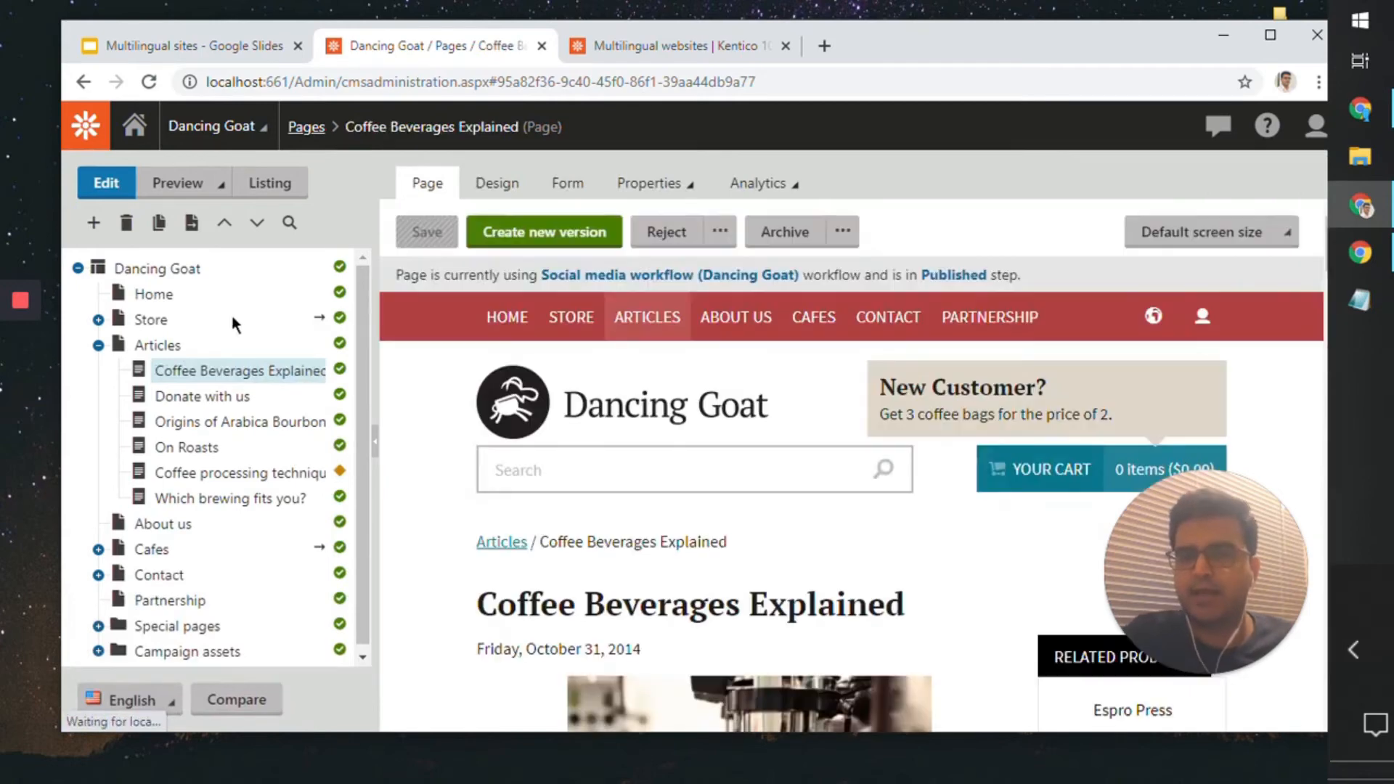
# Step: Open the Dancing Goat root page in Design view in a maximized window and look over its web part zones
pyautogui.click(173, 269)
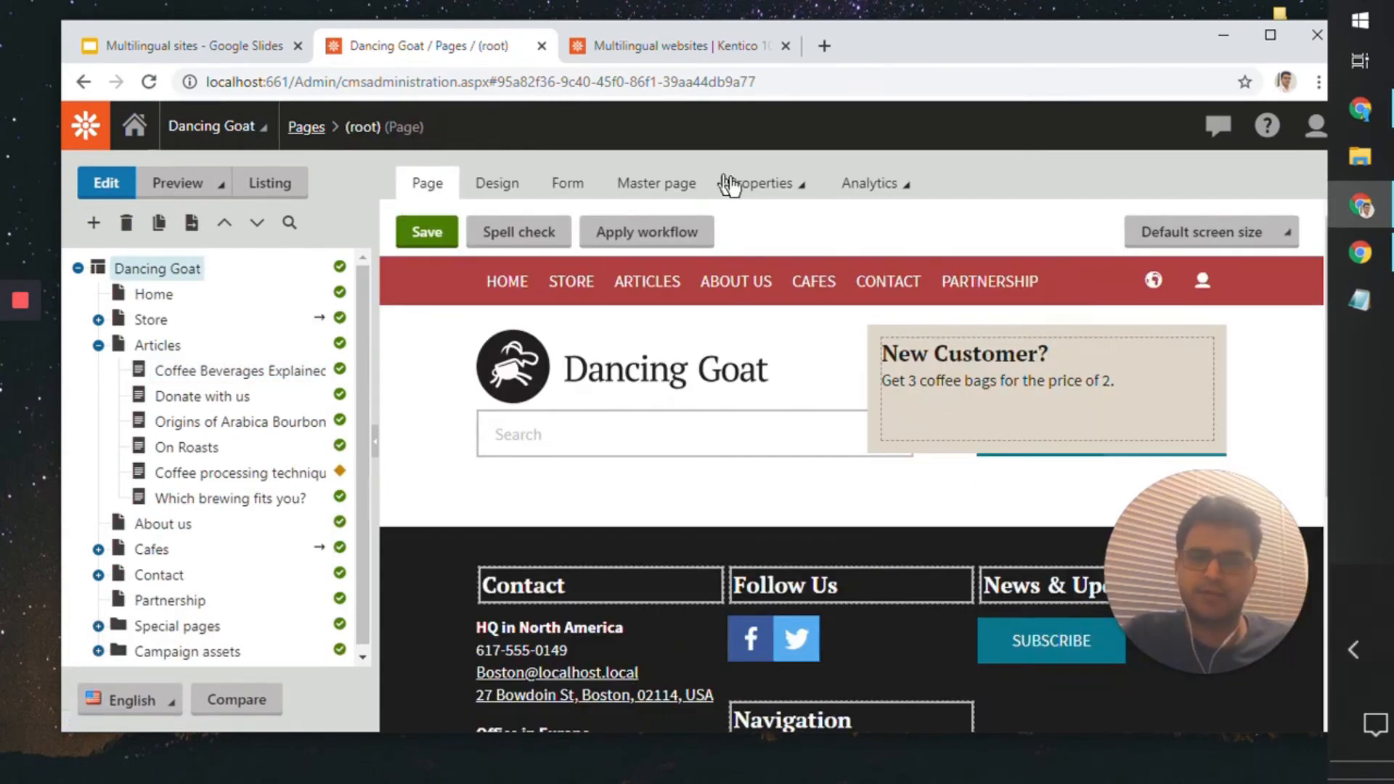
pyautogui.doubleClick(900, 51)
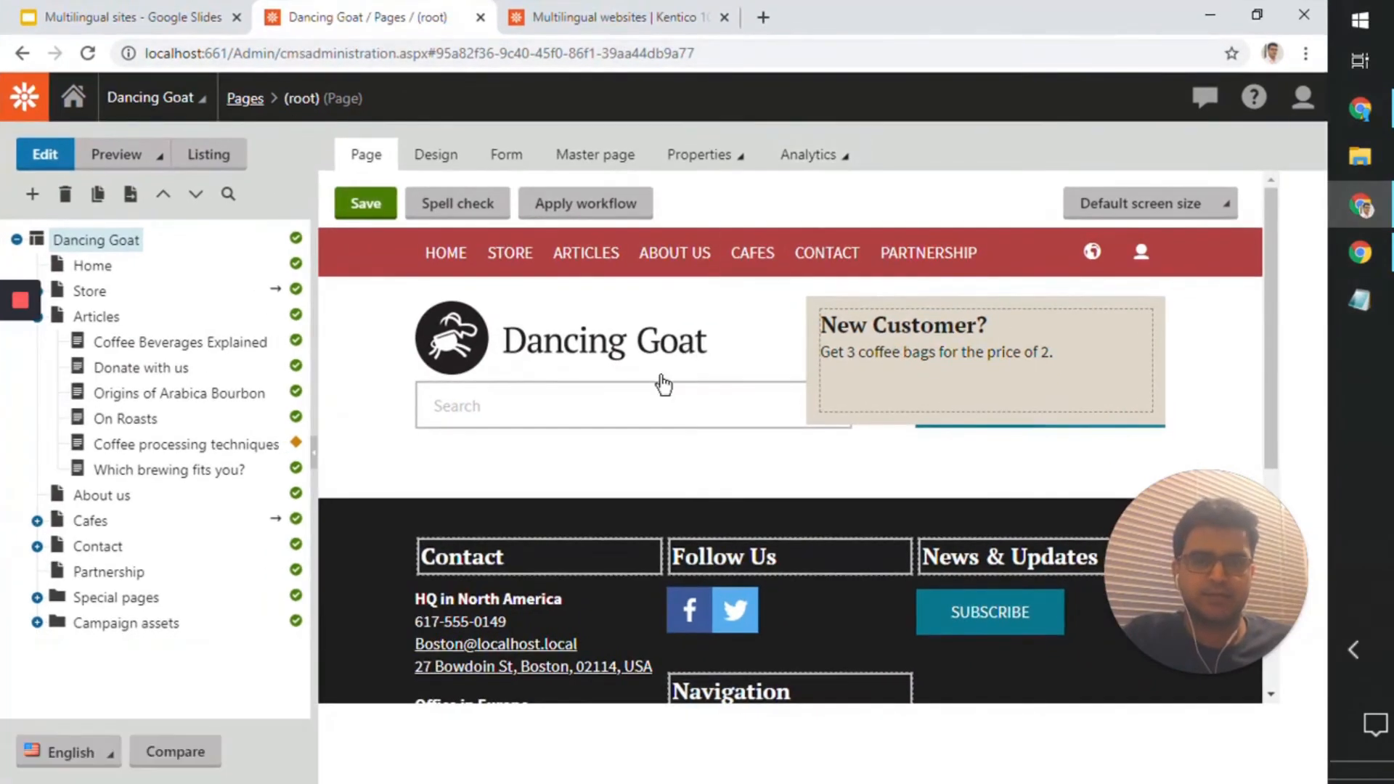
pyautogui.click(469, 167)
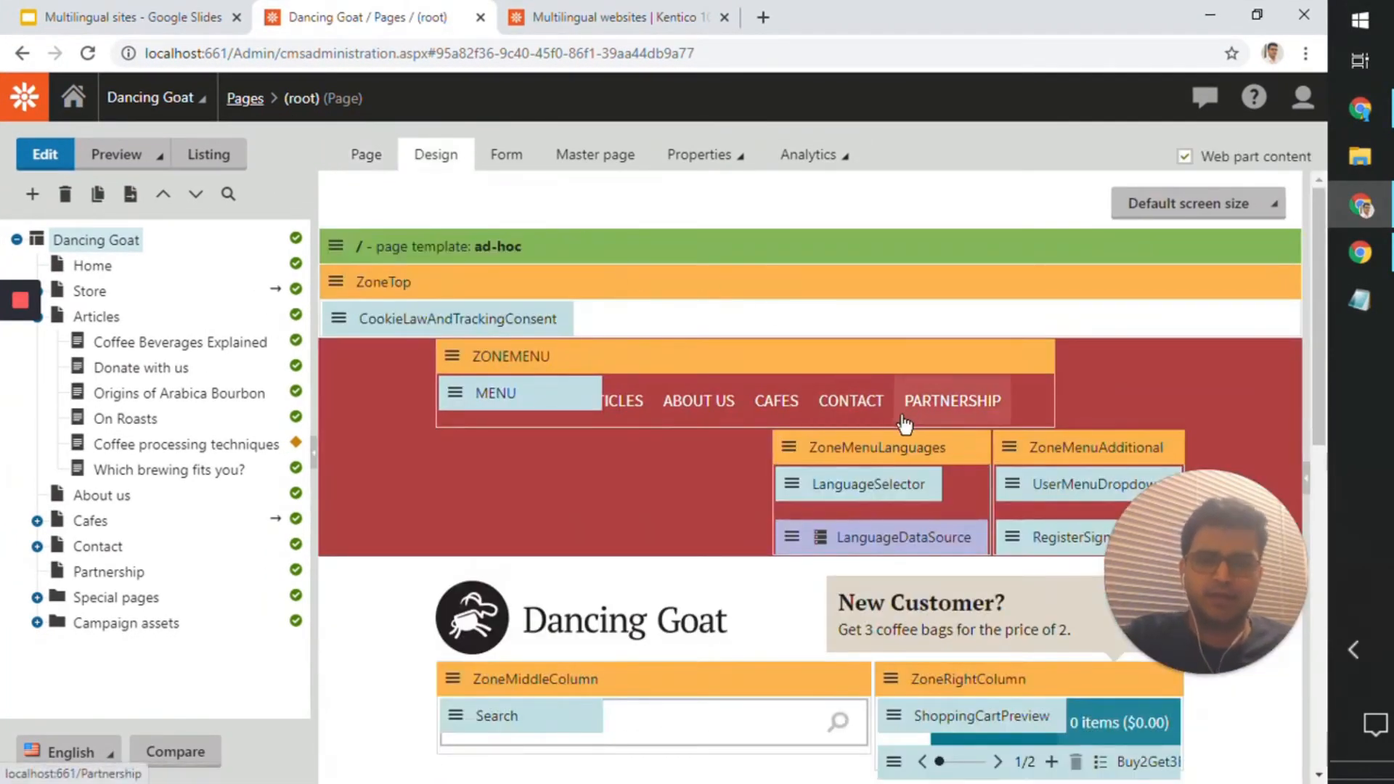
pyautogui.scroll(-4, 900, 421)
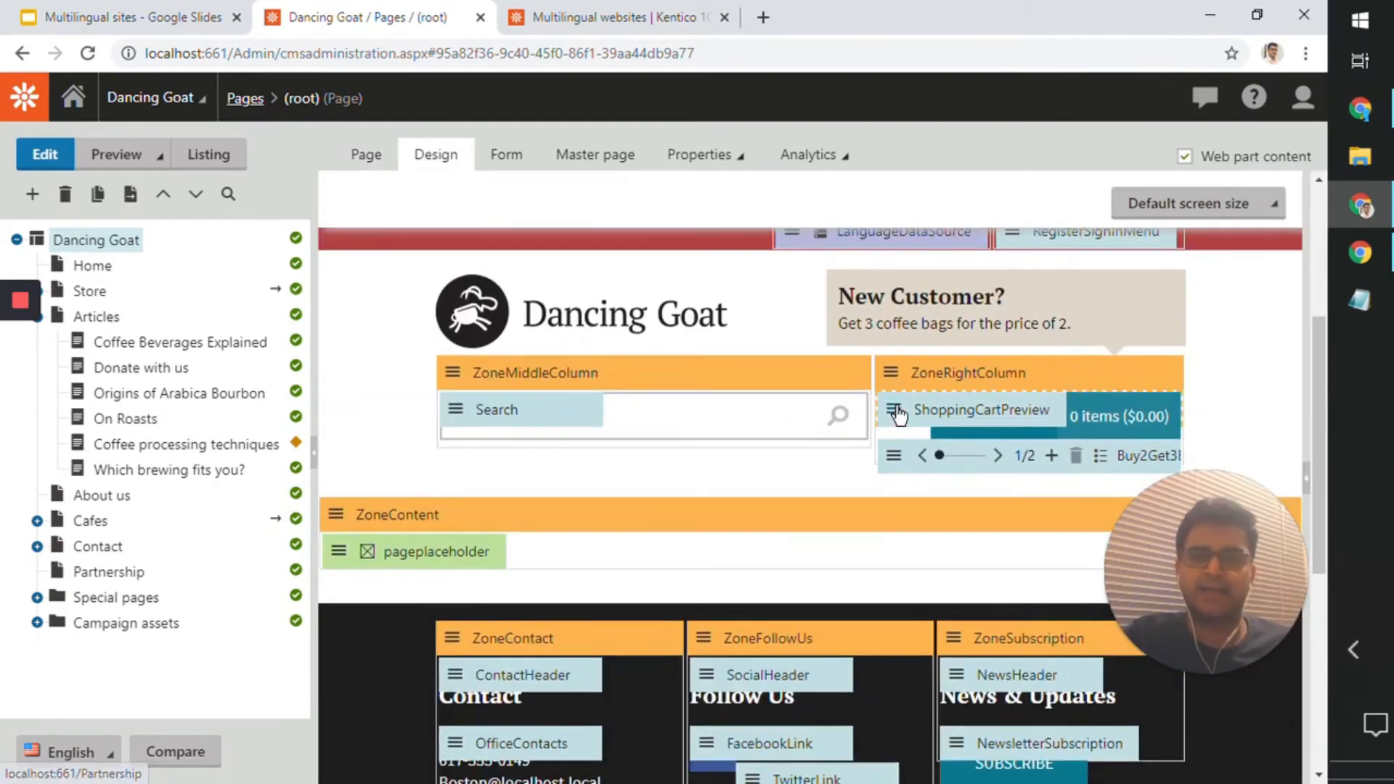
pyautogui.scroll(4, 898, 414)
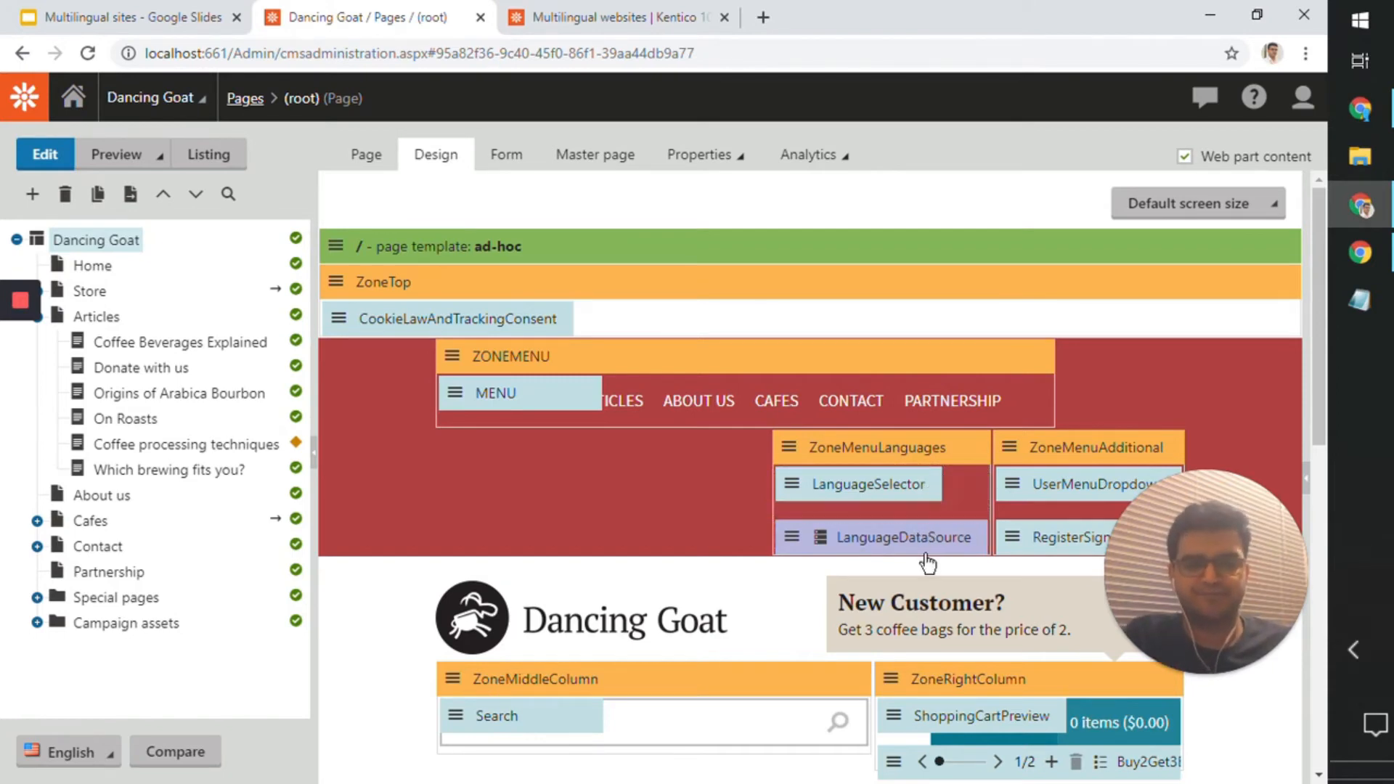
# Step: Open the LanguageSelector web part's properties and examine its data source name and transformation name
pyautogui.doubleClick(905, 491)
pyautogui.moveTo(823, 162); pyautogui.dragTo(824, 111)
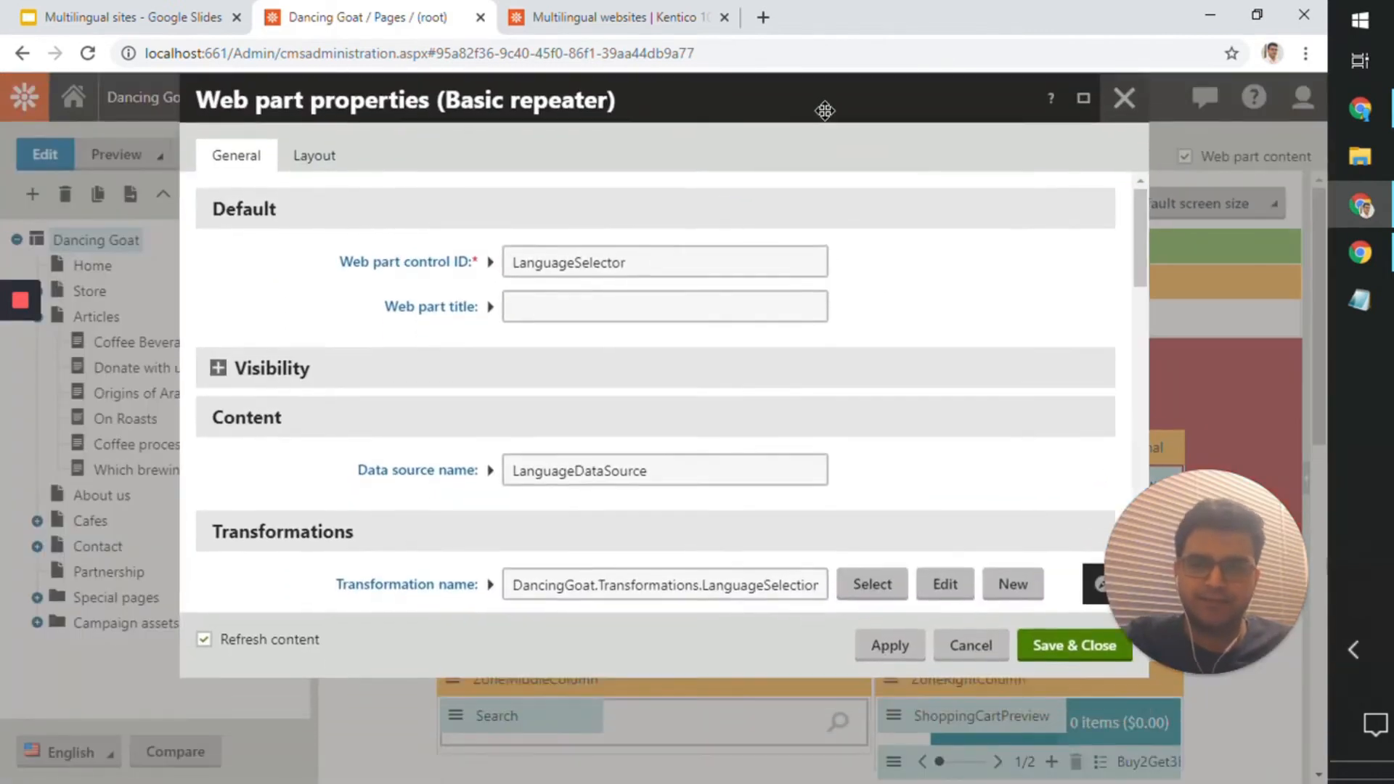
pyautogui.scroll(-4, 506, 317)
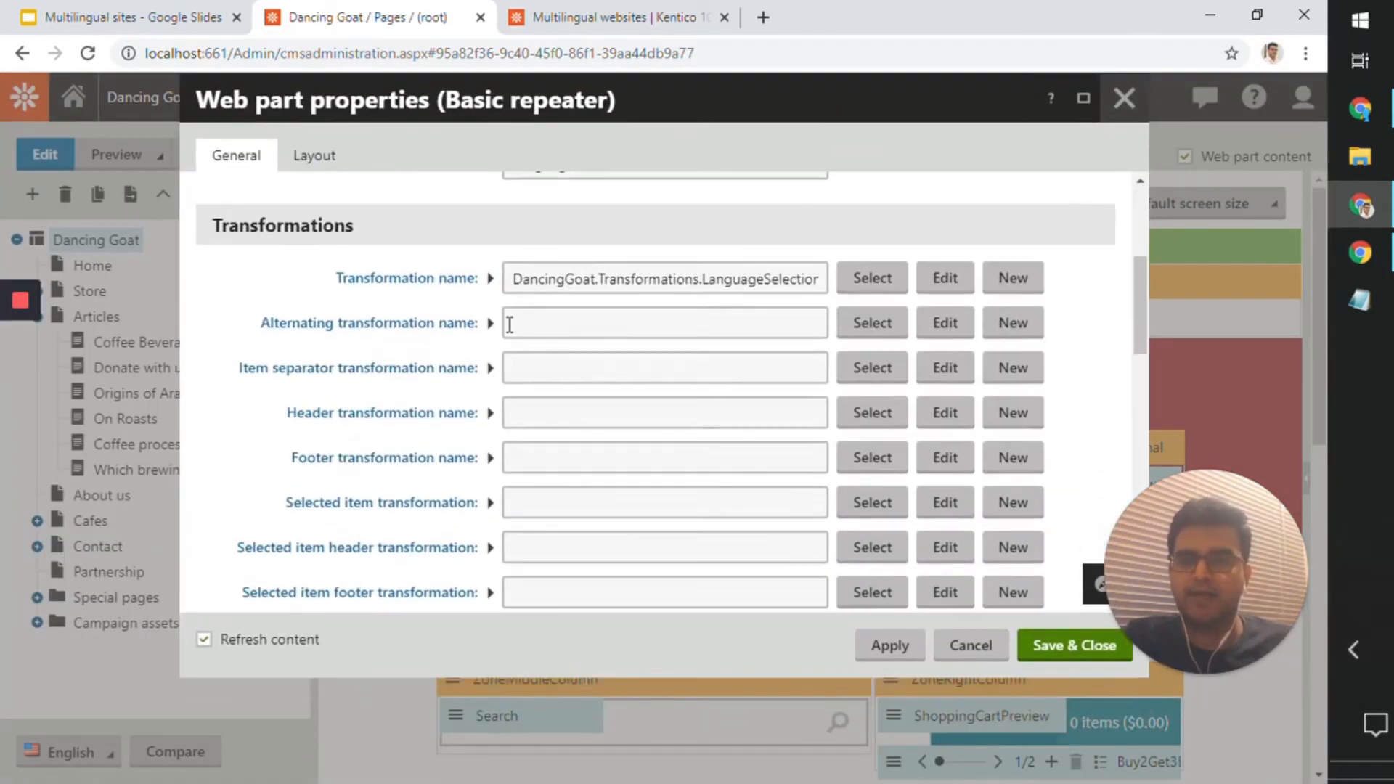
pyautogui.scroll(4, 542, 367)
pyautogui.moveTo(640, 471); pyautogui.dragTo(512, 469)
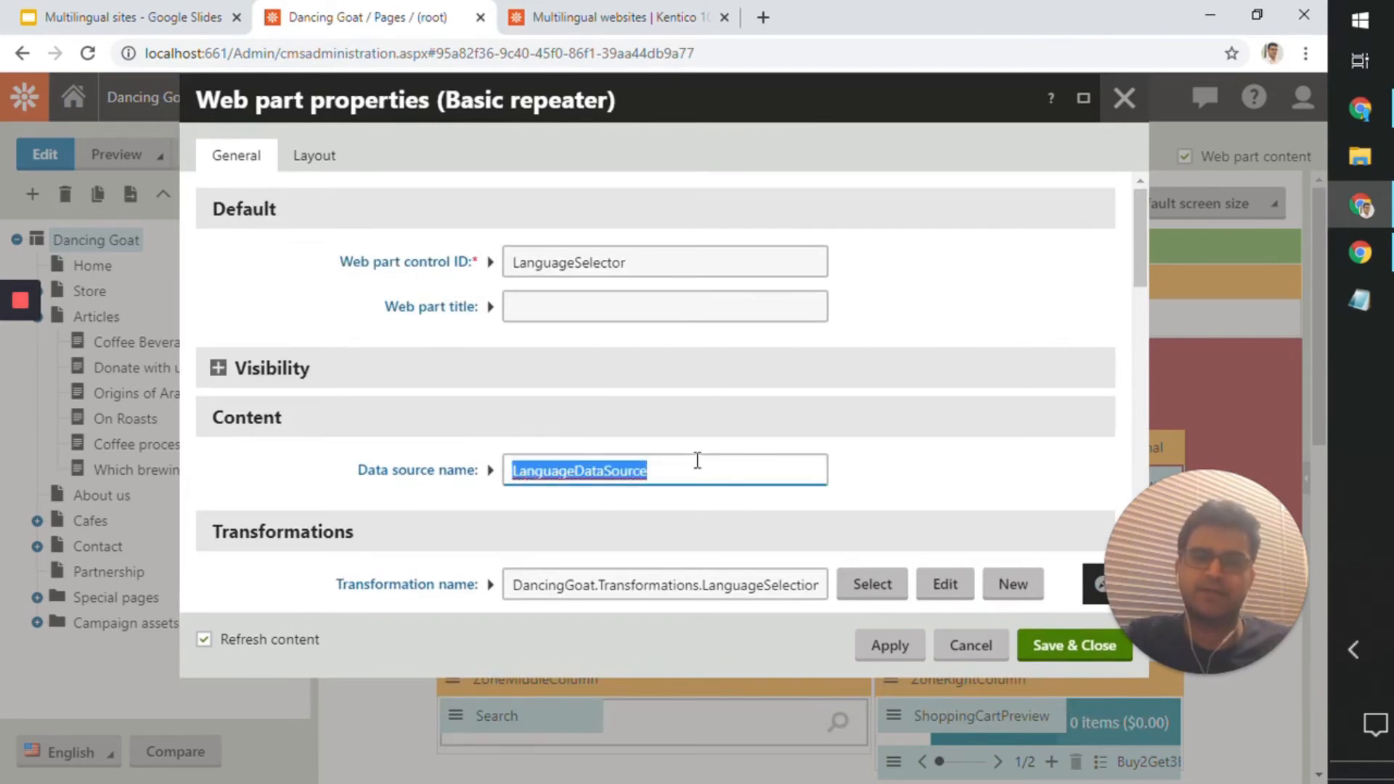
pyautogui.scroll(-4, 697, 460)
pyautogui.scroll(4, 688, 456)
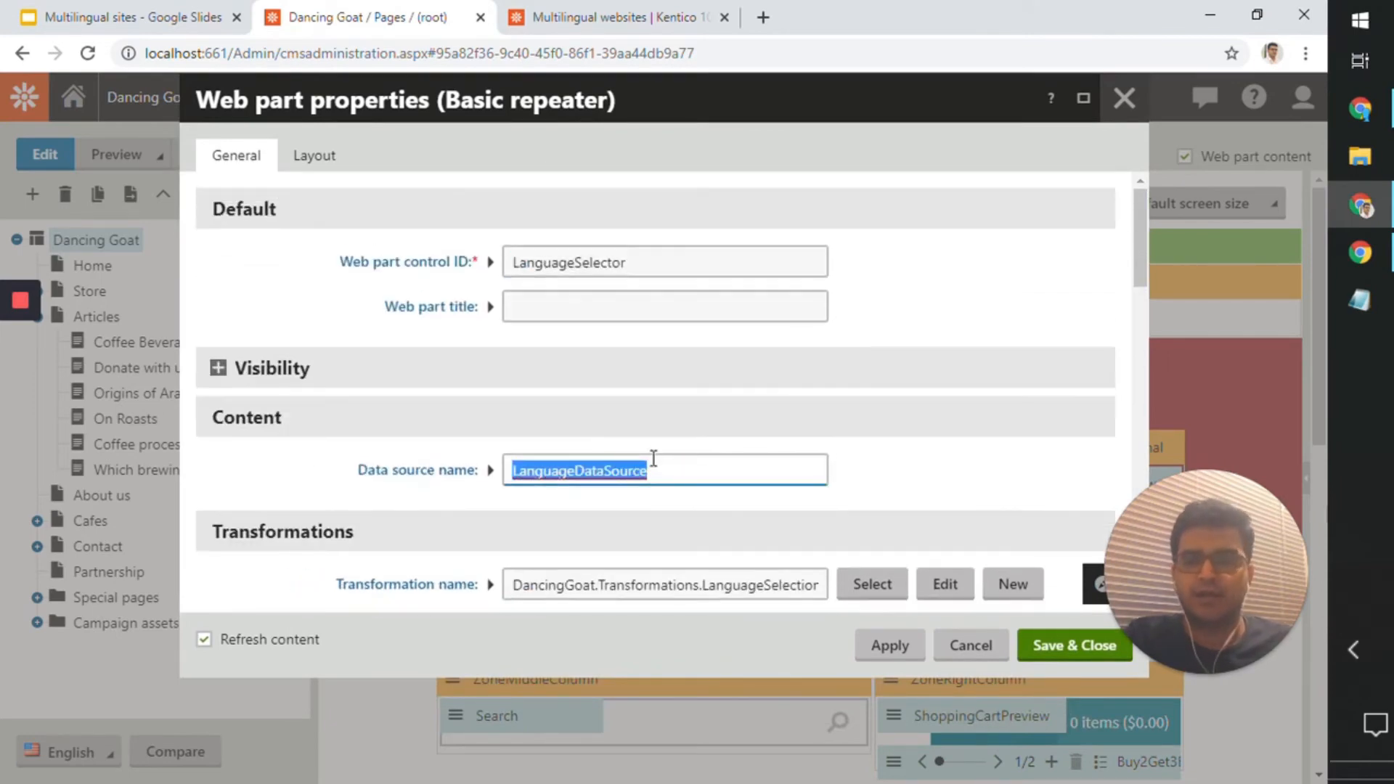
pyautogui.scroll(-4, 640, 459)
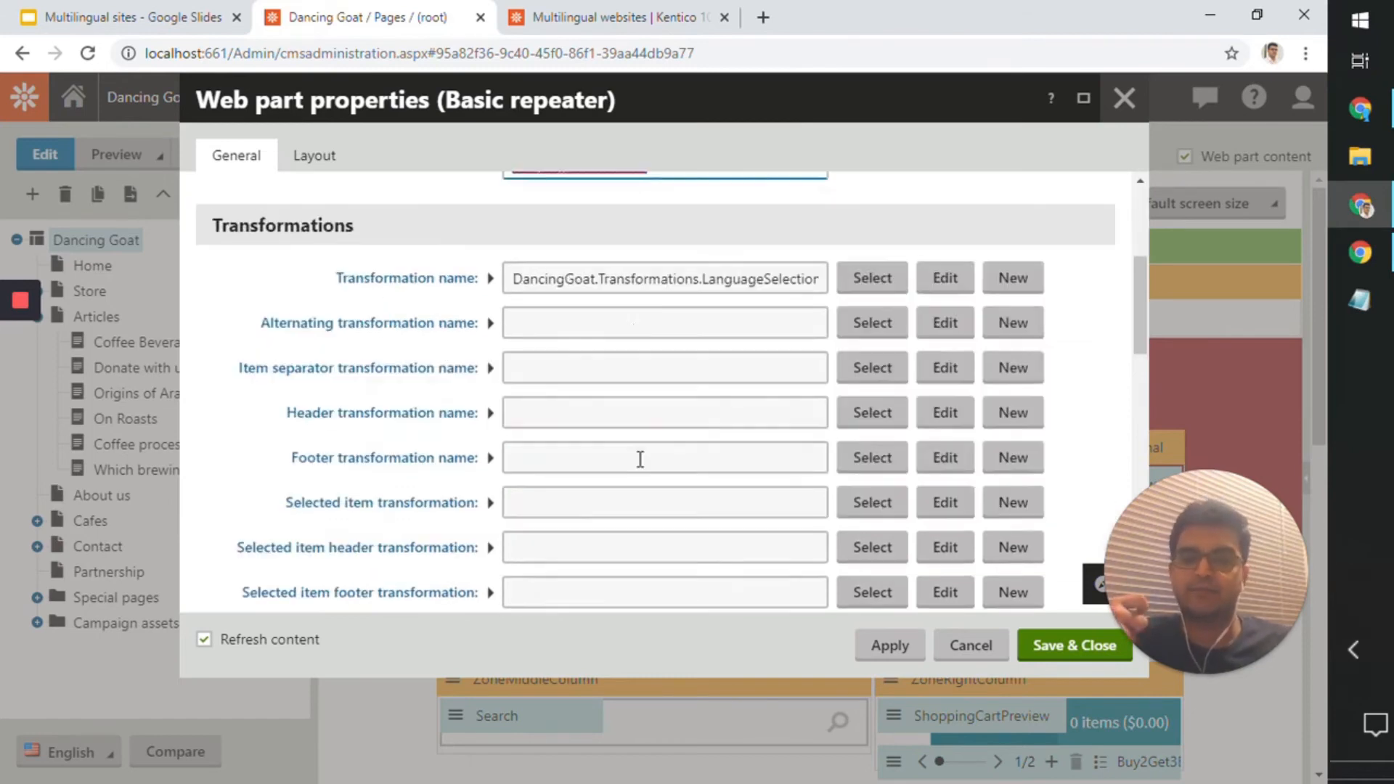
pyautogui.moveTo(554, 282); pyautogui.dragTo(905, 265)
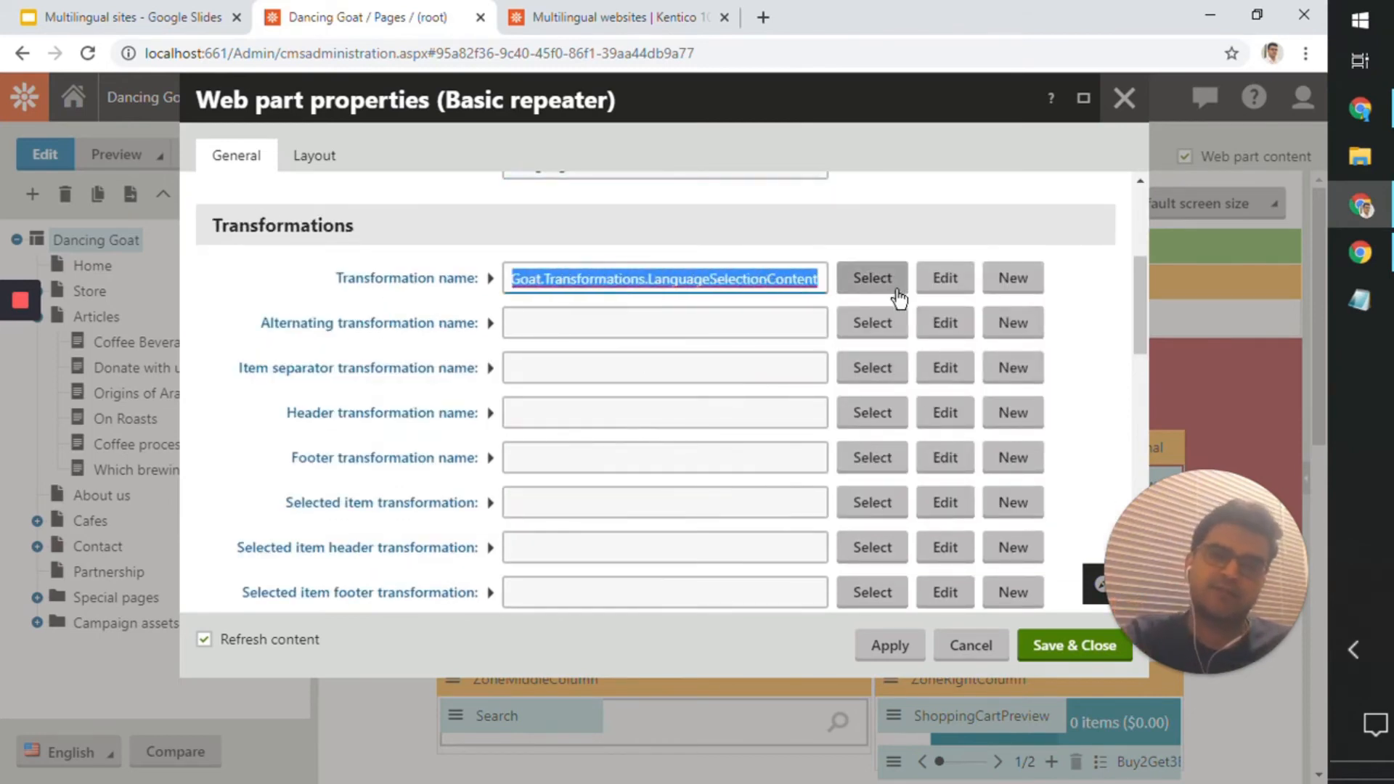
# Step: Enlarge the HTML envelope's Content before field, examine the language selector's markup and close the properties without saving
pyautogui.scroll(-8, 843, 389)
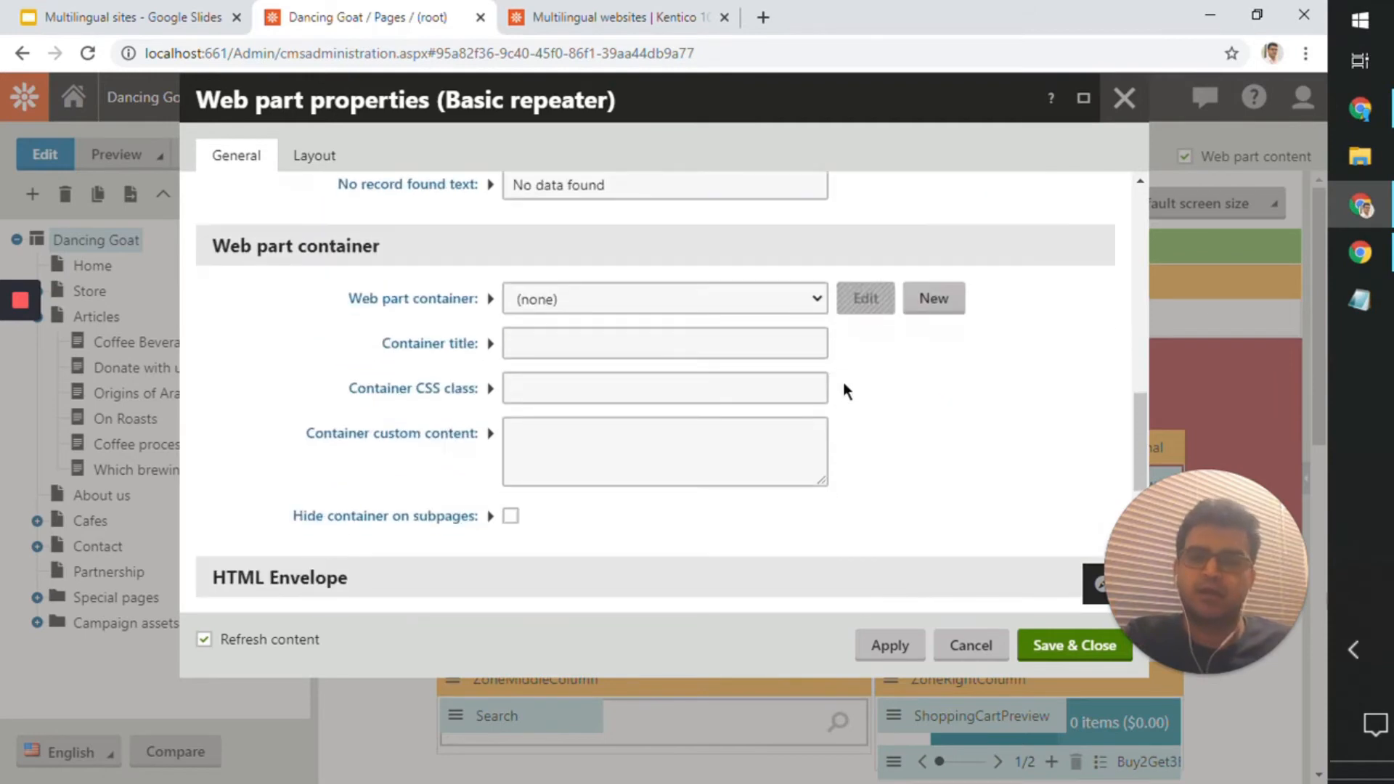
pyautogui.scroll(4, 843, 381)
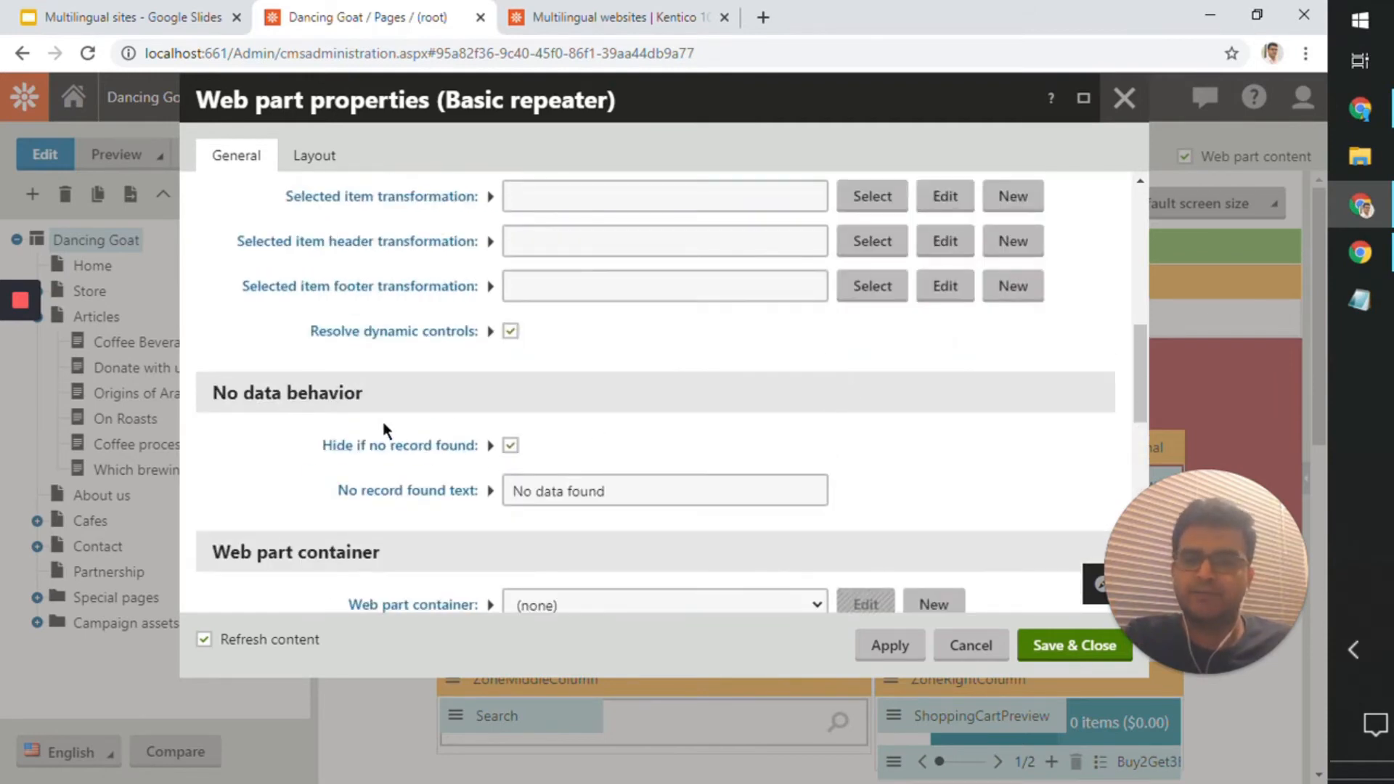
pyautogui.scroll(-8, 389, 425)
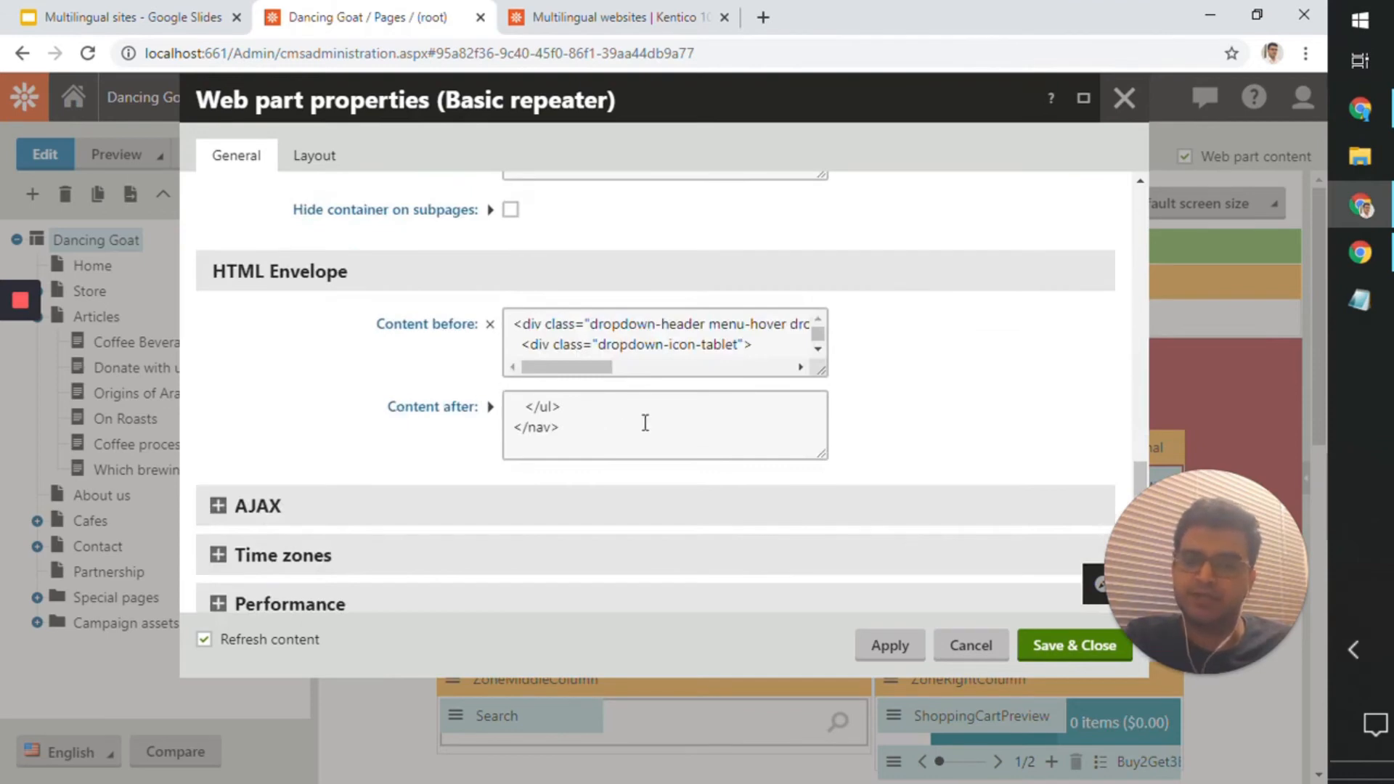
pyautogui.moveTo(818, 369); pyautogui.dragTo(824, 476)
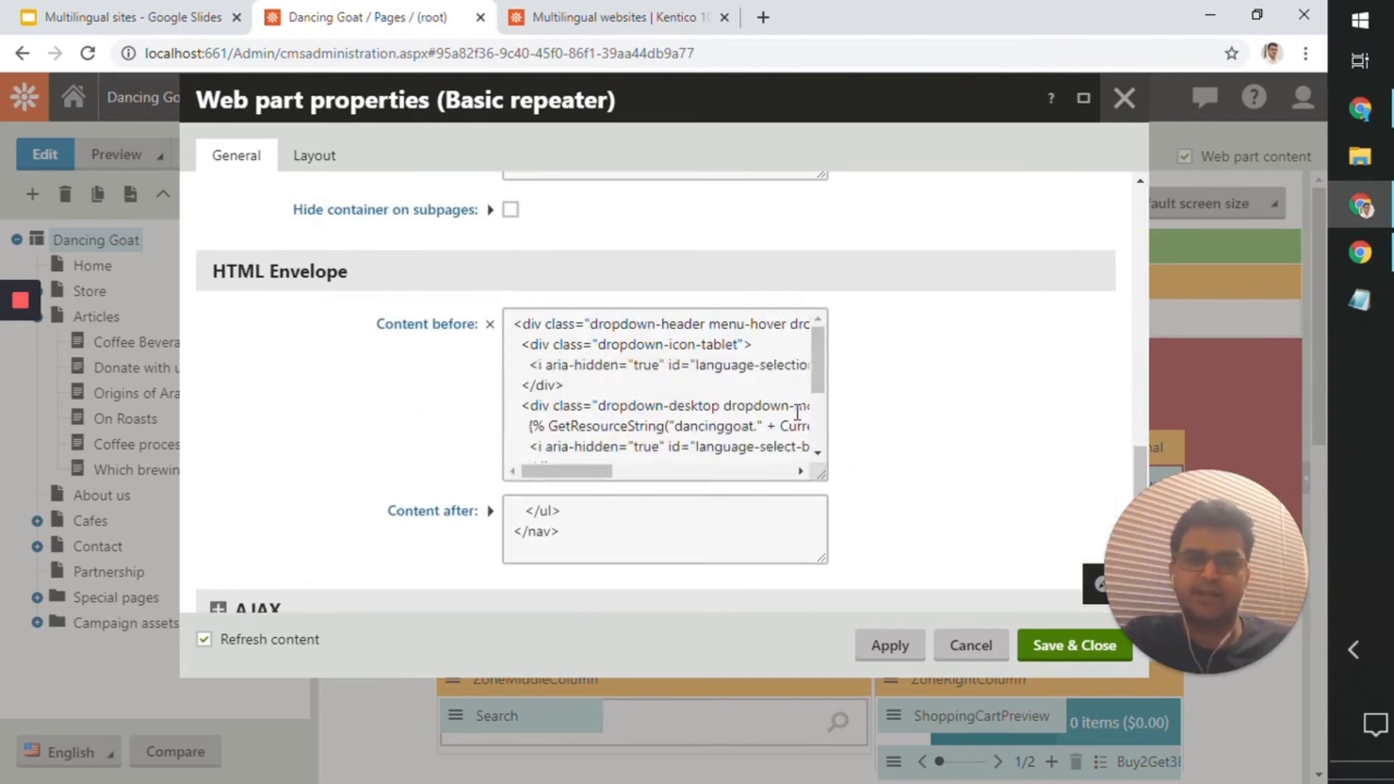
pyautogui.scroll(-2, 794, 417)
pyautogui.scroll(3, 794, 417)
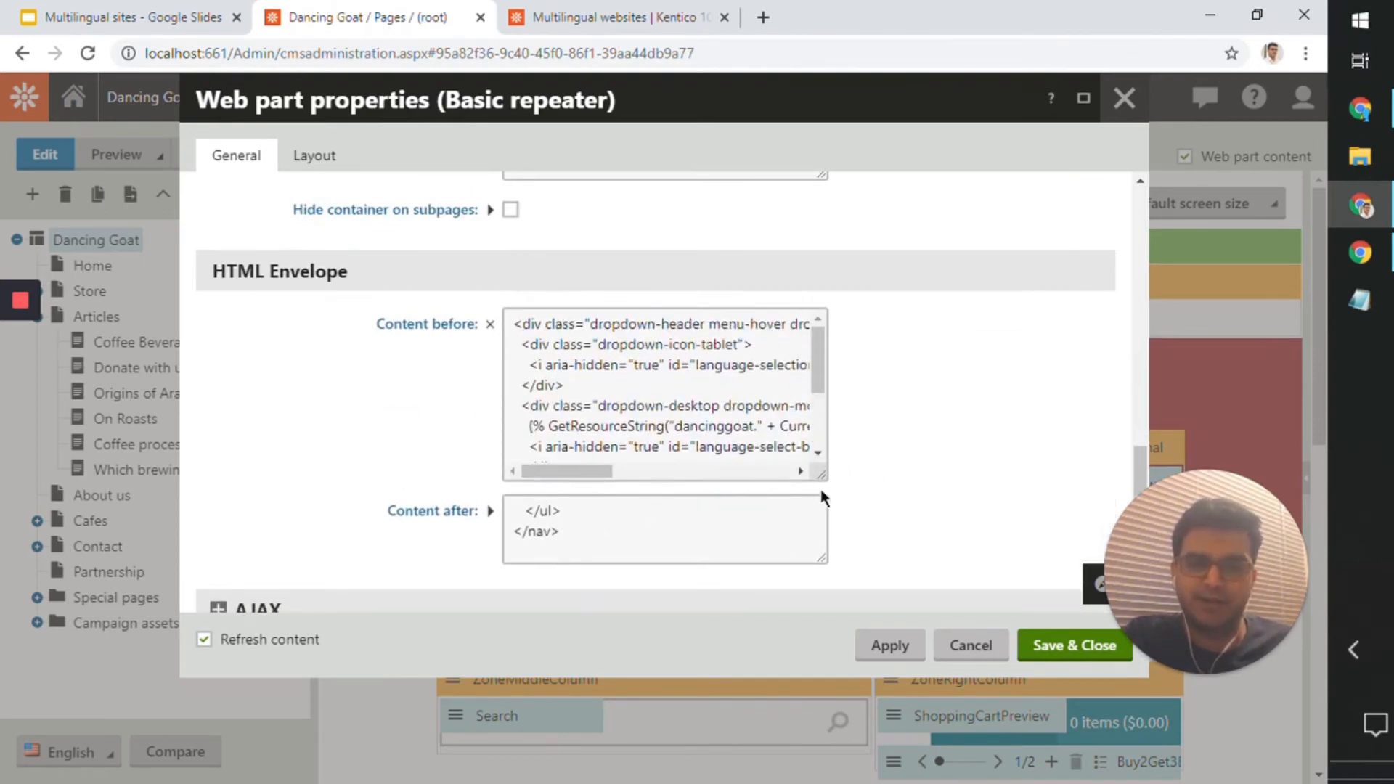
pyautogui.moveTo(821, 476); pyautogui.dragTo(903, 550)
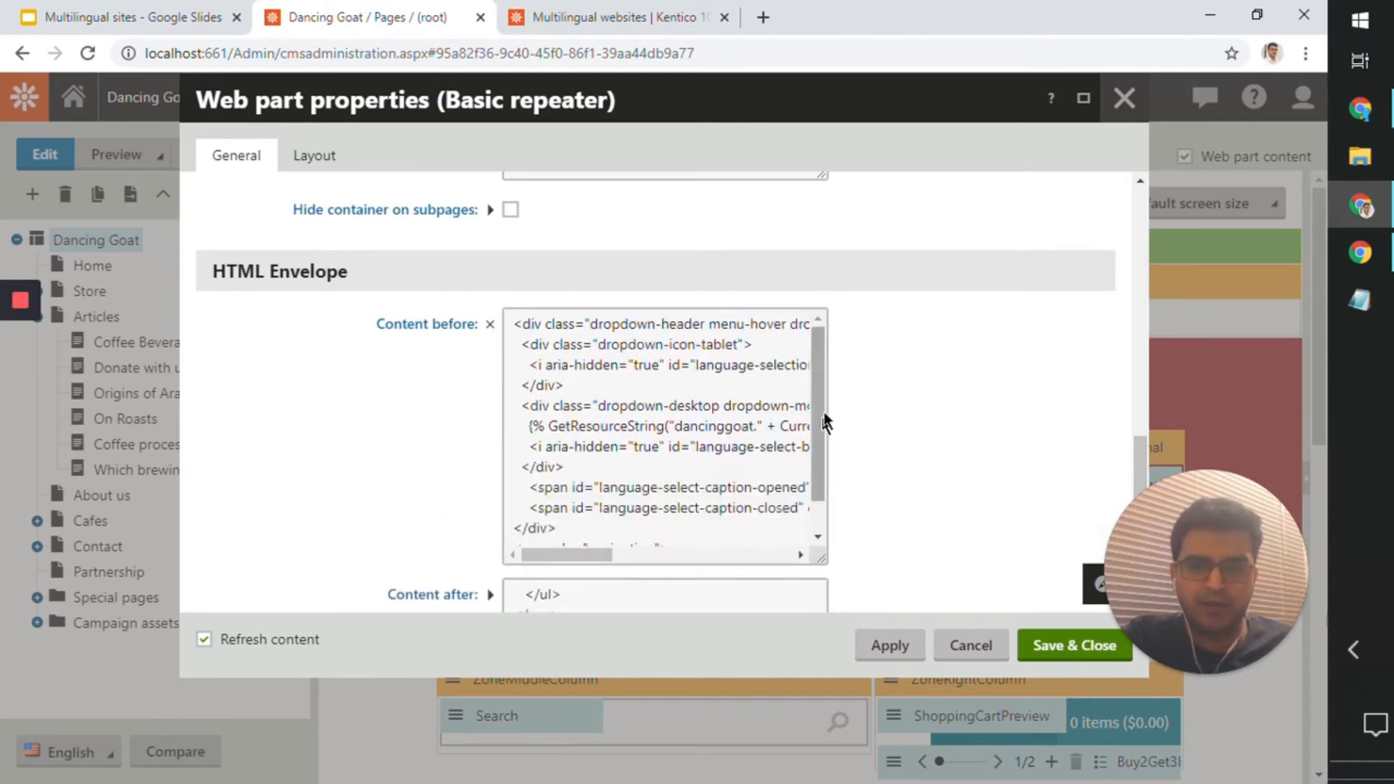
pyautogui.moveTo(826, 421); pyautogui.dragTo(821, 452)
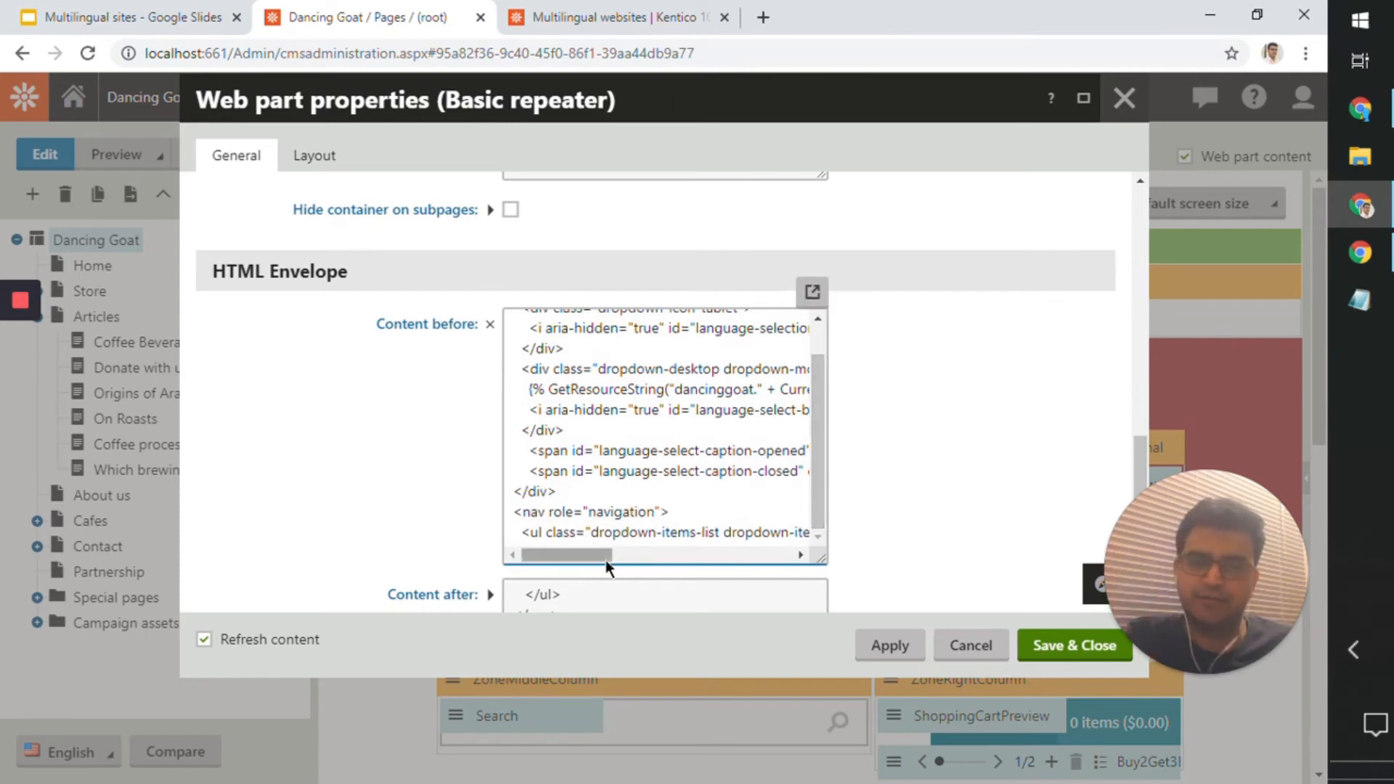
pyautogui.moveTo(604, 556)
pyautogui.mouseDown()
pyautogui.moveTo(784, 565)
pyautogui.moveTo(599, 570)
pyautogui.mouseUp()
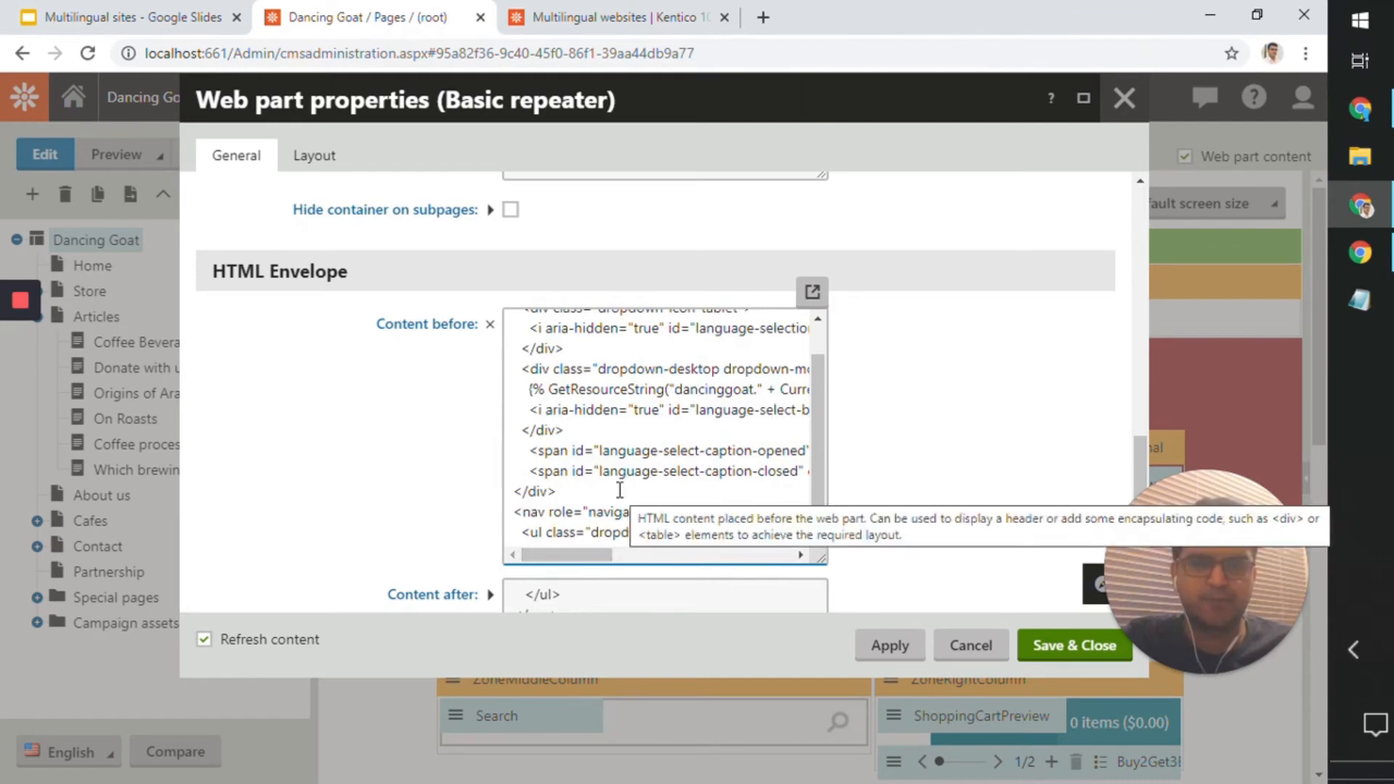
pyautogui.scroll(-4, 619, 490)
pyautogui.scroll(10, 622, 500)
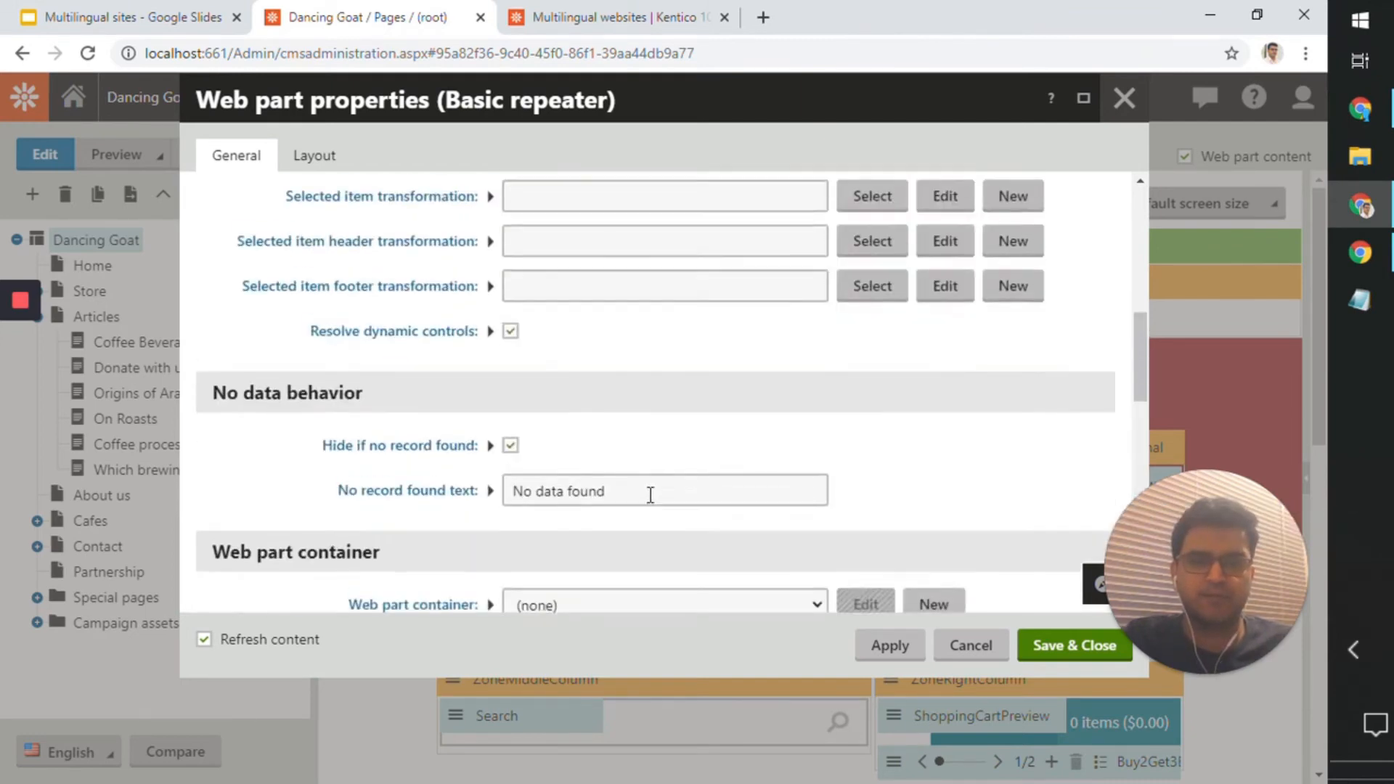
pyautogui.click(1124, 98)
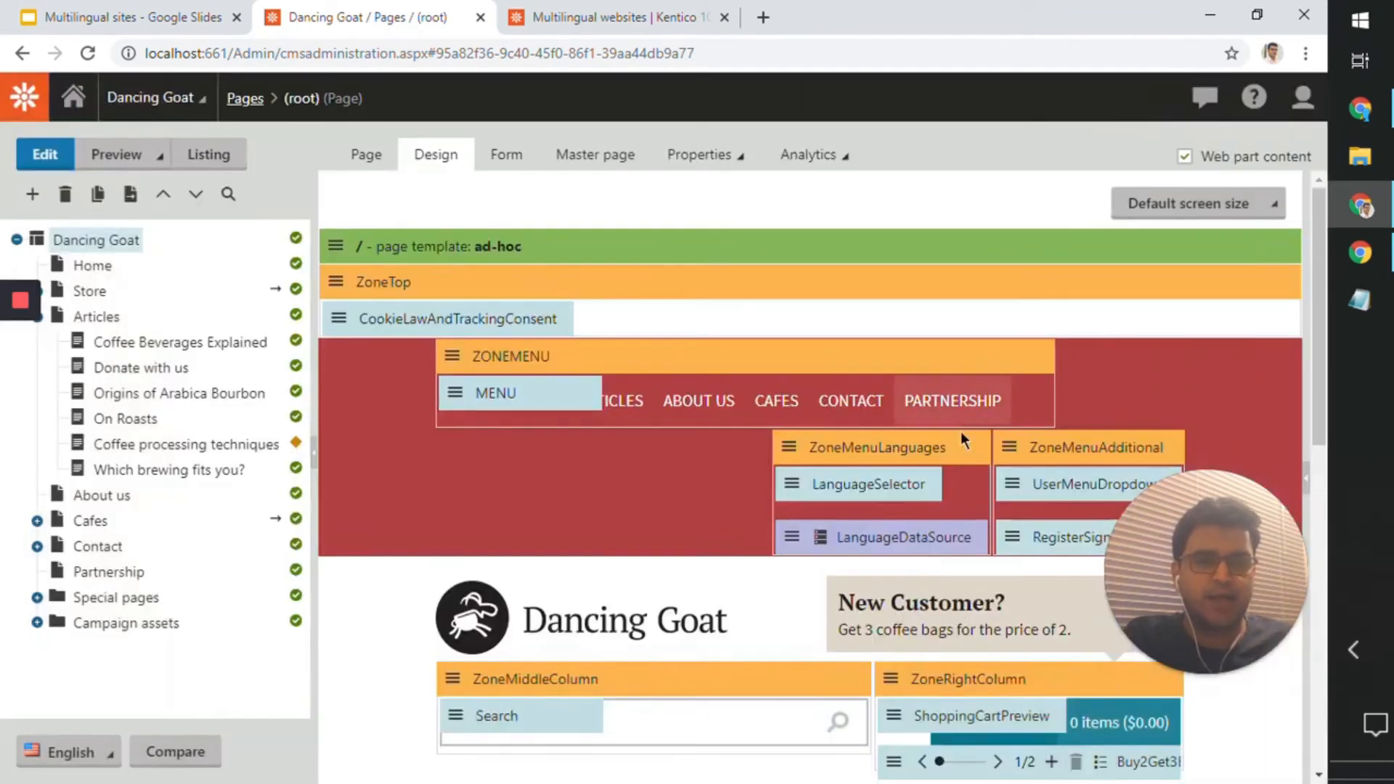
# Step: Review the LanguageDataSource web part's properties, including its untranslated pages option, and briefly reopen the LanguageSelector properties
pyautogui.doubleClick(903, 528)
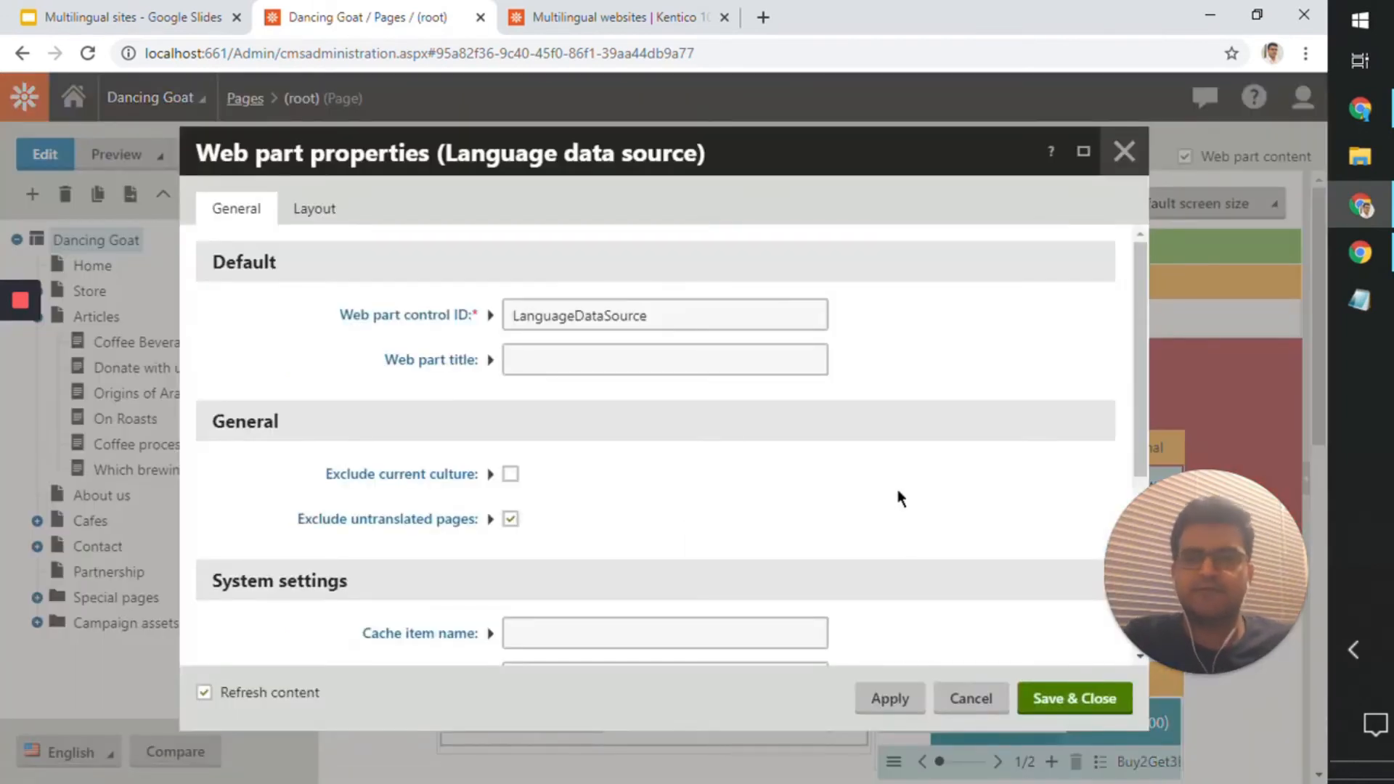
pyautogui.scroll(-4, 899, 519)
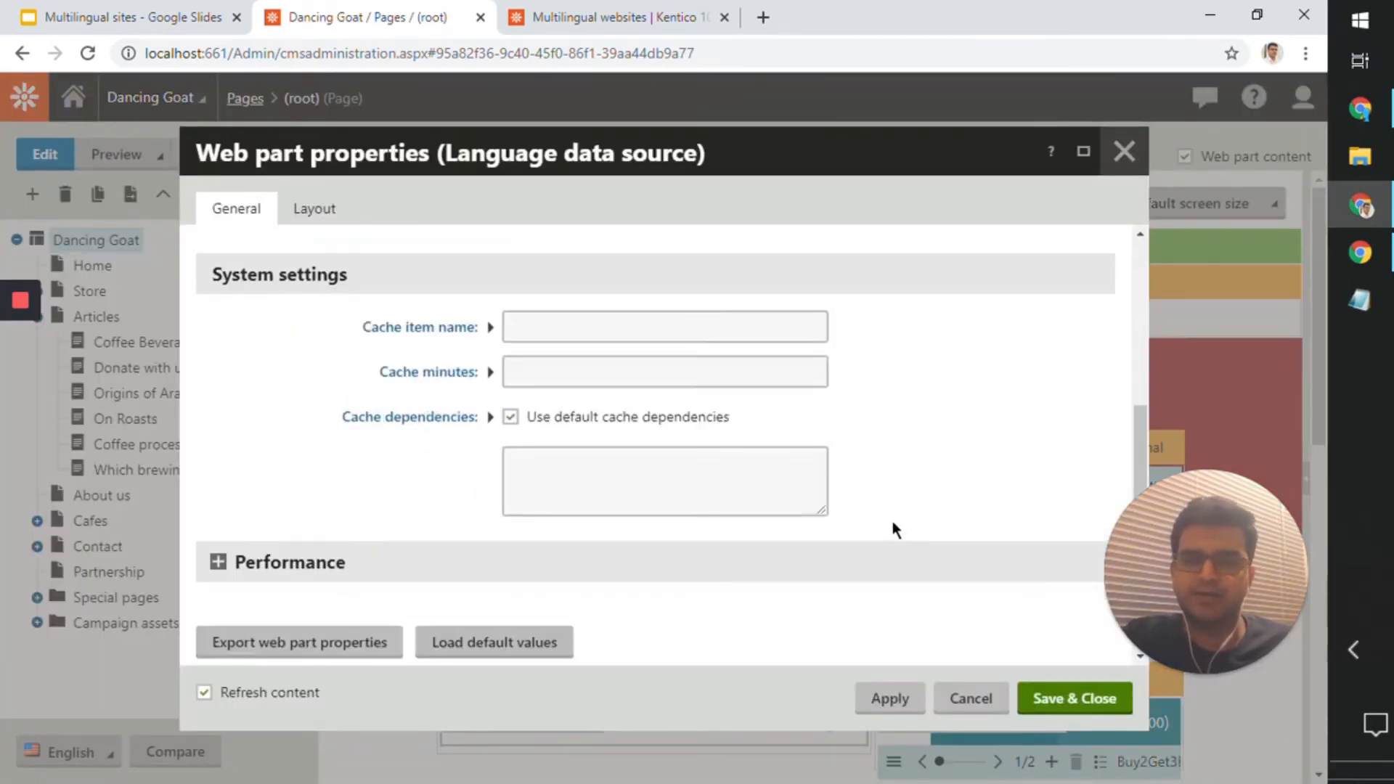
pyautogui.scroll(4, 885, 530)
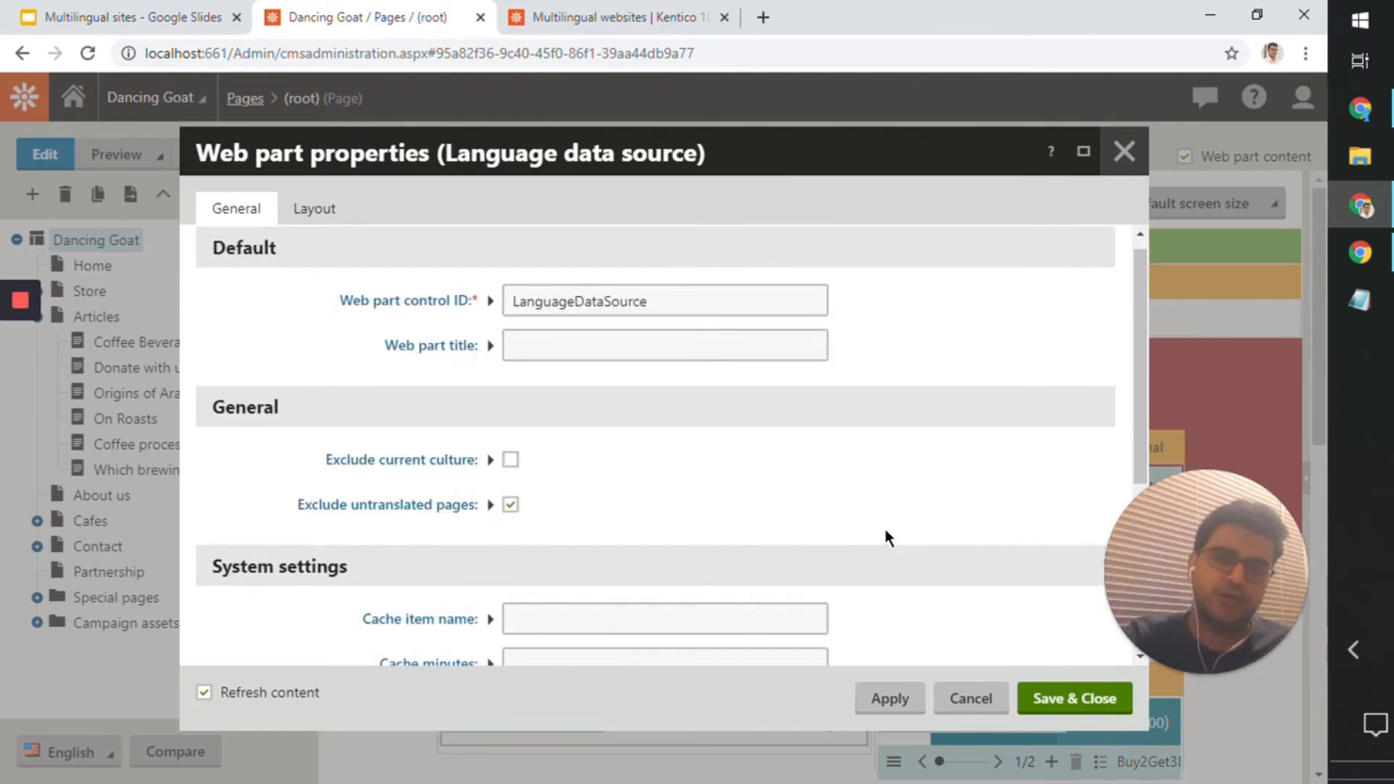
pyautogui.scroll(1, 882, 527)
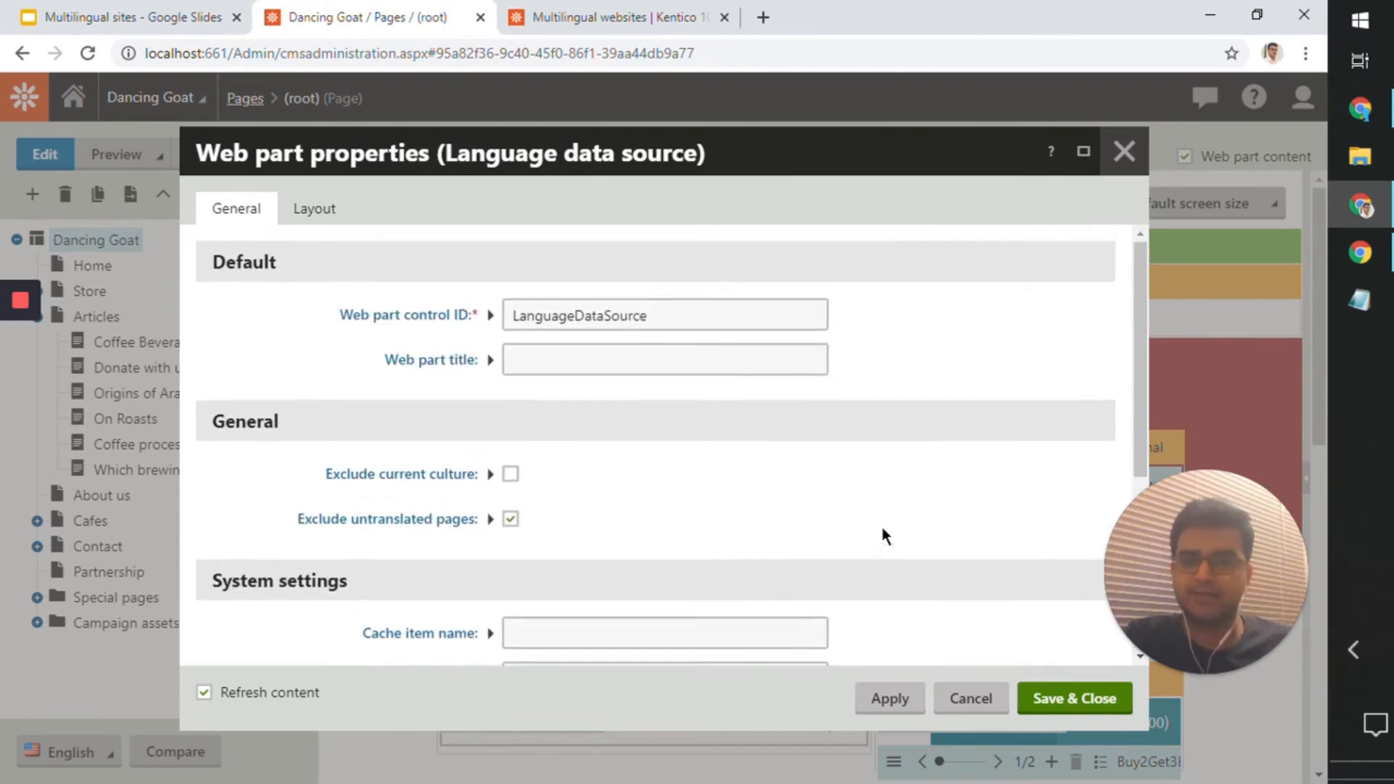
pyautogui.click(1121, 154)
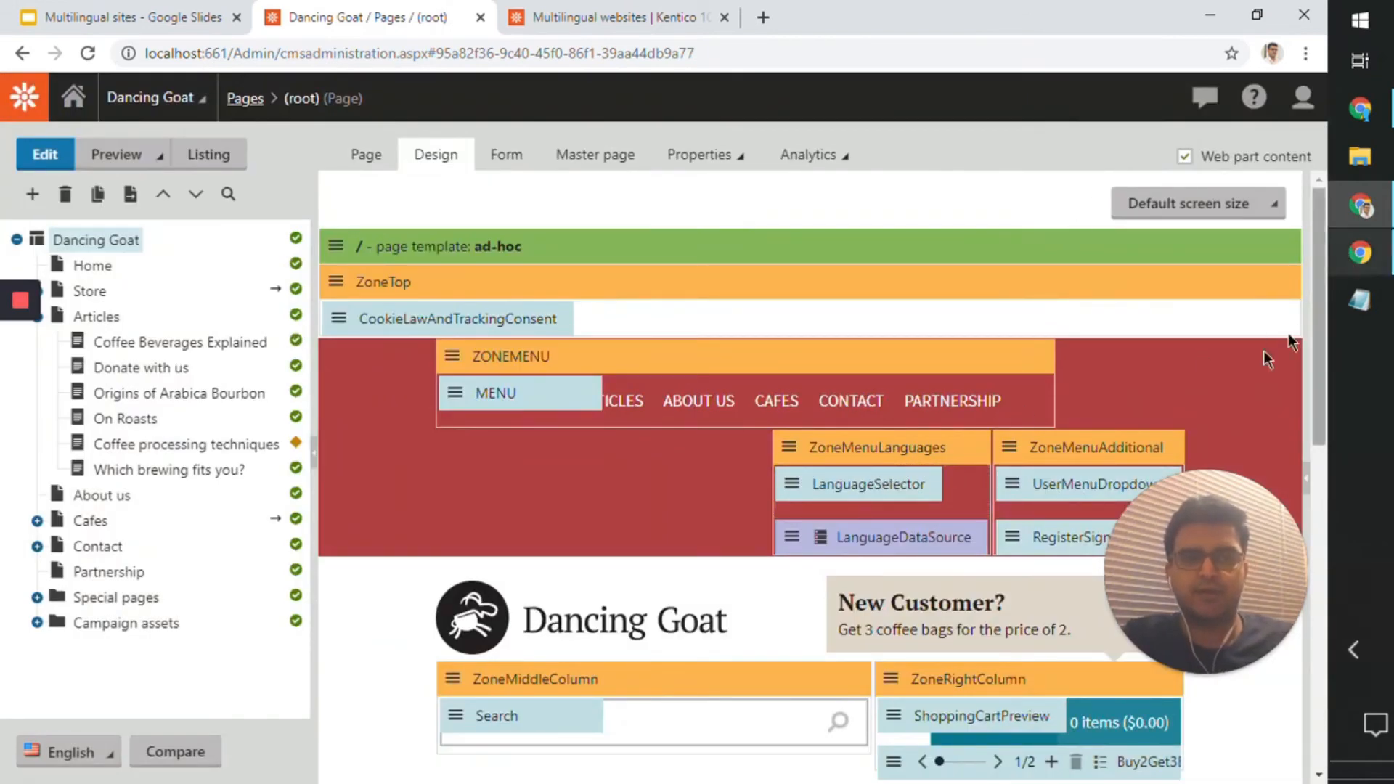
pyautogui.doubleClick(917, 482)
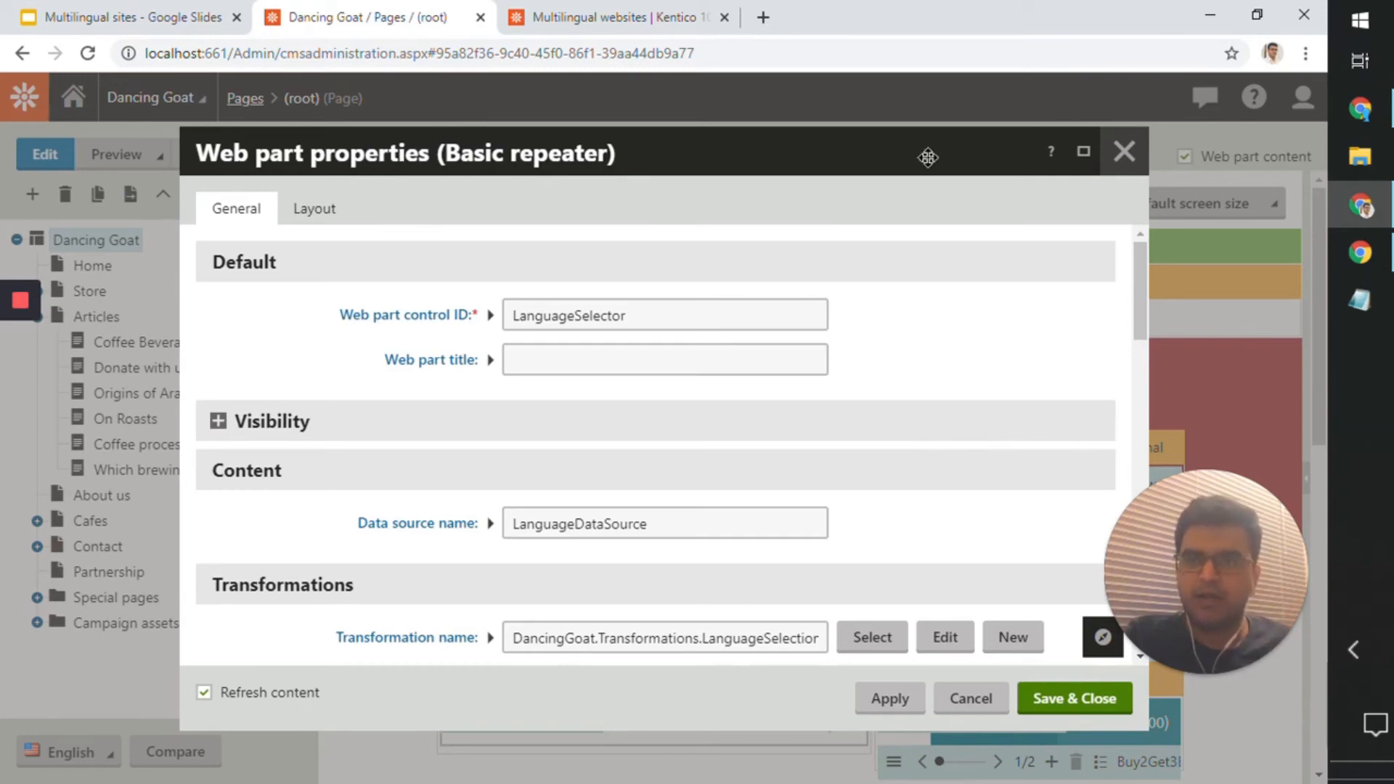
pyautogui.click(1124, 151)
# Step: Try searching the application list for "transfor", clear the search and close the list
pyautogui.click(24, 102)
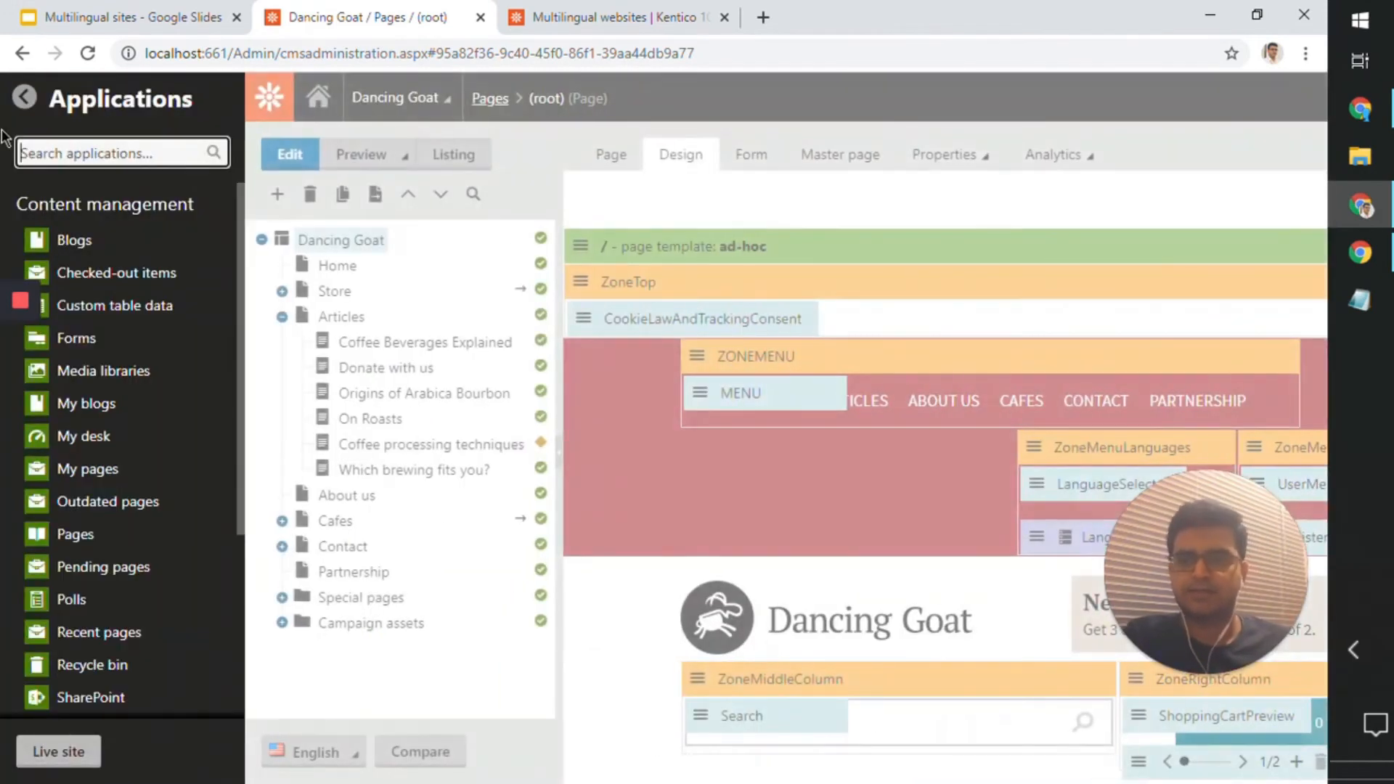
pyautogui.write('transform')
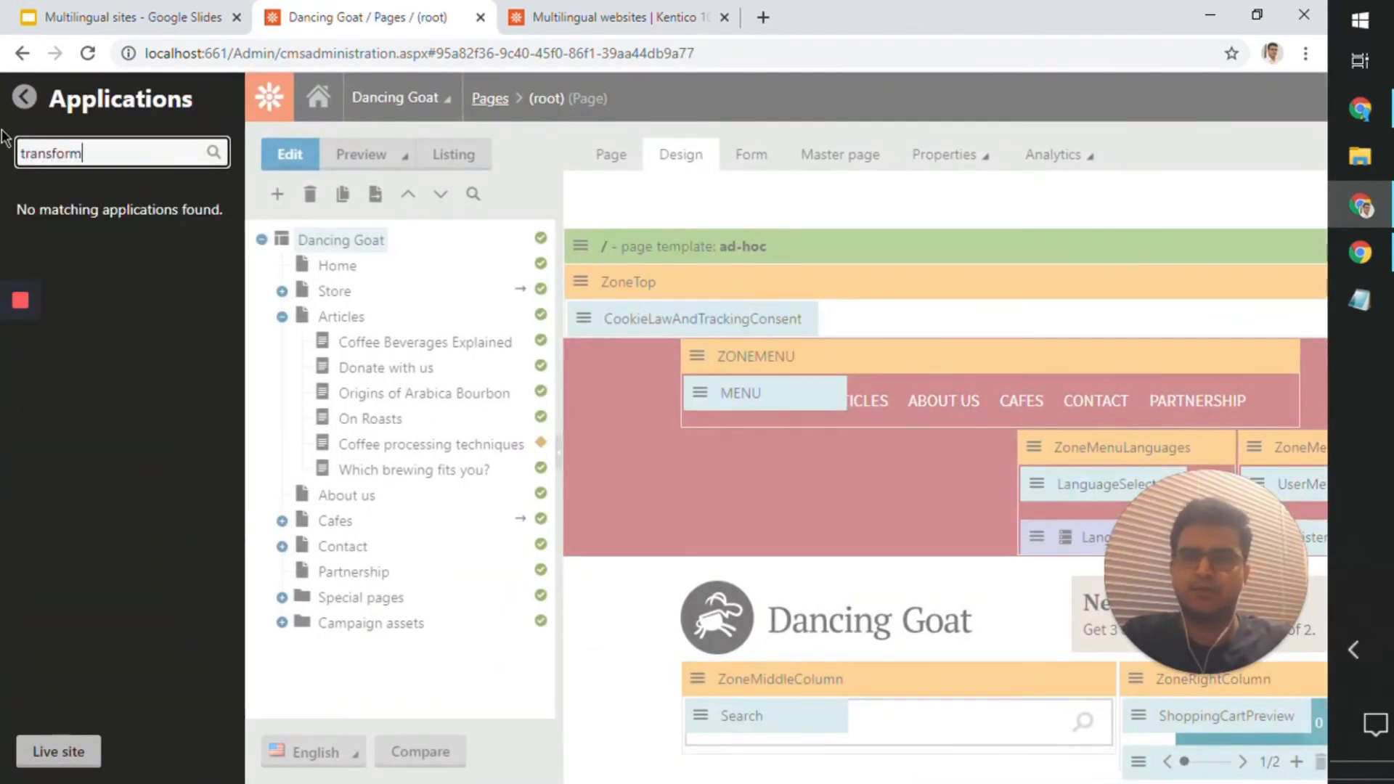
pyautogui.hotkey('ctrl', 'a')
pyautogui.press('BackSpace')
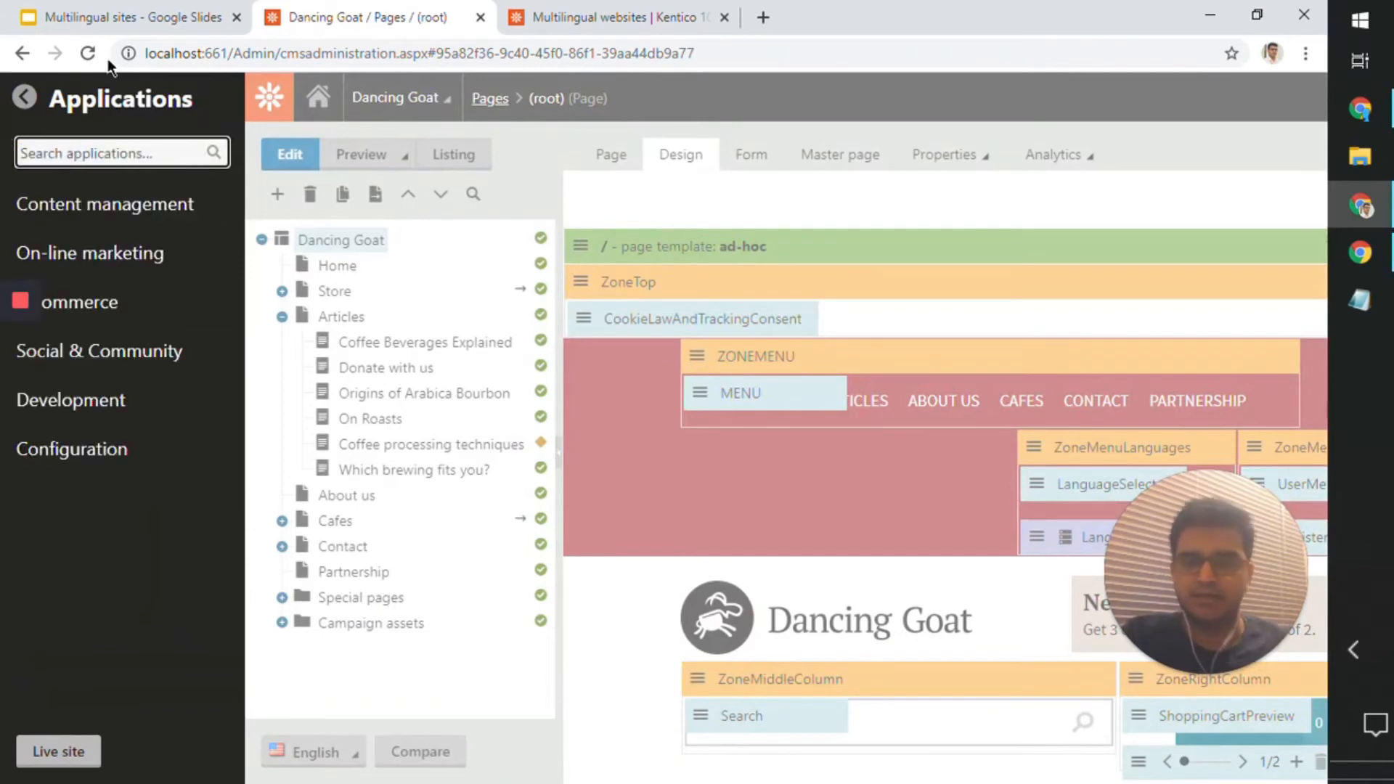
pyautogui.click(833, 54)
pyautogui.click(834, 83)
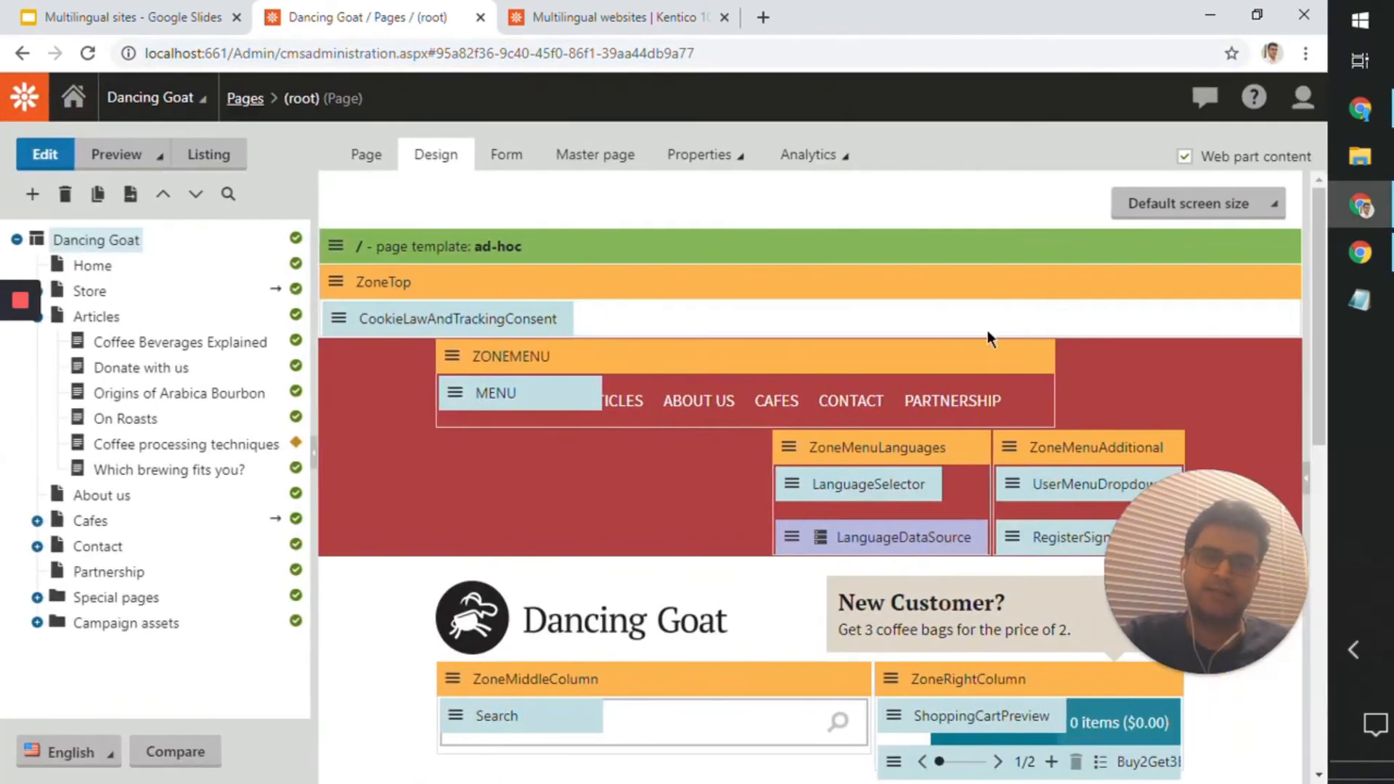
# Step: Open the LanguageSelector web part's transformation for editing and examine its list item markup
pyautogui.doubleClick(933, 476)
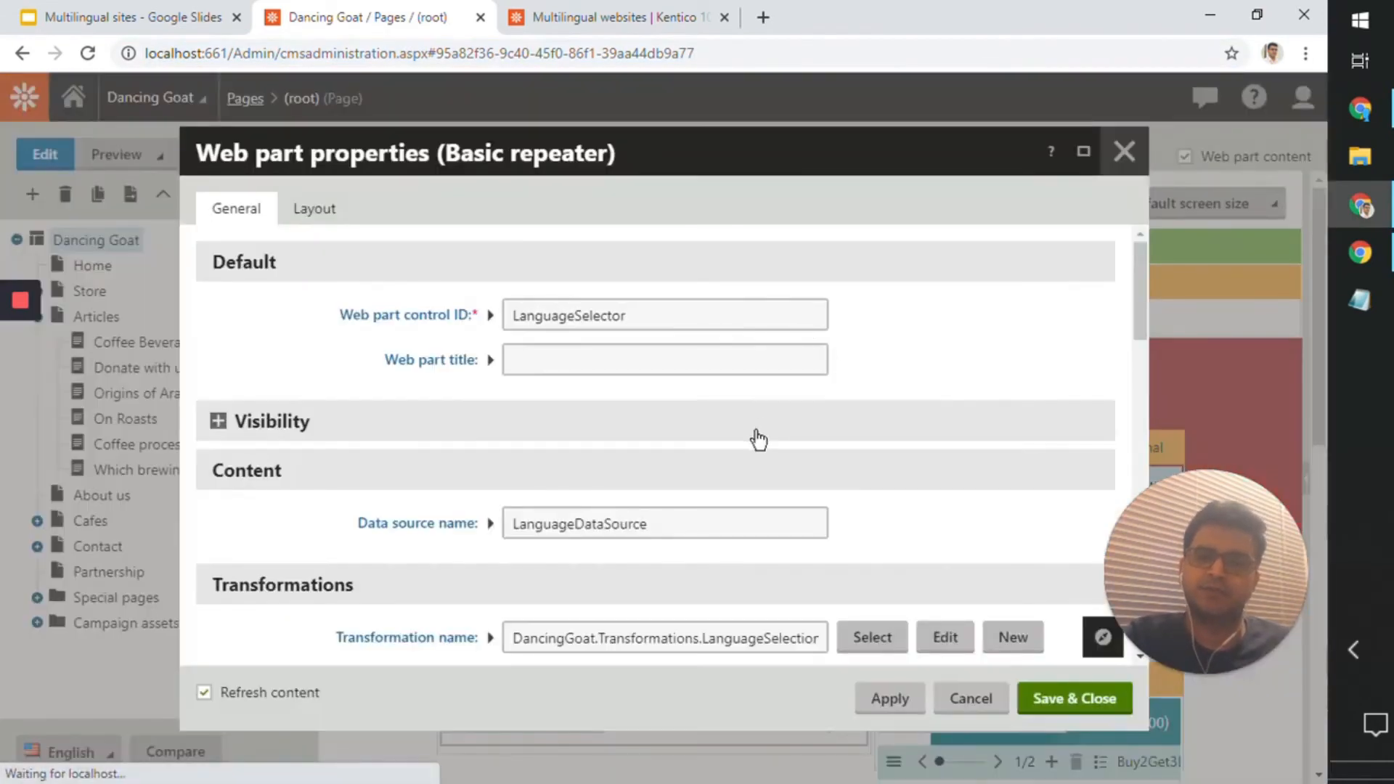
pyautogui.scroll(-4, 761, 415)
pyautogui.click(946, 328)
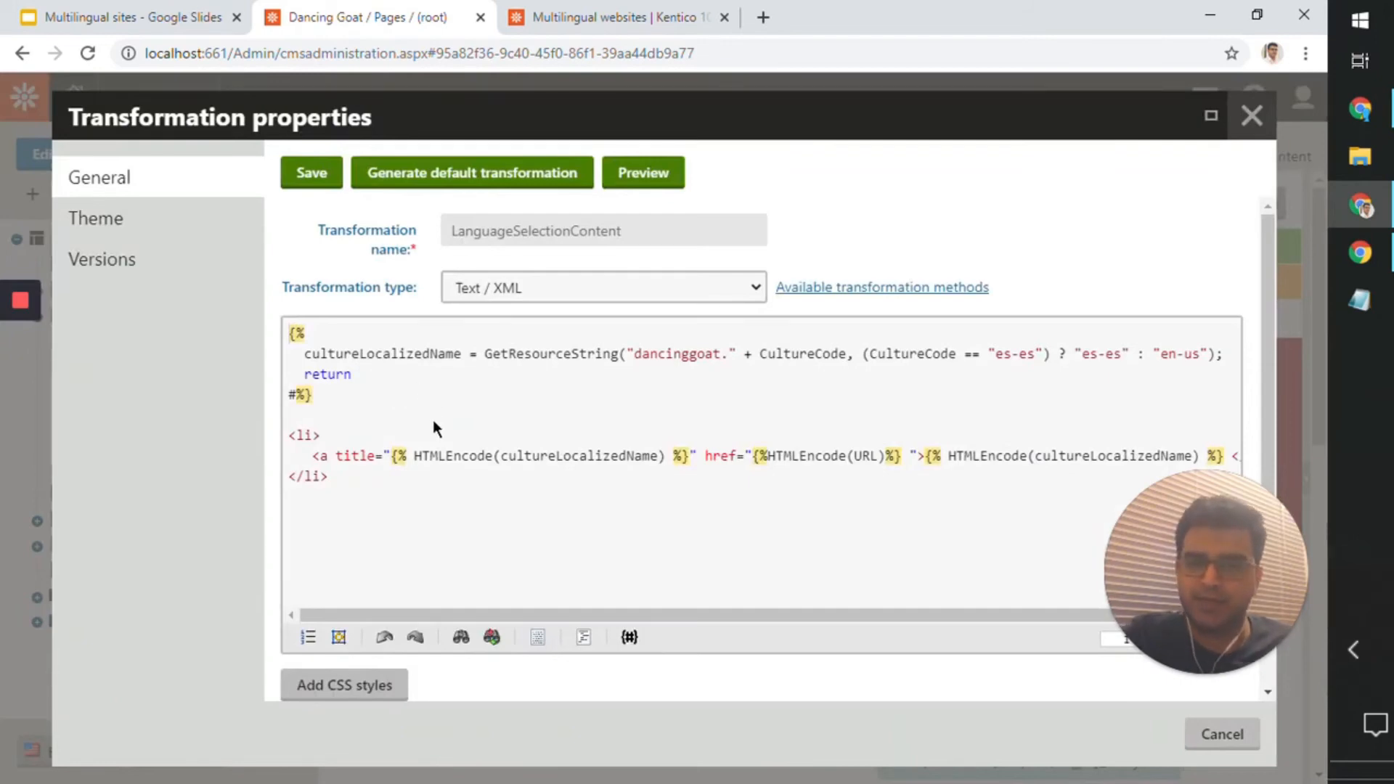
pyautogui.moveTo(363, 483); pyautogui.dragTo(282, 432)
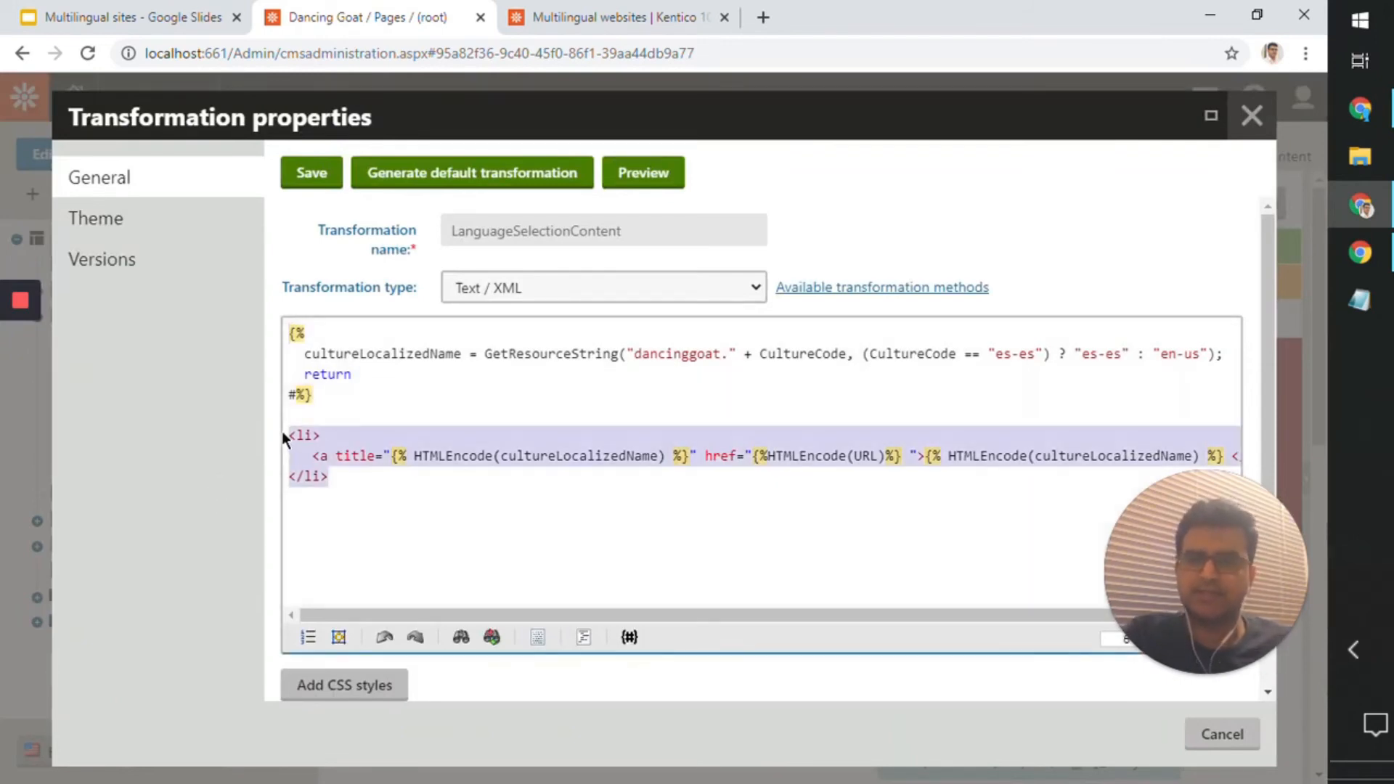
pyautogui.click(344, 474)
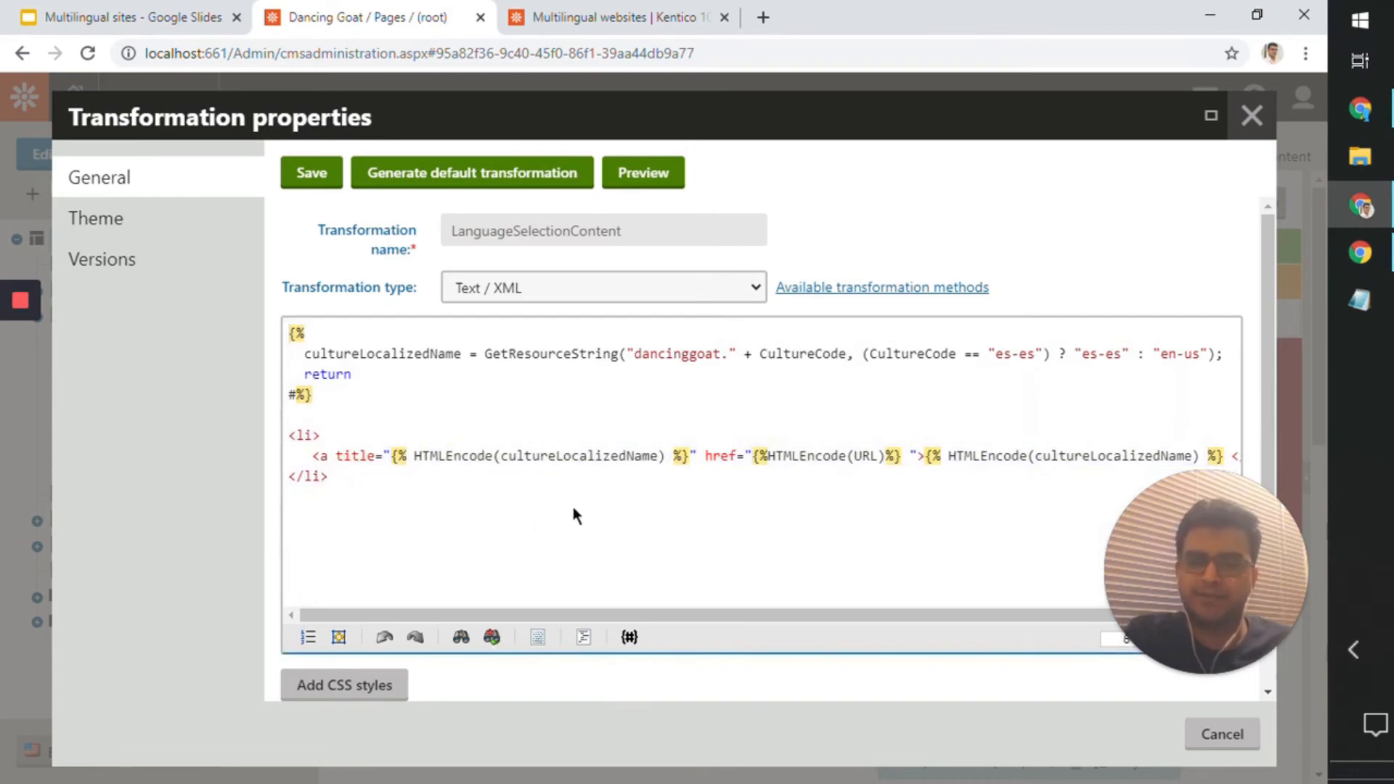
# Step: Examine the link's HTMLEncode(cultureLocalizedName) output and the GetResourceString expression that defines cultureLocalizedName in the transformation
pyautogui.moveTo(532, 609); pyautogui.dragTo(579, 614)
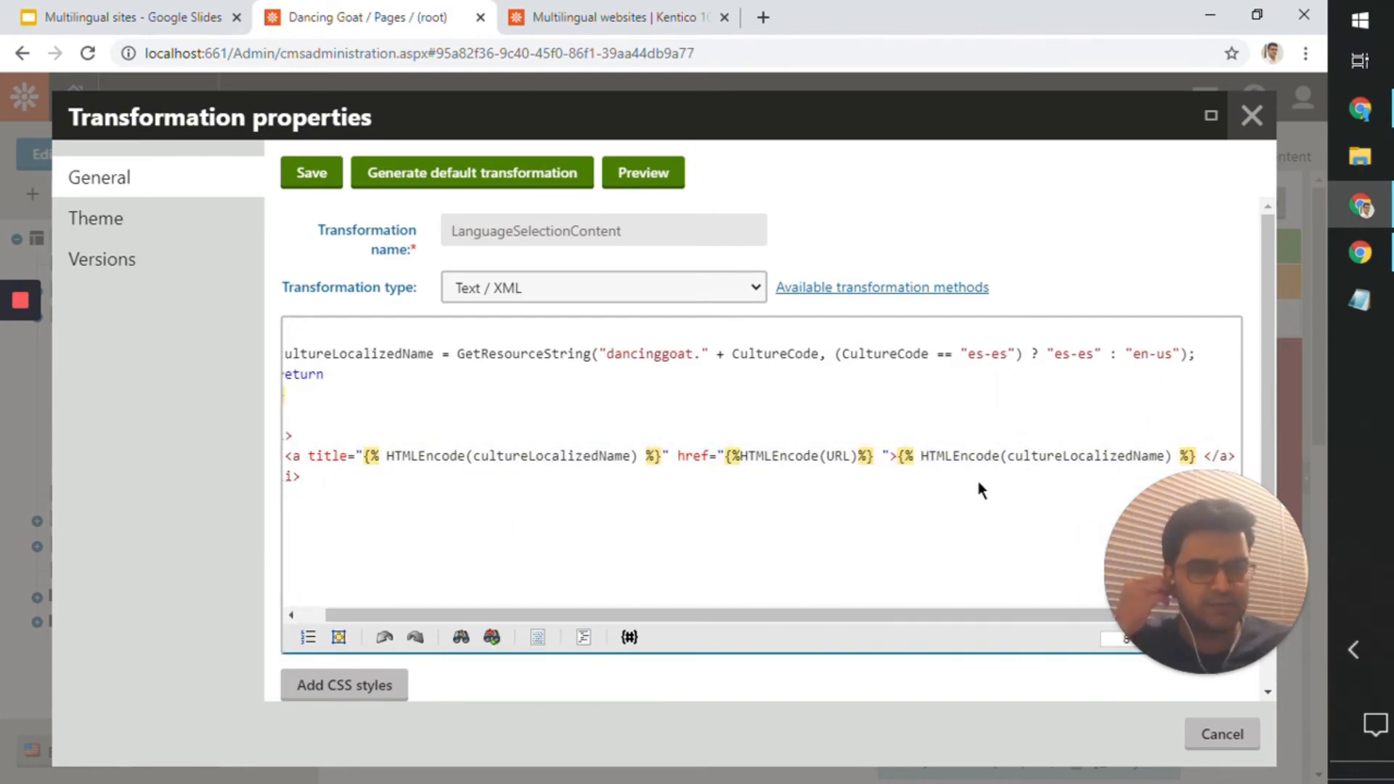
pyautogui.doubleClick(1031, 456)
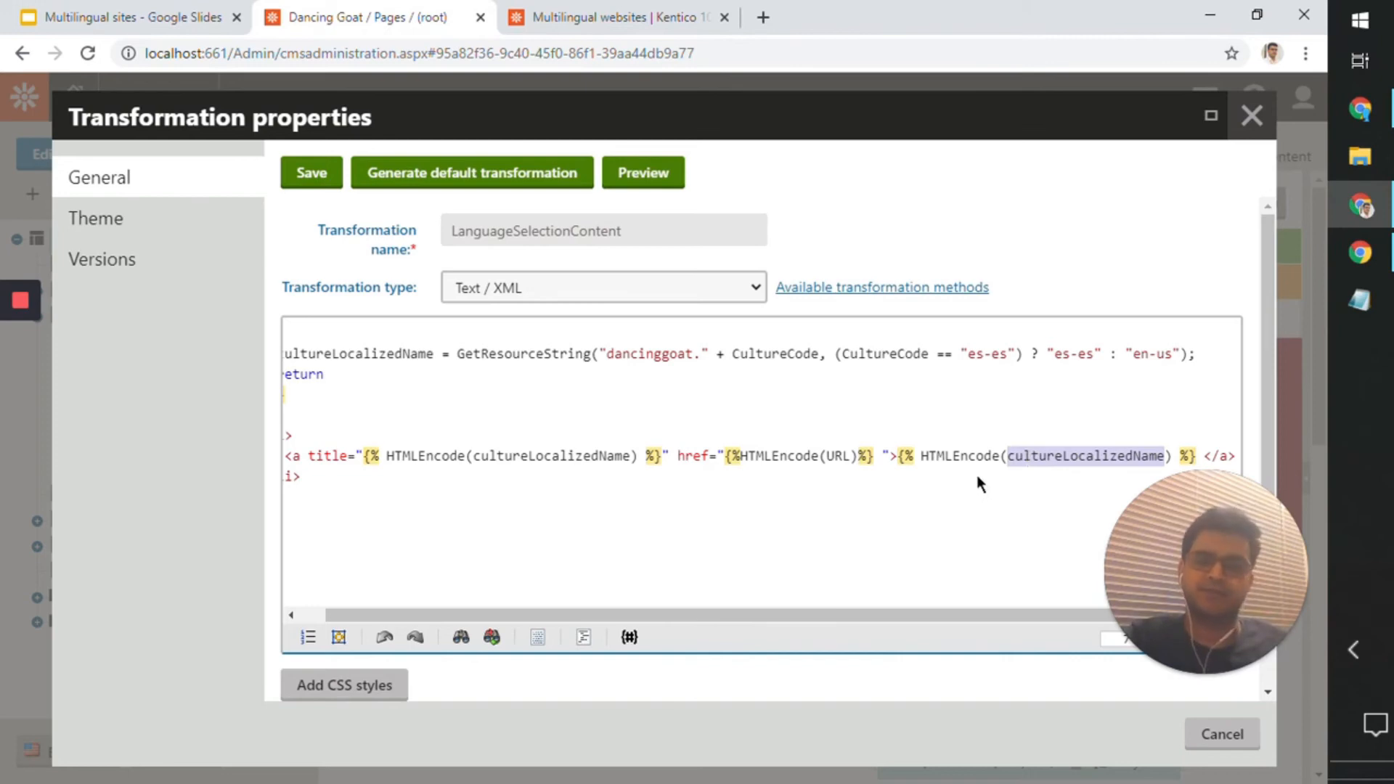
pyautogui.doubleClick(960, 456)
pyautogui.moveTo(798, 615); pyautogui.dragTo(739, 620)
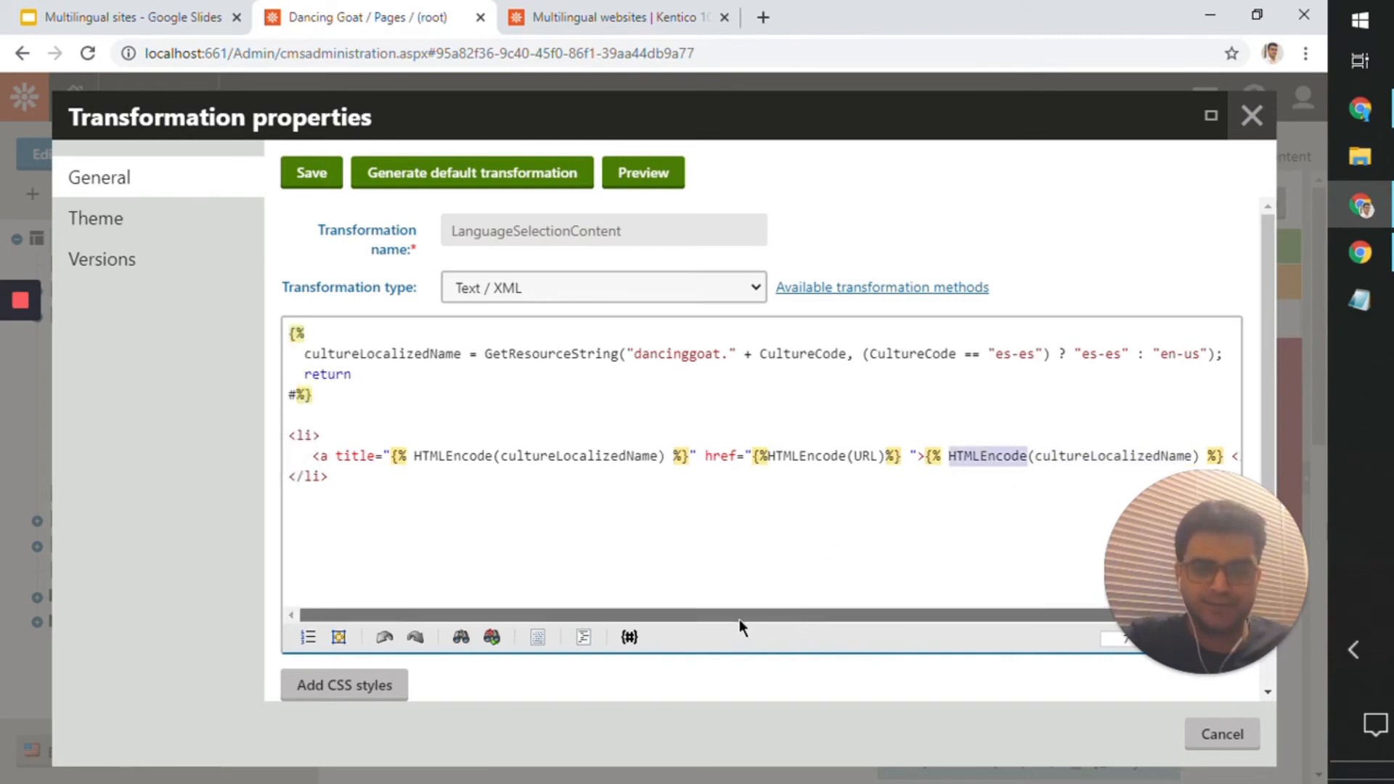
pyautogui.doubleClick(386, 353)
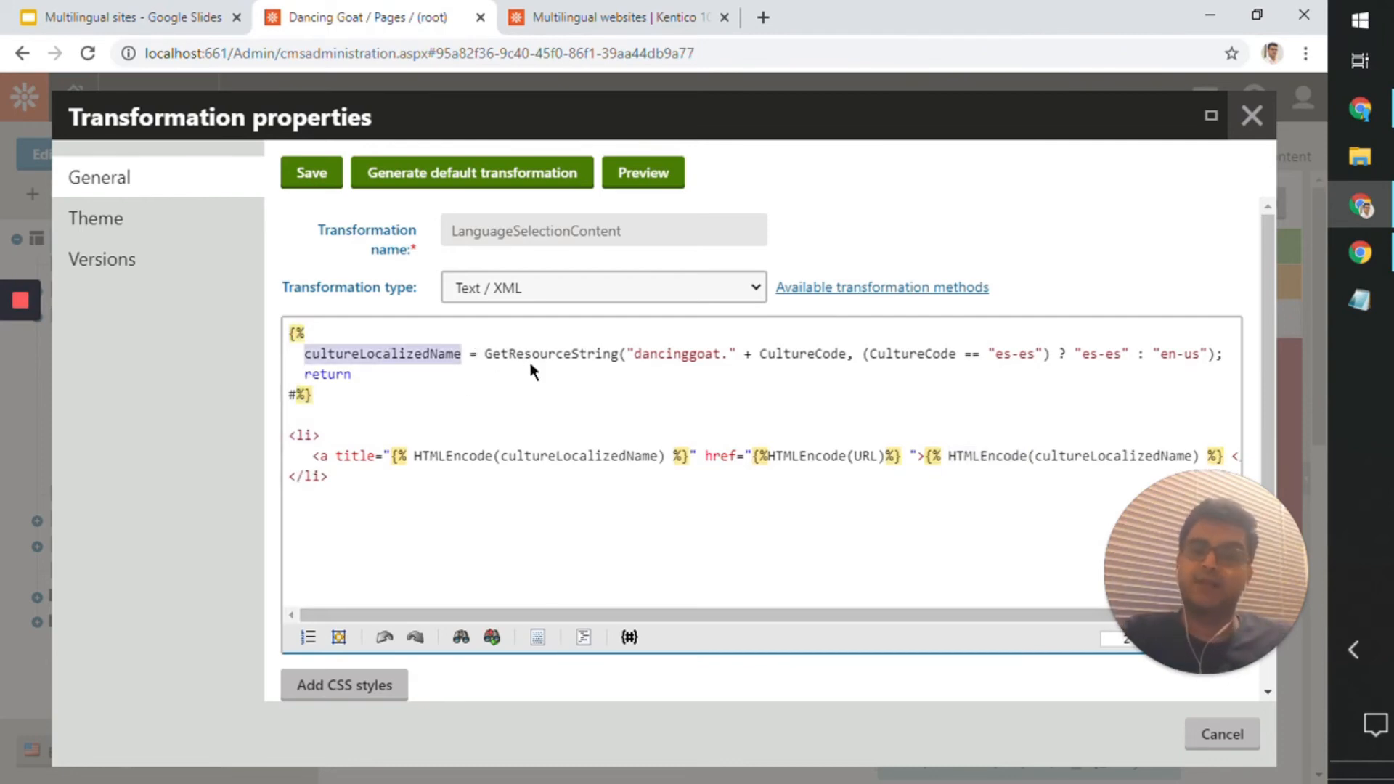
pyautogui.moveTo(495, 355); pyautogui.dragTo(894, 373)
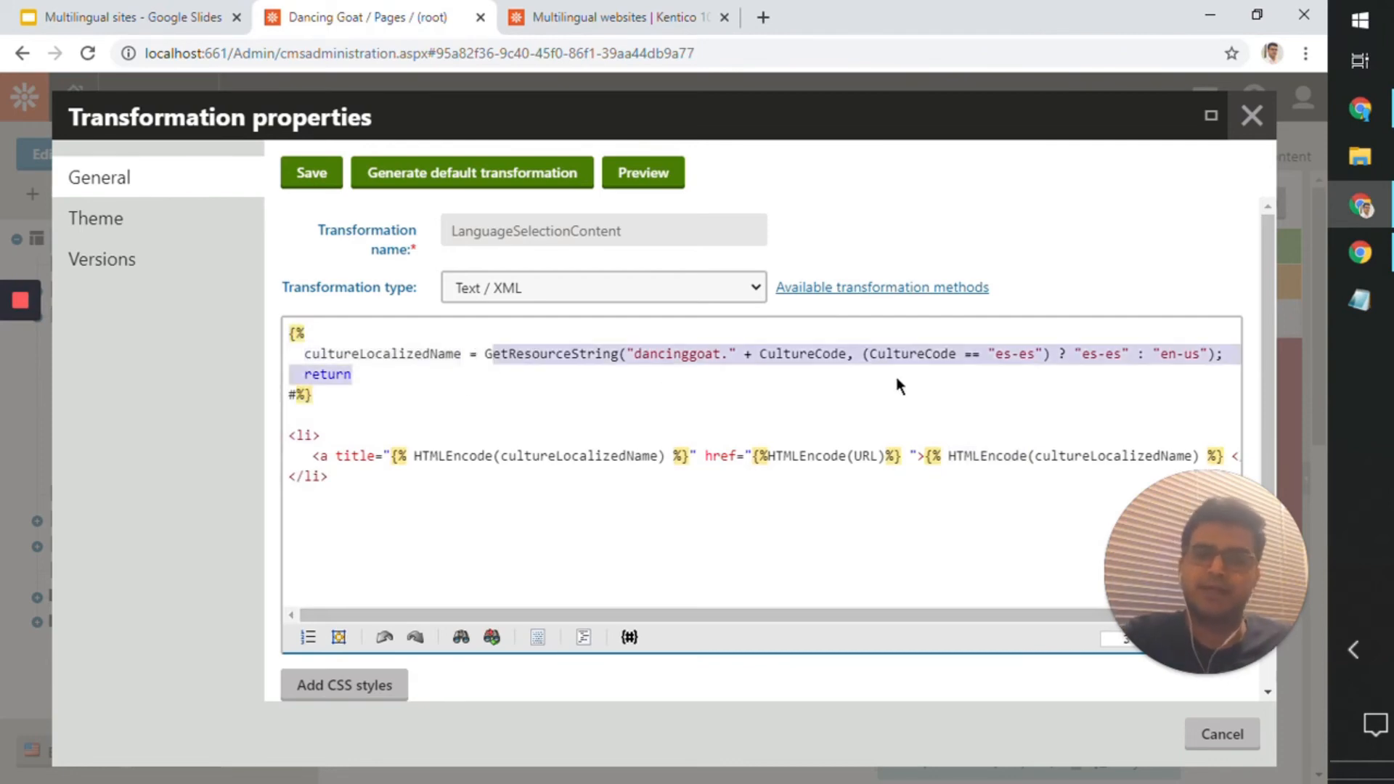
pyautogui.click(899, 368)
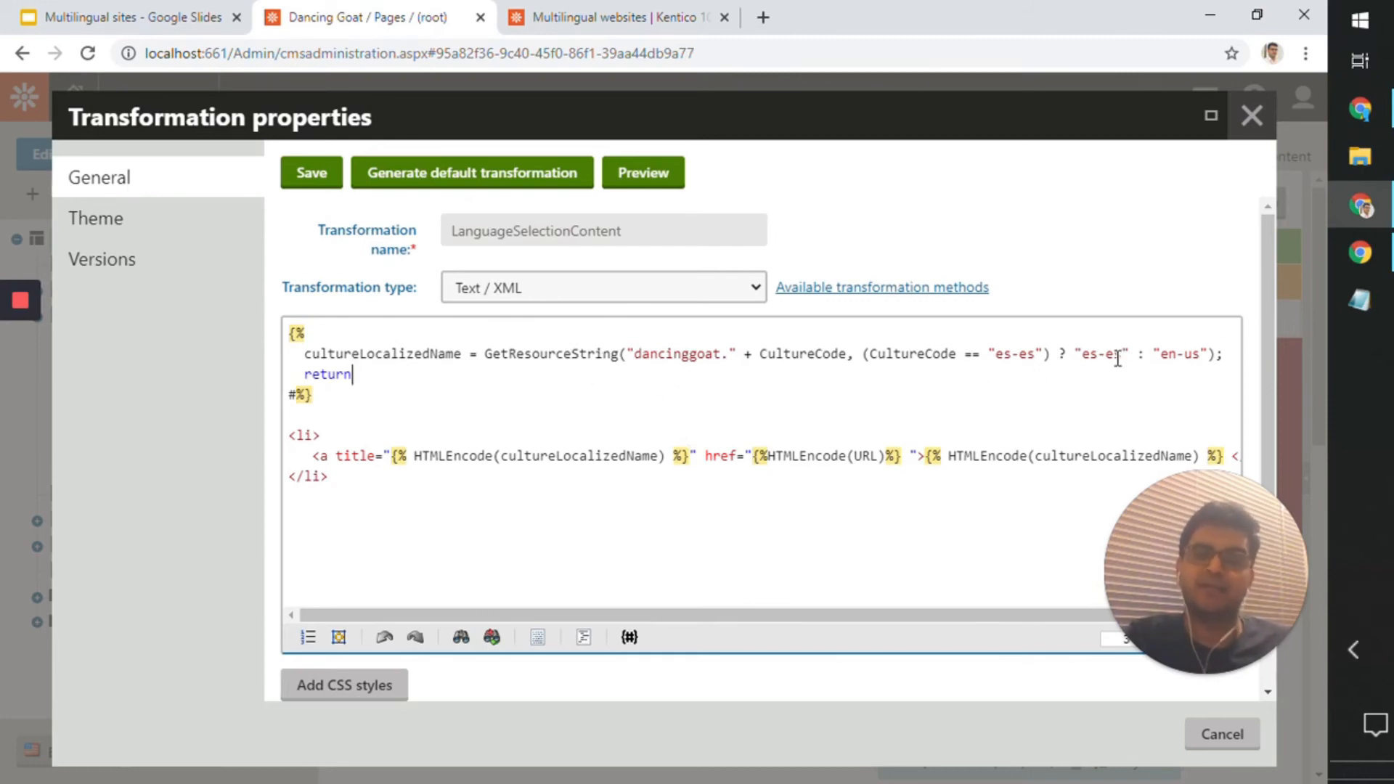
# Step: Compare the transformation's culture code expression with the live site's language dropdown, and copy the GetResourceString method name
pyautogui.click(1350, 260)
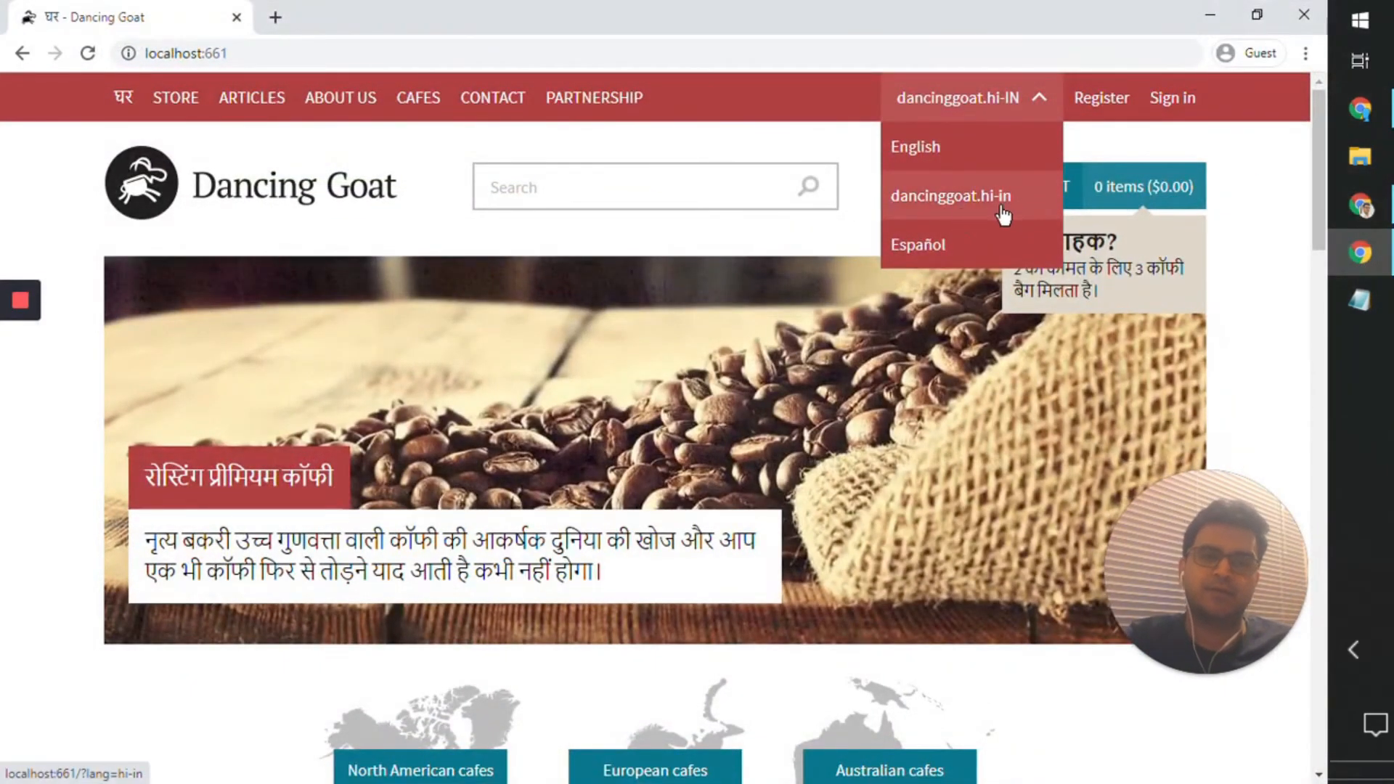
pyautogui.click(1359, 206)
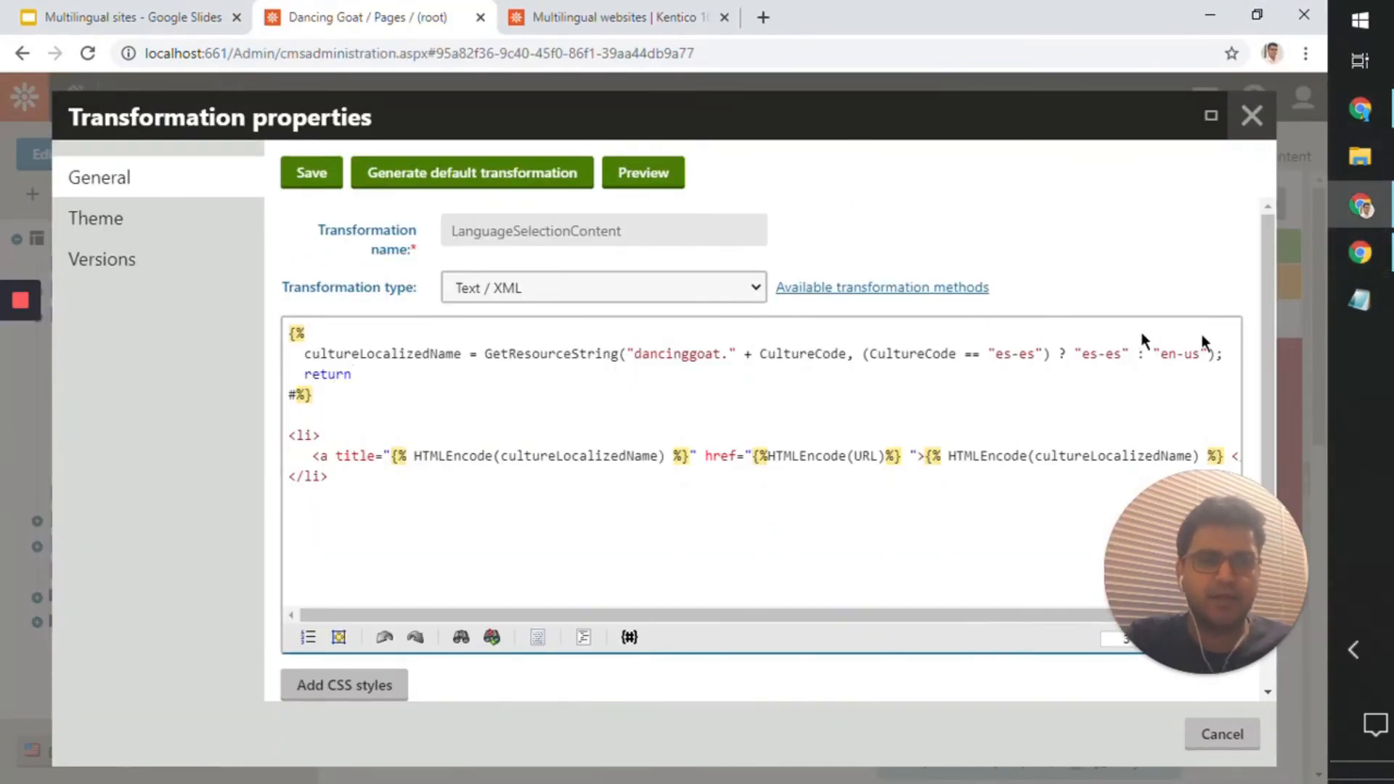
pyautogui.moveTo(1122, 360); pyautogui.dragTo(1081, 360)
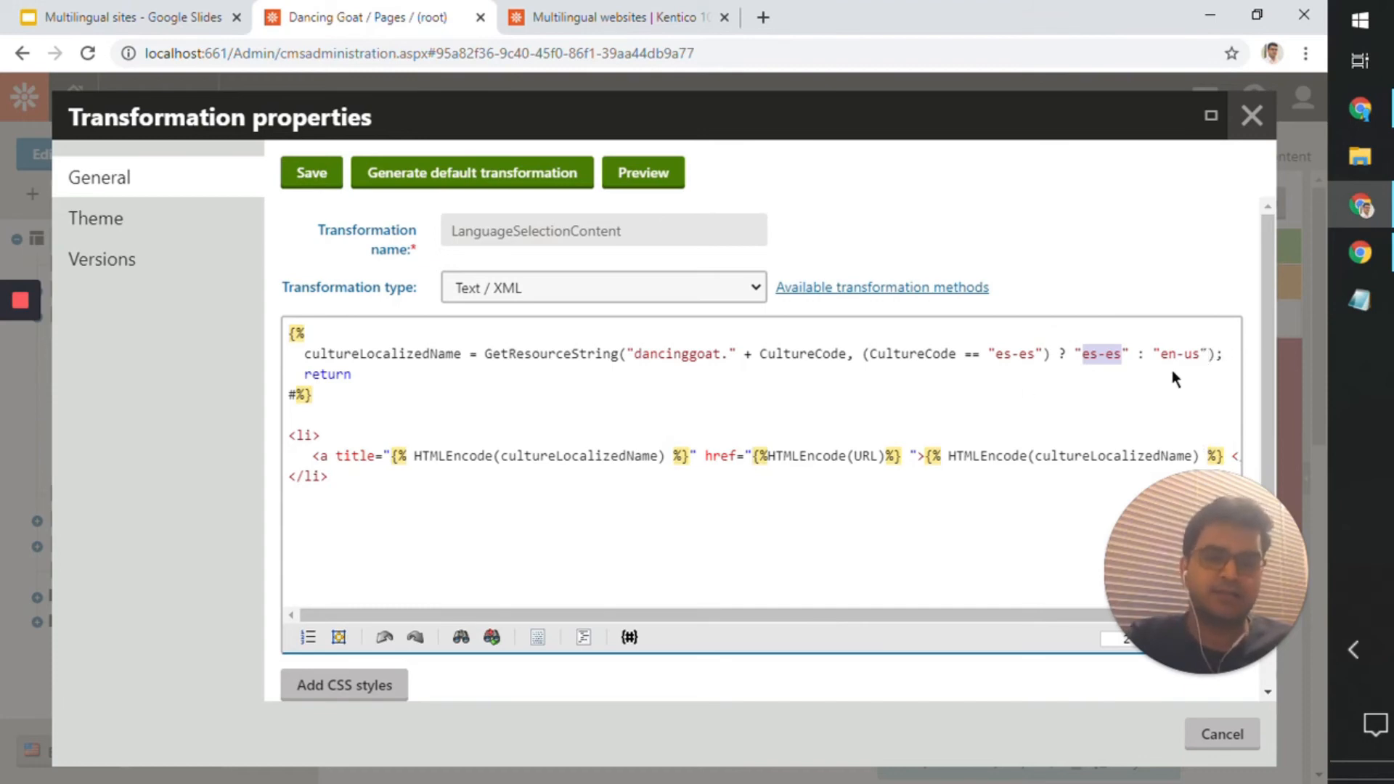
pyautogui.doubleClick(571, 359)
pyautogui.hotkey('ctrl', 'c')
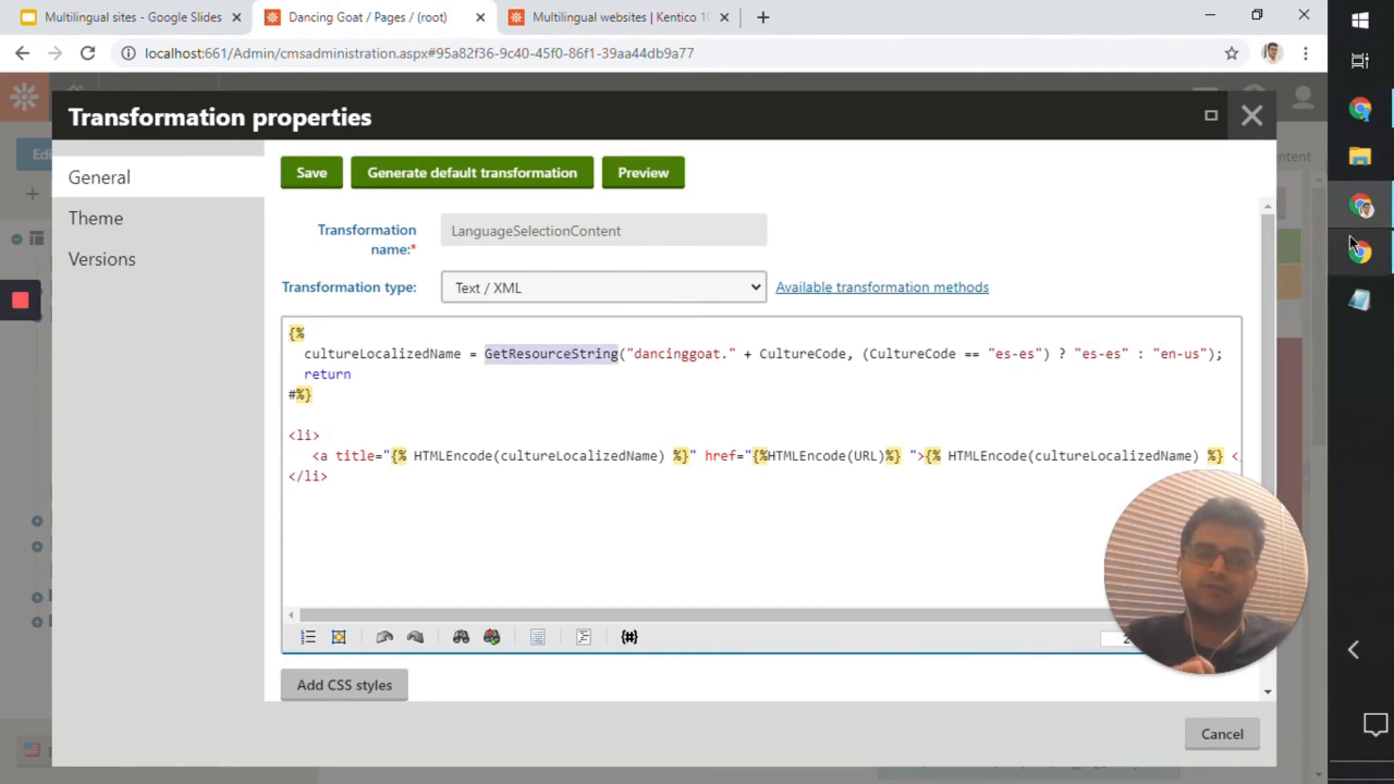
pyautogui.moveTo(1357, 251)
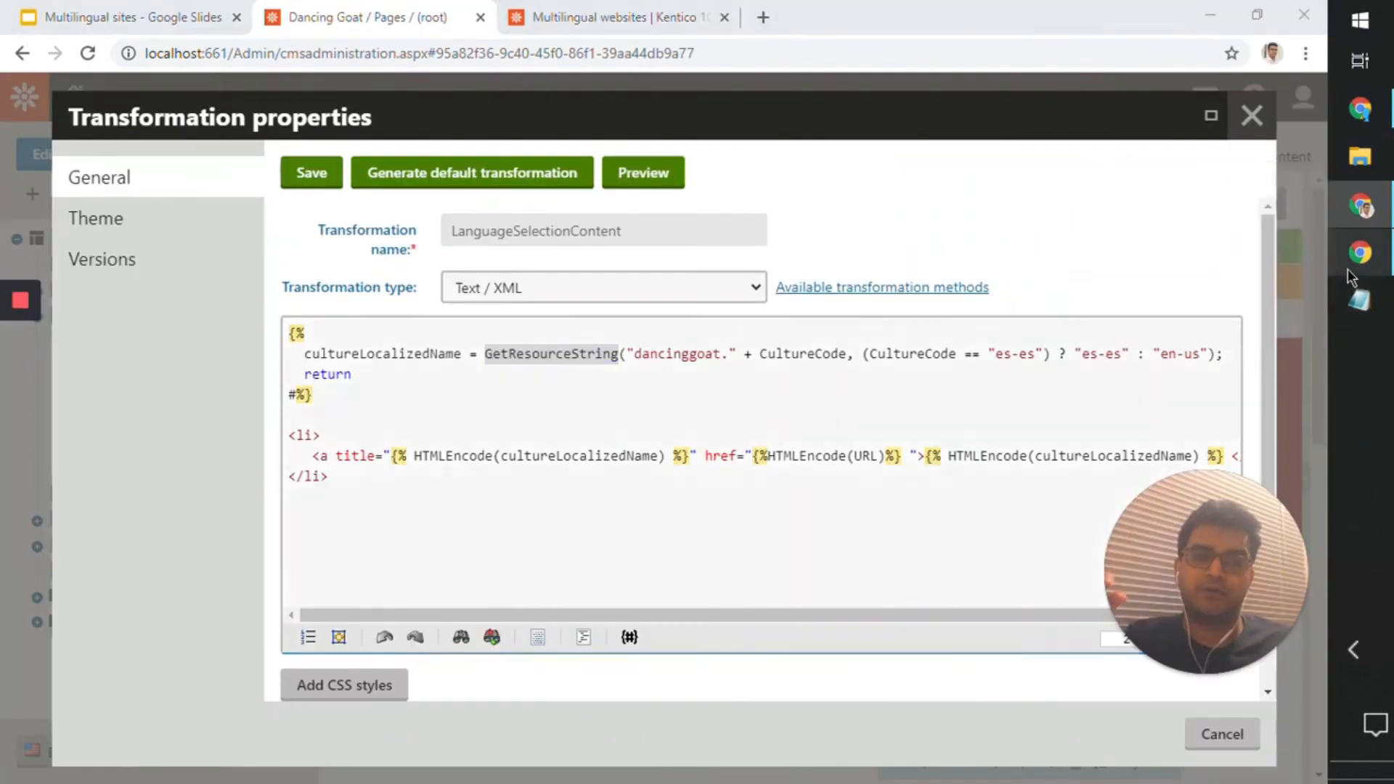
pyautogui.click(1216, 265)
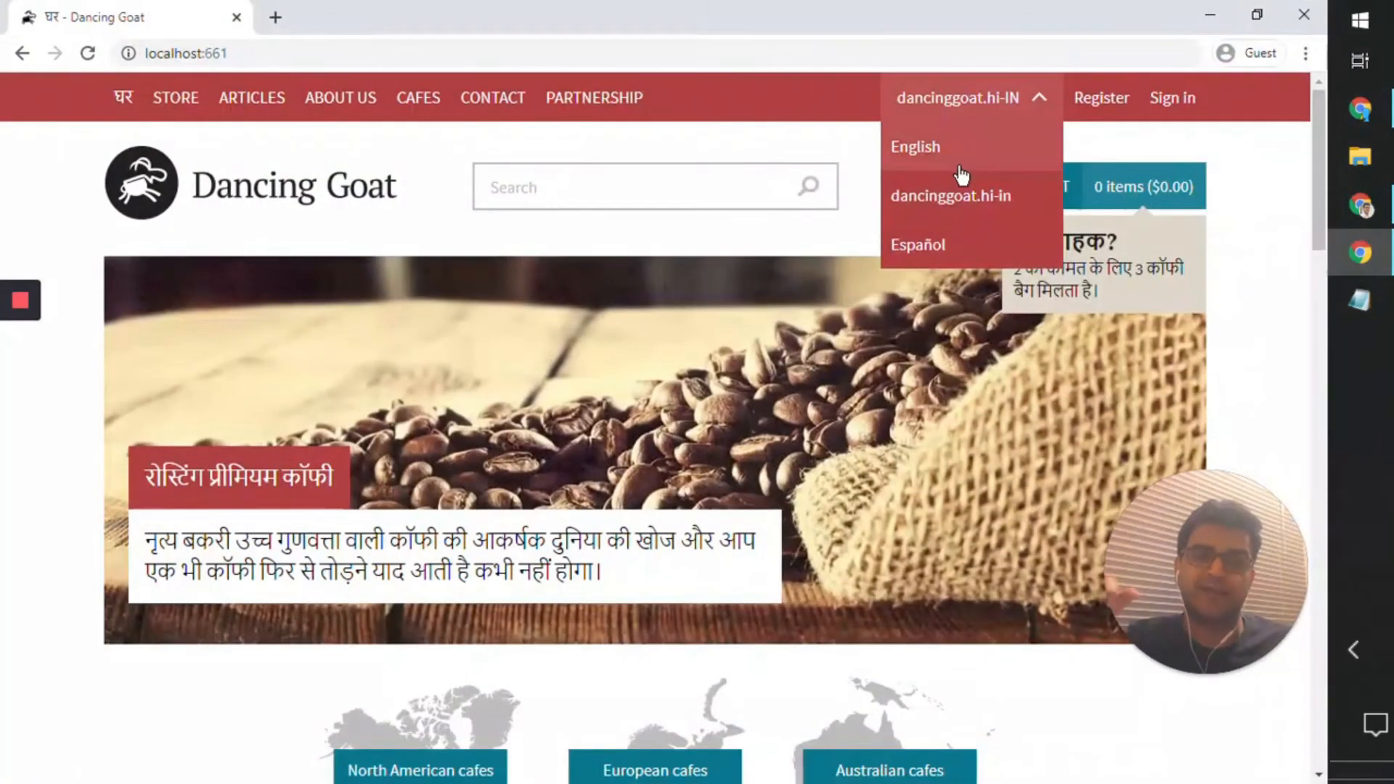
pyautogui.click(1210, 15)
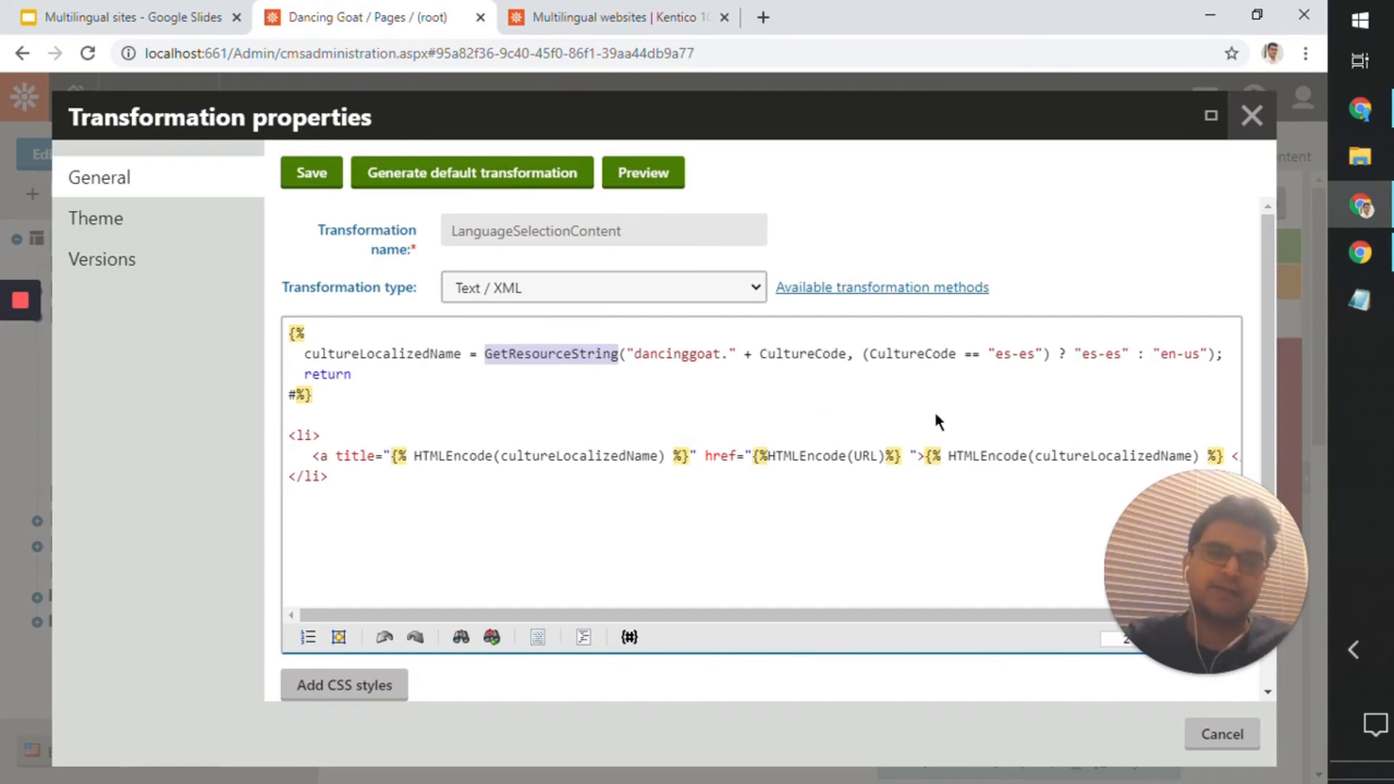
pyautogui.click(940, 453)
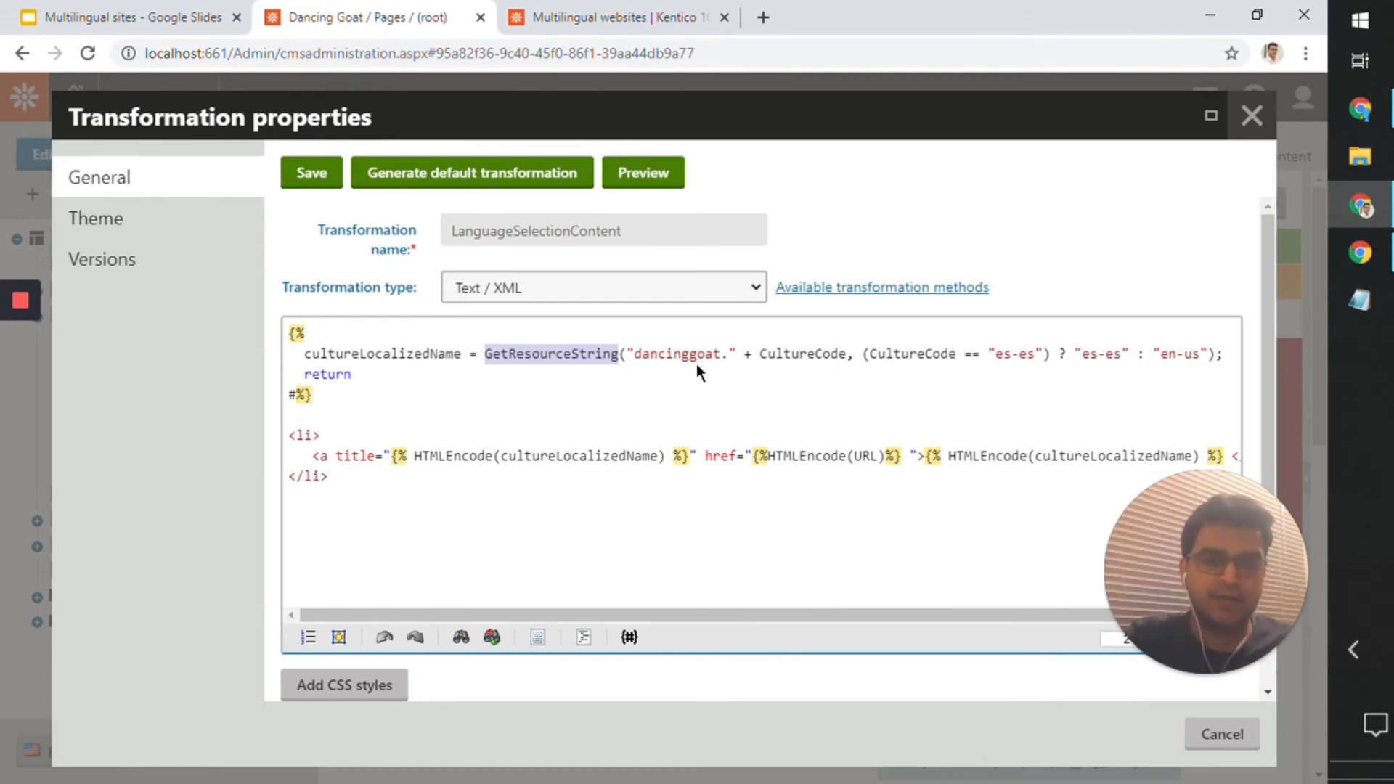
# Step: Search the web in a new tab for "kentico GetResourceString()" and open the "Working with resource strings" documentation page
pyautogui.click(759, 26)
pyautogui.hotkey('ctrl', 'v')
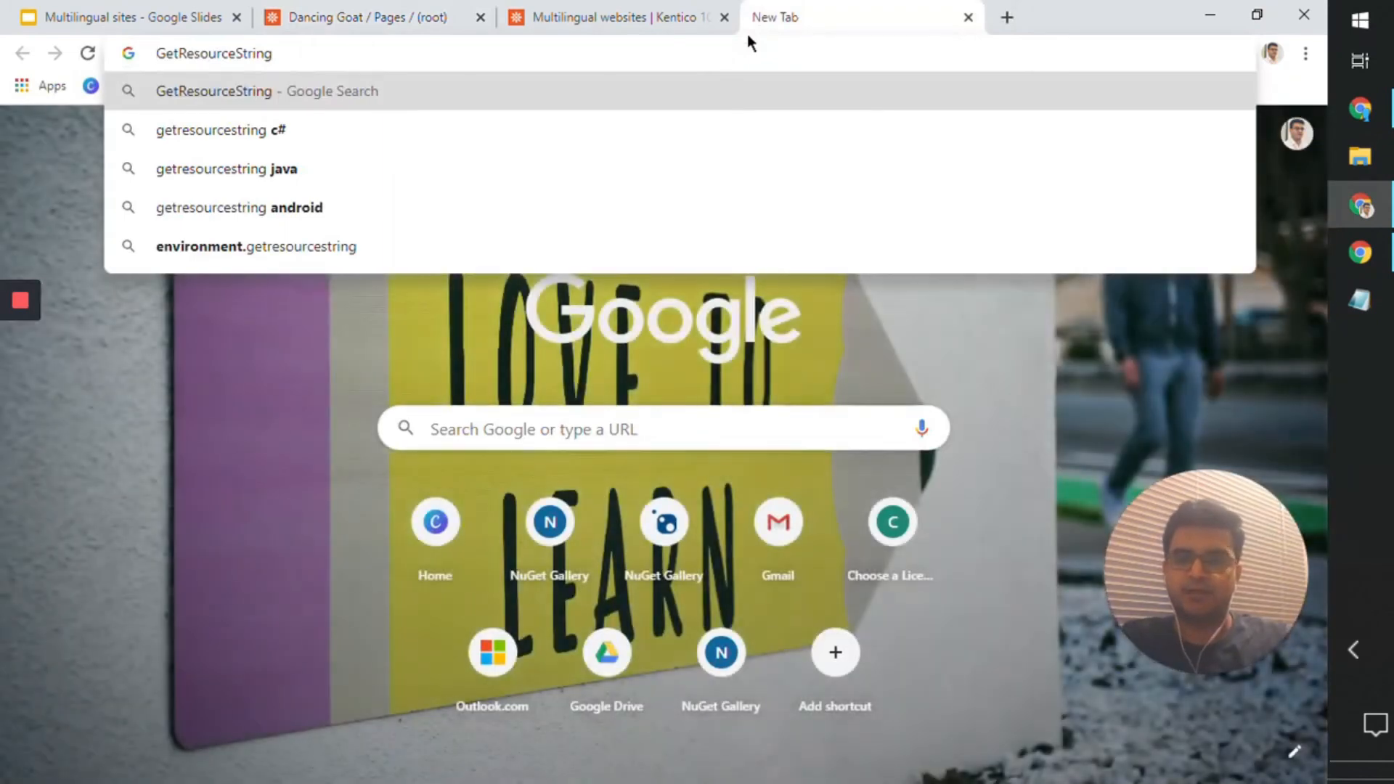
pyautogui.press('Home')
pyautogui.write('kentico')
pyautogui.press('End')
pyautogui.write('()')
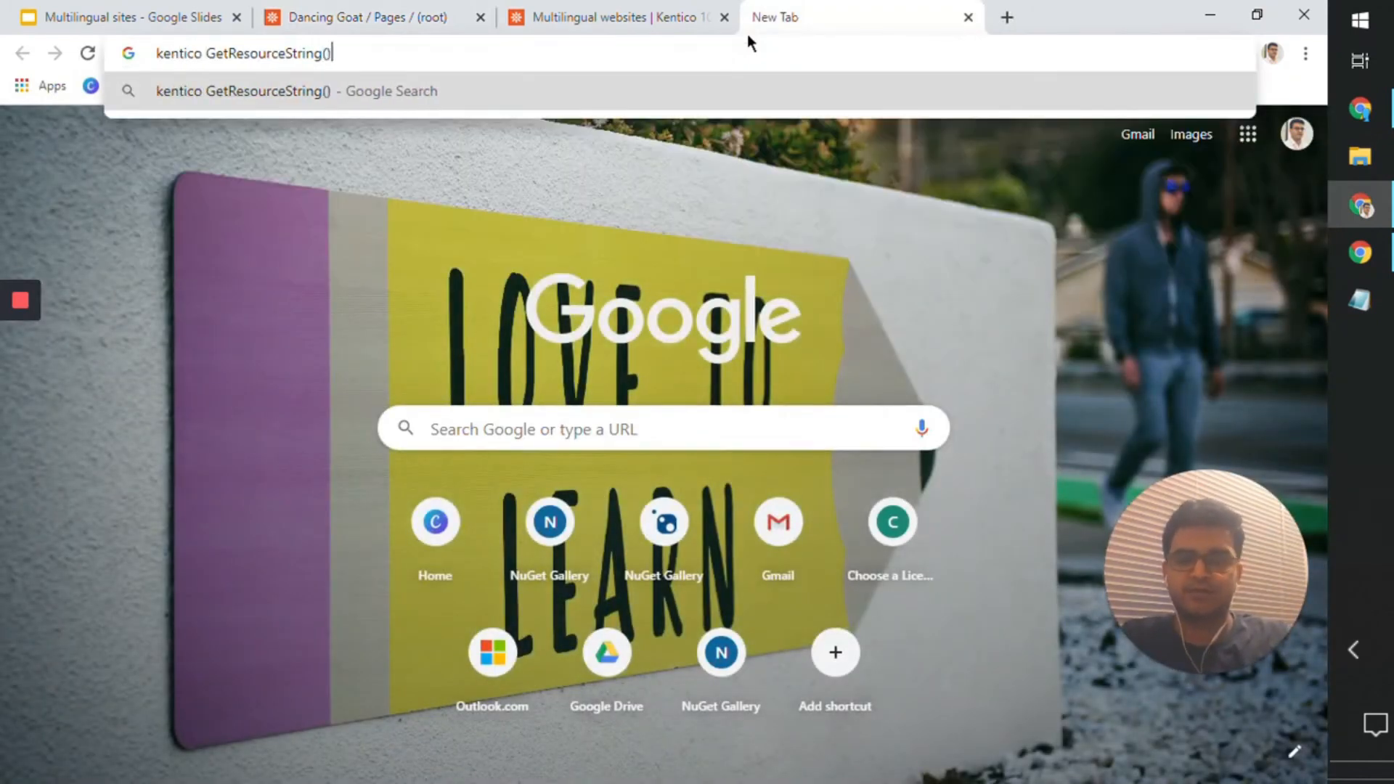
pyautogui.press('Return')
pyautogui.click(467, 286)
# Step: Read the documentation on where resource strings are stored, their loading priority and their use in transformations
pyautogui.scroll(-10, 1013, 636)
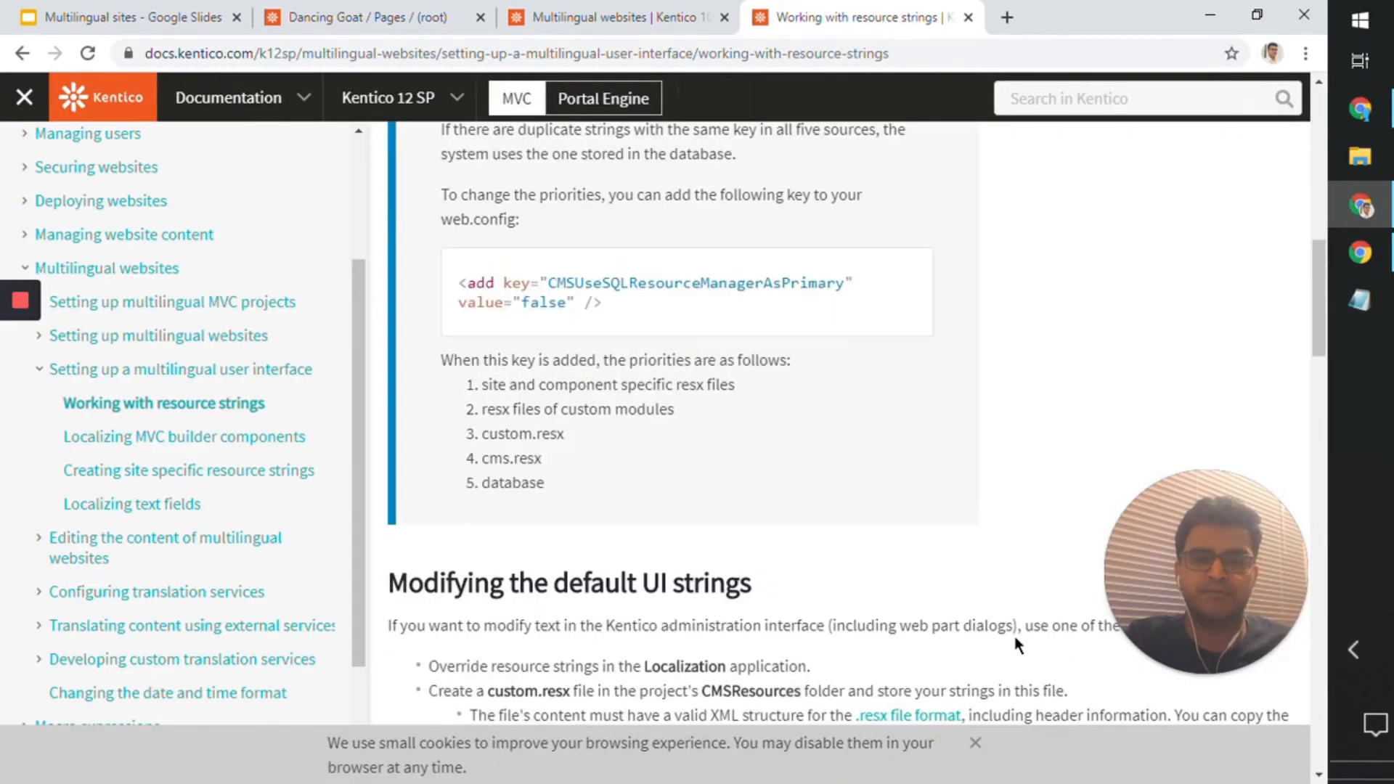
pyautogui.scroll(-15, 1013, 636)
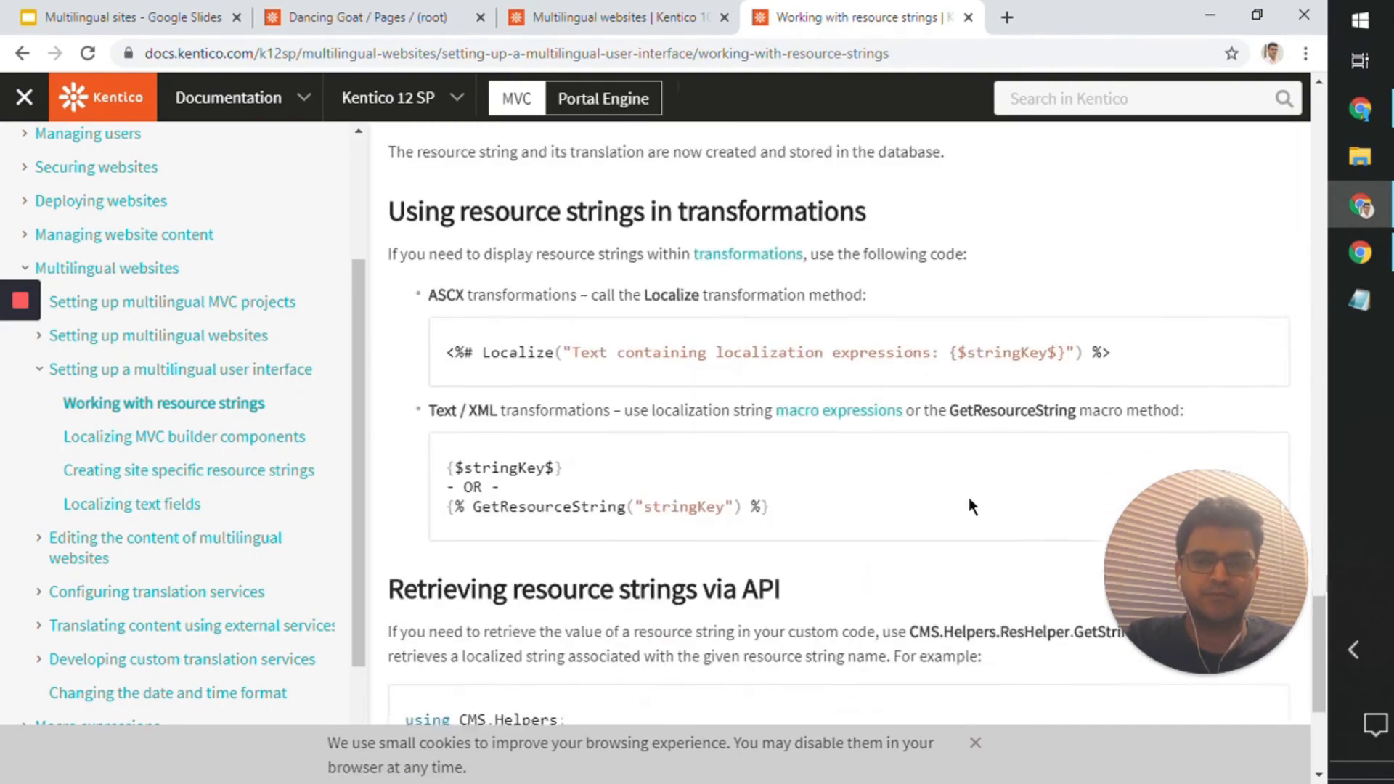
pyautogui.scroll(20, 968, 498)
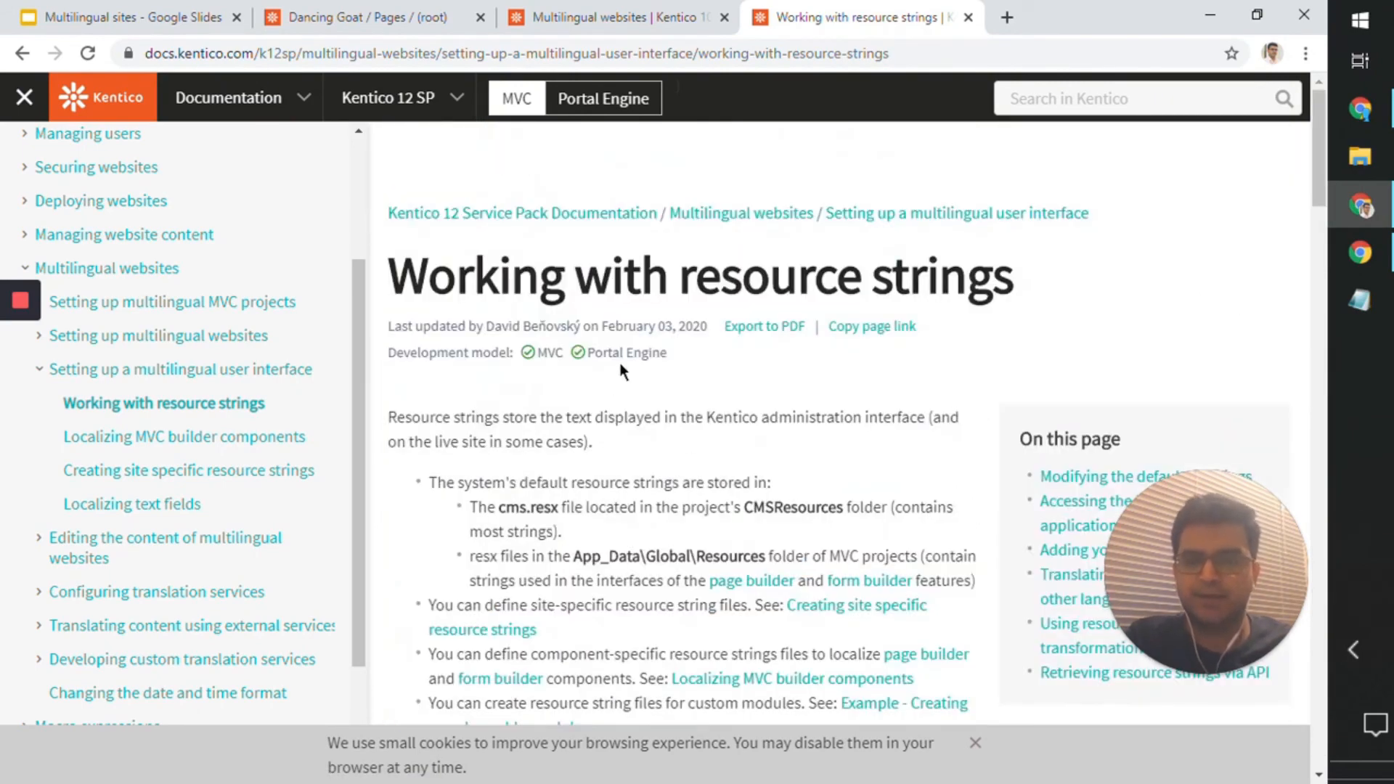
pyautogui.moveTo(784, 257); pyautogui.dragTo(968, 261)
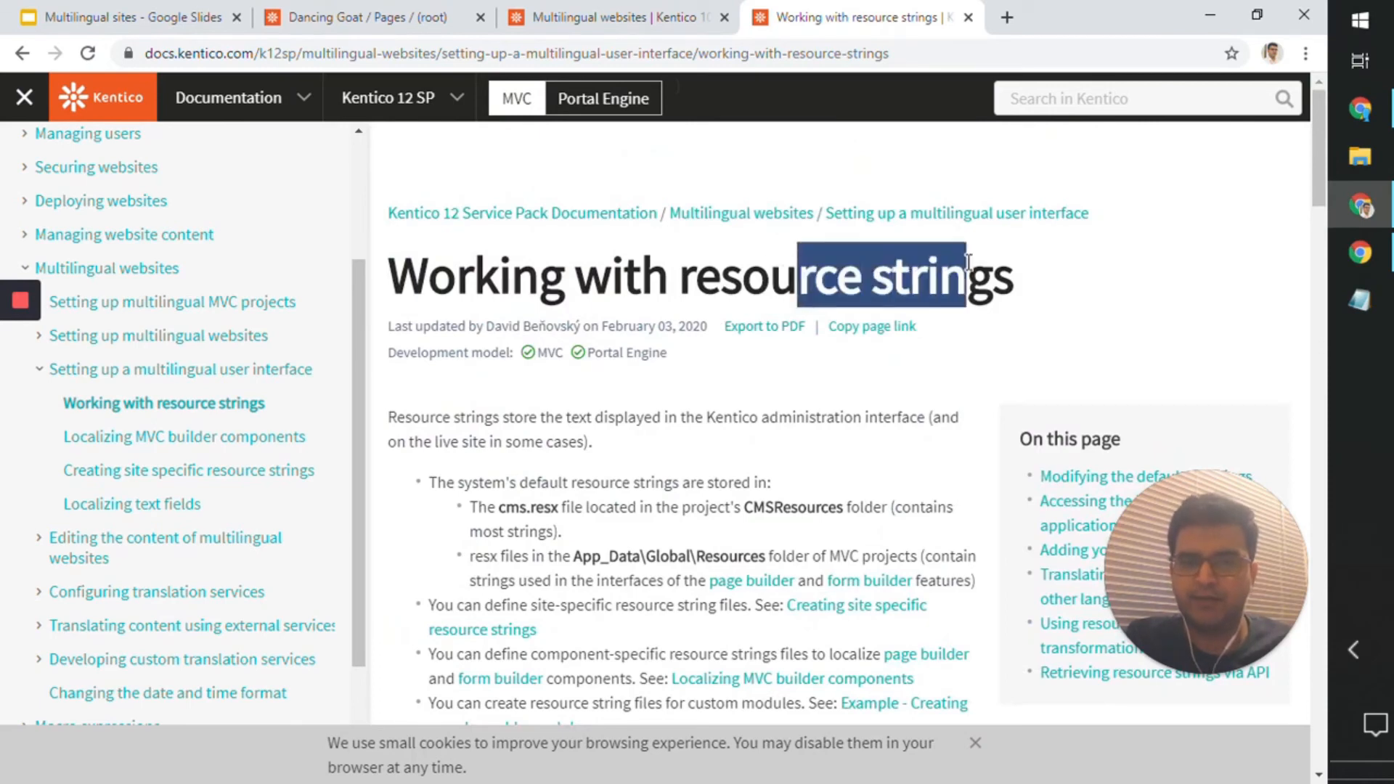
pyautogui.click(681, 283)
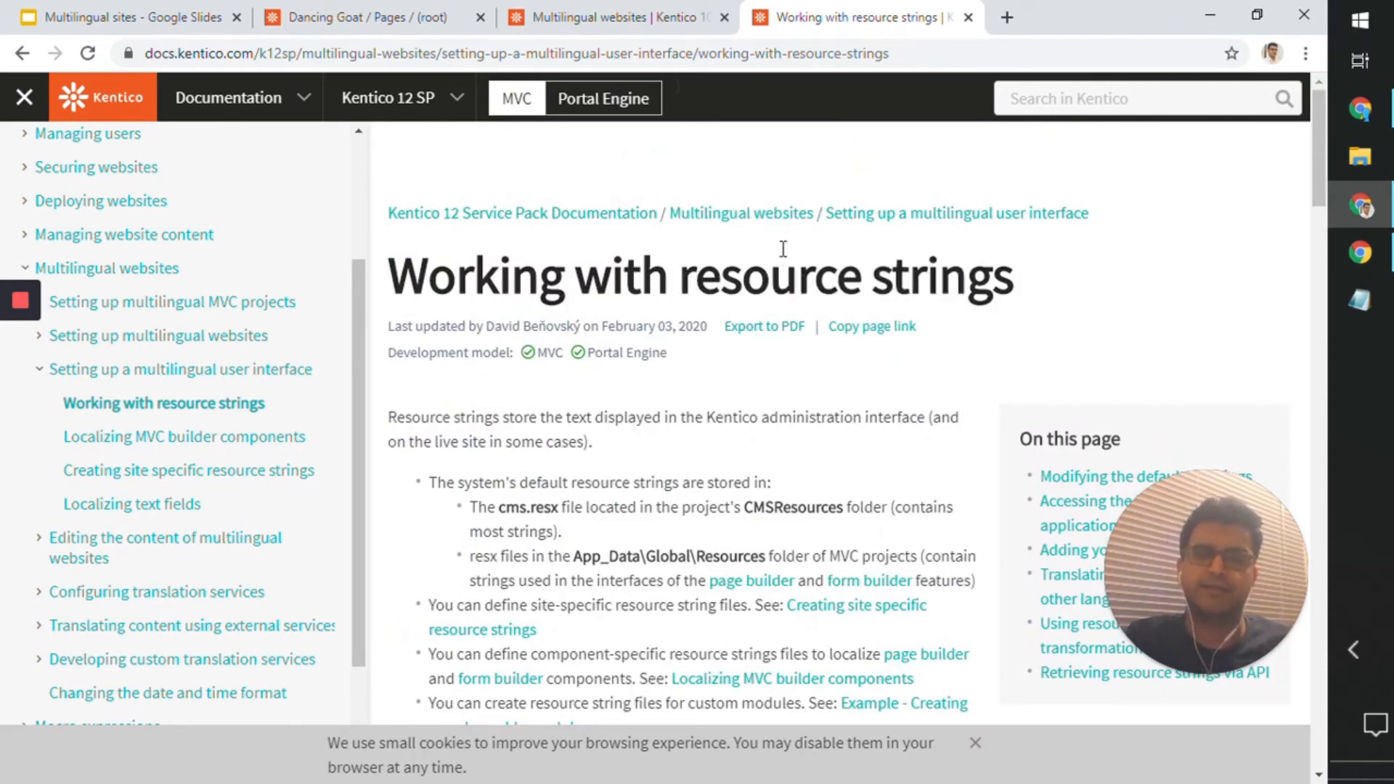
pyautogui.moveTo(1017, 274); pyautogui.dragTo(379, 288)
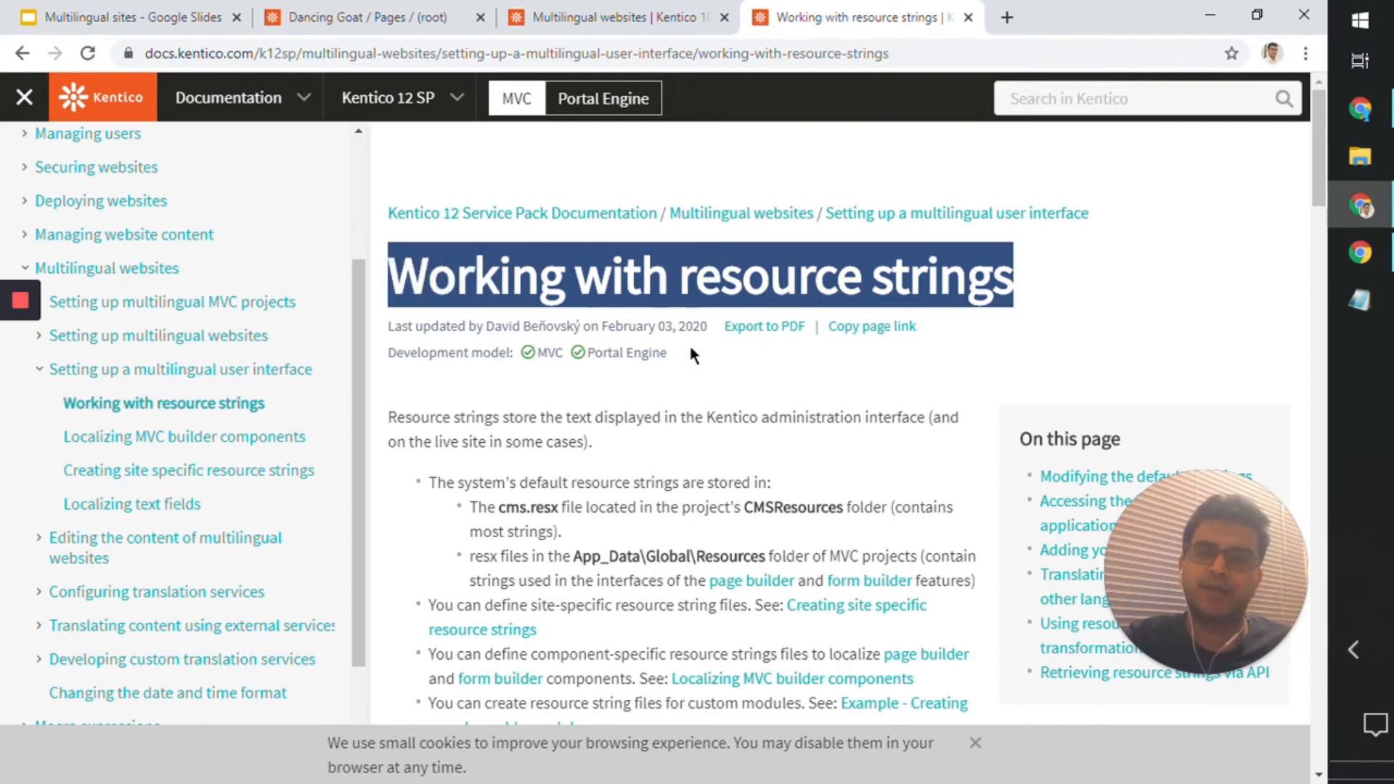
pyautogui.scroll(-5, 791, 422)
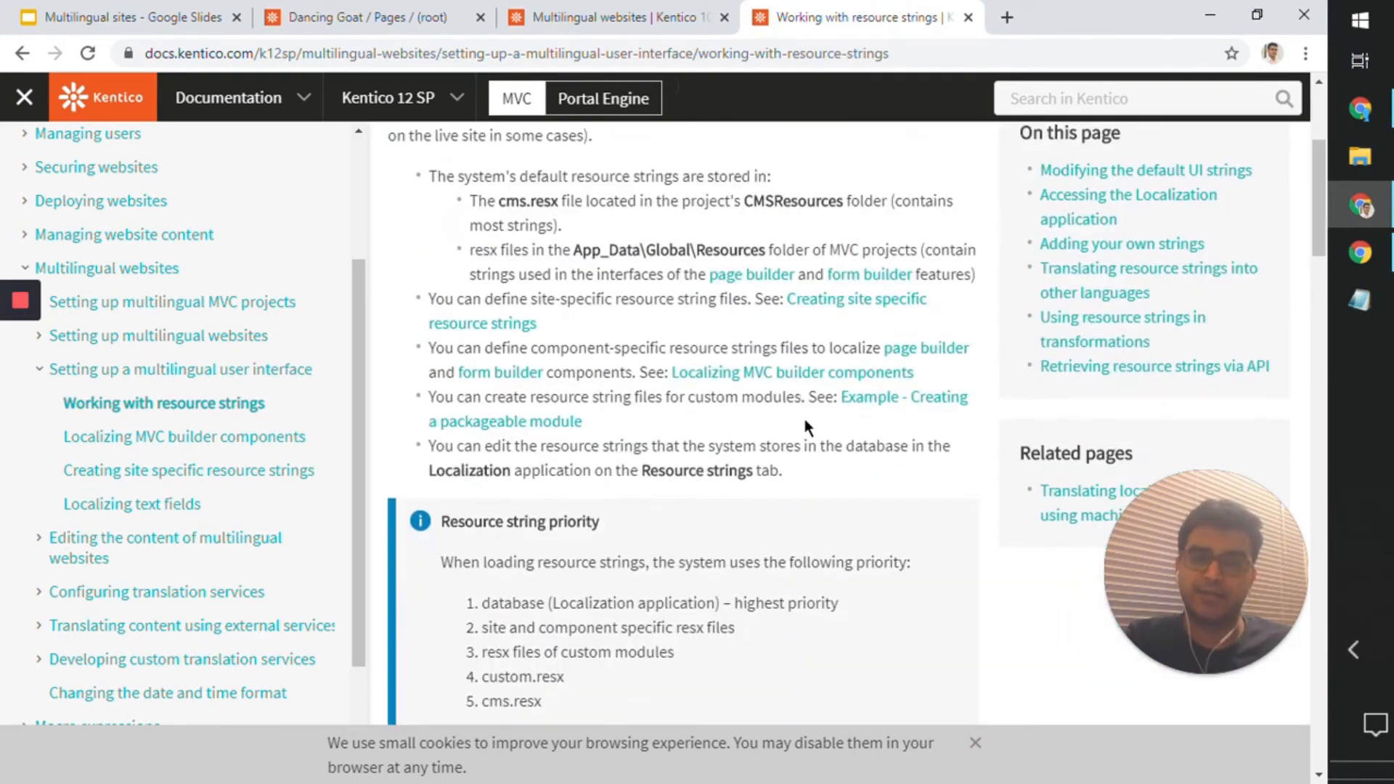
pyautogui.scroll(-4, 803, 429)
# Step: Briefly revisit the transformation, then read the documentation on accessing the Localization application and adding your own strings
pyautogui.click(464, 18)
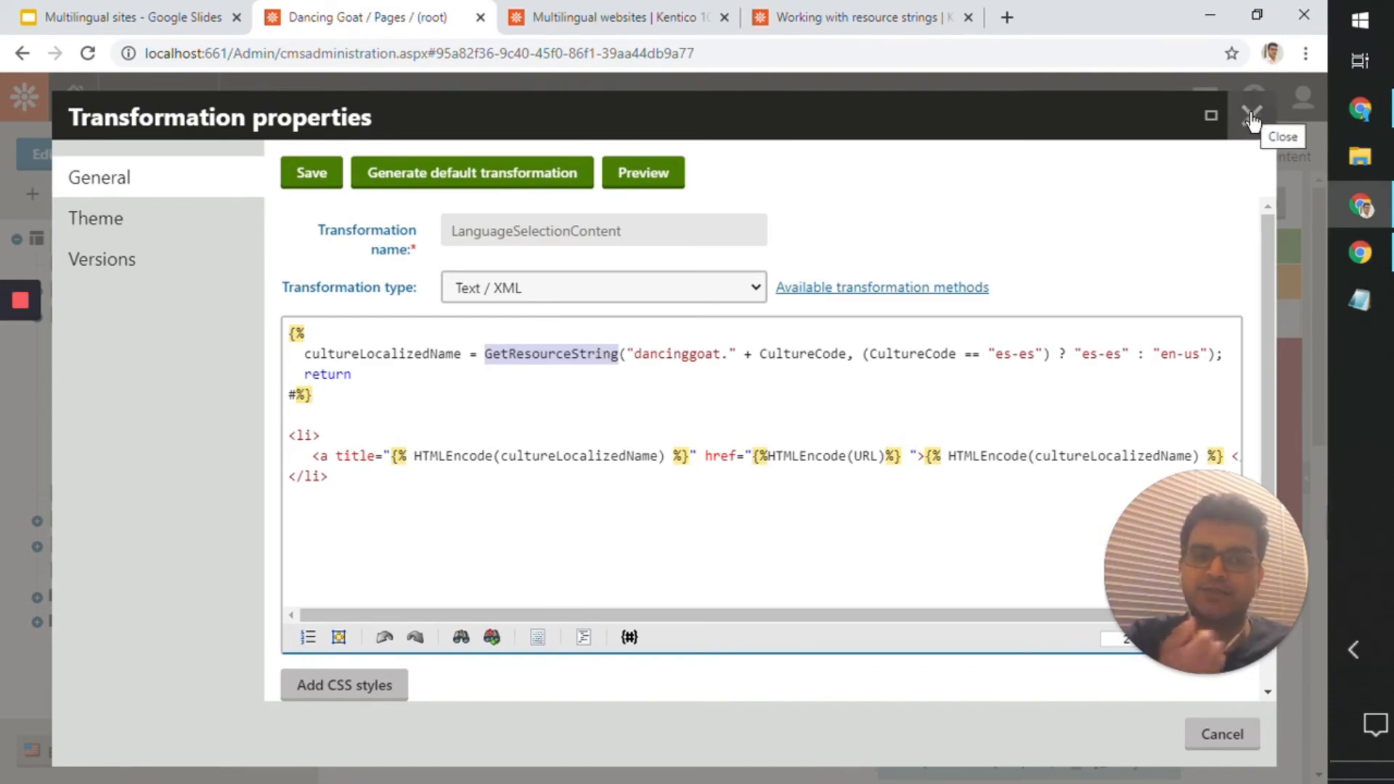
pyautogui.click(856, 16)
pyautogui.scroll(-10, 833, 408)
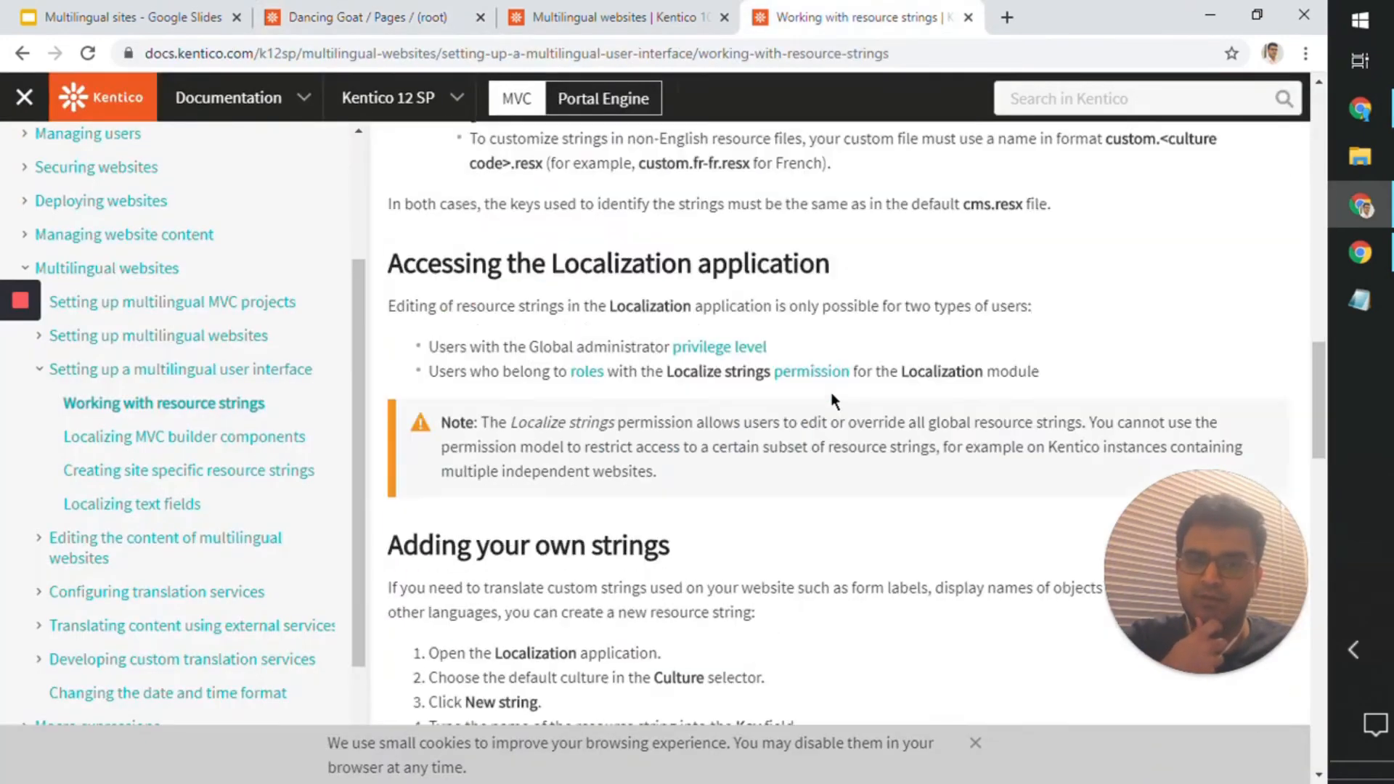
pyautogui.scroll(5, 830, 392)
pyautogui.scroll(-5, 654, 334)
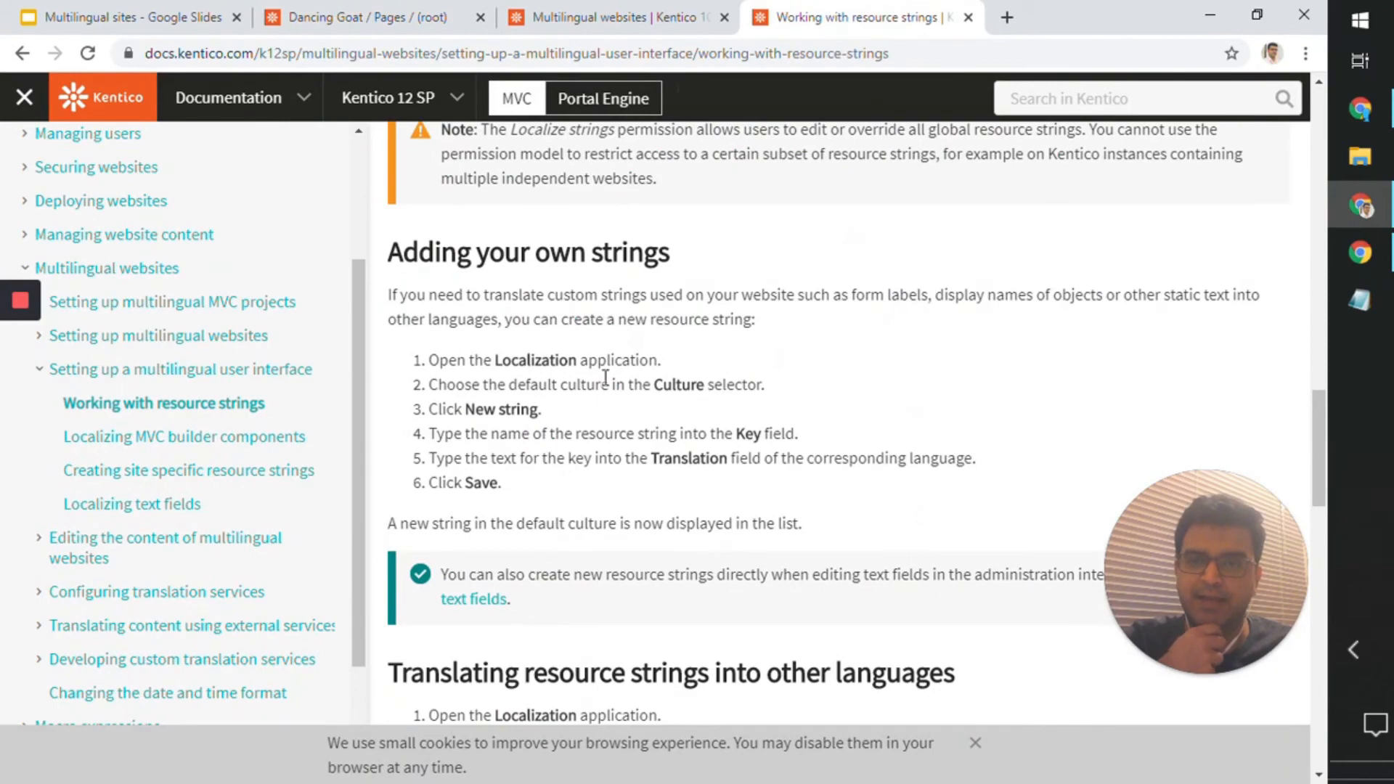
pyautogui.scroll(5, 605, 378)
pyautogui.scroll(-4, 609, 391)
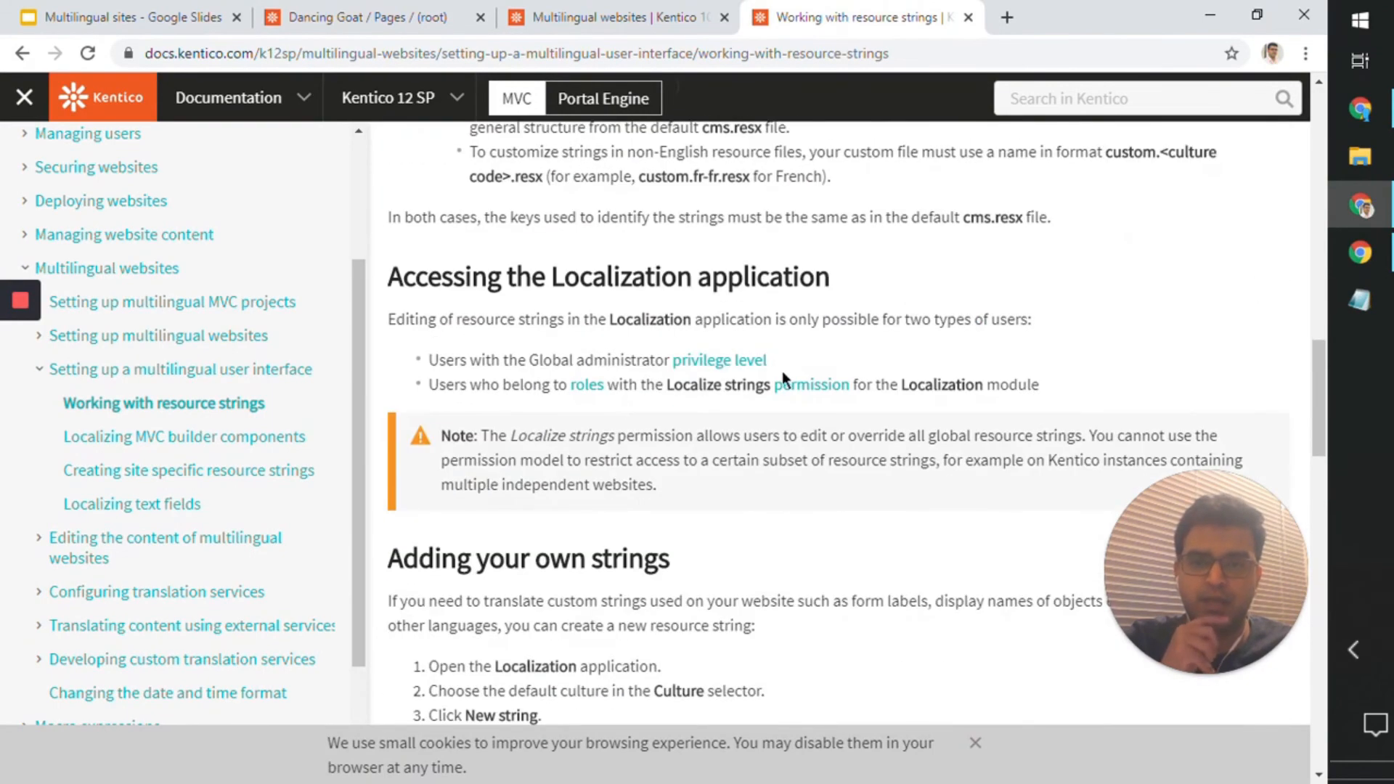
pyautogui.scroll(-4, 661, 294)
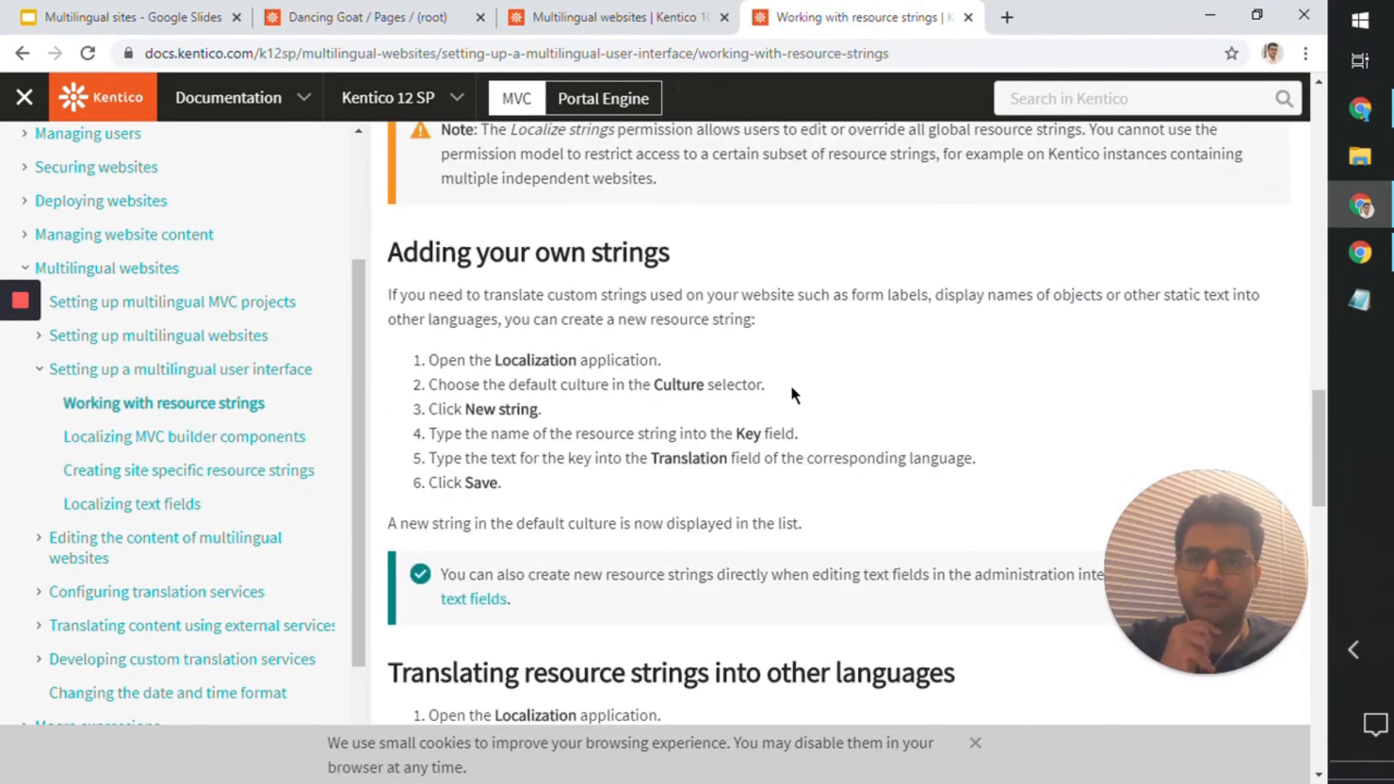
pyautogui.doubleClick(543, 359)
# Step: Return to the Dancing Goat administration and close the transformation and web part properties without saving
pyautogui.click(457, 10)
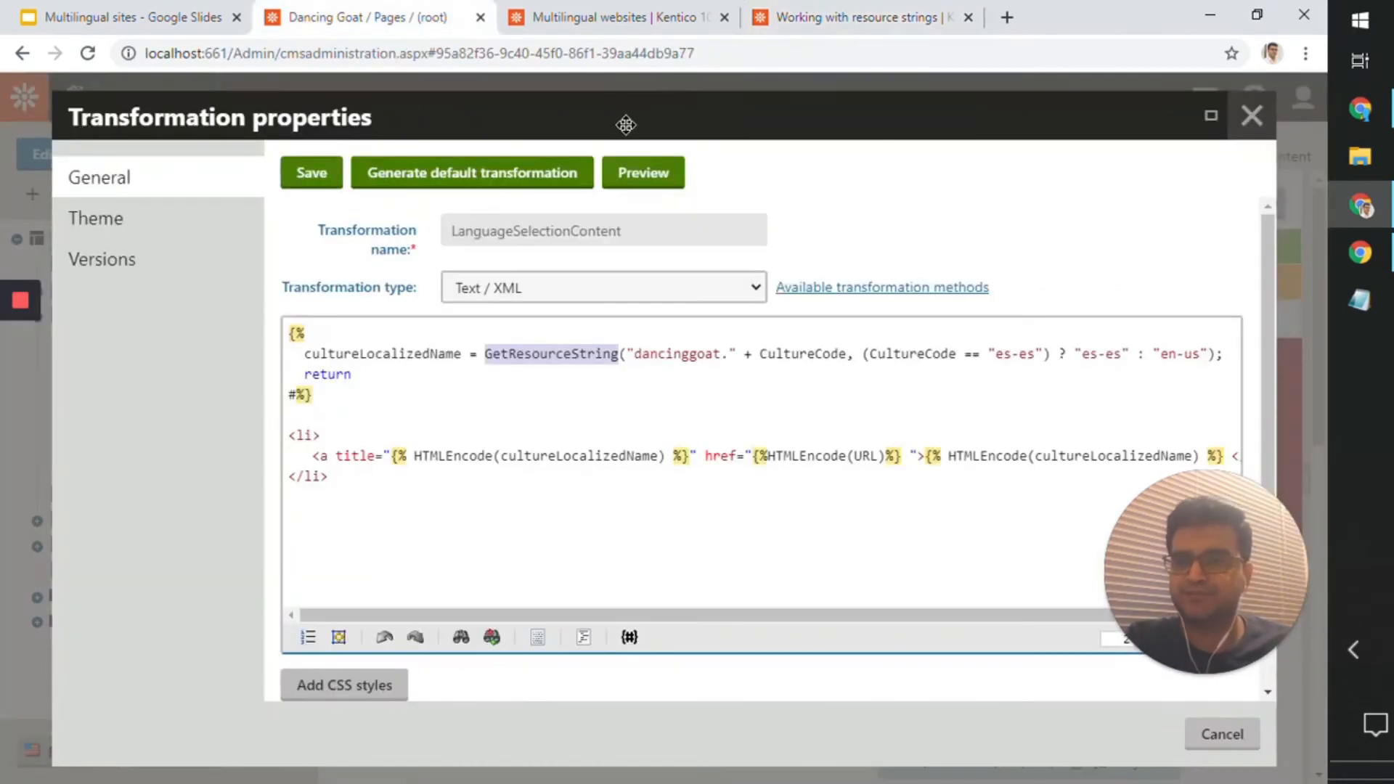
pyautogui.click(1252, 117)
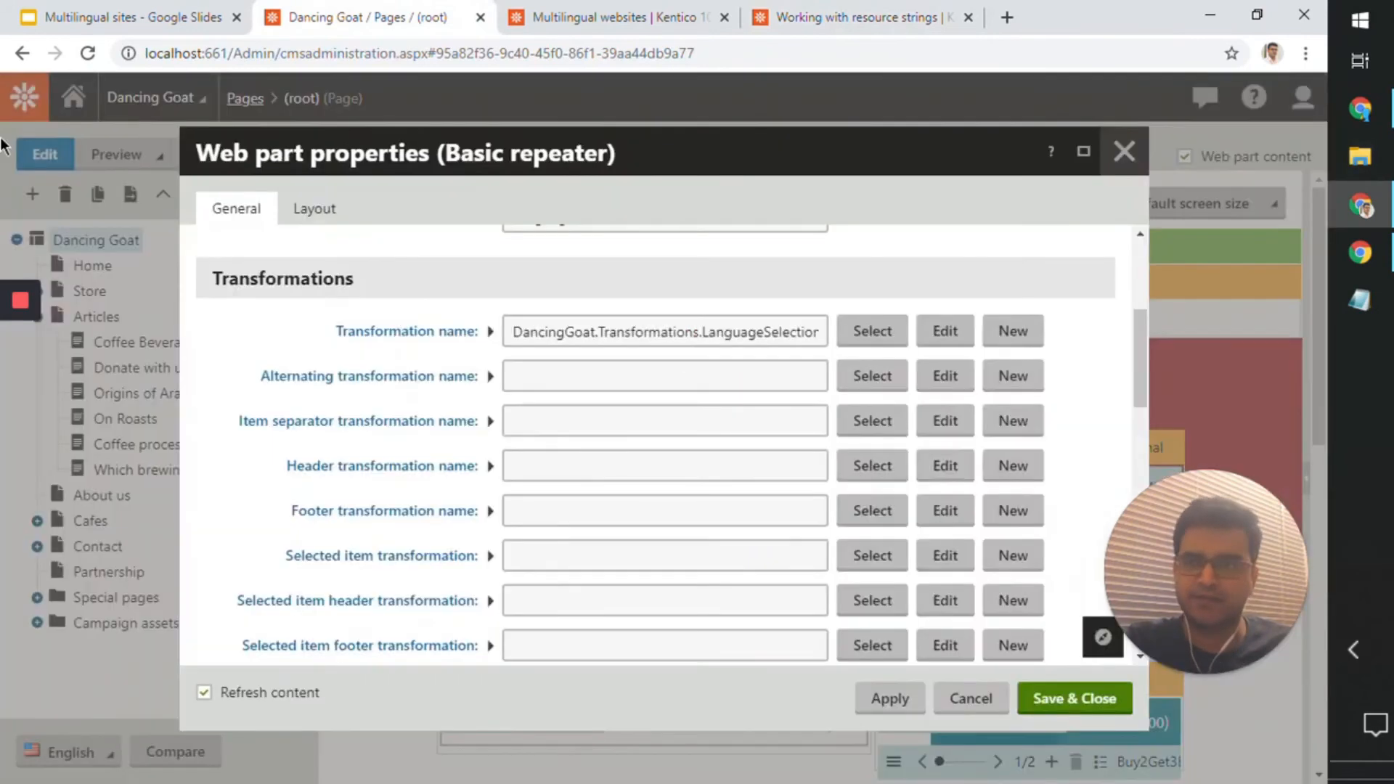
pyautogui.click(1124, 147)
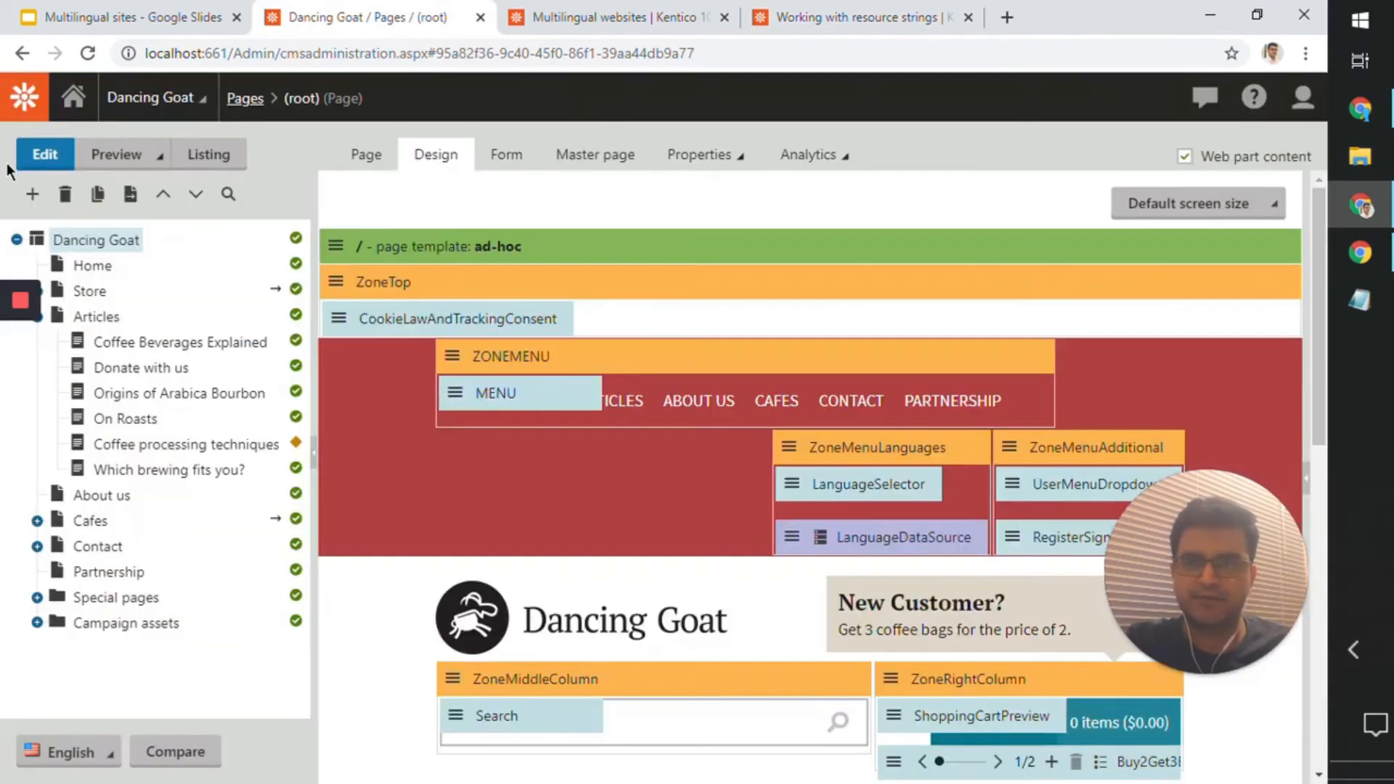
# Step: Find and open the Localization application
pyautogui.click(36, 100)
pyautogui.write('ocal')
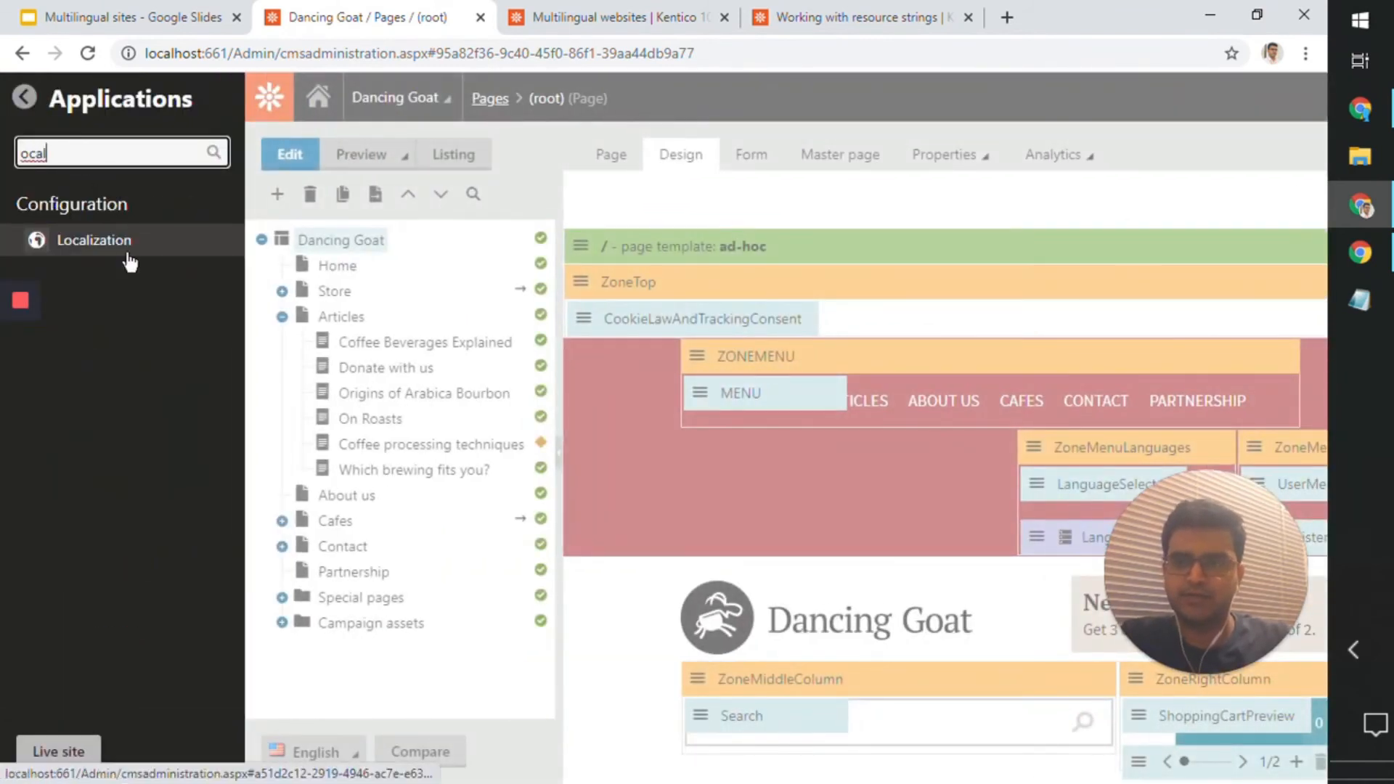
pyautogui.click(145, 251)
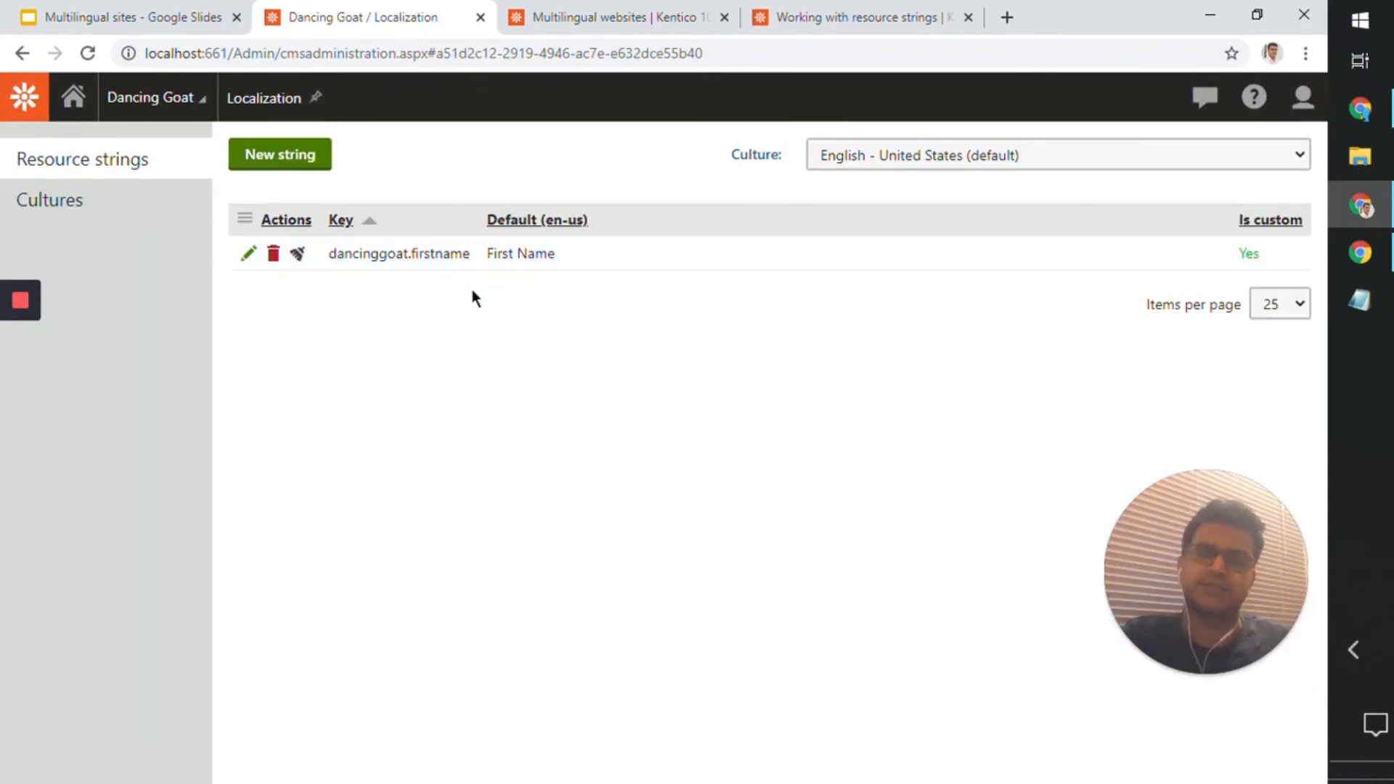
# Step: Filter the cultures by the name "spanish" and look through the list for Spanish - Spain
pyautogui.click(147, 197)
pyautogui.scroll(-10, 249, 507)
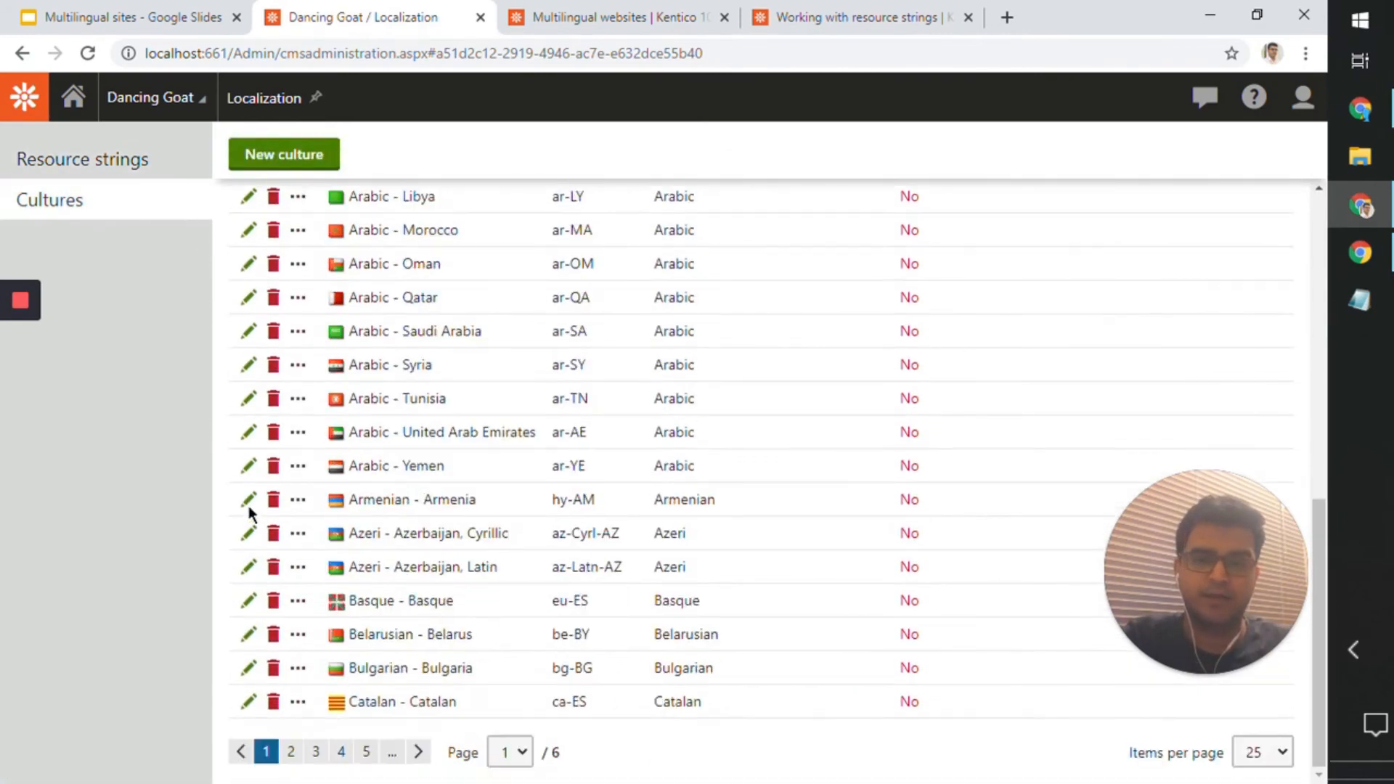
pyautogui.scroll(10, 254, 505)
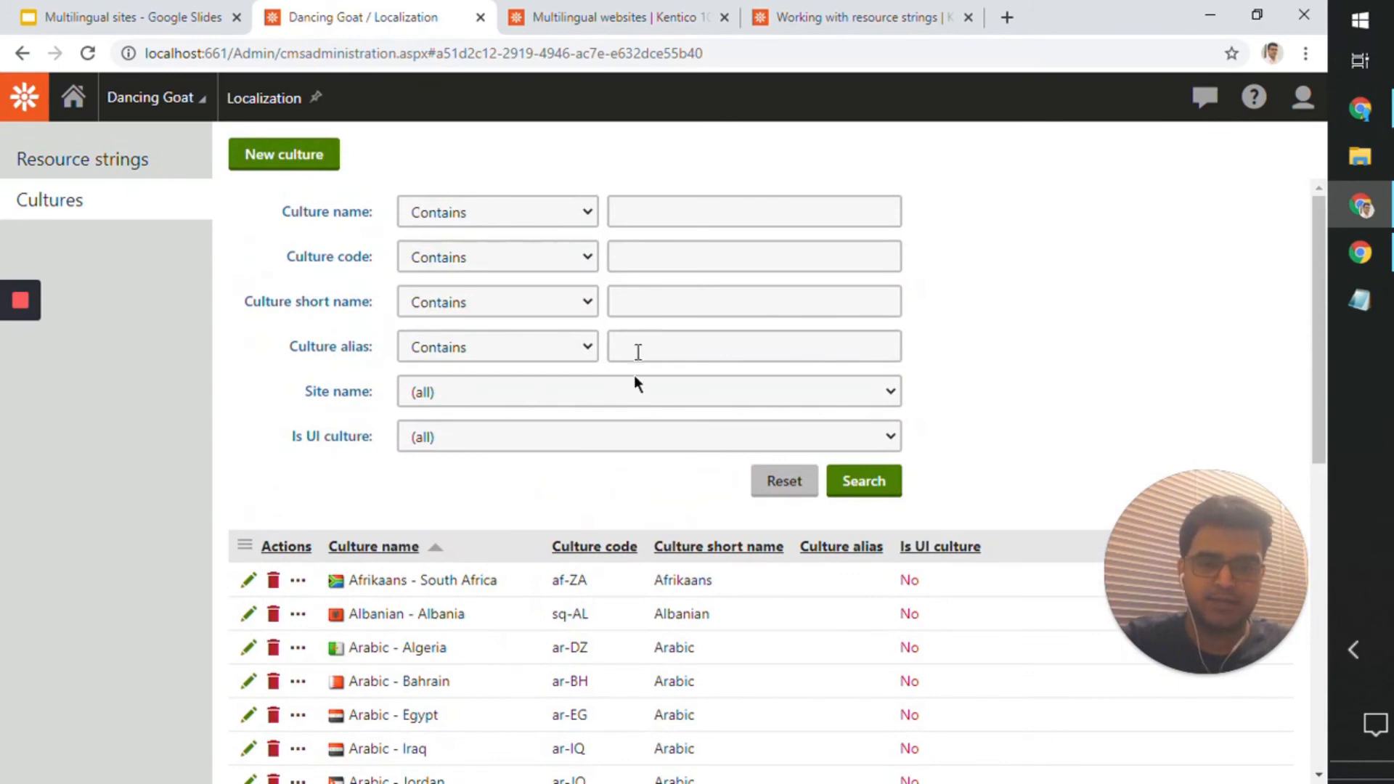
pyautogui.click(675, 215)
pyautogui.press('Down')
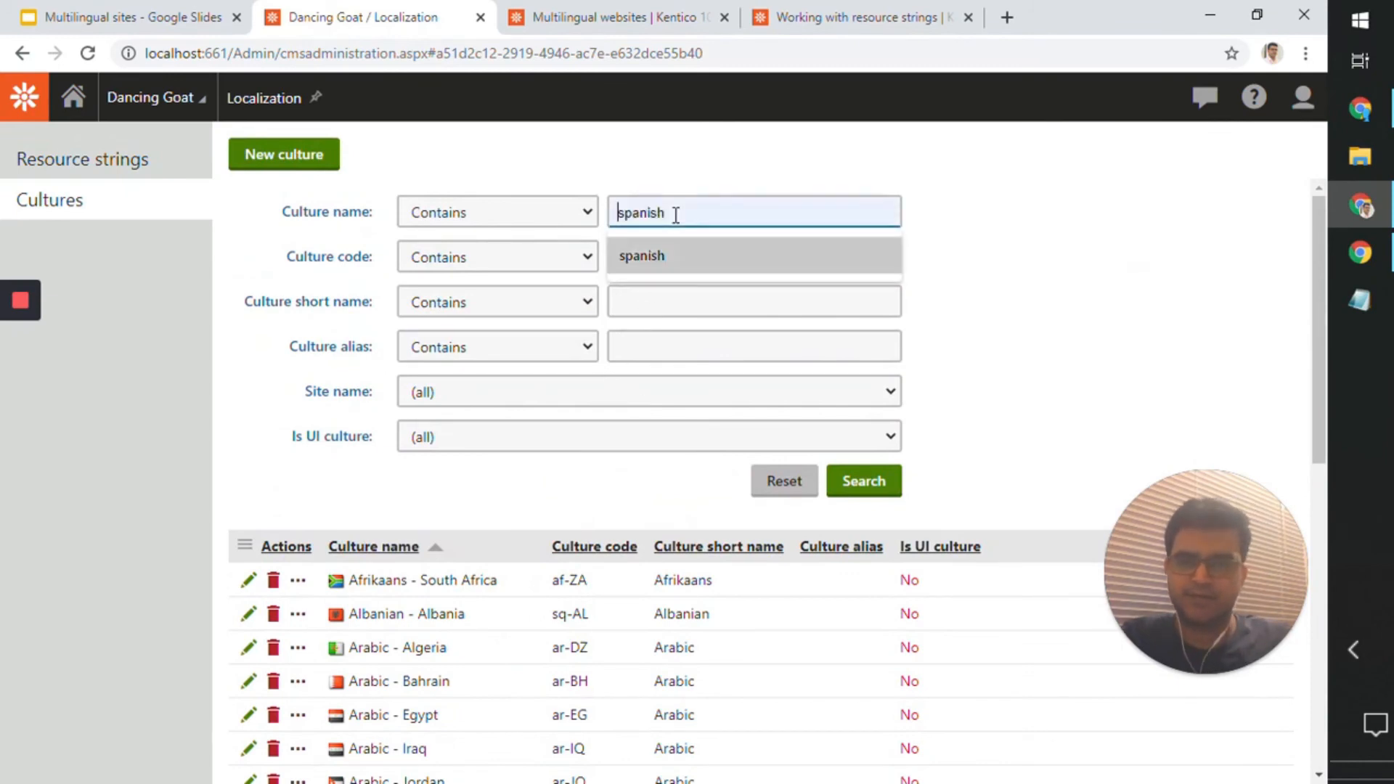
pyautogui.press('Return')
pyautogui.click(885, 480)
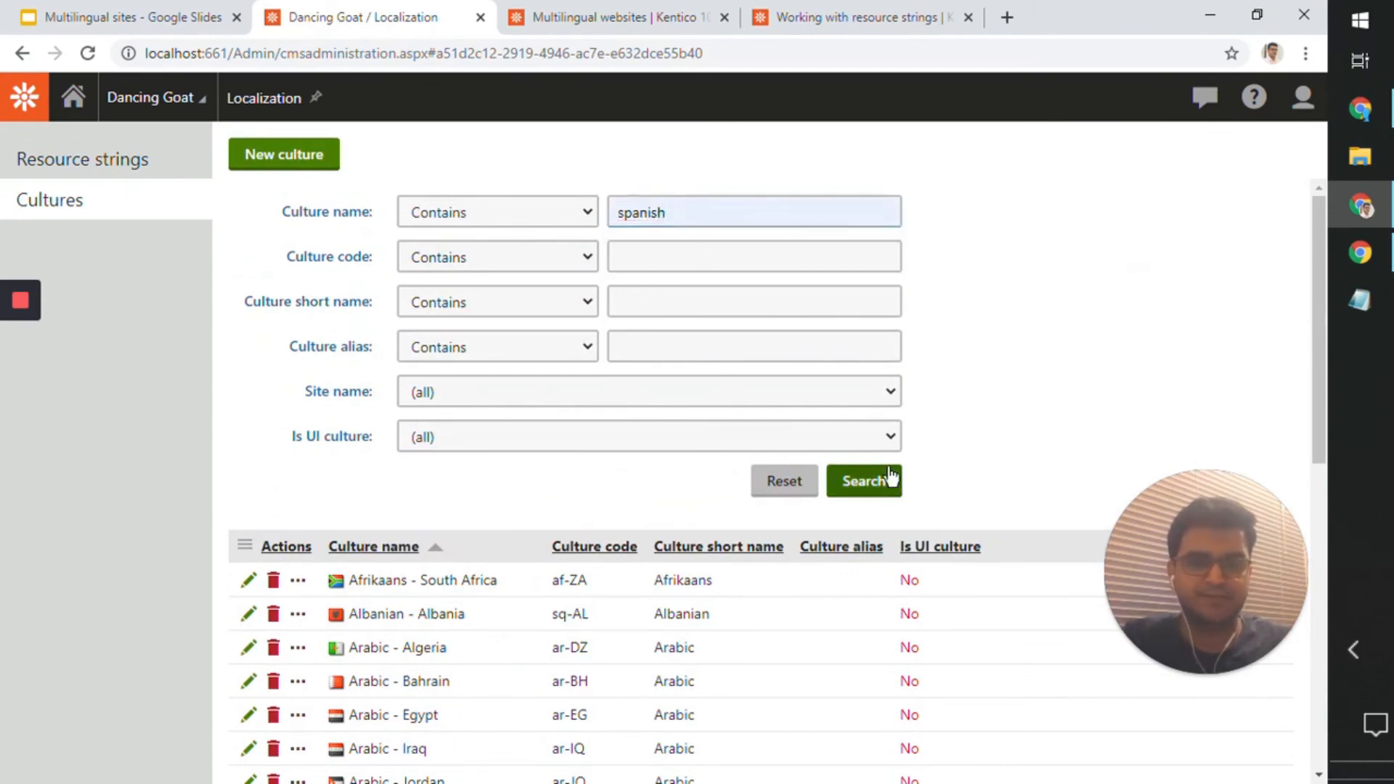
pyautogui.scroll(-7, 551, 543)
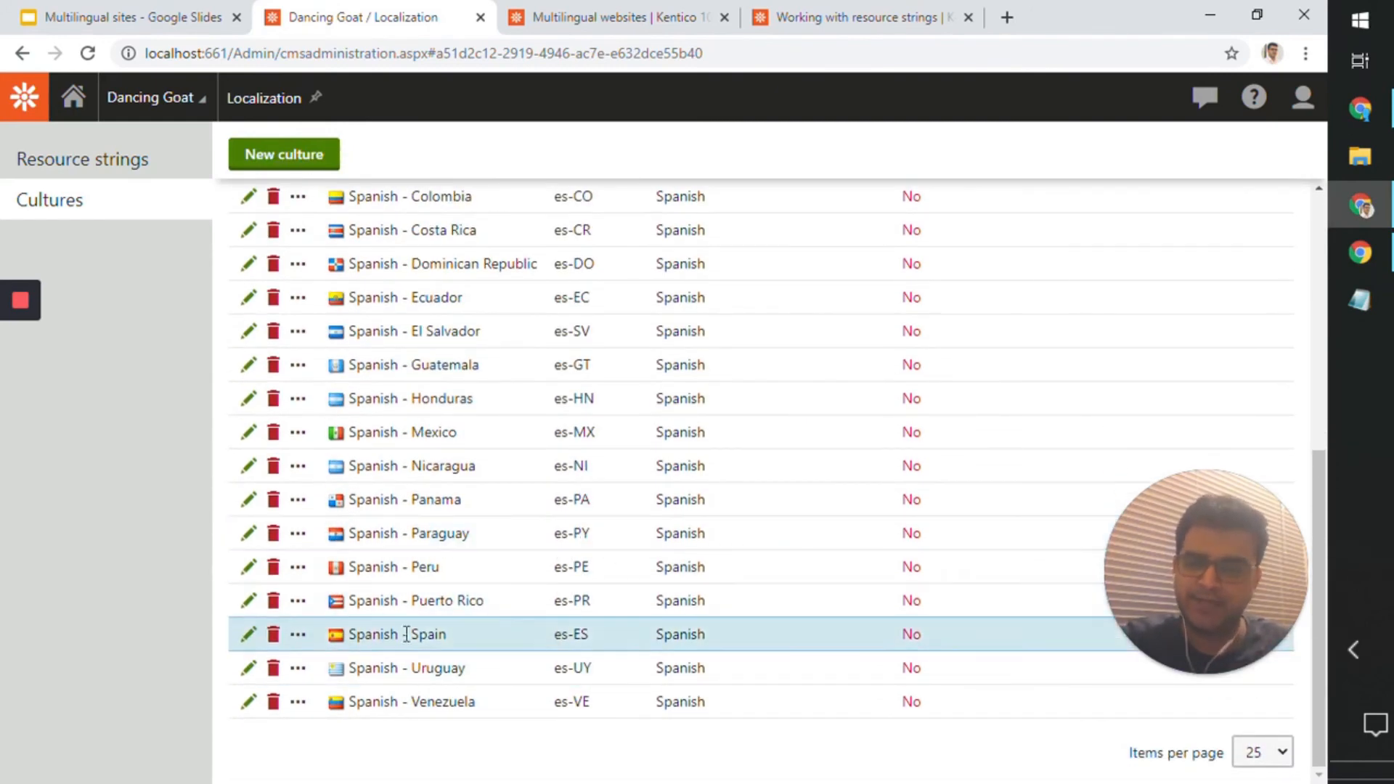
# Step: Open the Spanish - Spain culture, examine its short name and return to the list of cultures
pyautogui.click(248, 636)
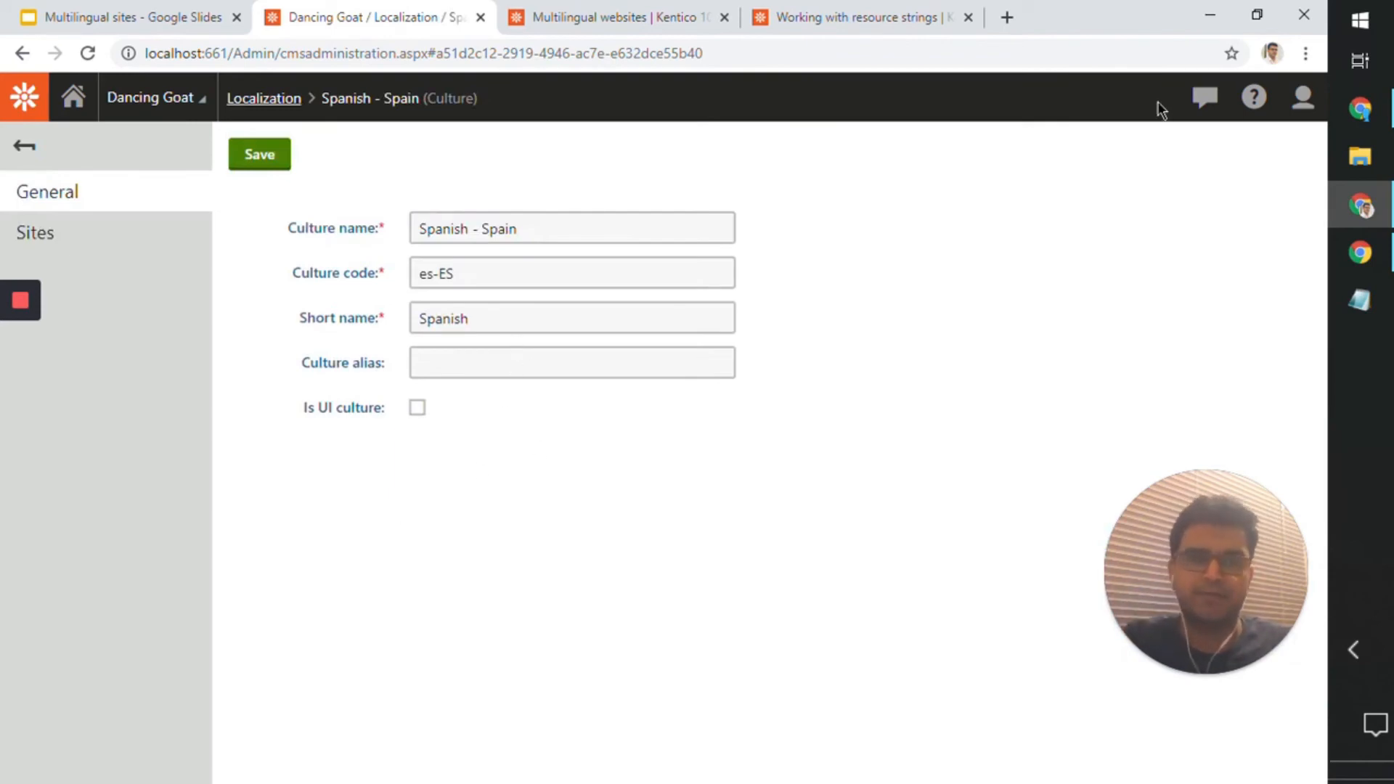
pyautogui.click(1359, 253)
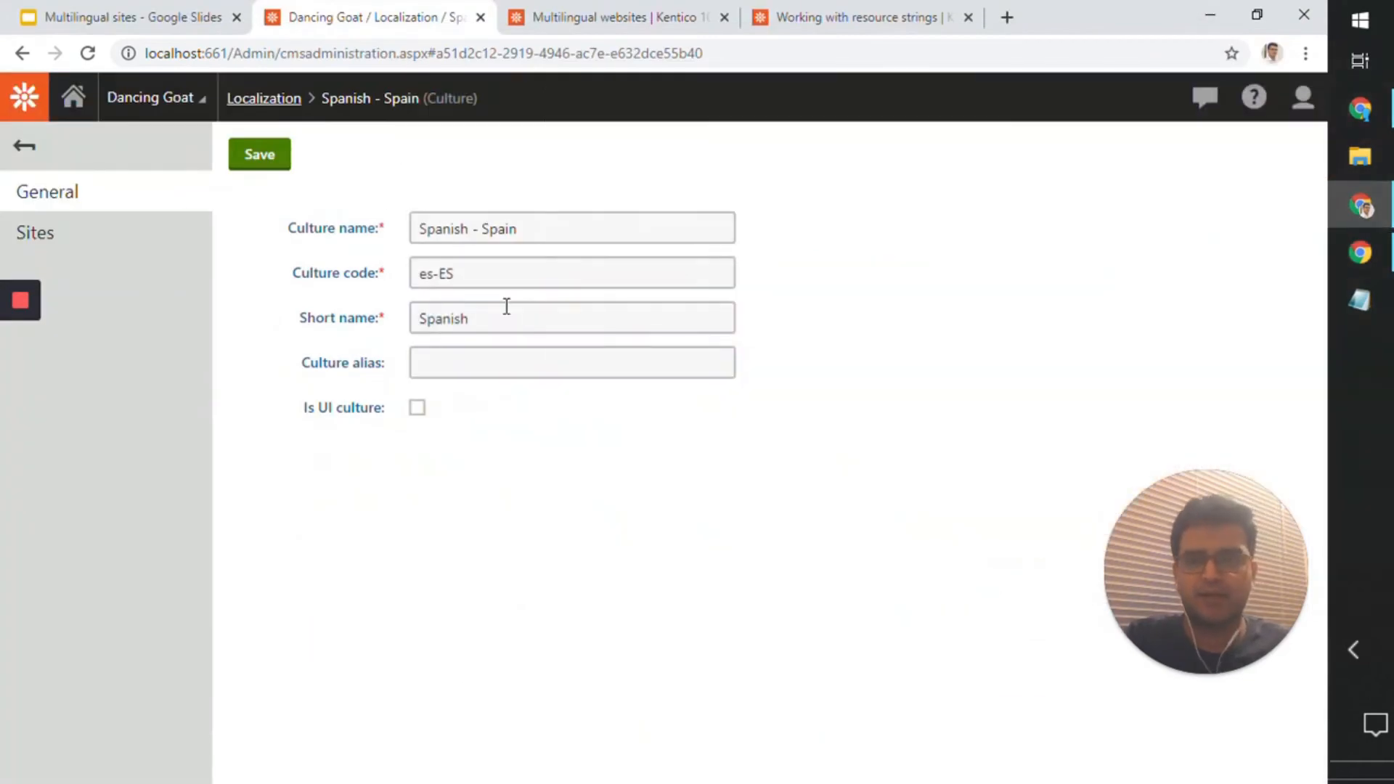
pyautogui.moveTo(501, 317); pyautogui.dragTo(426, 318)
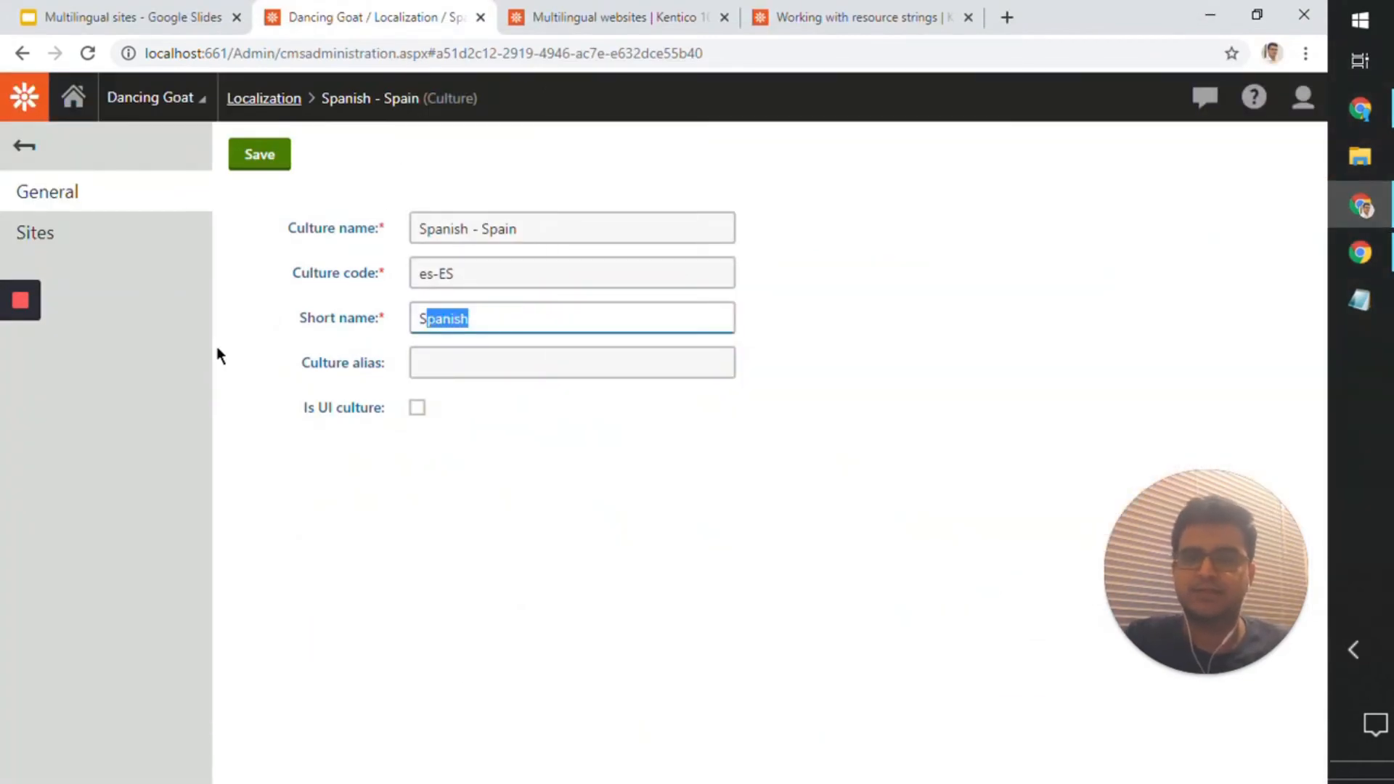
pyautogui.click(29, 147)
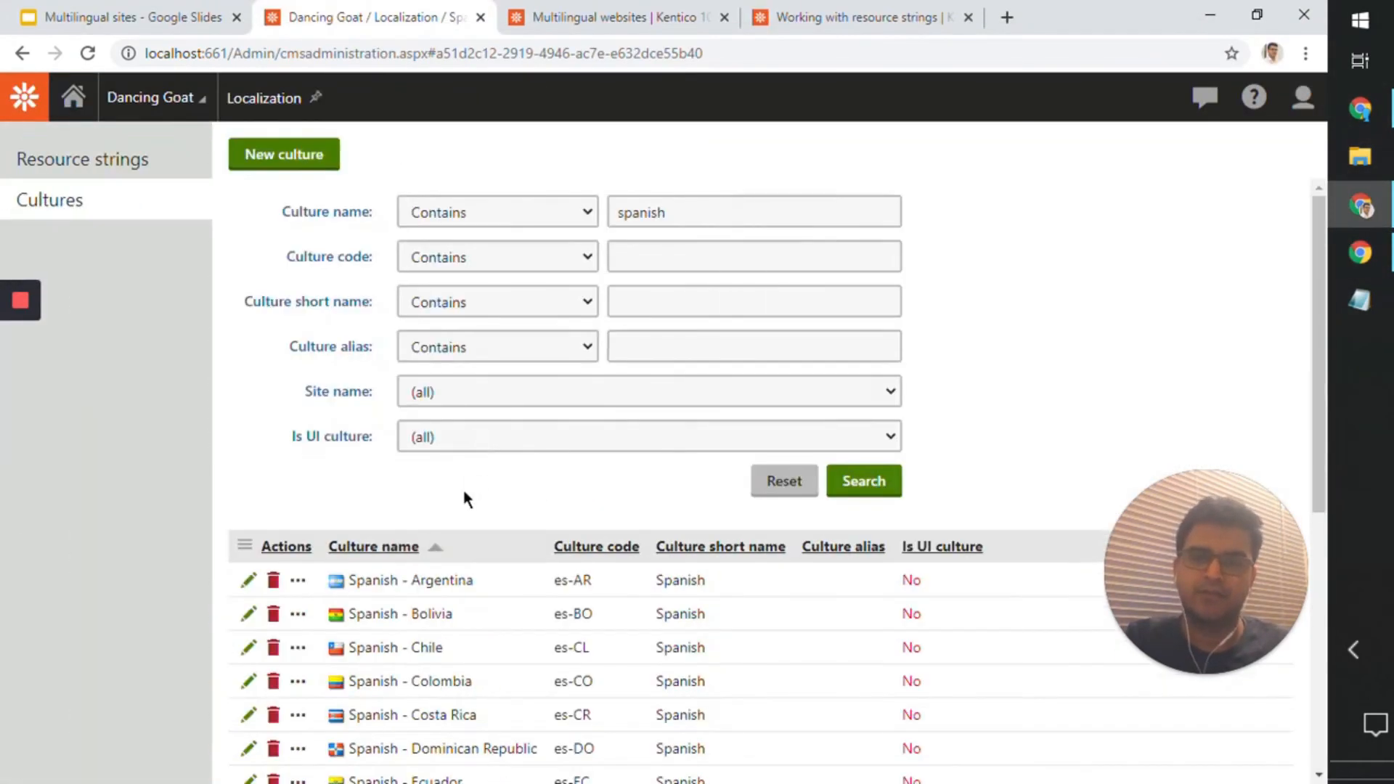
# Step: Filter the cultures by the name "hindi"
pyautogui.doubleClick(614, 227)
pyautogui.write('hinid')
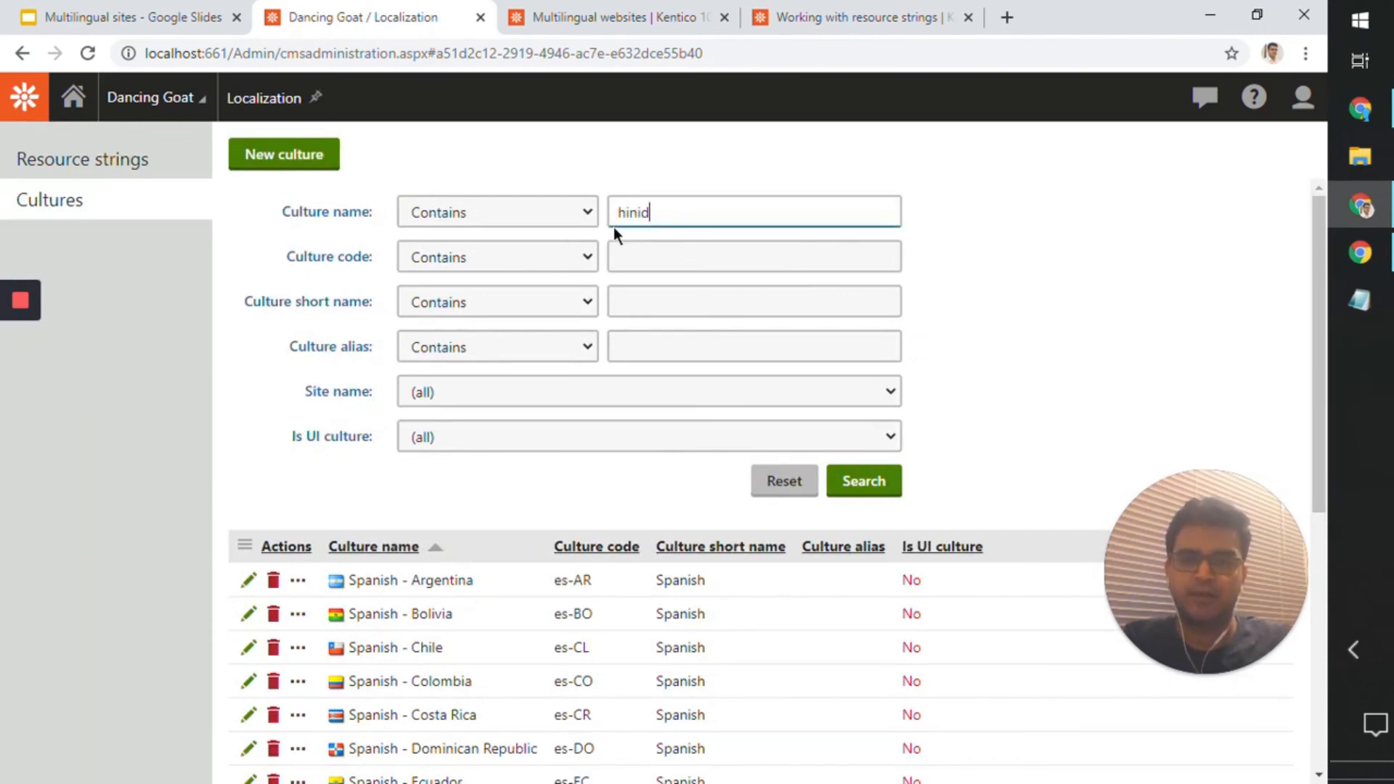
pyautogui.press('Return')
pyautogui.doubleClick(635, 222)
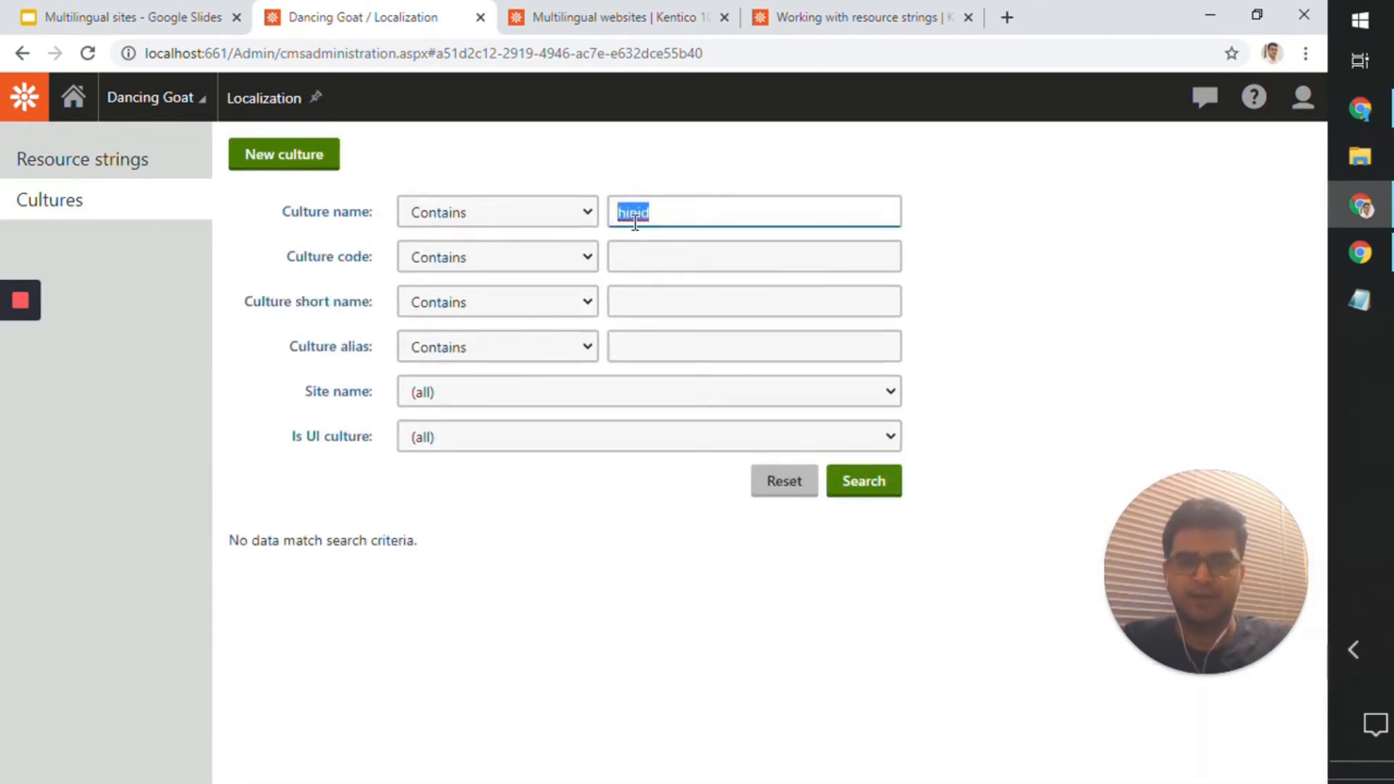
pyautogui.write('hindi')
pyautogui.press('Return')
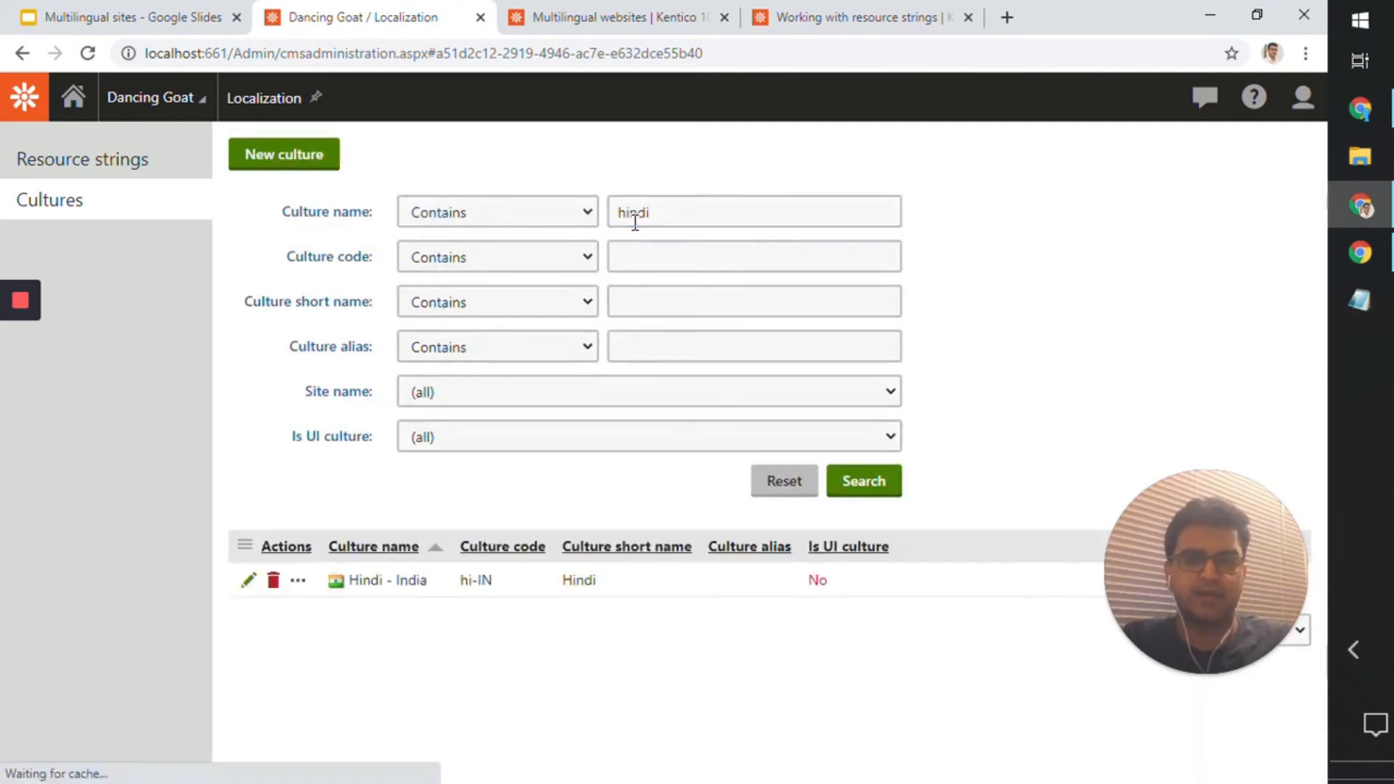
# Step: Open the Hindi - India culture and compare its short name with the language selector on the live site
pyautogui.click(247, 581)
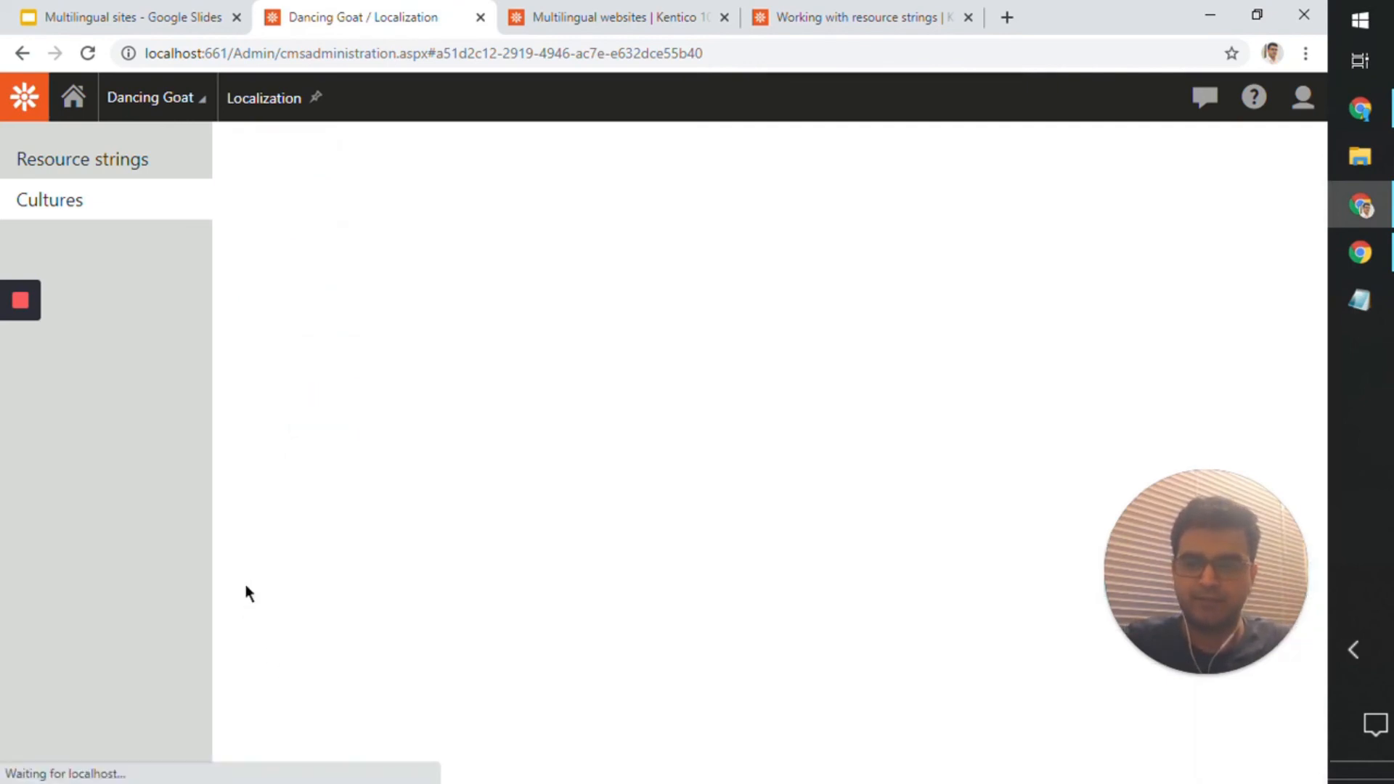
pyautogui.moveTo(453, 318); pyautogui.dragTo(440, 318)
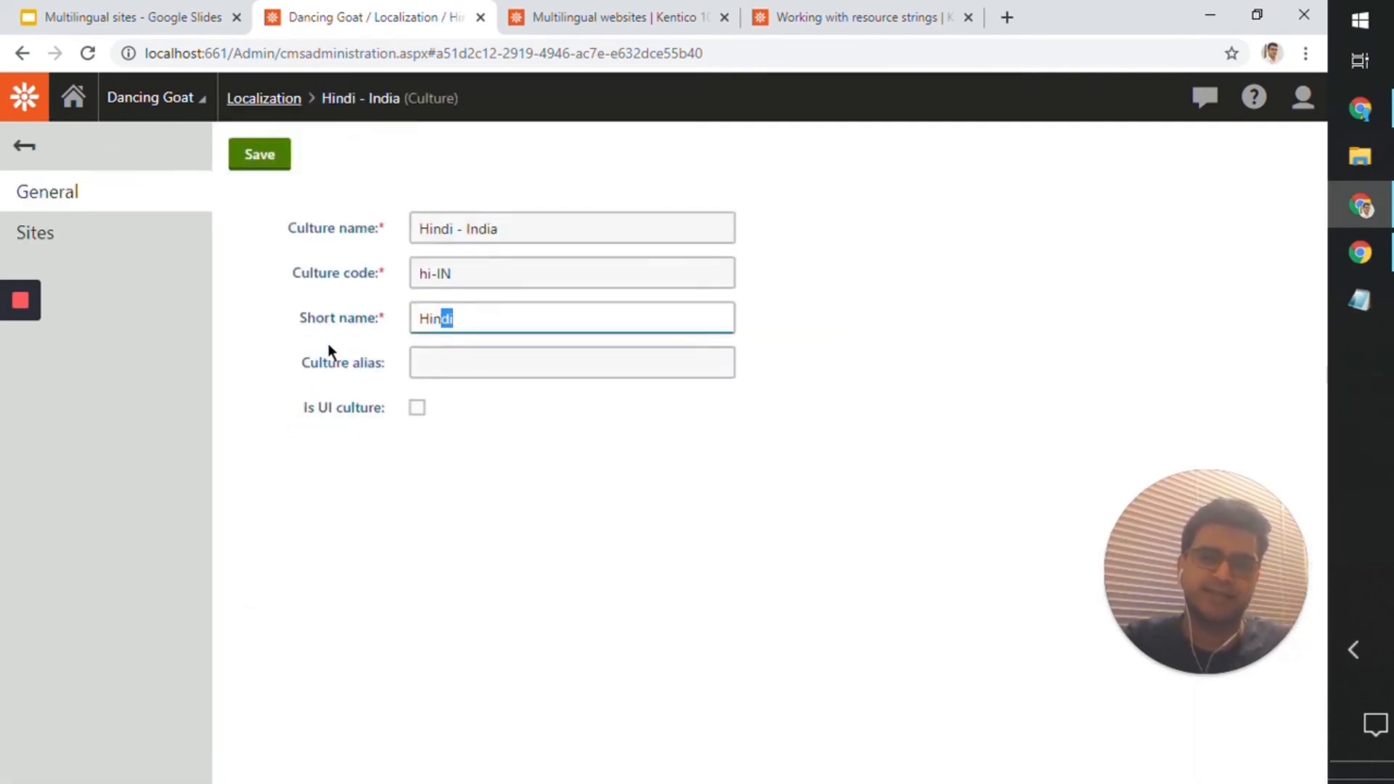
pyautogui.click(1360, 251)
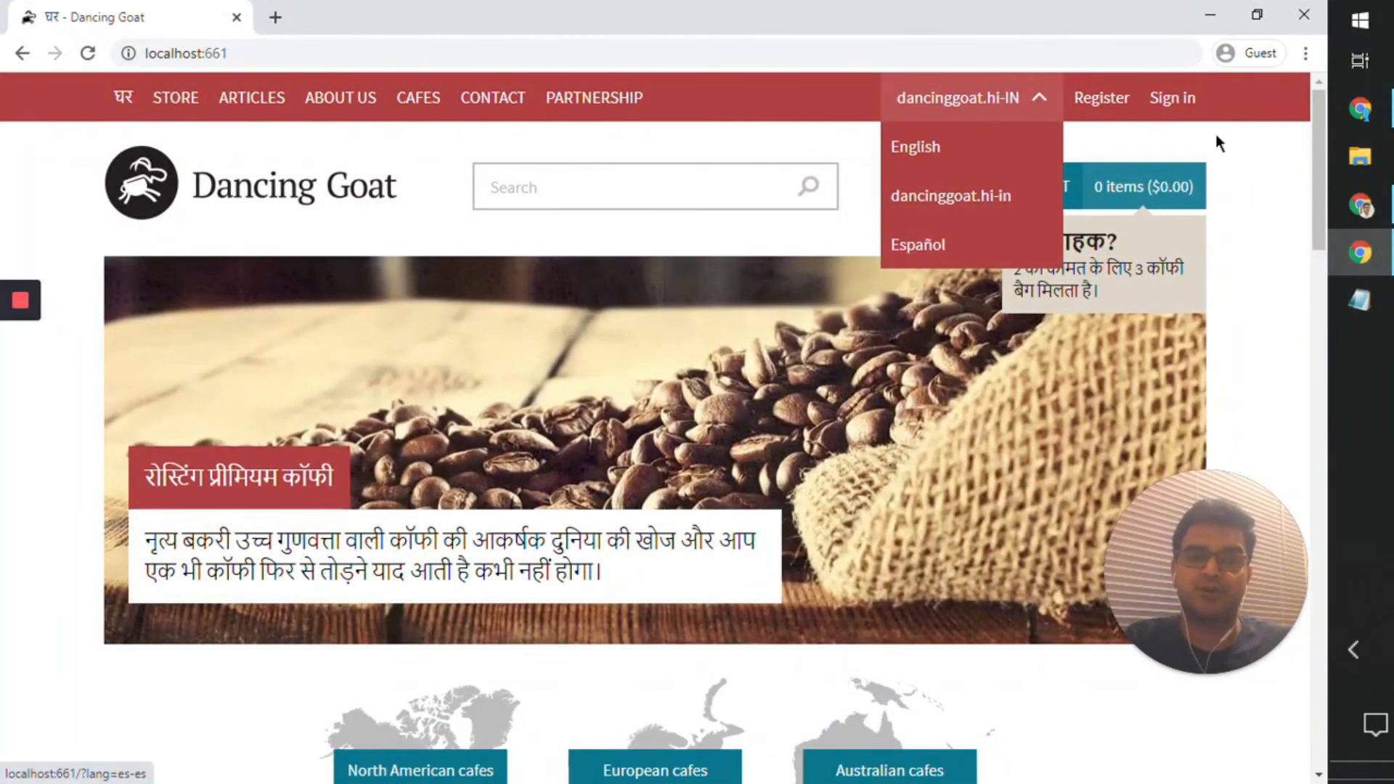
pyautogui.click(1371, 258)
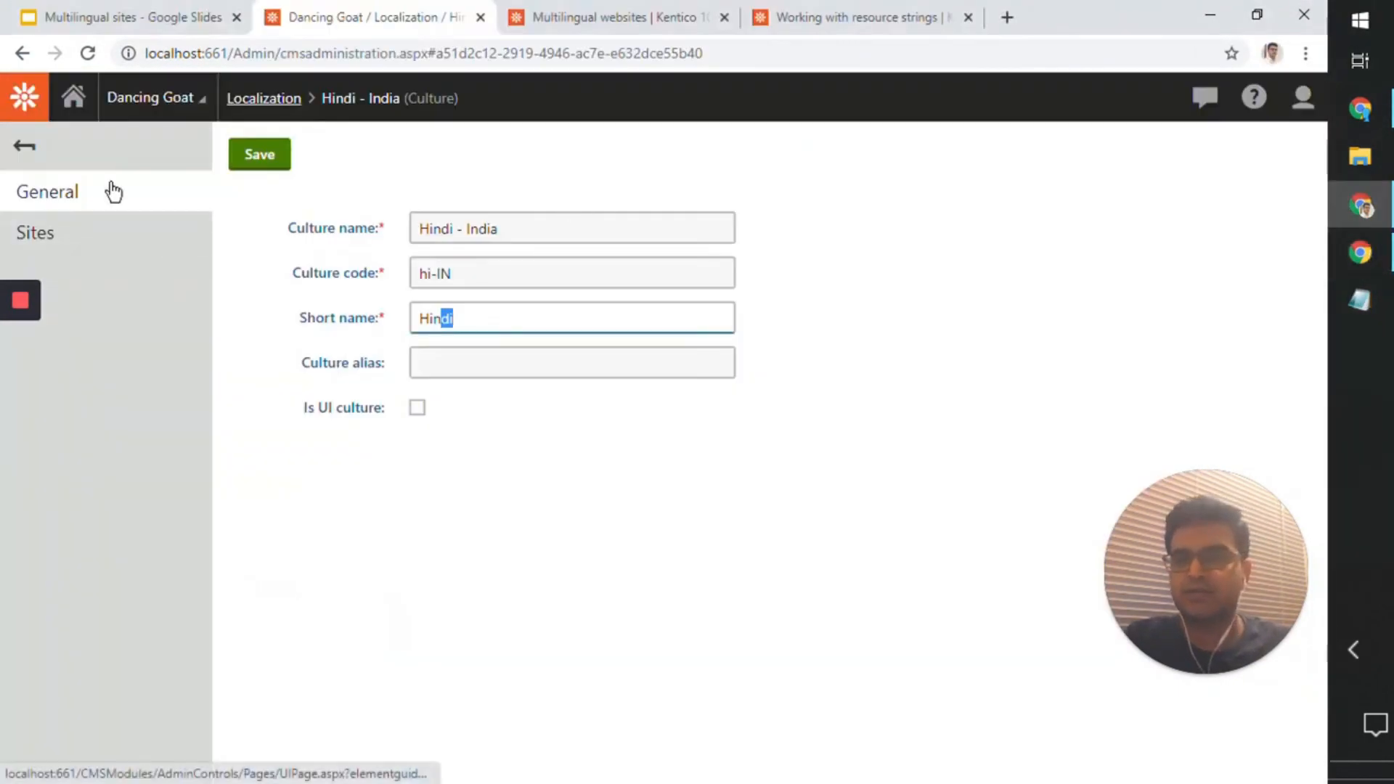
# Step: Start a new resource string with the key "dancinggoat.hi-in", matching the Hindi entry in the live site's language selector
pyautogui.click(29, 145)
pyautogui.click(122, 164)
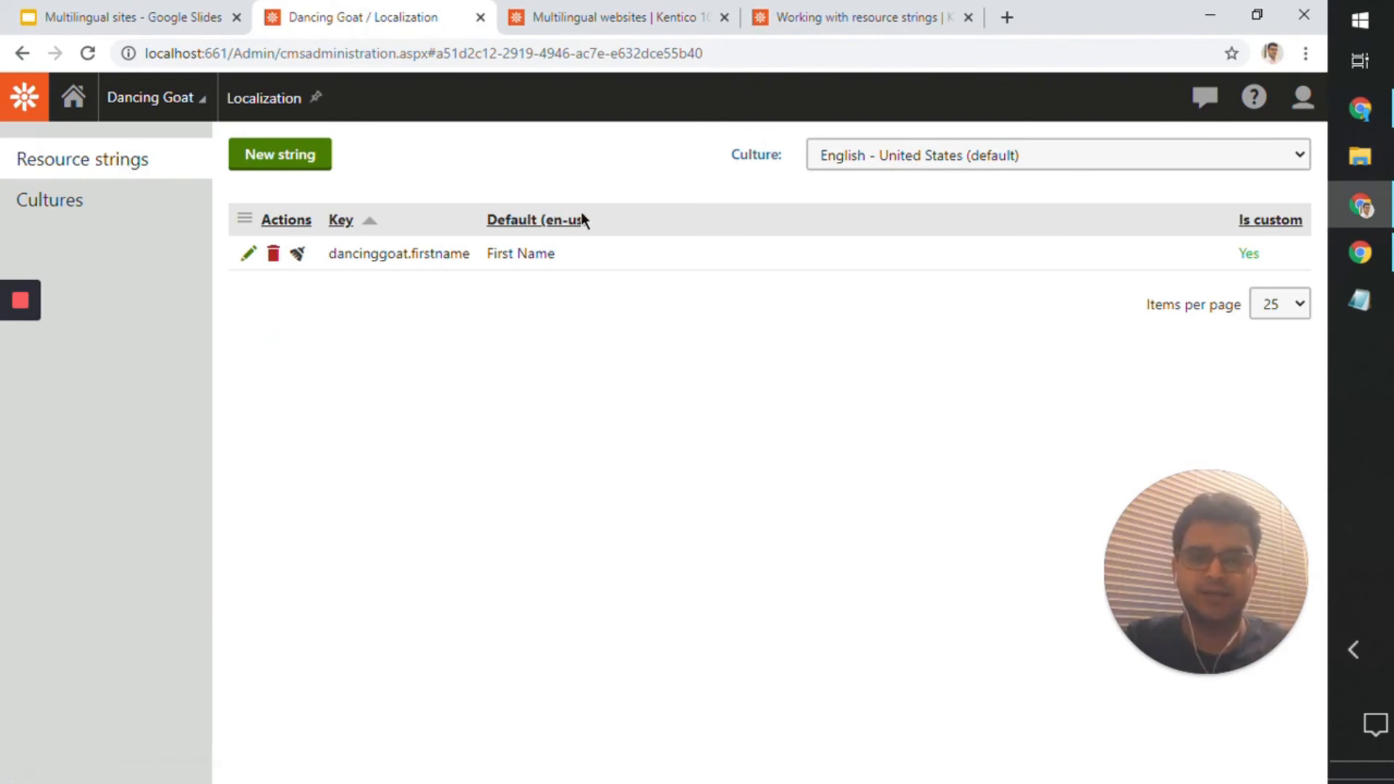
pyautogui.click(302, 166)
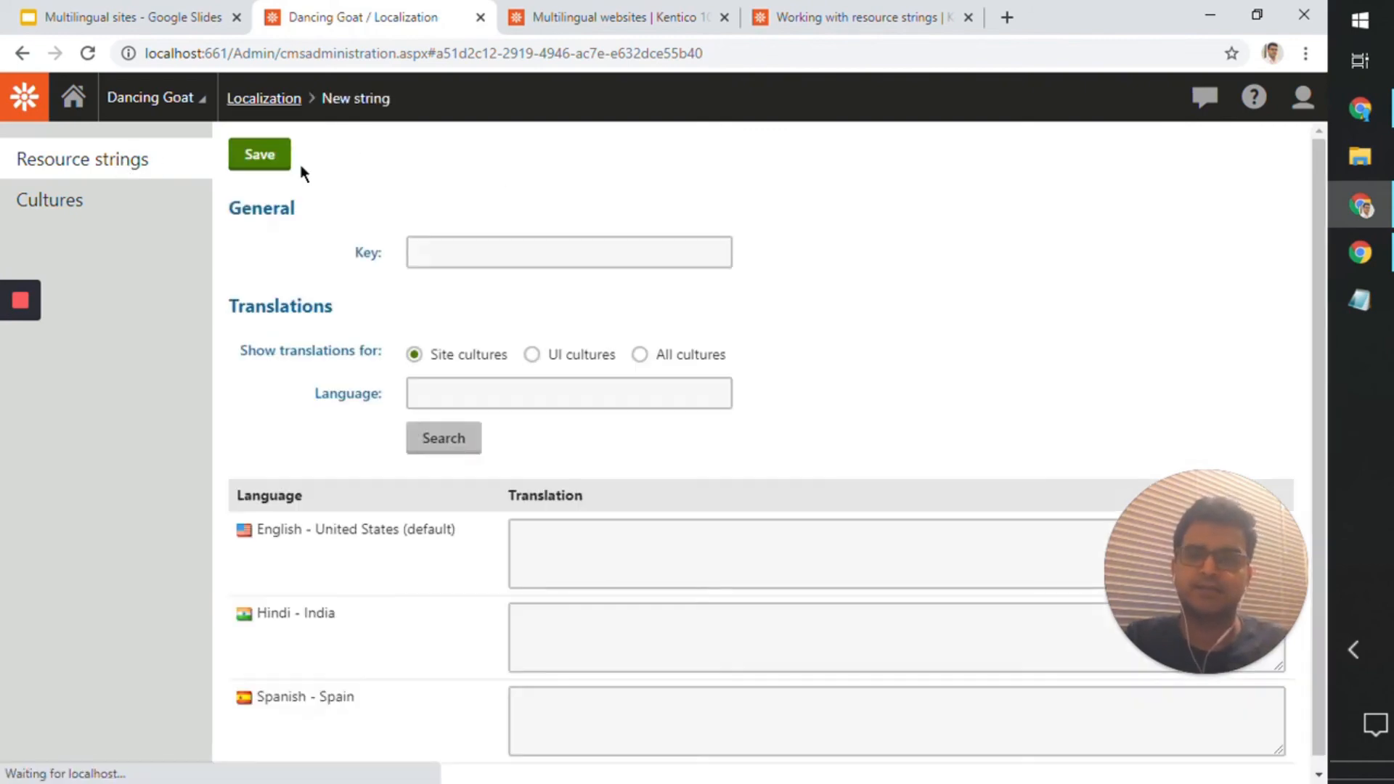
pyautogui.click(460, 259)
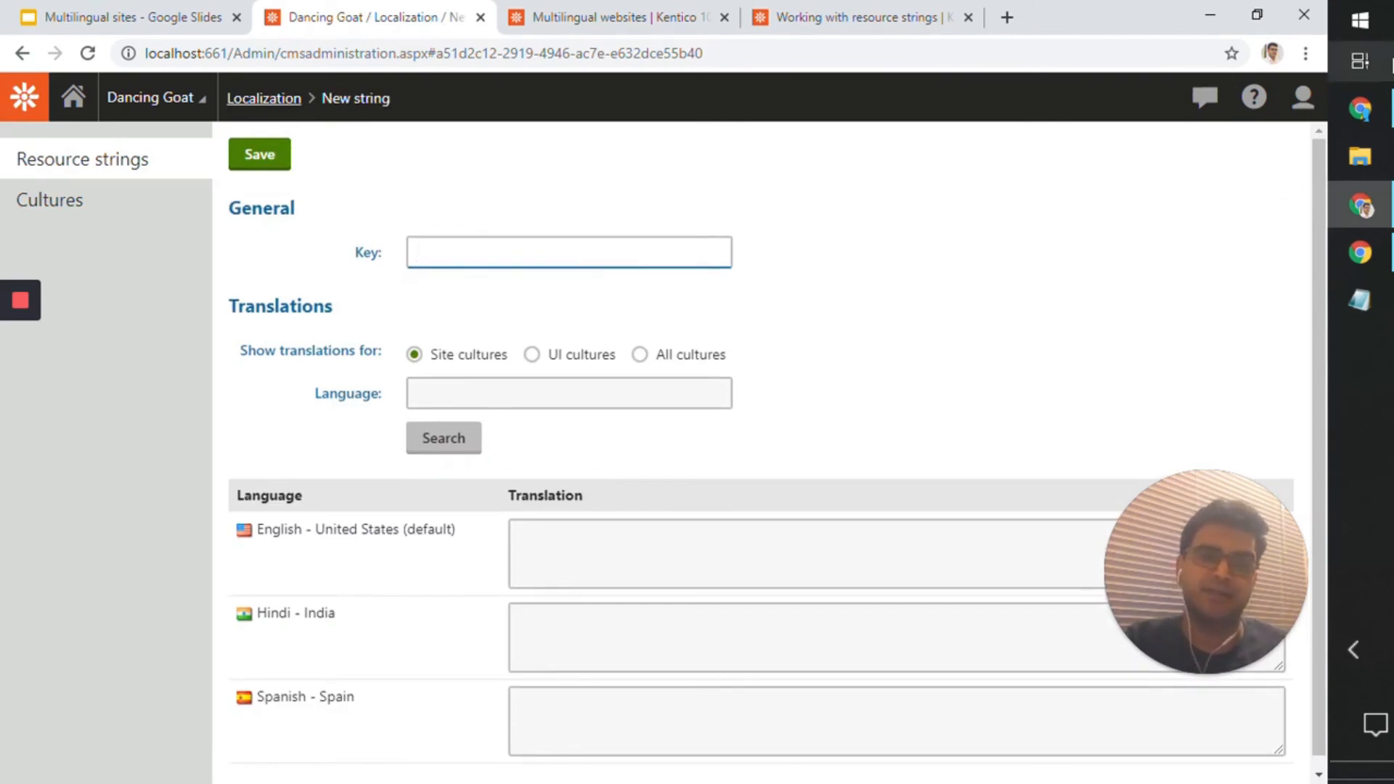
pyautogui.click(1359, 253)
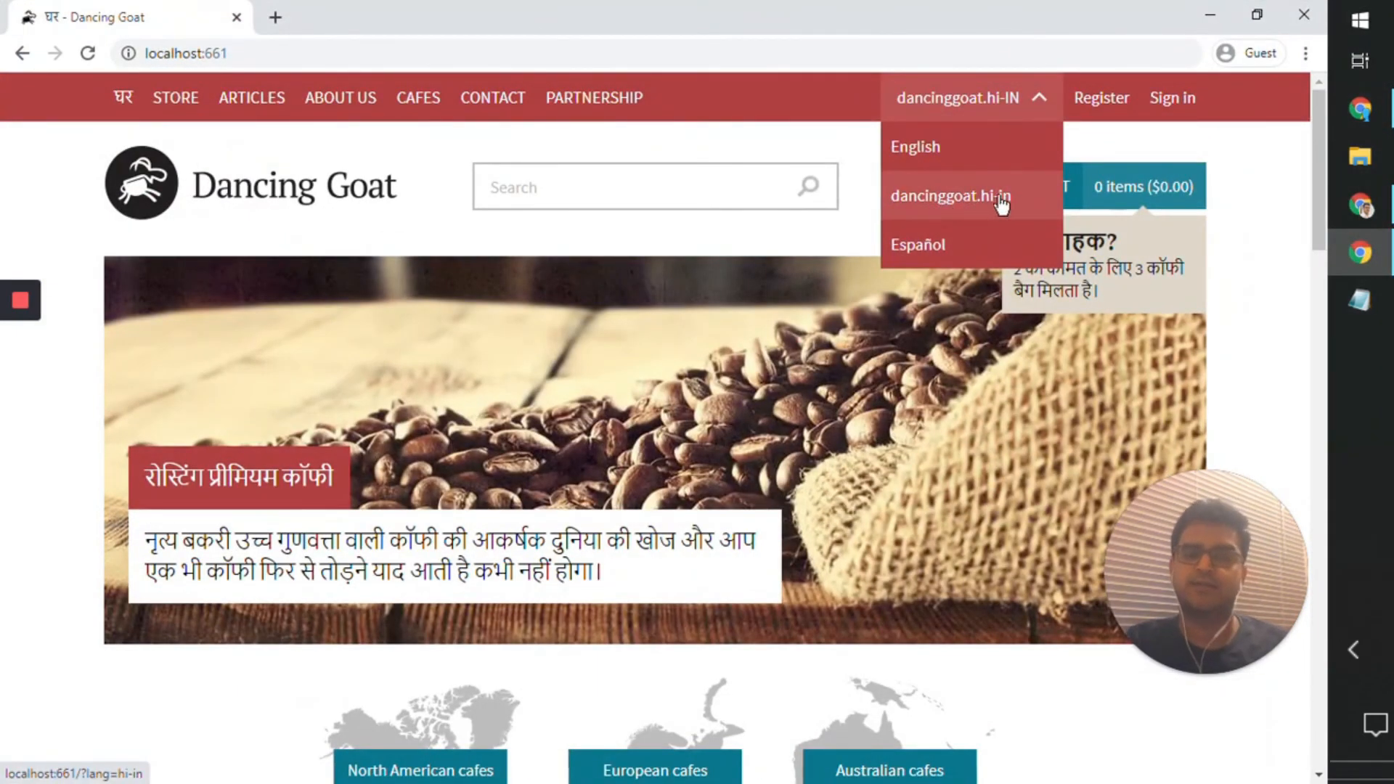
pyautogui.click(1209, 14)
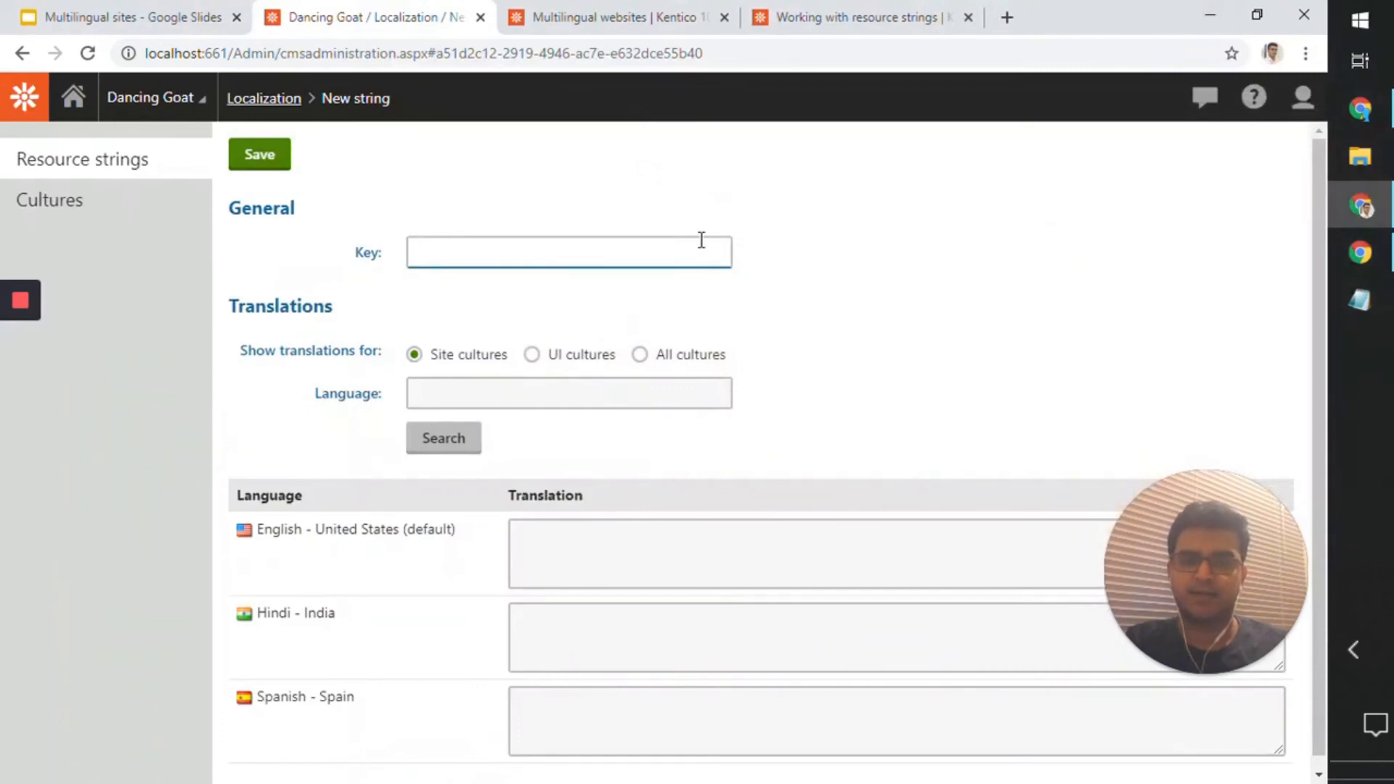
pyautogui.write('dancinggoat')
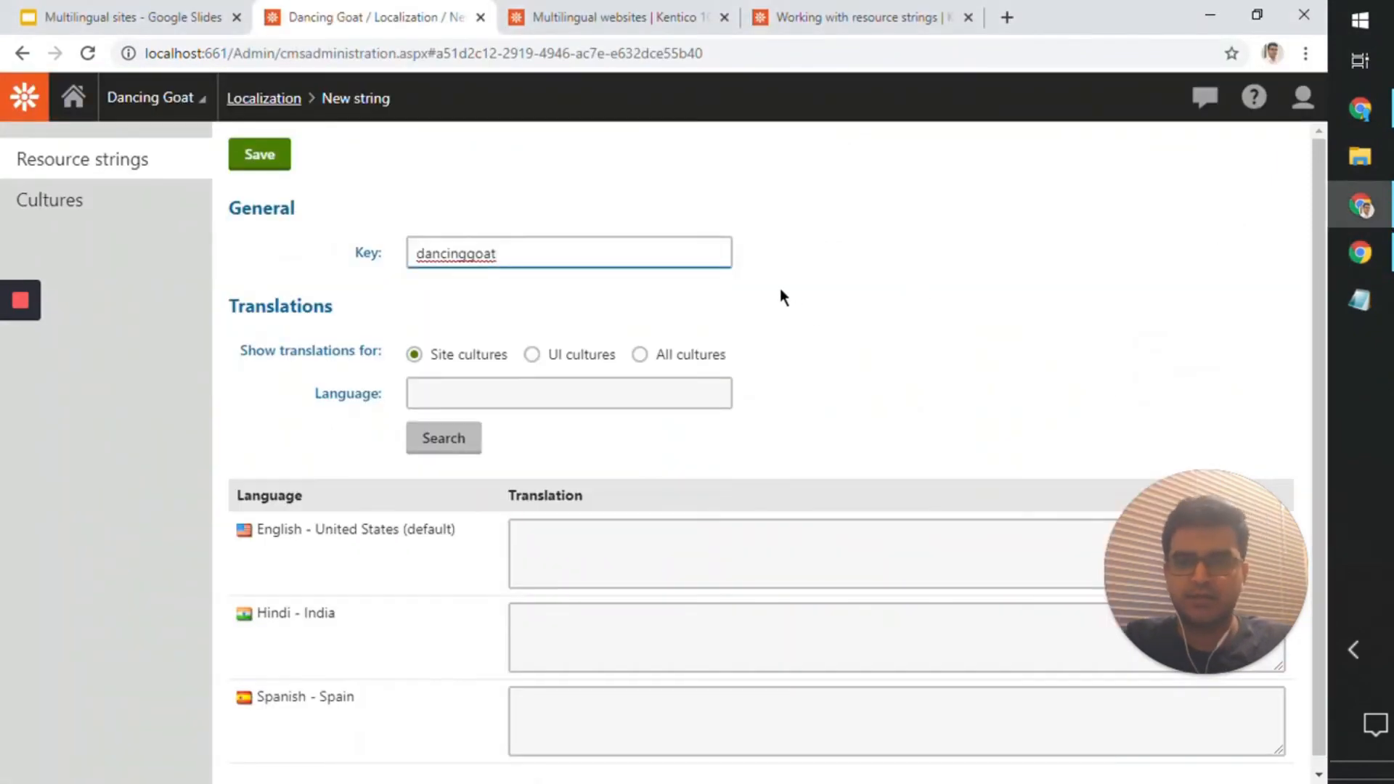
pyautogui.write('.')
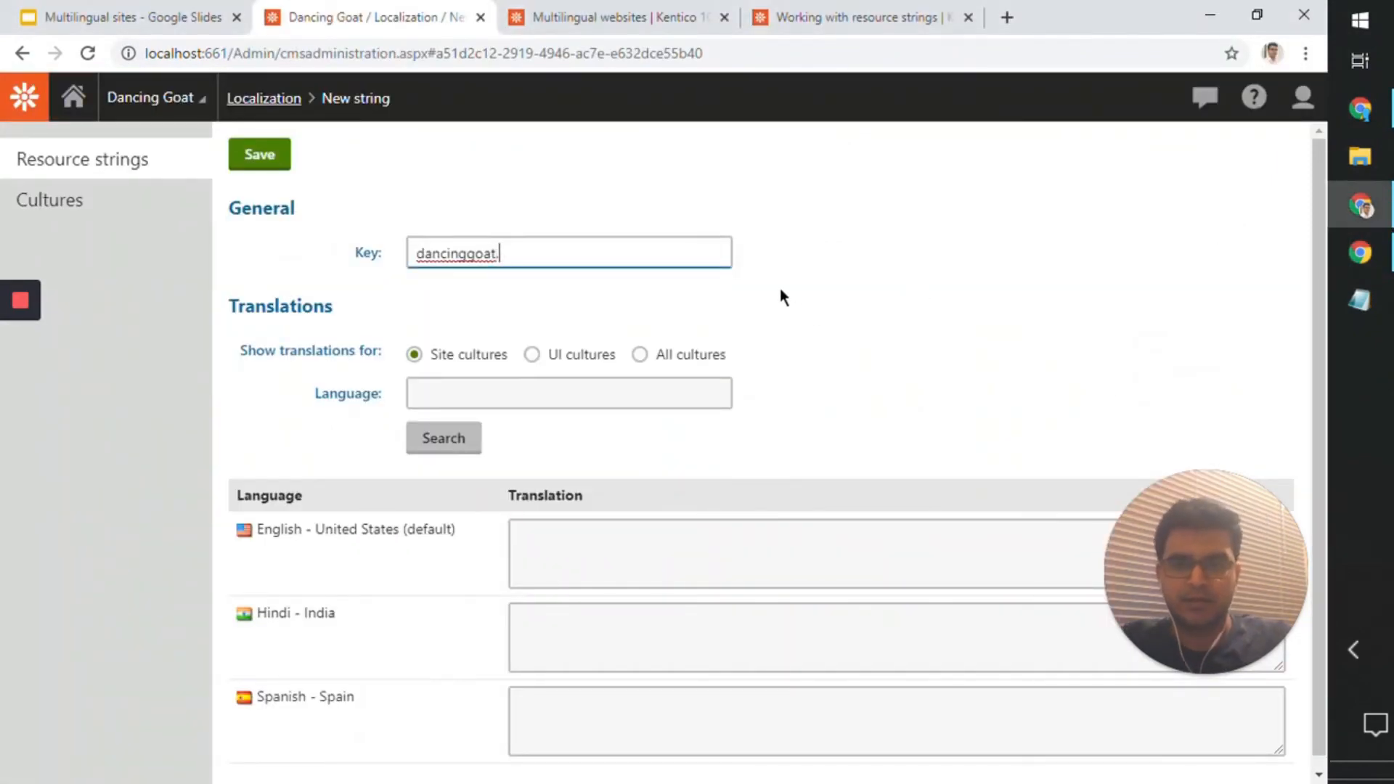
pyautogui.write('hi-in')
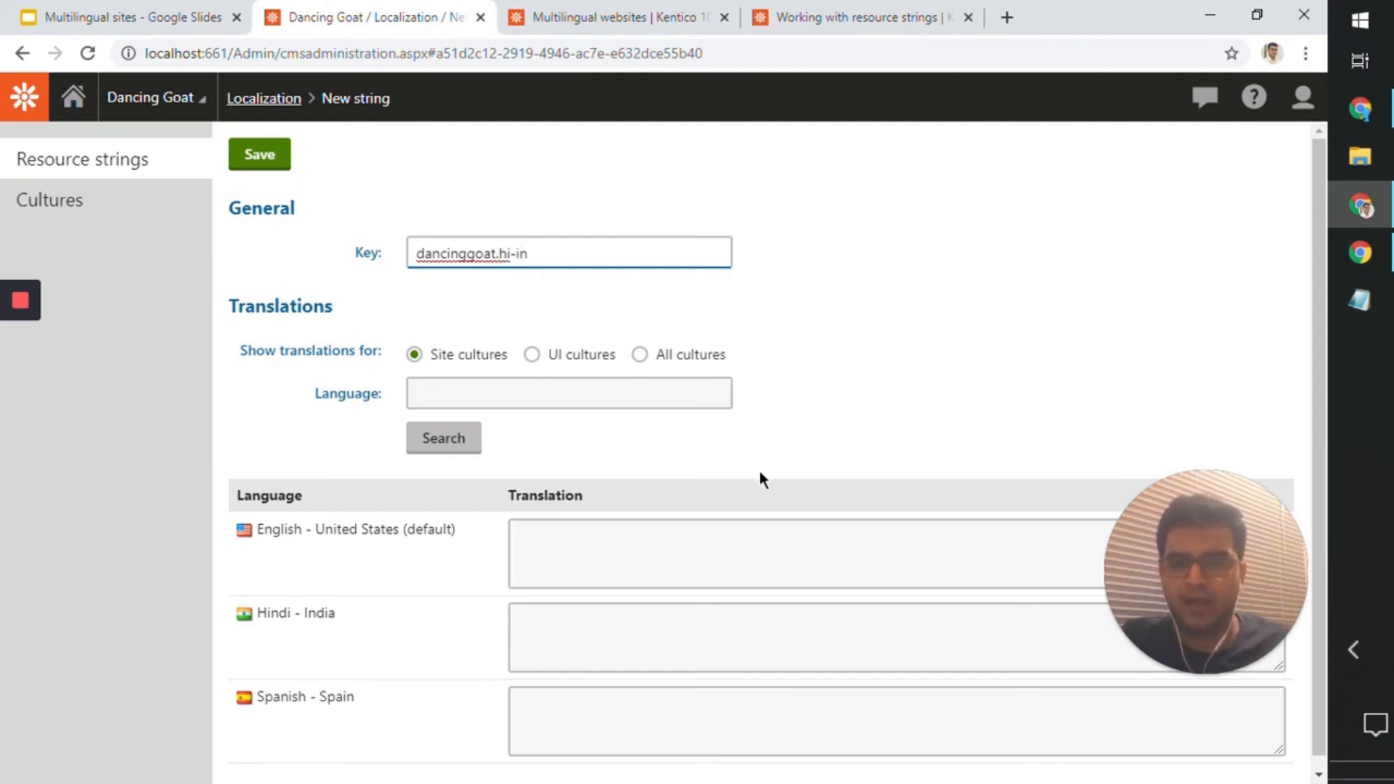
# Step: Enter "Hindi" as the resource string's translation for Spanish - Spain, Hindi - India and English - United States
pyautogui.scroll(-1, 762, 472)
pyautogui.click(646, 695)
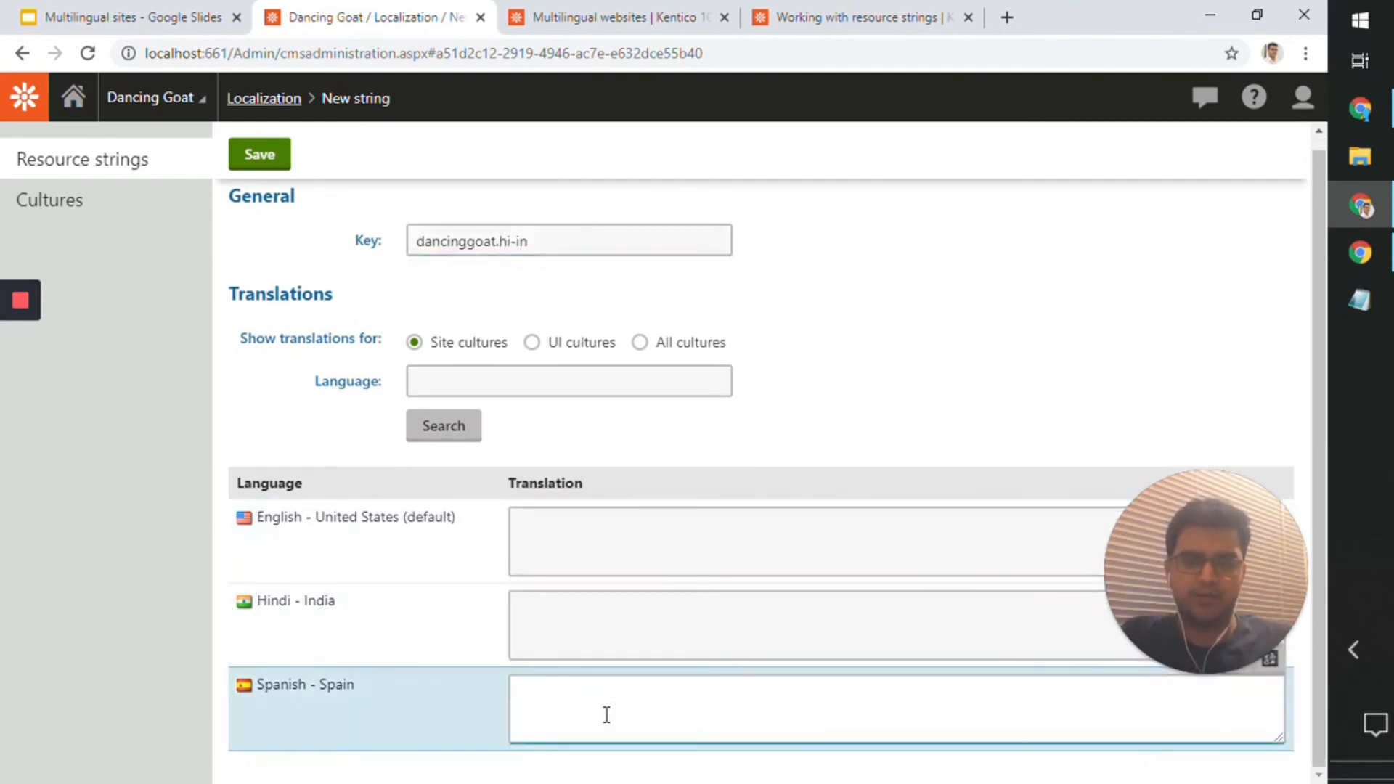
pyautogui.write('Hindi')
pyautogui.hotkey('ctrl', 'a')
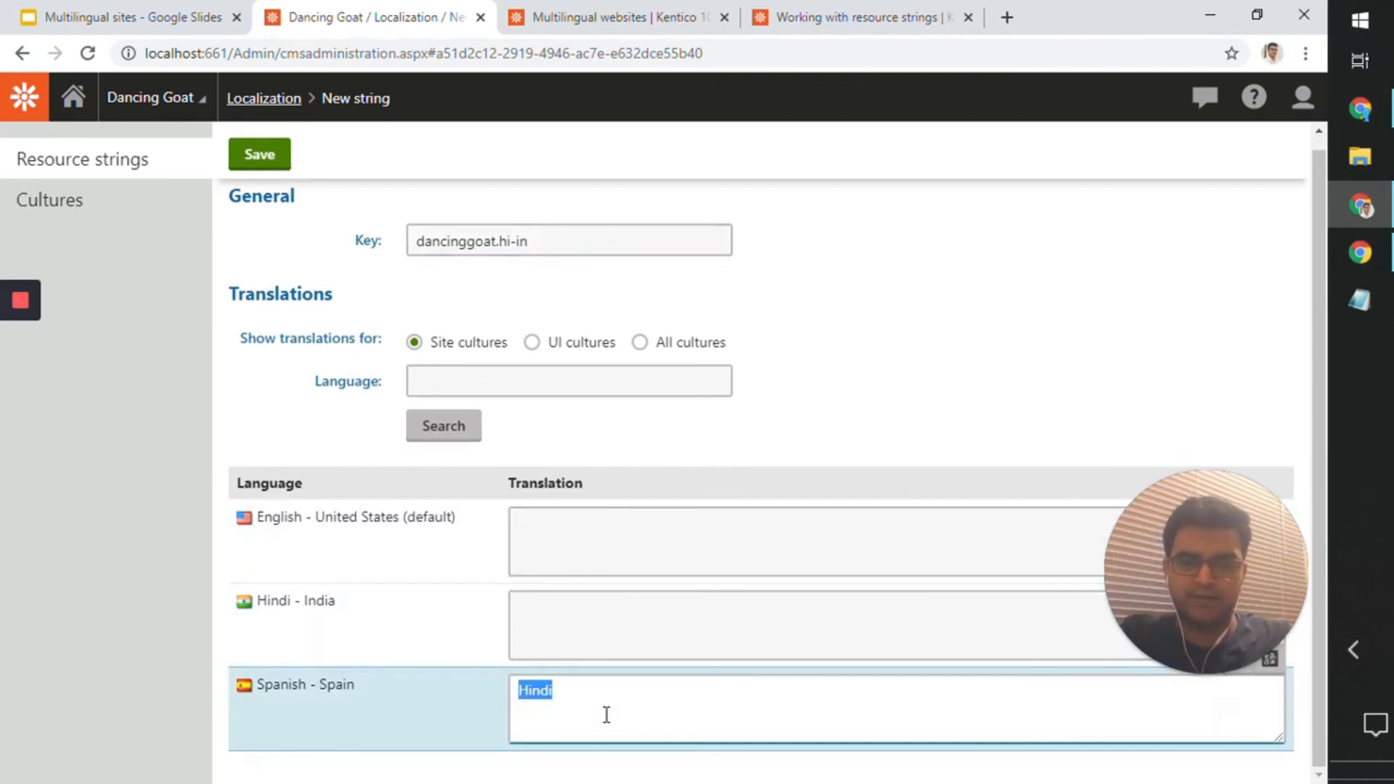
pyautogui.hotkey('ctrl', 'c')
pyautogui.click(585, 600)
pyautogui.hotkey('ctrl', 'v')
pyautogui.click(589, 571)
pyautogui.hotkey('ctrl', 'v')
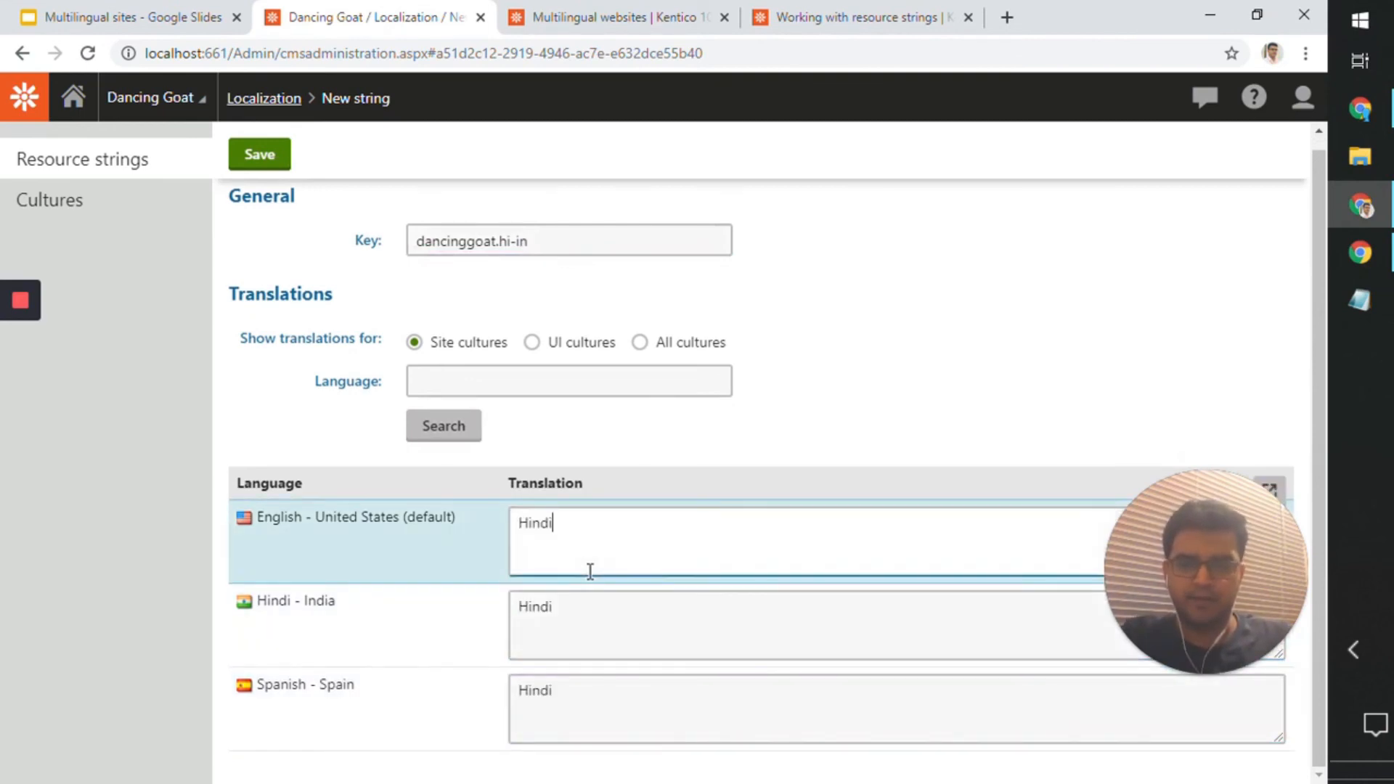
pyautogui.click(190, 578)
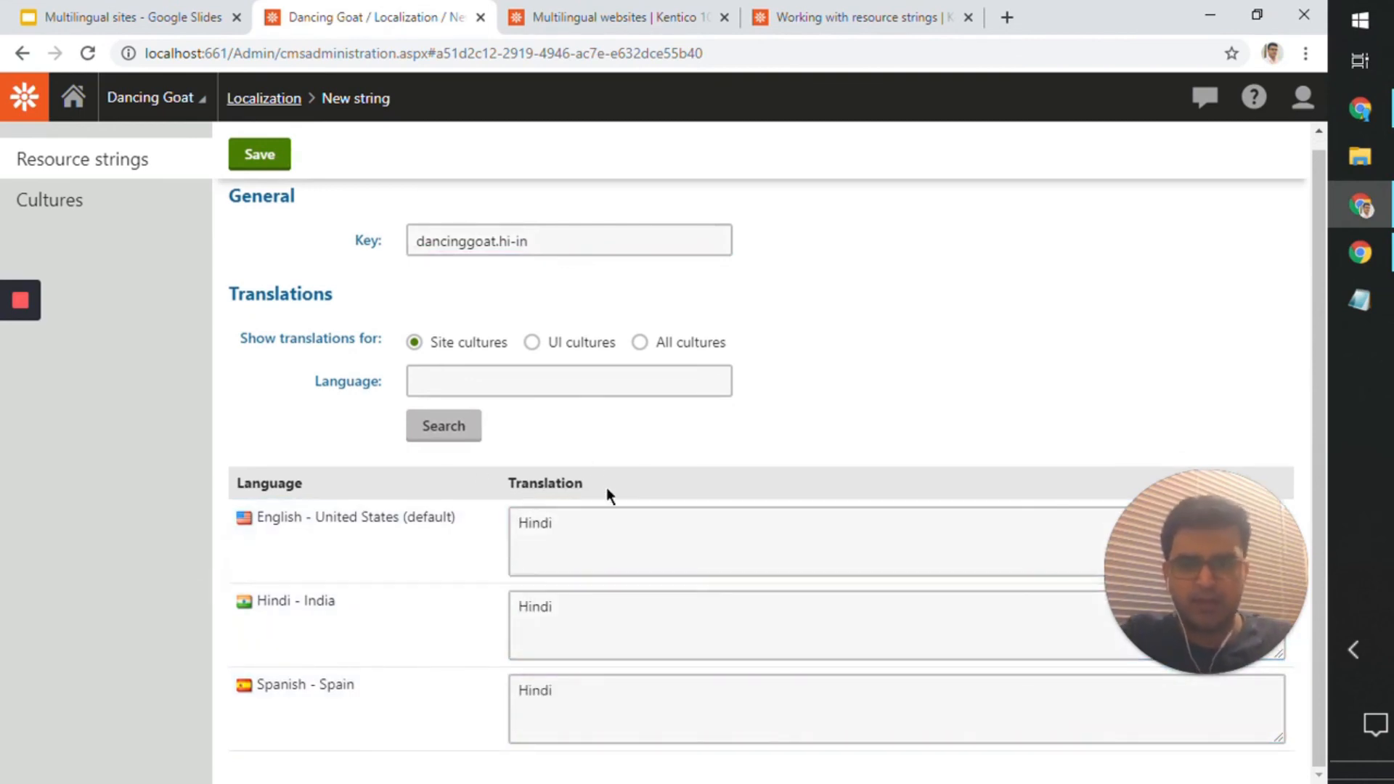
# Step: Save the new resource string and return to the list of resource strings
pyautogui.click(594, 641)
pyautogui.hotkey('ctrl', 'a')
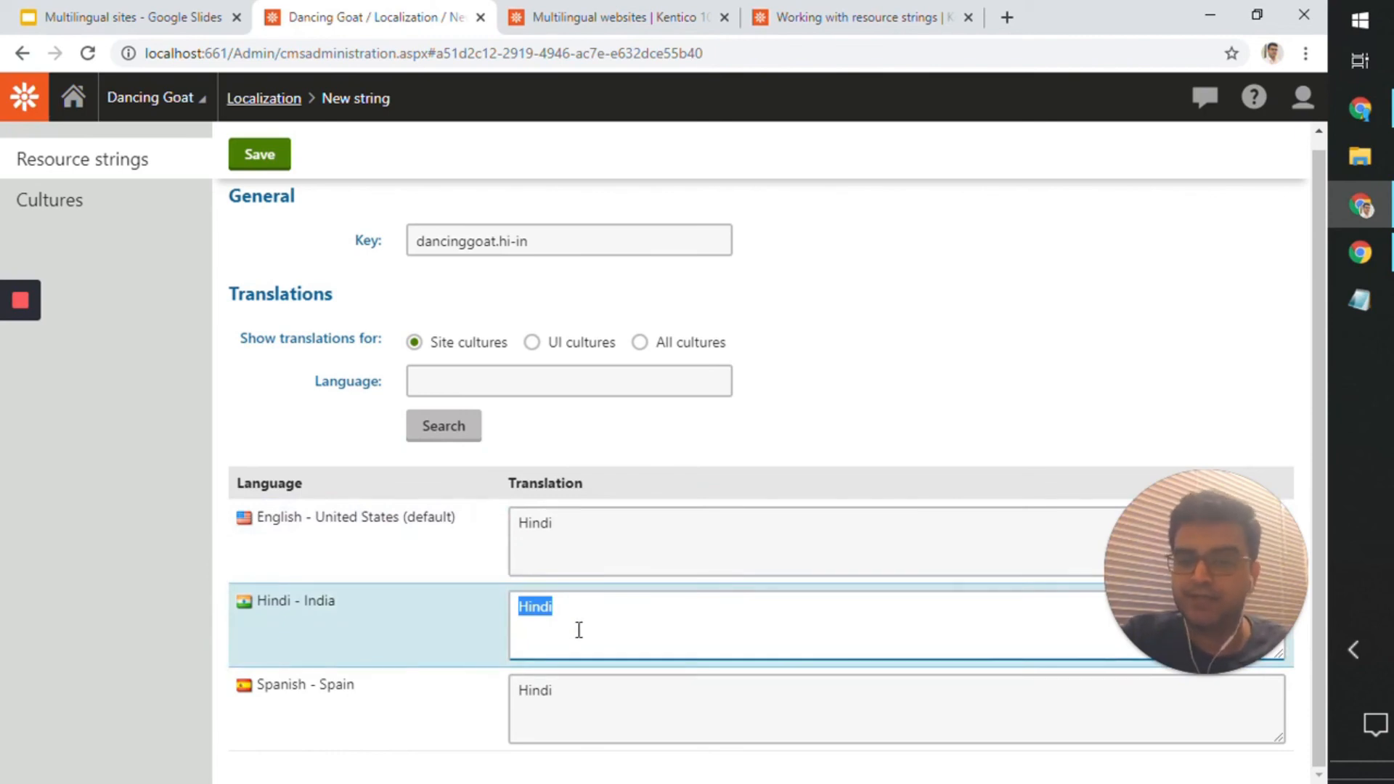
pyautogui.scroll(1, 579, 630)
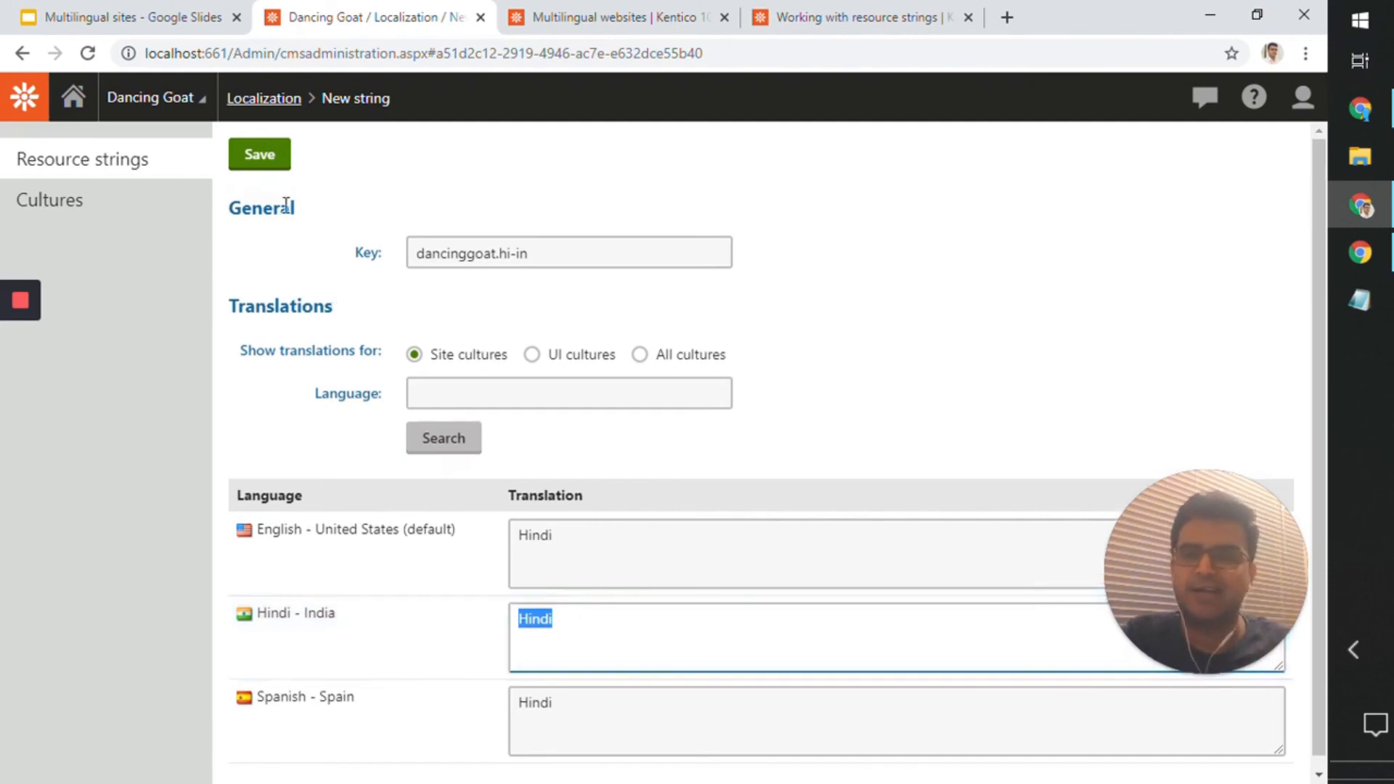
pyautogui.click(267, 159)
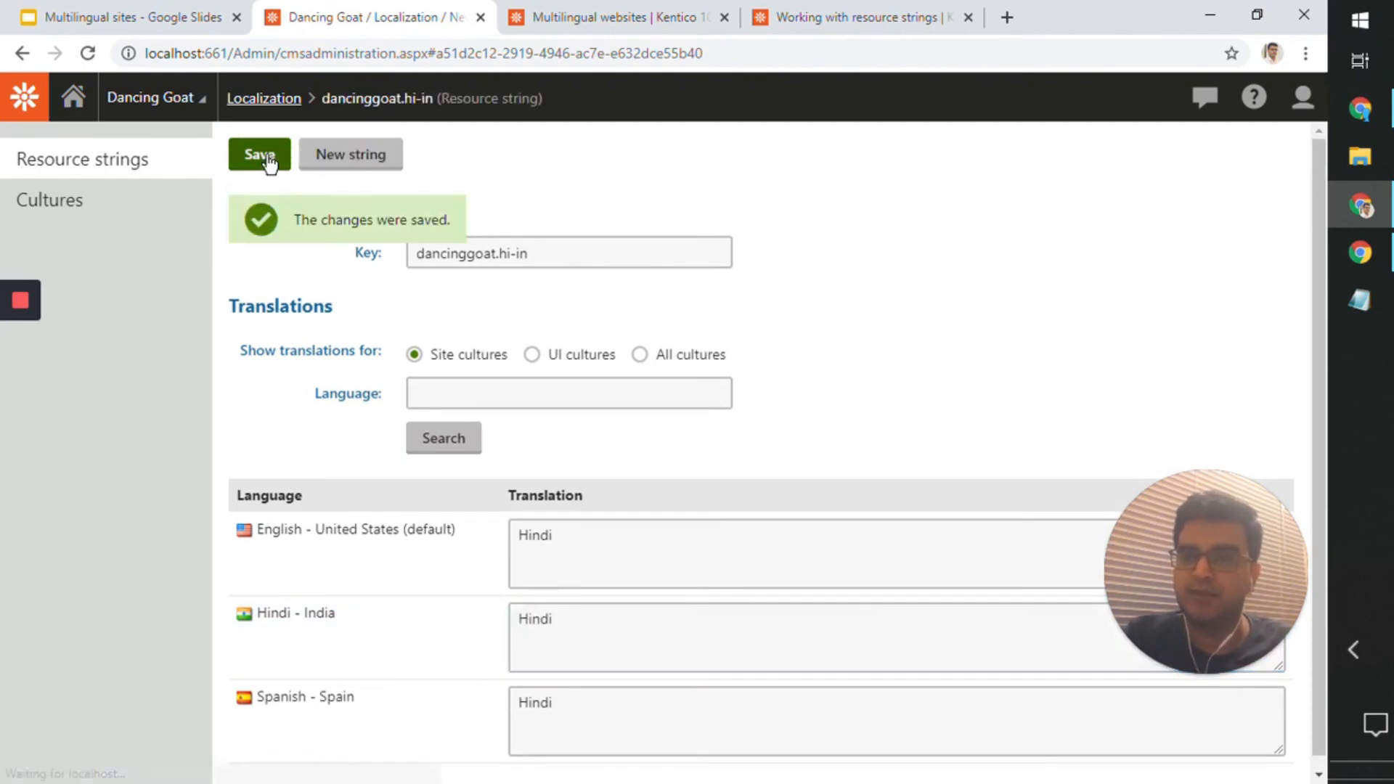
pyautogui.click(153, 153)
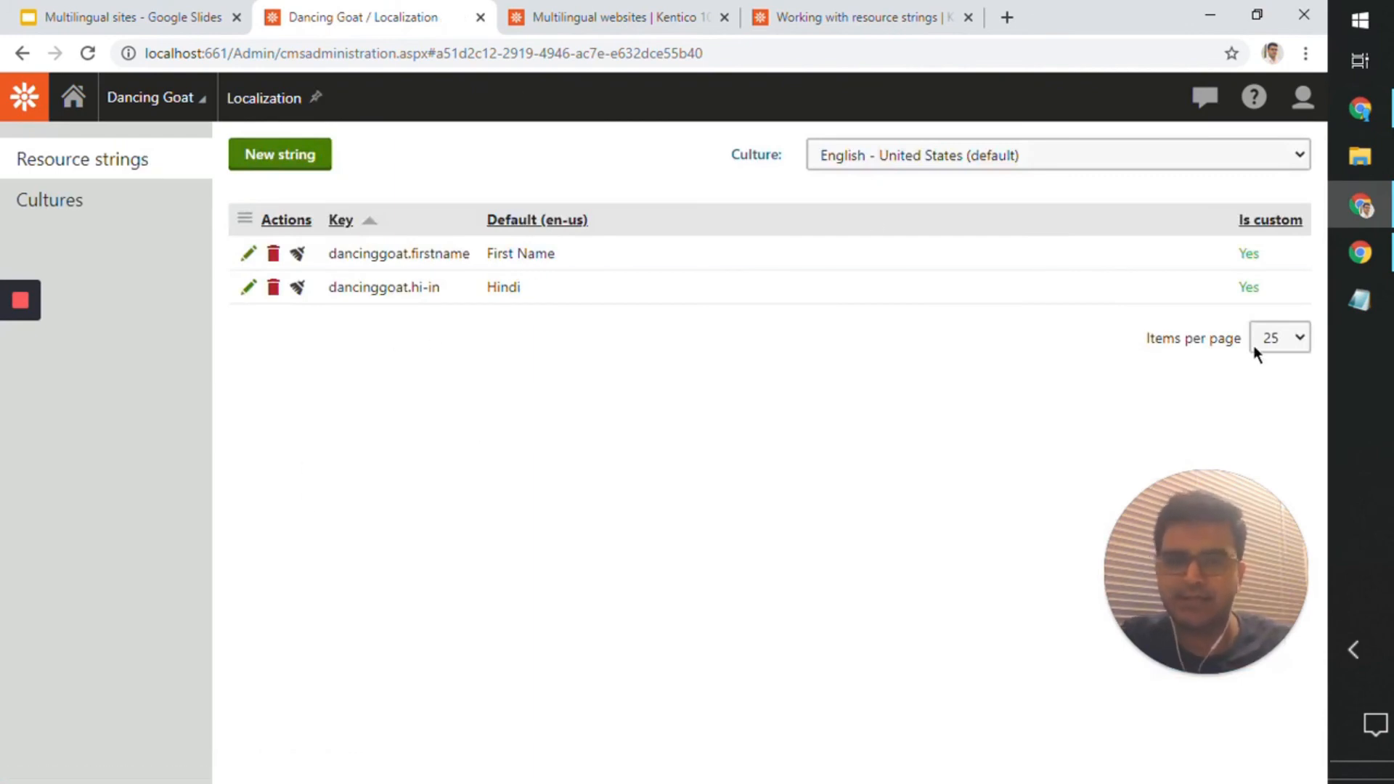
# Step: Reload the live Dancing Goat site and expand its language selector to check the Hindi entry's label
pyautogui.click(1377, 261)
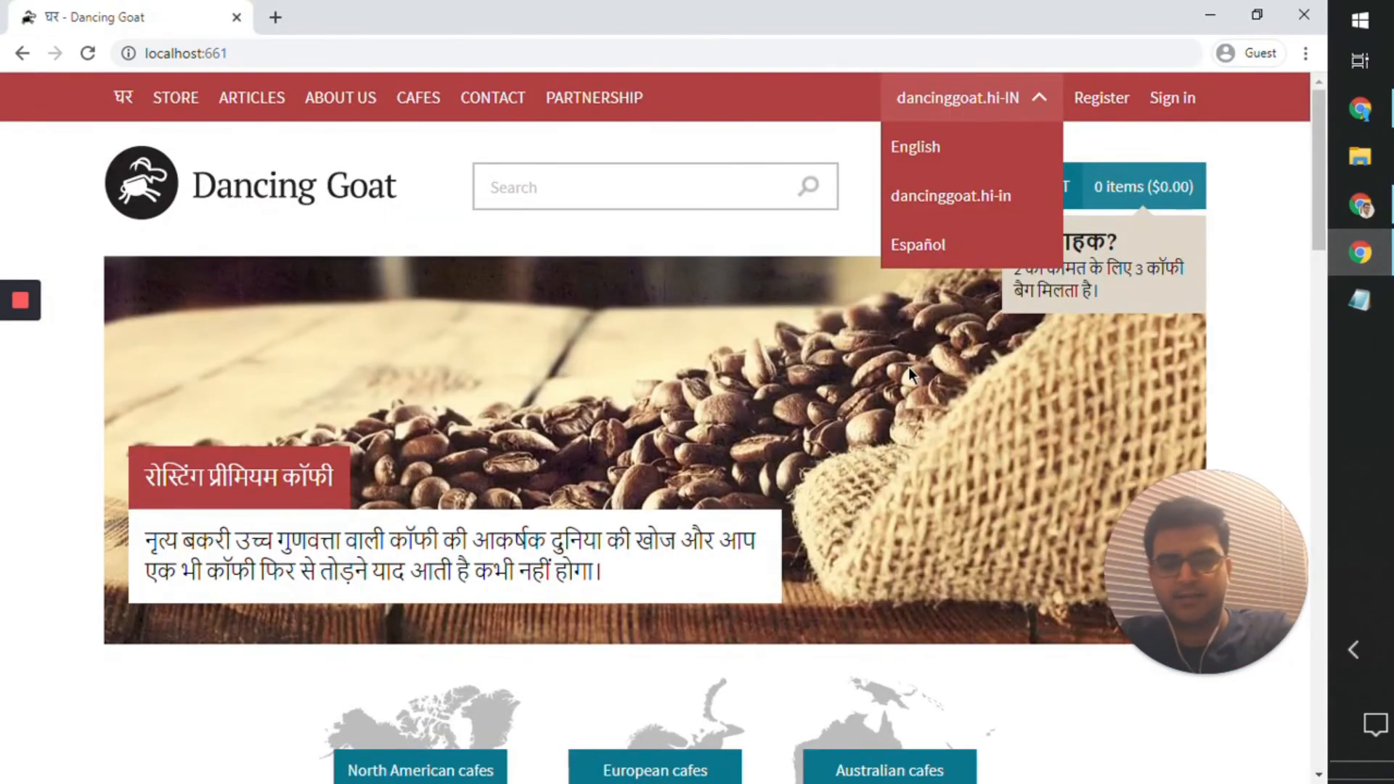
pyautogui.press('F5')
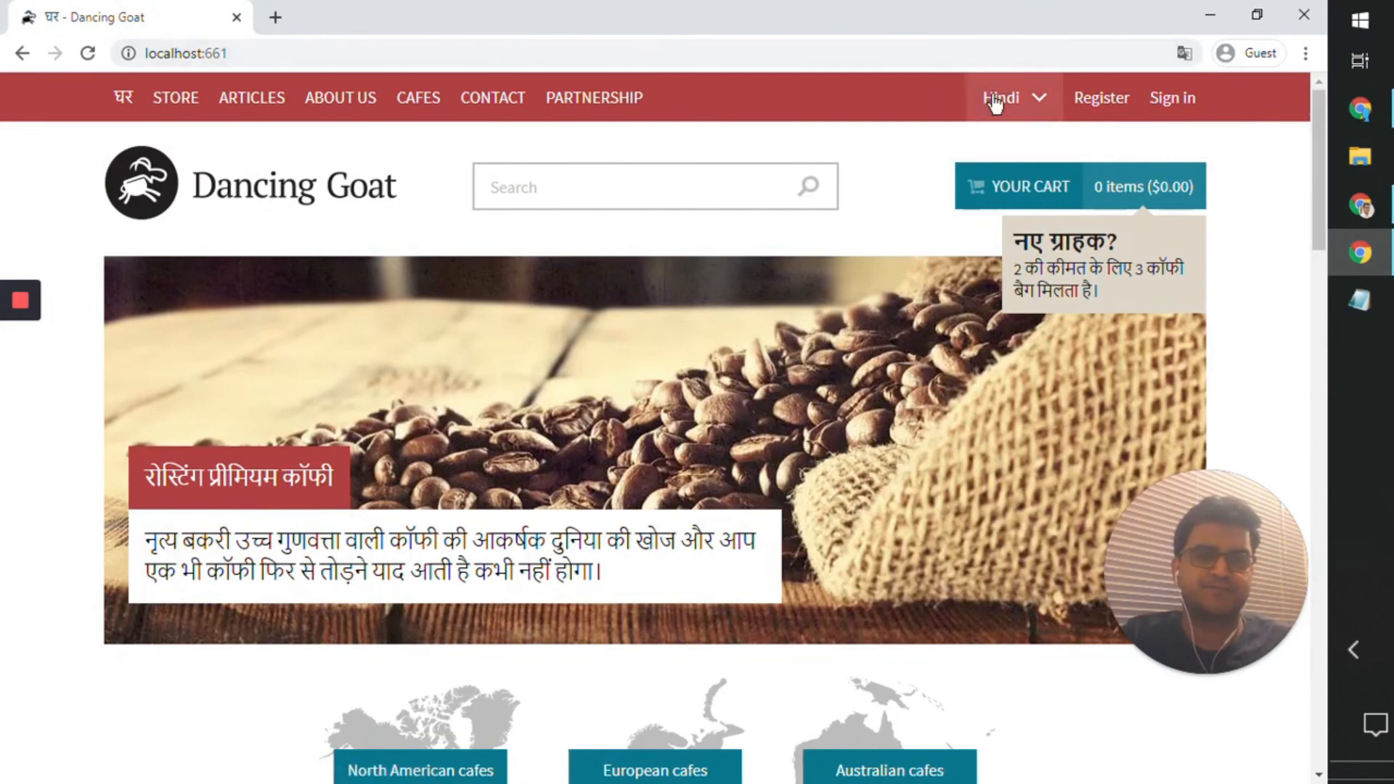
pyautogui.click(995, 101)
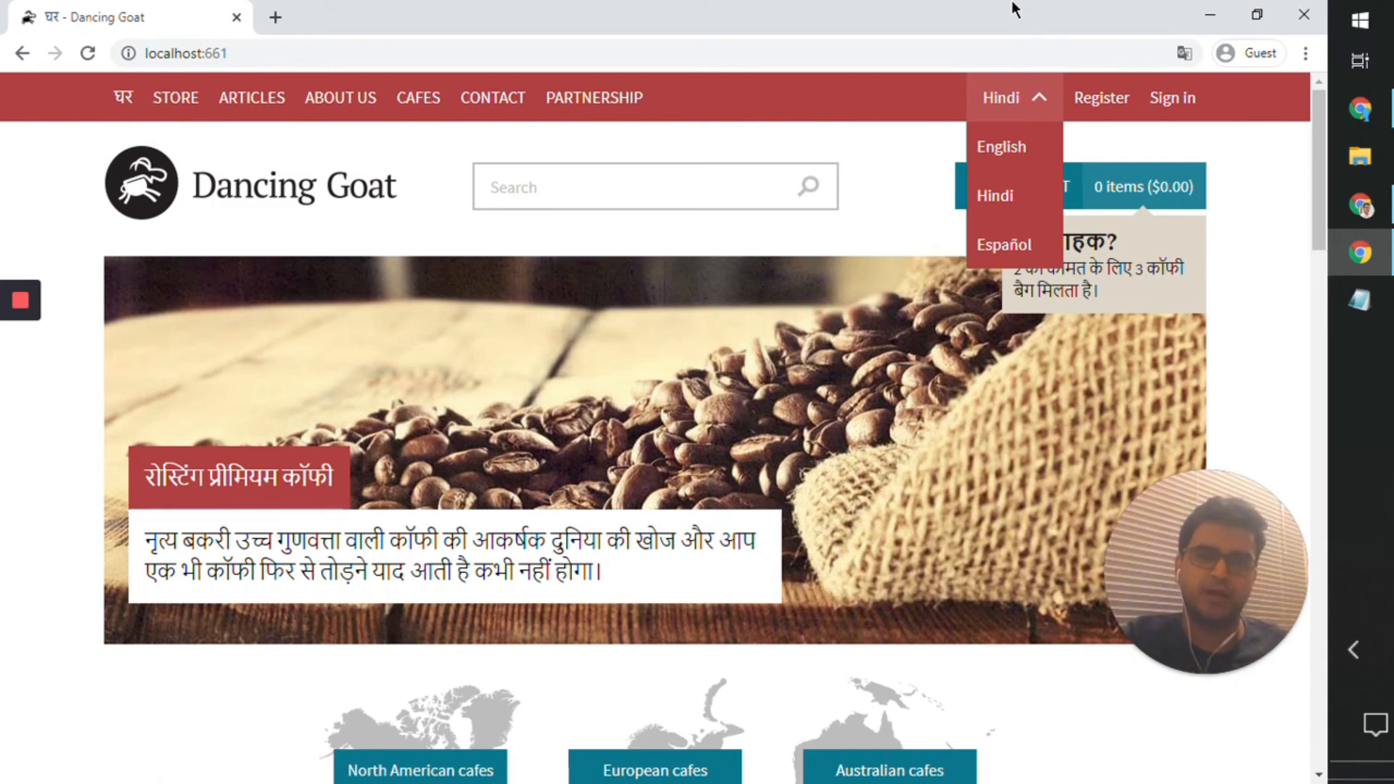
# Step: Consult the "Working with resource strings" documentation page and return to the list of resource strings in the Localization application
pyautogui.click(1361, 206)
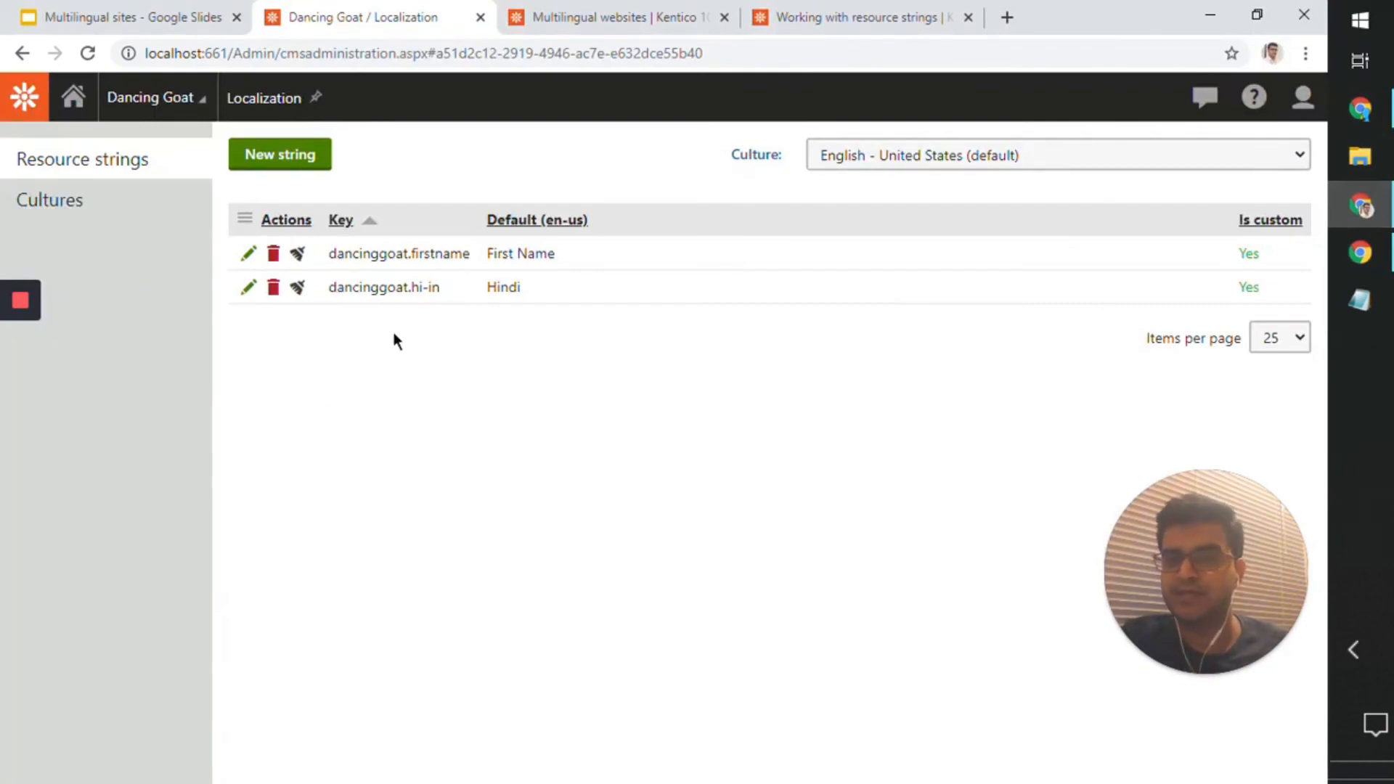
pyautogui.click(856, 18)
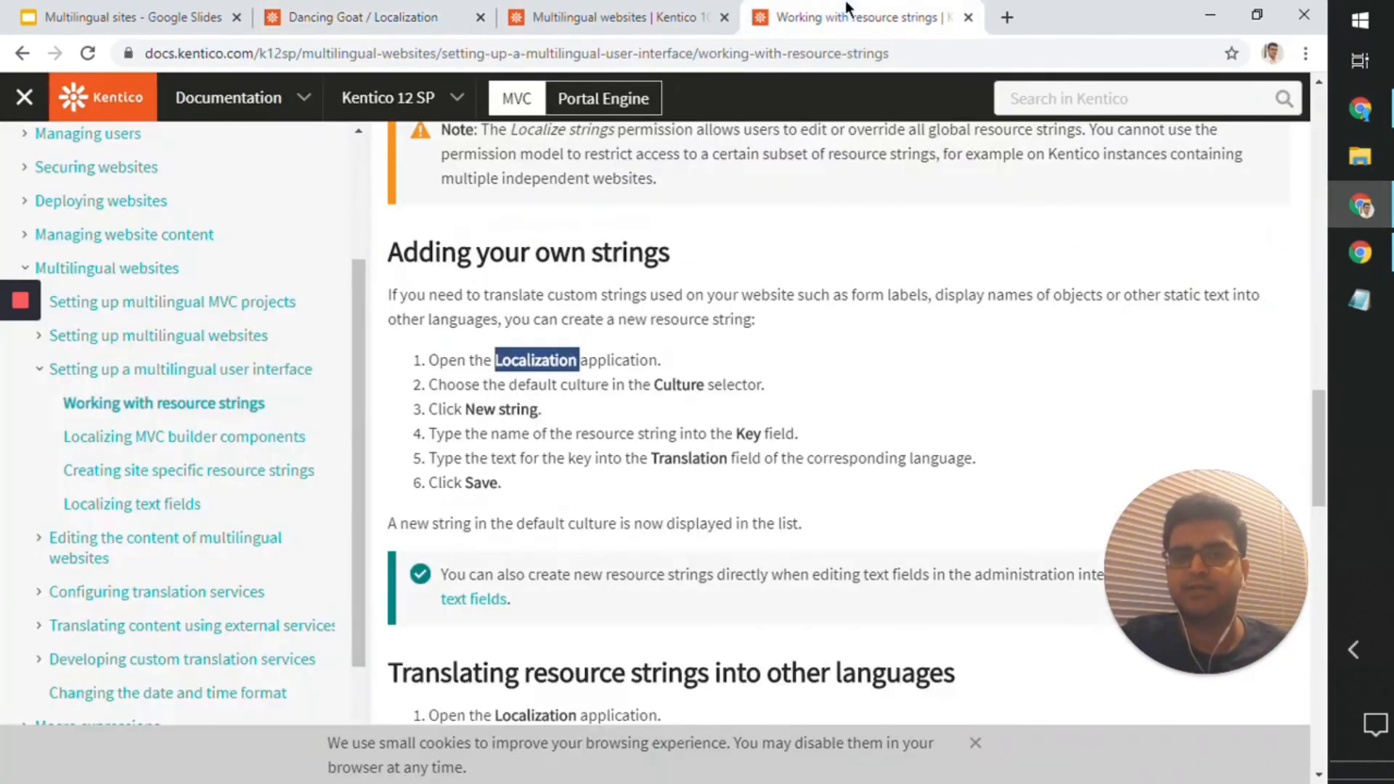
pyautogui.scroll(10, 611, 343)
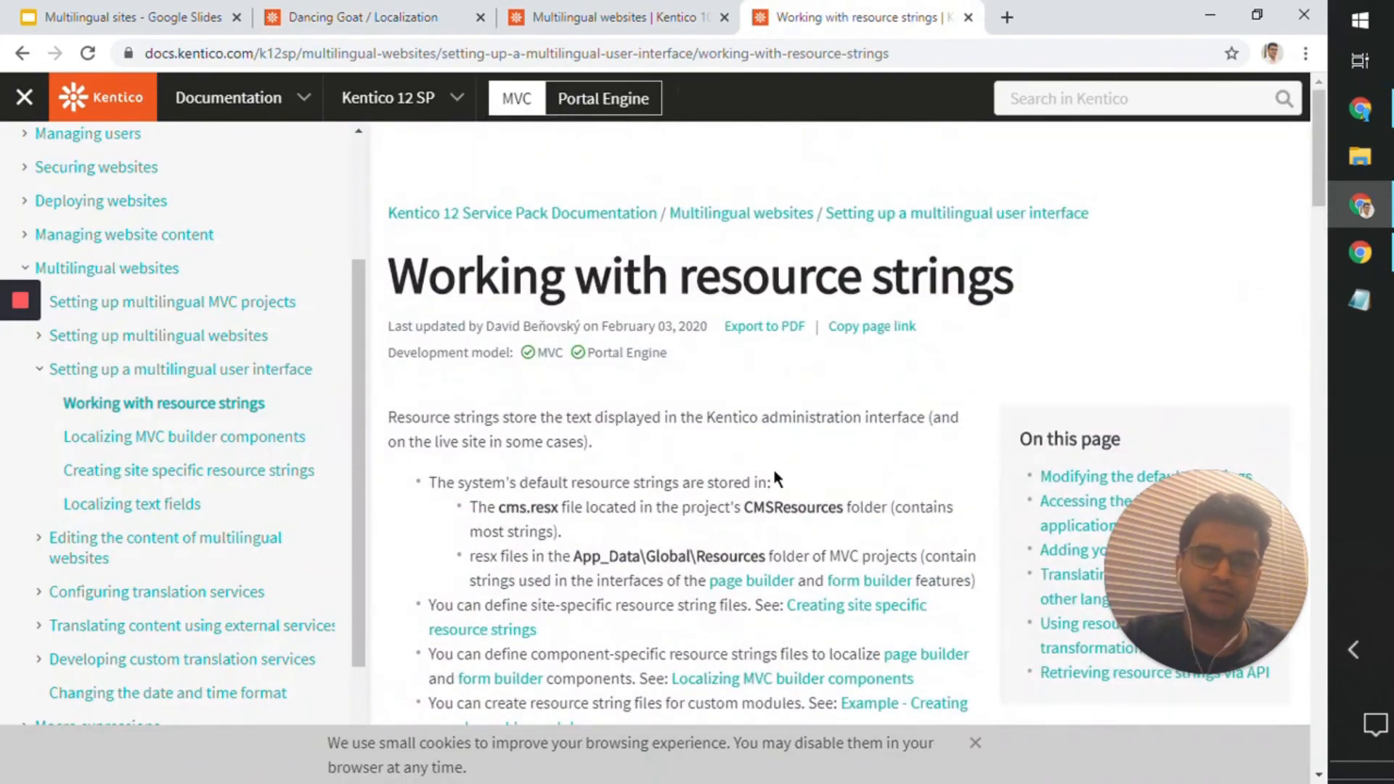
pyautogui.scroll(-15, 508, 208)
pyautogui.click(438, 13)
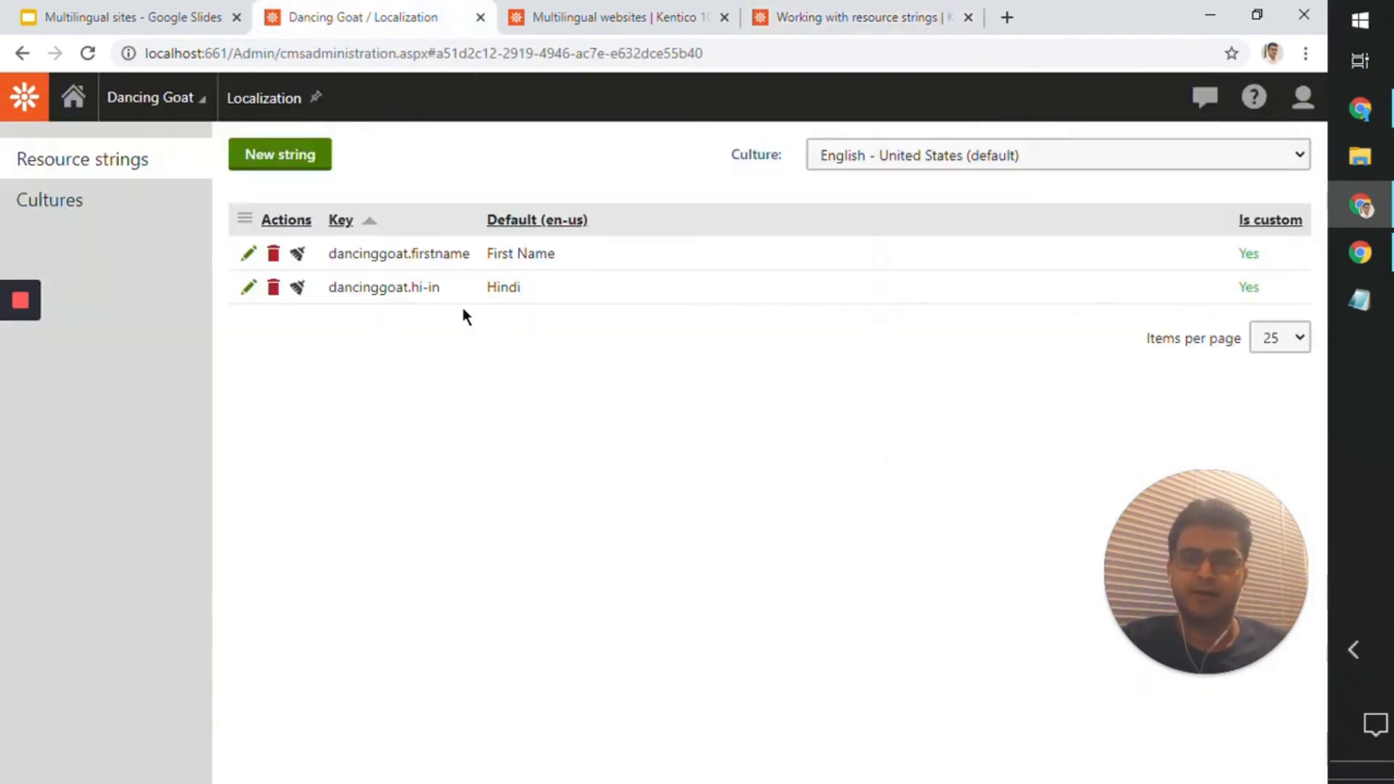
# Step: Compare the dancinggoat.hi-in resource string key with the Hindi entry in the live site's language selector
pyautogui.moveTo(443, 289); pyautogui.dragTo(331, 292)
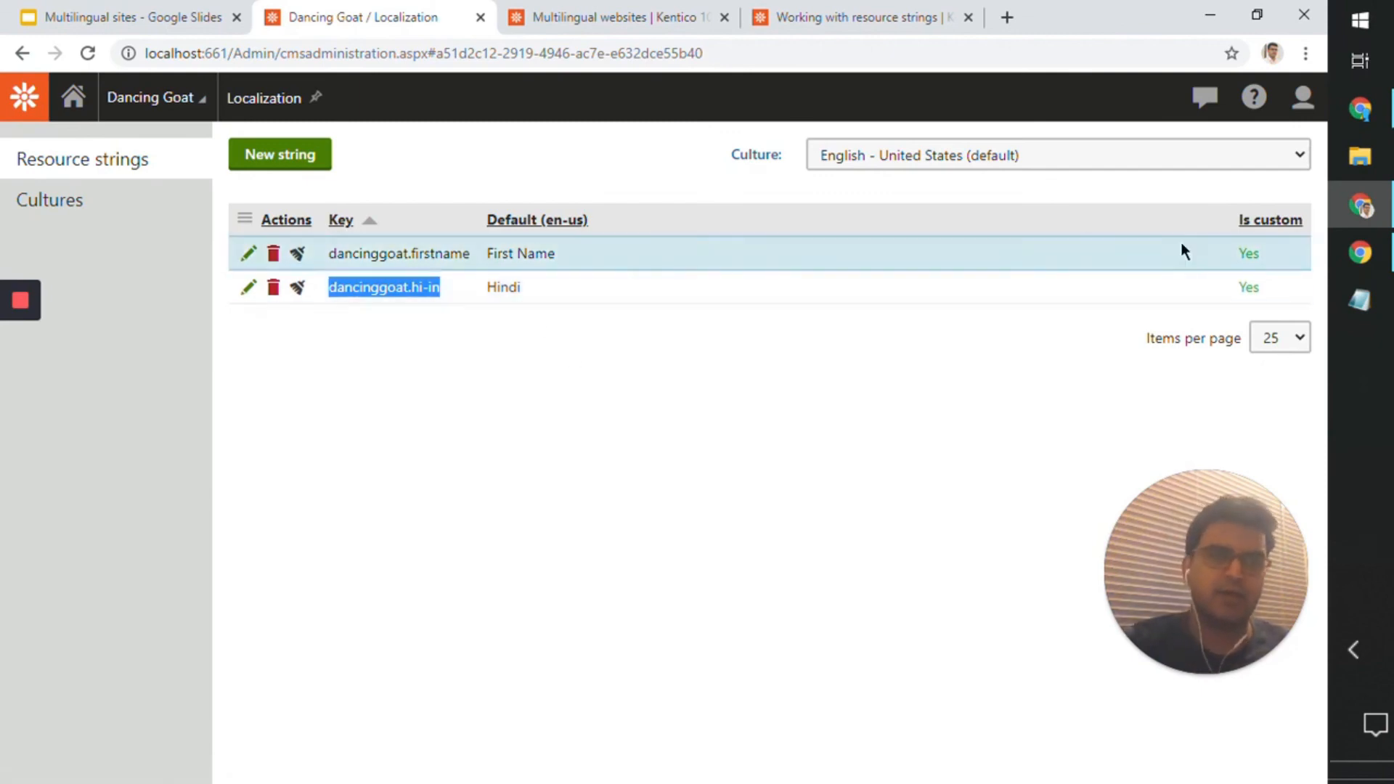
pyautogui.click(1389, 253)
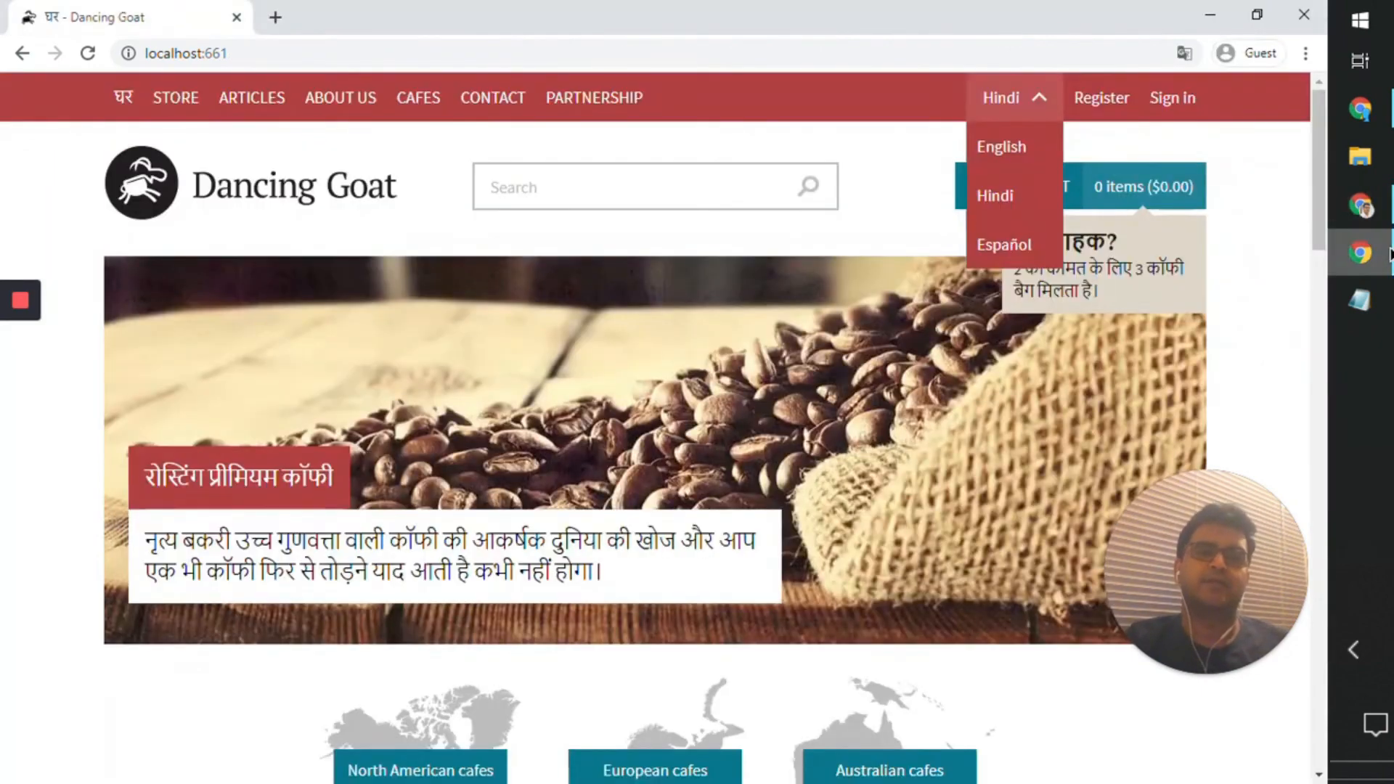
pyautogui.click(1033, 99)
pyautogui.click(1034, 99)
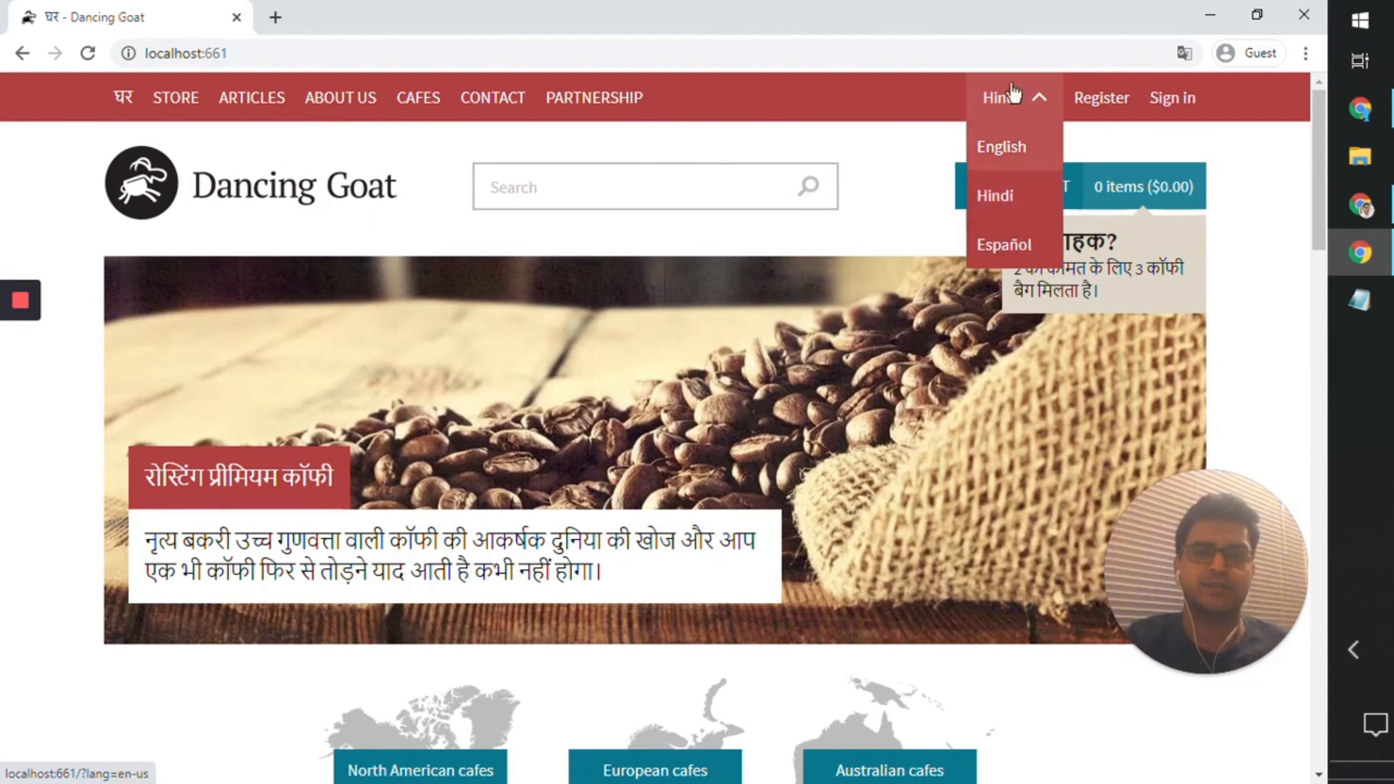
pyautogui.click(1203, 19)
pyautogui.click(411, 327)
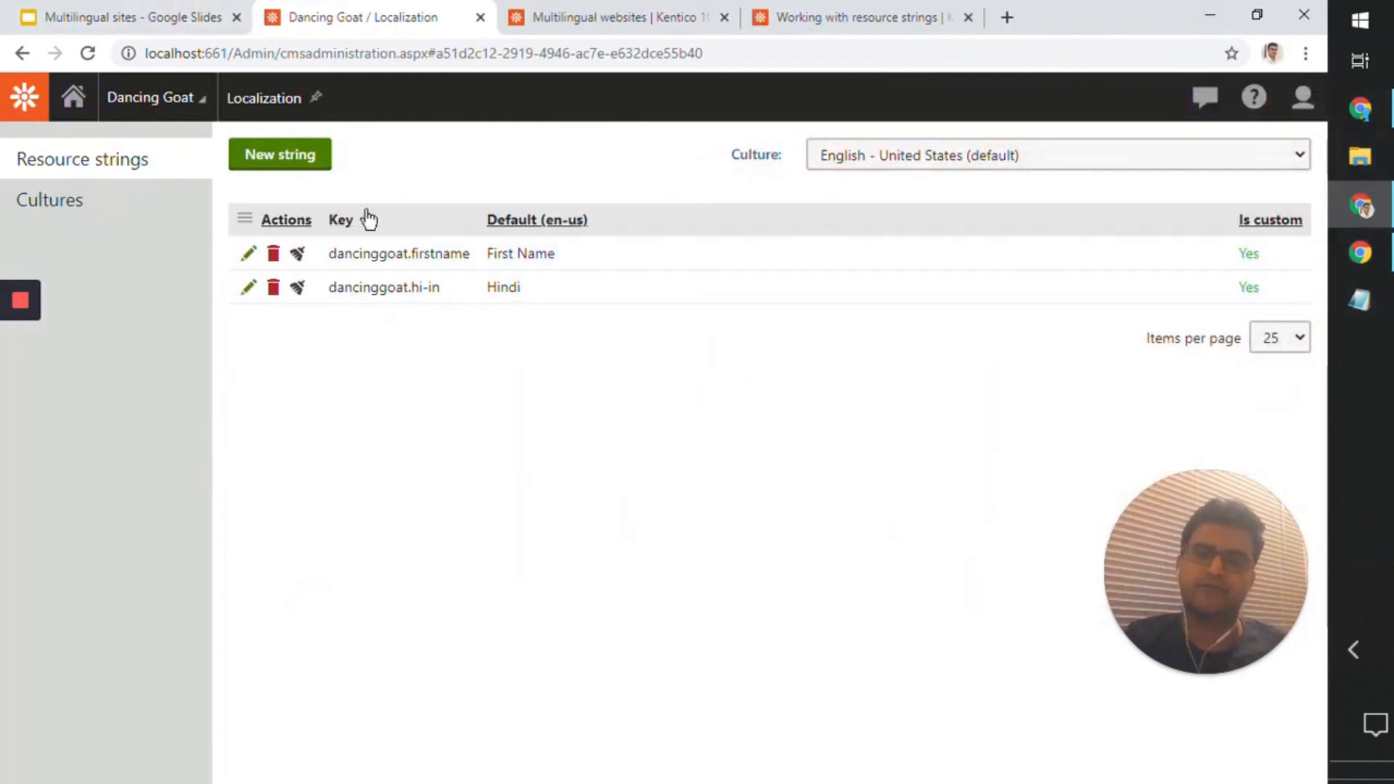
# Step: Return to the Kentico dashboard and bring up the "How to find more information?" slide in the Google Slides presentation
pyautogui.click(75, 100)
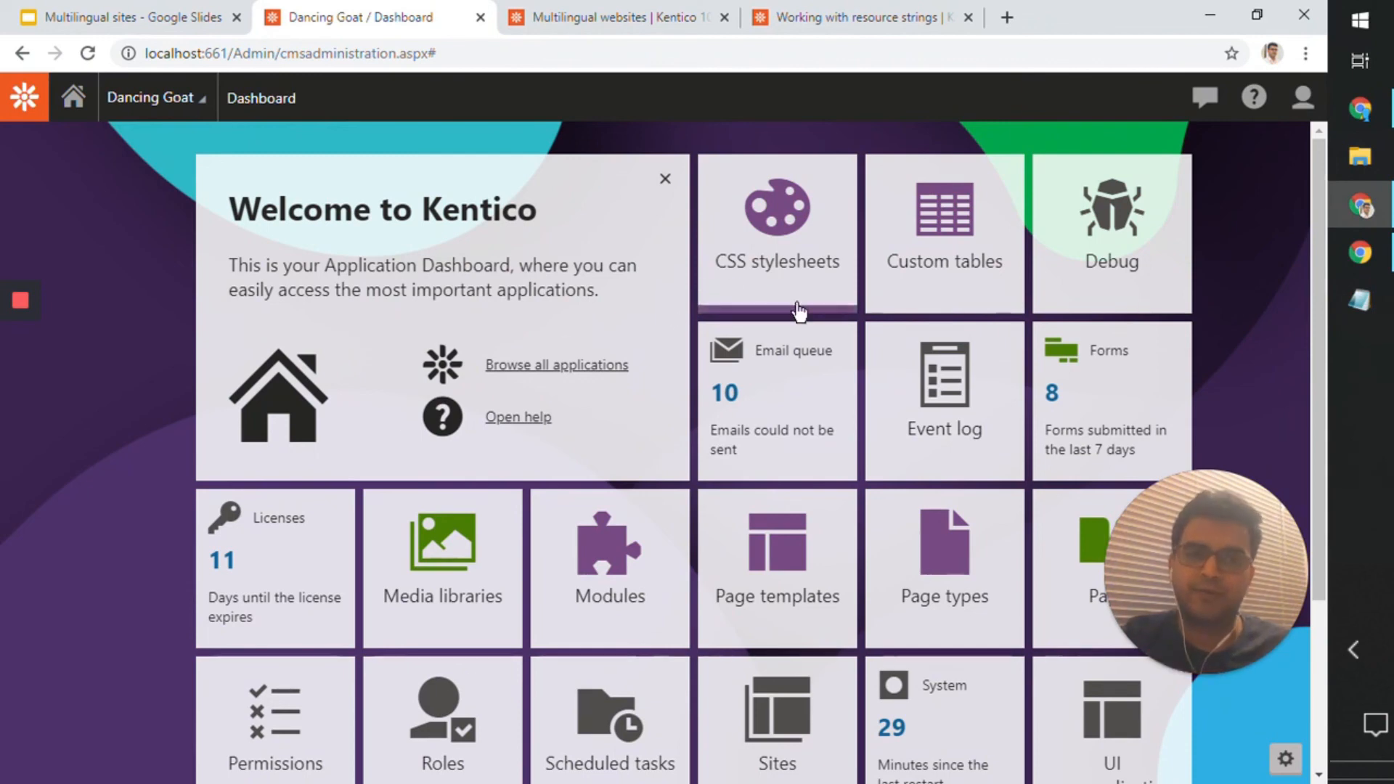
pyautogui.click(1381, 249)
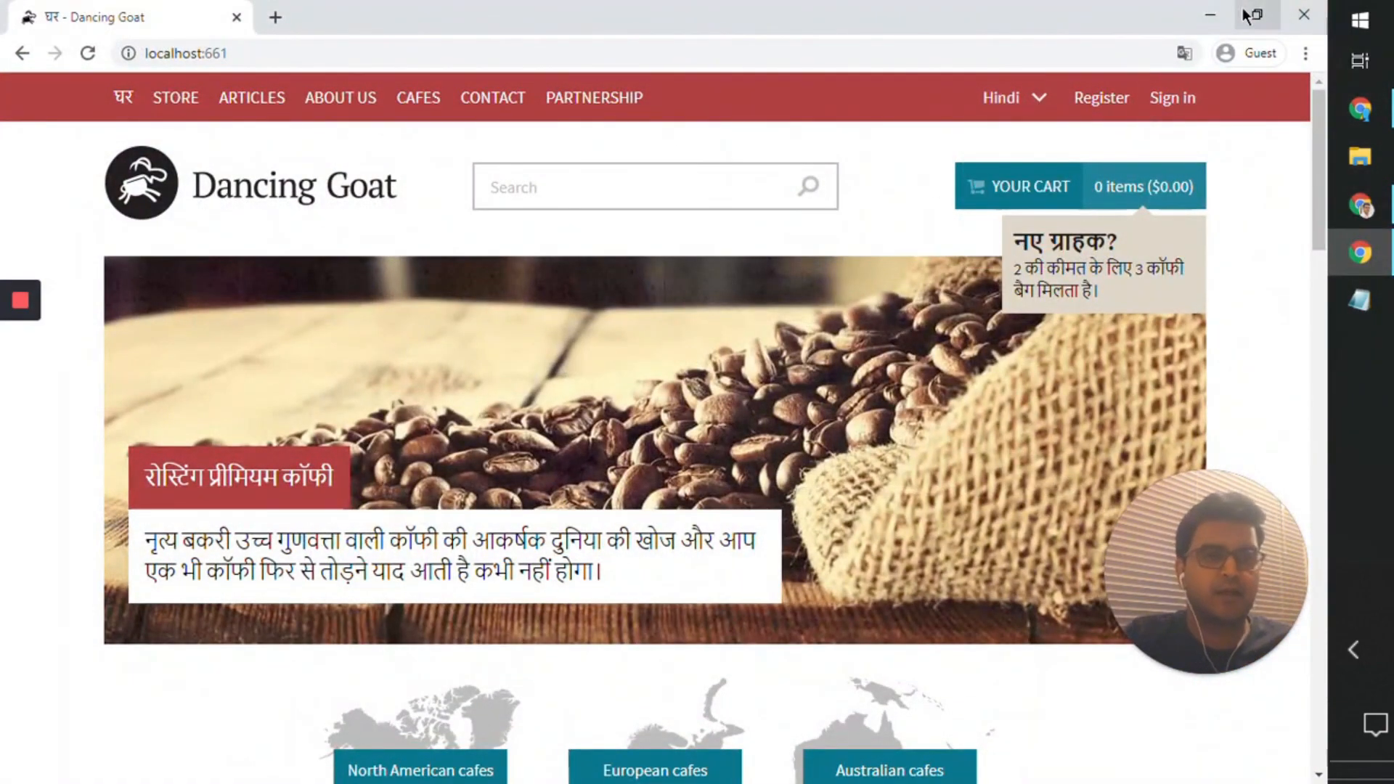
pyautogui.click(1210, 14)
pyautogui.click(195, 11)
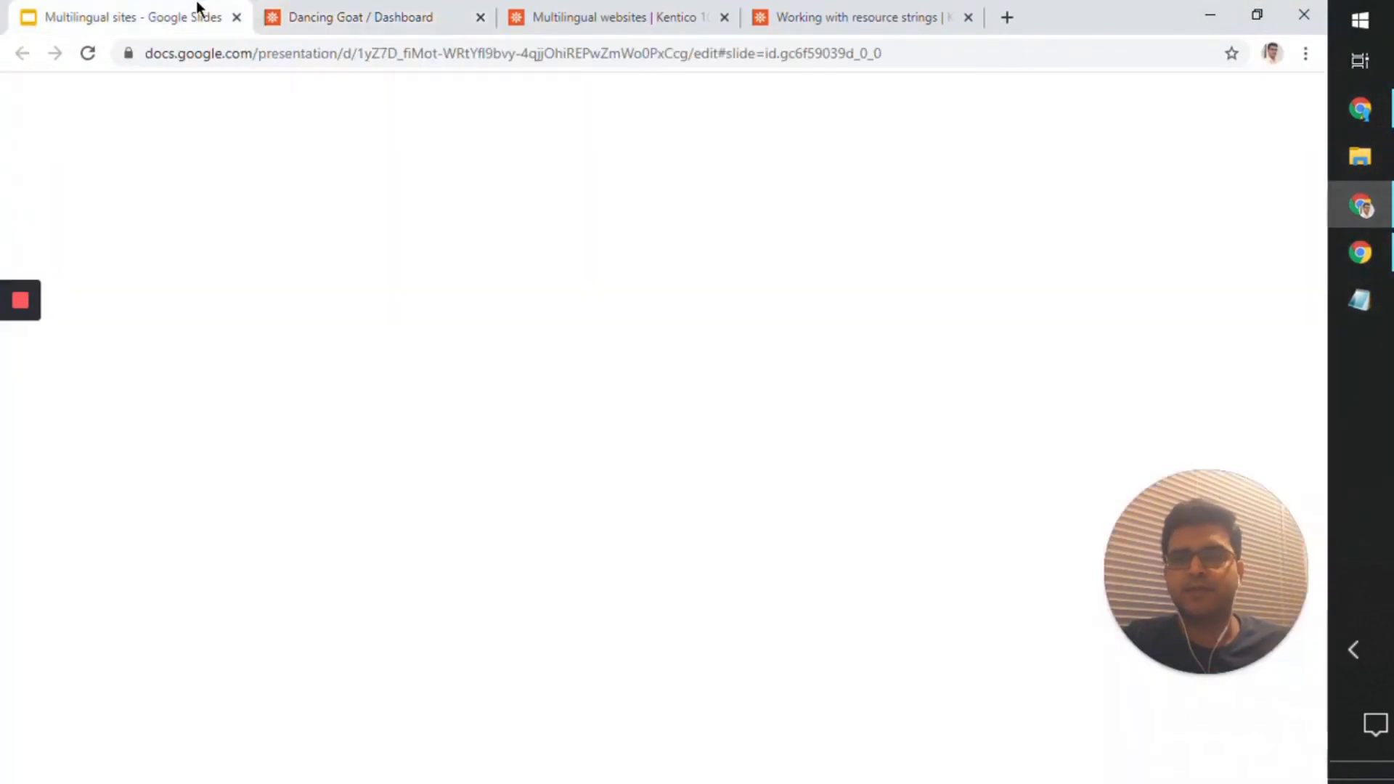
pyautogui.click(605, 263)
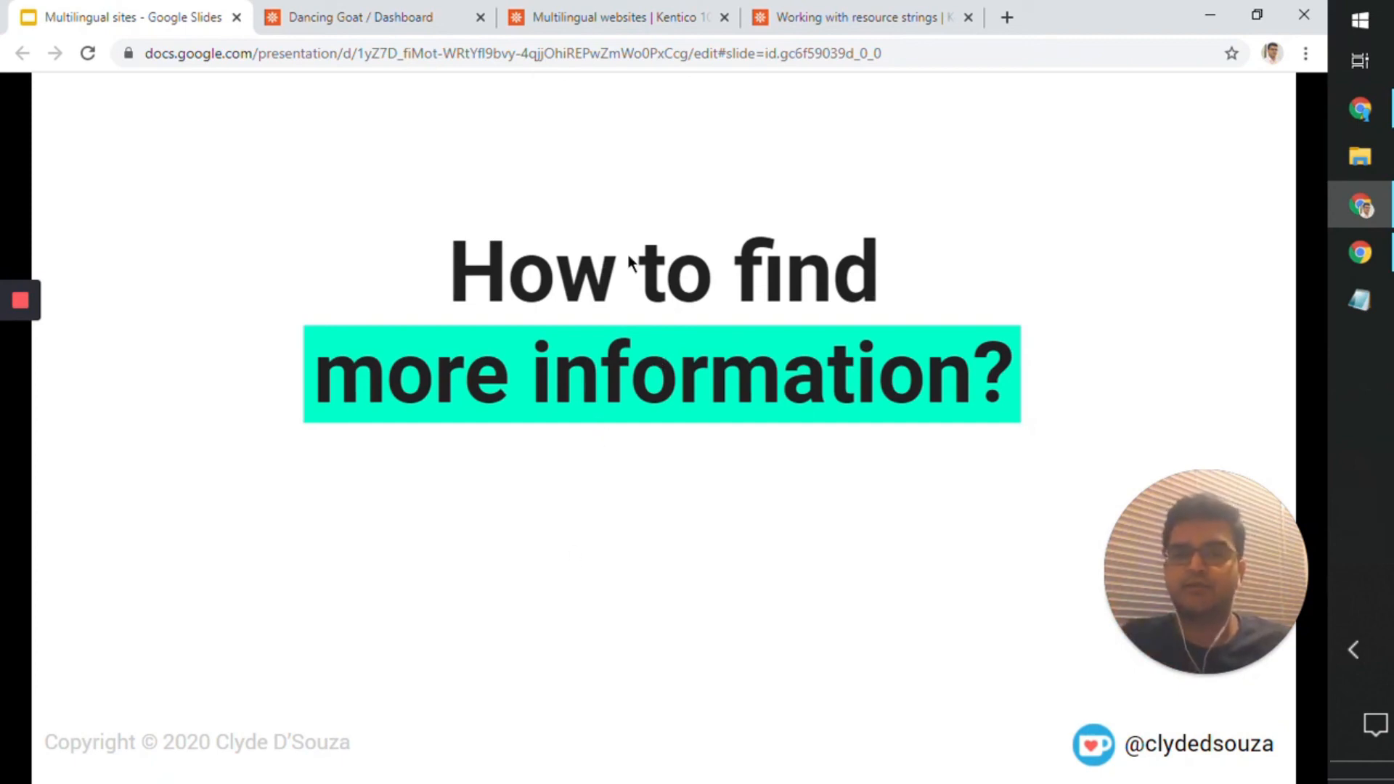
# Step: Switch the "Multilingual websites" documentation page to the Kentico 12 SP version
pyautogui.click(641, 13)
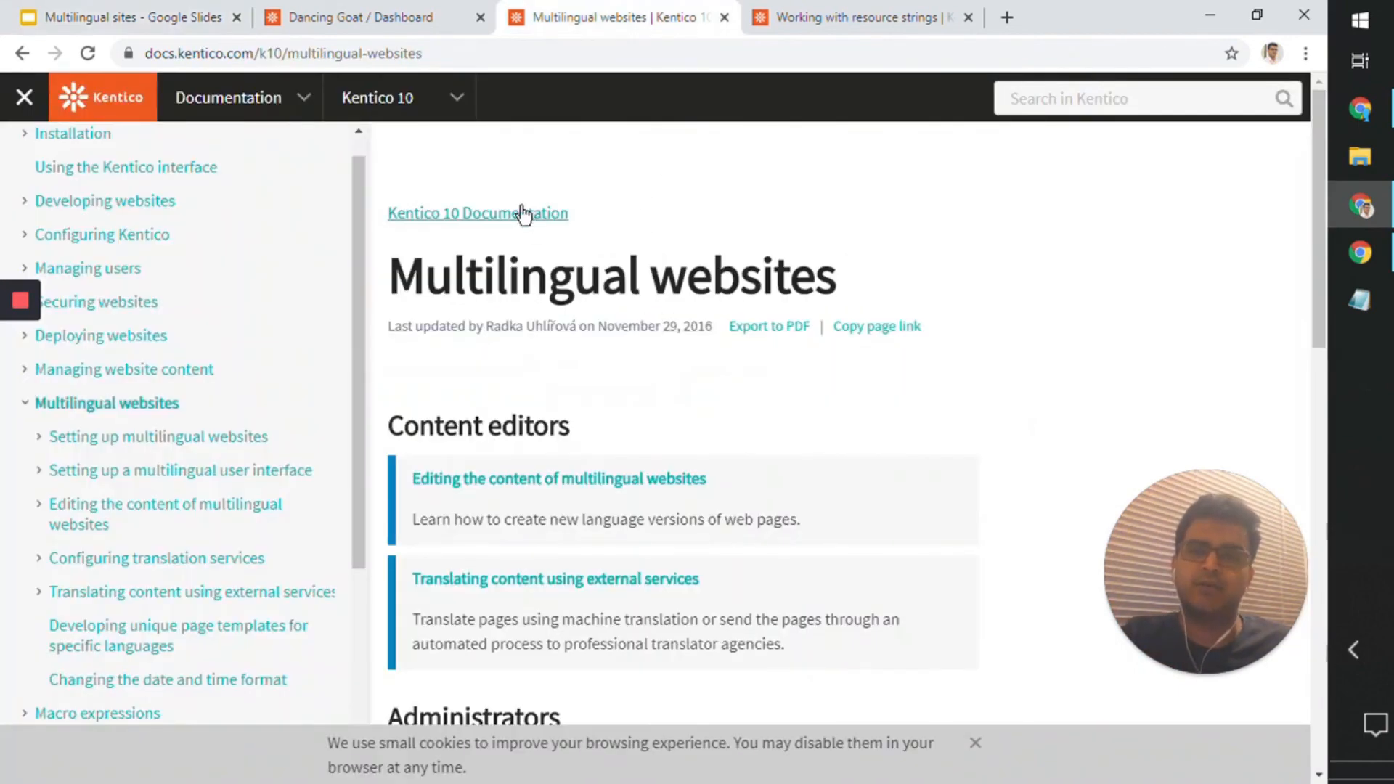
pyautogui.click(459, 102)
pyautogui.click(457, 110)
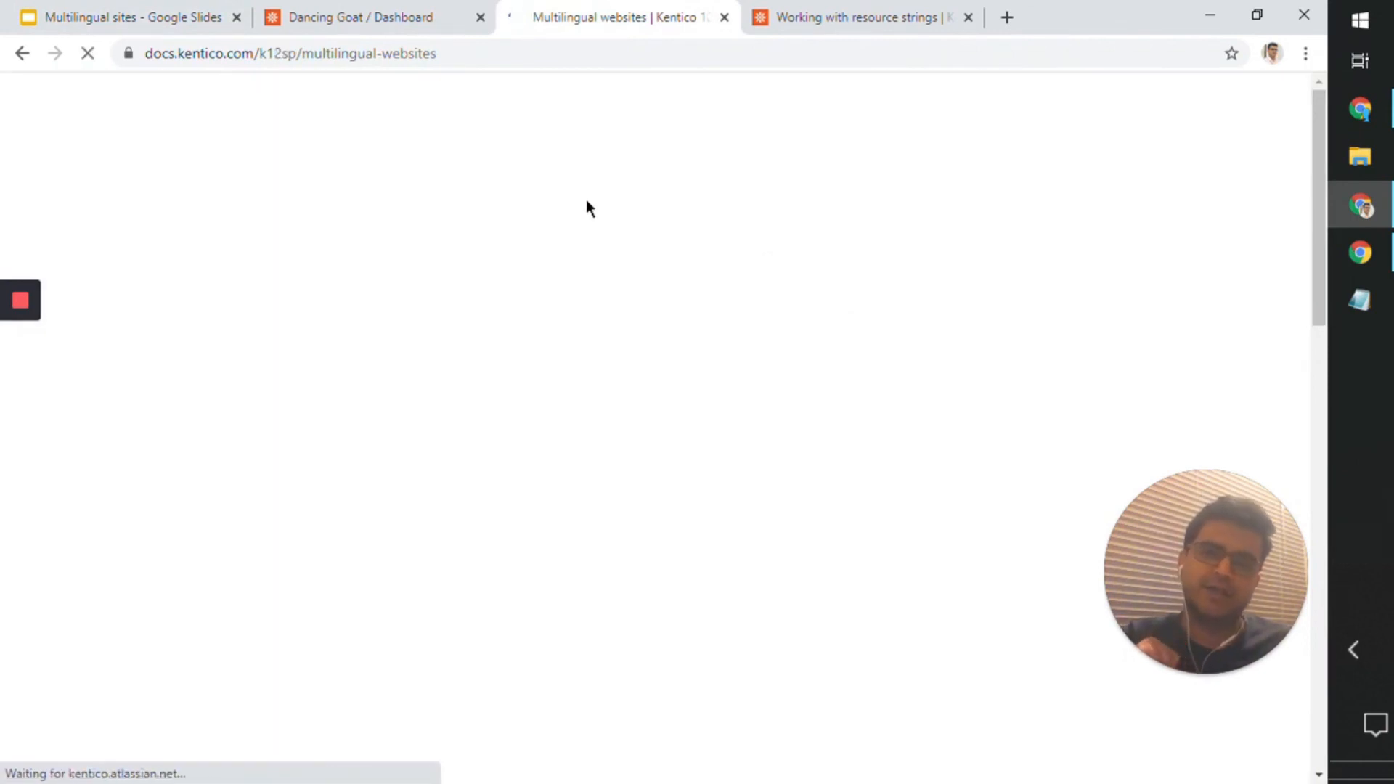
# Step: Look through the content editor, administrator and developer topics on the "Multilingual websites" documentation page
pyautogui.scroll(-4, 638, 338)
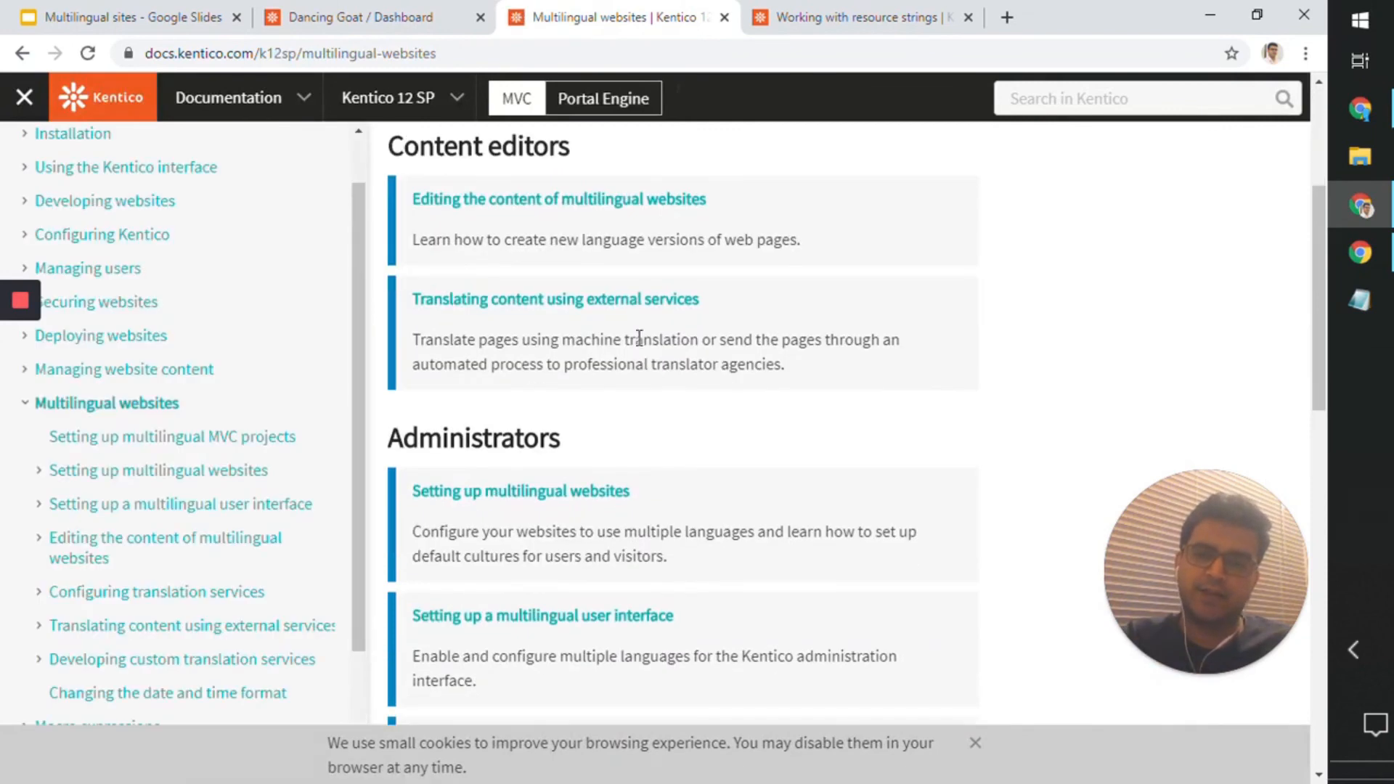
pyautogui.scroll(4, 657, 364)
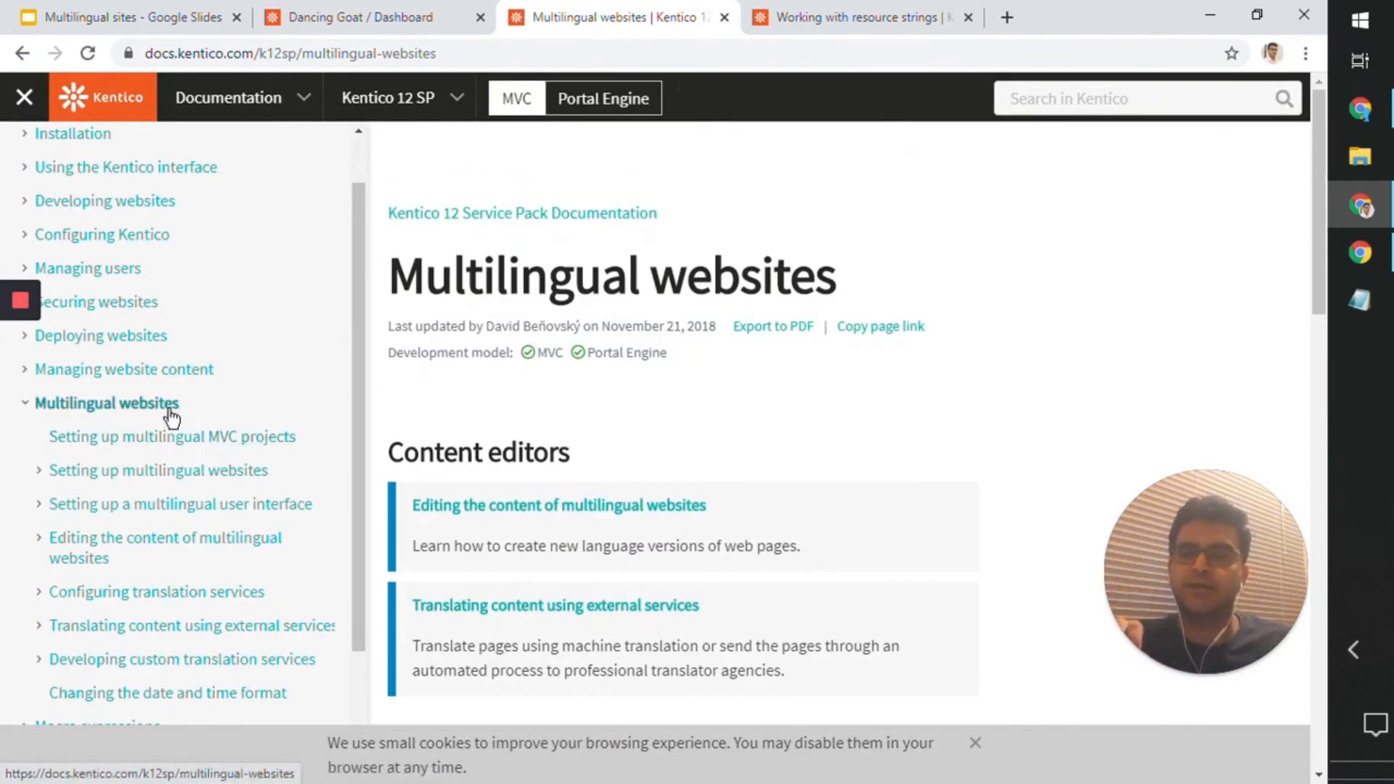
pyautogui.scroll(-2, 171, 416)
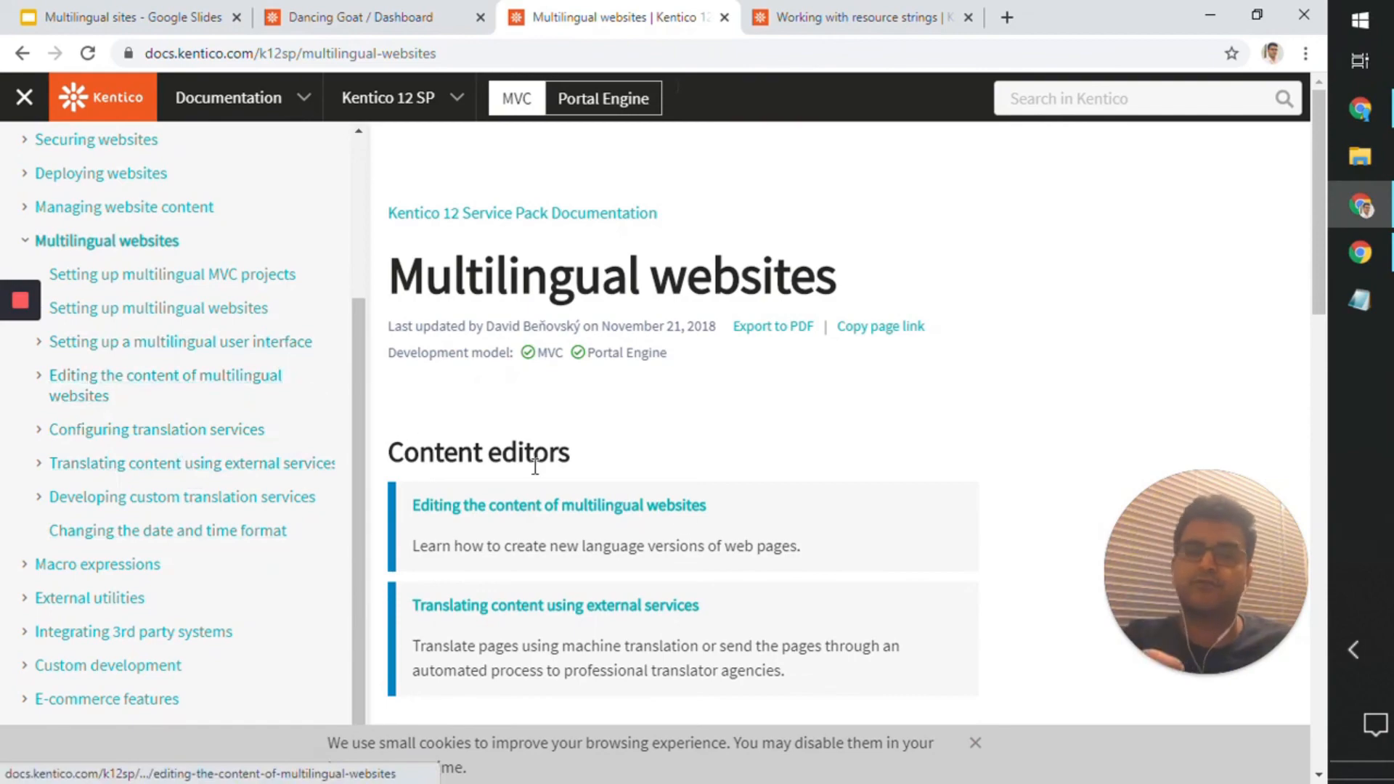
pyautogui.scroll(-4, 784, 581)
pyautogui.scroll(-14, 784, 581)
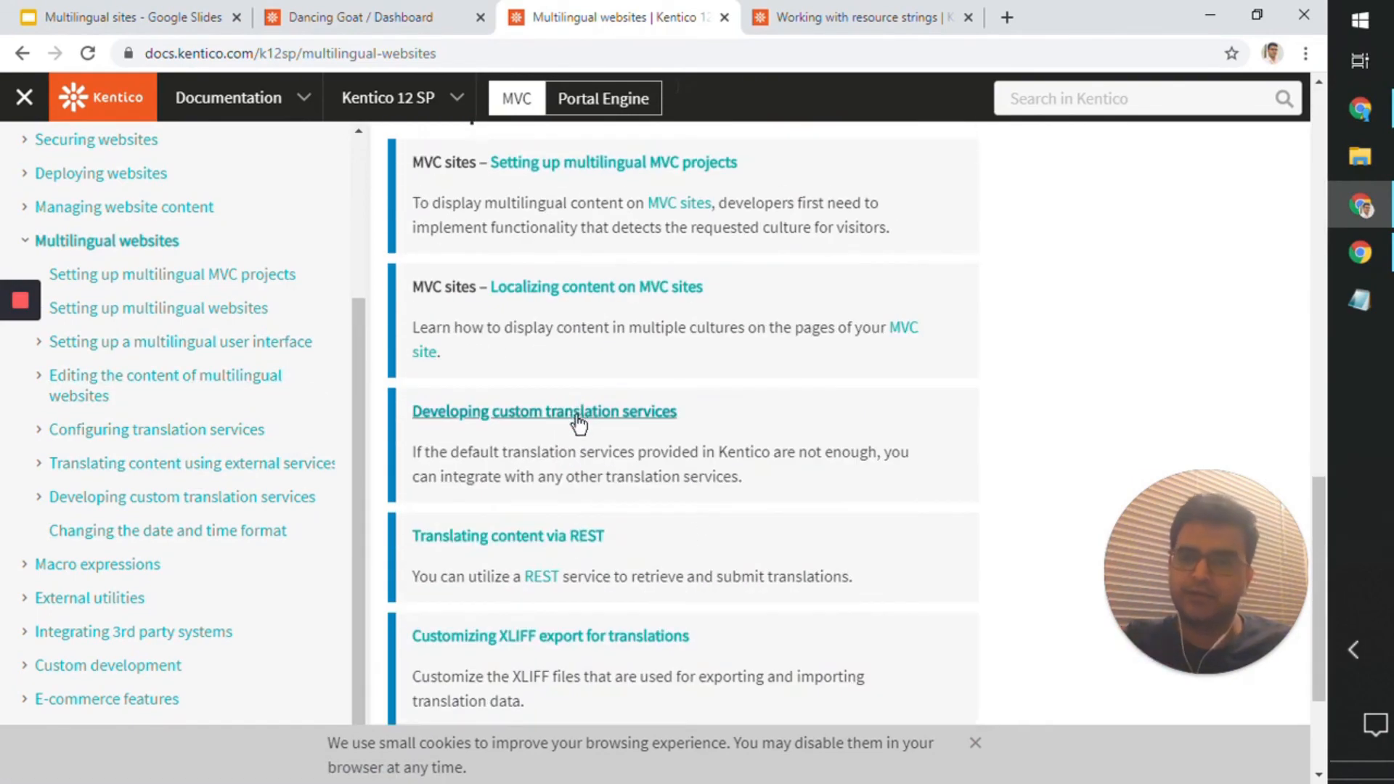
pyautogui.scroll(10, 580, 428)
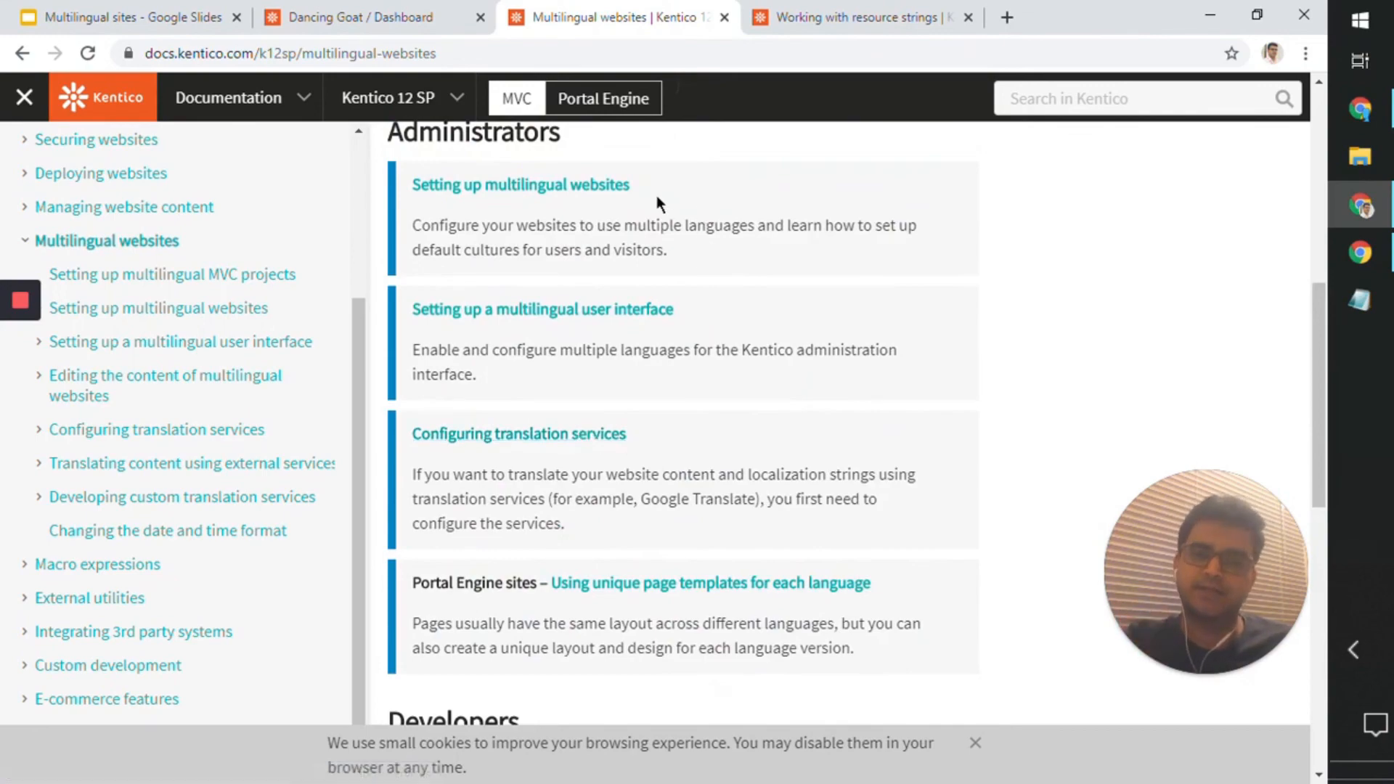
# Step: Review the "Working with resource strings" documentation, including its resource string priority section, and highlight part of the page title
pyautogui.click(834, 26)
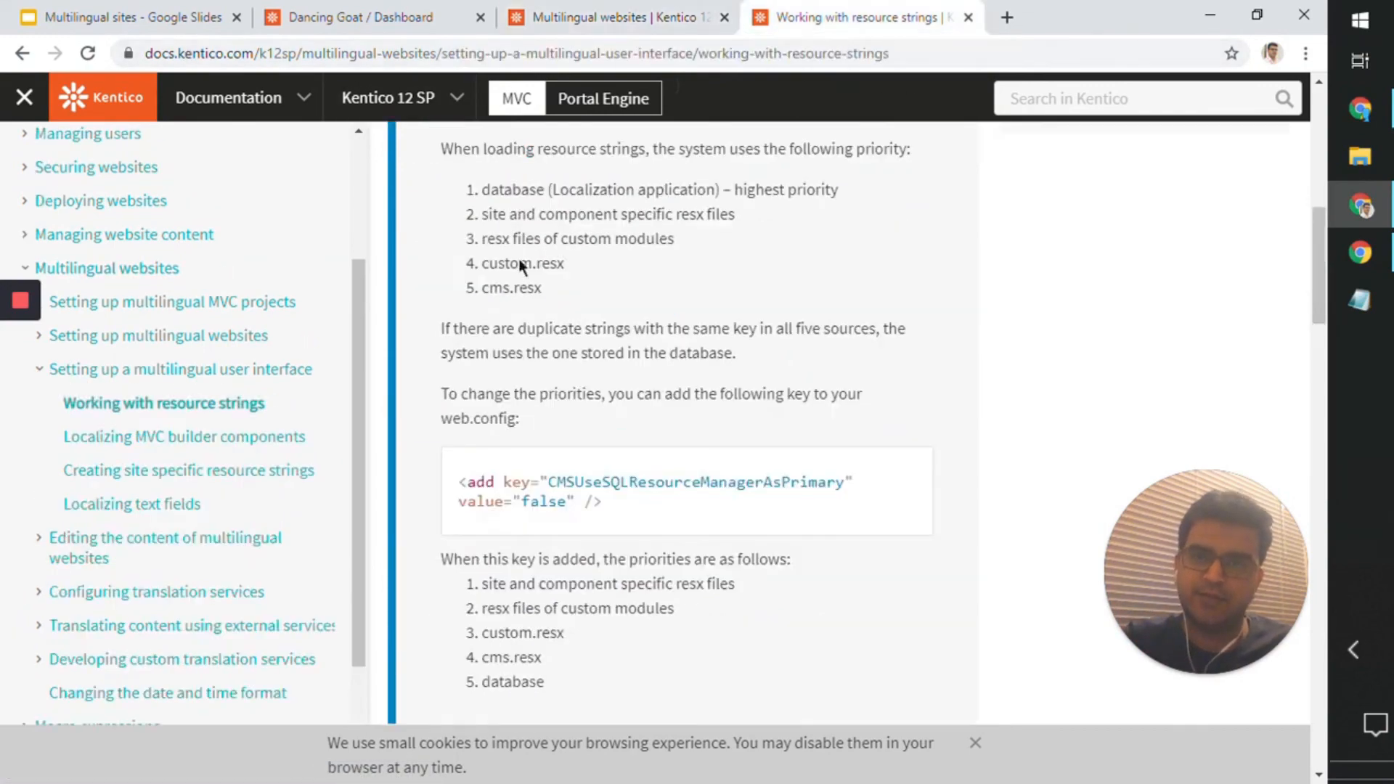
pyautogui.scroll(6, 523, 305)
pyautogui.scroll(-5, 532, 340)
pyautogui.scroll(5, 532, 336)
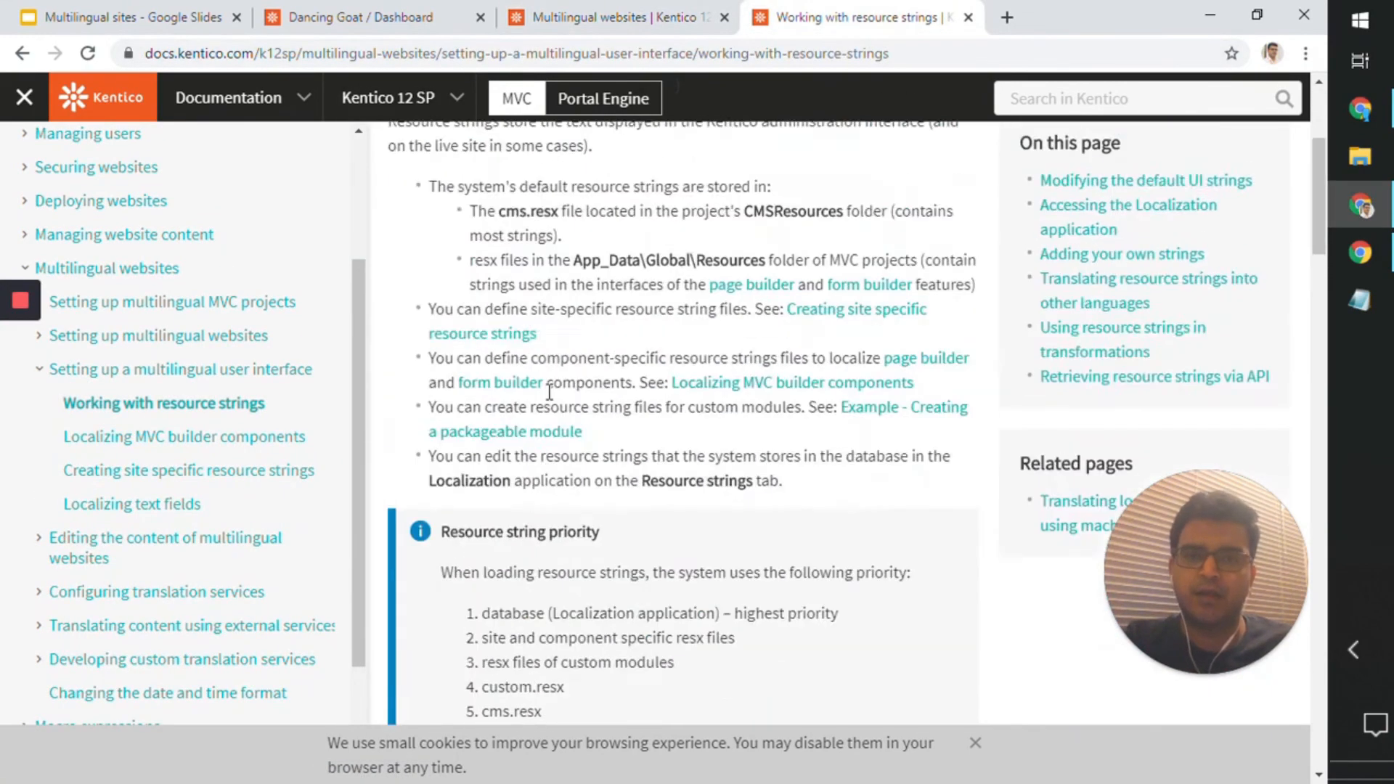
pyautogui.moveTo(723, 279); pyautogui.dragTo(1015, 277)
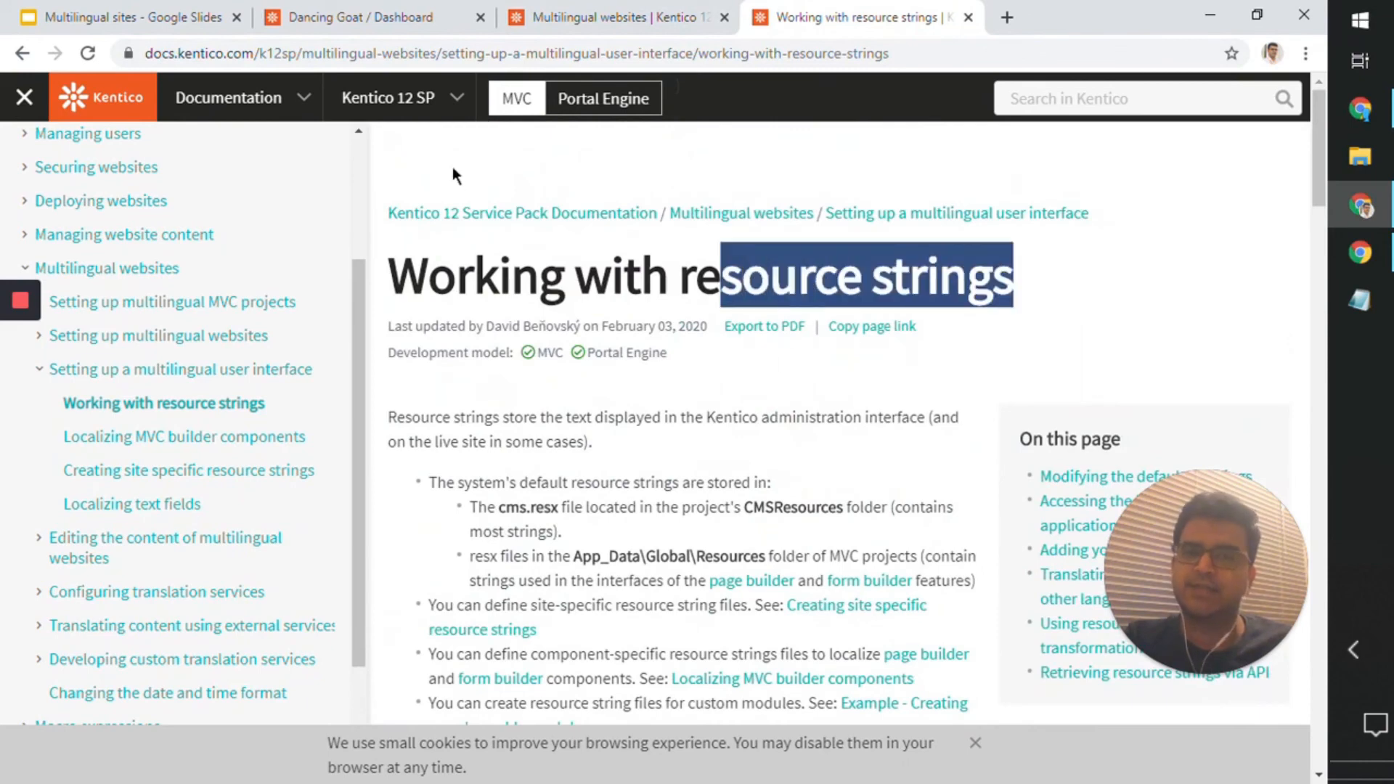
# Step: Return to the Google Slides presentation and advance it to the "Subscribe, like and share" slide
pyautogui.click(76, 25)
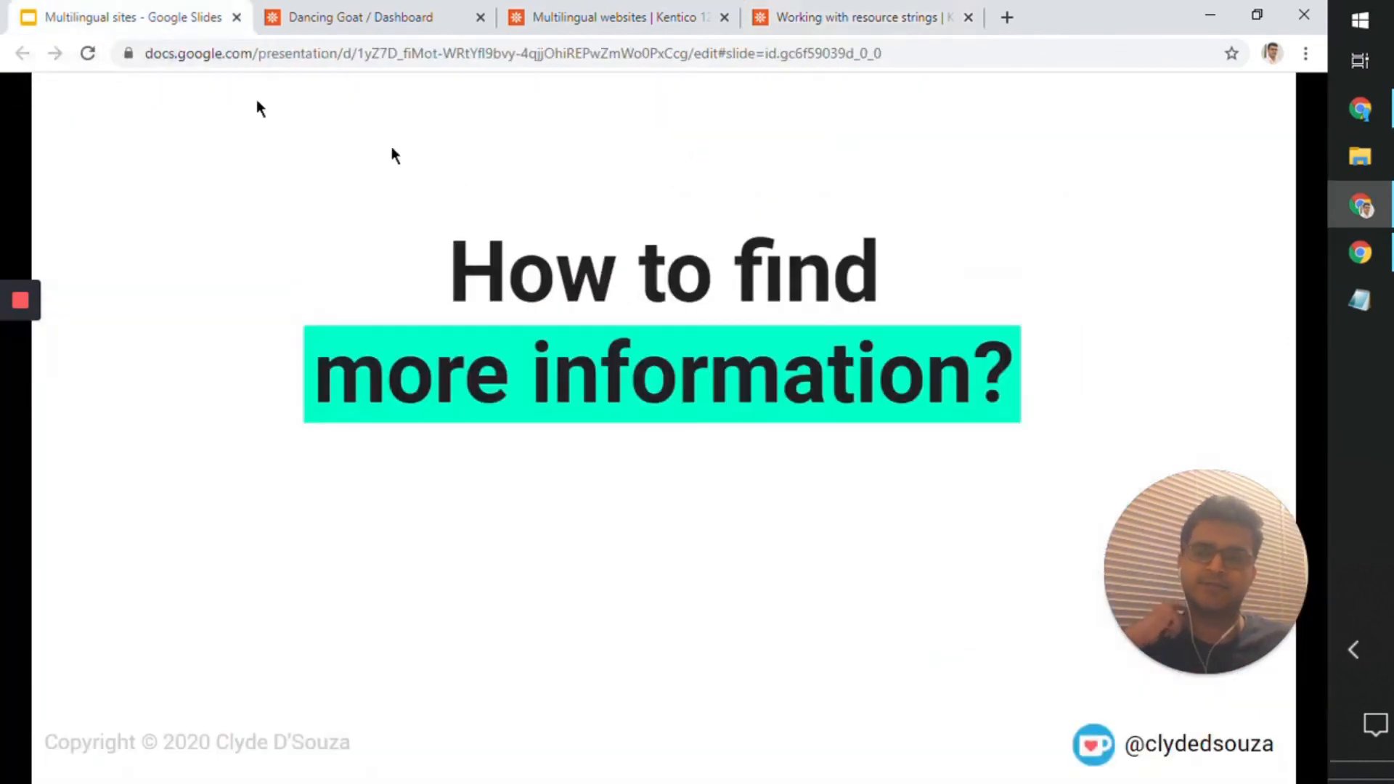
pyautogui.click(636, 335)
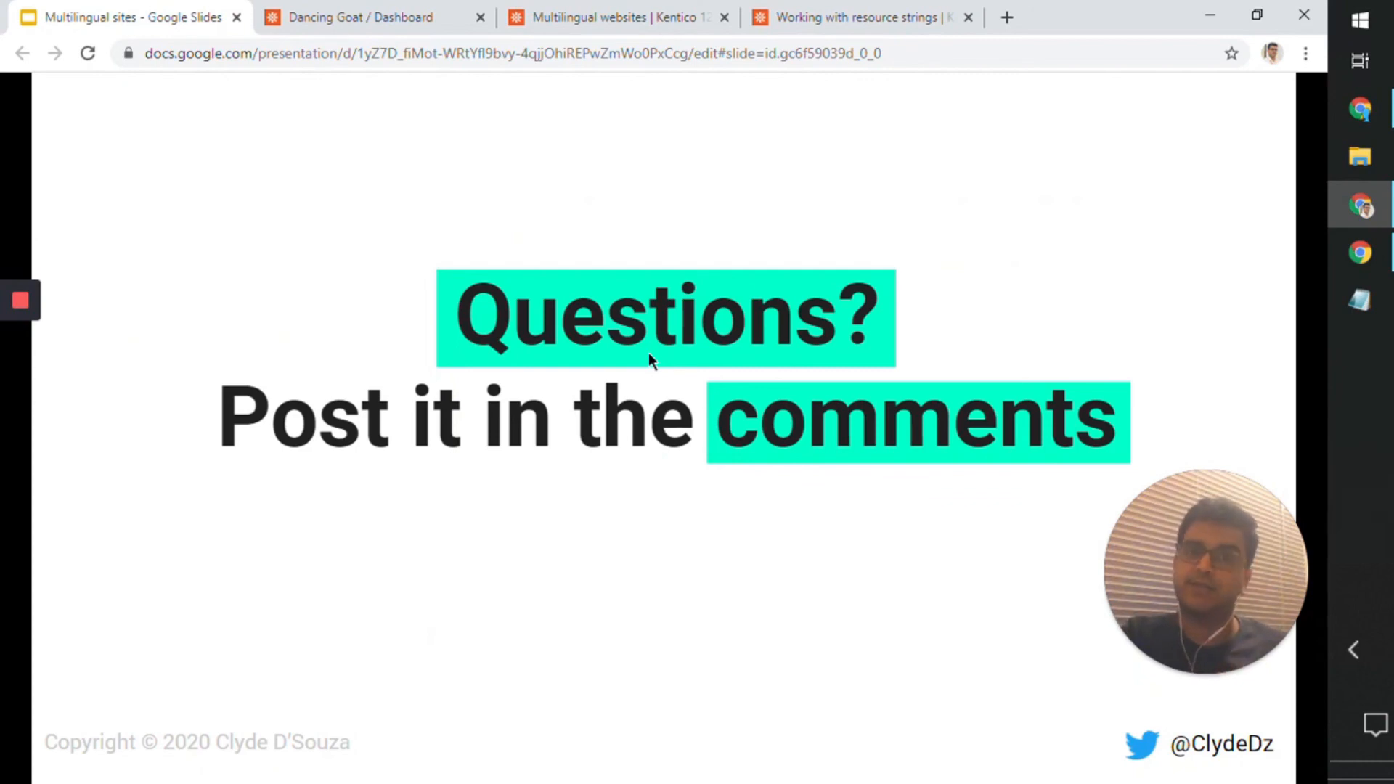
pyautogui.click(656, 339)
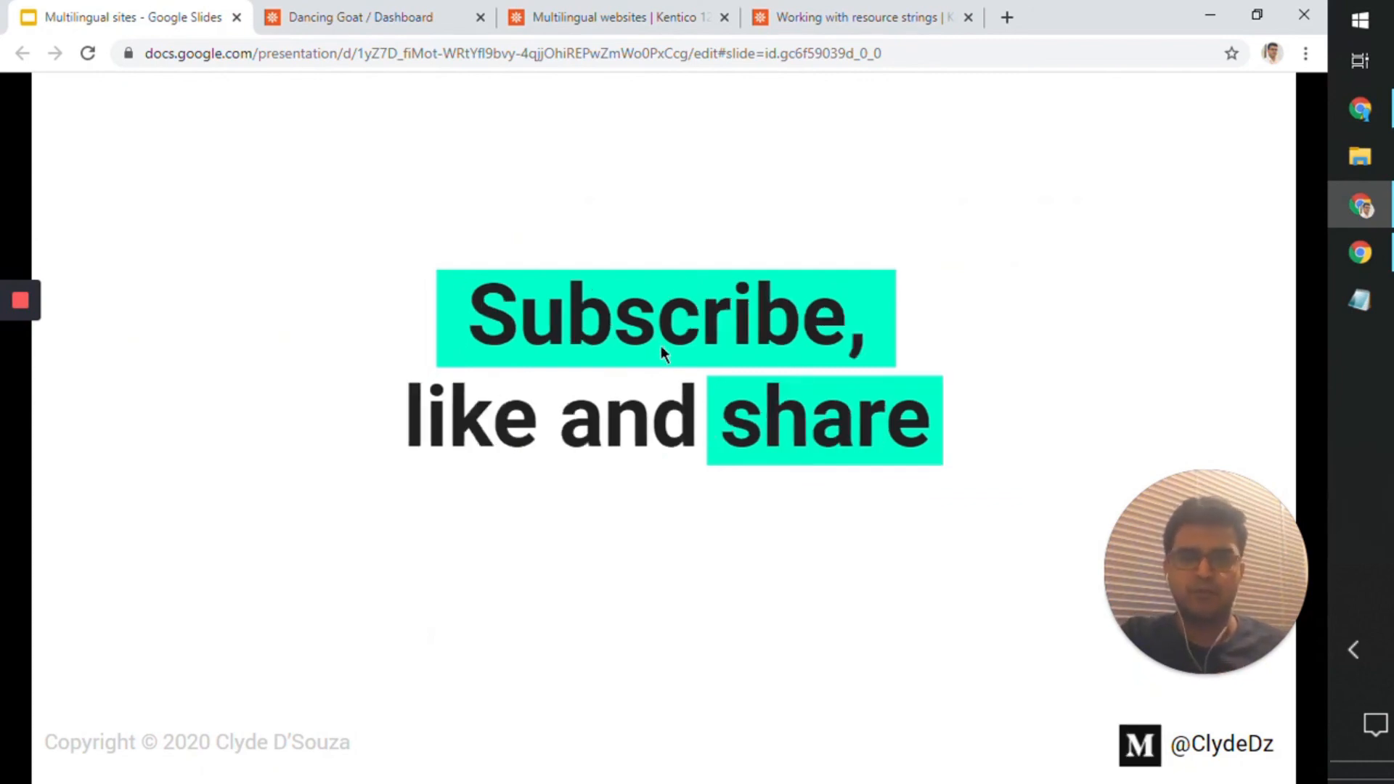